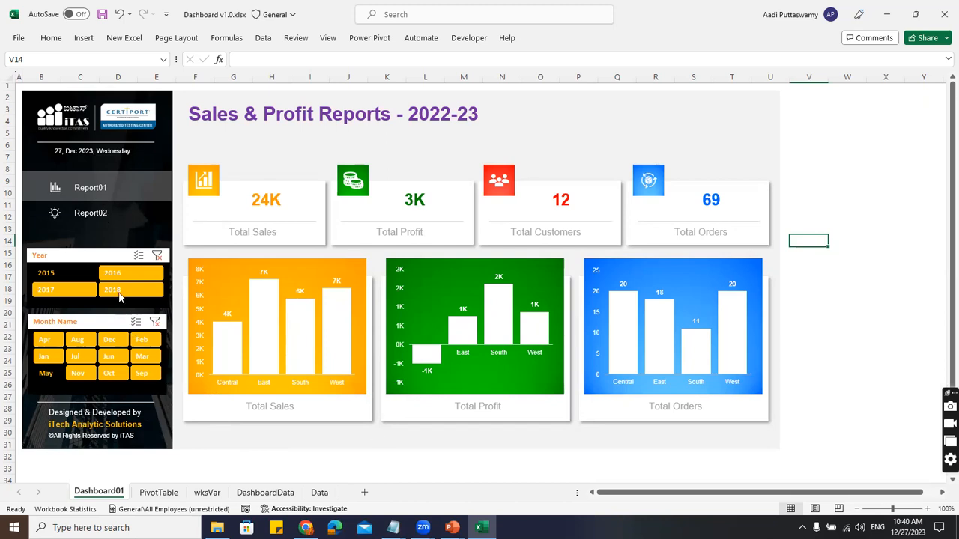
# - Filter the dashboard by year 2016 and by the months Dec, Aug and Apr, and clear the year and month filters
pyautogui.click(116, 275)
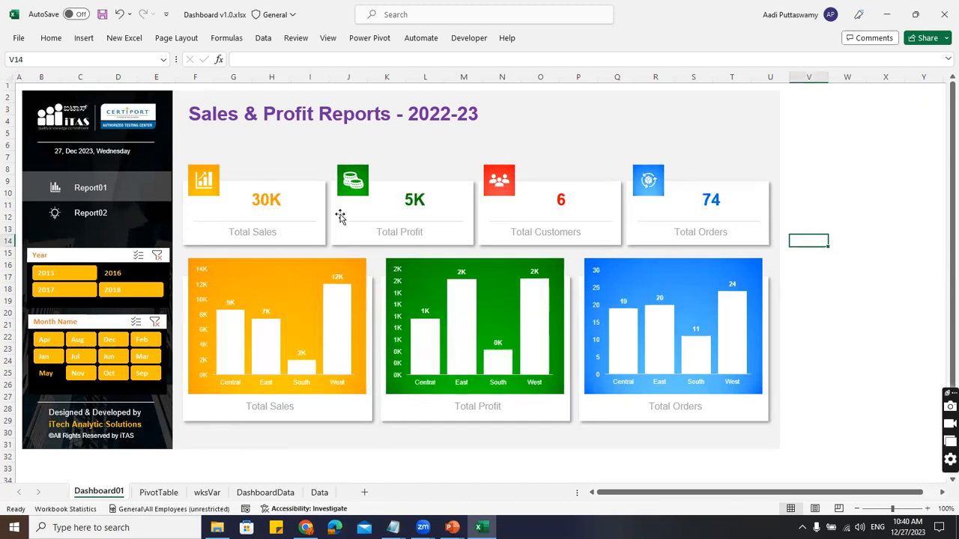
pyautogui.click(111, 341)
pyautogui.click(88, 342)
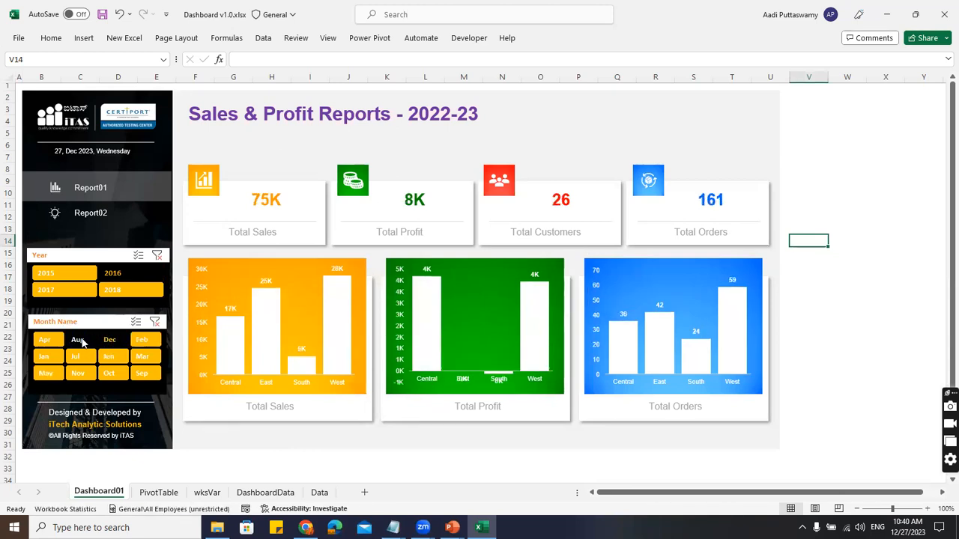
pyautogui.click(49, 340)
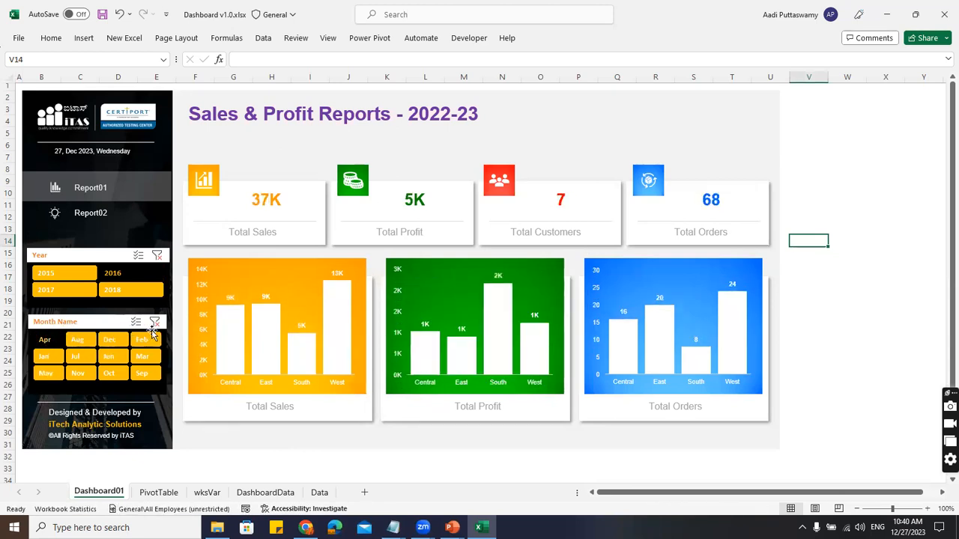
pyautogui.click(158, 256)
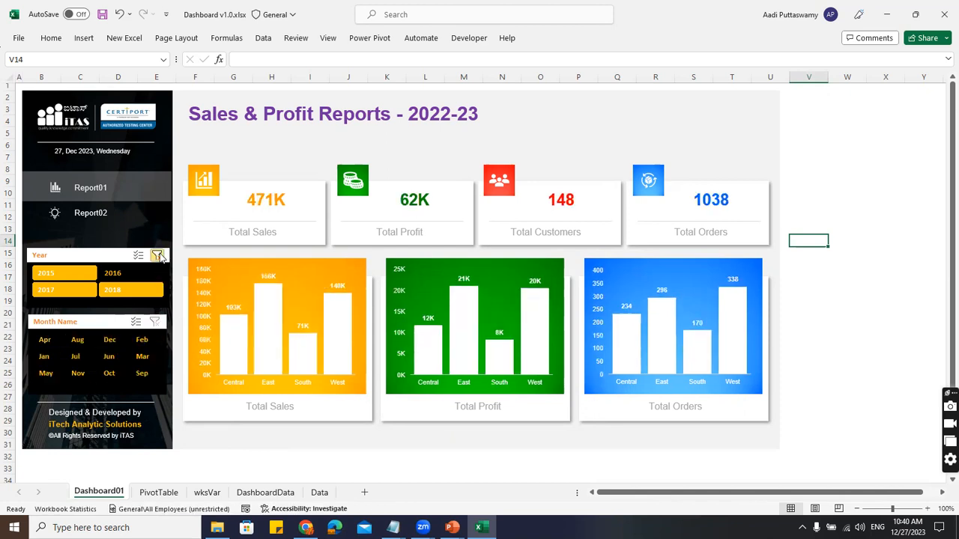
pyautogui.click(154, 321)
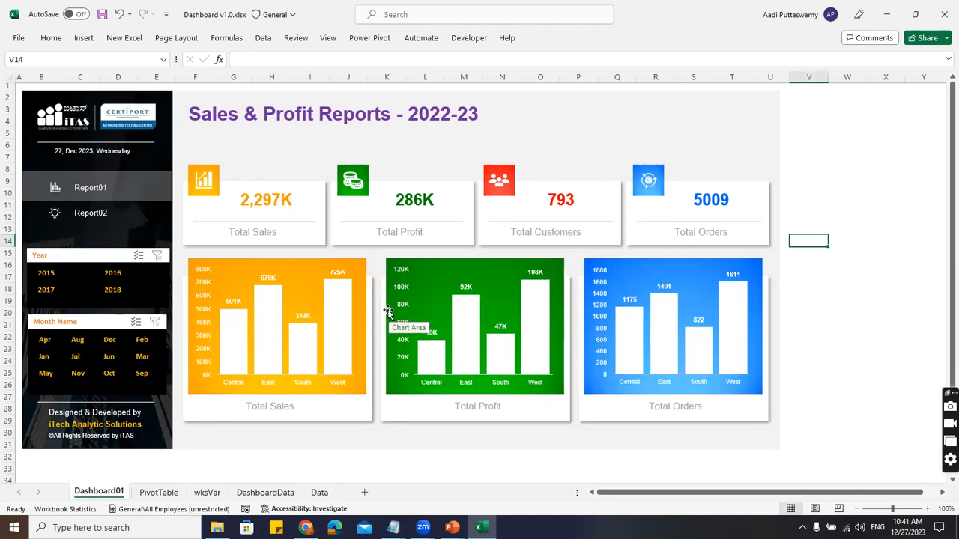
# - Create a new blank workbook and start saving it through the full file browser dialog
pyautogui.hotkey('ctrl', 'n')
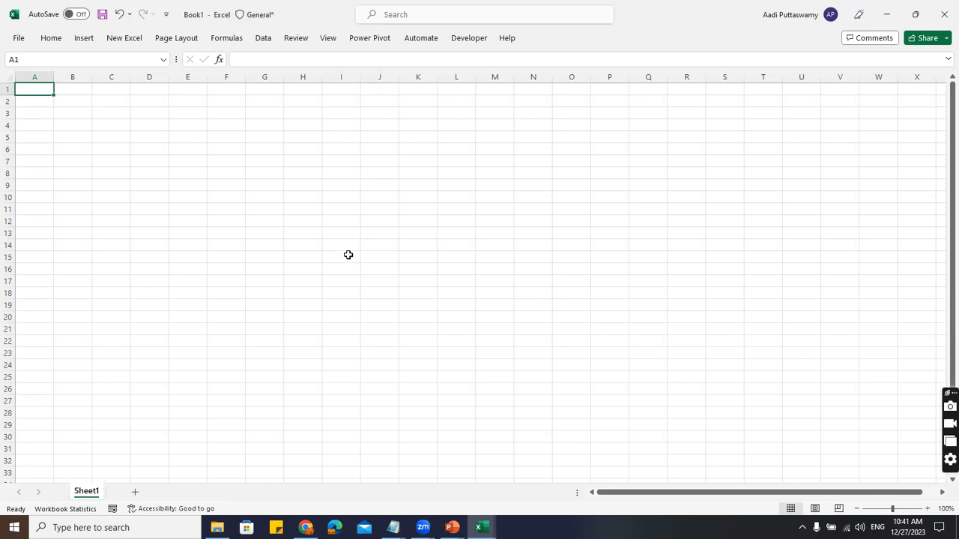
pyautogui.hotkey('ctrl', 's')
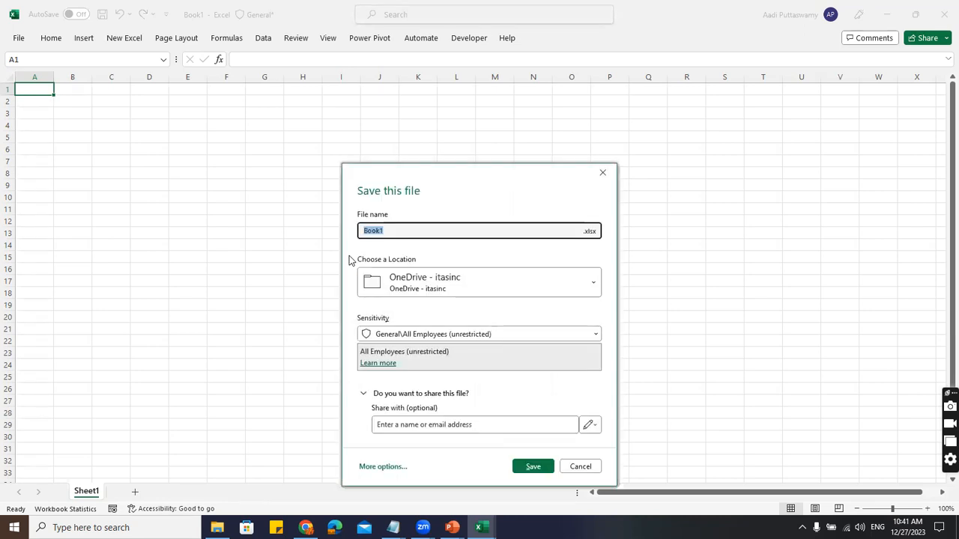
pyautogui.moveTo(452, 176); pyautogui.dragTo(398, 103)
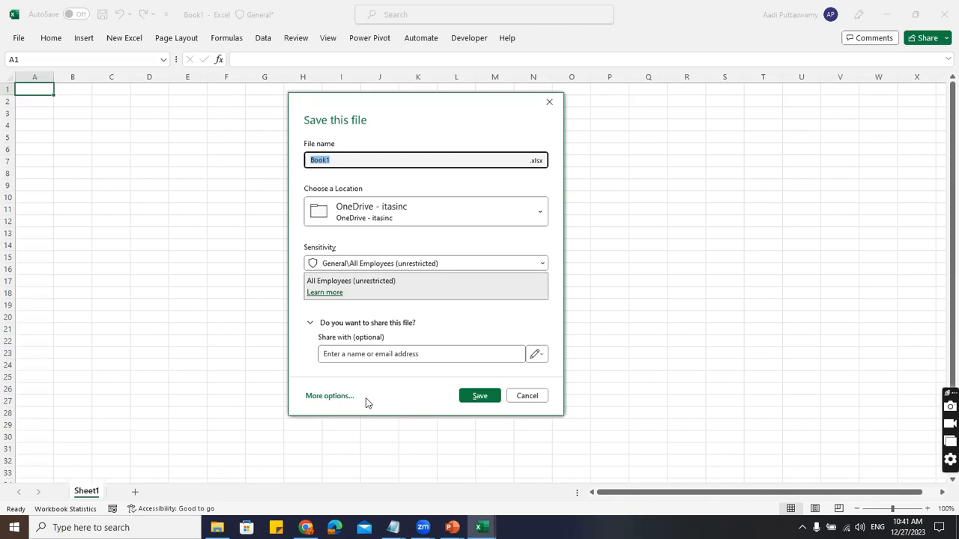
pyautogui.click(346, 399)
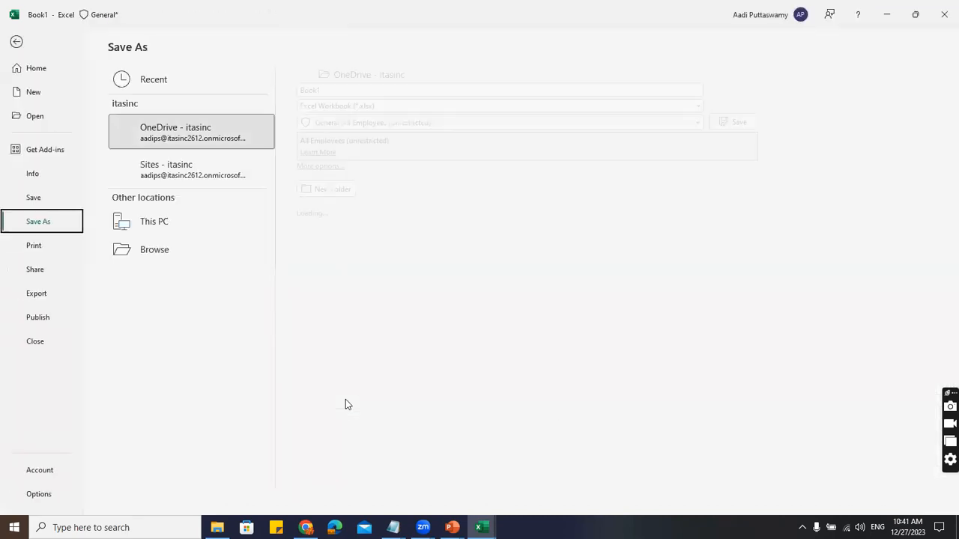
pyautogui.click(168, 281)
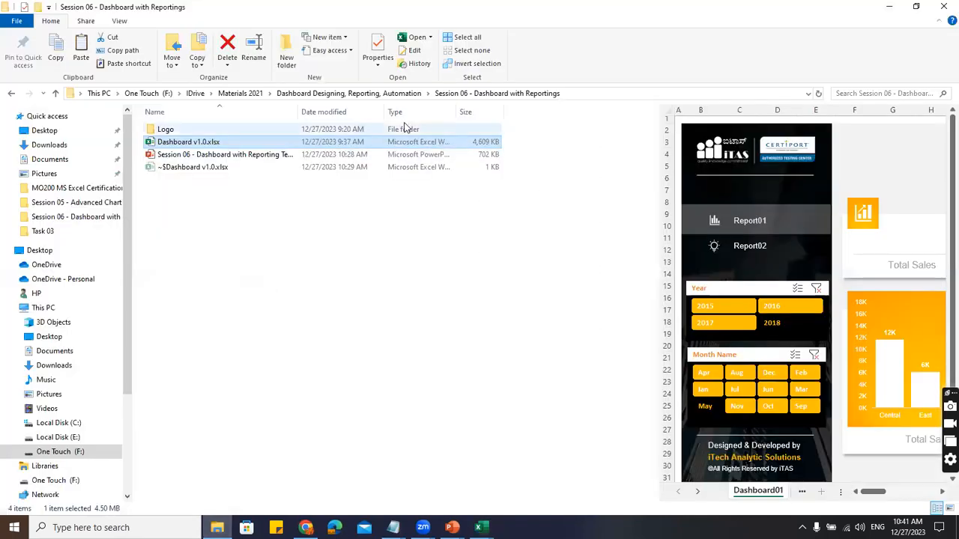
# - Copy the path of the "Session 06 - Dashboard with Reportings" folder and set it as the new workbook's save location
pyautogui.click(597, 92)
pyautogui.hotkey('ctrl', 'c')
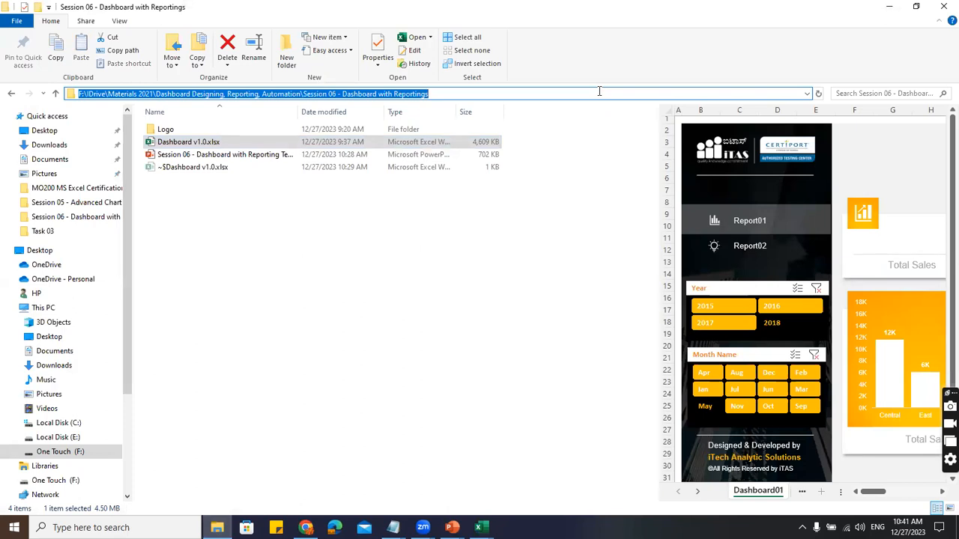
pyautogui.hotkey('alt', 'Tab')
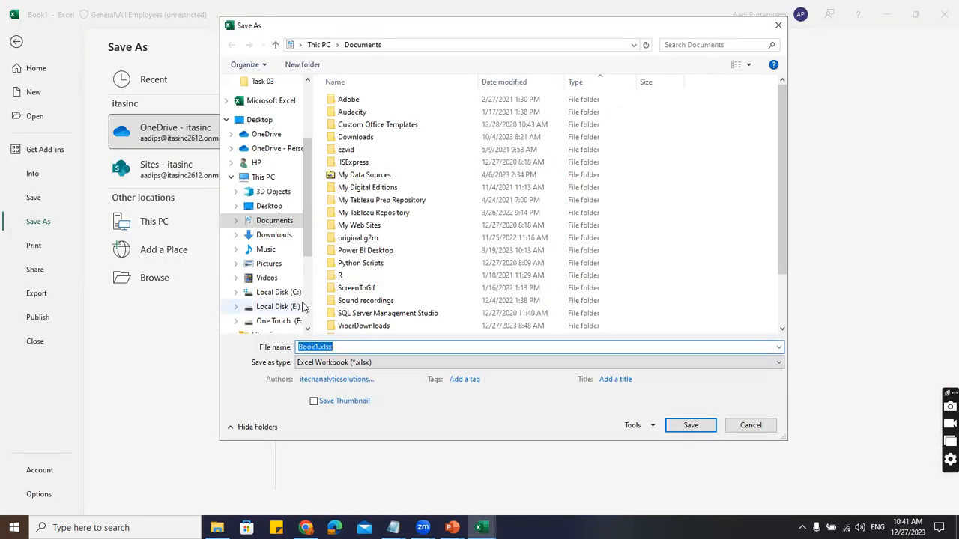
pyautogui.hotkey('ctrl', 'v')
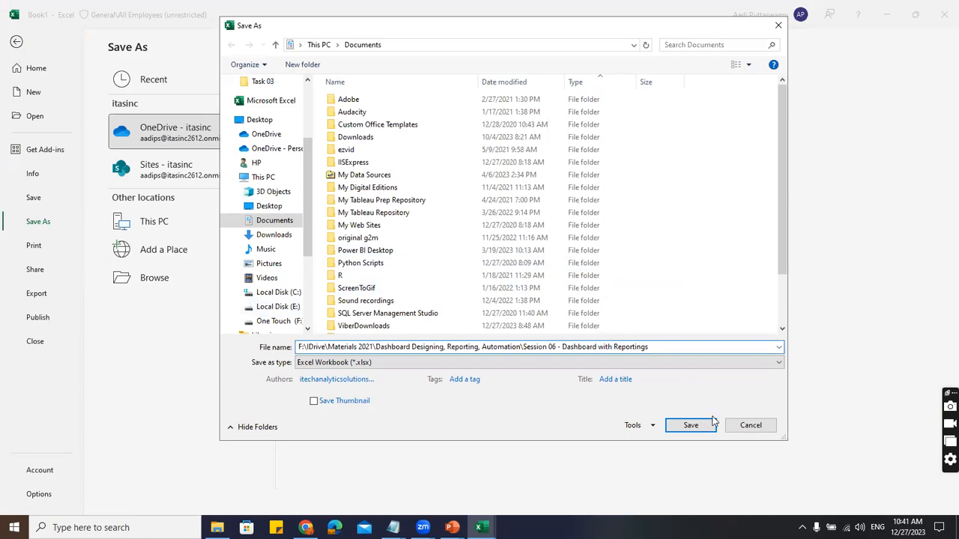
pyautogui.click(690, 426)
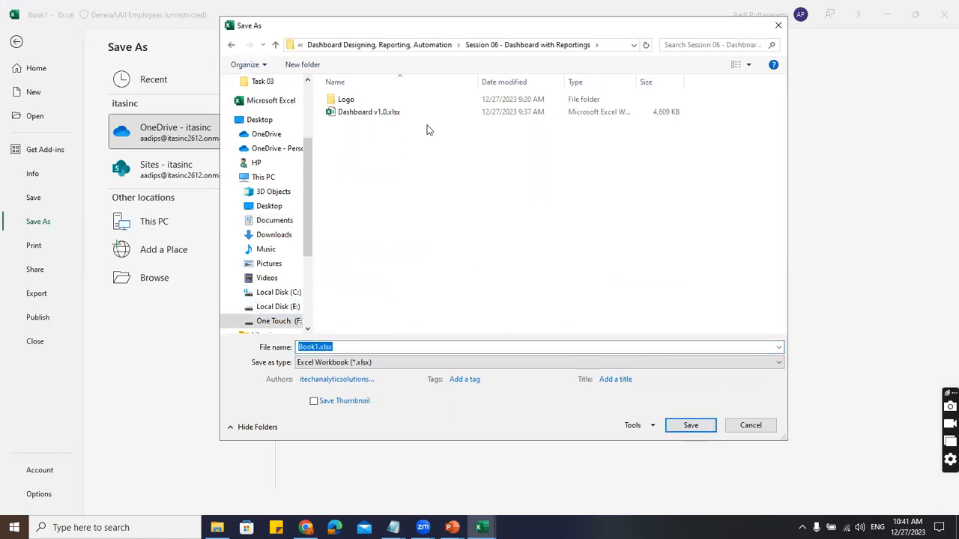
# - Save the new workbook as Dashboard v2.0.xlsx, basing the name on the existing Dashboard v1.0.xlsx file
pyautogui.click(375, 113)
pyautogui.click(363, 345)
pyautogui.click(343, 348)
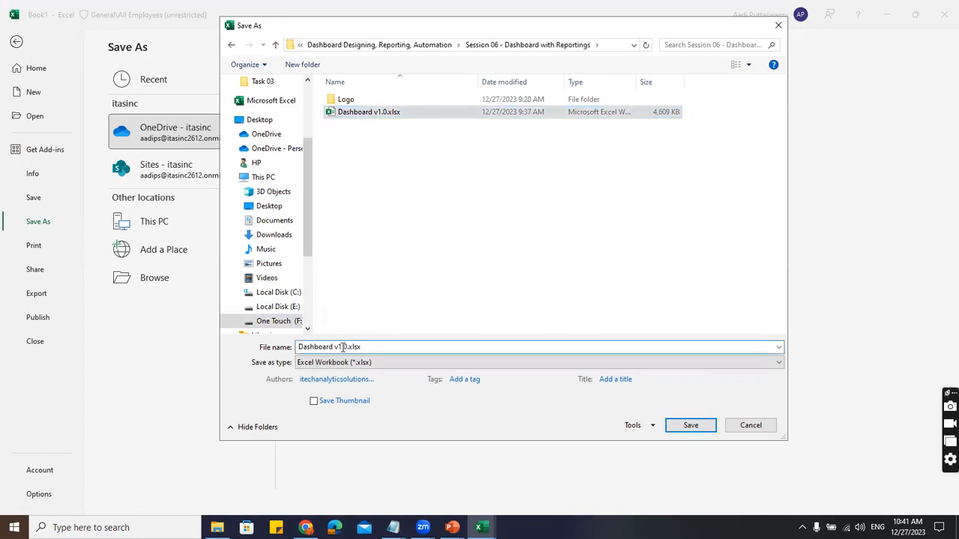
pyautogui.press('BackSpace')
pyautogui.write('2')
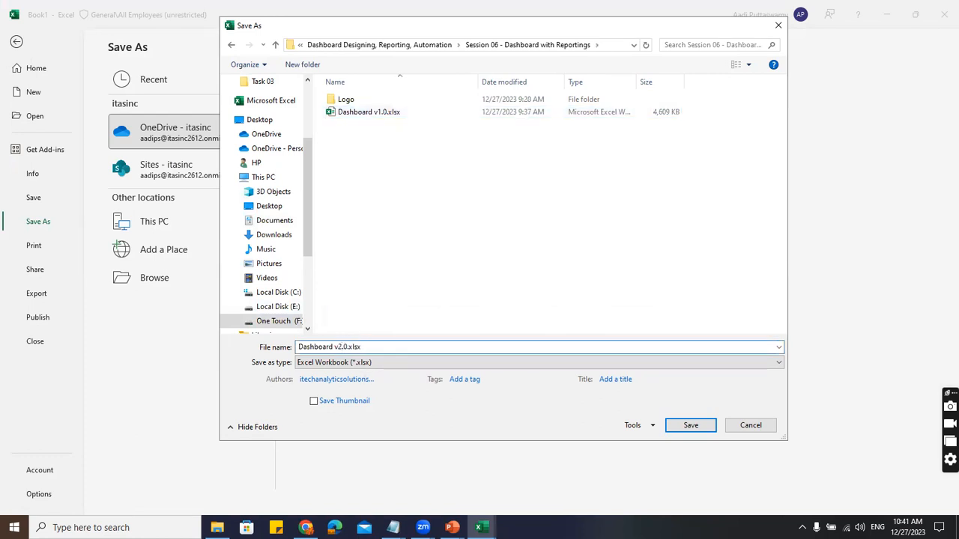
pyautogui.press('Return')
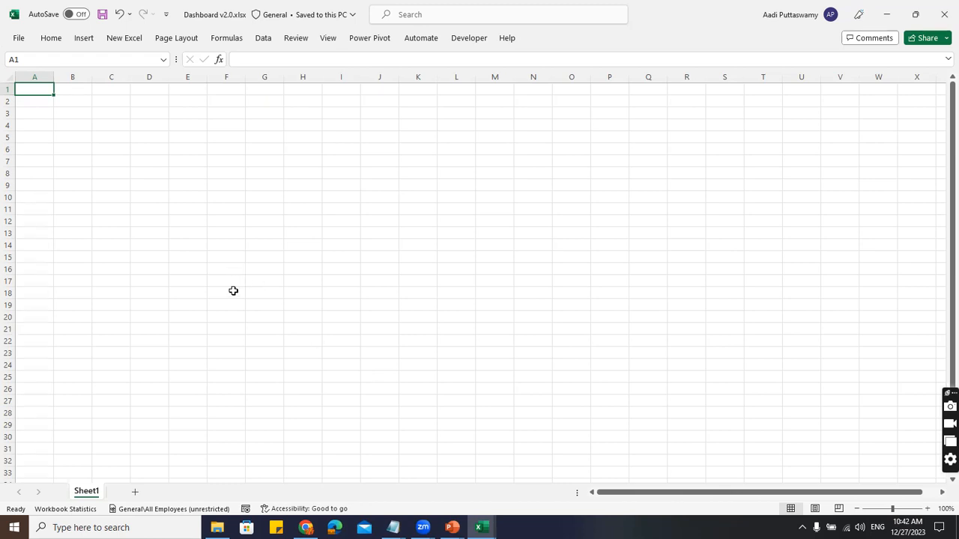
# - Start a data import from an Excel workbook file
pyautogui.click(187, 363)
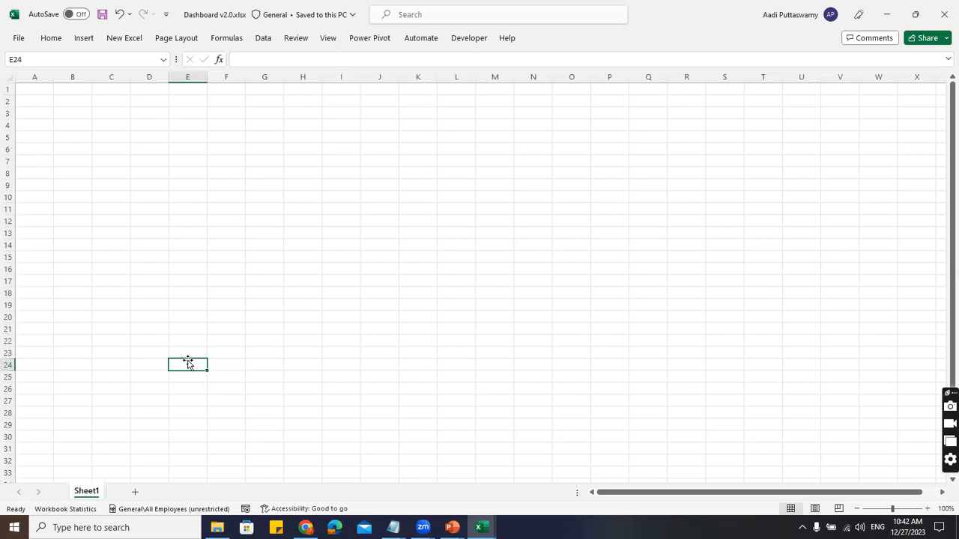
pyautogui.click(262, 41)
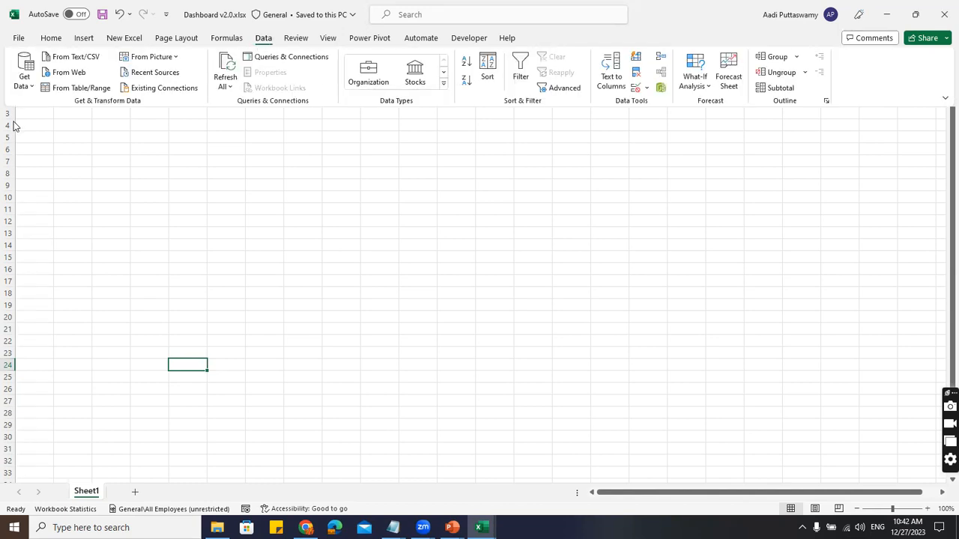
pyautogui.click(26, 78)
pyautogui.moveTo(112, 105)
pyautogui.click(186, 115)
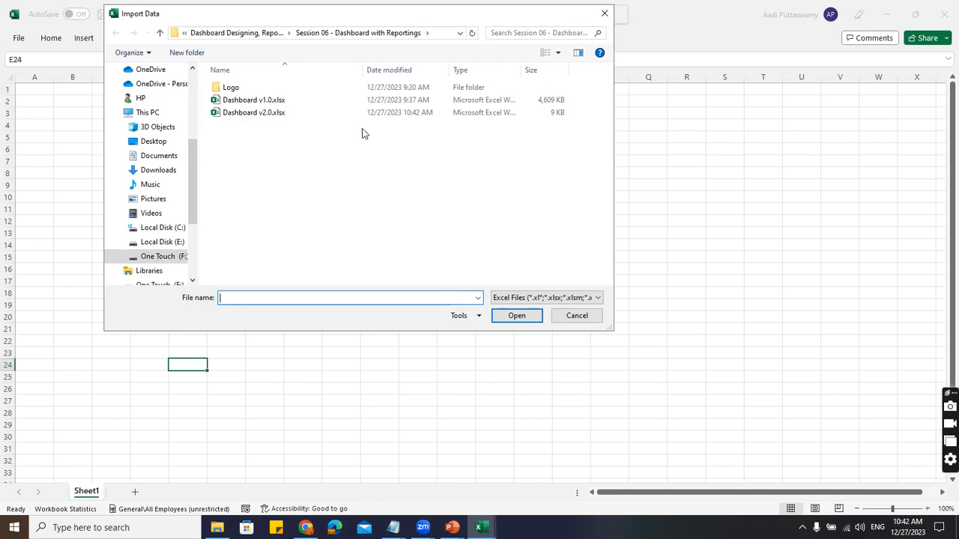
# - Import Excel Data.xlsx from the "Data for Dashboard" folder inside "Session 02 - Data Import, Data Cleaning, Data Integration"
pyautogui.click(264, 34)
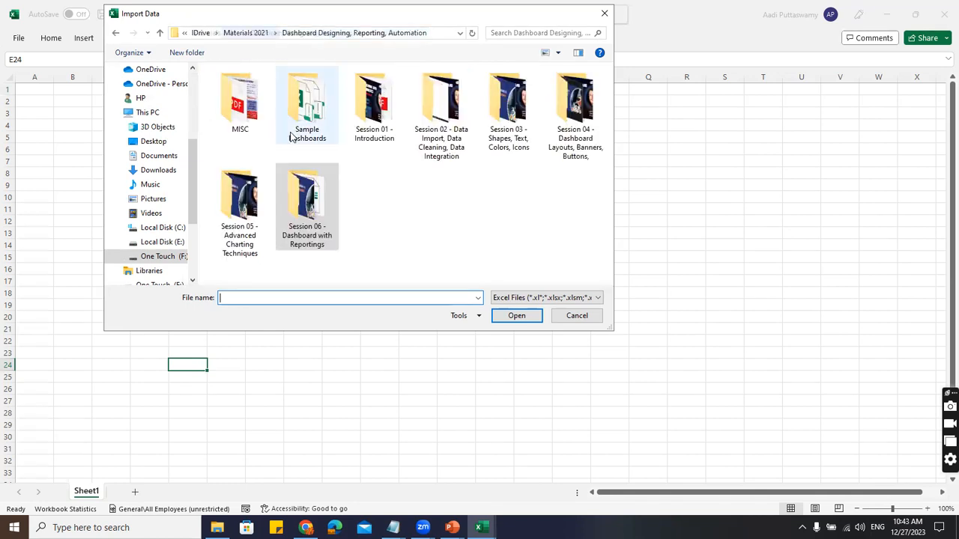
pyautogui.click(391, 120)
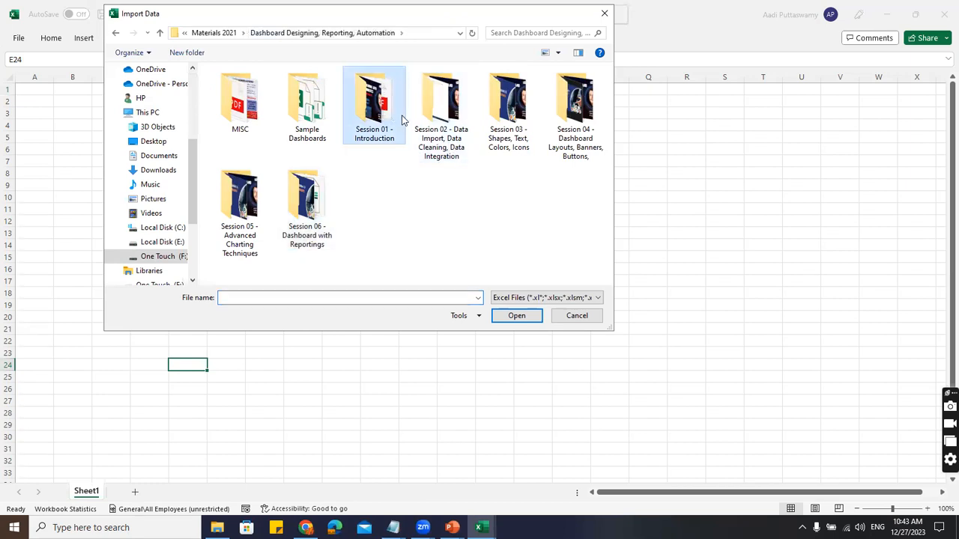
pyautogui.doubleClick(443, 119)
pyautogui.click(267, 87)
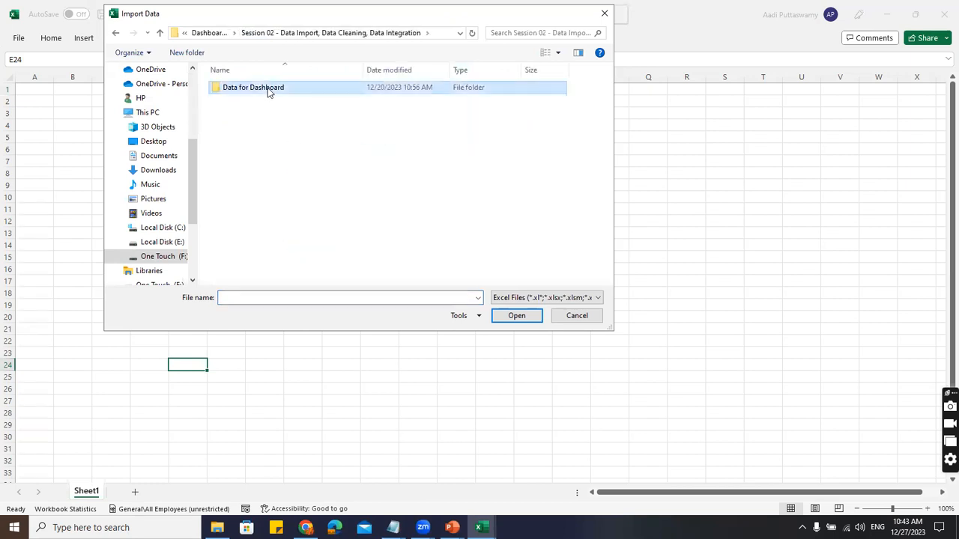
pyautogui.doubleClick(267, 88)
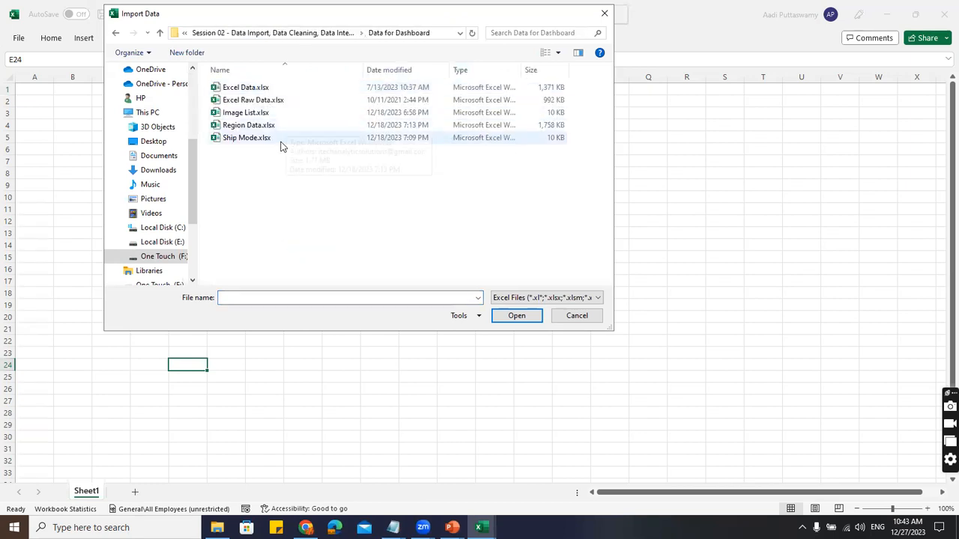
pyautogui.click(262, 90)
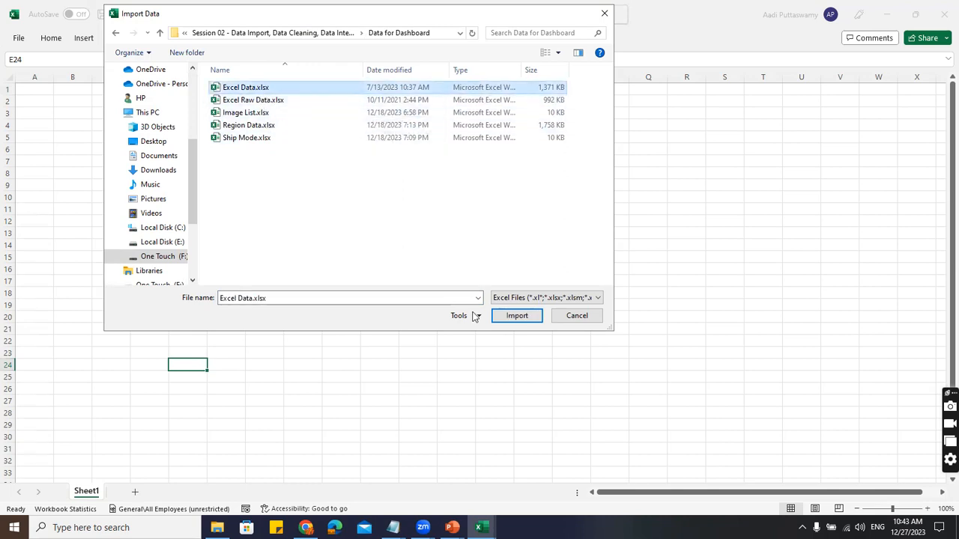
pyautogui.click(515, 315)
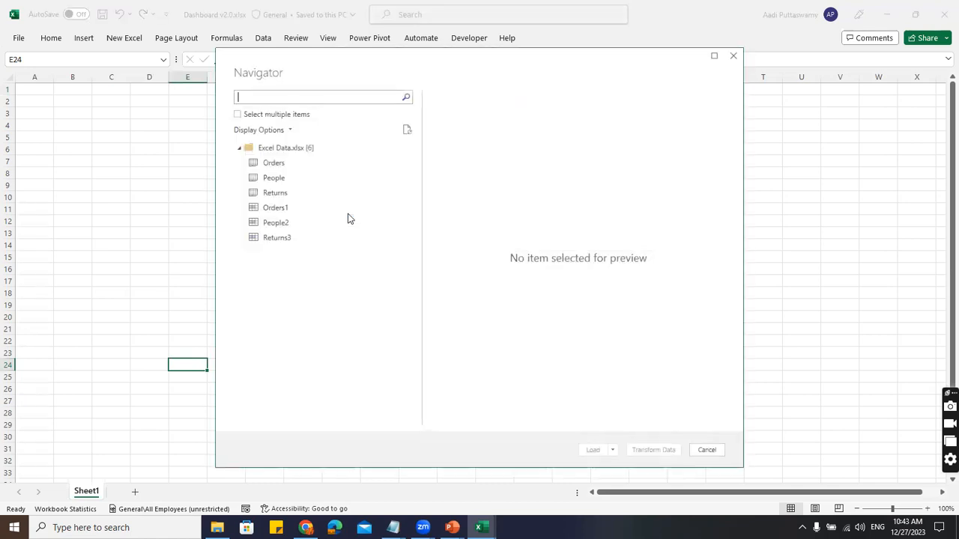
# - Load the Orders sheet as a table into a new worksheet and close the queries list
pyautogui.click(282, 165)
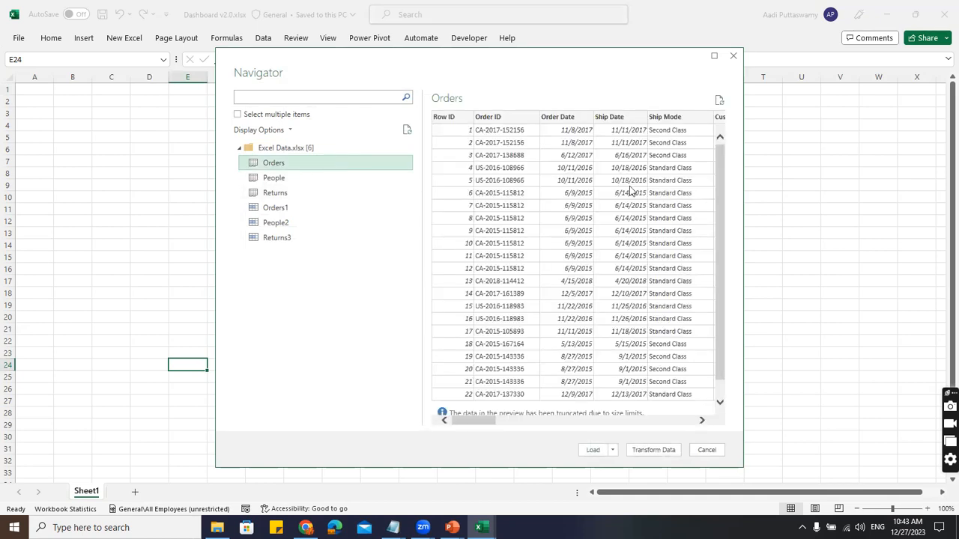
pyautogui.moveTo(494, 421); pyautogui.dragTo(443, 424)
pyautogui.click(612, 450)
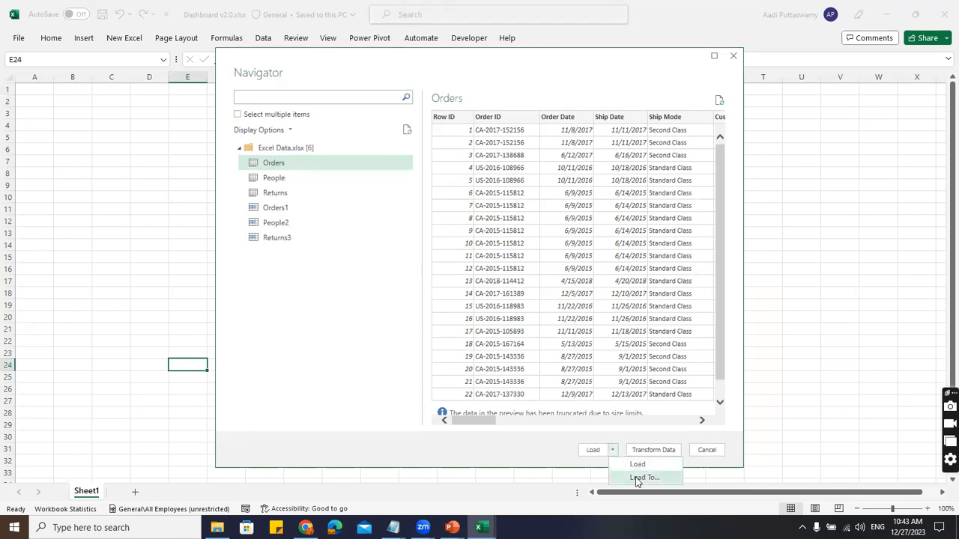
pyautogui.click(636, 478)
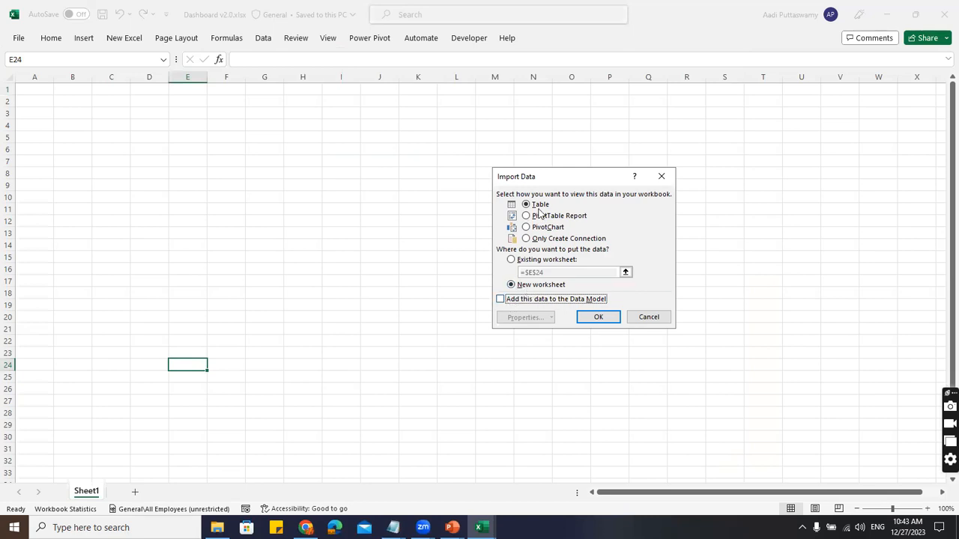
pyautogui.click(597, 316)
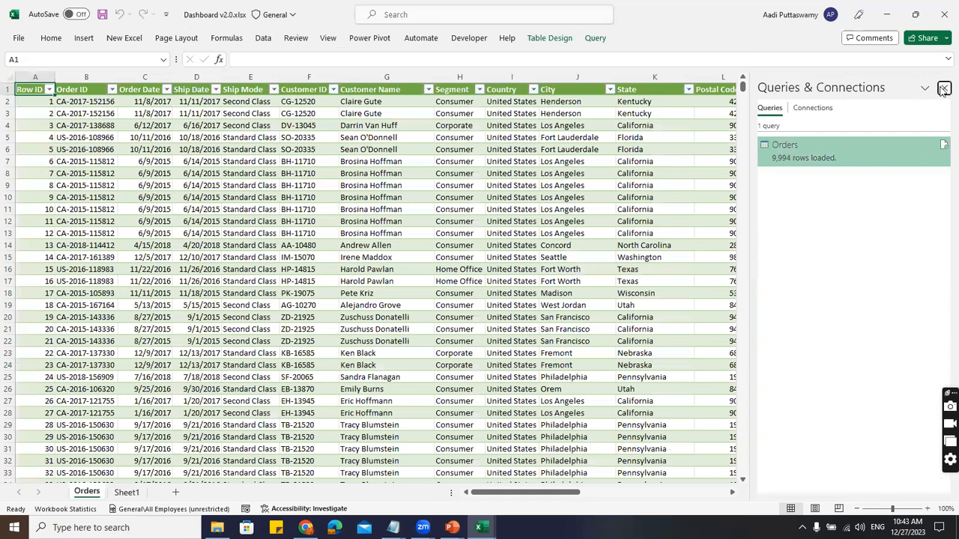
pyautogui.click(943, 88)
# - Examine the imported Orders table's column headers from City through Link
pyautogui.click(543, 90)
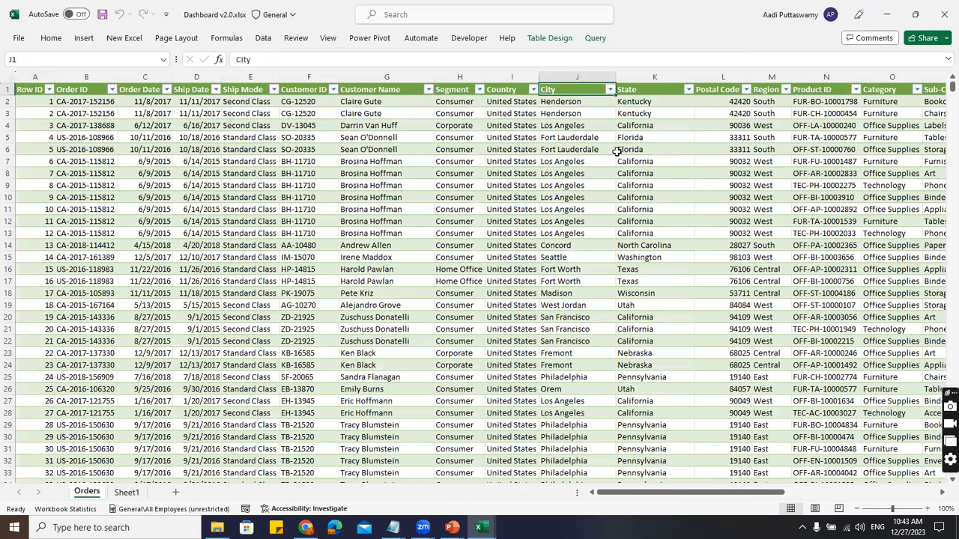
pyautogui.press('Right')
pyautogui.press('Right')
pyautogui.press('Right')
pyautogui.press('Right')
pyautogui.press('Right')
pyautogui.press('Right')
pyautogui.press('Right')
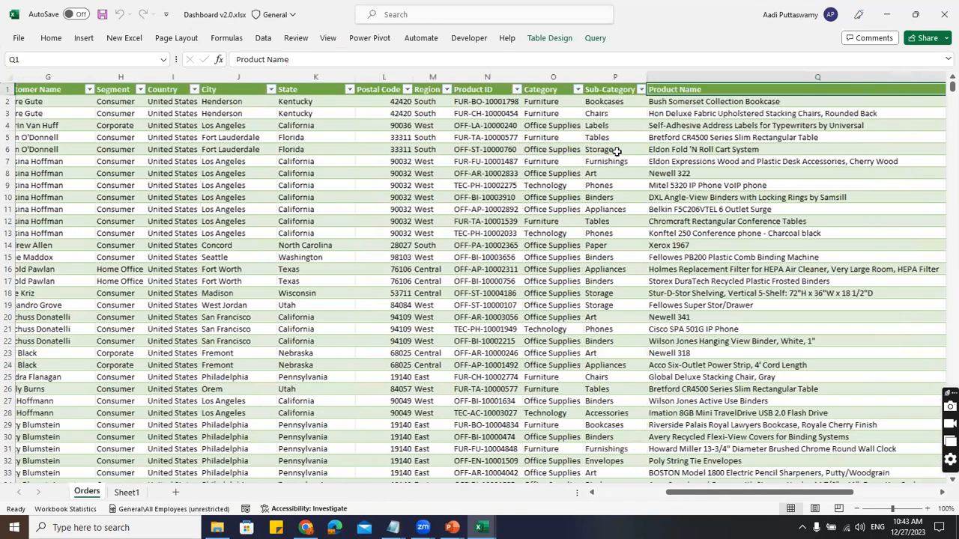
pyautogui.press('Right')
pyautogui.press('Right')
pyautogui.press('Right')
pyautogui.press('Right')
pyautogui.press('Right')
pyautogui.press('Right')
pyautogui.press('Right')
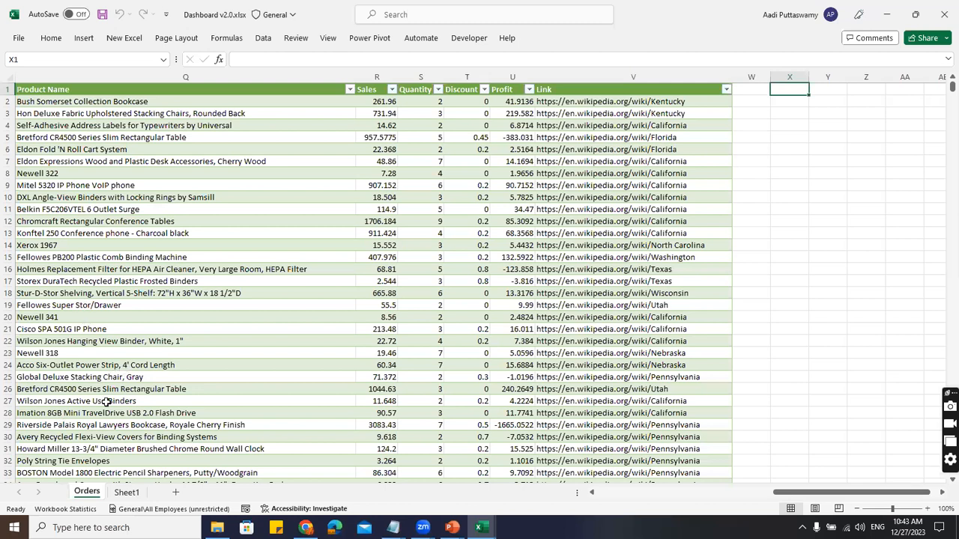
# - Rename the Orders worksheet as RawData
pyautogui.doubleClick(89, 498)
pyautogui.write('Da')
pyautogui.press('BackSpace')
pyautogui.press('BackSpace')
pyautogui.write('RawData')
pyautogui.press('Return')
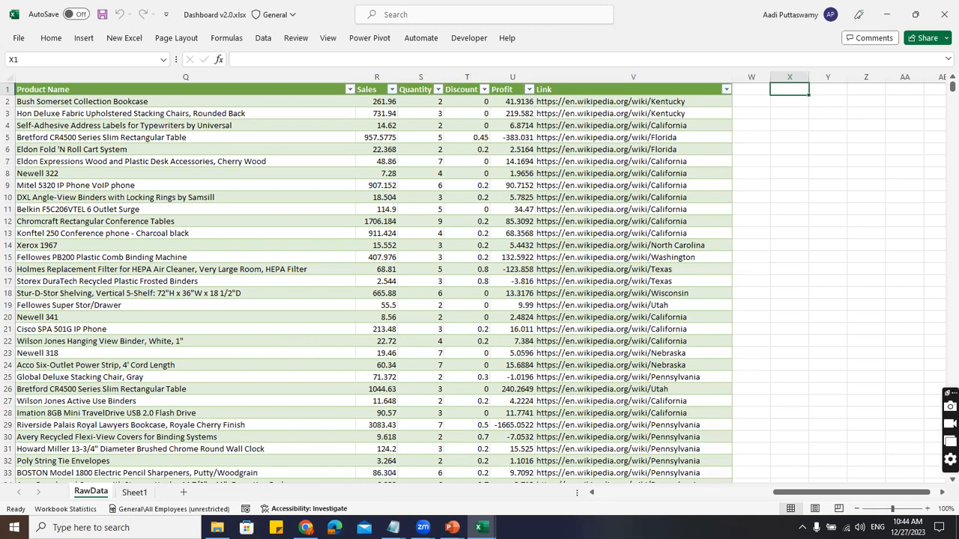
# - Switch to Dashboard v2.0.xlsx and examine the repeated entries in the Customer Name column of the RawData table
pyautogui.moveTo(480, 528)
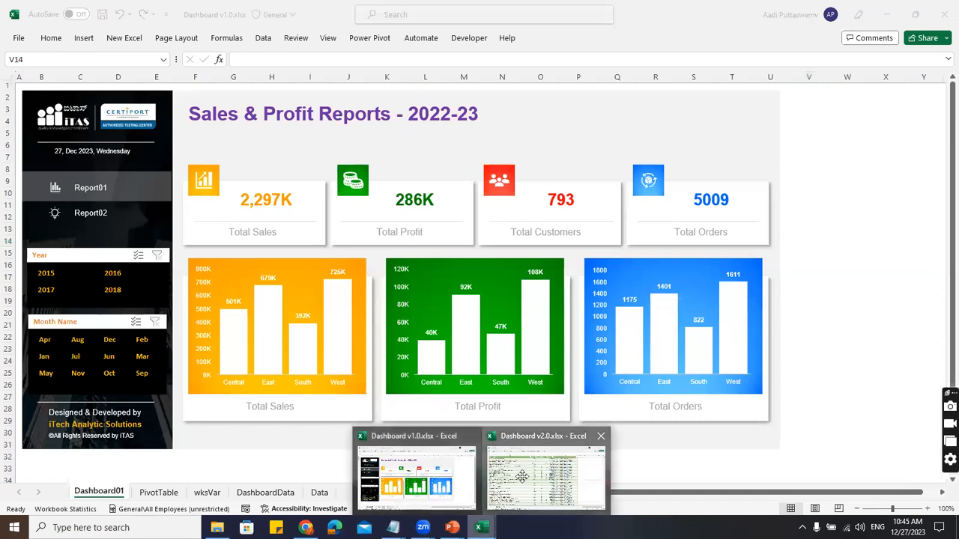
pyautogui.click(522, 476)
pyautogui.click(149, 101)
pyautogui.press('Left')
pyautogui.press('Left')
pyautogui.press('Left')
pyautogui.press('Left')
pyautogui.press('Left')
pyautogui.press('Left')
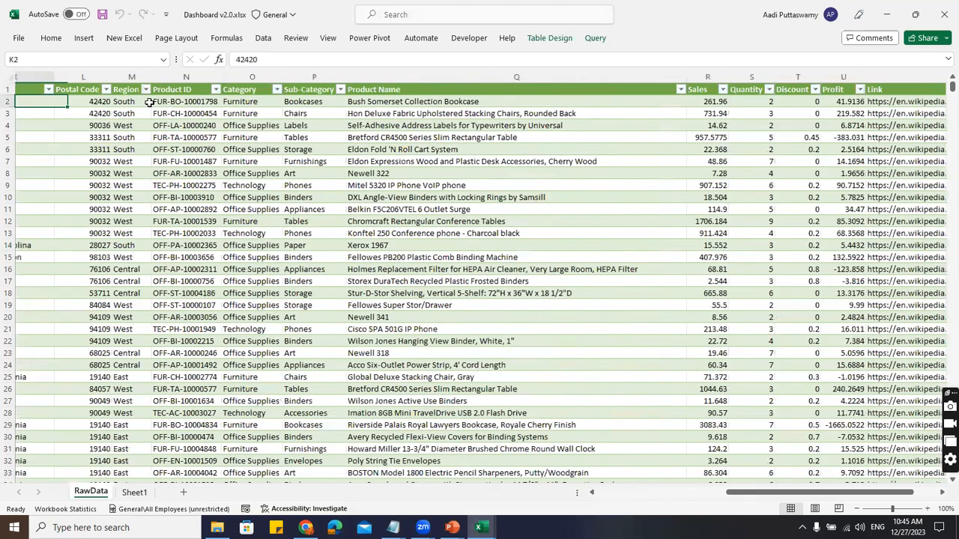
pyautogui.press('Left')
pyautogui.press('Left')
pyautogui.press('Left')
pyautogui.press('Left')
pyautogui.press('Left')
pyautogui.press('Left')
pyautogui.click(149, 102)
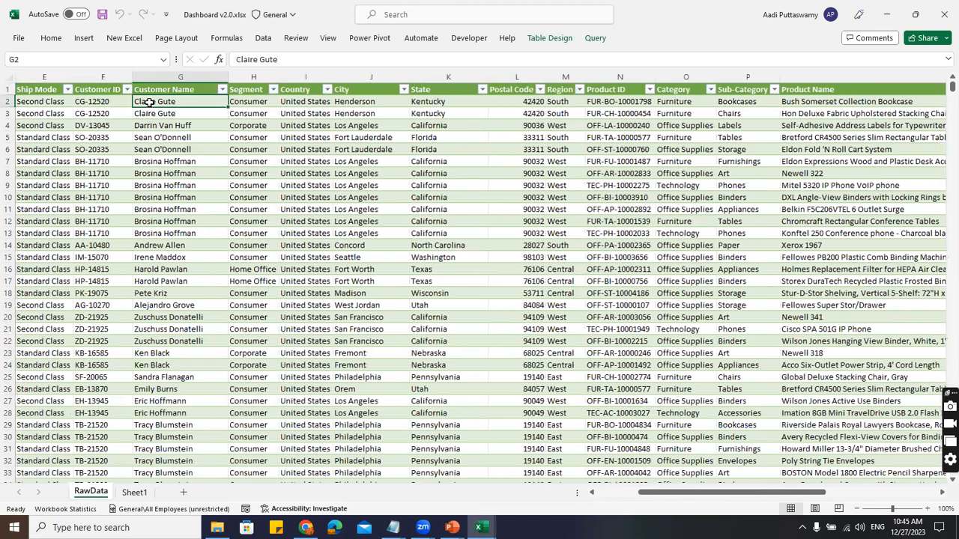
pyautogui.moveTo(185, 163); pyautogui.dragTo(184, 227)
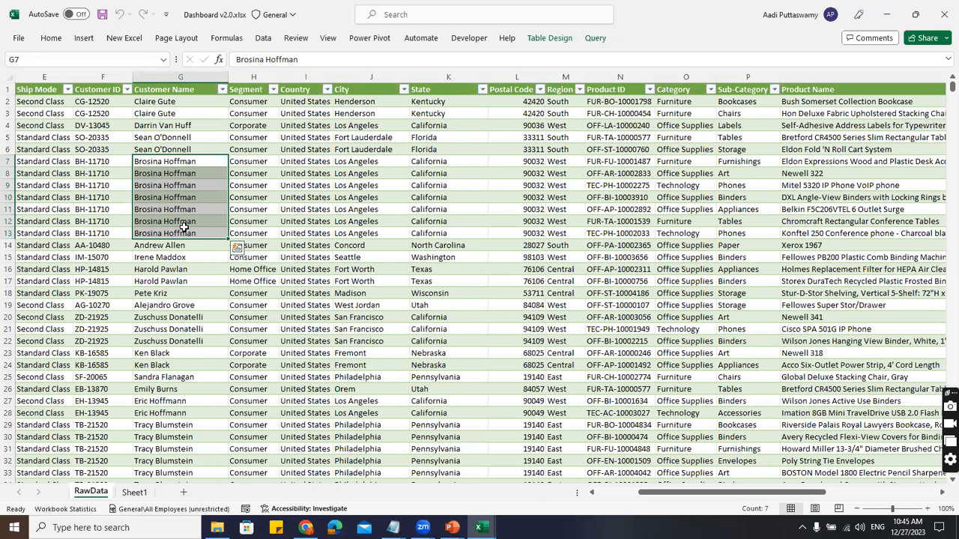
# - Examine the Order ID column of the RawData table and its list of filter values
pyautogui.press('Up')
pyautogui.press('Left')
pyautogui.press('Left')
pyautogui.press('Left')
pyautogui.press('Left')
pyautogui.press('Left')
pyautogui.press('Left')
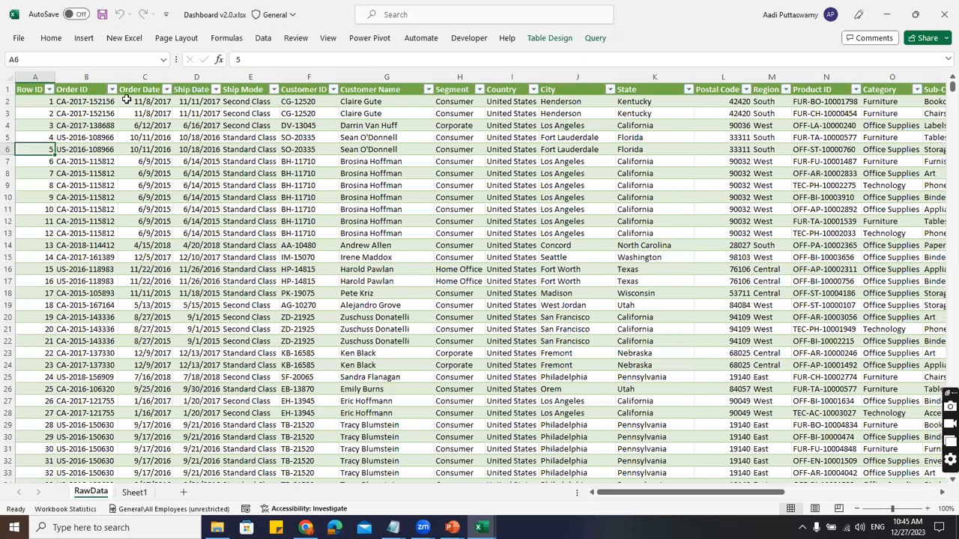
pyautogui.click(110, 89)
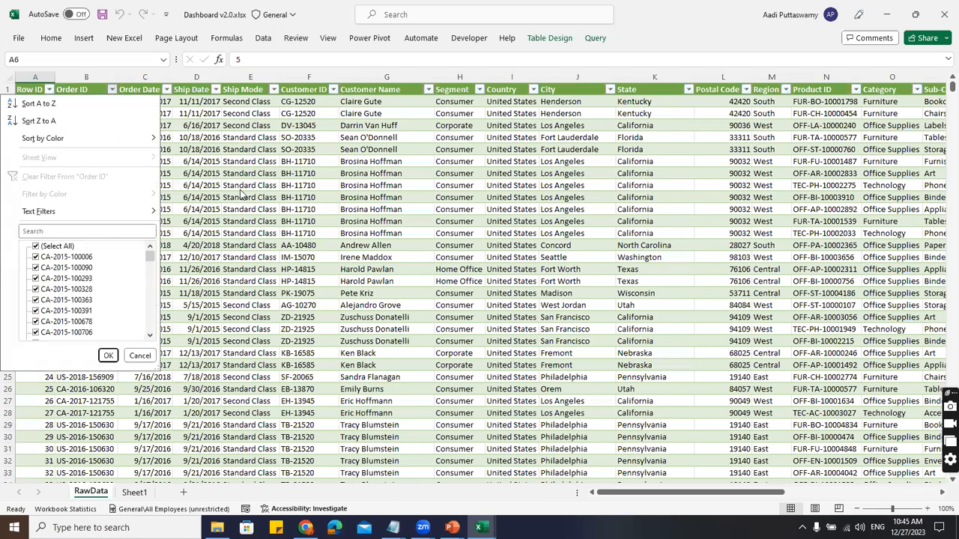
pyautogui.press('Escape')
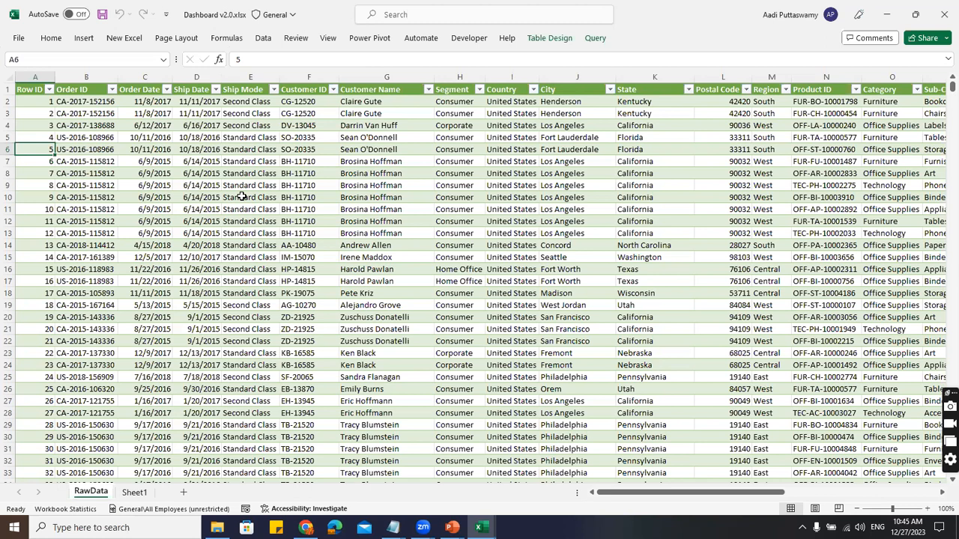
# - Review the sales and profit dashboard in Dashboard v1.0.xlsx and return to Dashboard v2.0.xlsx
pyautogui.click(481, 527)
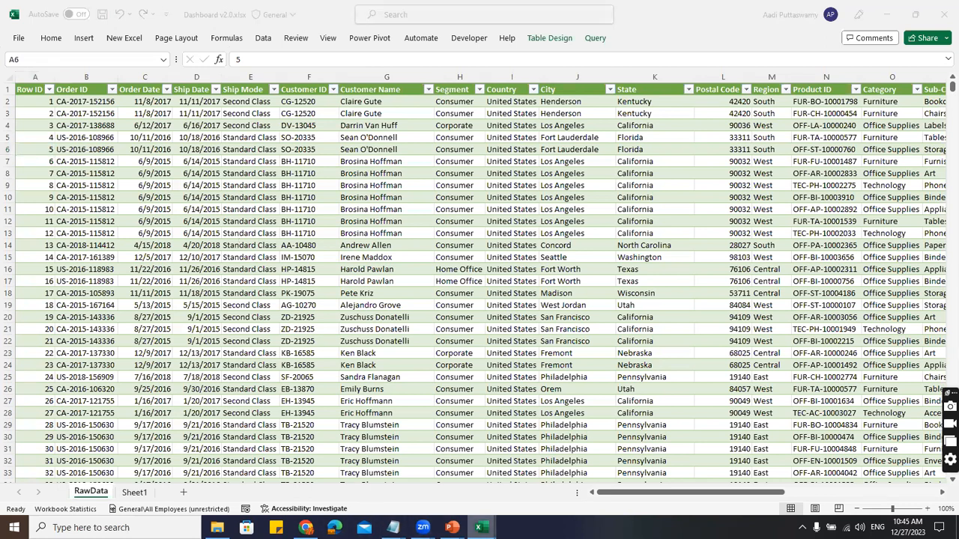
pyautogui.click(437, 492)
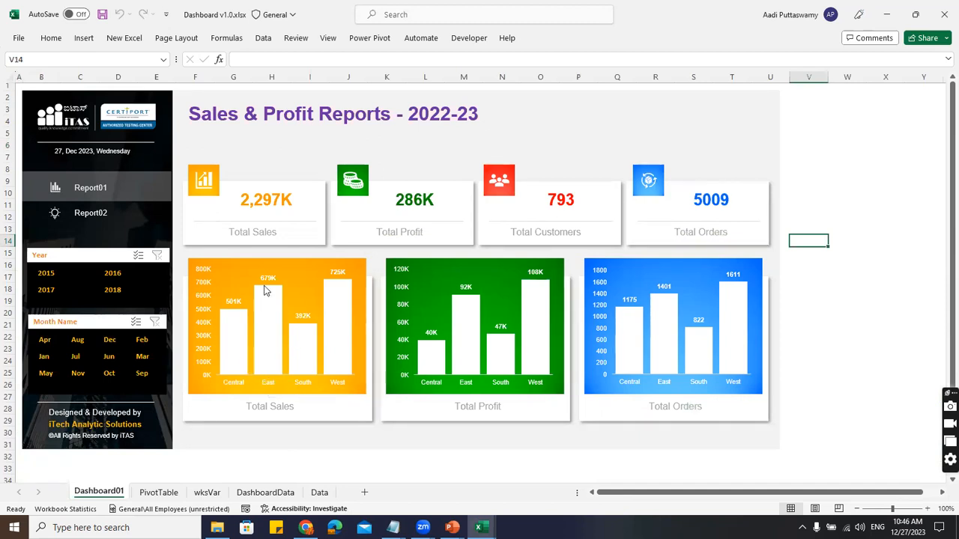
pyautogui.moveTo(272, 330)
pyautogui.click(482, 528)
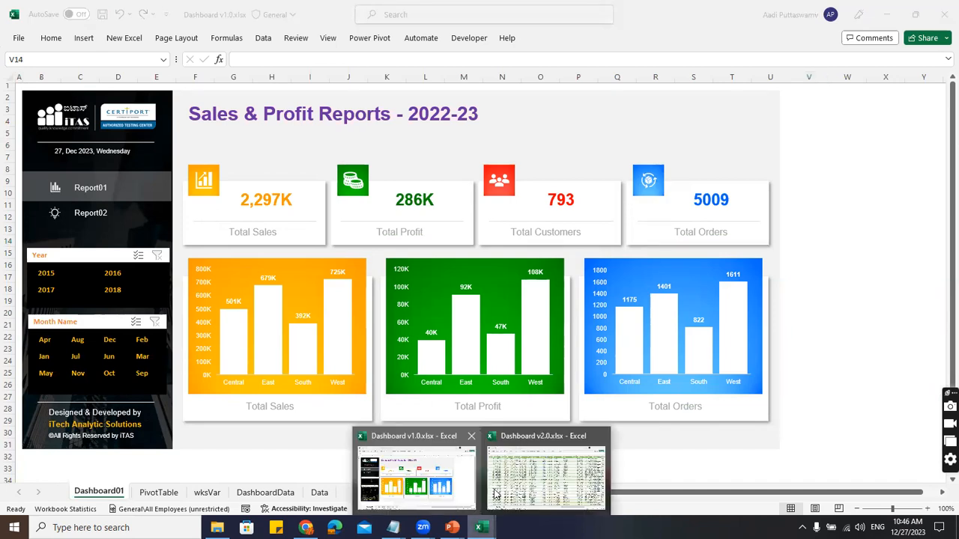
pyautogui.click(534, 482)
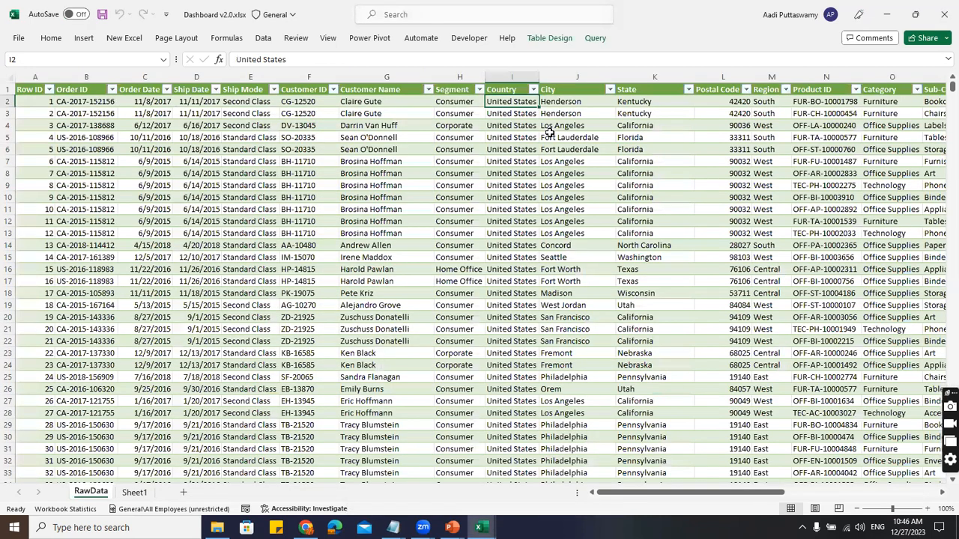
# - Add the headers Total Customers in W1 and Total Orders in X1, beside the Orders table's Link column
pyautogui.press('Right')
pyautogui.press('Right')
pyautogui.press('Right')
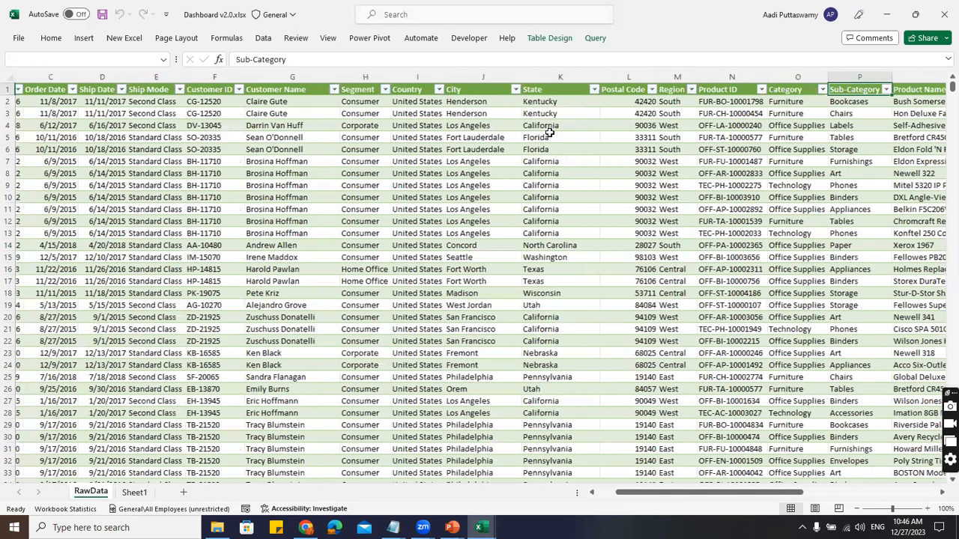
pyautogui.press('Right')
pyautogui.press('Right')
pyautogui.press('Right')
pyautogui.press('Right')
pyautogui.press('Right')
pyautogui.press('Right')
pyautogui.press('Right')
pyautogui.press('Right')
pyautogui.press('Right')
pyautogui.press('Right')
pyautogui.press('Right')
pyautogui.press('Right')
pyautogui.press('Right')
pyautogui.press('Left')
pyautogui.press('Left')
pyautogui.press('Left')
pyautogui.press('Left')
pyautogui.press('Left')
pyautogui.press('Left')
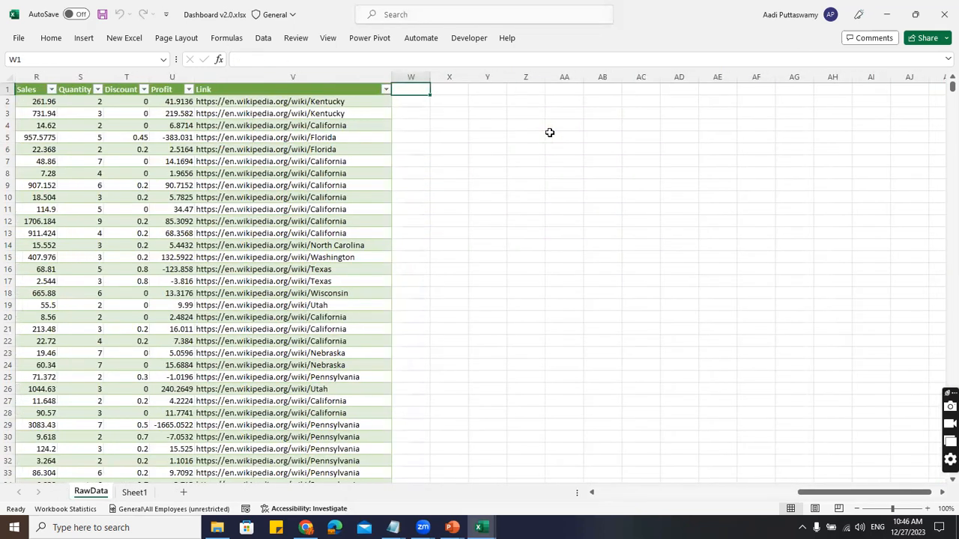
pyautogui.write('Total Customers')
pyautogui.press('Tab')
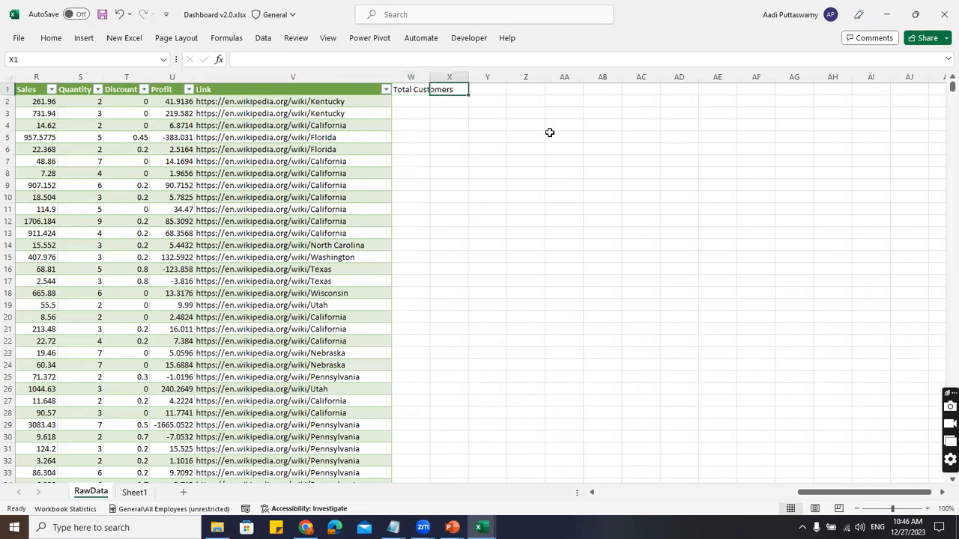
pyautogui.write('Total')
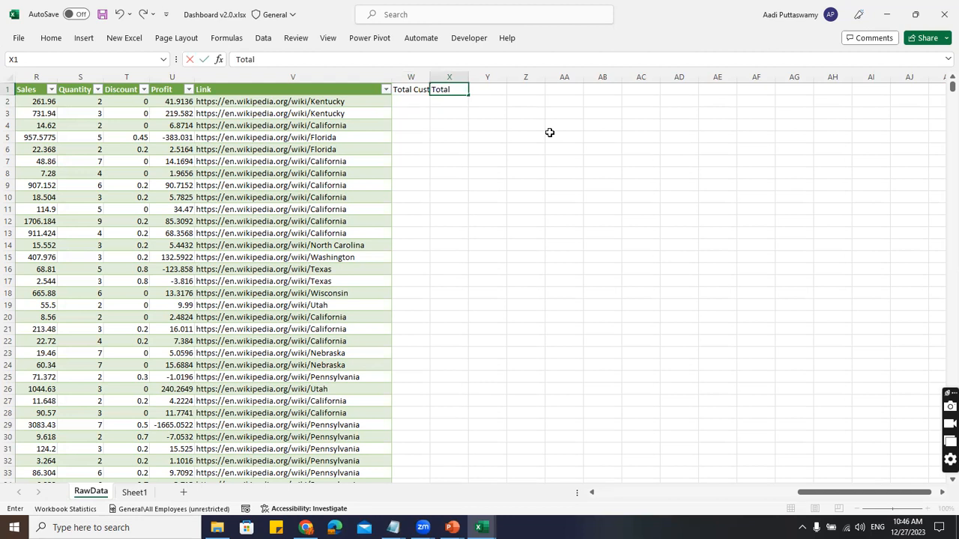
pyautogui.write(' Orders')
pyautogui.press('Return')
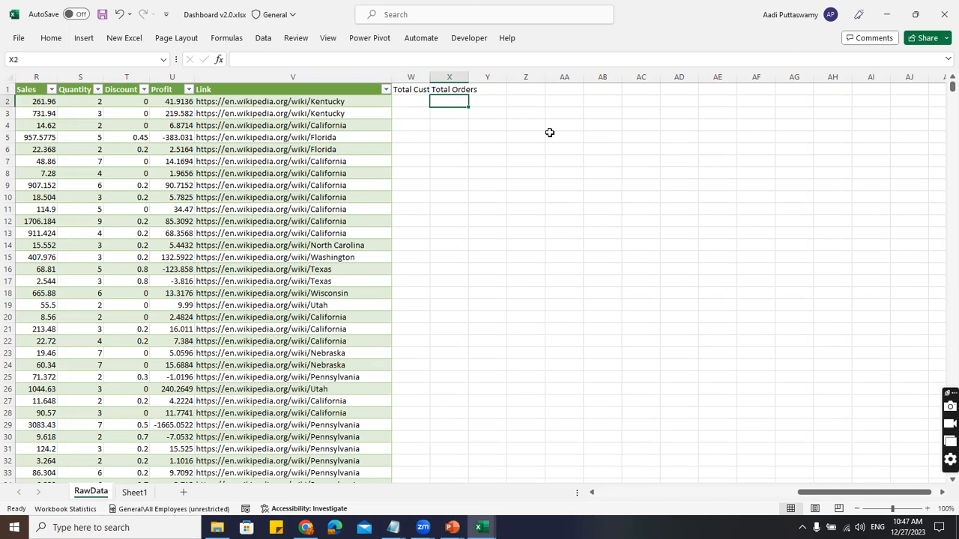
pyautogui.press('Up')
pyautogui.press('Left')
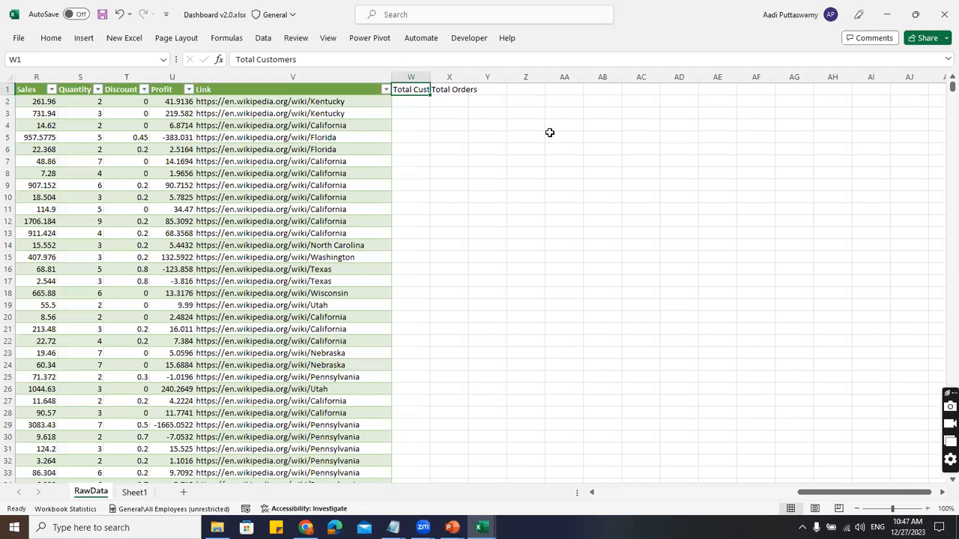
pyautogui.press('Down')
pyautogui.write('=')
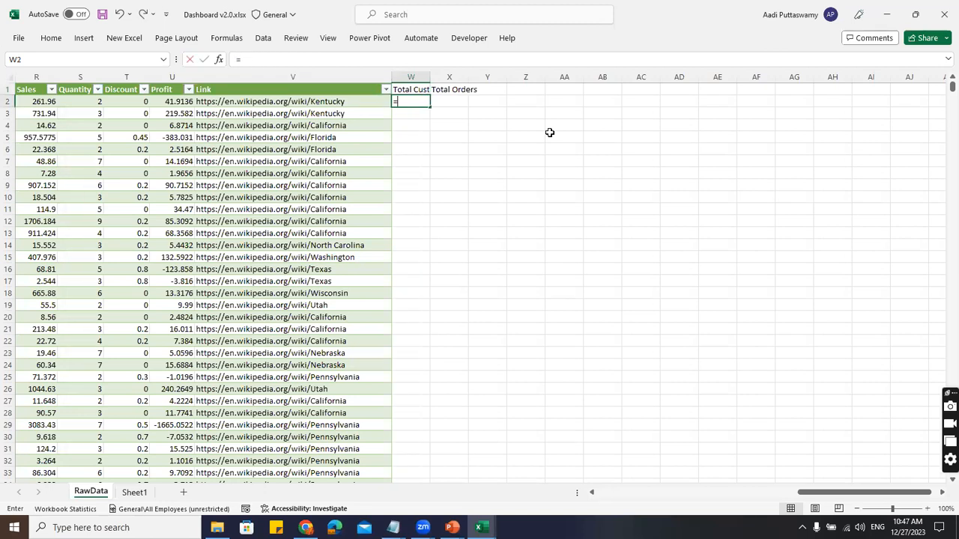
pyautogui.write('countifs')
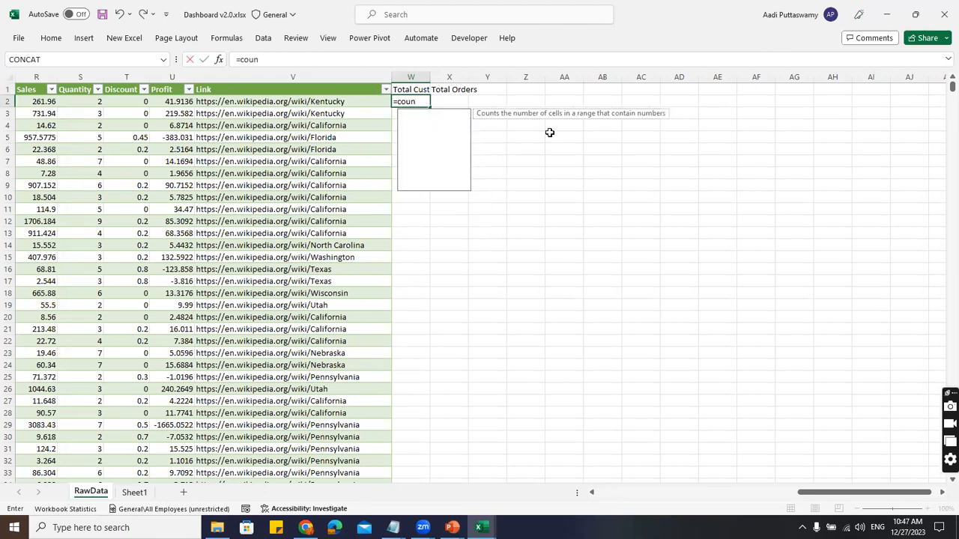
pyautogui.press('Tab')
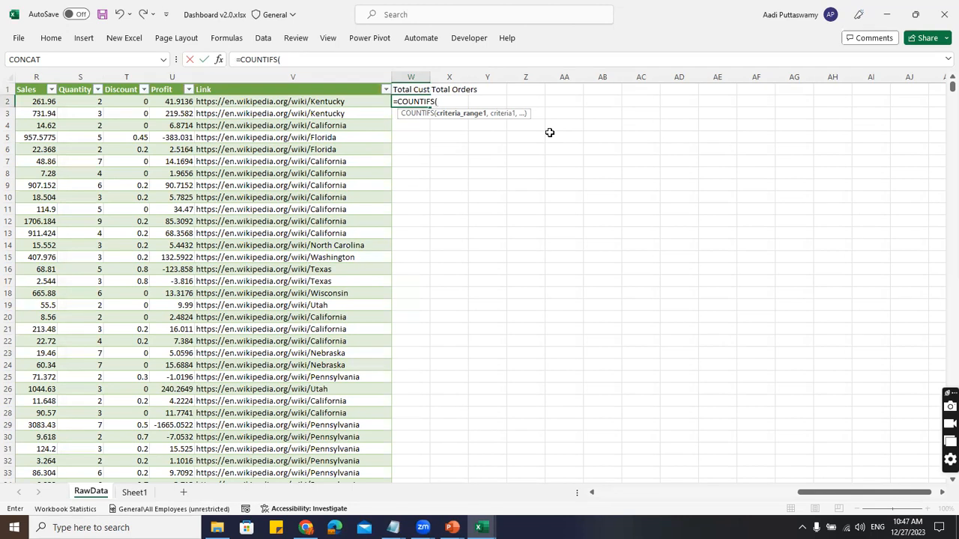
pyautogui.press('Escape')
pyautogui.write('=if')
pyautogui.press('Tab')
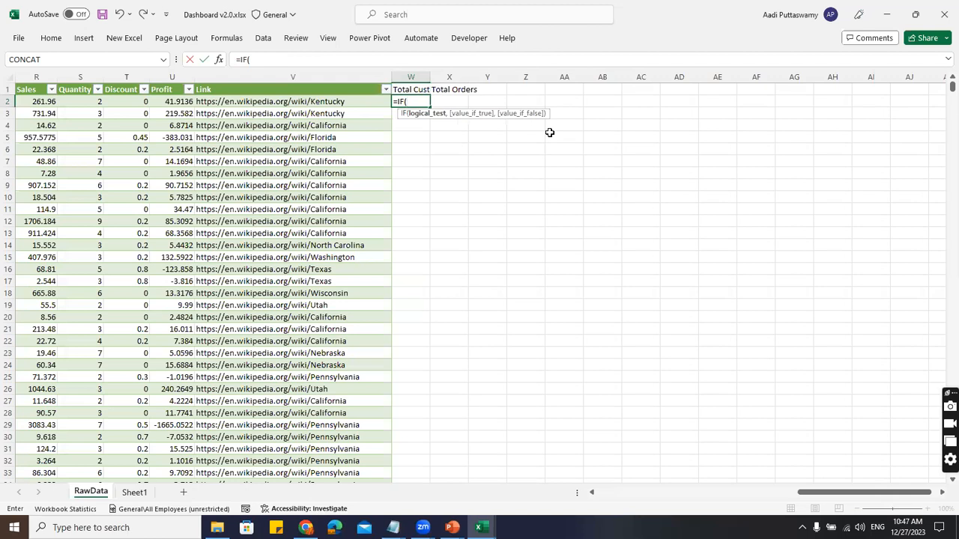
pyautogui.write('countifs')
pyautogui.press('Tab')
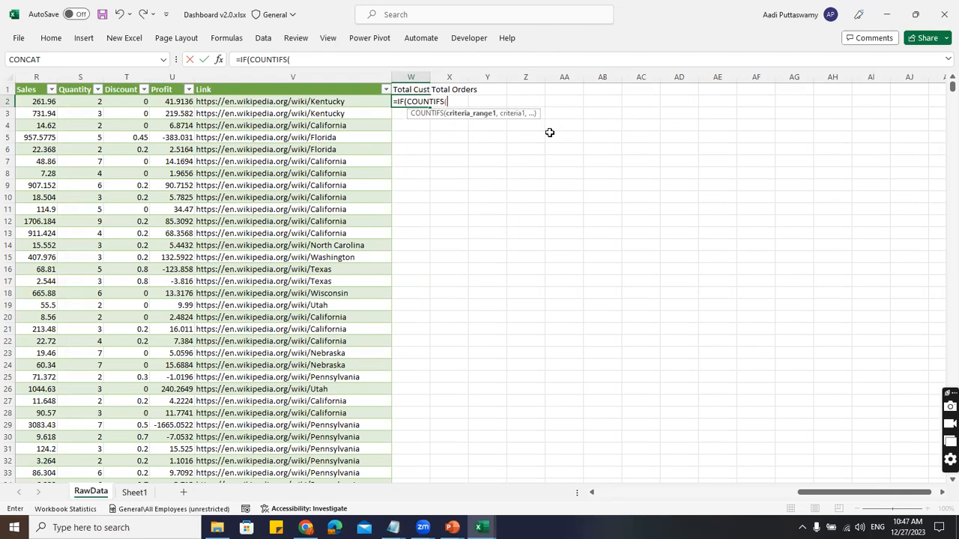
pyautogui.press('Left')
pyautogui.press('Left')
pyautogui.press('Left')
pyautogui.press('Left')
pyautogui.press('Left')
pyautogui.press('Left')
pyautogui.press('Left')
pyautogui.press('Left')
pyautogui.press('Left')
pyautogui.press('Left')
pyautogui.press('Left')
pyautogui.press('Left')
pyautogui.press('Left')
pyautogui.press('Left')
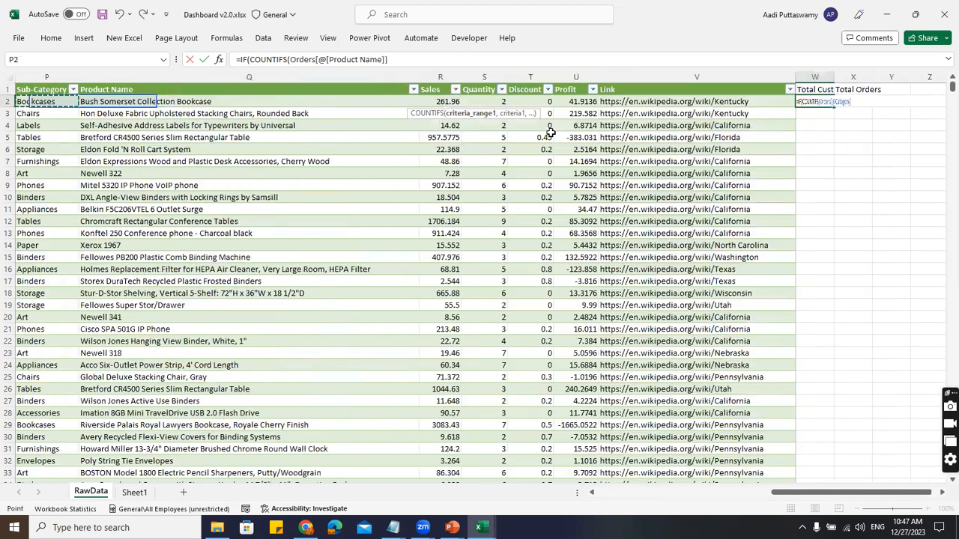
pyautogui.press('Left')
pyautogui.press('Right')
pyautogui.press('Right')
pyautogui.press('Right')
pyautogui.press('Right')
pyautogui.press('Right')
pyautogui.press('Right')
pyautogui.press('Left')
pyautogui.press('Left')
pyautogui.press('Left')
pyautogui.press('Left')
pyautogui.press('Left')
pyautogui.press('Left')
pyautogui.press('Left')
pyautogui.press('Left')
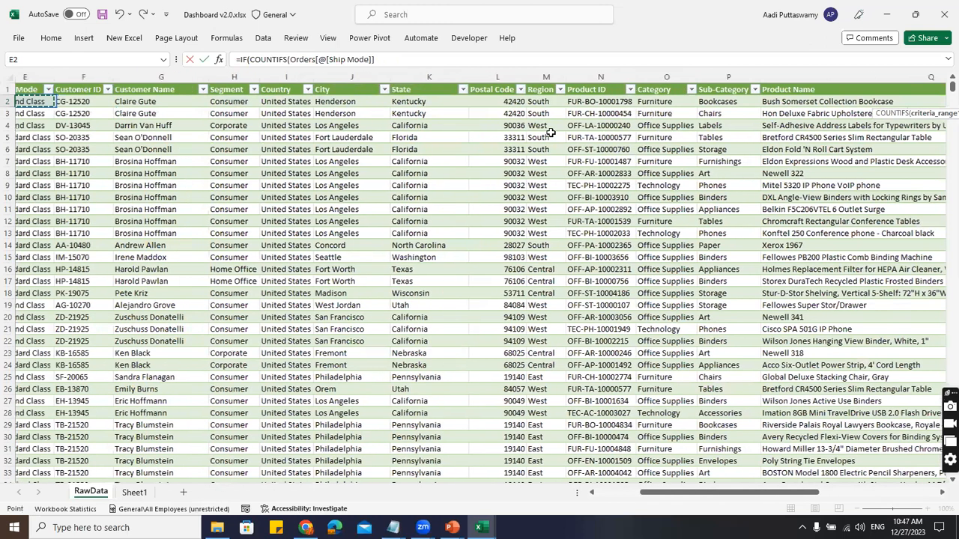
pyautogui.press('Right')
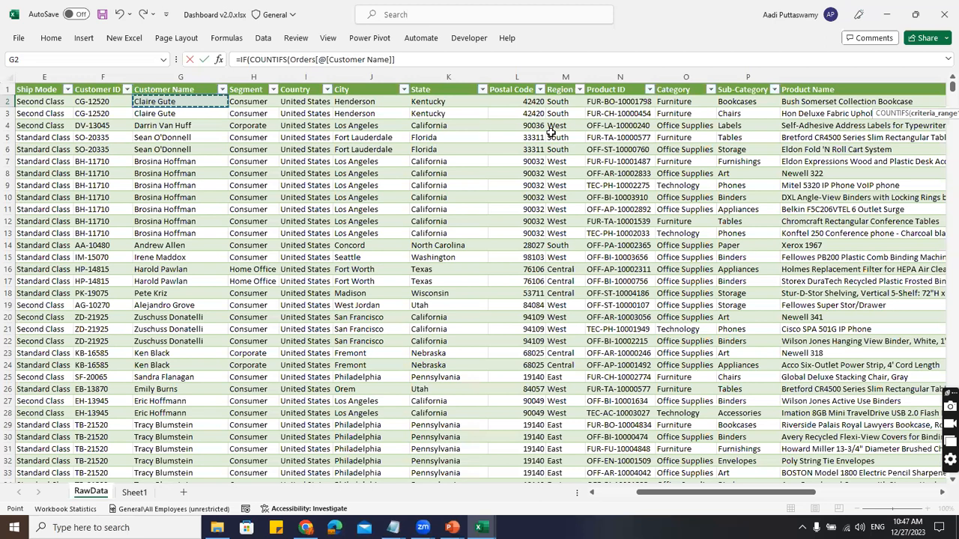
pyautogui.click(417, 60)
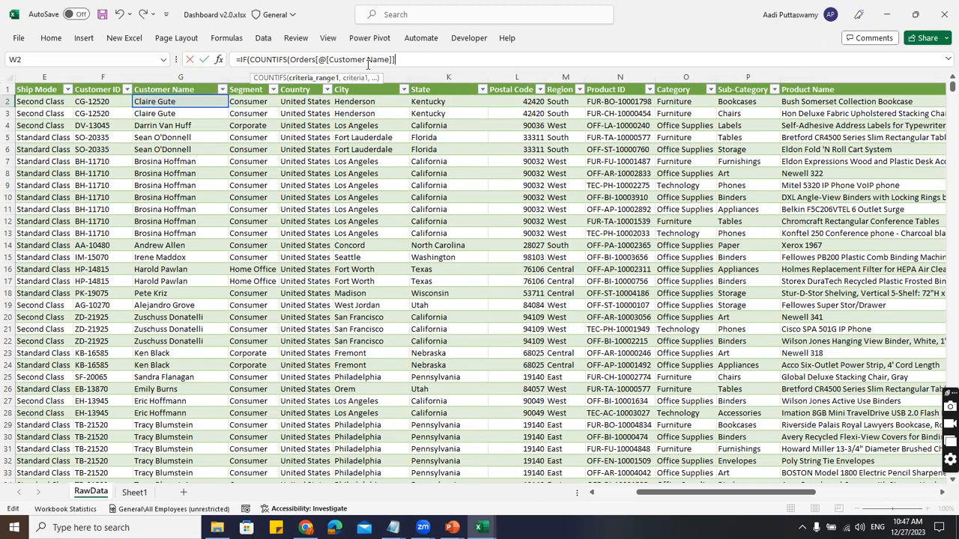
pyautogui.press('Escape')
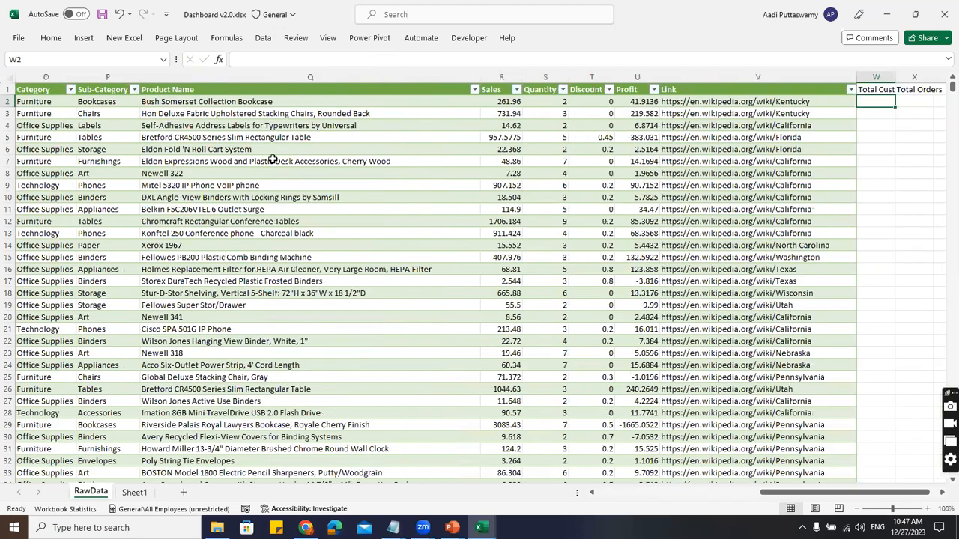
pyautogui.click(273, 159)
pyautogui.click(300, 138)
pyautogui.click(377, 125)
pyautogui.click(594, 38)
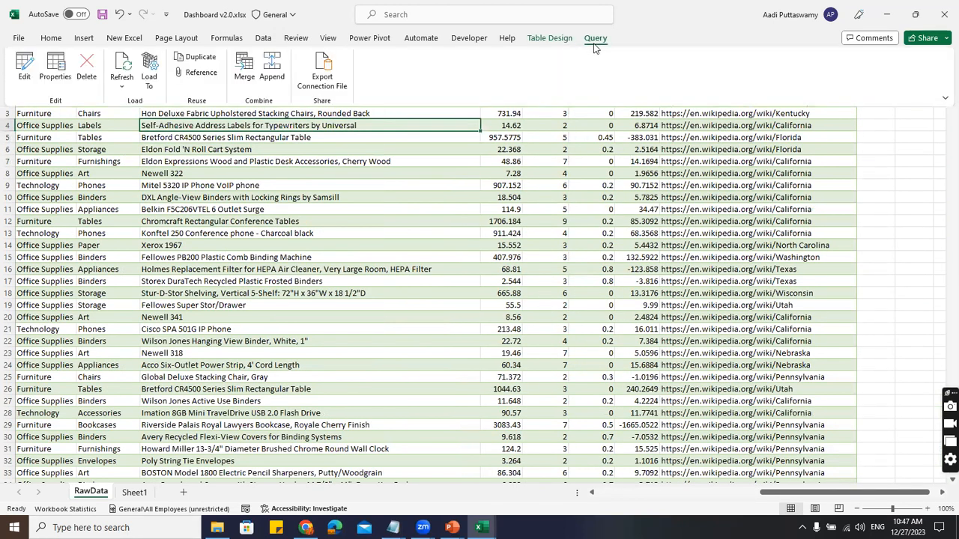
pyautogui.click(721, 170)
pyautogui.click(877, 103)
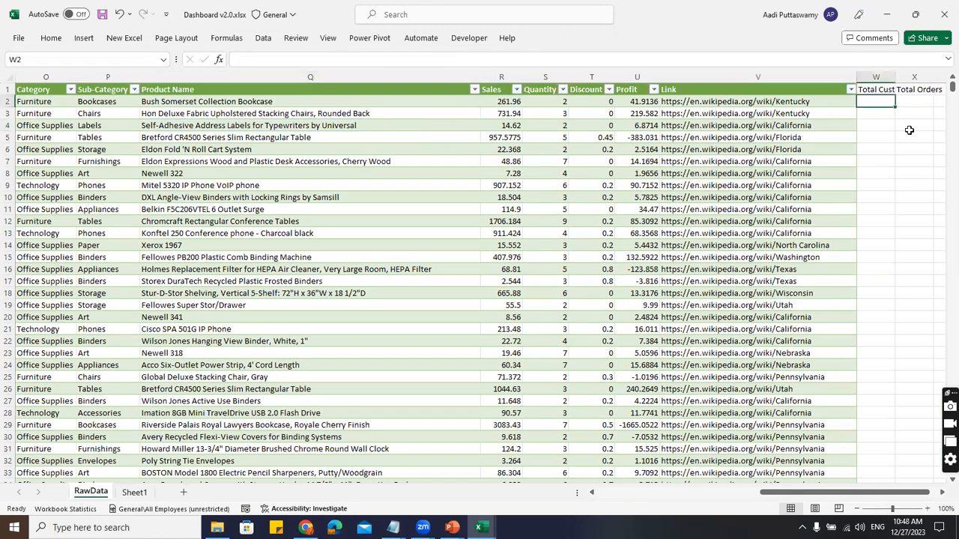
pyautogui.write('=IF(count')
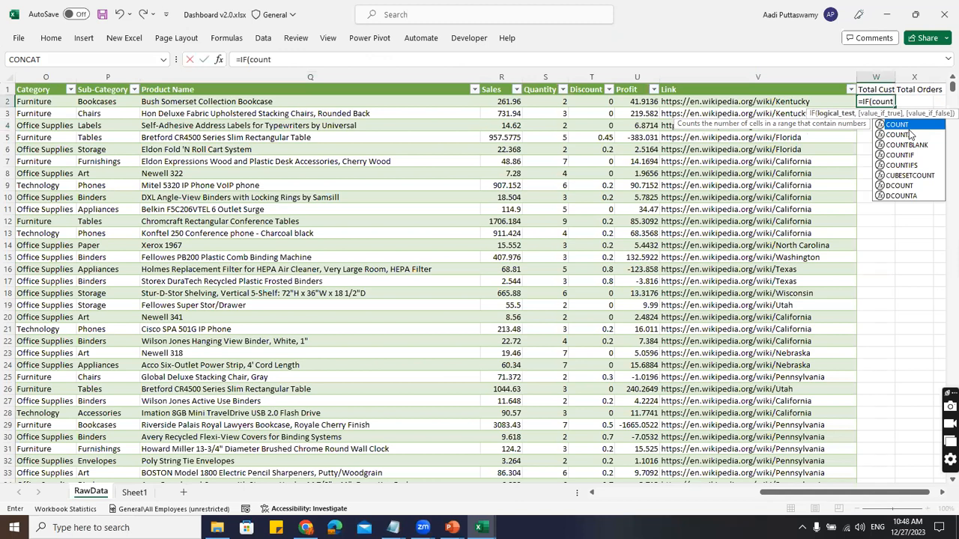
pyautogui.press('Down')
pyautogui.press('Down')
pyautogui.press('Down')
pyautogui.press('Down')
pyautogui.press('Tab')
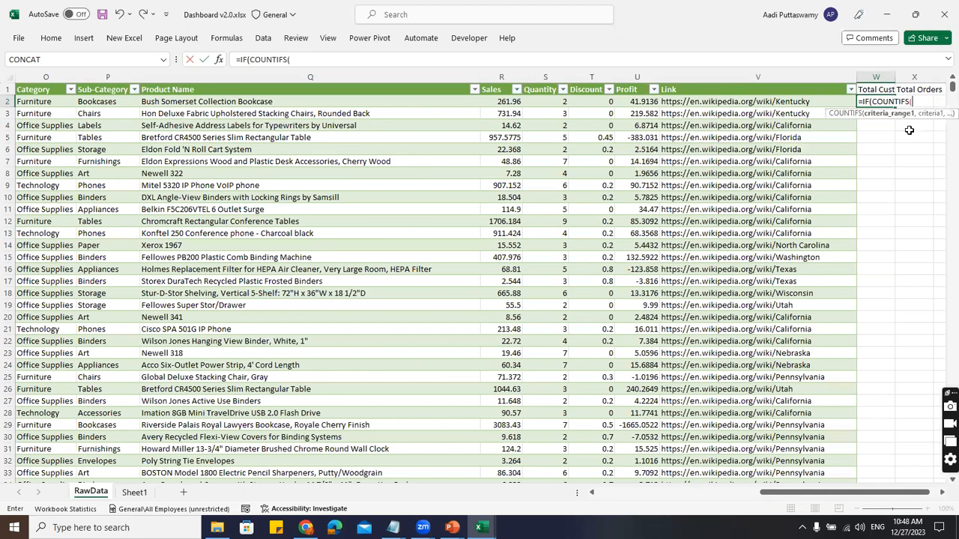
pyautogui.press('Left')
pyautogui.press('Left')
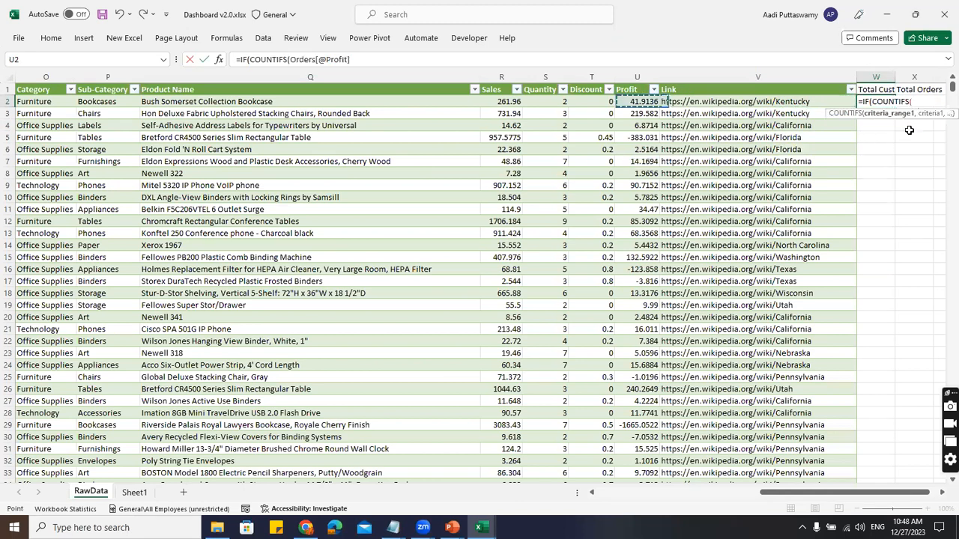
pyautogui.press('Left')
pyautogui.press('Left')
pyautogui.press('Left')
pyautogui.press('Left')
pyautogui.press('Left')
pyautogui.press('Left')
pyautogui.press('Left')
pyautogui.press('Left')
pyautogui.press('Left')
pyautogui.press('Left')
pyautogui.press('Left')
pyautogui.press('Left')
pyautogui.press('Left')
pyautogui.press('Left')
pyautogui.press('Left')
pyautogui.press('Left')
pyautogui.press('Left')
pyautogui.press('Right')
pyautogui.press('Right')
pyautogui.press('Right')
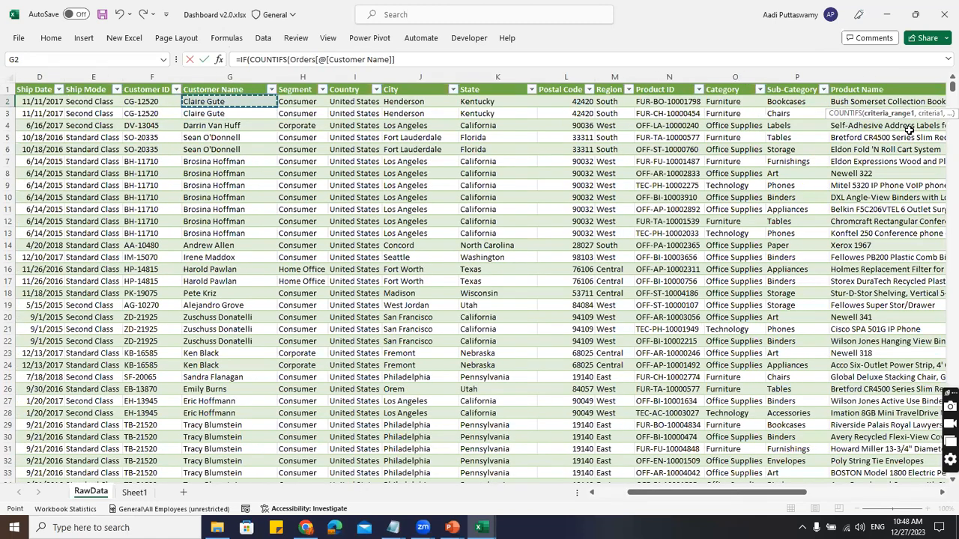
pyautogui.press('Escape')
# - Begin the Total Customers formula in W2 with =IF(COUNTIFS(
pyautogui.write('=')
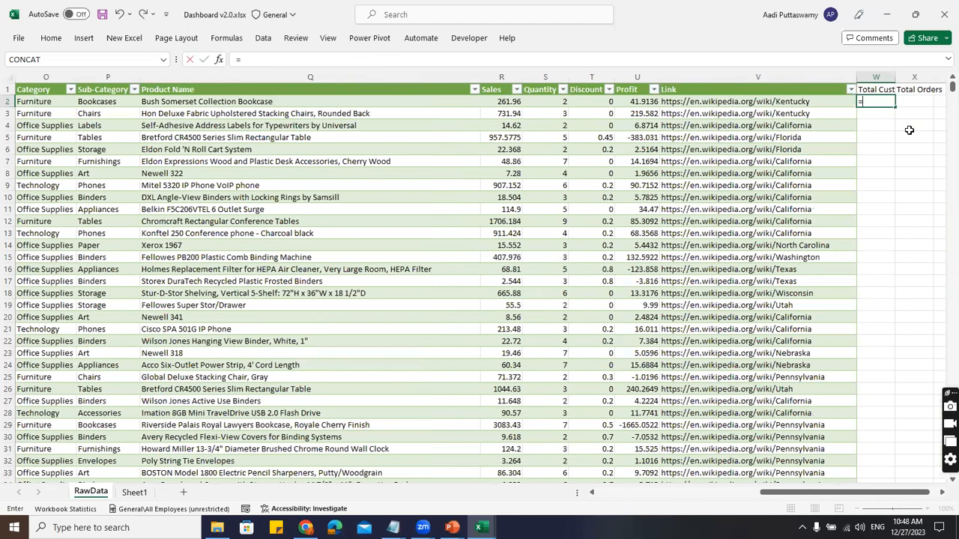
pyautogui.write('IF(')
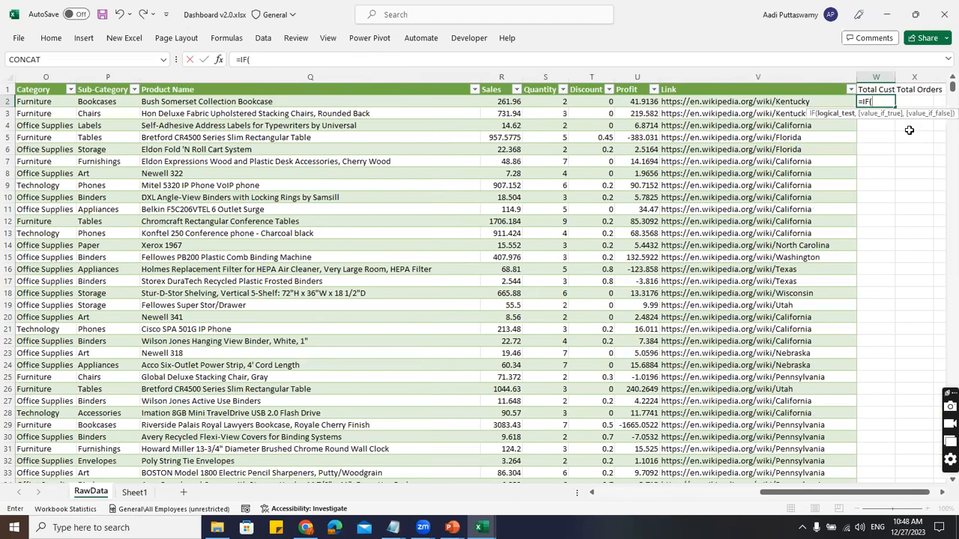
pyautogui.write('countis')
pyautogui.press('Return')
pyautogui.press('Return')
pyautogui.write('ocun')
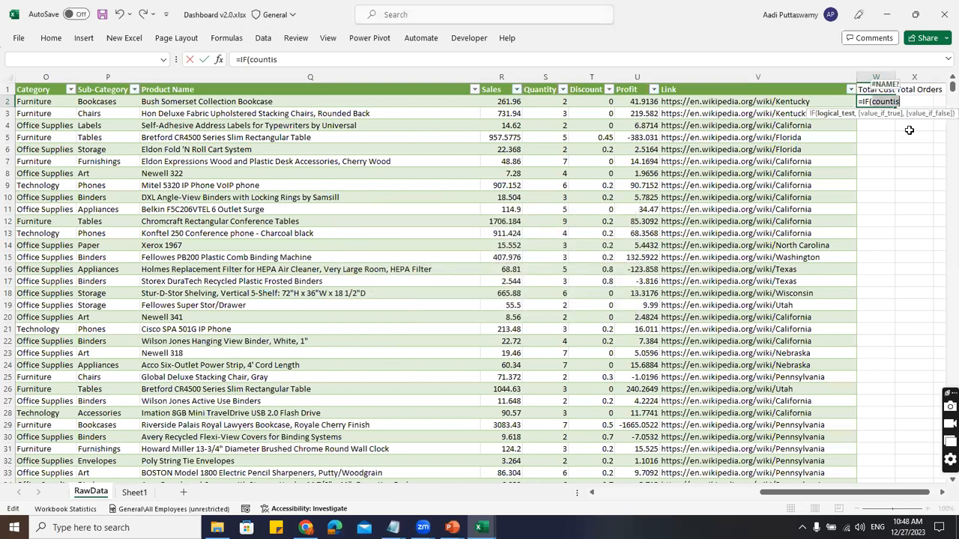
pyautogui.press('BackSpace')
pyautogui.press('BackSpace')
pyautogui.press('BackSpace')
pyautogui.press('BackSpace')
pyautogui.write('COUNTIFS(')
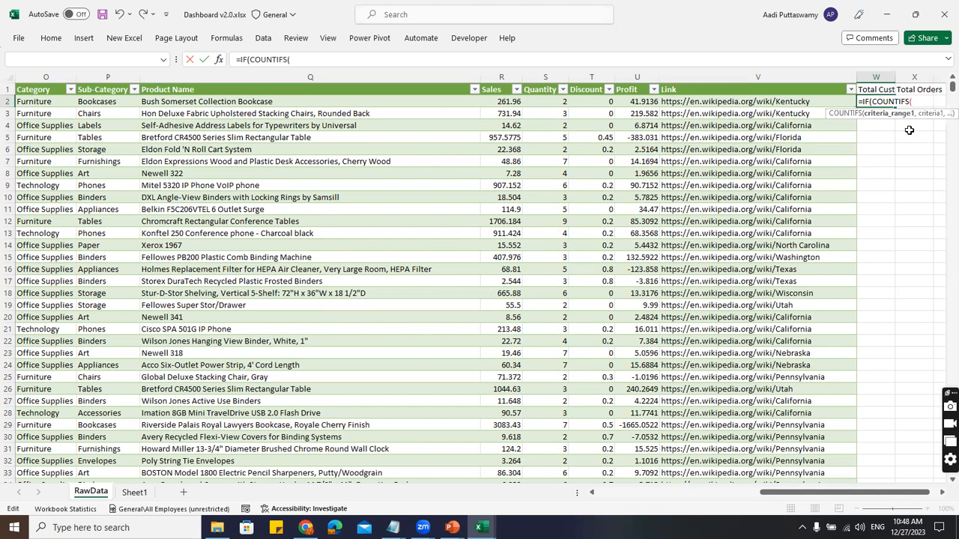
# - Set the COUNTIFS criteria range in the W2 formula to the expanding Customer Name range $G$2:G2
pyautogui.moveTo(917, 495); pyautogui.dragTo(757, 495)
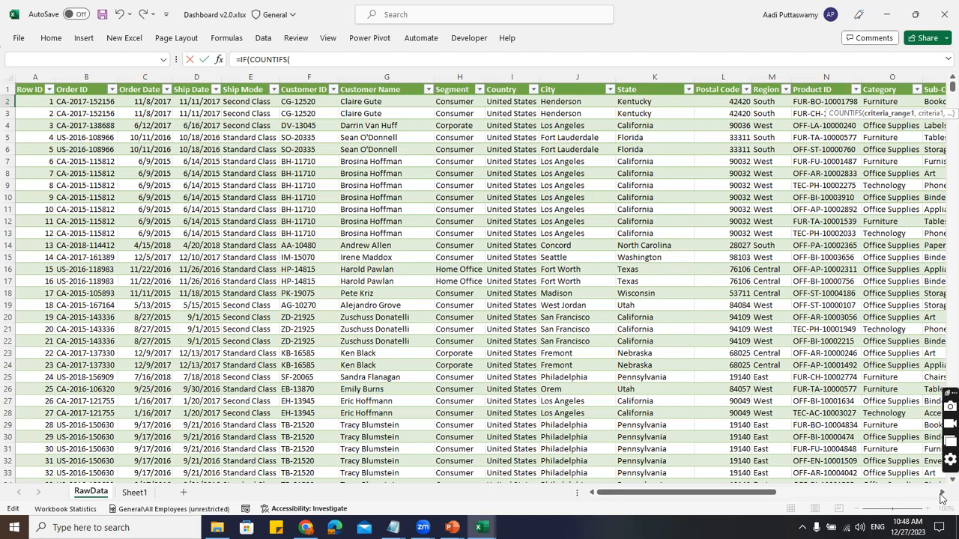
pyautogui.moveTo(734, 495); pyautogui.dragTo(925, 496)
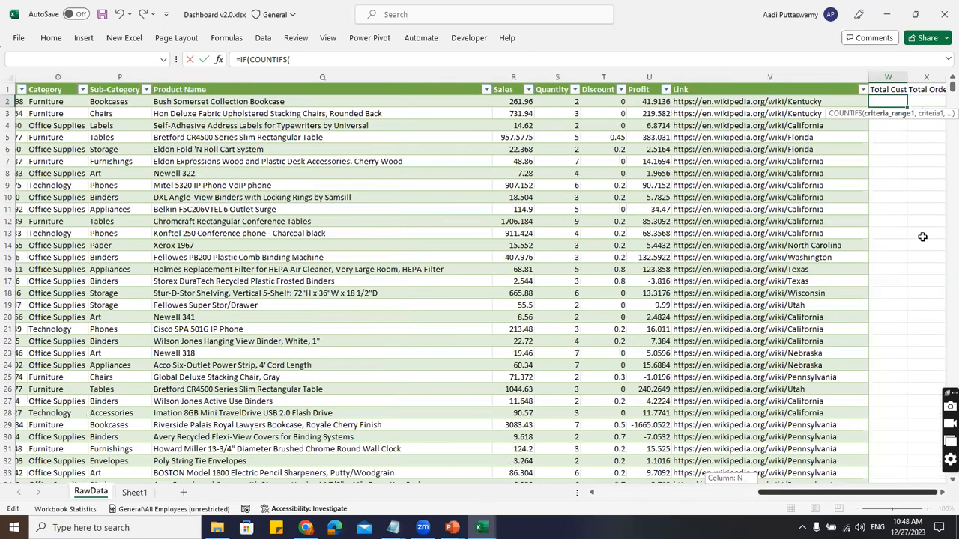
pyautogui.write('G')
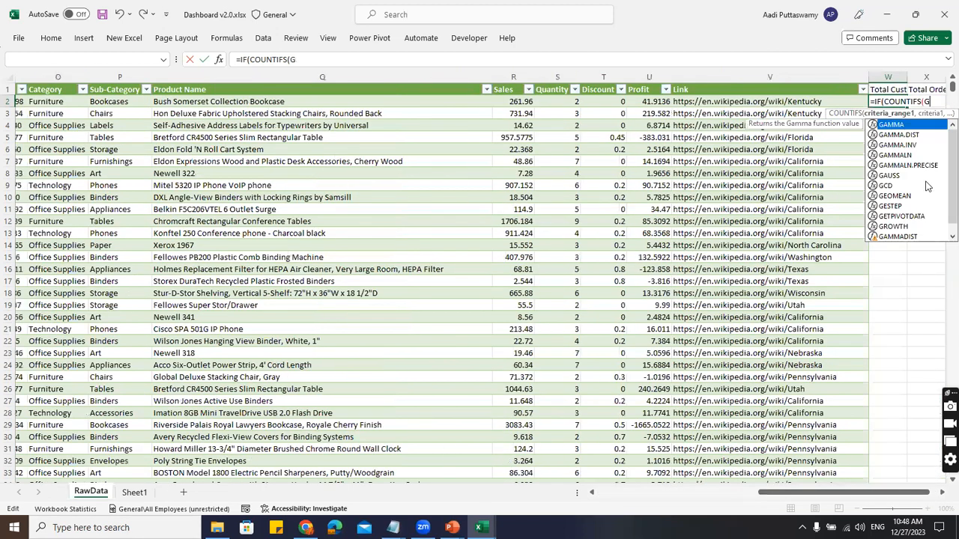
pyautogui.write('$2')
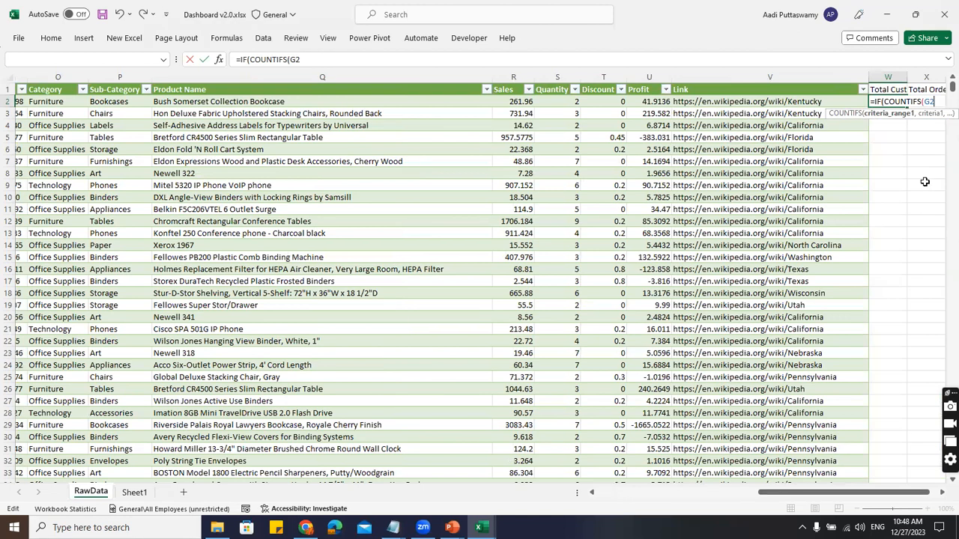
pyautogui.press('F4')
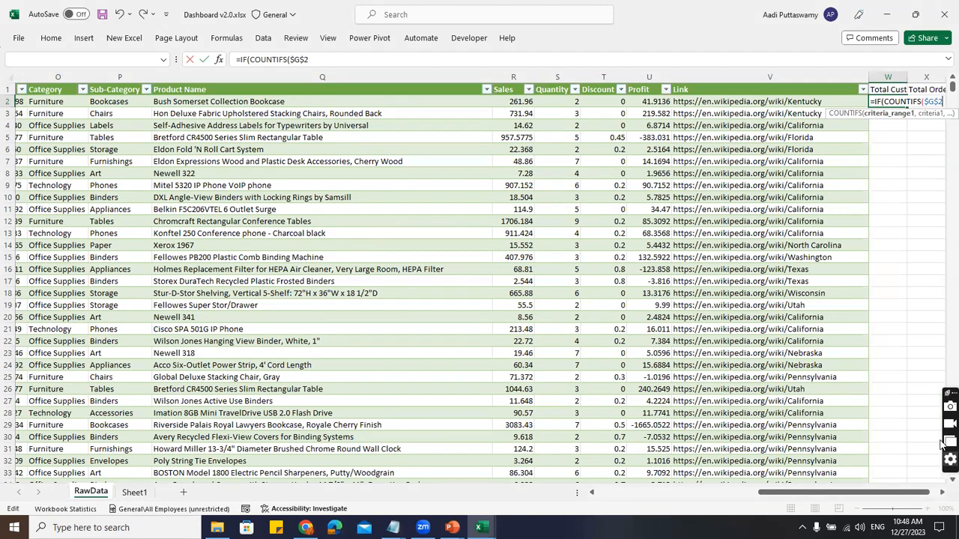
pyautogui.click(942, 493)
pyautogui.click(942, 493)
pyautogui.click(941, 493)
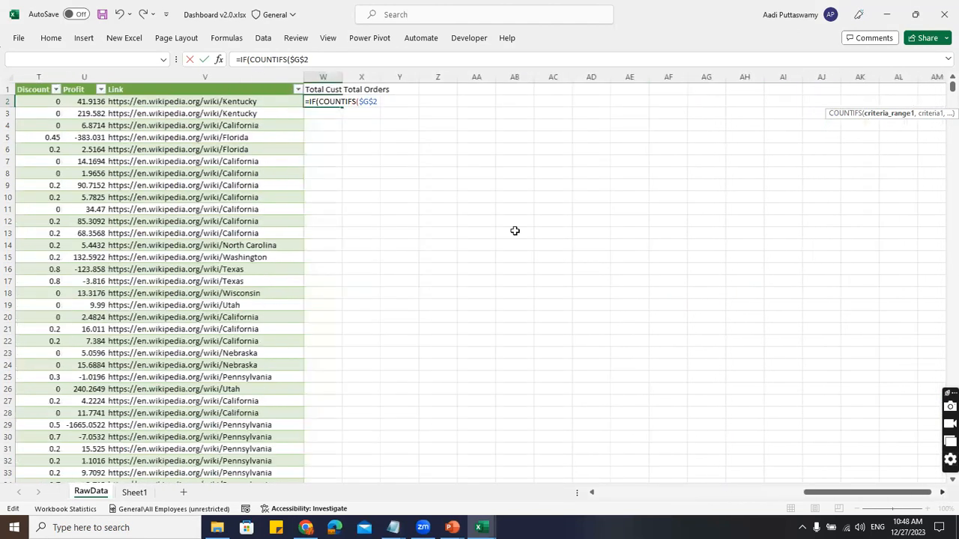
pyautogui.write(':G2')
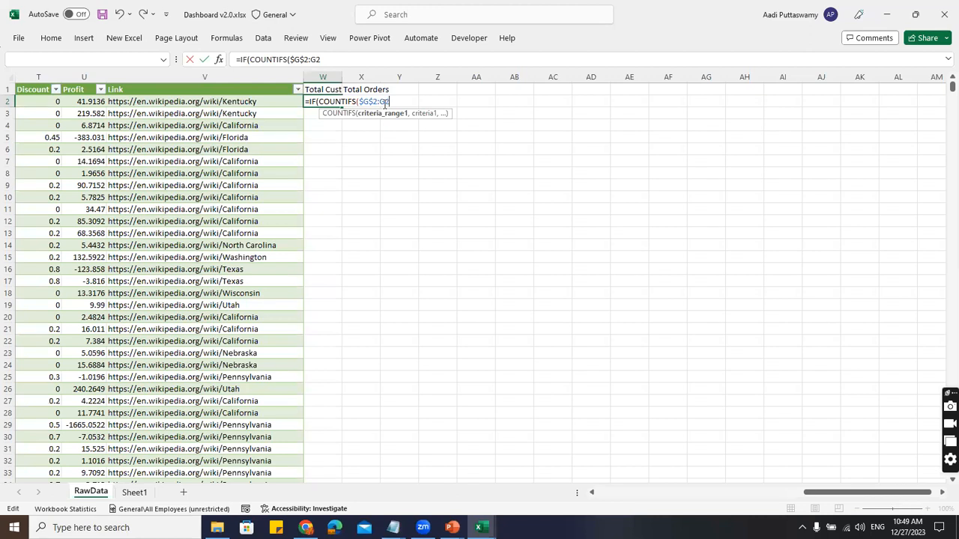
# - Complete the W2 formula with criterion G2 and the test >1, returning 0 if true and 1 otherwise: =IF(COUNTIFS($G$2:G2,G2)>1,0,1)
pyautogui.write(',')
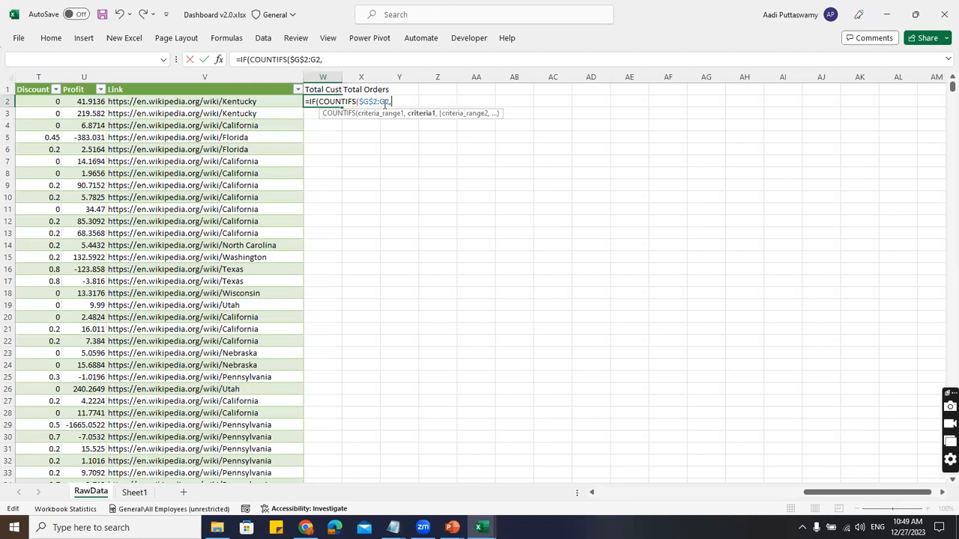
pyautogui.write('g2)')
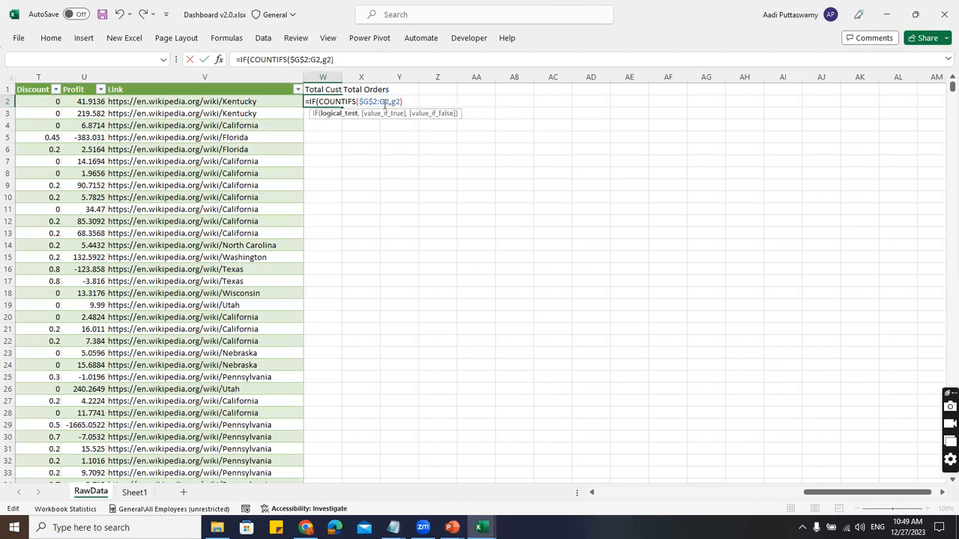
pyautogui.write('>1,0,1')
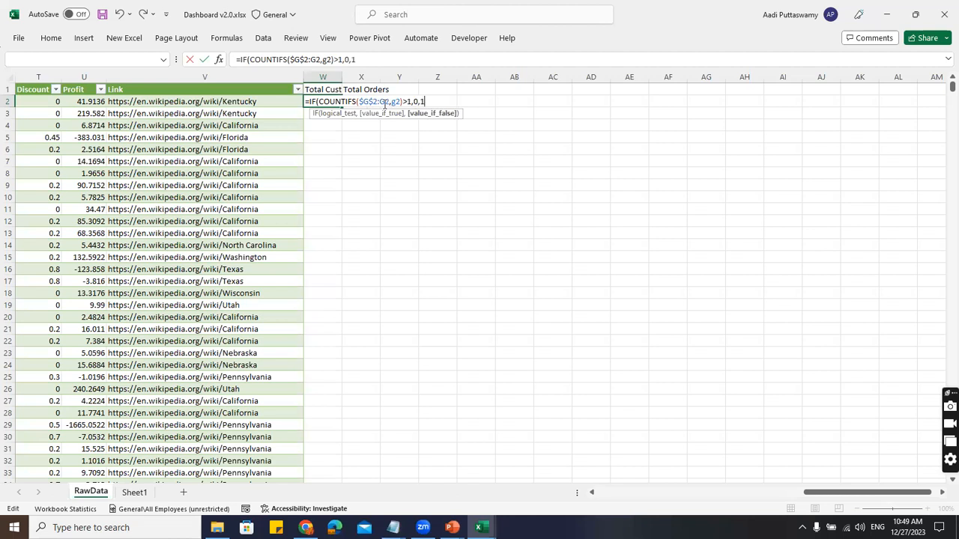
pyautogui.write(')')
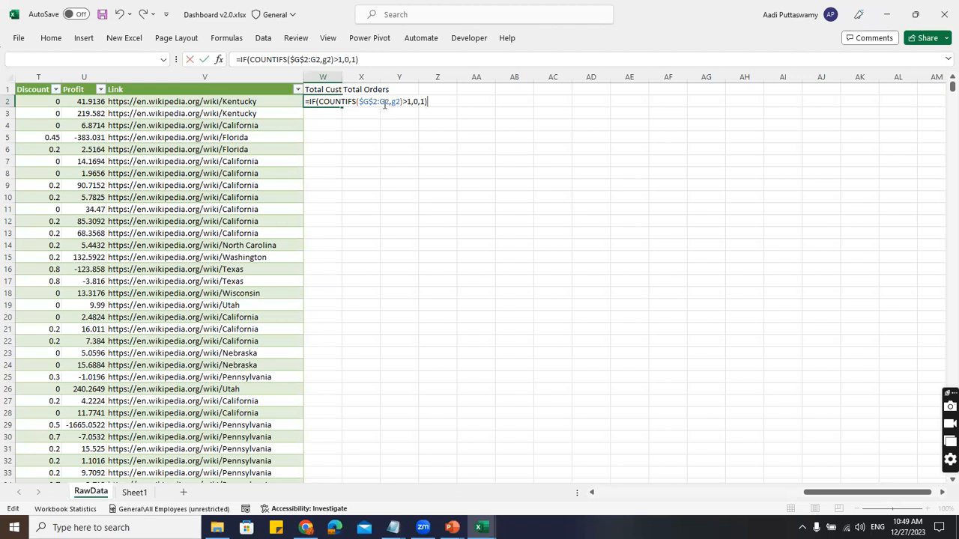
pyautogui.press('Return')
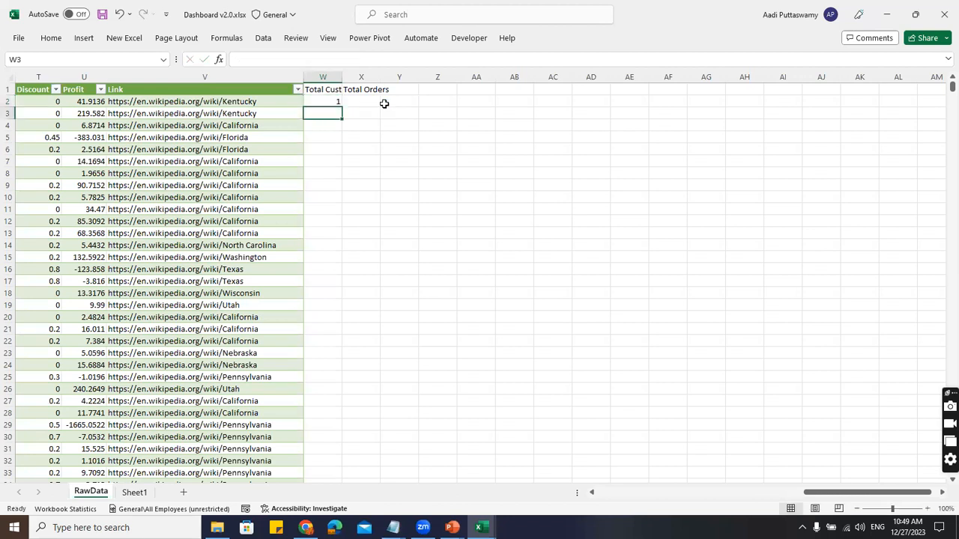
# - Fill the Total Customers formula from W2 down to W19 and check the copied formulas
pyautogui.click(338, 106)
pyautogui.moveTo(339, 107); pyautogui.dragTo(343, 309)
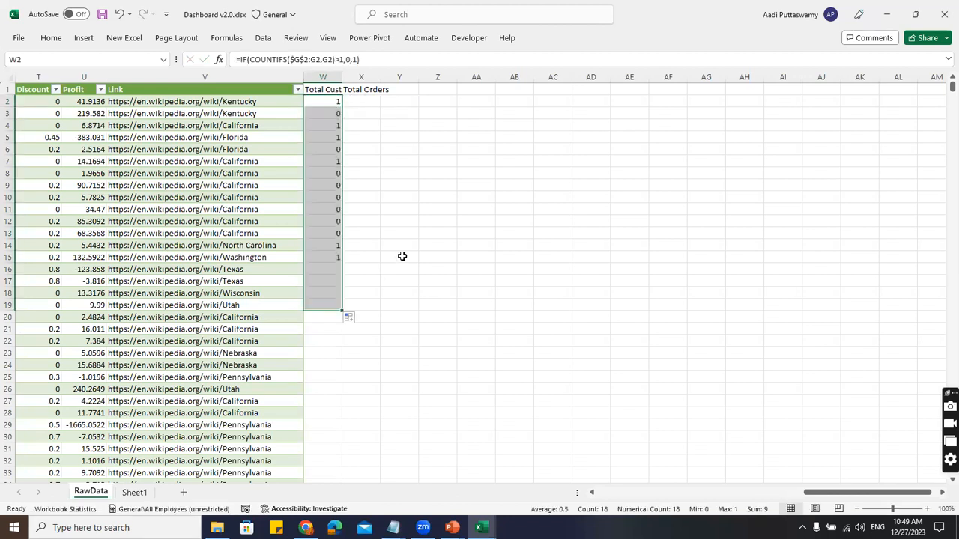
pyautogui.press('Down')
pyautogui.click(329, 138)
pyautogui.click(331, 160)
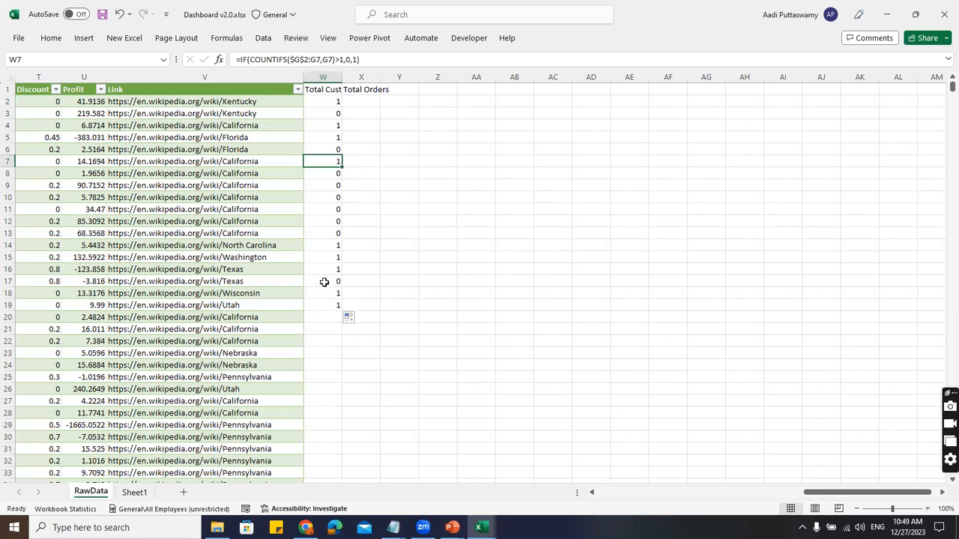
pyautogui.click(332, 102)
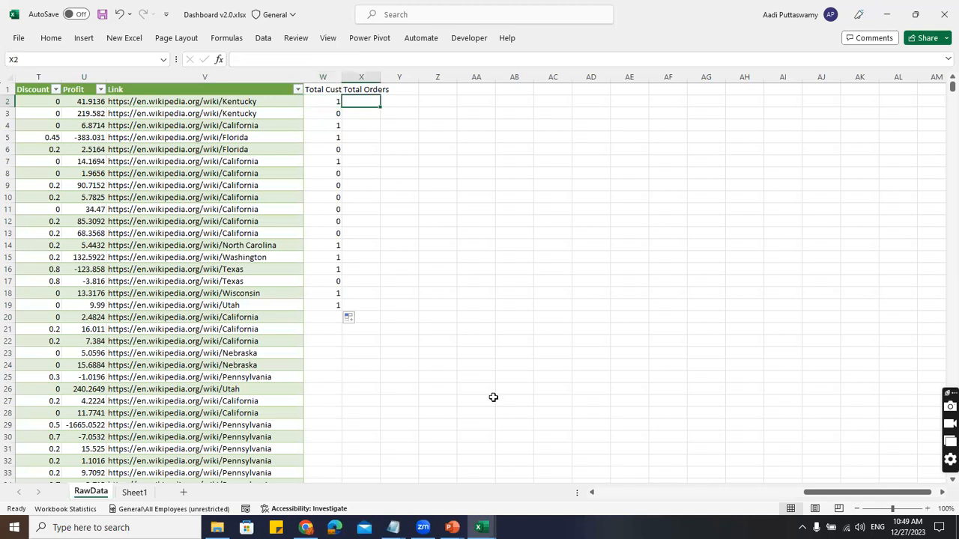
# - Copy the full text of the Total Customers formula in W2 without changing the cell
pyautogui.moveTo(824, 493); pyautogui.dragTo(944, 492)
pyautogui.click(296, 102)
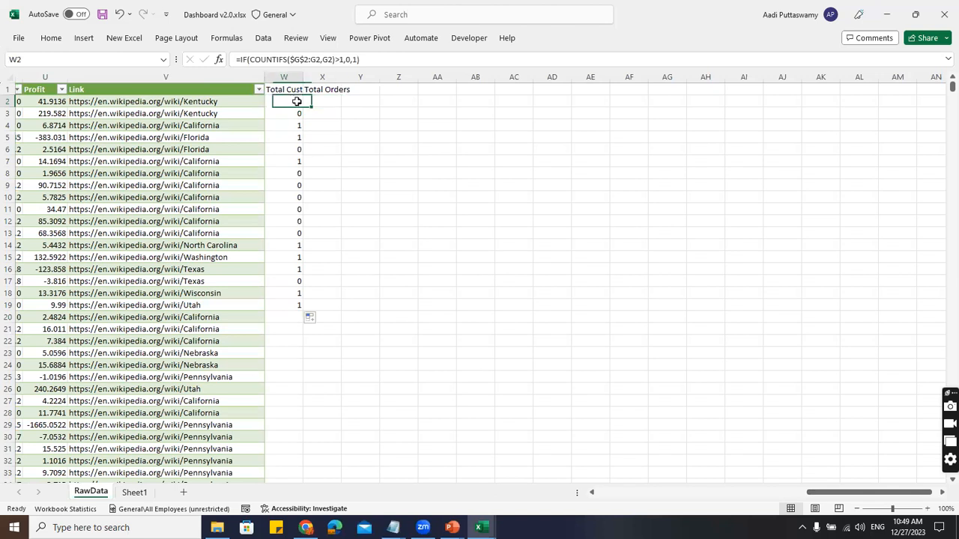
pyautogui.moveTo(363, 60); pyautogui.dragTo(226, 61)
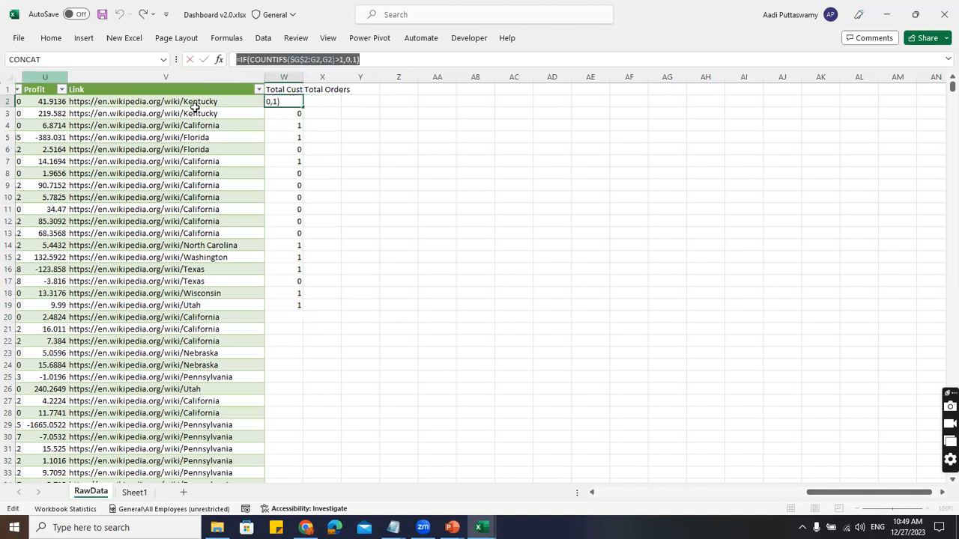
pyautogui.hotkey('ctrl', 'c')
pyautogui.press('Escape')
pyautogui.click(330, 103)
pyautogui.hotkey('ctrl', 'v')
pyautogui.click(366, 102)
pyautogui.write('b')
pyautogui.press('Escape')
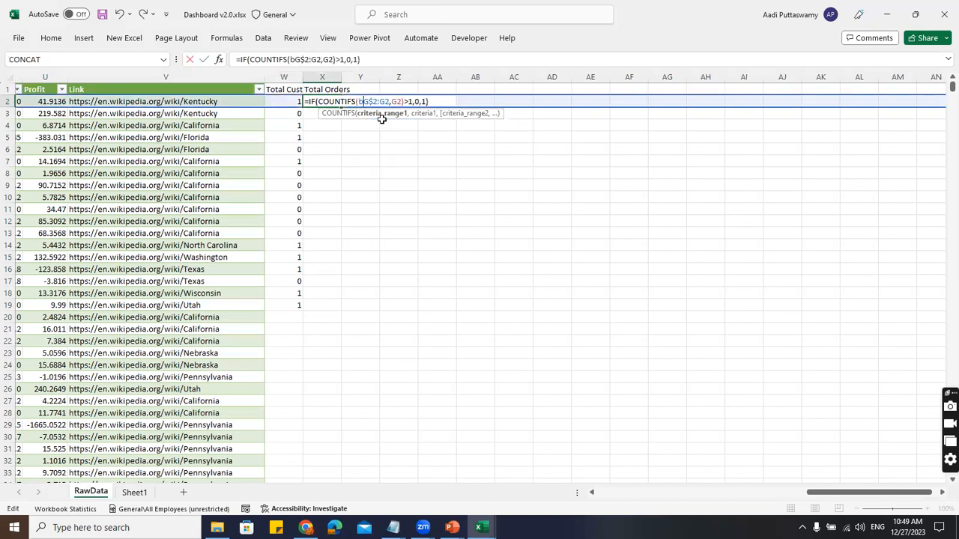
pyautogui.press('Escape')
# - Paste the copied formula into X2 and change its references to the Order ID column: =IF(COUNTIFS($B$2:B2,B2)>1,0,1)
pyautogui.doubleClick(326, 102)
pyautogui.hotkey('ctrl', 'v')
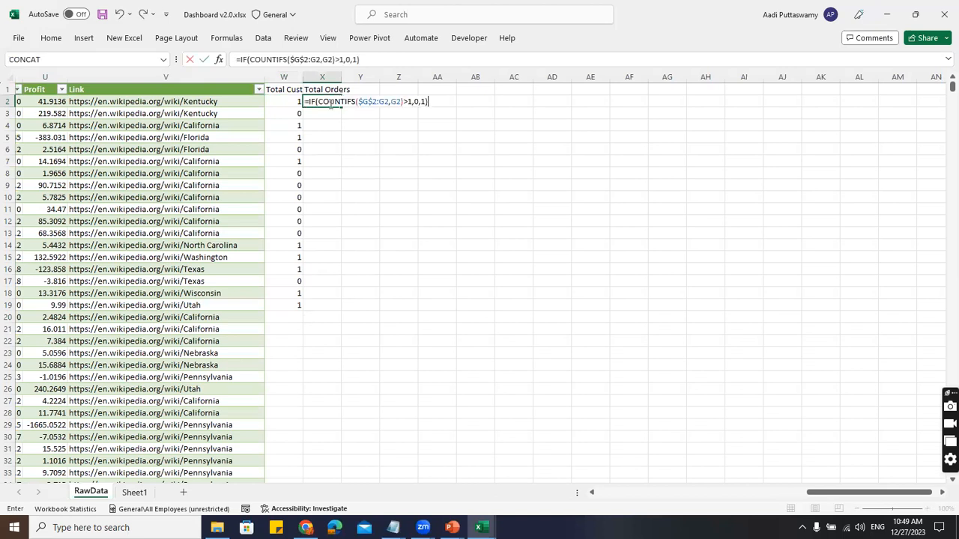
pyautogui.press('BackSpace')
pyautogui.write('b')
pyautogui.click(383, 100)
pyautogui.press('BackSpace')
pyautogui.write('b')
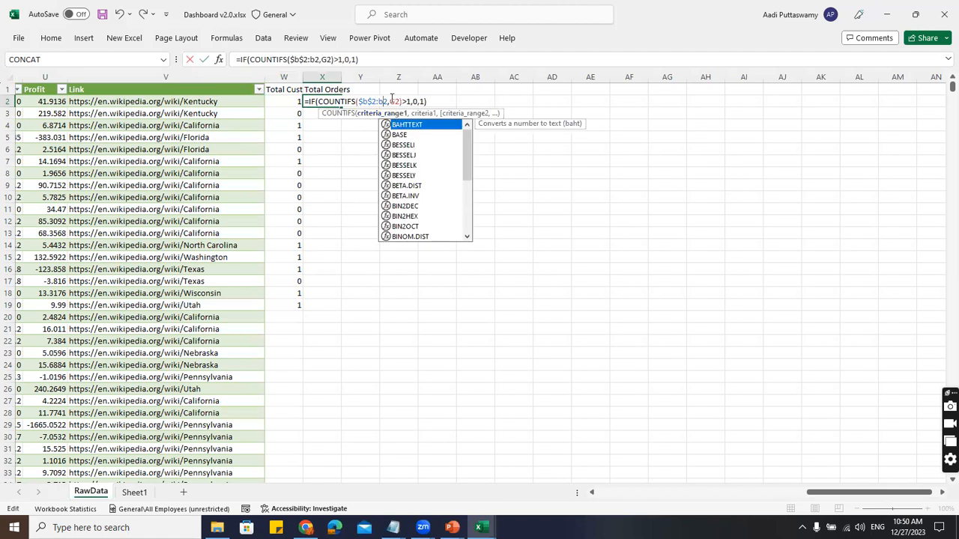
pyautogui.click(395, 101)
pyautogui.press('BackSpace')
pyautogui.write('b')
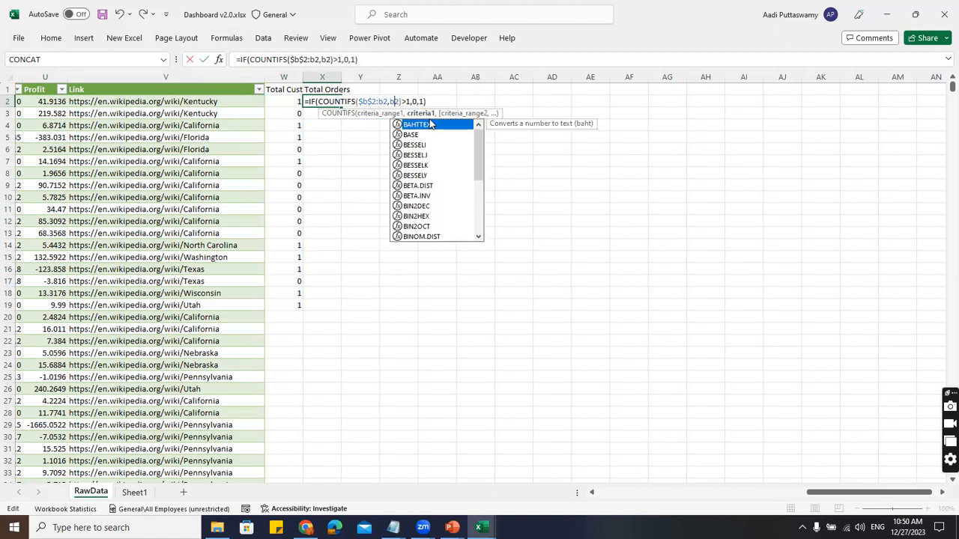
pyautogui.press('Escape')
pyautogui.press('Return')
# - Fill the Total Customers and Total Orders formulas from W2:X2 down to row 9995, the last row of the table
pyautogui.press('Up')
pyautogui.press('Left')
pyautogui.press('Left')
pyautogui.hotkey('ctrl', 'Down')
pyautogui.press('Right')
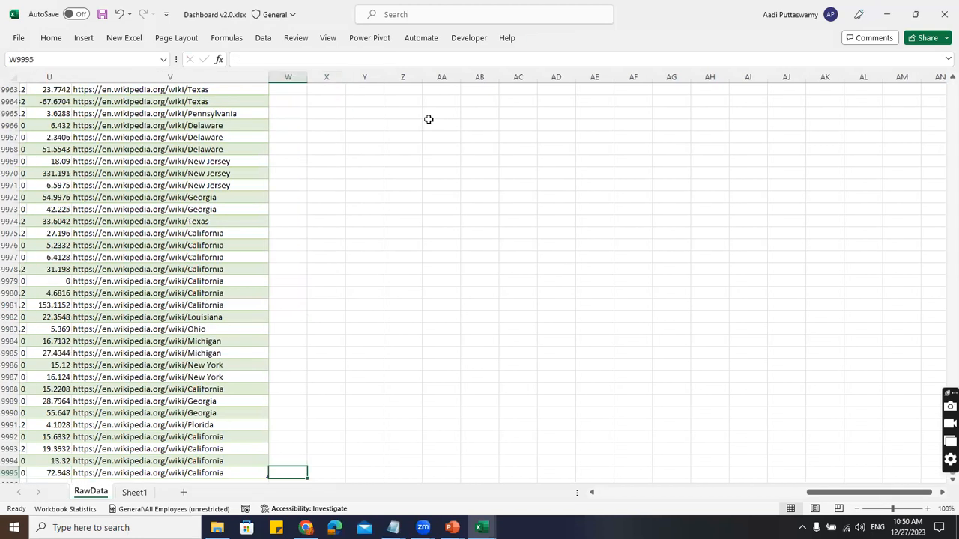
pyautogui.hotkey('ctrl', 'shift', 'Up')
pyautogui.hotkey('ctrl', 'shift', 'Up')
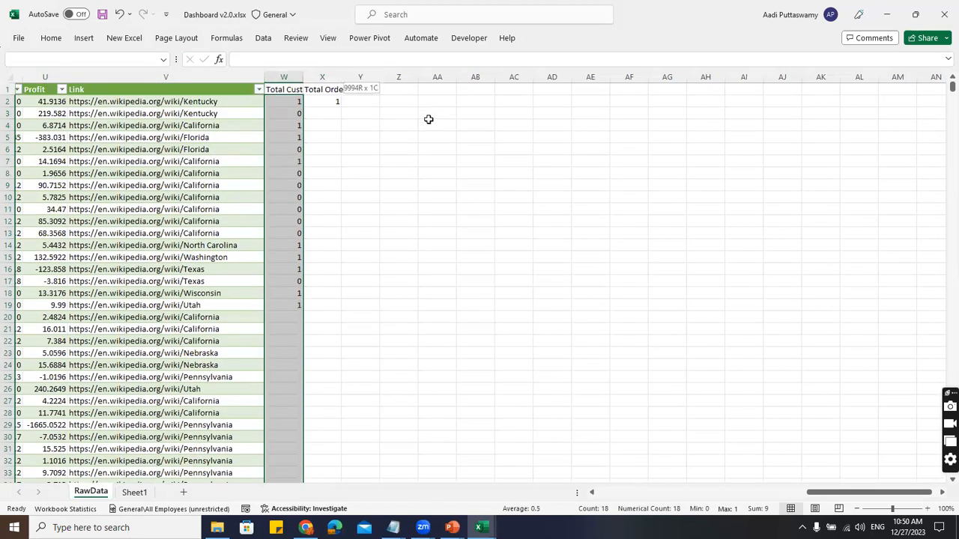
pyautogui.hotkey('shift', 'Right')
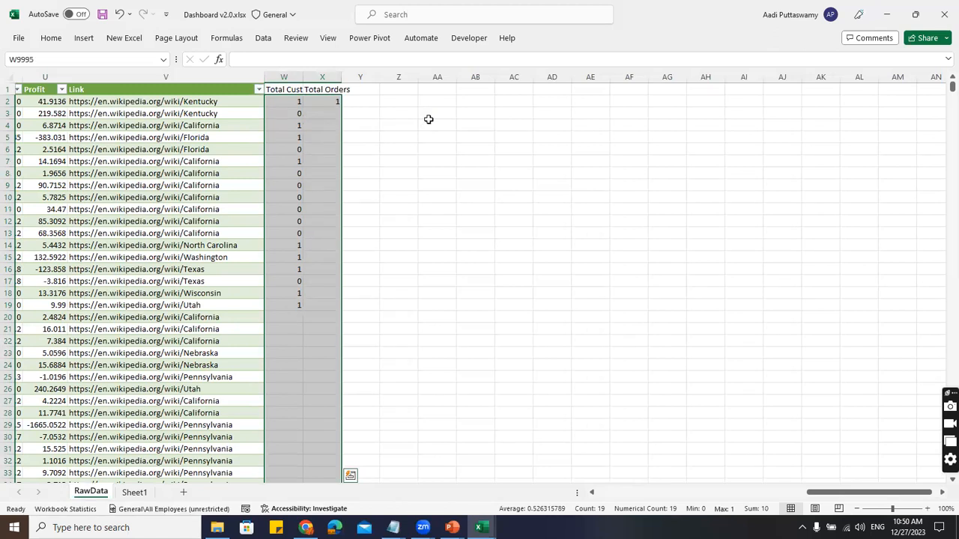
pyautogui.press('Up')
pyautogui.press('Up')
# - Check the sum of the Total Customers values in column W and of the Total Orders values in column X
pyautogui.hotkey('ctrl', 'Up')
pyautogui.press('Down')
pyautogui.hotkey('ctrl', 'shift', 'Down')
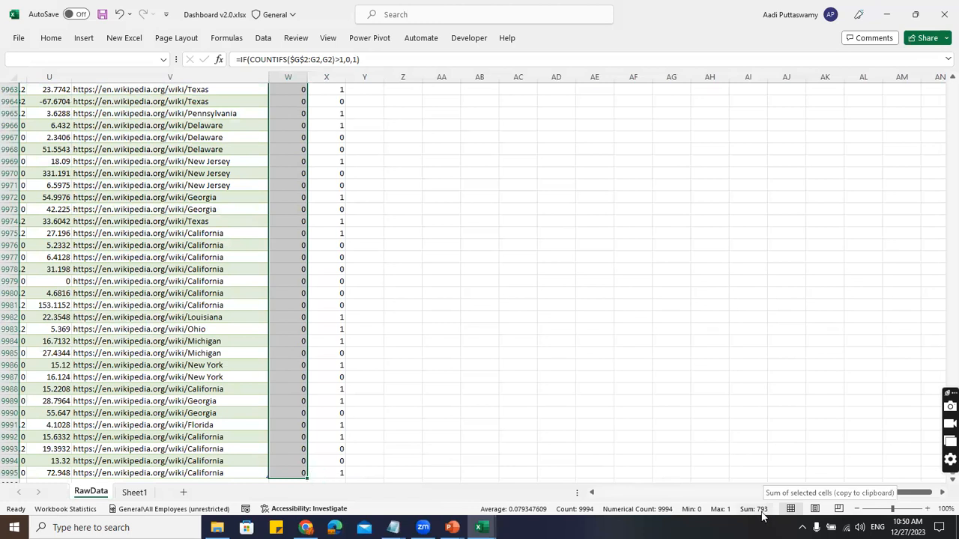
pyautogui.hotkey('ctrl', 'Up')
pyautogui.press('Right')
pyautogui.hotkey('ctrl', 'shift', 'Down')
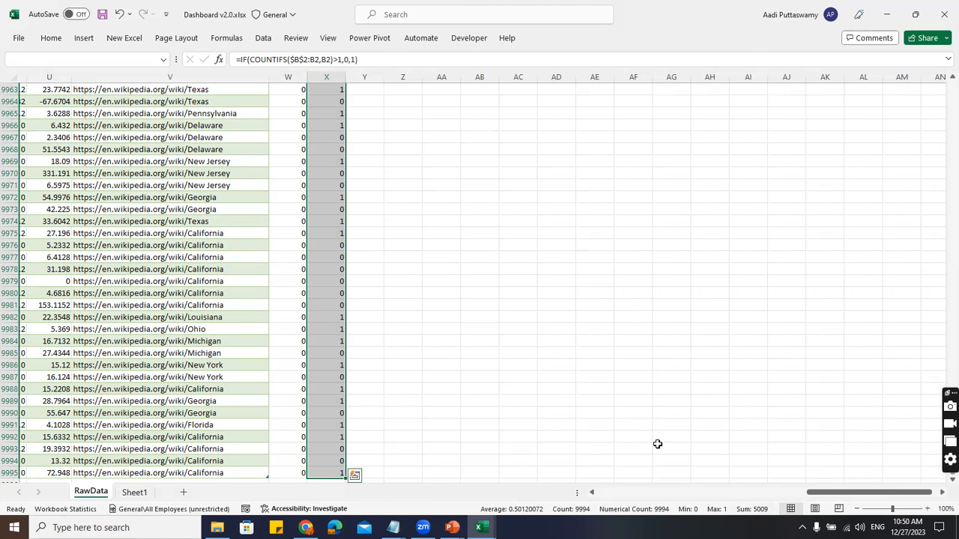
# - Add the headers Year in Y1 and Month in Z1, beside Total Orders
pyautogui.hotkey('ctrl', 'Up')
pyautogui.press('Right')
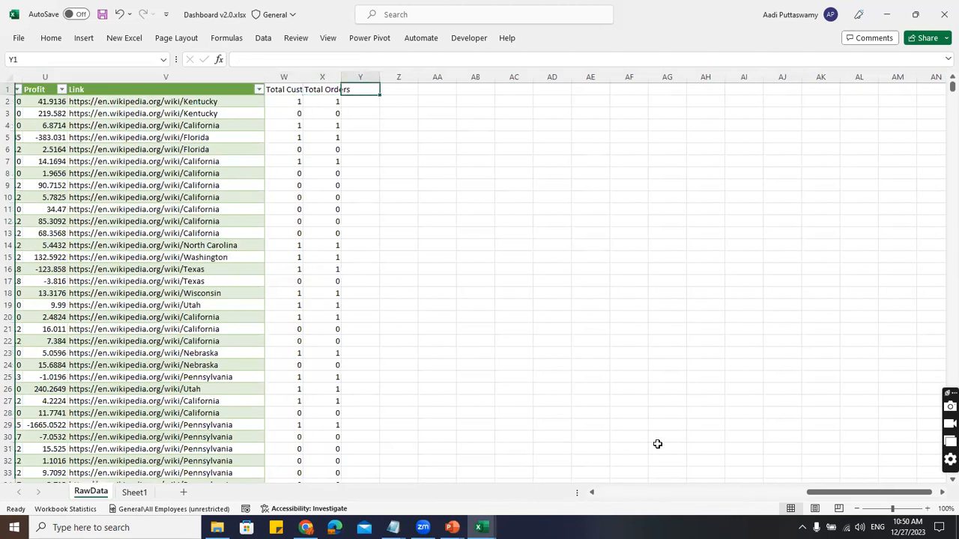
pyautogui.write('Year')
pyautogui.press('Tab')
pyautogui.write('Month')
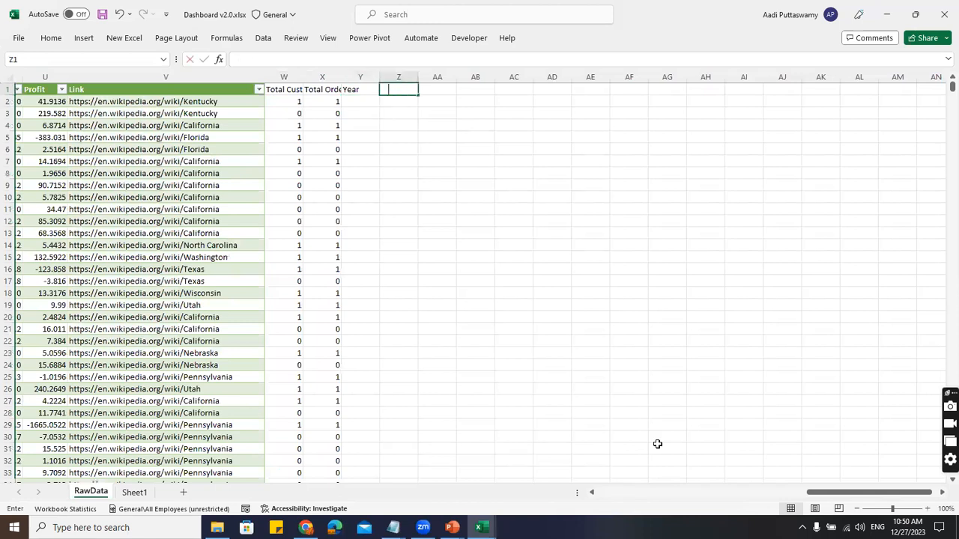
pyautogui.press('Return')
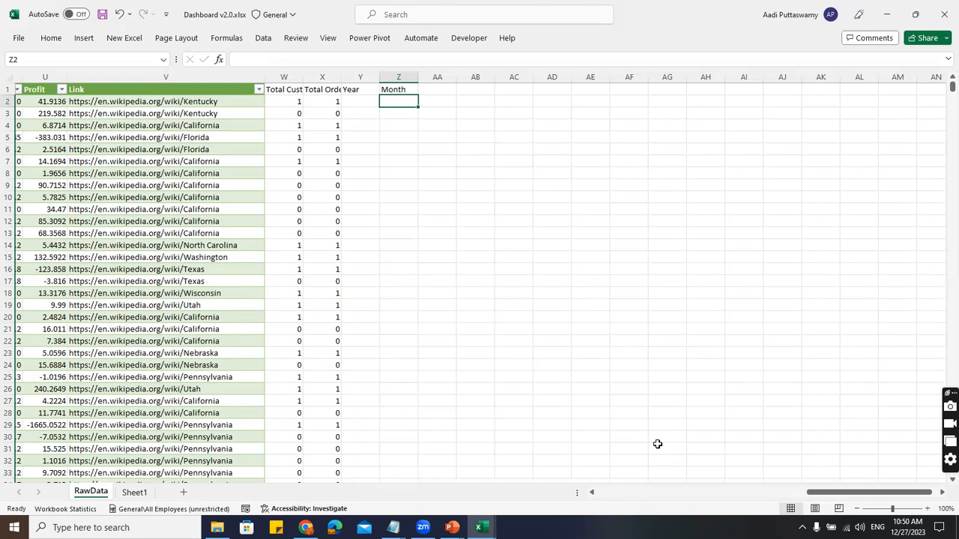
# - Enter a YEAR formula in Y2 that references the Order Date of the same row in the Orders table
pyautogui.press('Left')
pyautogui.write('=year')
pyautogui.press('Tab')
pyautogui.press('Left')
pyautogui.press('Left')
pyautogui.press('Left')
pyautogui.press('Left')
pyautogui.press('Left')
pyautogui.press('Left')
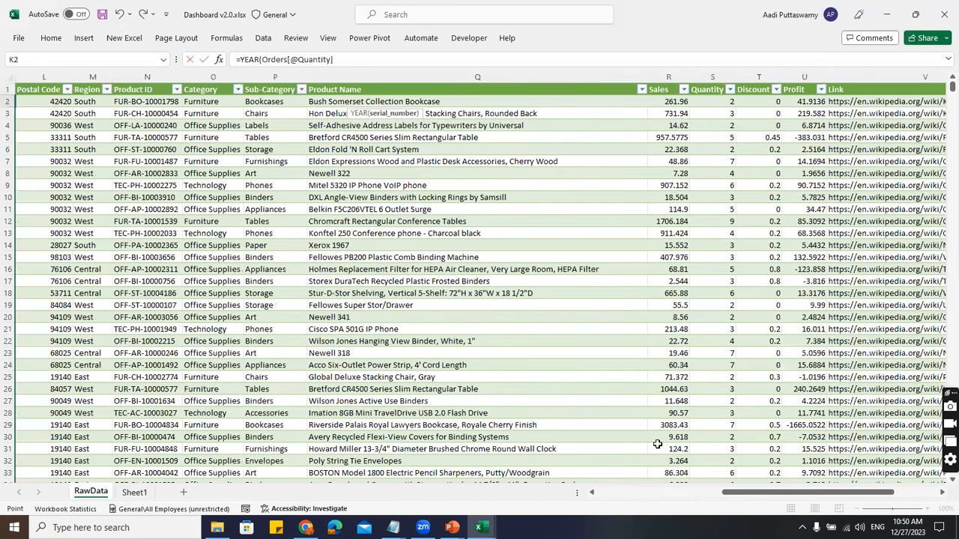
pyautogui.press('Left')
pyautogui.press('Left')
pyautogui.press('Left')
pyautogui.press('Left')
pyautogui.press('Left')
pyautogui.press('Left')
pyautogui.press('Left')
pyautogui.press('Left')
pyautogui.press('Left')
pyautogui.press('Left')
pyautogui.press('Left')
pyautogui.press('Left')
pyautogui.press('Left')
pyautogui.press('Left')
pyautogui.press('Left')
pyautogui.press('Left')
pyautogui.press('Left')
pyautogui.press('Right')
pyautogui.press('Return')
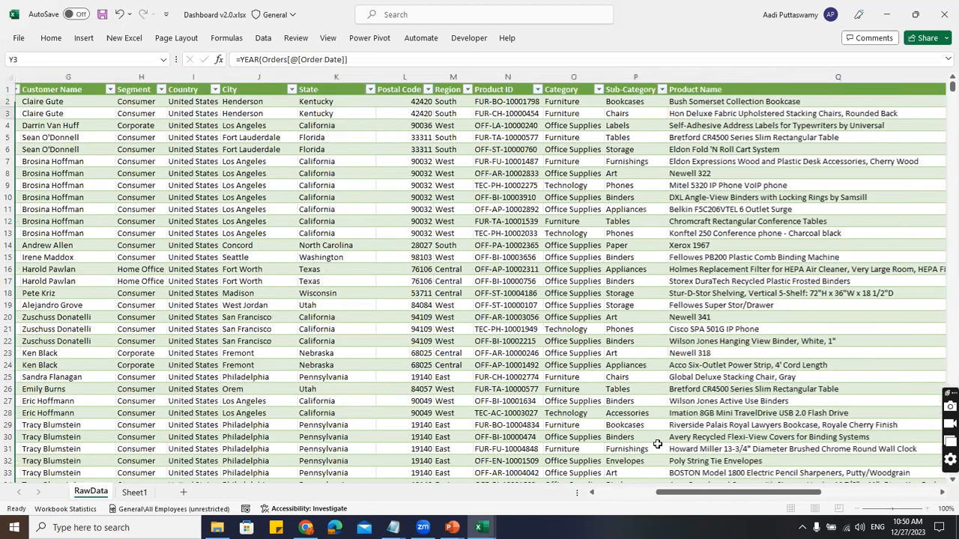
# - Enter a TEXT formula in Z2 that returns the Order Date of the same row in the "mmm" month format
pyautogui.press('Up')
pyautogui.press('Right')
pyautogui.press('Right')
pyautogui.press('Right')
pyautogui.press('Left')
pyautogui.press('Left')
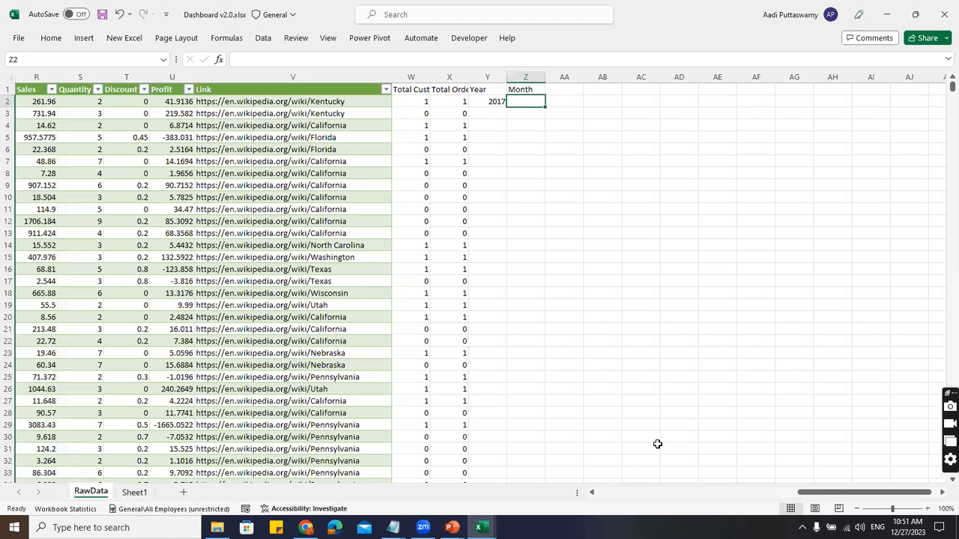
pyautogui.write('=text')
pyautogui.press('Tab')
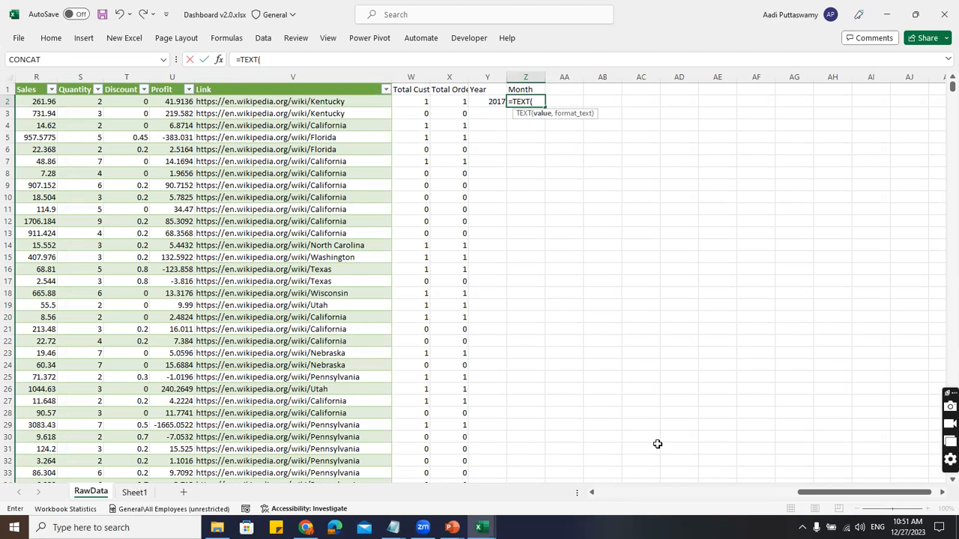
pyautogui.press('Left')
pyautogui.press('Left')
pyautogui.press('Left')
pyautogui.press('Left')
pyautogui.press('Left')
pyautogui.press('Left')
pyautogui.press('Left')
pyautogui.press('Left')
pyautogui.press('Left')
pyautogui.press('Left')
pyautogui.press('Left')
pyautogui.press('Left')
pyautogui.press('Left')
pyautogui.press('Left')
pyautogui.press('Left')
pyautogui.press('Left')
pyautogui.press('Left')
pyautogui.press('Left')
pyautogui.press('Left')
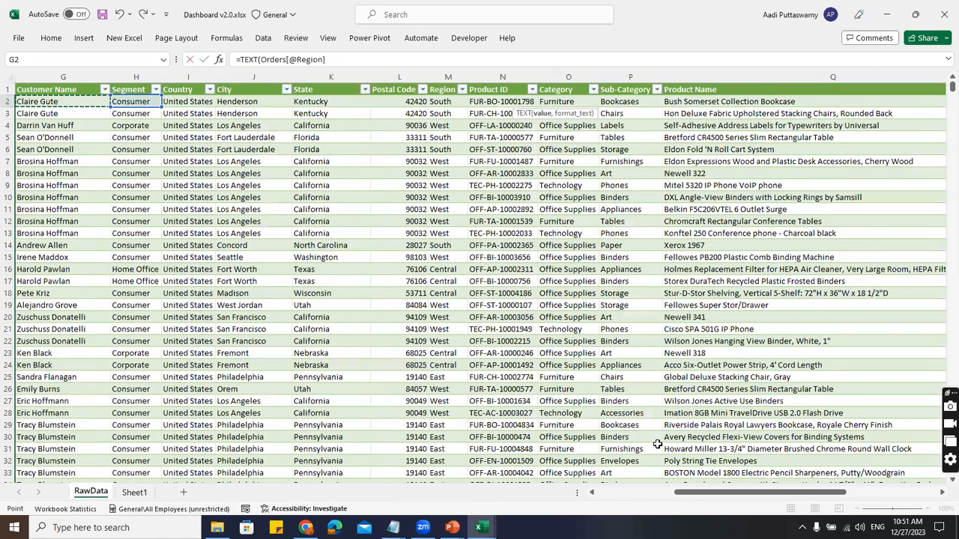
pyautogui.press('Left')
pyautogui.press('Left')
pyautogui.press('Left')
pyautogui.press('Left')
pyautogui.write(',')
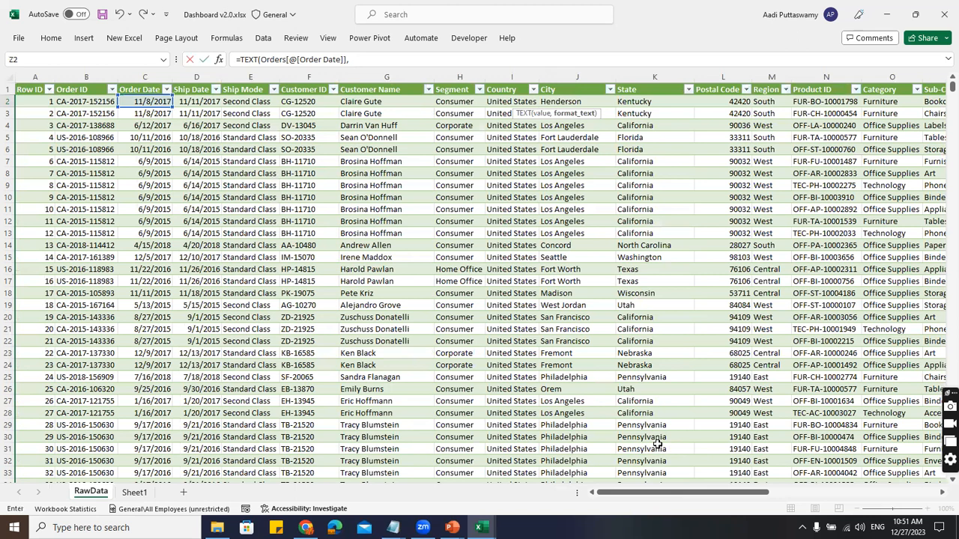
pyautogui.write('"mmm"')
pyautogui.press('Return')
# - Fill the Year and Month formulas from Y2:Z2 down to row 9995
pyautogui.press('Up')
pyautogui.hotkey('ctrl', 'shift', 'Down')
pyautogui.hotkey('ctrl', 'BackSpace')
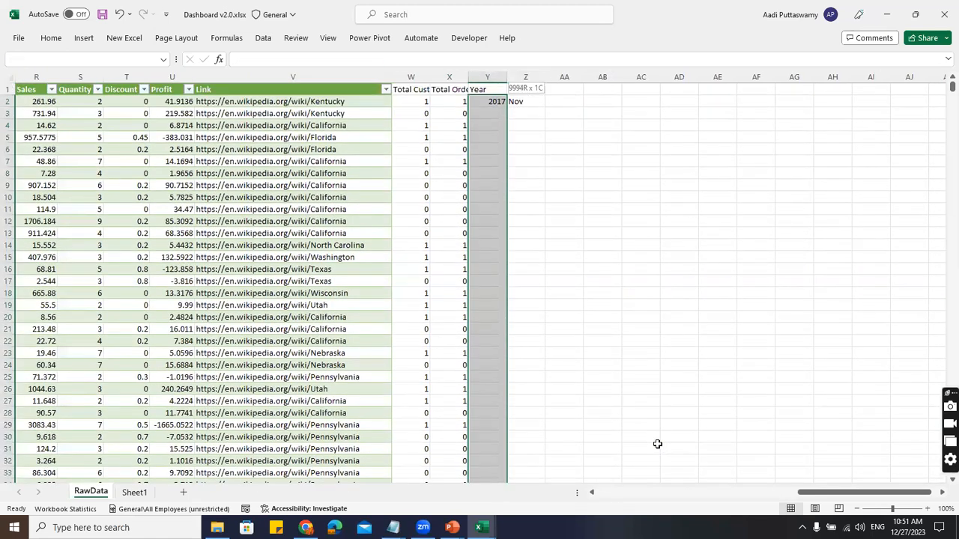
pyautogui.hotkey('shift', 'Right')
pyautogui.hotkey('ctrl', 'd')
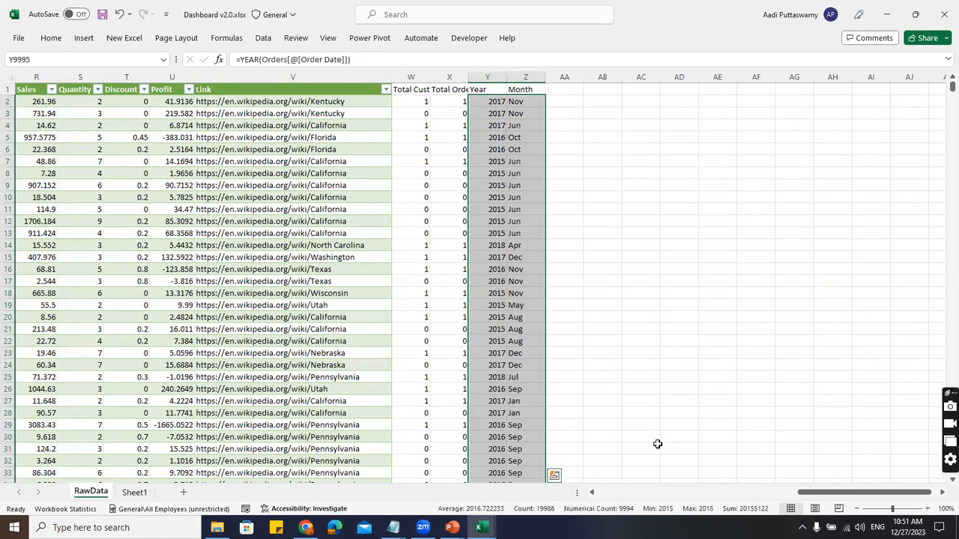
# - Extend the Orders table from the Link column through column Z to include Total Customers, Total Orders, Year and Month
pyautogui.press('Up')
pyautogui.press('Up')
pyautogui.hotkey('ctrl', 'Up')
pyautogui.press('Left')
pyautogui.press('Left')
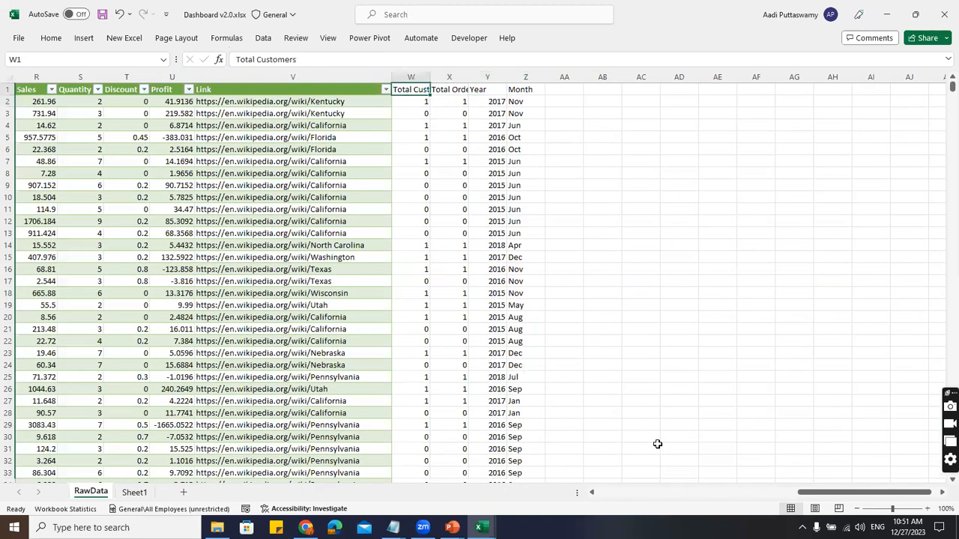
pyautogui.press('Left')
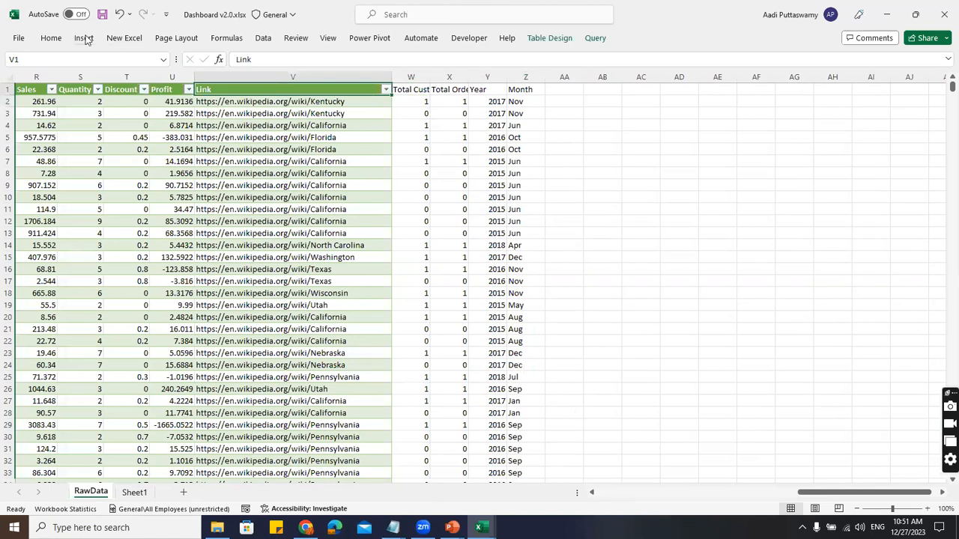
pyautogui.click(538, 37)
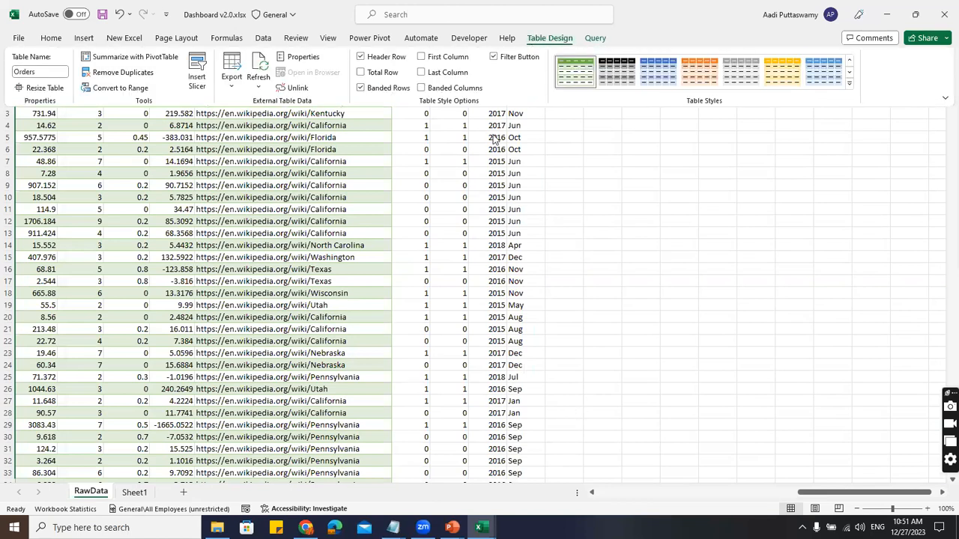
pyautogui.click(367, 160)
pyautogui.scroll(-16, 413, 357)
pyautogui.click(381, 330)
pyautogui.hotkey('ctrl', 'Down')
pyautogui.scroll(-4, 386, 341)
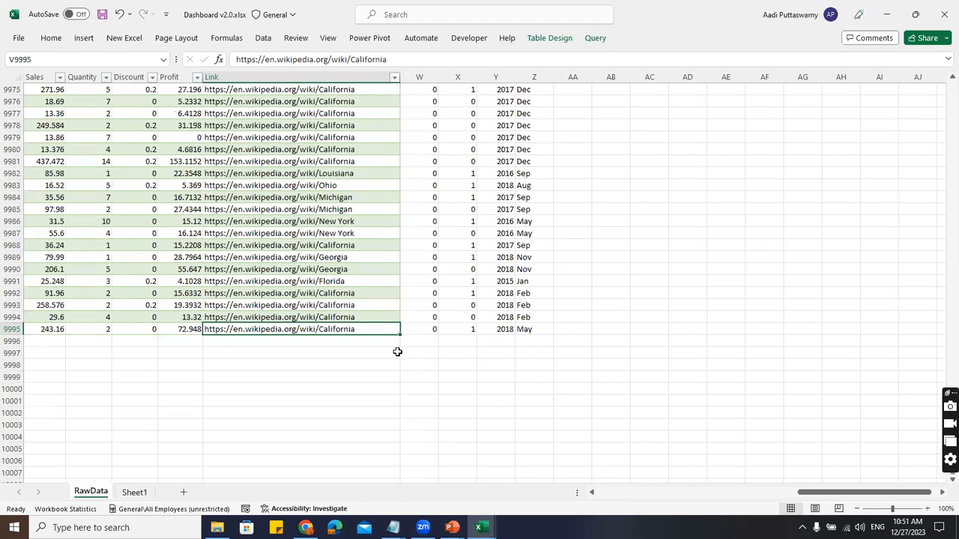
pyautogui.click(88, 39)
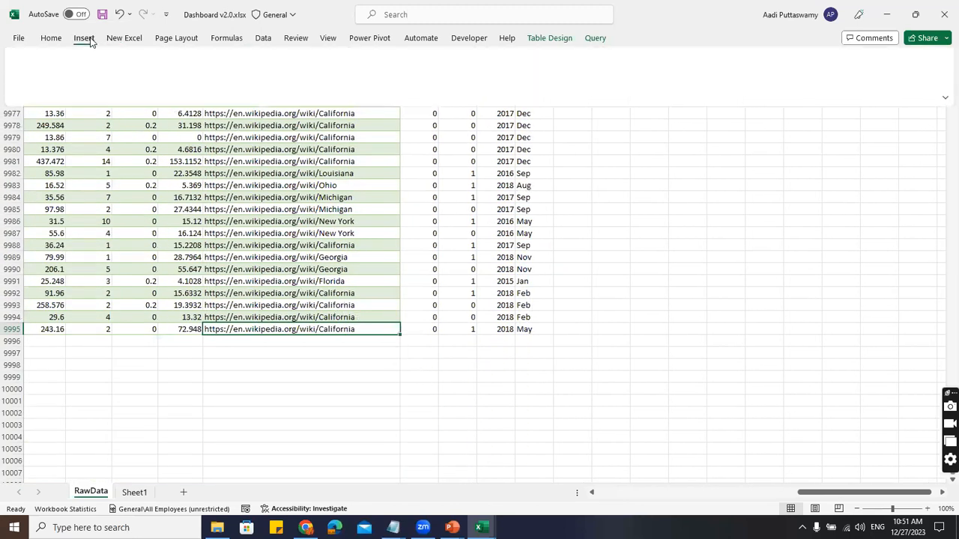
pyautogui.click(400, 334)
pyautogui.click(397, 295)
pyautogui.hotkey('ctrl', 'a')
pyautogui.moveTo(516, 330); pyautogui.dragTo(545, 331)
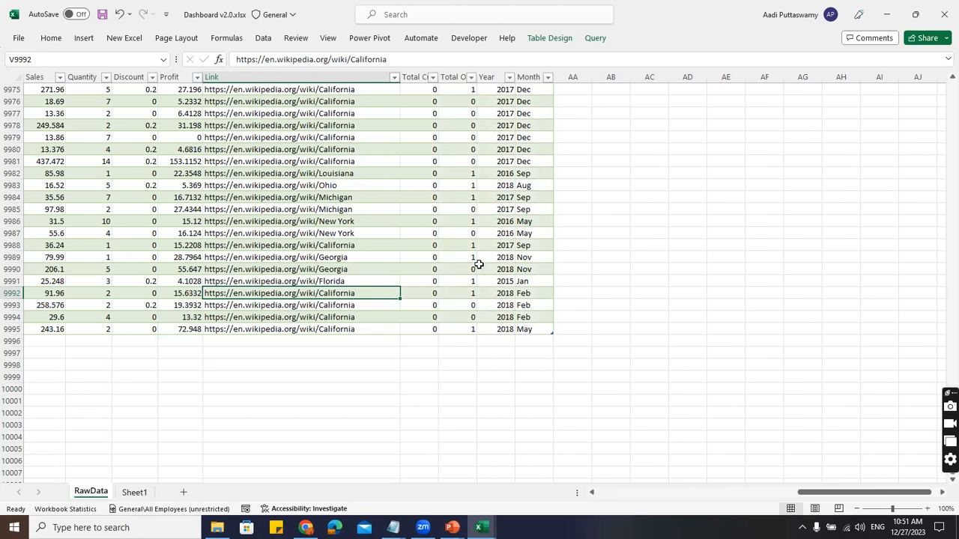
pyautogui.hotkey('ctrl', 'Up')
pyautogui.press('Down')
pyautogui.press('Down')
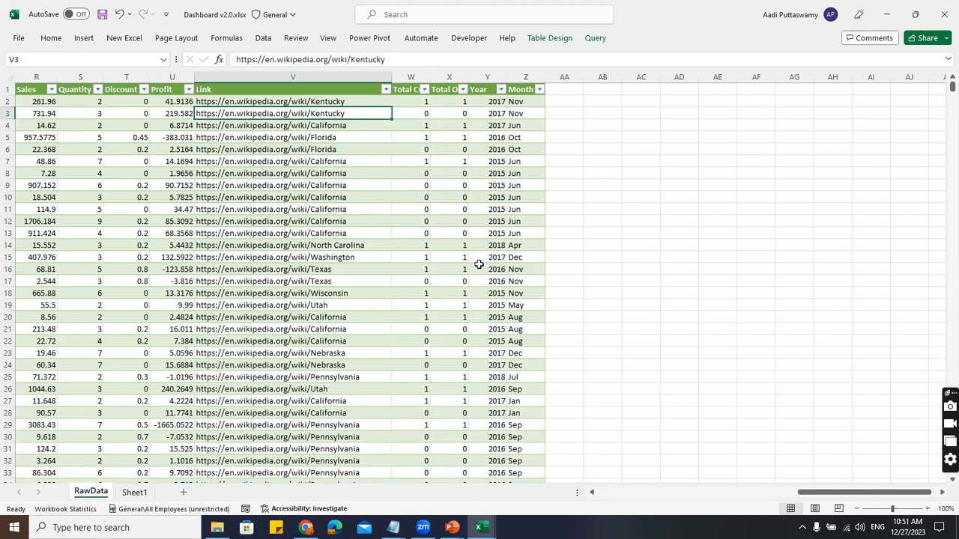
# - Go to Sheet1 and look through the available workbook themes
pyautogui.click(134, 491)
pyautogui.click(195, 219)
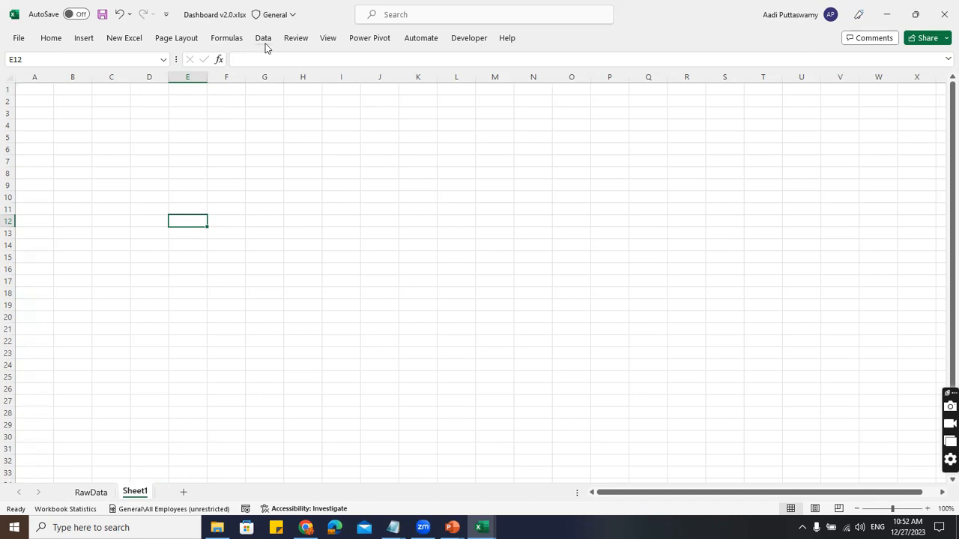
pyautogui.click(176, 38)
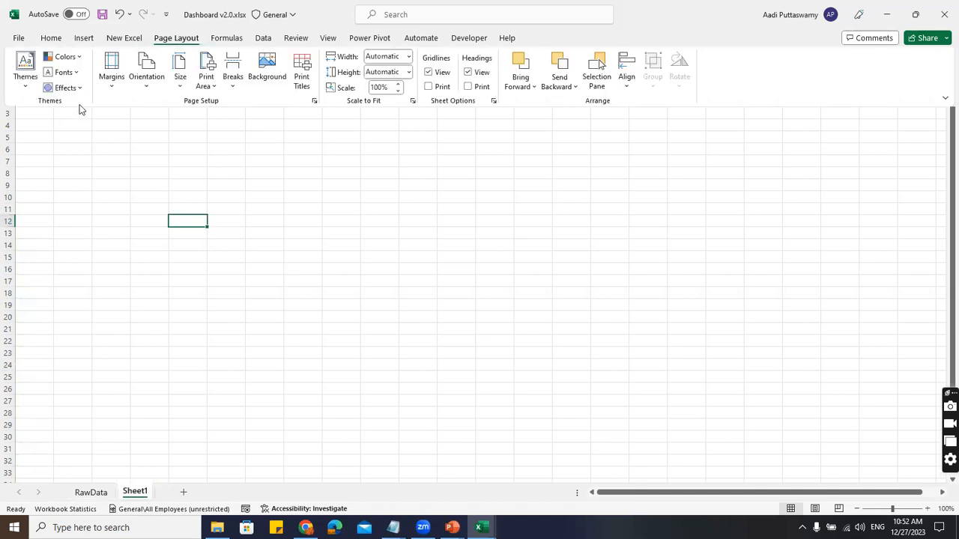
pyautogui.click(28, 89)
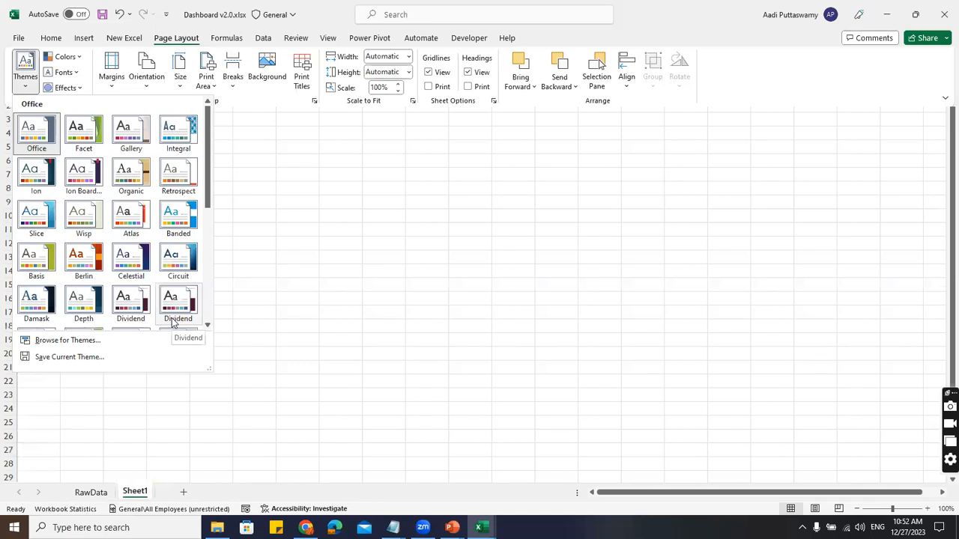
pyautogui.click(507, 209)
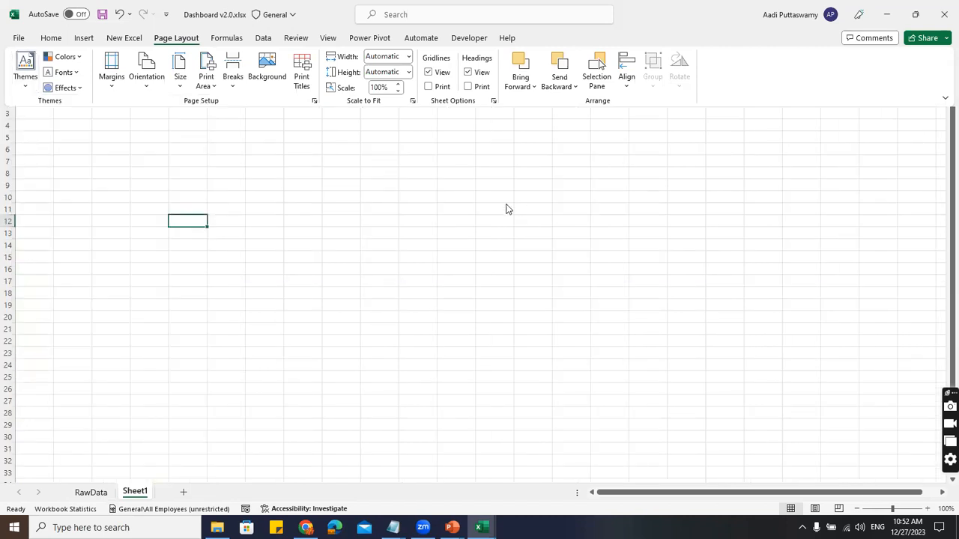
pyautogui.click(587, 166)
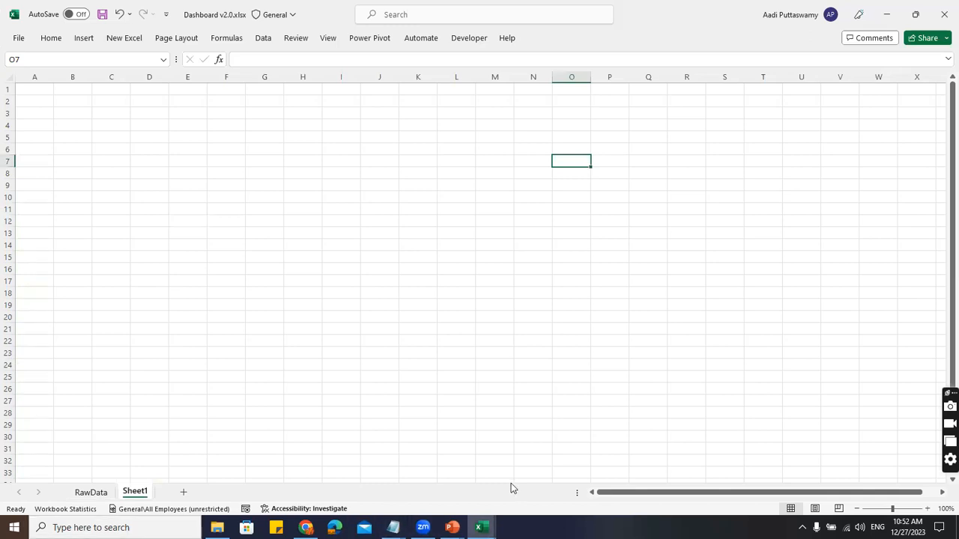
# - Copy the orange, green, red and blue icon squares from Dashboard01 in Dashboard v1.0.xlsx onto Sheet1 of Dashboard v2.0.xlsx
pyautogui.click(482, 527)
pyautogui.click(419, 476)
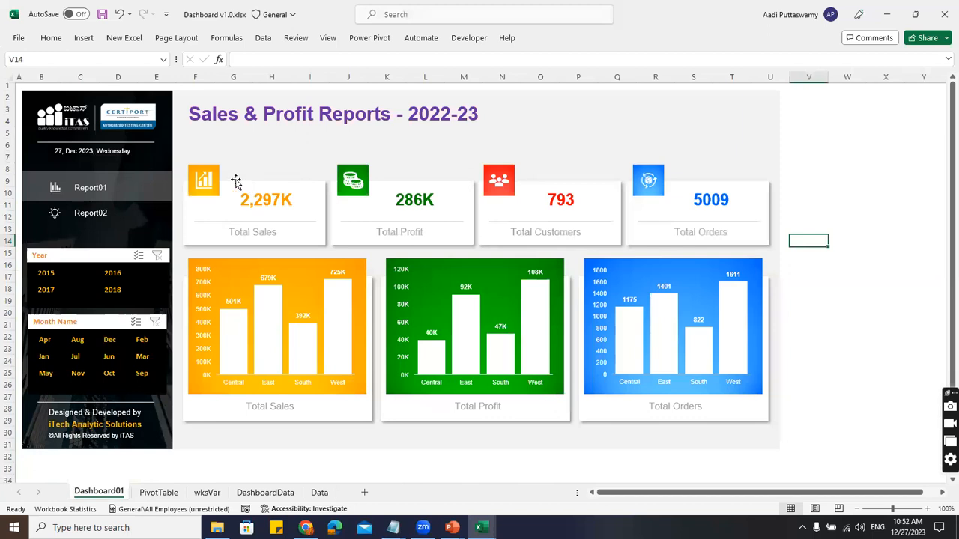
pyautogui.click(217, 166)
pyautogui.click(834, 163)
pyautogui.click(211, 168)
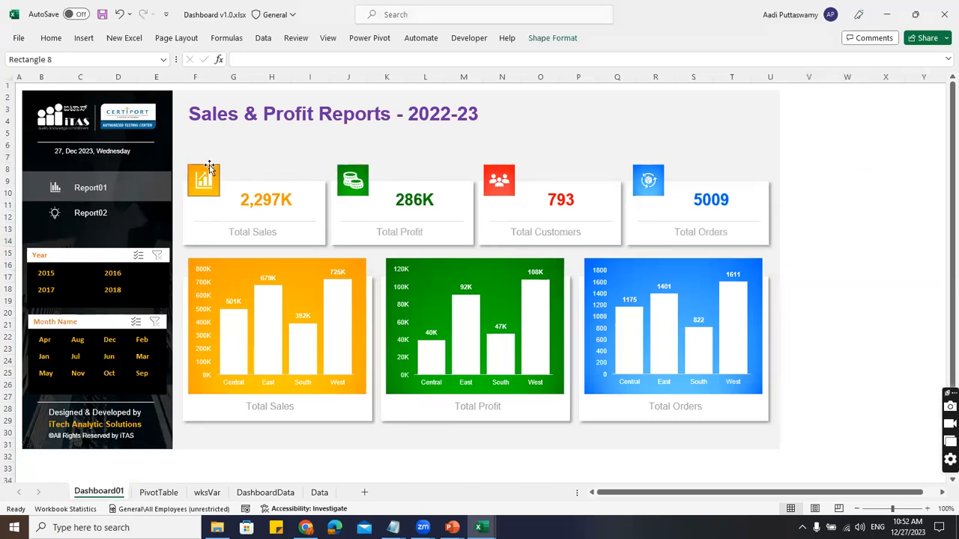
pyautogui.click(851, 154)
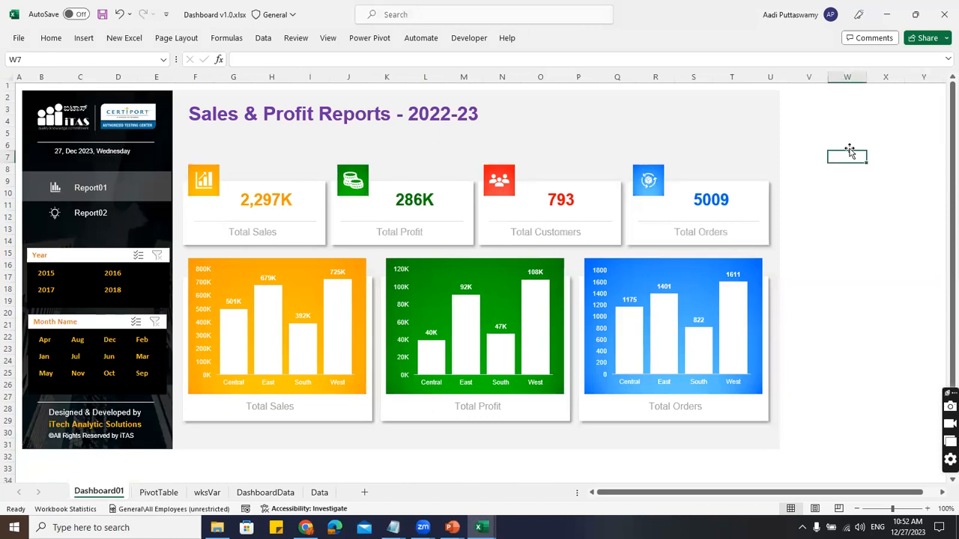
pyautogui.click(217, 190)
pyautogui.keyDown('ctrl'); pyautogui.click(348, 193); pyautogui.keyUp('ctrl')
pyautogui.keyDown('ctrl'); pyautogui.click(509, 193); pyautogui.keyUp('ctrl')
pyautogui.keyDown('ctrl'); pyautogui.click(635, 196); pyautogui.keyUp('ctrl')
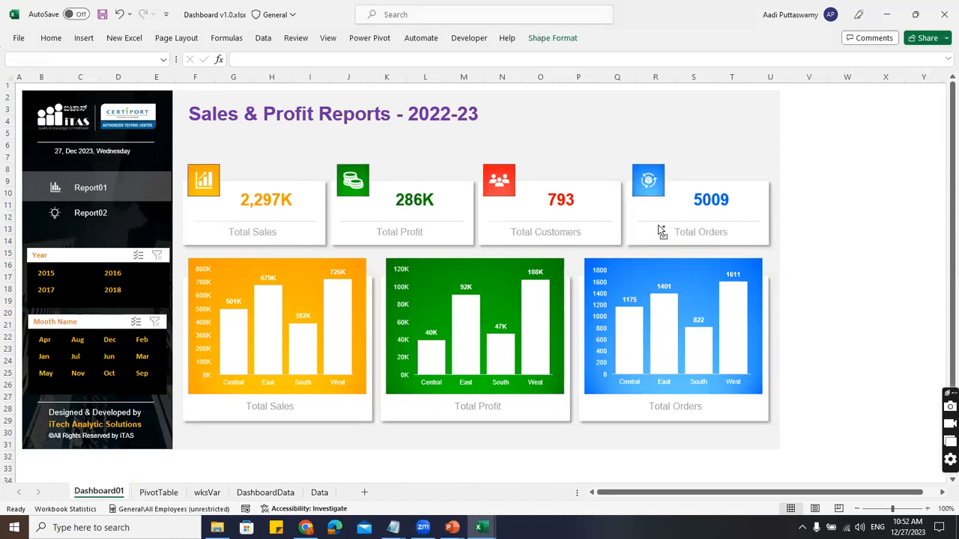
pyautogui.hotkey('ctrl', 'c')
pyautogui.hotkey('alt', 'Tab')
pyautogui.click(354, 146)
pyautogui.hotkey('ctrl', 'v')
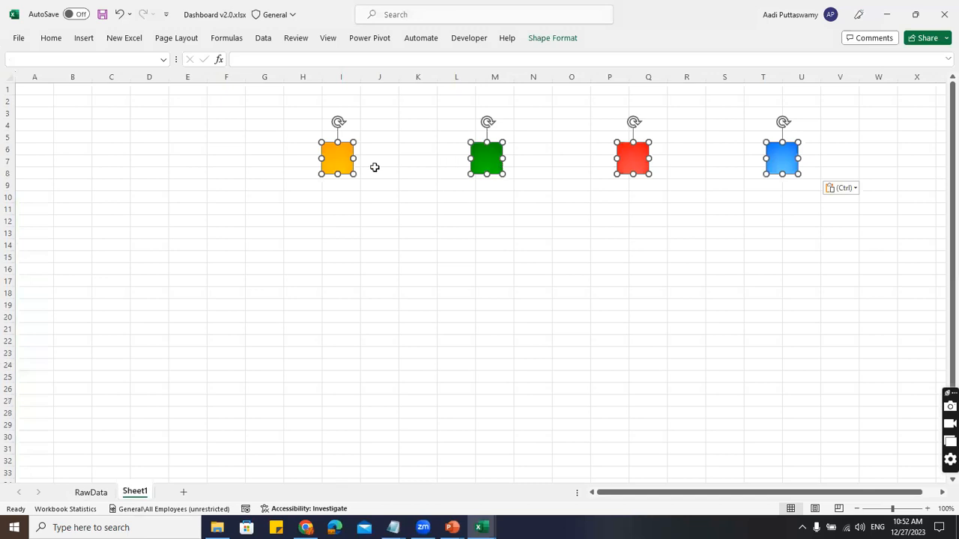
# - Arrange the orange, green, red and blue squares side by side across columns Q to T in rows 1 to 4
pyautogui.click(612, 232)
pyautogui.moveTo(349, 165); pyautogui.dragTo(670, 109)
pyautogui.moveTo(499, 147); pyautogui.dragTo(695, 108)
pyautogui.moveTo(741, 110); pyautogui.dragTo(729, 108)
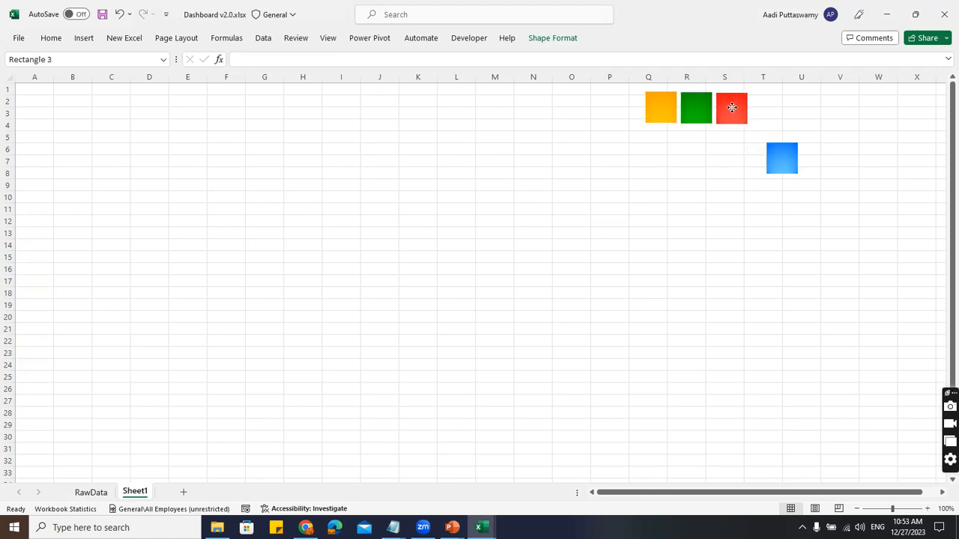
pyautogui.moveTo(782, 147); pyautogui.dragTo(767, 97)
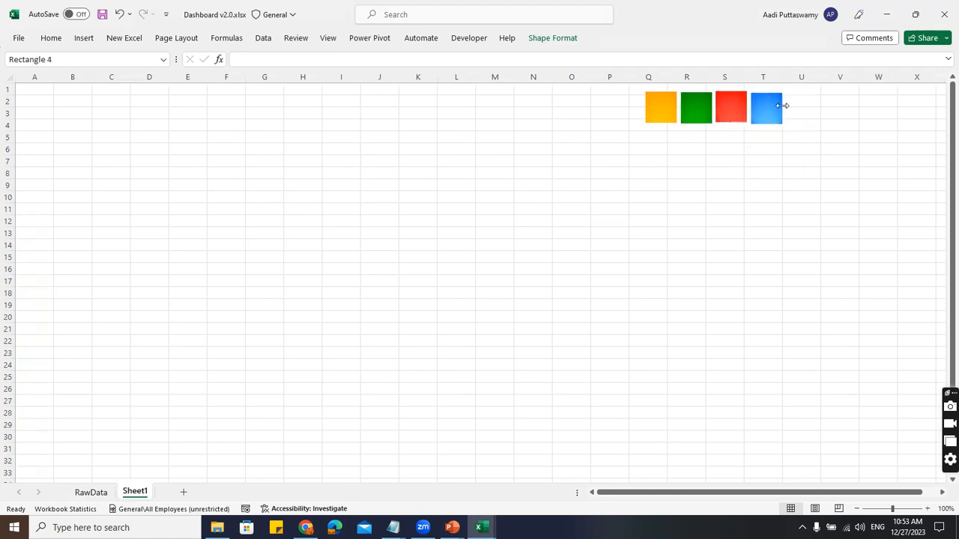
# - Deselect the coloured squares and hide the gridlines on Sheet1
pyautogui.click(815, 185)
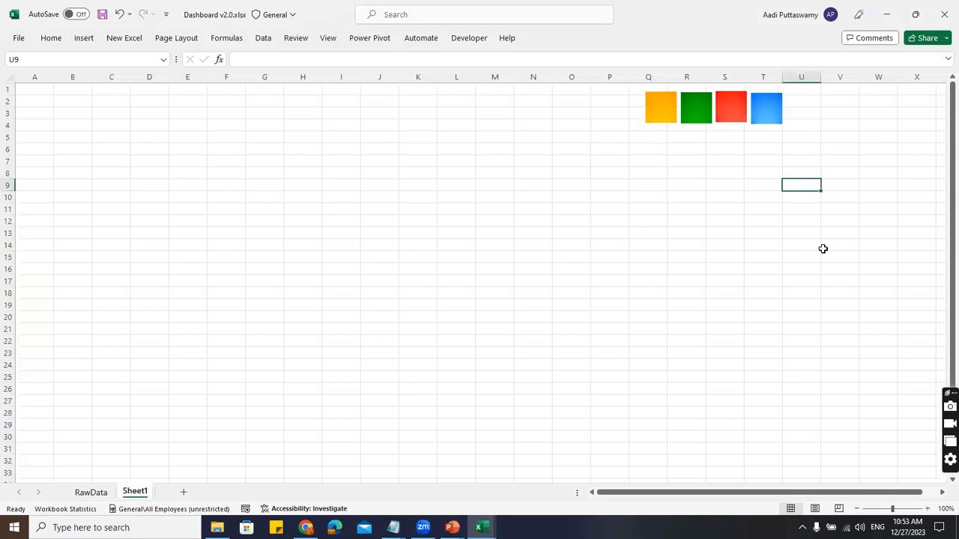
pyautogui.click(329, 39)
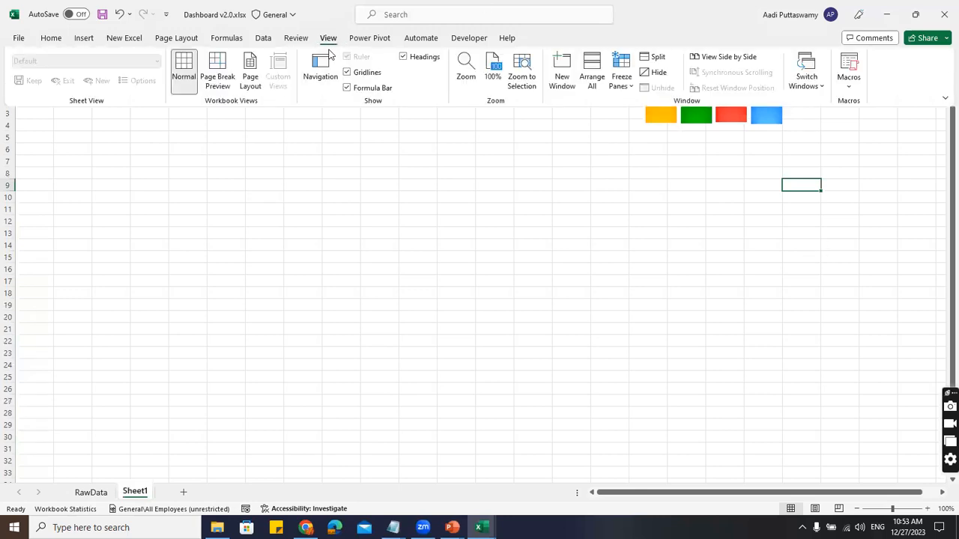
pyautogui.click(361, 74)
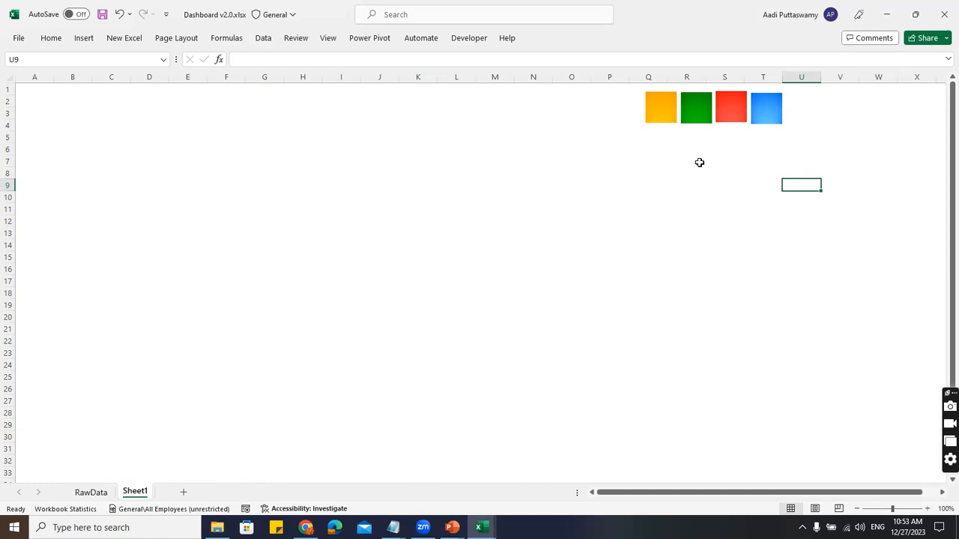
# - Examine the sidebar picture, grey background panel and Total Sales card that make up the Dashboard01 layout in Dashboard v1.0.xlsx
pyautogui.hotkey('alt', 'Tab')
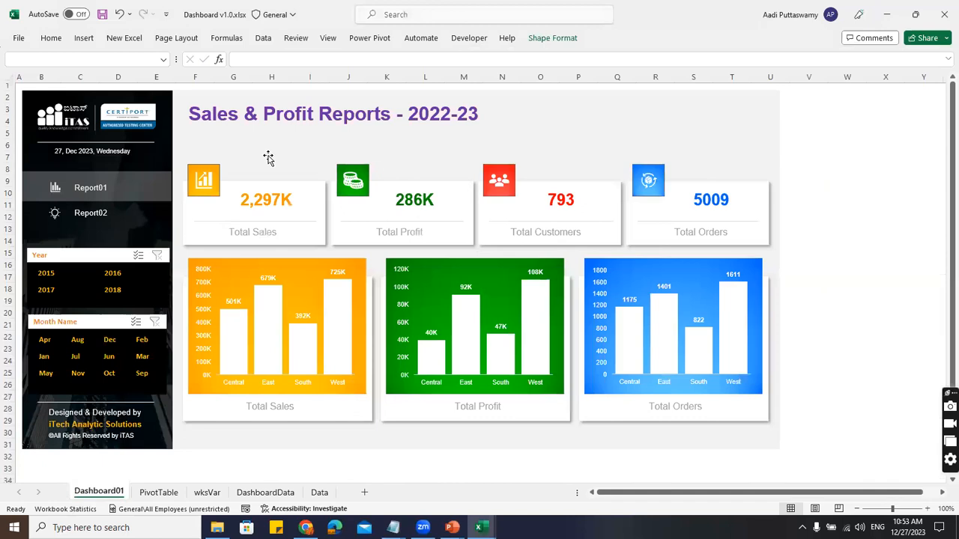
pyautogui.moveTo(157, 95); pyautogui.dragTo(928, 111)
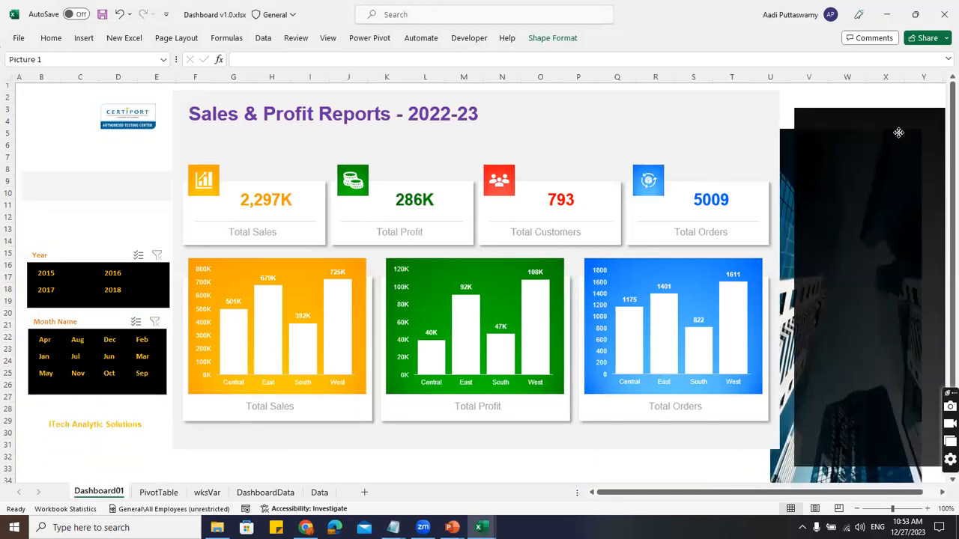
pyautogui.hotkey('ctrl', 'z')
pyautogui.moveTo(636, 105); pyautogui.dragTo(764, 136)
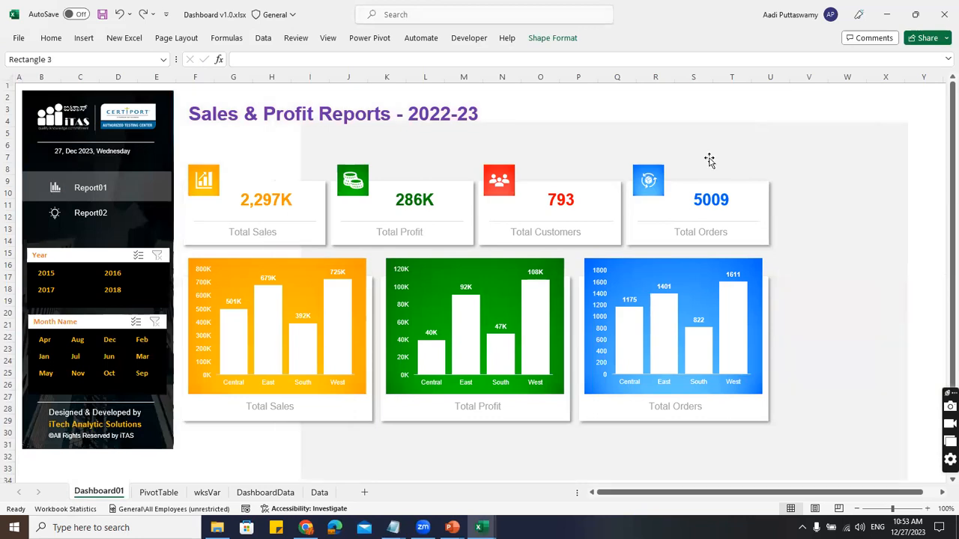
pyautogui.hotkey('ctrl', 'z')
pyautogui.click(316, 188)
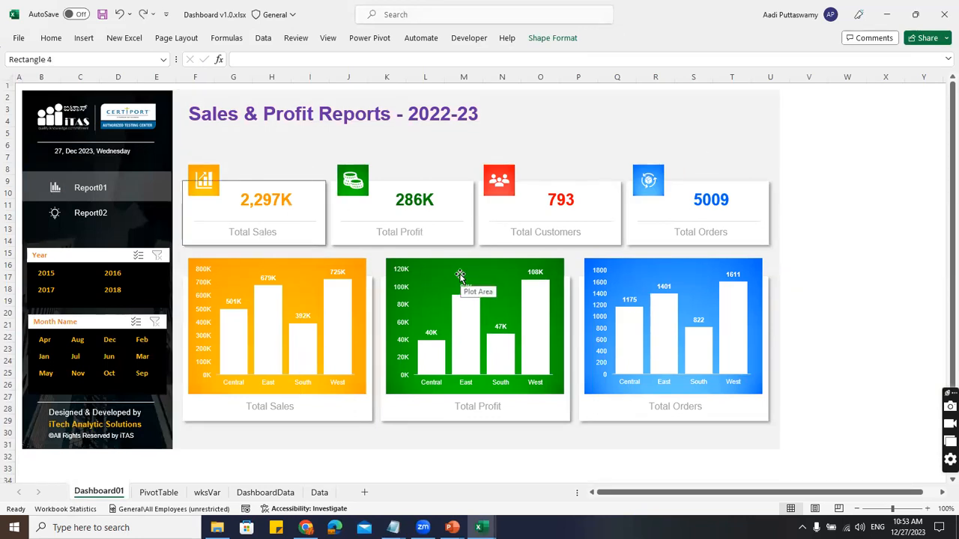
pyautogui.click(809, 166)
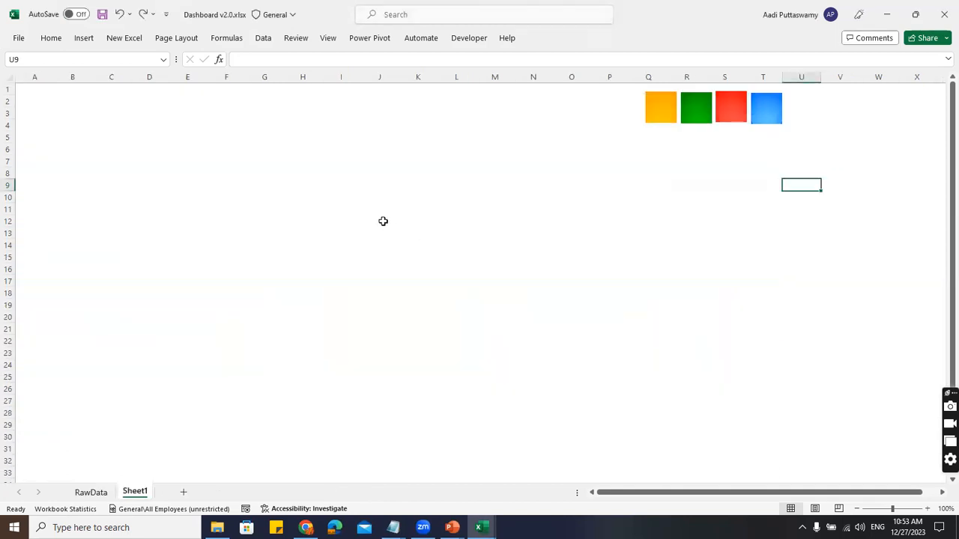
# - Insert the stock image of the blue glass skyscraper on Sheet1 and place it across columns C to O
pyautogui.click(383, 221)
pyautogui.click(84, 41)
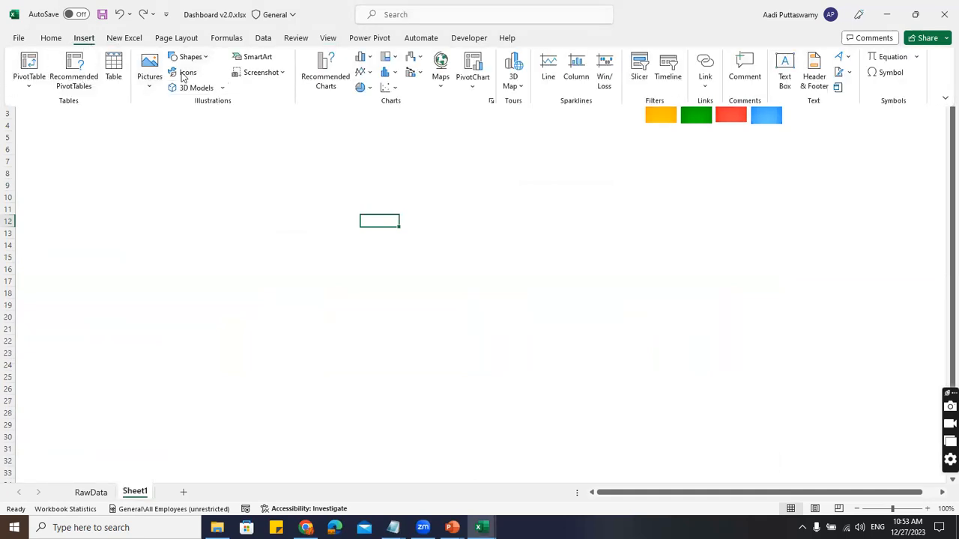
pyautogui.click(184, 74)
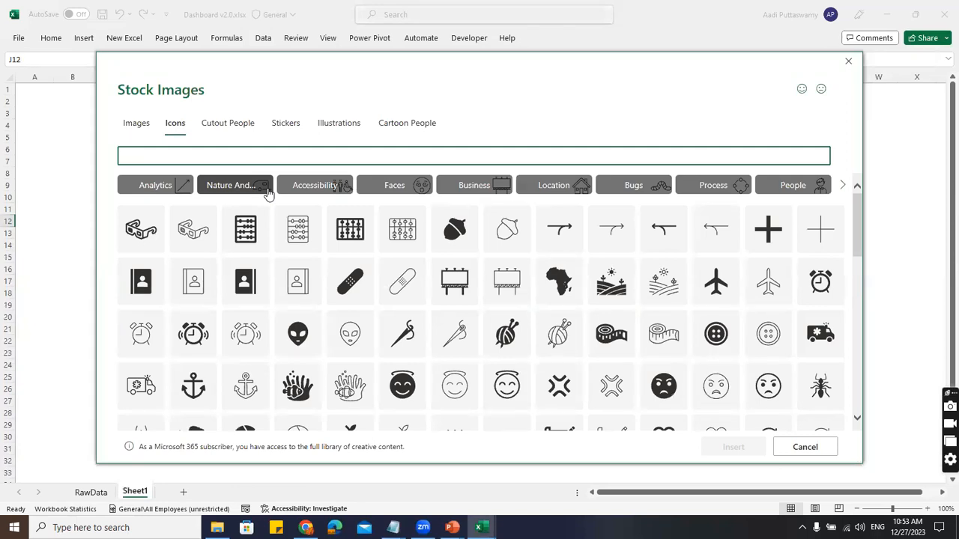
pyautogui.click(135, 124)
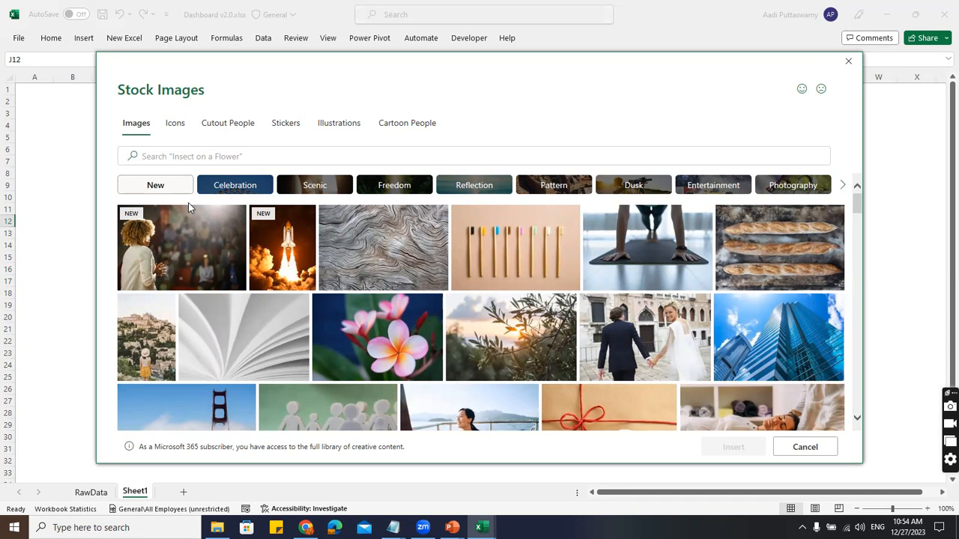
pyautogui.scroll(-3, 367, 289)
pyautogui.scroll(3, 544, 373)
pyautogui.click(835, 303)
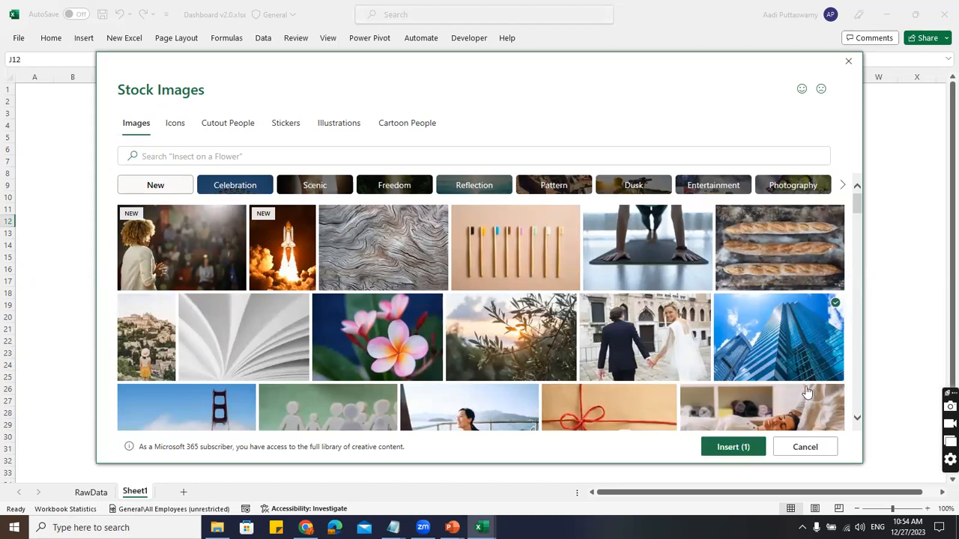
pyautogui.click(750, 449)
pyautogui.moveTo(639, 335); pyautogui.dragTo(209, 232)
pyautogui.moveTo(283, 259); pyautogui.dragTo(287, 212)
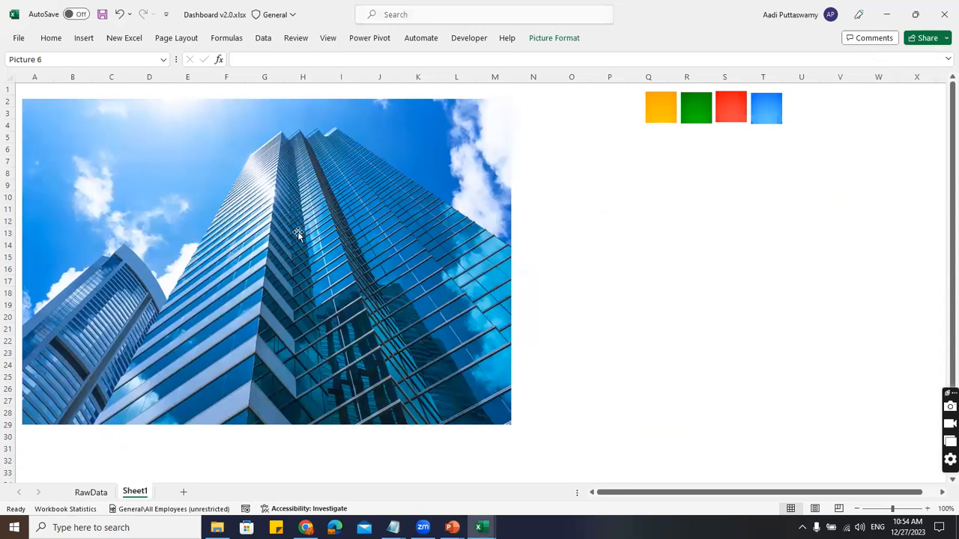
pyautogui.moveTo(268, 252); pyautogui.dragTo(355, 265)
# - Draw a tall blue rectangle spanning rows 2 to 32 and place it over the middle of the skyscraper picture
pyautogui.click(84, 38)
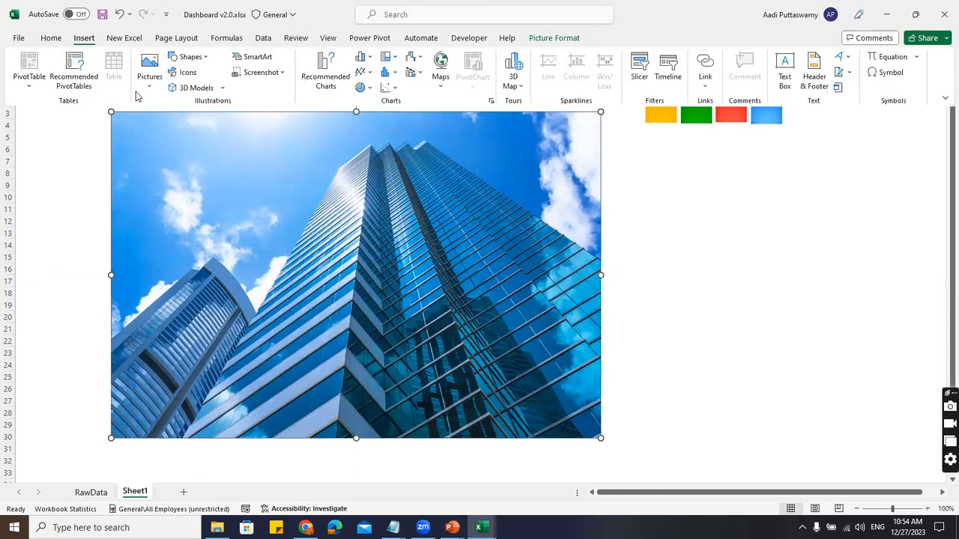
pyautogui.click(196, 57)
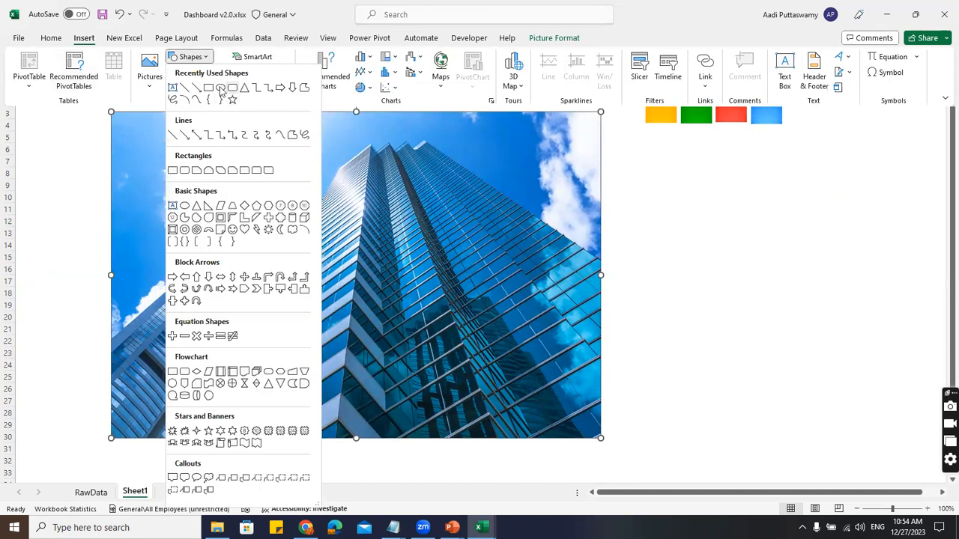
pyautogui.click(221, 89)
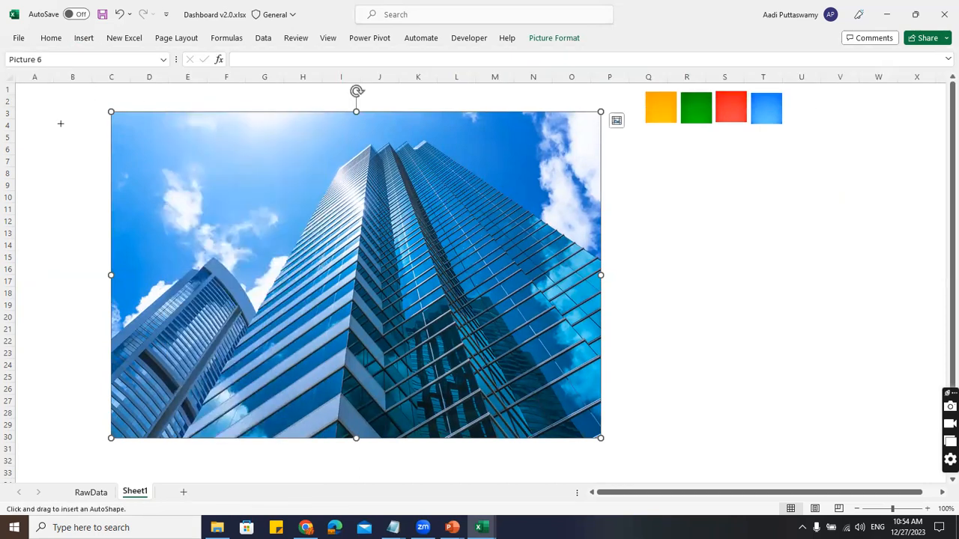
pyautogui.moveTo(23, 93)
pyautogui.mouseDown()
pyautogui.moveTo(140, 379)
pyautogui.moveTo(157, 458)
pyautogui.moveTo(171, 458)
pyautogui.mouseUp()
pyautogui.moveTo(90, 265)
pyautogui.mouseDown()
pyautogui.moveTo(310, 278)
pyautogui.moveTo(351, 265)
pyautogui.mouseUp()
# - Enlarge the skyscraper picture to match the rectangle's height and shift it slightly towards column Q
pyautogui.click(493, 232)
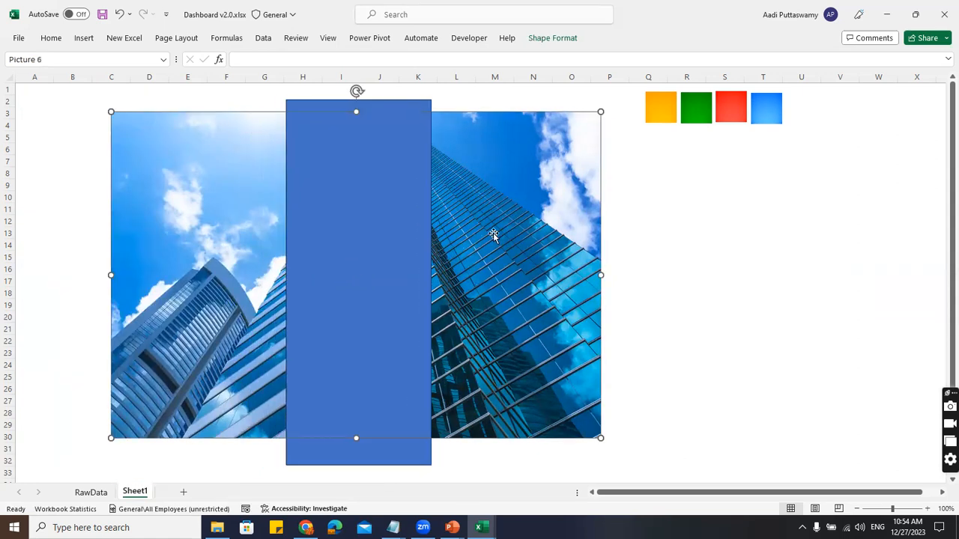
pyautogui.moveTo(600, 111); pyautogui.dragTo(618, 99)
pyautogui.moveTo(620, 439); pyautogui.dragTo(656, 464)
pyautogui.moveTo(579, 296); pyautogui.dragTo(600, 297)
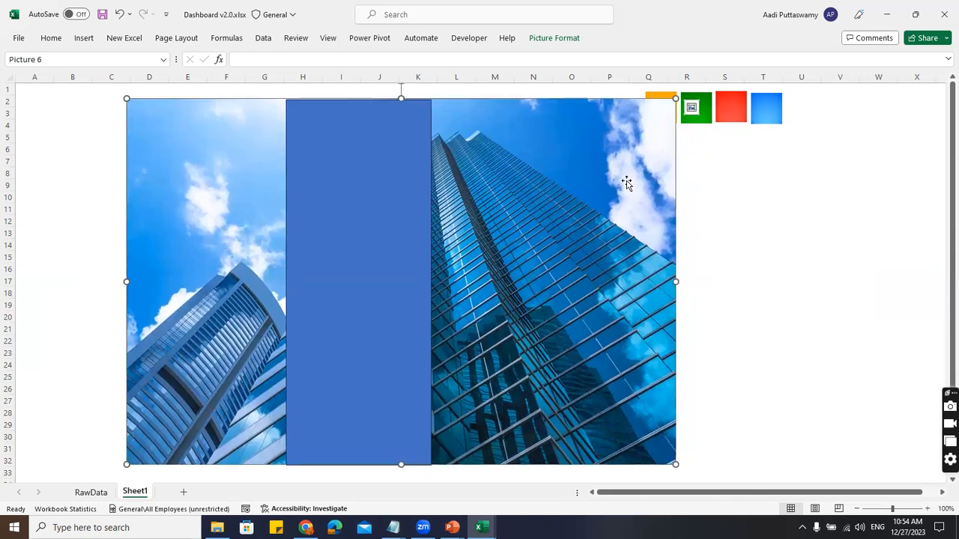
# - Crop both sides of the skyscraper picture down to a narrow vertical strip about as wide as the rectangle
pyautogui.click(555, 39)
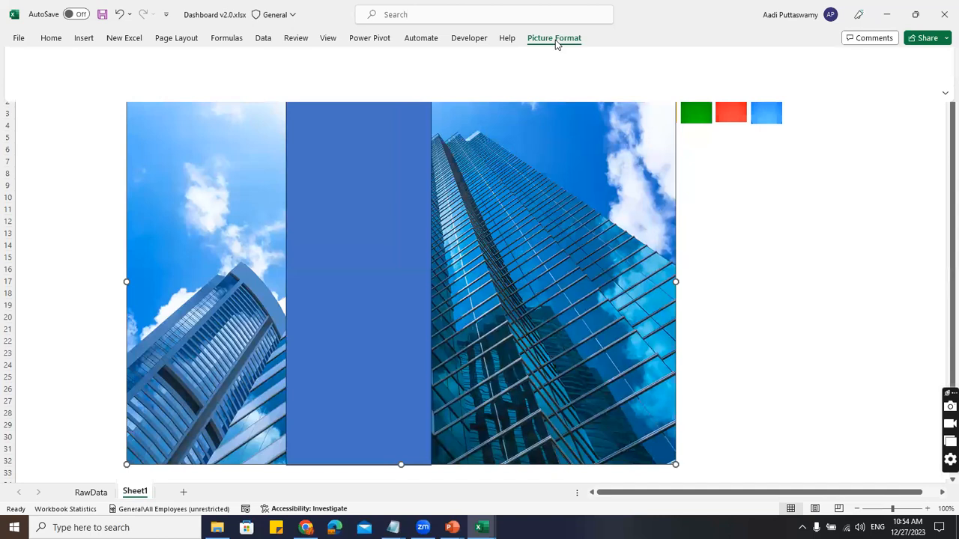
pyautogui.click(814, 69)
pyautogui.moveTo(673, 282); pyautogui.dragTo(428, 361)
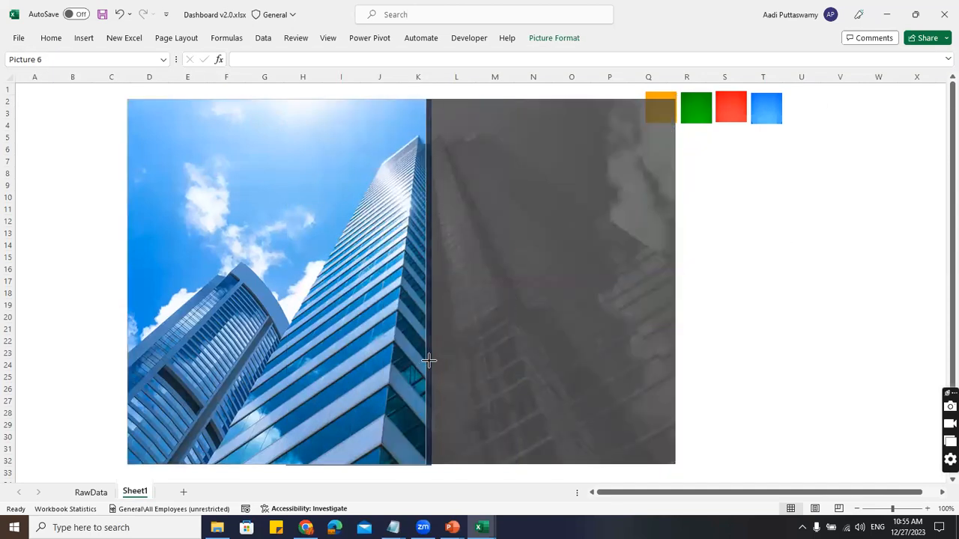
pyautogui.moveTo(129, 282); pyautogui.dragTo(265, 364)
pyautogui.click(734, 257)
# - Move the rectangle aside to columns O to S and place the cropped picture as a sidebar across columns A to E
pyautogui.click(393, 229)
pyautogui.moveTo(348, 207); pyautogui.dragTo(631, 242)
pyautogui.moveTo(380, 225); pyautogui.dragTo(125, 209)
pyautogui.press('Escape')
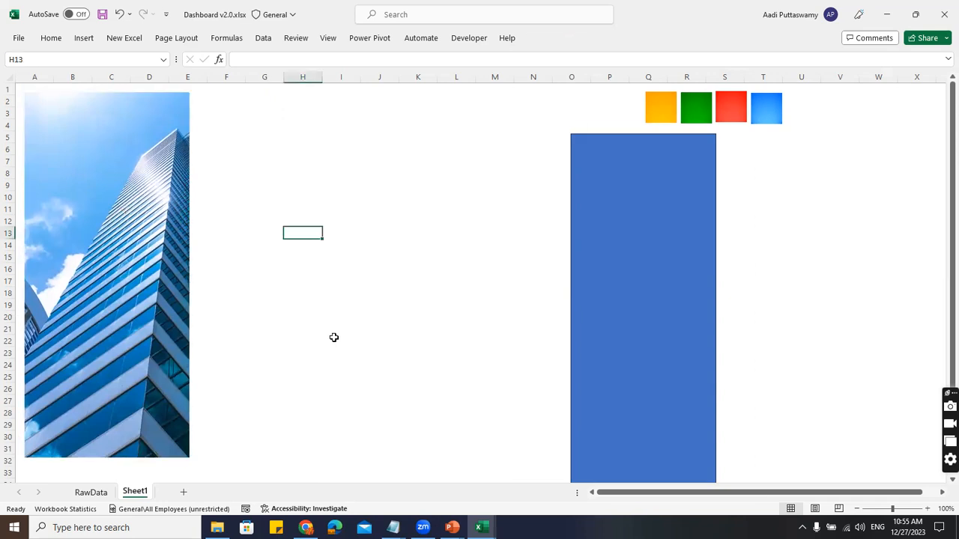
# - Place the blue rectangle over the sidebar picture and widen it to cover the picture completely
pyautogui.click(685, 214)
pyautogui.moveTo(685, 214); pyautogui.dragTo(141, 162)
pyautogui.moveTo(168, 275); pyautogui.dragTo(188, 275)
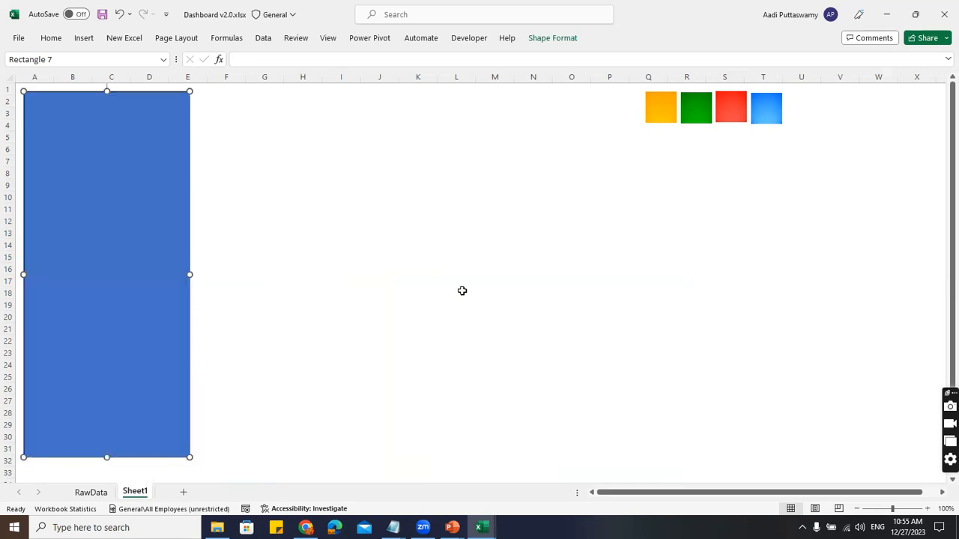
# - Give the sidebar rectangle a solid black fill and remove its outline
pyautogui.hotkey('ctrl', '1')
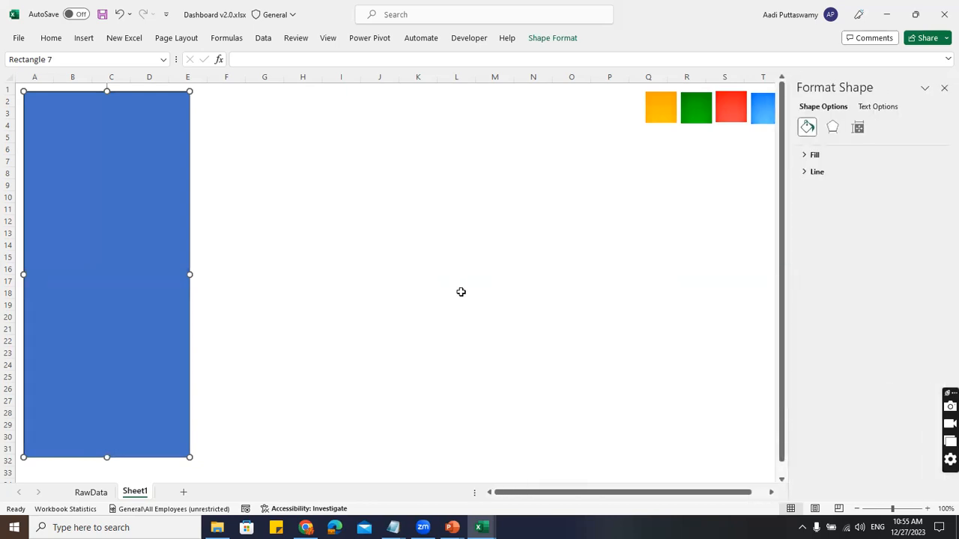
pyautogui.click(805, 156)
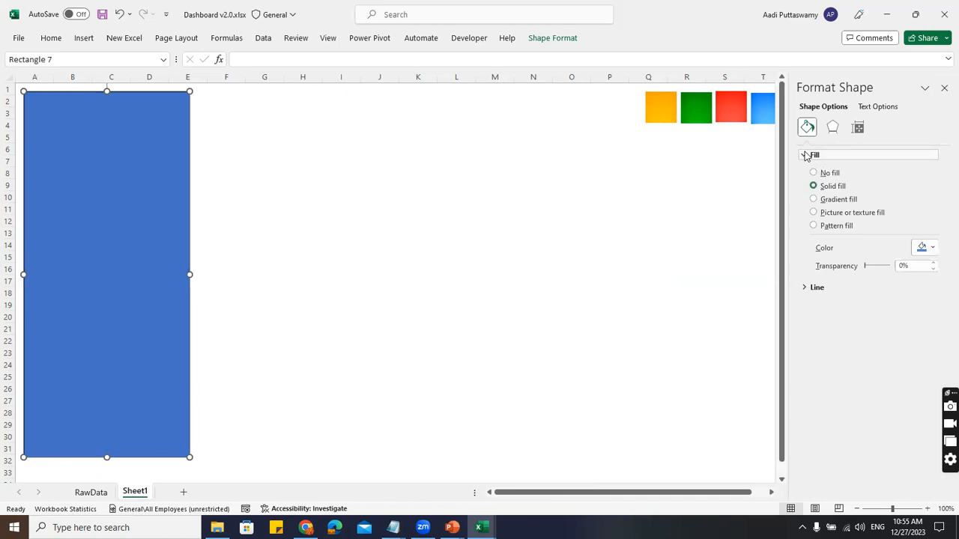
pyautogui.click(922, 247)
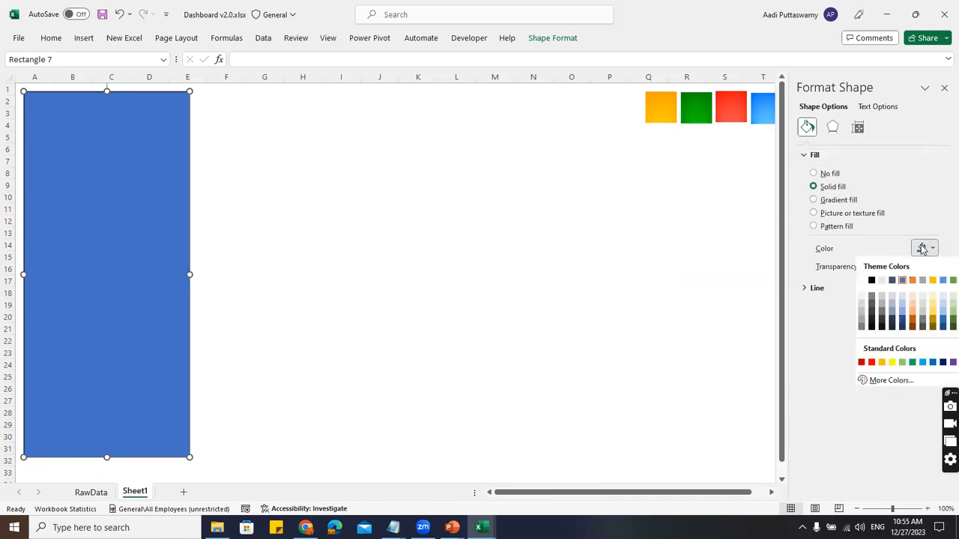
pyautogui.click(871, 281)
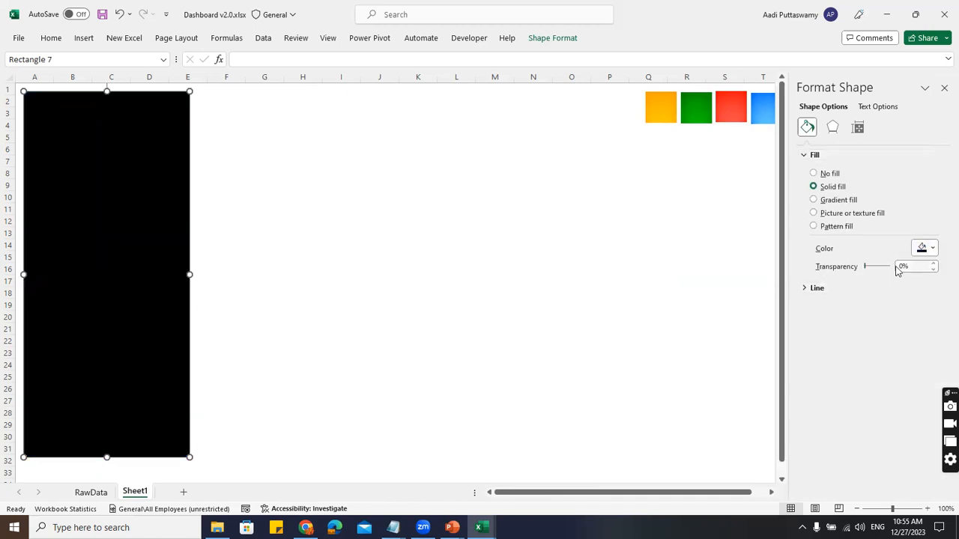
pyautogui.click(806, 155)
pyautogui.click(803, 174)
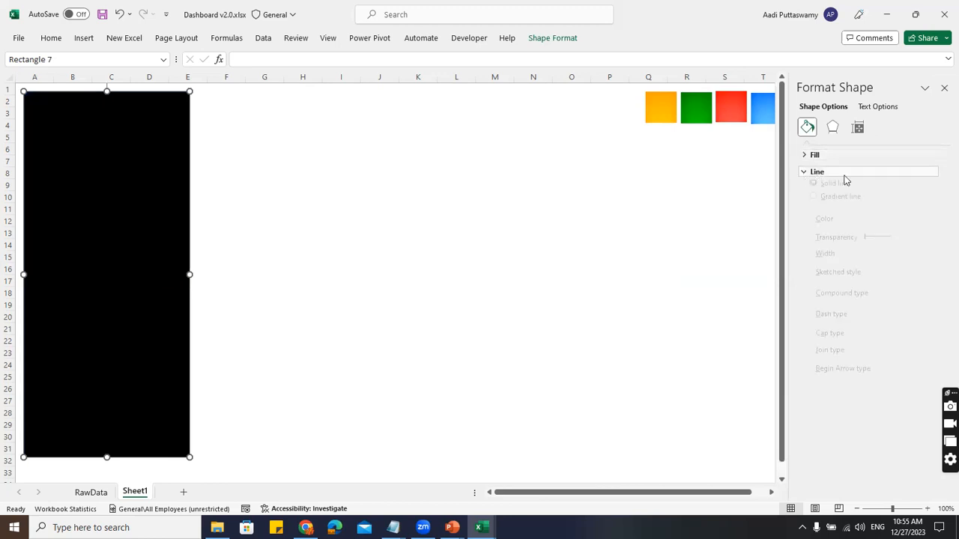
pyautogui.click(813, 190)
pyautogui.click(804, 173)
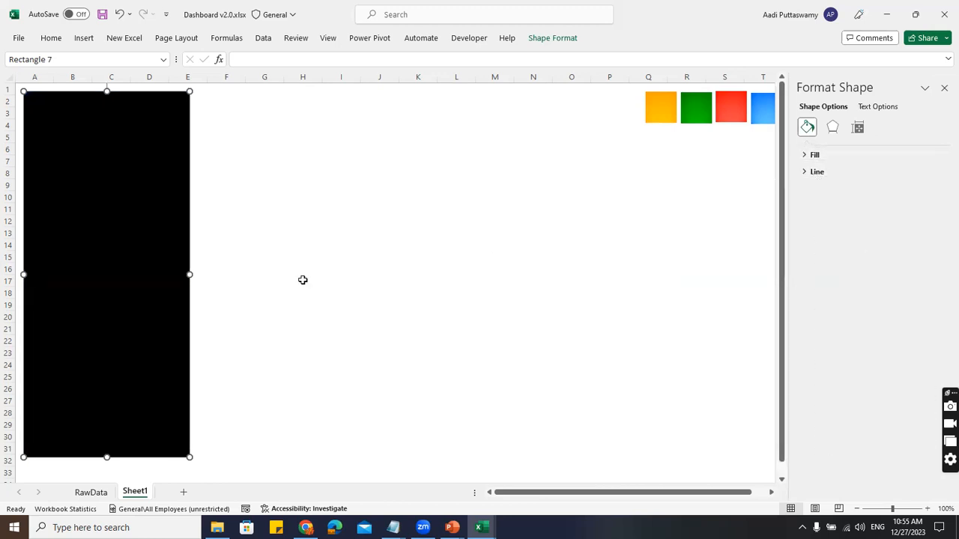
# - Switch the sidebar rectangle to a gradient fill and remove the middle gradient stops, keeping only the first and last
pyautogui.click(803, 158)
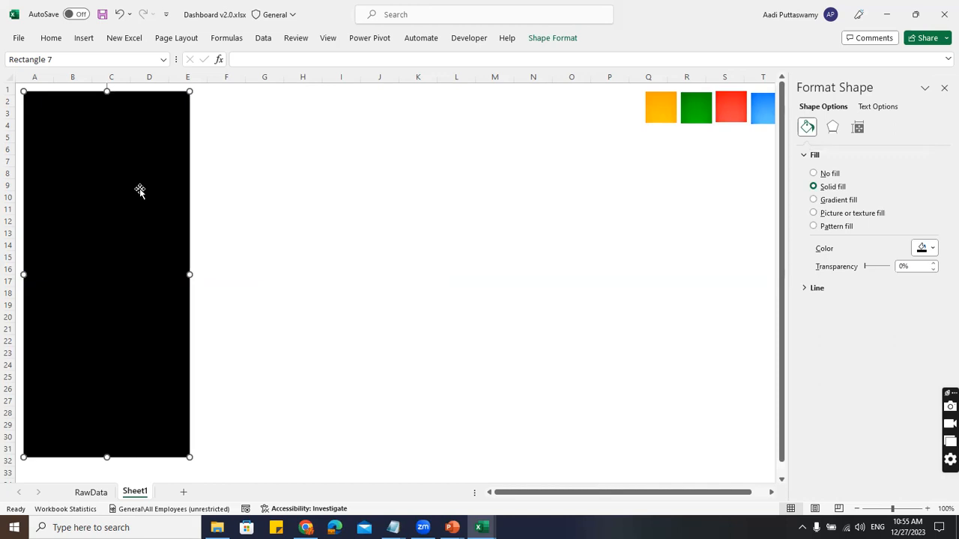
pyautogui.click(852, 201)
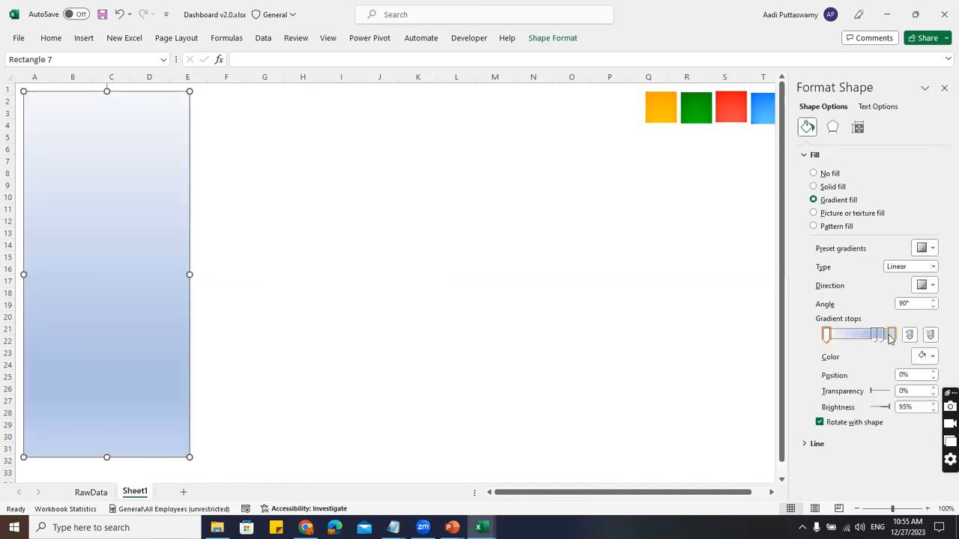
pyautogui.moveTo(874, 335); pyautogui.dragTo(878, 301)
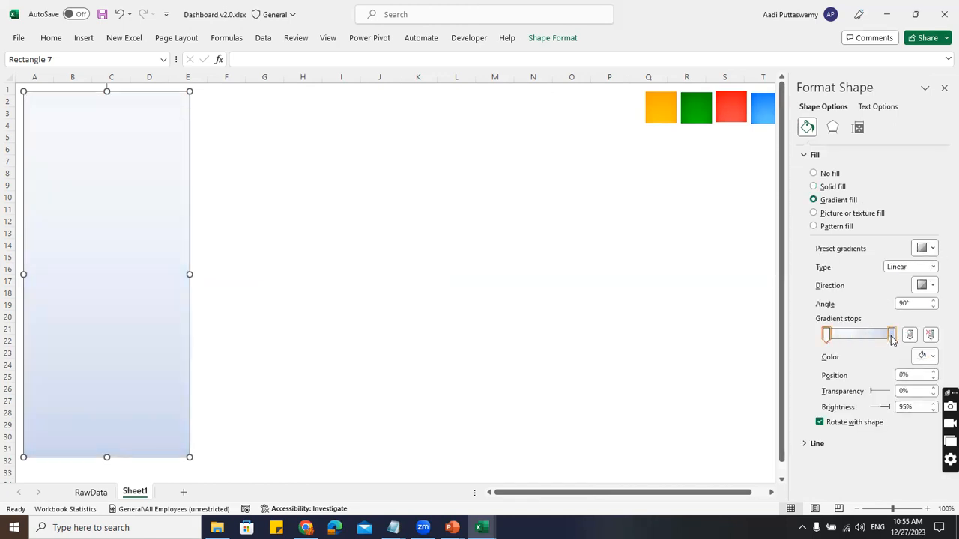
# - Set both the first and last gradient stops of the sidebar rectangle to black
pyautogui.click(892, 339)
pyautogui.click(828, 337)
pyautogui.click(932, 356)
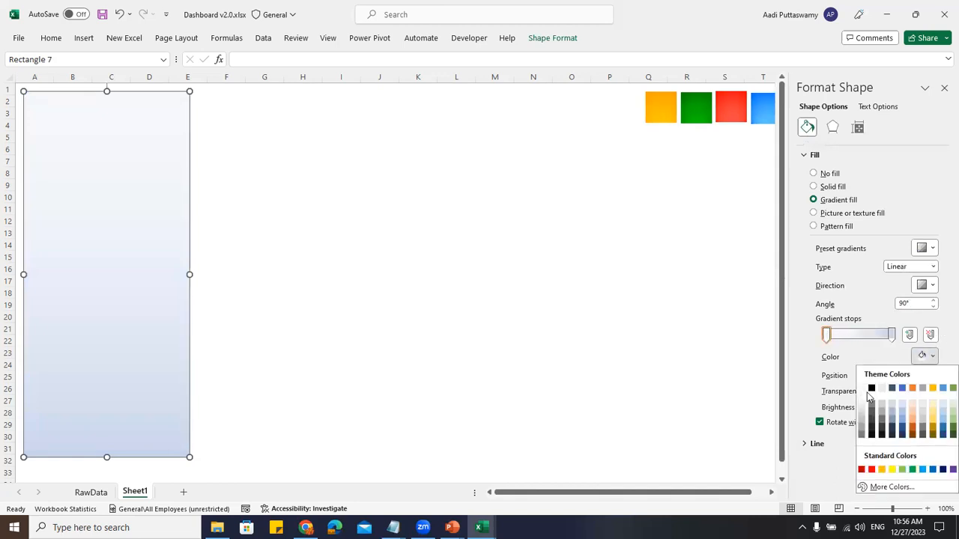
pyautogui.click(871, 388)
pyautogui.click(892, 335)
pyautogui.click(931, 355)
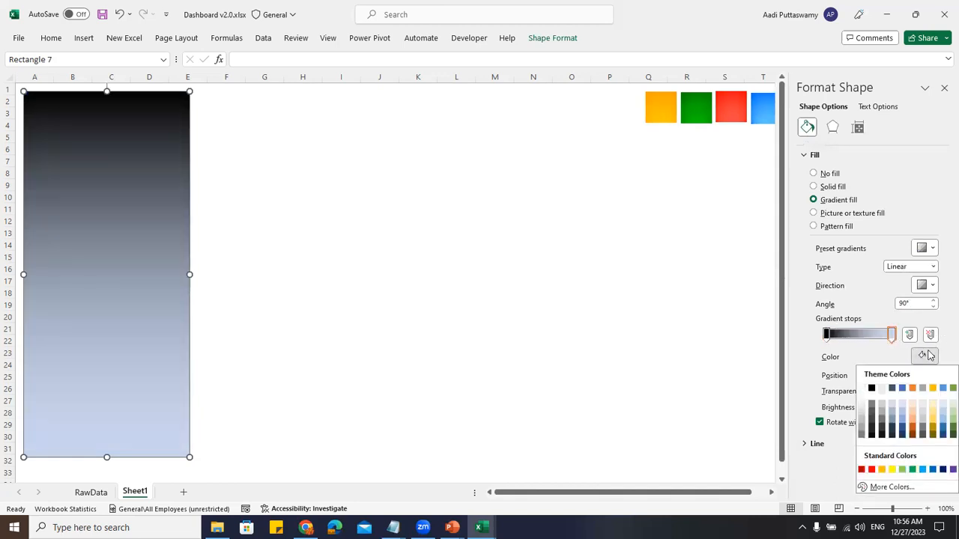
pyautogui.click(871, 388)
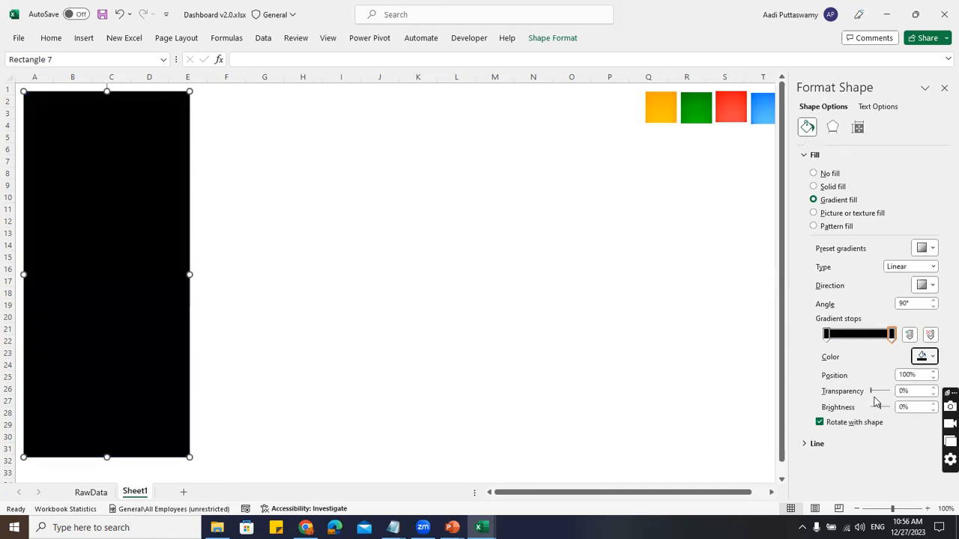
# - Make the last gradient stop partly transparent so the black overlay fades over the building, and deselect the shape
pyautogui.click(871, 391)
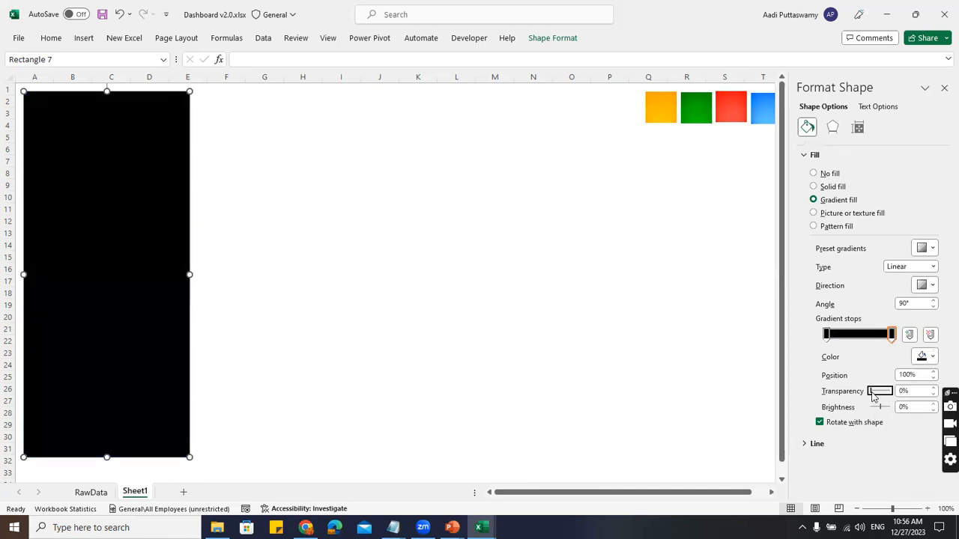
pyautogui.moveTo(875, 393); pyautogui.dragTo(881, 395)
pyautogui.press('Escape')
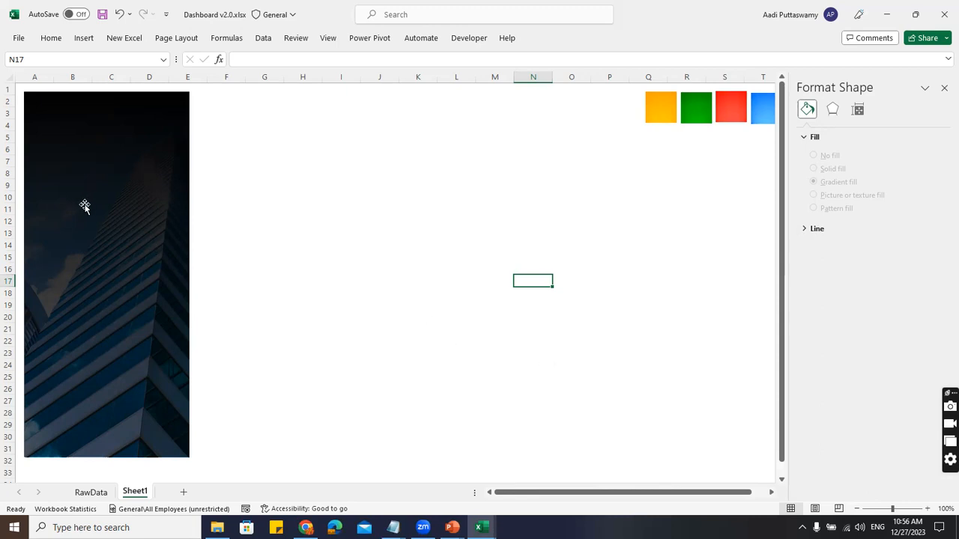
# - Duplicate the gradient rectangle beside the sidebar and stretch the copy from the sidebar's edge to column P
pyautogui.moveTo(86, 219); pyautogui.dragTo(403, 253)
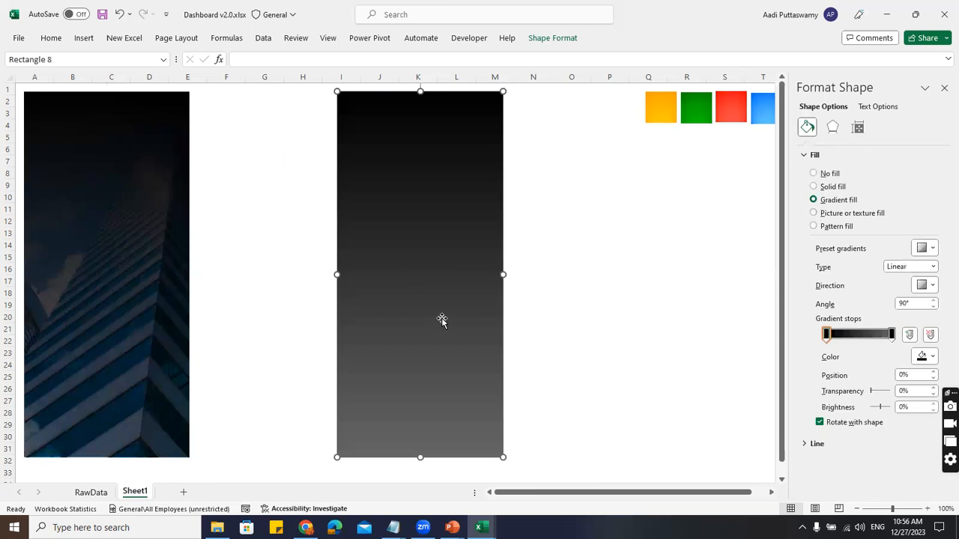
pyautogui.moveTo(337, 274); pyautogui.dragTo(188, 364)
pyautogui.moveTo(503, 274); pyautogui.dragTo(620, 268)
pyautogui.click(944, 88)
pyautogui.click(784, 187)
# - Select the orange, green, red and blue squares and move them together clear of the dashboard area, starting at column X
pyautogui.click(663, 107)
pyautogui.keyDown('ctrl'); pyautogui.click(696, 107); pyautogui.keyUp('ctrl')
pyautogui.keyDown('ctrl'); pyautogui.click(730, 107); pyautogui.keyUp('ctrl')
pyautogui.keyDown('ctrl'); pyautogui.click(766, 105); pyautogui.keyUp('ctrl')
pyautogui.moveTo(667, 111); pyautogui.dragTo(899, 112)
# - Widen the background panel rectangle beside the sidebar so that it extends to column U
pyautogui.click(774, 193)
pyautogui.click(523, 221)
pyautogui.moveTo(582, 274); pyautogui.dragTo(792, 274)
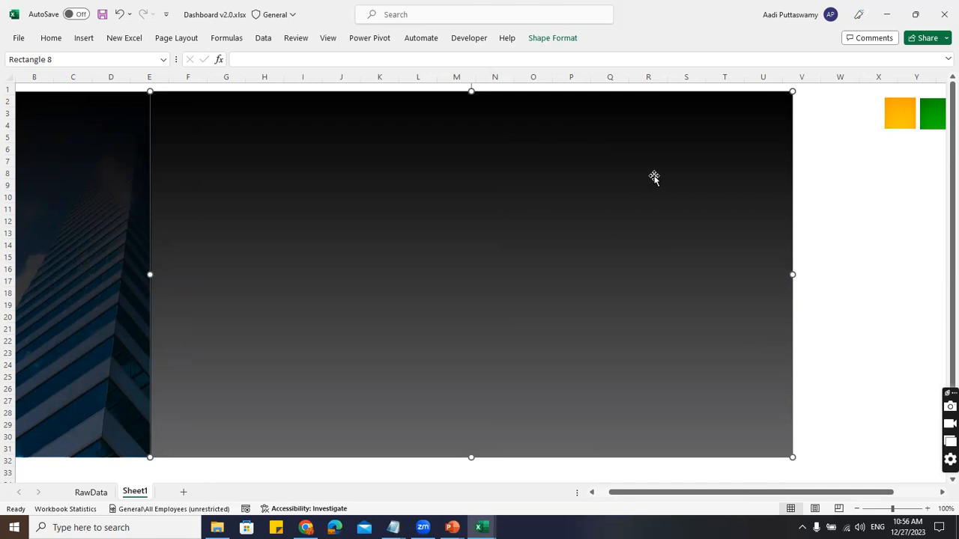
# - Change the background panel to a solid light grey fill and deselect it
pyautogui.hotkey('ctrl', '1')
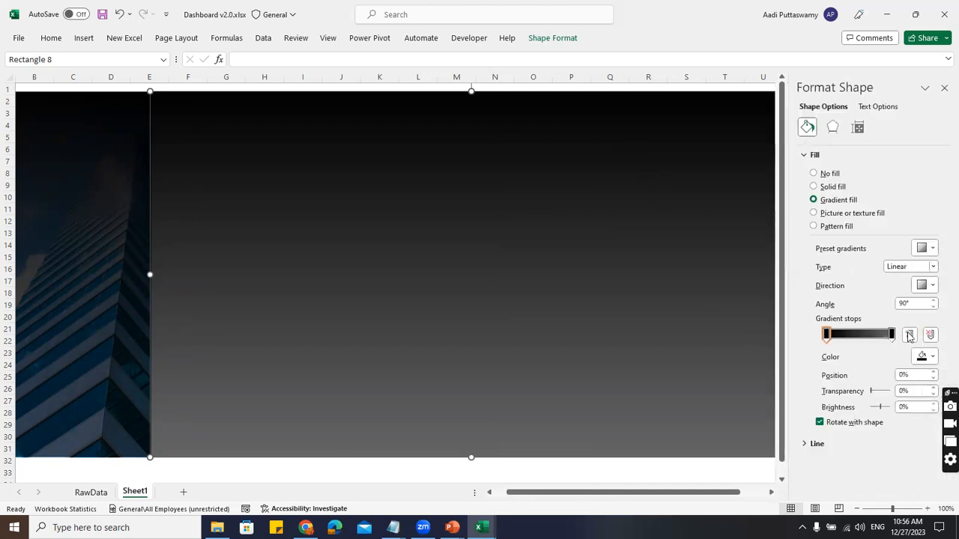
pyautogui.click(815, 187)
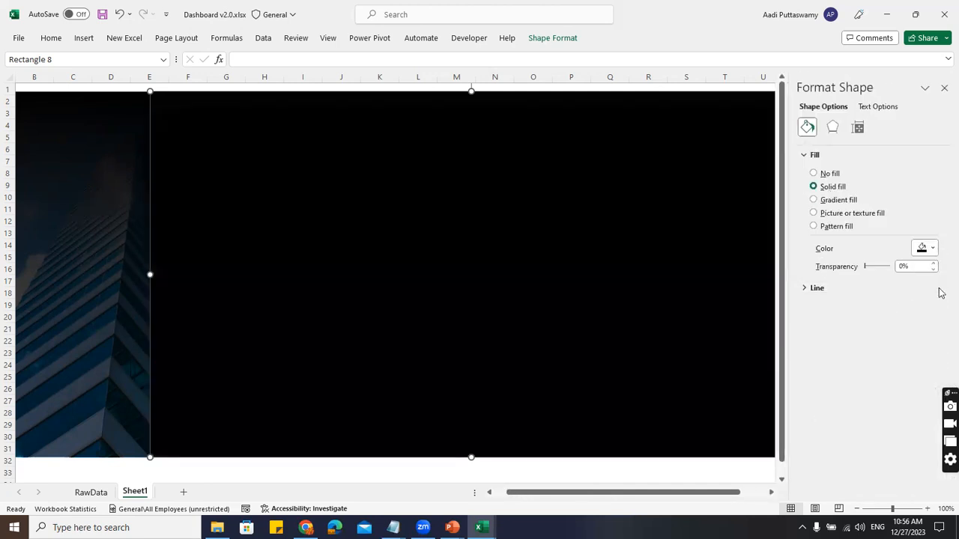
pyautogui.click(931, 251)
pyautogui.click(862, 290)
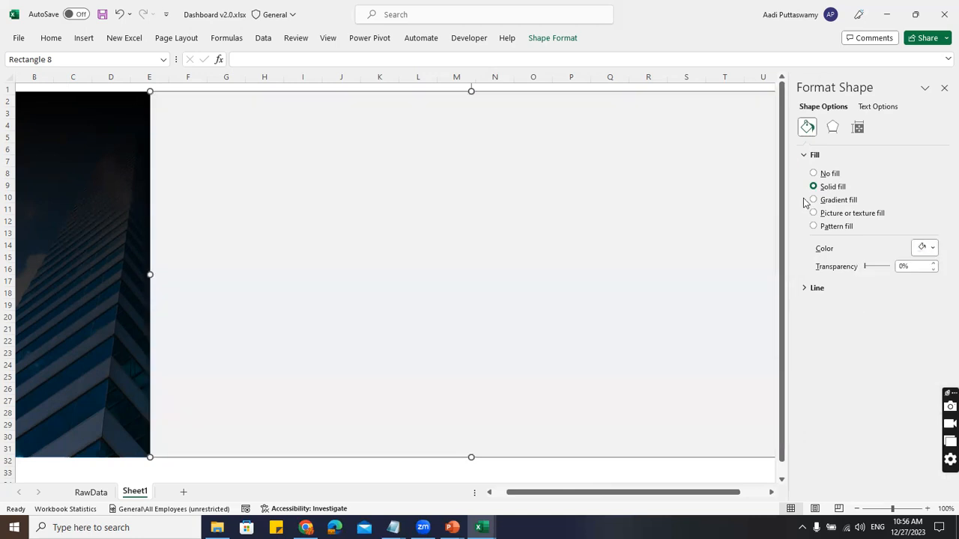
pyautogui.click(943, 89)
pyautogui.click(840, 258)
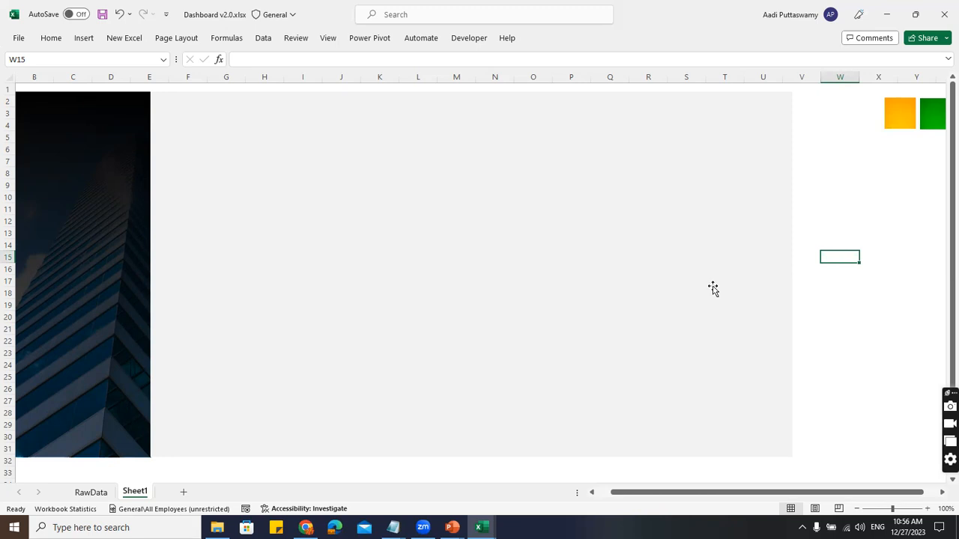
pyautogui.click(837, 219)
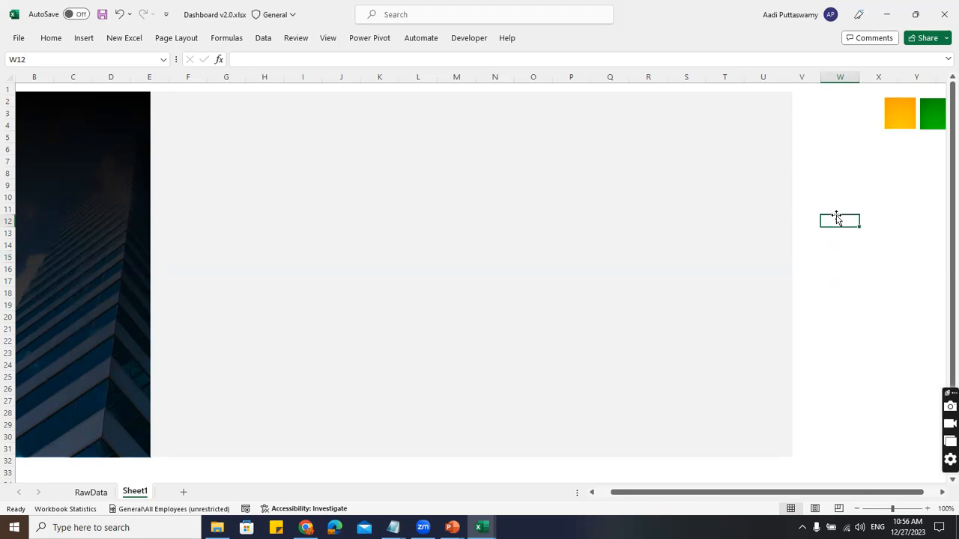
# - Switch to Dashboard v1.0.xlsx and examine how the Total Sales card is built from icon square, white rectangle, value and label
pyautogui.hotkey('alt', 'Tab')
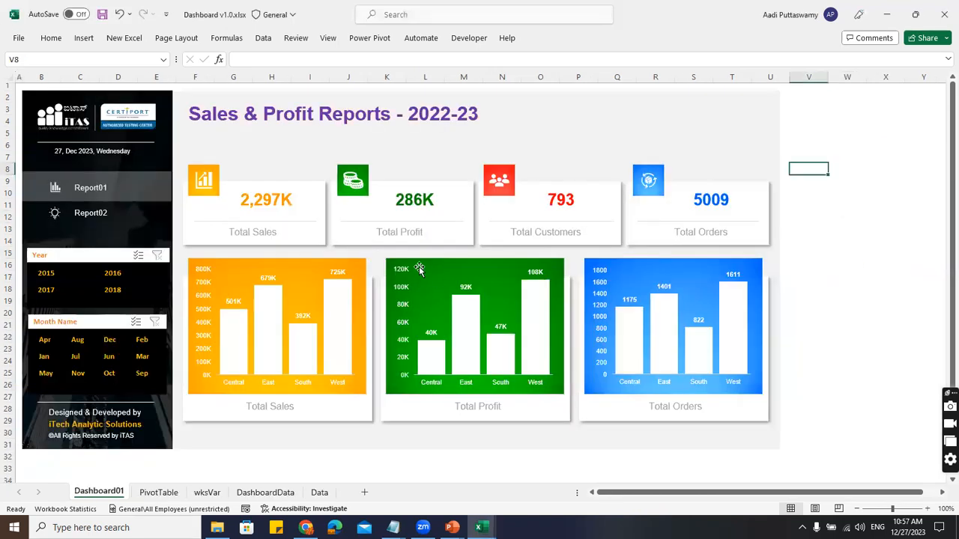
pyautogui.click(217, 168)
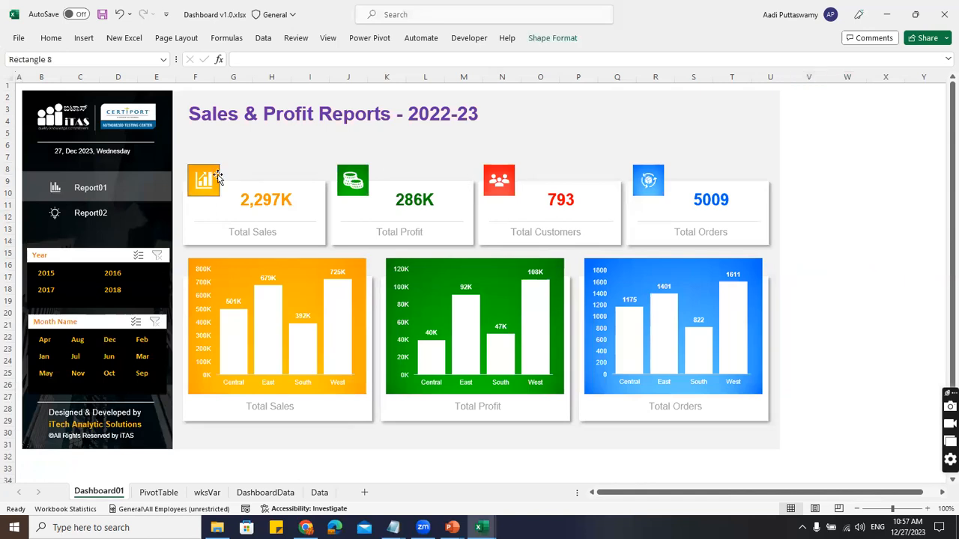
pyautogui.click(199, 244)
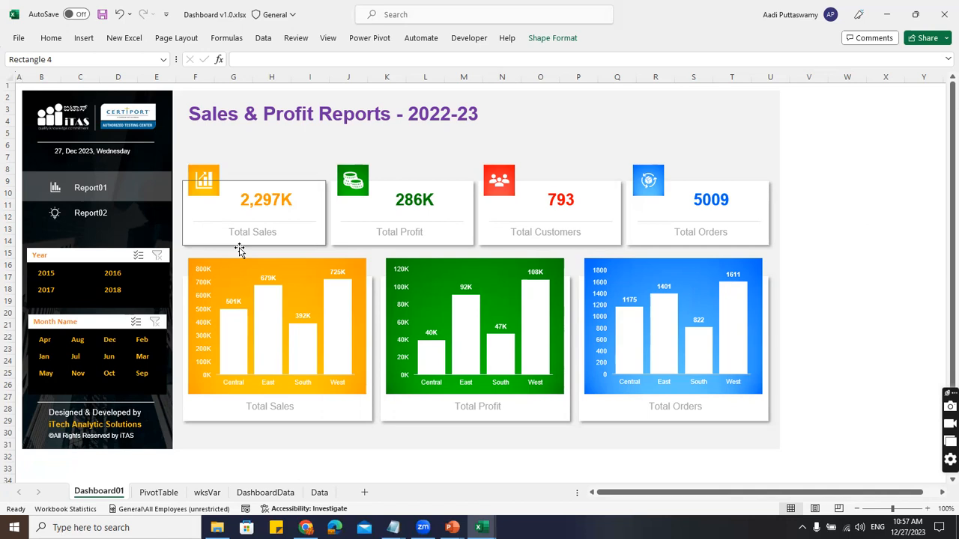
pyautogui.click(255, 199)
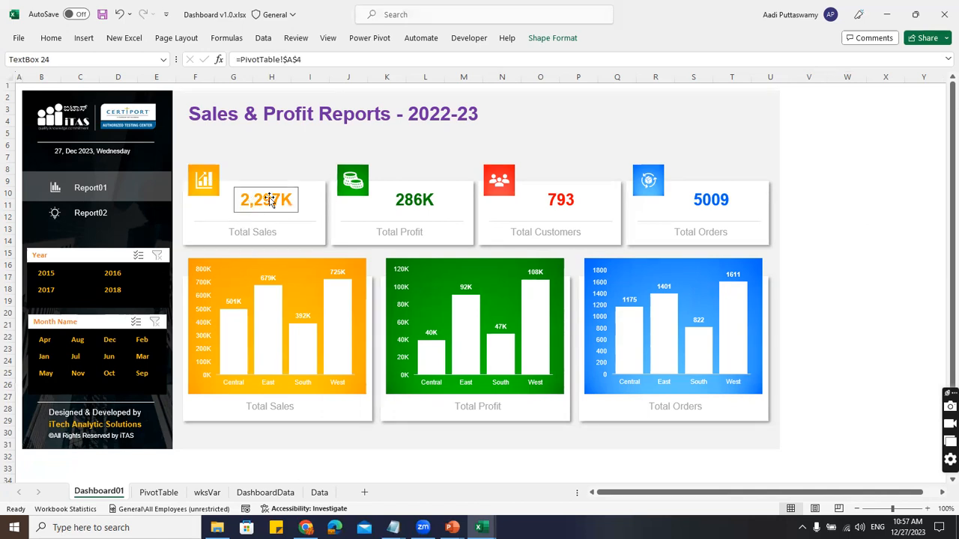
pyautogui.click(259, 232)
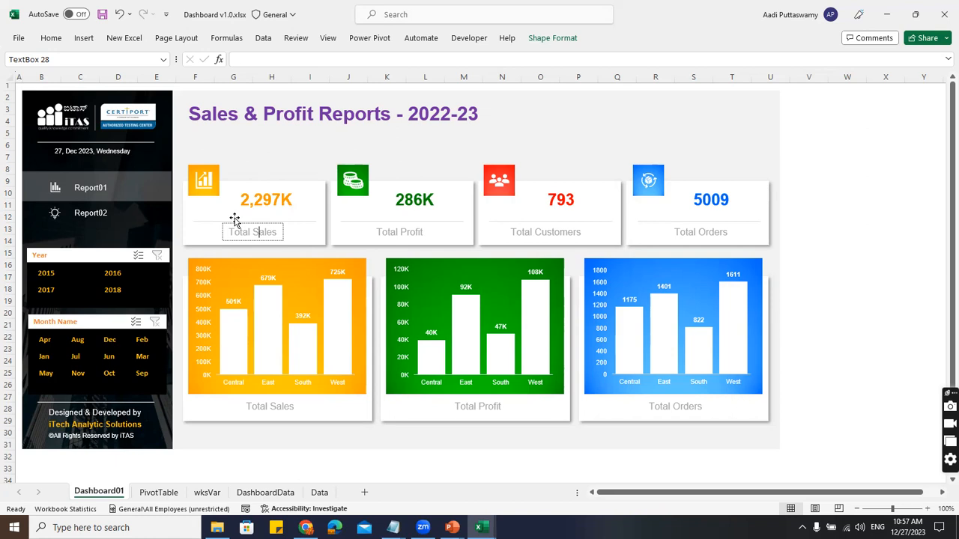
pyautogui.hotkey('alt', 'Tab')
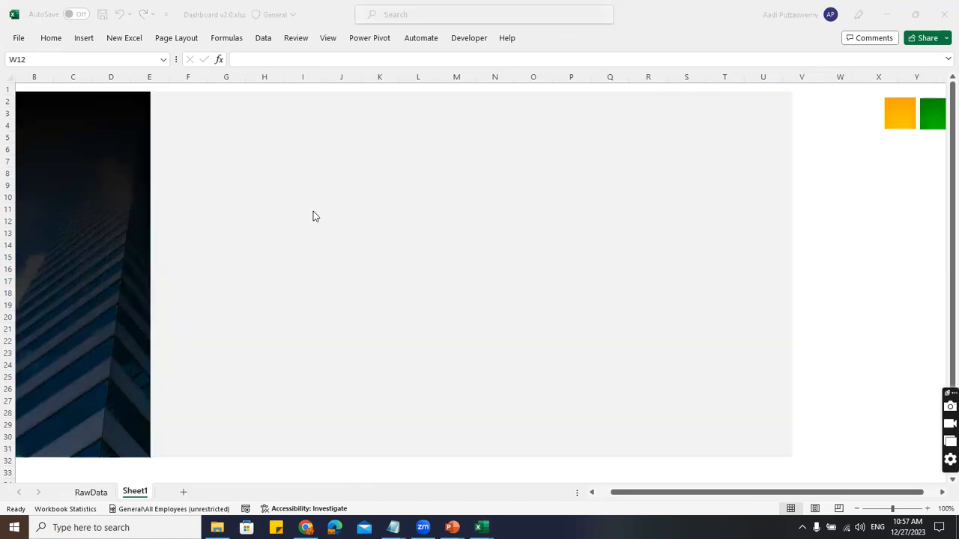
# - Draw a rectangle about 5.48 cm wide and 2.36 cm high on the grey panel near the sidebar, in columns F to I
pyautogui.click(838, 173)
pyautogui.click(84, 38)
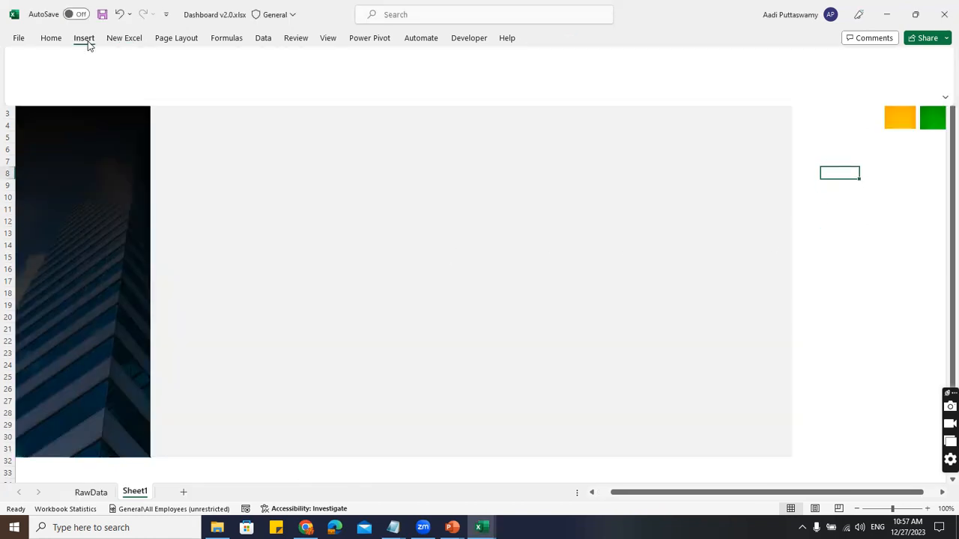
pyautogui.click(188, 57)
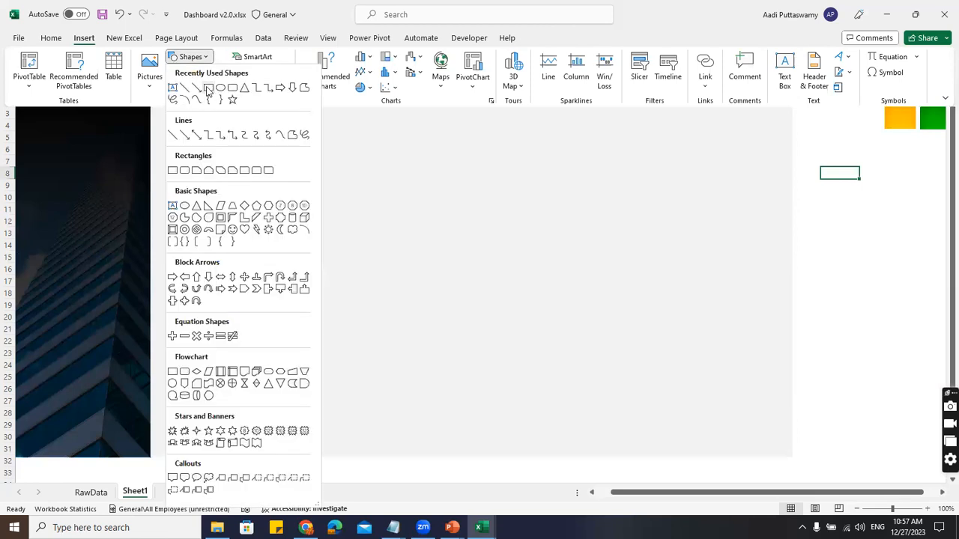
pyautogui.click(209, 87)
pyautogui.moveTo(209, 166); pyautogui.dragTo(283, 200)
pyautogui.moveTo(241, 184)
pyautogui.mouseDown()
pyautogui.moveTo(240, 206)
pyautogui.moveTo(199, 171)
pyautogui.moveTo(317, 214)
pyautogui.moveTo(291, 209)
pyautogui.mouseUp()
# - Duplicate the blue rectangle three times to form an evenly spaced row of four across the grey panel
pyautogui.moveTo(223, 180); pyautogui.dragTo(464, 199)
pyautogui.moveTo(480, 189); pyautogui.dragTo(585, 187)
pyautogui.click(871, 258)
# - Compare with the reference dashboard and narrow the grey background panel to end just past the fourth rectangle, in column S
pyautogui.hotkey('alt', 'Tab')
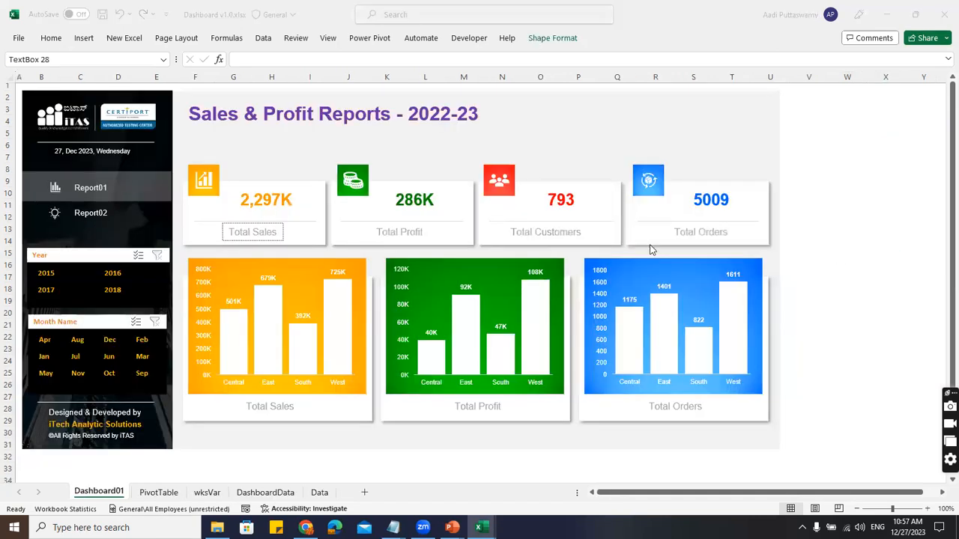
pyautogui.hotkey('alt', 'Tab')
pyautogui.click(786, 232)
pyautogui.moveTo(794, 274); pyautogui.dragTo(694, 352)
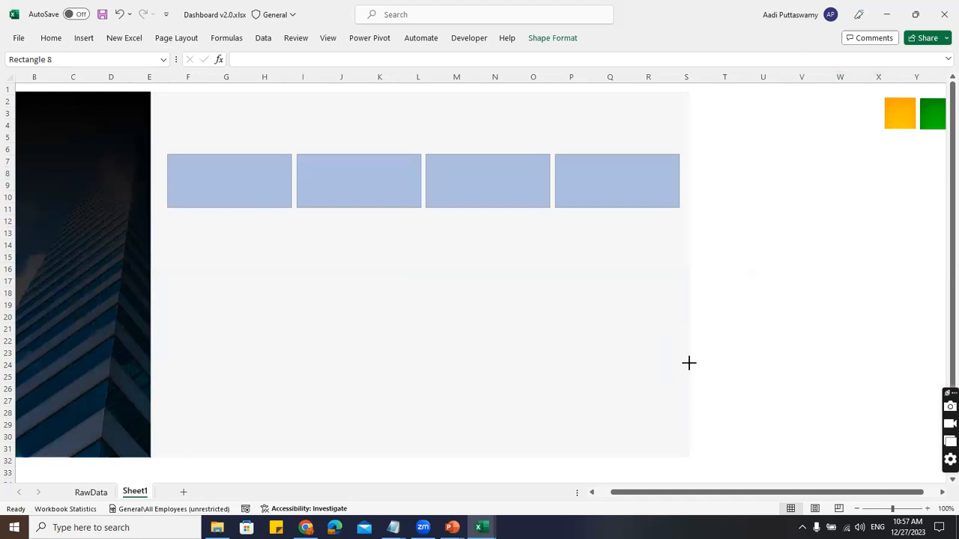
pyautogui.moveTo(689, 362); pyautogui.dragTo(689, 362)
pyautogui.click(769, 294)
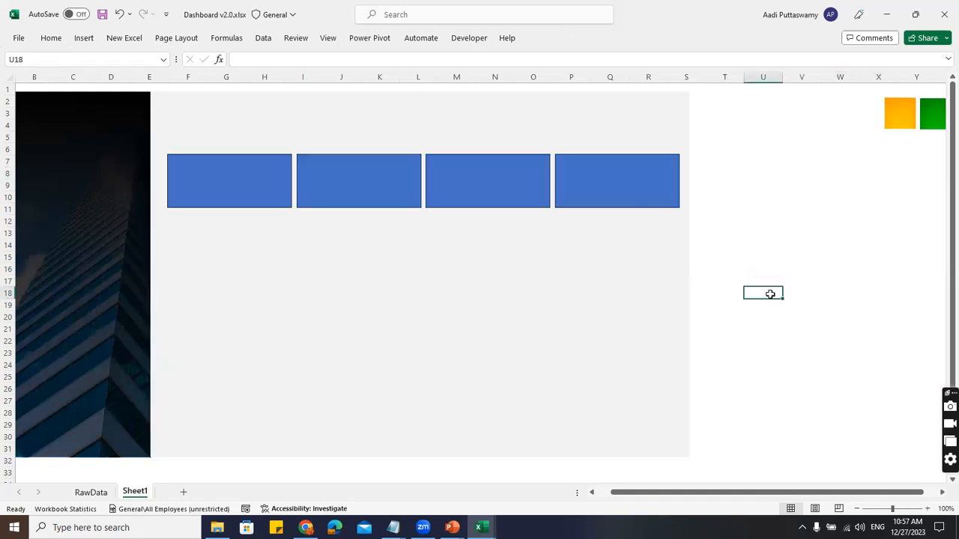
# - Delete the three duplicate rectangles, keeping only the one nearest the sidebar
pyautogui.moveTo(386, 191); pyautogui.dragTo(515, 190)
pyautogui.click(586, 191)
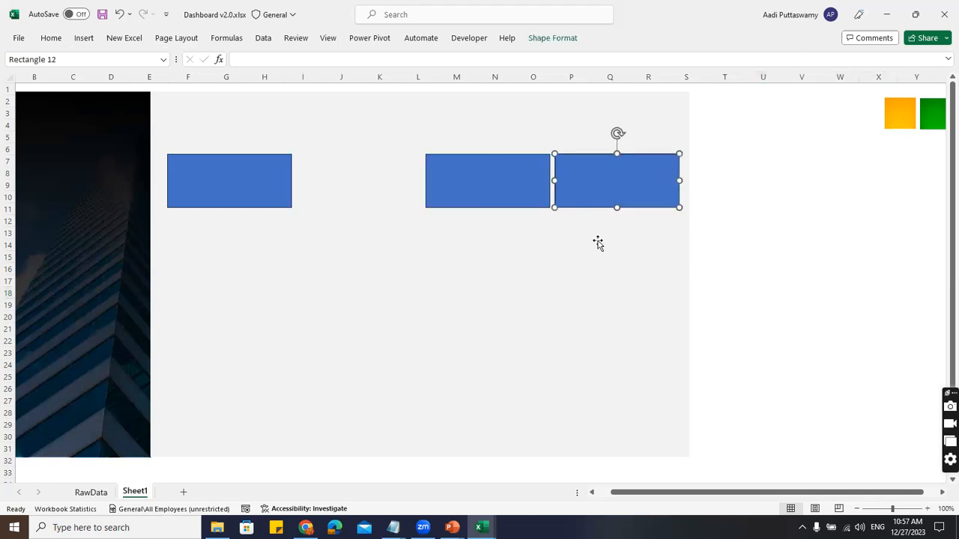
pyautogui.press('Delete')
pyautogui.click(549, 196)
pyautogui.press('Delete')
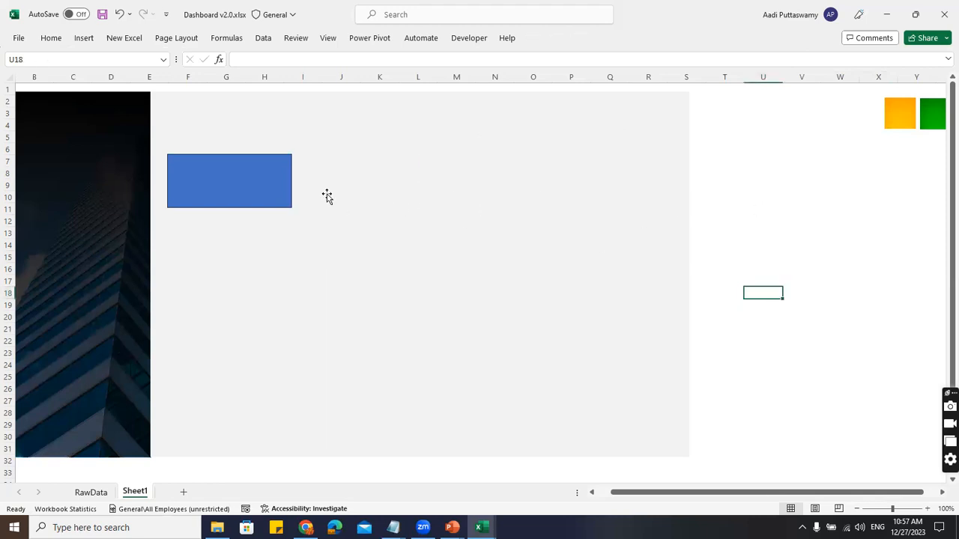
# - Nudge the remaining blue rectangle slightly down and closer to the sidebar
pyautogui.click(267, 188)
pyautogui.press('Down')
pyautogui.press('Left')
pyautogui.press('Left')
pyautogui.press('Left')
pyautogui.press('Left')
pyautogui.press('Down')
pyautogui.press('Down')
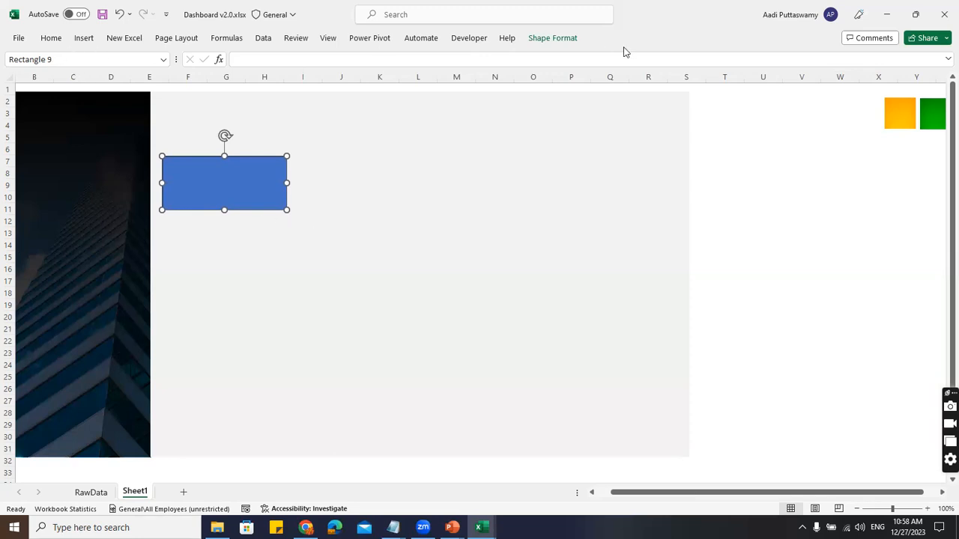
# - Change the card rectangle's solid fill colour to white
pyautogui.hotkey('ctrl', '1')
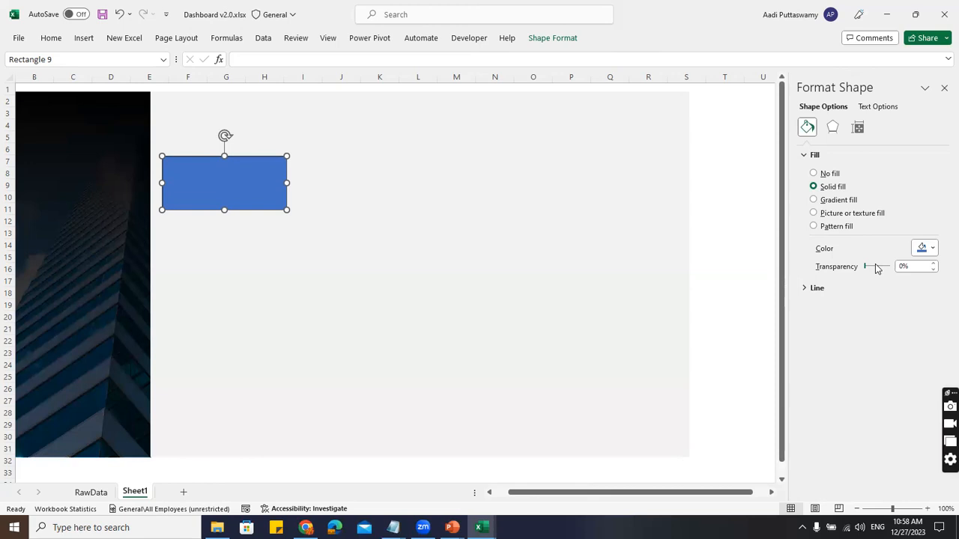
pyautogui.click(932, 248)
pyautogui.click(863, 280)
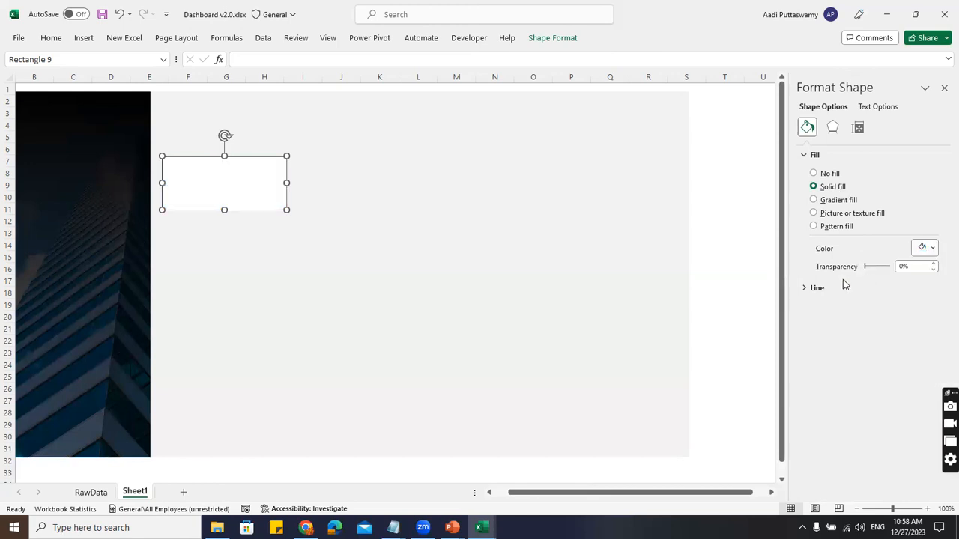
# - Apply the first outer shadow preset to the white card rectangle and deselect it
pyautogui.click(807, 155)
pyautogui.click(835, 128)
pyautogui.click(820, 155)
pyautogui.click(929, 174)
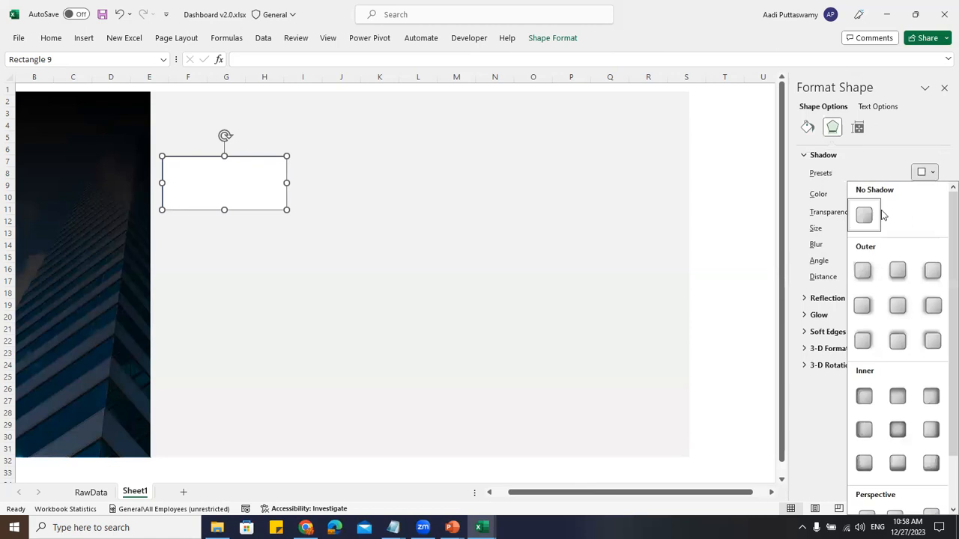
pyautogui.click(864, 275)
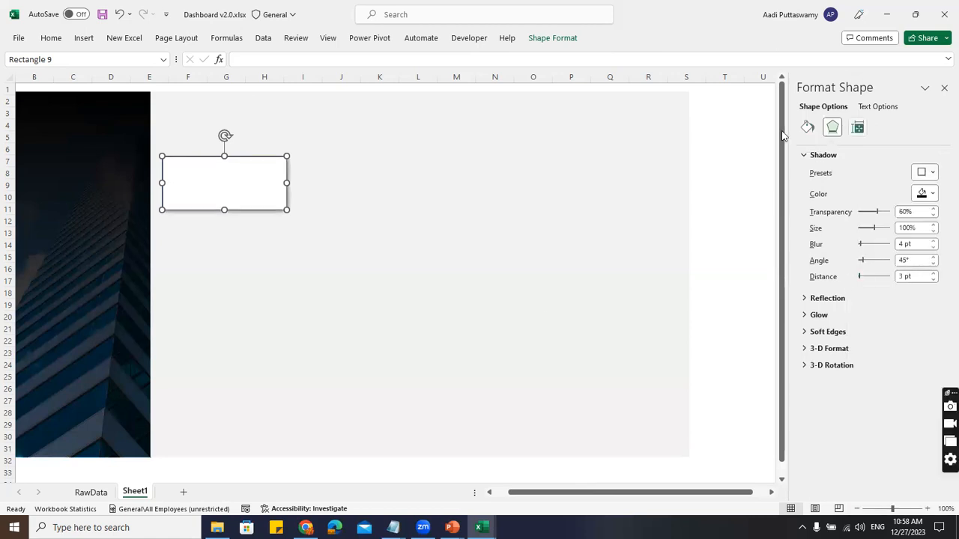
pyautogui.click(748, 123)
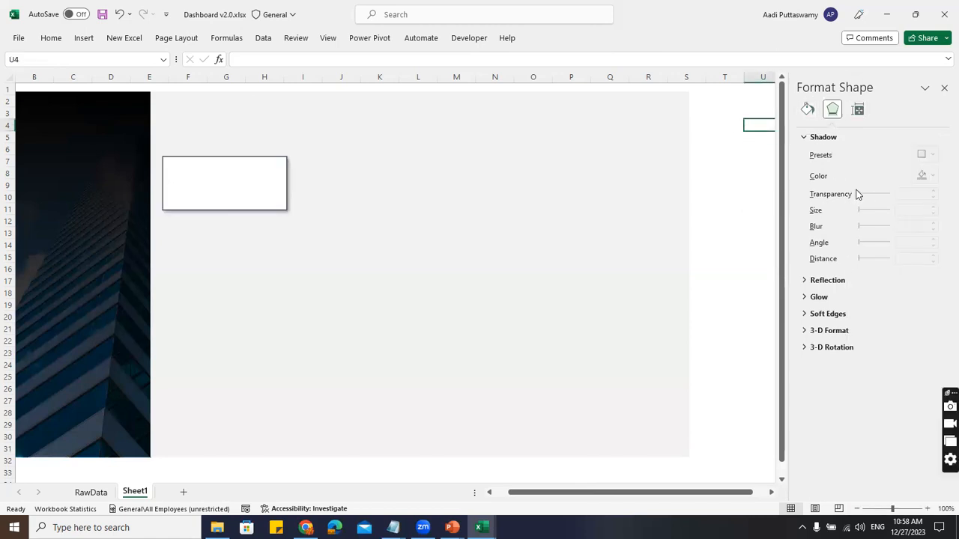
# - Remove the white card rectangle's outline and close the shape formatting pane
pyautogui.click(264, 155)
pyautogui.click(555, 39)
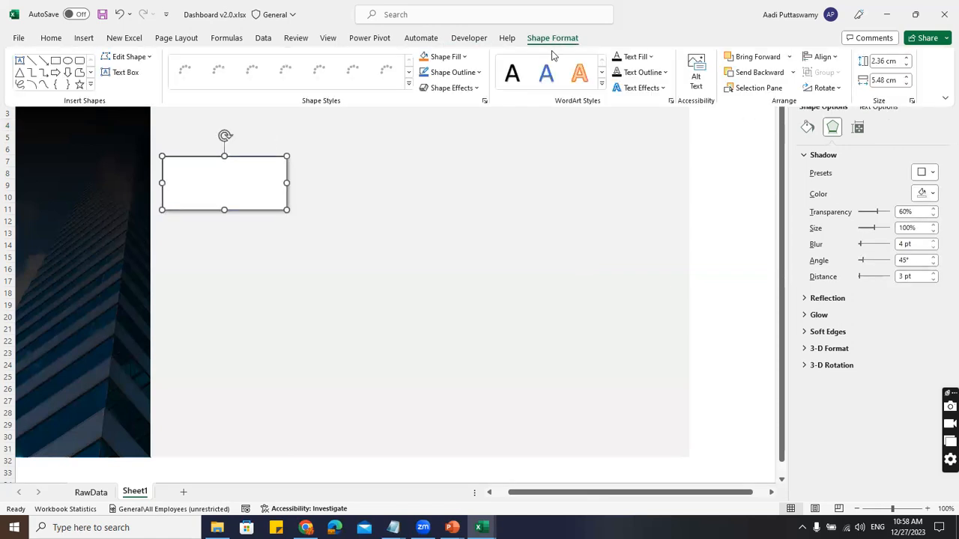
pyautogui.click(479, 90)
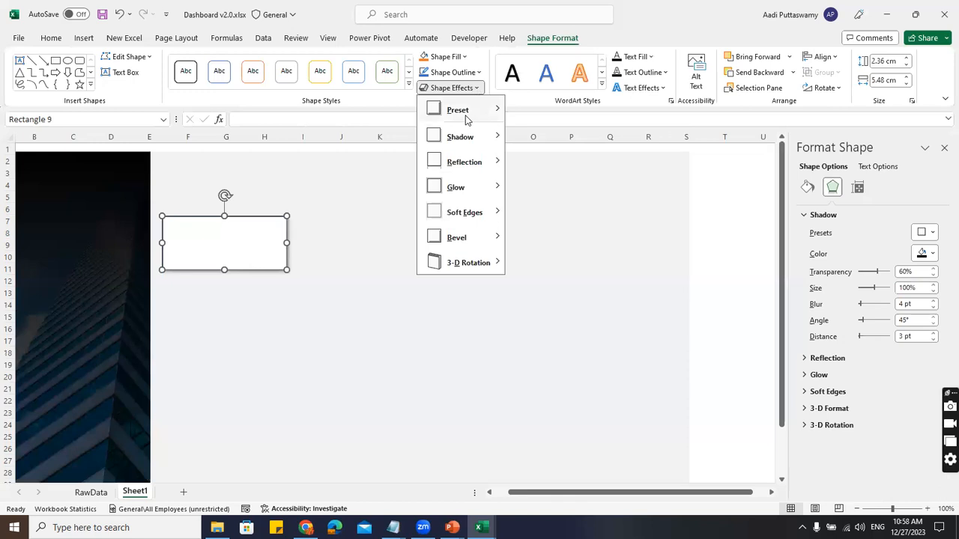
pyautogui.moveTo(460, 137)
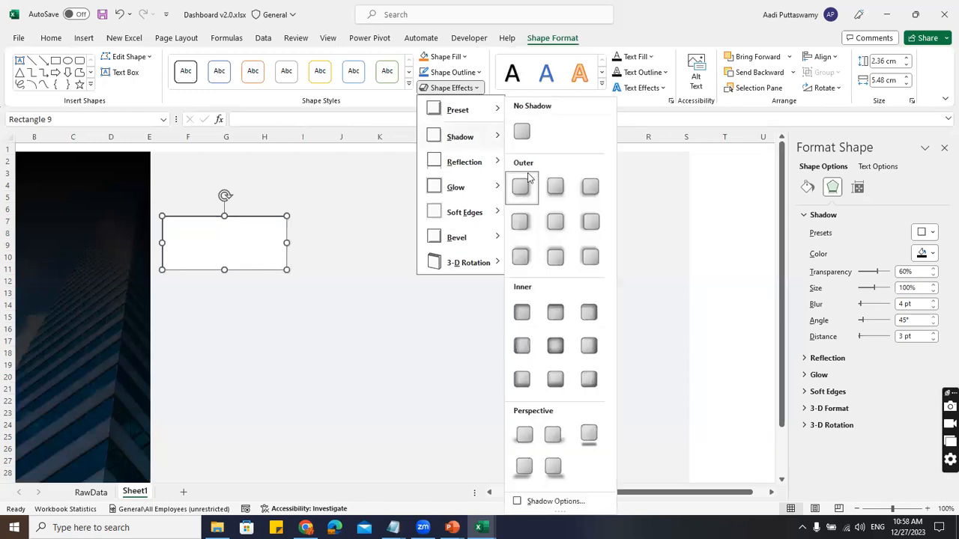
pyautogui.click(476, 76)
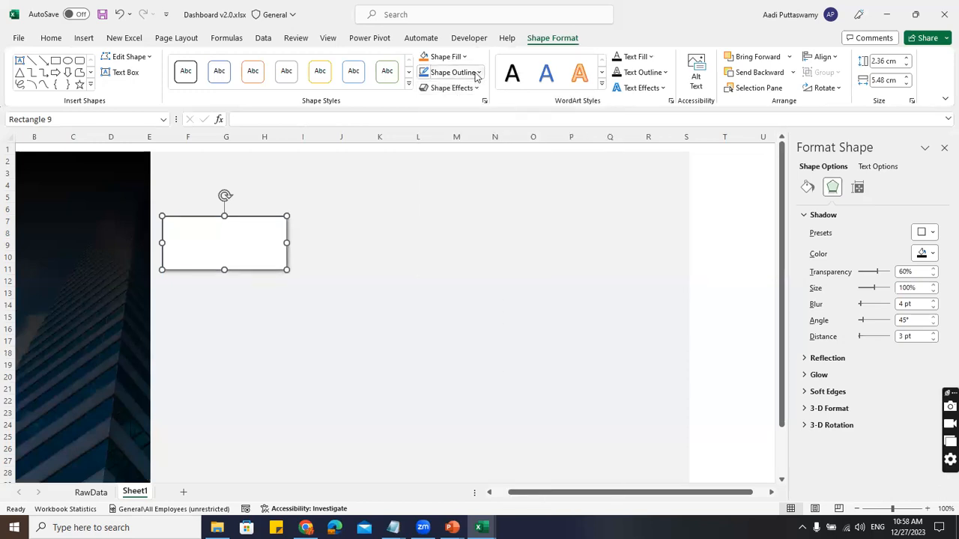
pyautogui.click(477, 73)
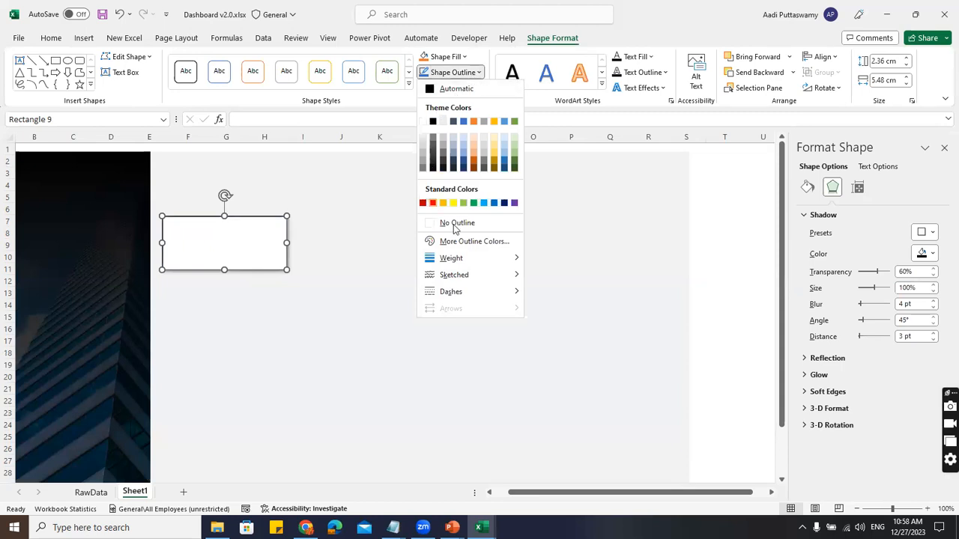
pyautogui.click(455, 224)
pyautogui.click(943, 149)
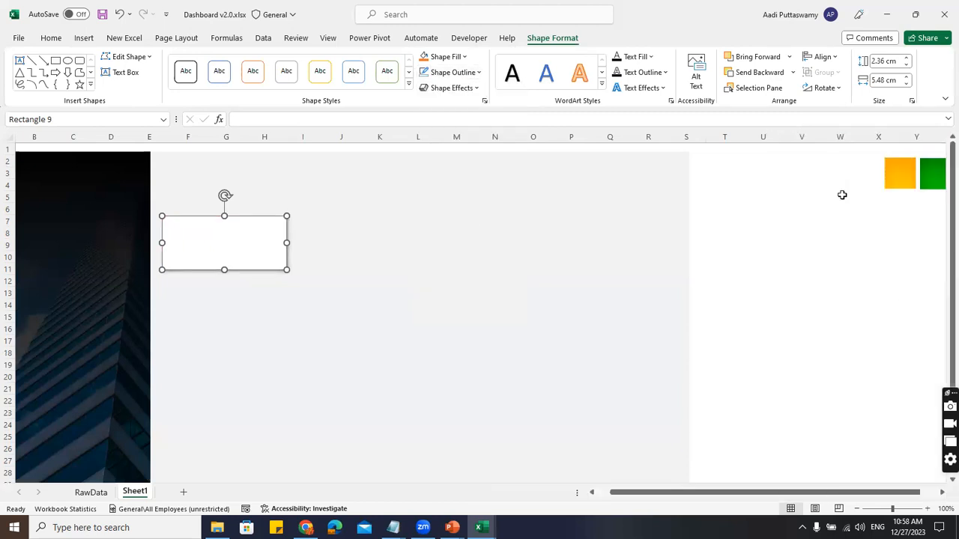
pyautogui.click(768, 171)
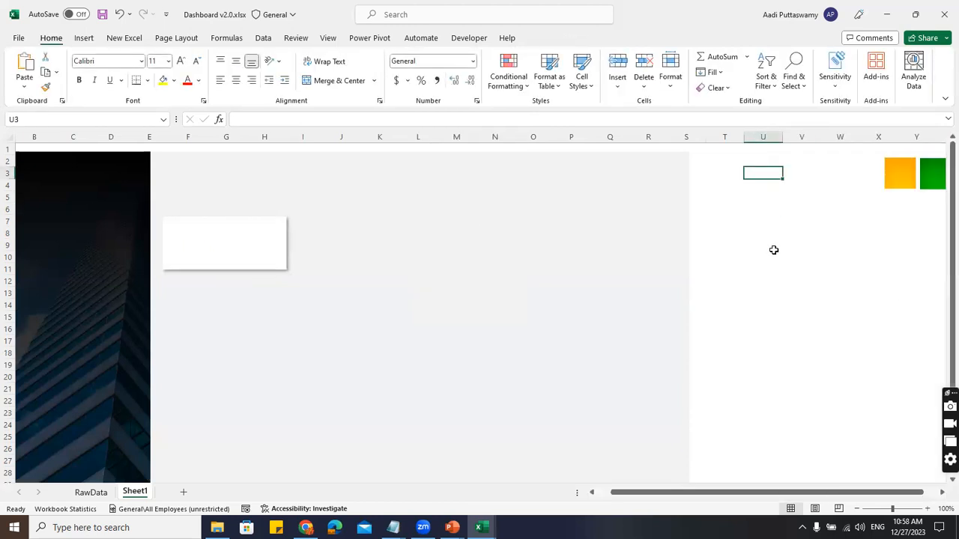
# - Bring the orange square to the front and place it overlapping the upper-left corner of the white card, as in the reference dashboard
pyautogui.hotkey('alt', 'Tab')
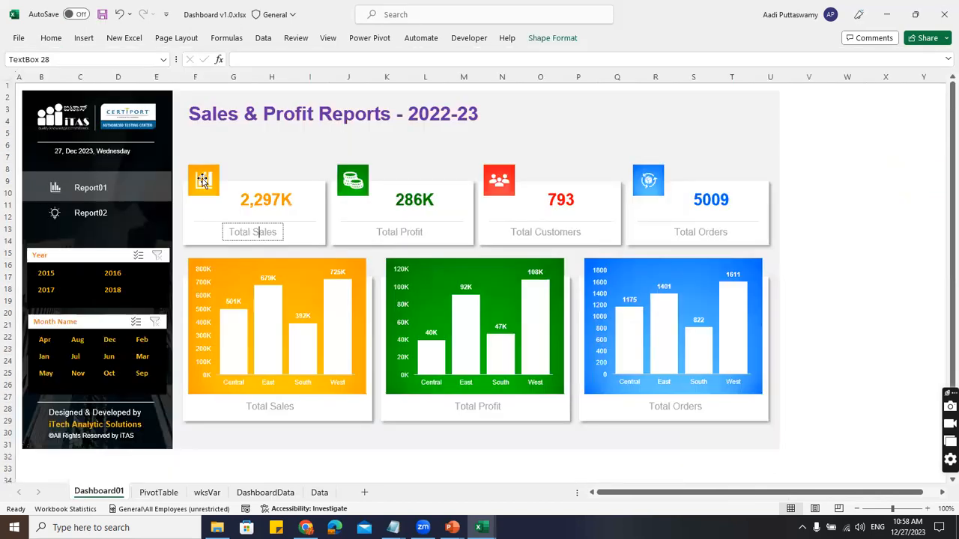
pyautogui.hotkey('alt', 'Tab')
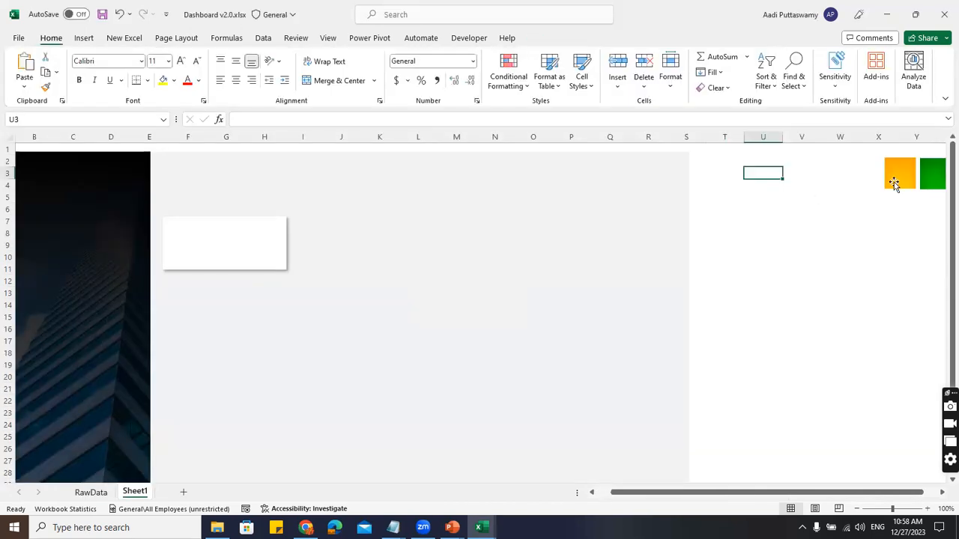
pyautogui.moveTo(899, 182); pyautogui.dragTo(737, 221)
pyautogui.rightClick(742, 219)
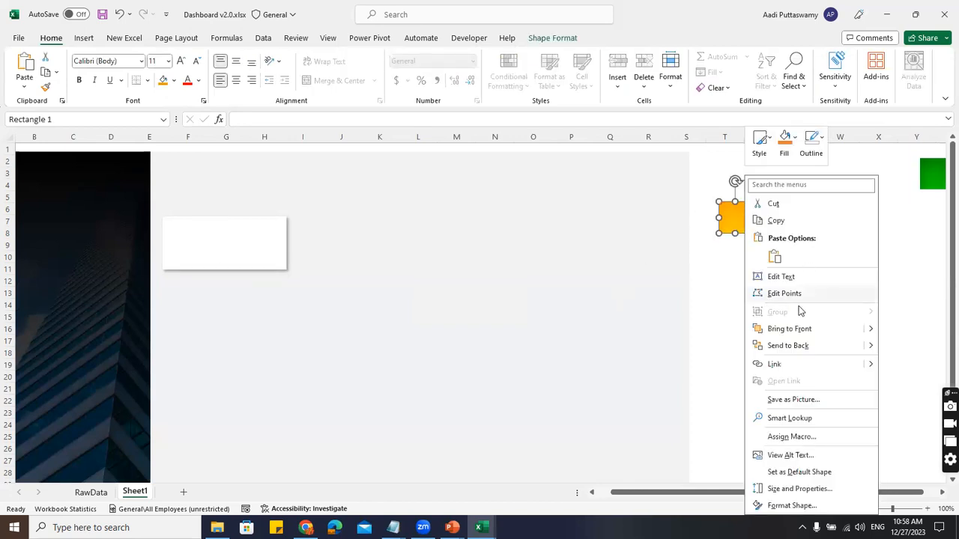
pyautogui.click(789, 329)
pyautogui.moveTo(726, 209); pyautogui.dragTo(182, 209)
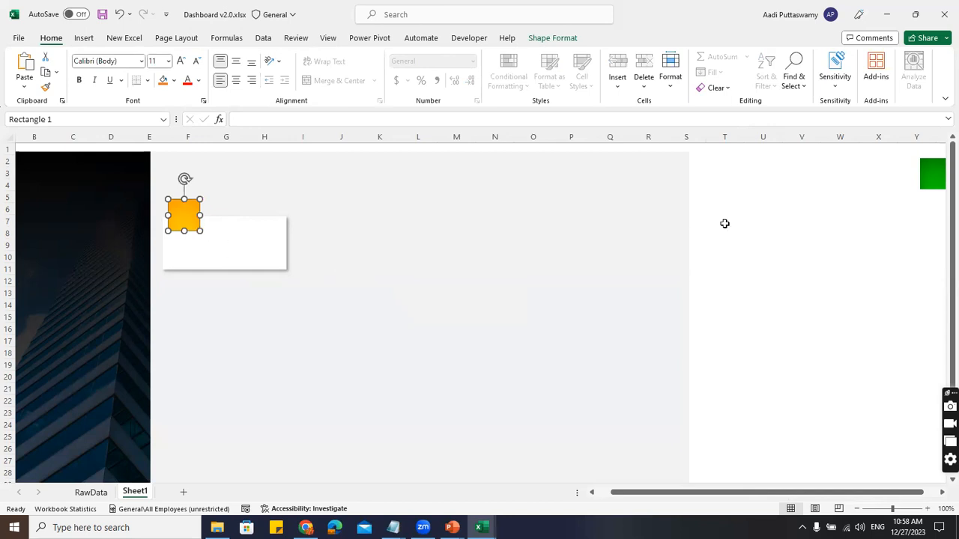
pyautogui.click(753, 233)
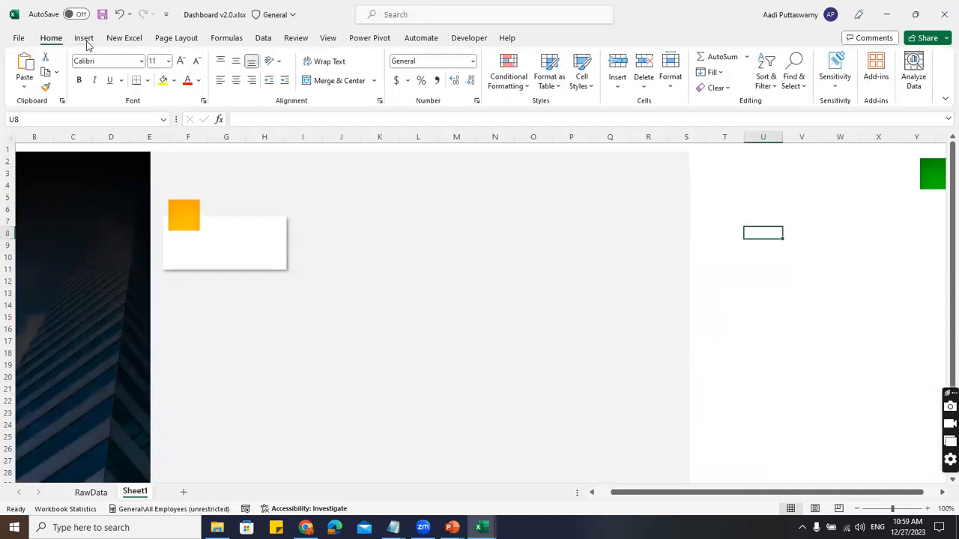
# - Draw a horizontal line about 4.34 cm long across the white card below the orange square and make it light grey
pyautogui.click(84, 37)
pyautogui.click(187, 57)
pyautogui.click(184, 90)
pyautogui.moveTo(716, 182)
pyautogui.mouseDown()
pyautogui.moveTo(831, 181)
pyautogui.moveTo(323, 351)
pyautogui.moveTo(232, 252)
pyautogui.moveTo(268, 252)
pyautogui.moveTo(237, 252)
pyautogui.mouseUp()
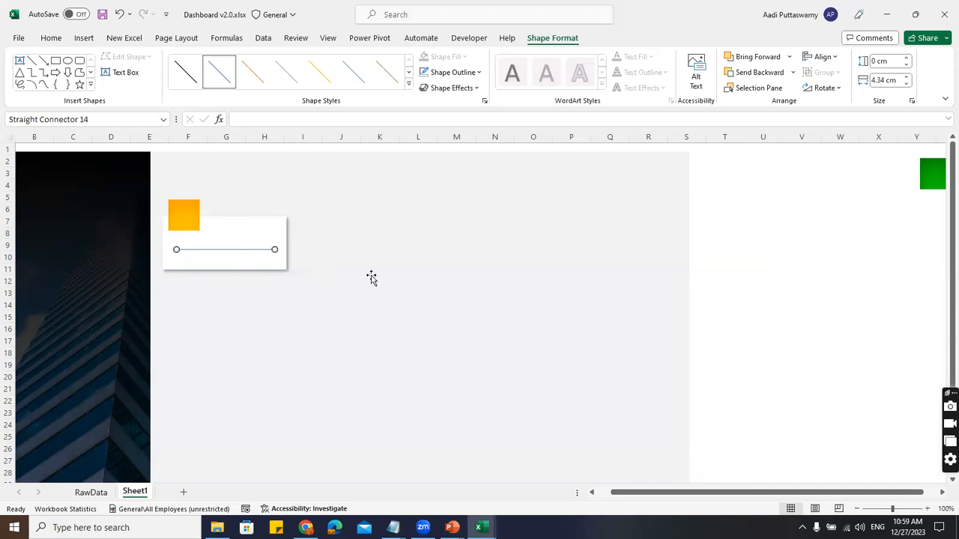
pyautogui.click(480, 71)
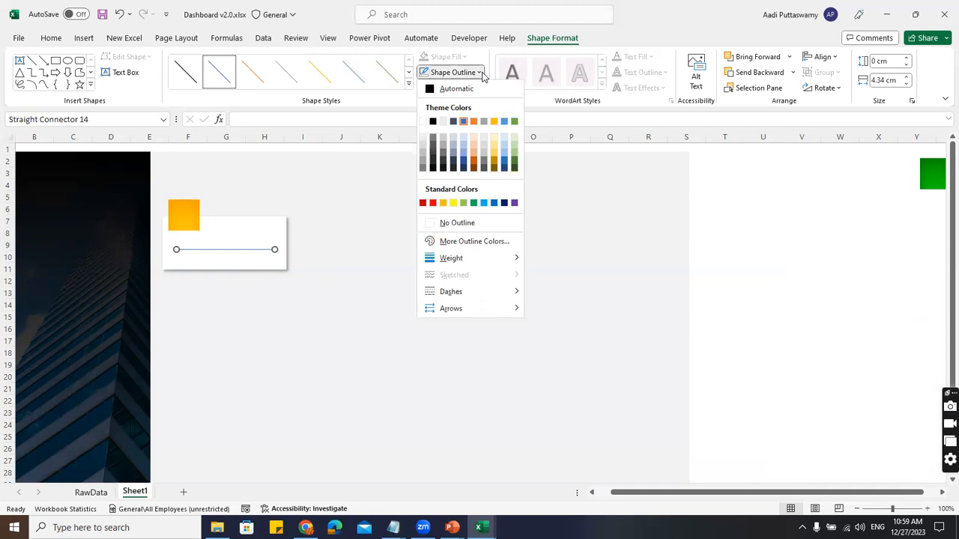
pyautogui.click(422, 152)
pyautogui.click(766, 265)
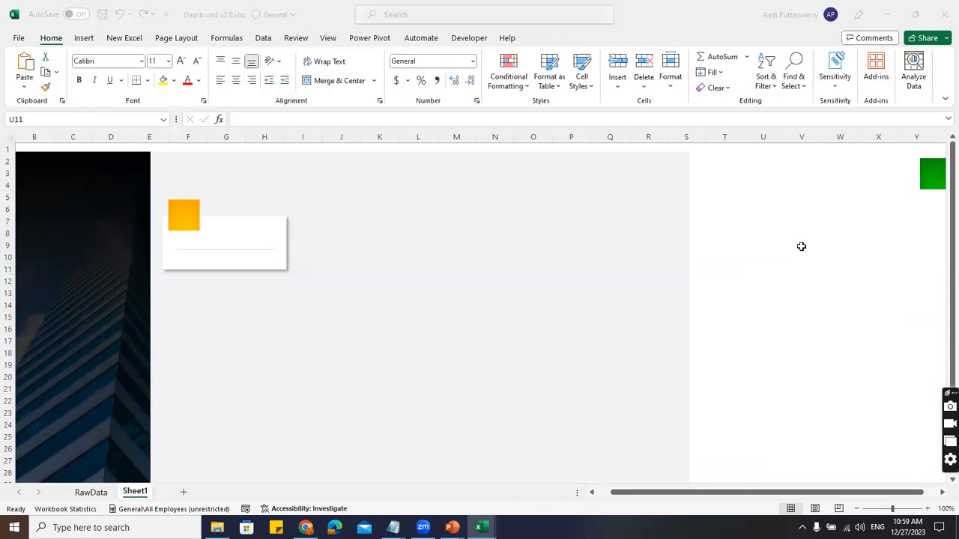
# - Insert a text box containing 1234 and place it on the white card above the grey line
pyautogui.click(838, 231)
pyautogui.click(84, 39)
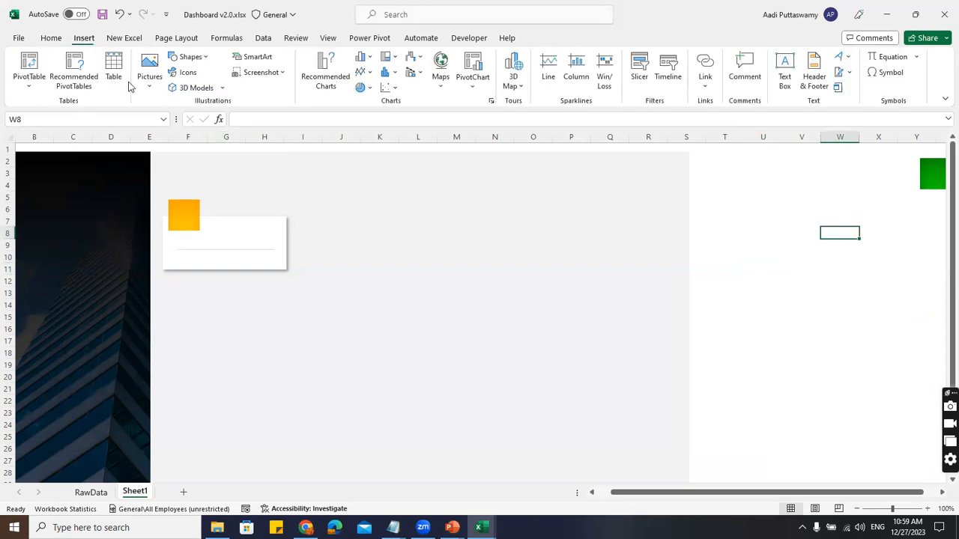
pyautogui.click(209, 60)
pyautogui.click(171, 83)
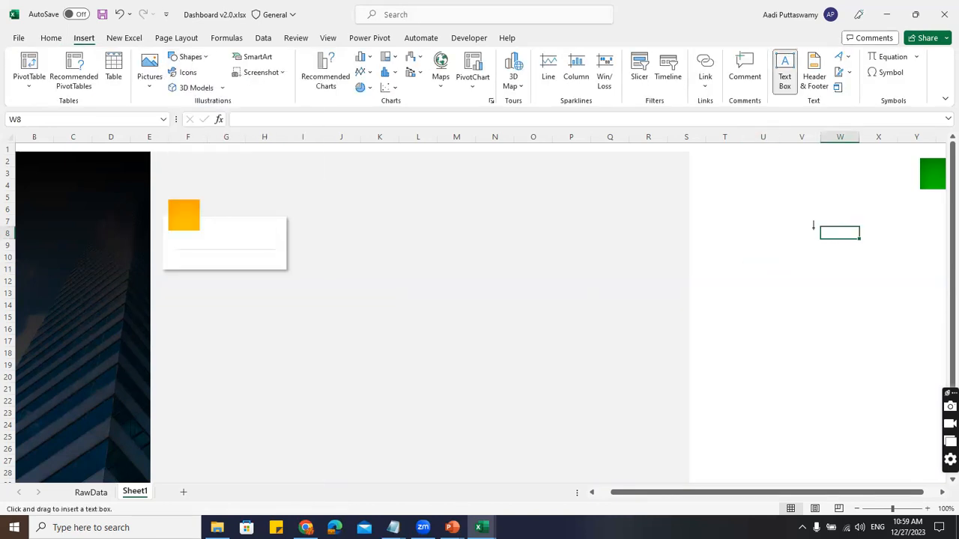
pyautogui.click(719, 187)
pyautogui.write('1234')
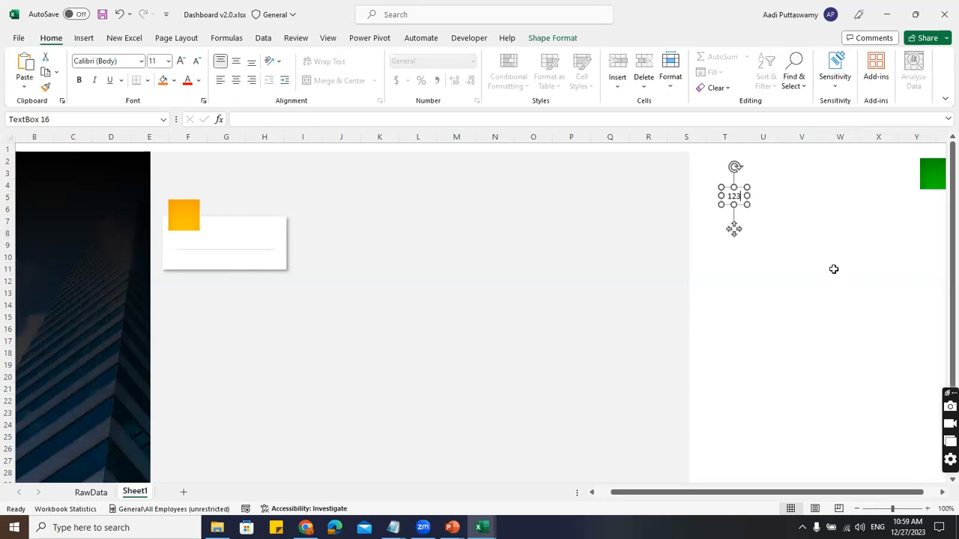
pyautogui.moveTo(741, 191); pyautogui.dragTo(235, 228)
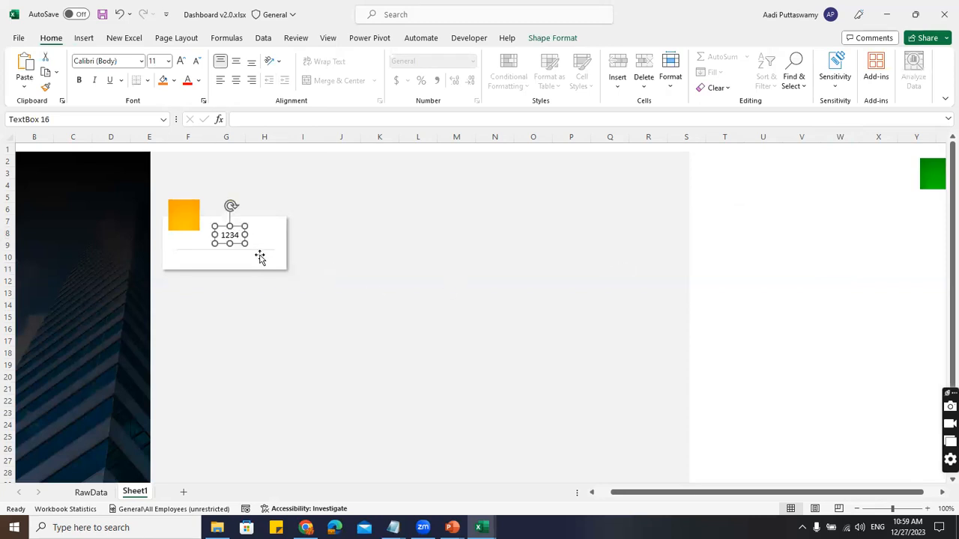
# - Set the font of the 1234 text box to Arial at size 20
pyautogui.click(90, 63)
pyautogui.write('Arial')
pyautogui.press('Return')
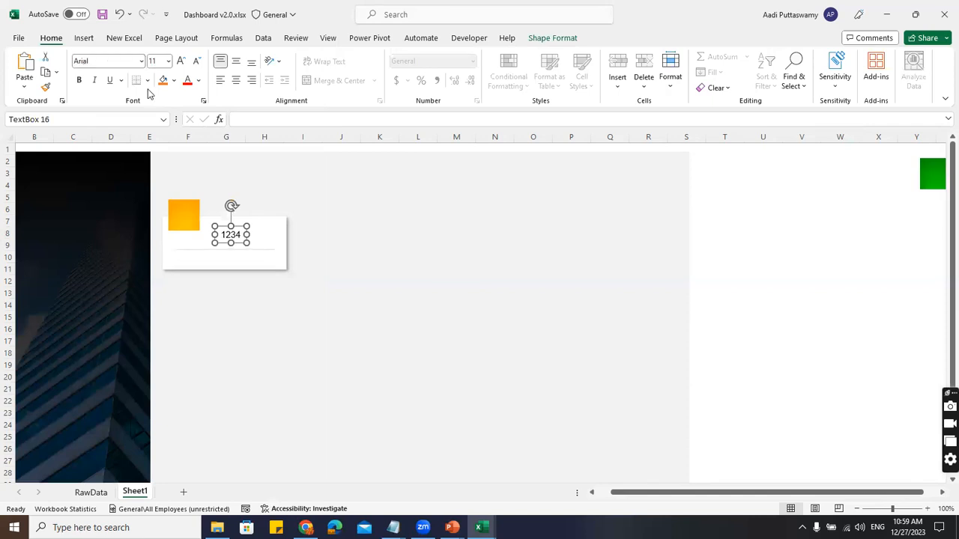
pyautogui.click(156, 63)
pyautogui.write('20')
pyautogui.press('Return')
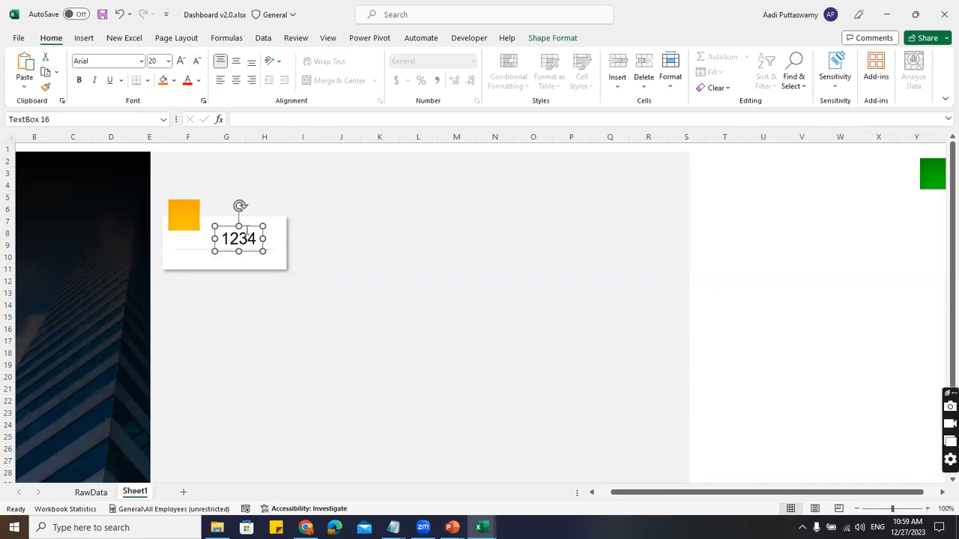
# - Centre the 1234 text horizontally and vertically, make it bold, and reposition its box just above the grey line
pyautogui.moveTo(248, 222); pyautogui.dragTo(243, 220)
pyautogui.moveTo(237, 220); pyautogui.dragTo(239, 220)
pyautogui.click(236, 63)
pyautogui.moveTo(243, 222); pyautogui.dragTo(242, 224)
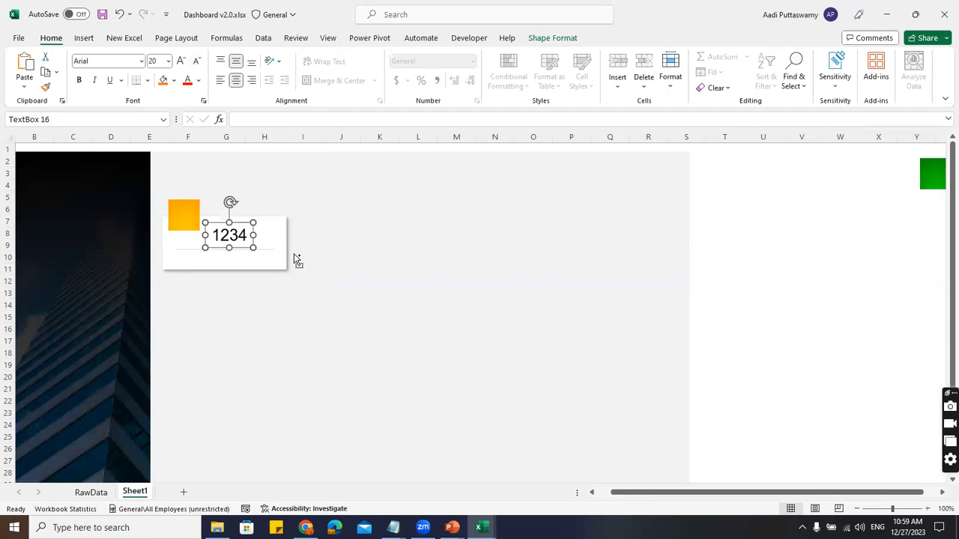
pyautogui.click(783, 233)
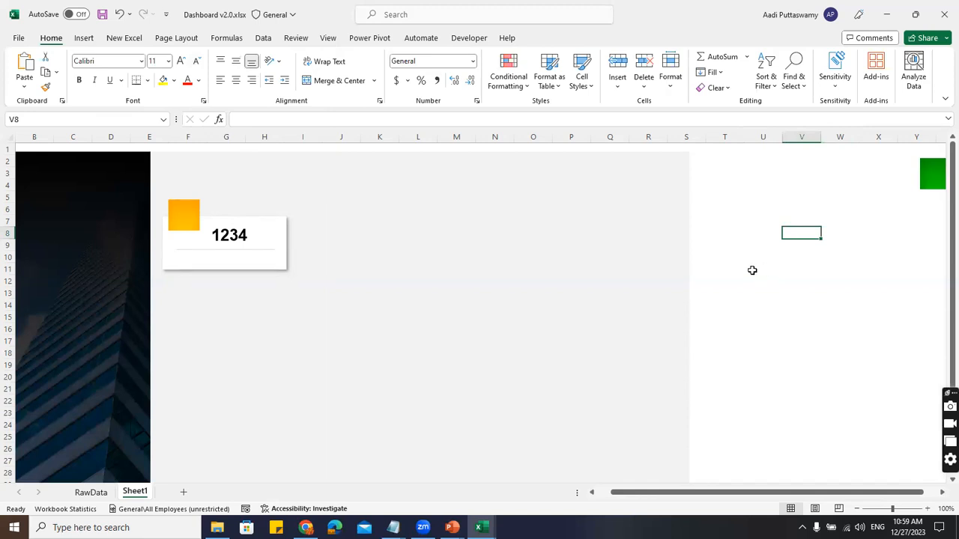
# - Duplicate the 1234 text box below the grey line and replace the copy's text with Total Sales
pyautogui.click(237, 236)
pyautogui.moveTo(239, 243); pyautogui.dragTo(239, 274)
pyautogui.hotkey('ctrl', 'a')
pyautogui.write('Total Sales')
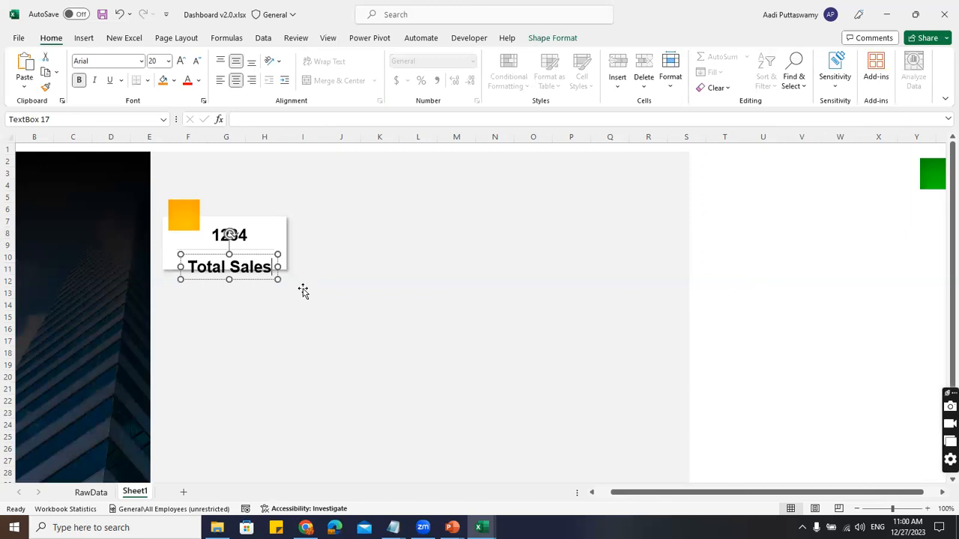
# - Set the font size of the Total Sales label to 14
pyautogui.click(158, 63)
pyautogui.write('14')
pyautogui.press('Return')
pyautogui.press('Escape')
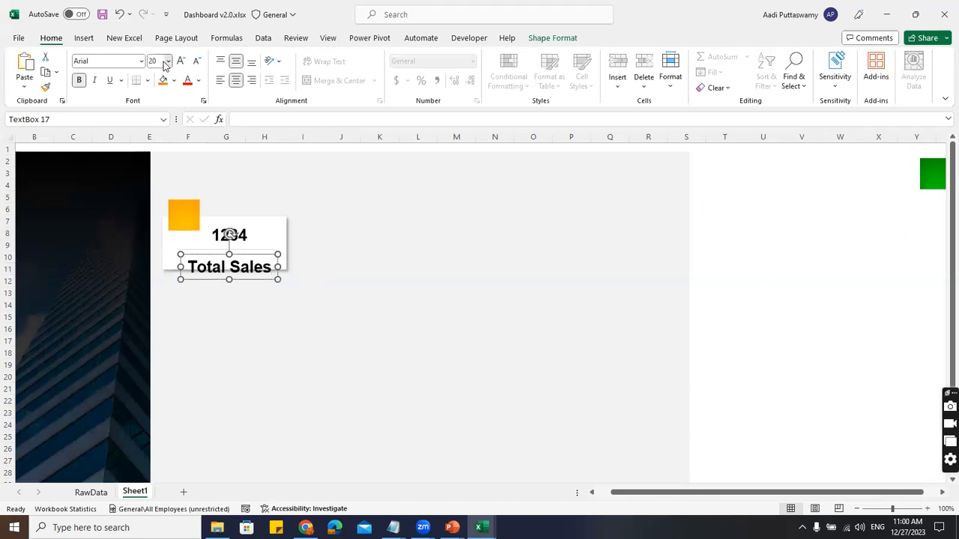
pyautogui.click(168, 60)
pyautogui.write('1234')
pyautogui.press('Return')
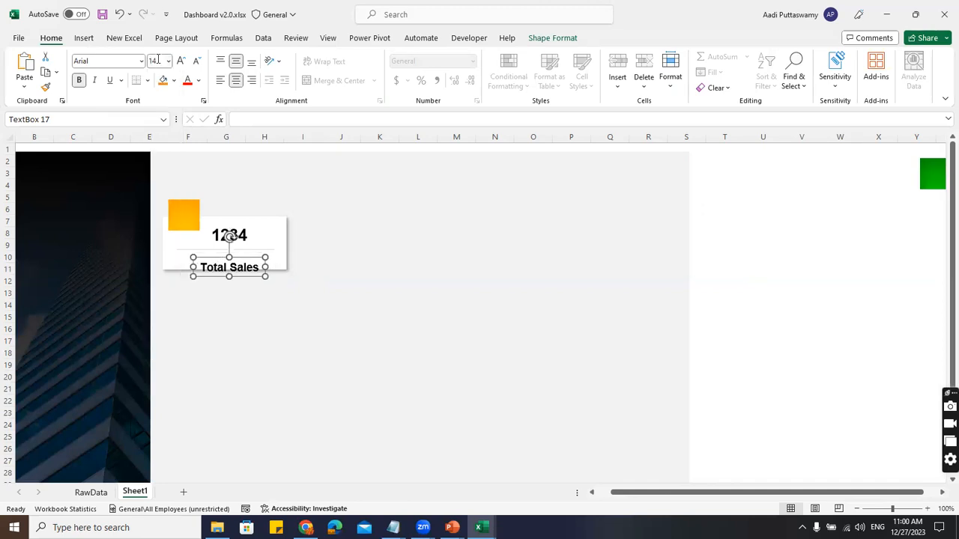
# - Remove bold from the Total Sales label and position it just below the grey line inside the card
pyautogui.moveTo(246, 260); pyautogui.dragTo(244, 251)
pyautogui.hotkey('ctrl', 'b')
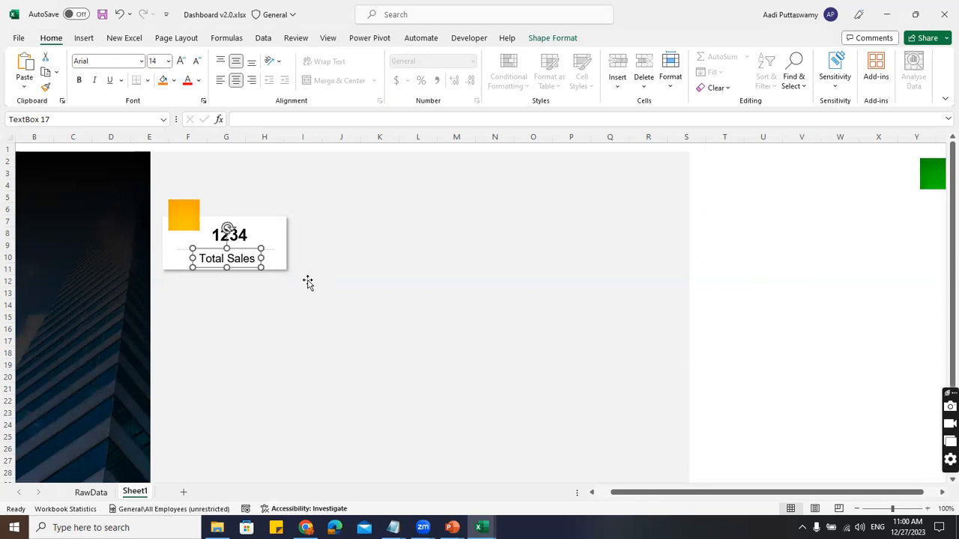
pyautogui.press('Down')
pyautogui.press('Down')
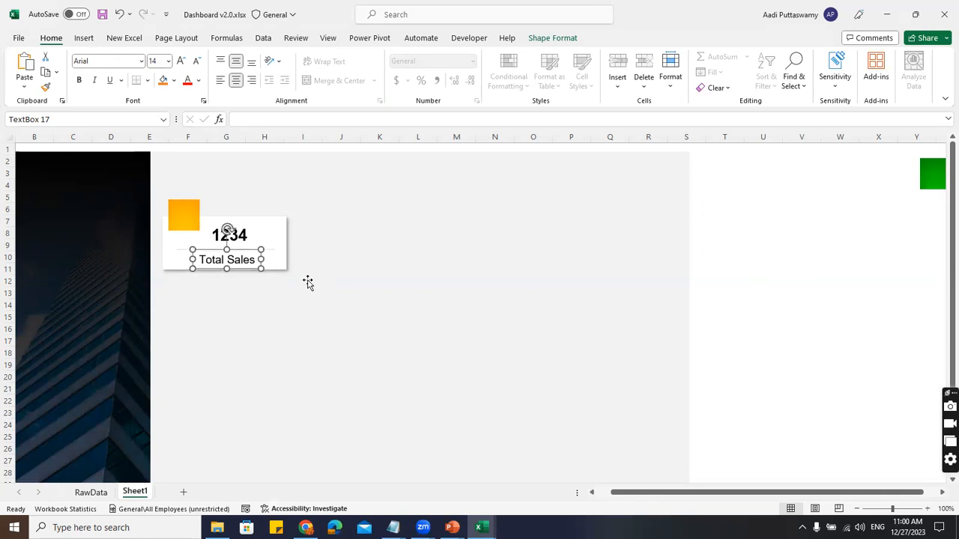
# - Colour the Total Sales label light grey and deselect it
pyautogui.click(198, 80)
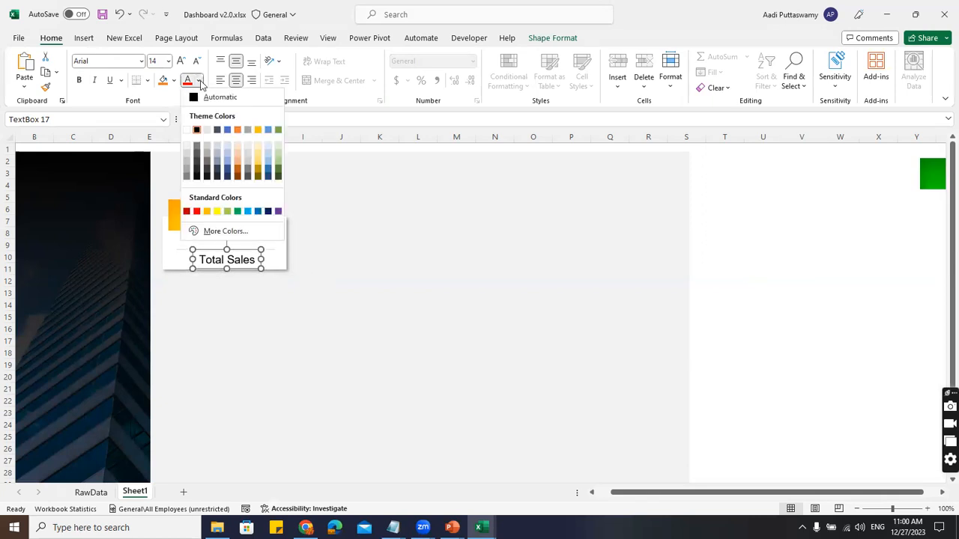
pyautogui.click(187, 165)
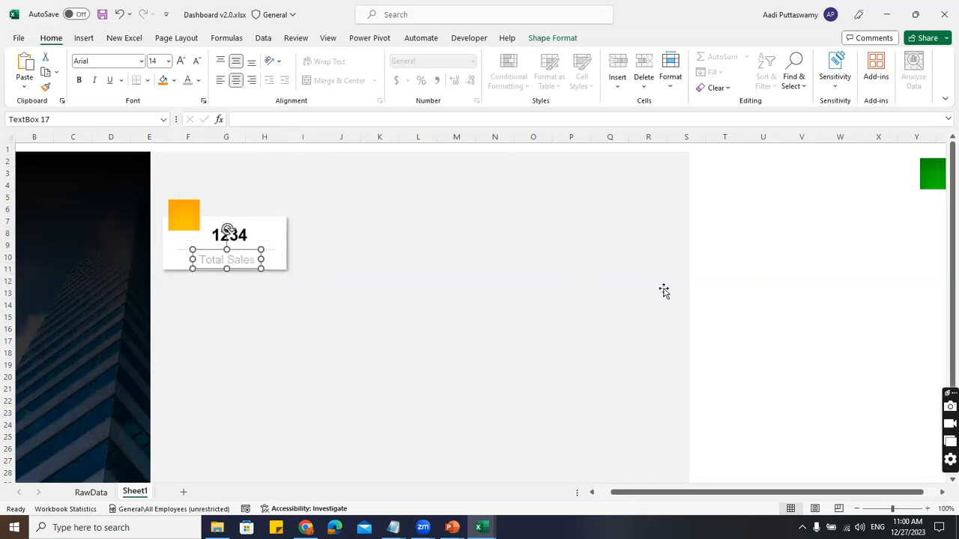
pyautogui.click(757, 248)
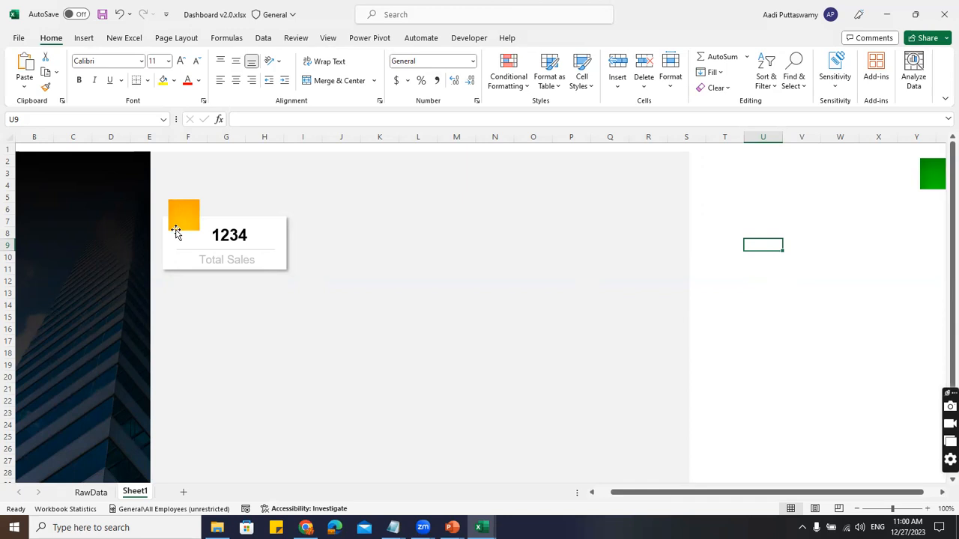
# - Check the reference dashboard, then duplicate the whole Total Sales card three times to form a row of four across the grey panel
pyautogui.hotkey('alt', 'Tab')
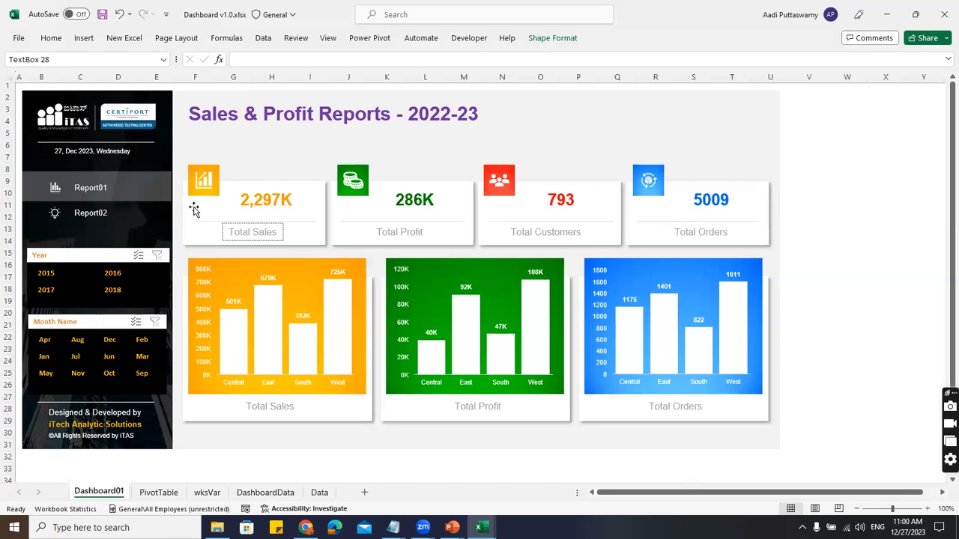
pyautogui.hotkey('alt', 'Tab')
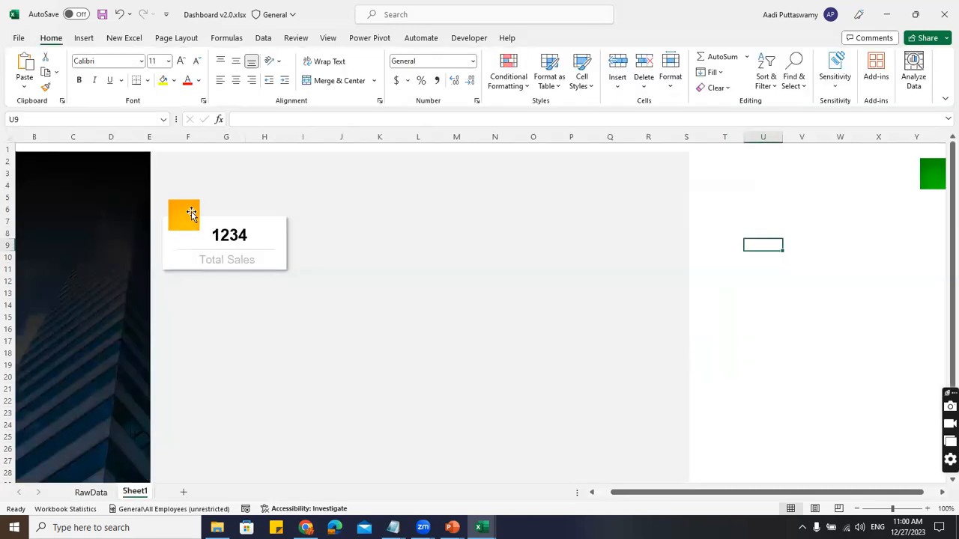
pyautogui.click(192, 213)
pyautogui.keyDown('ctrl'); pyautogui.click(247, 219); pyautogui.keyUp('ctrl')
pyautogui.keyDown('ctrl'); pyautogui.click(232, 234); pyautogui.keyUp('ctrl')
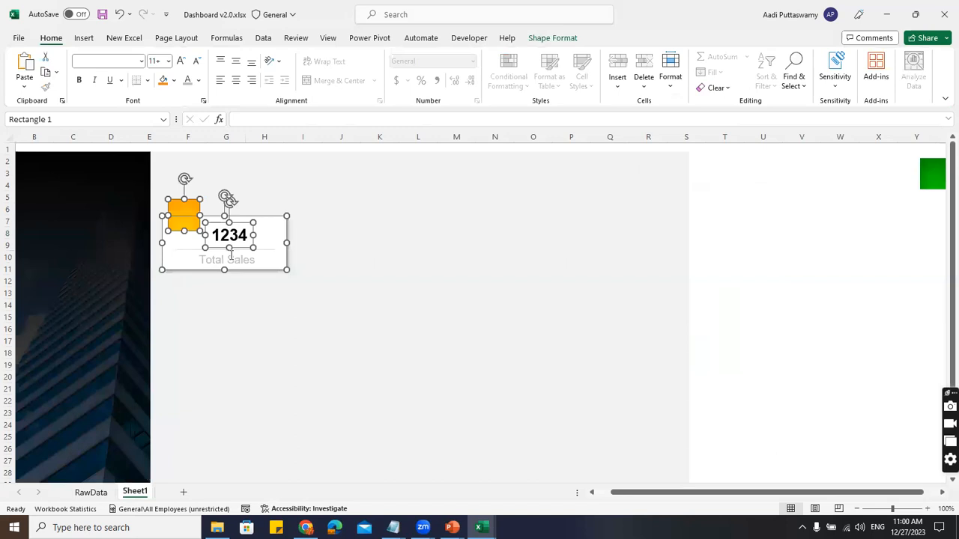
pyautogui.keyDown('ctrl'); pyautogui.click(230, 256); pyautogui.keyUp('ctrl')
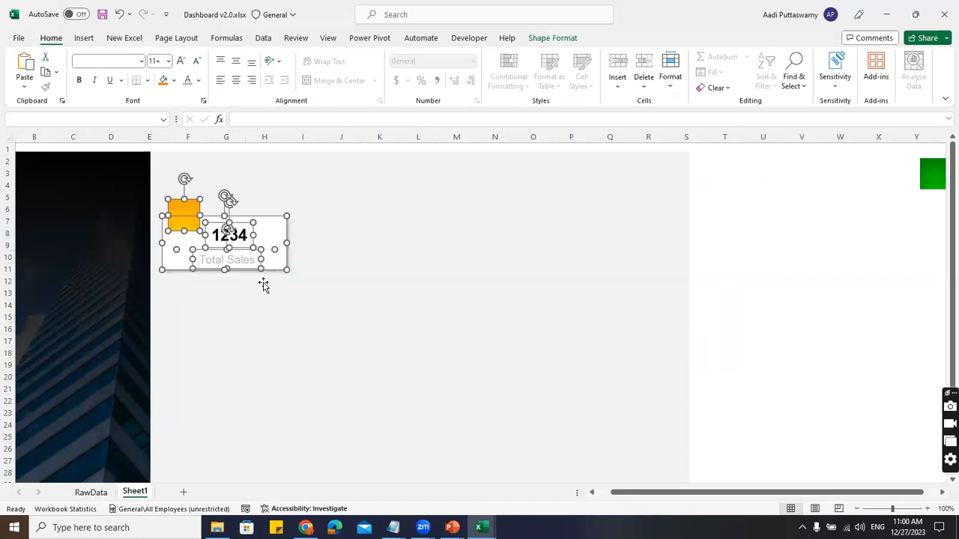
pyautogui.moveTo(268, 234); pyautogui.dragTo(660, 245)
pyautogui.click(838, 257)
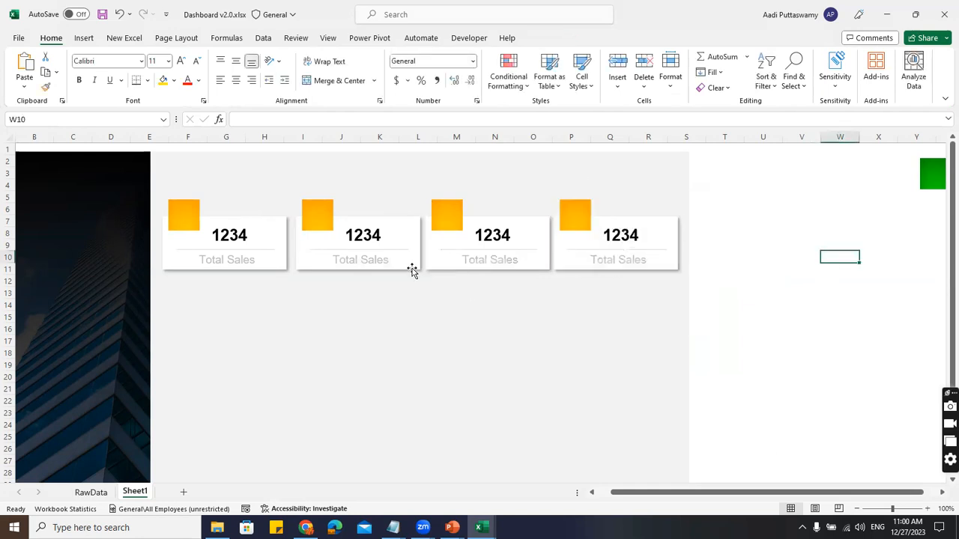
pyautogui.click(324, 212)
pyautogui.keyDown('shift'); pyautogui.click(391, 221); pyautogui.keyUp('shift')
pyautogui.click(792, 223)
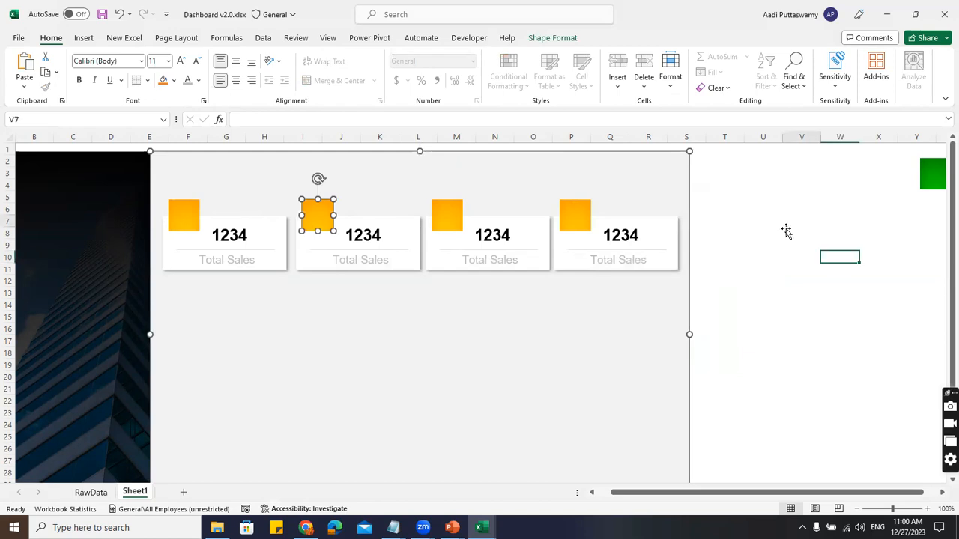
# - Select all parts of the fourth card and nudge it slightly right to widen the gap beside the third card
pyautogui.click(570, 209)
pyautogui.keyDown('shift'); pyautogui.click(622, 229); pyautogui.keyUp('shift')
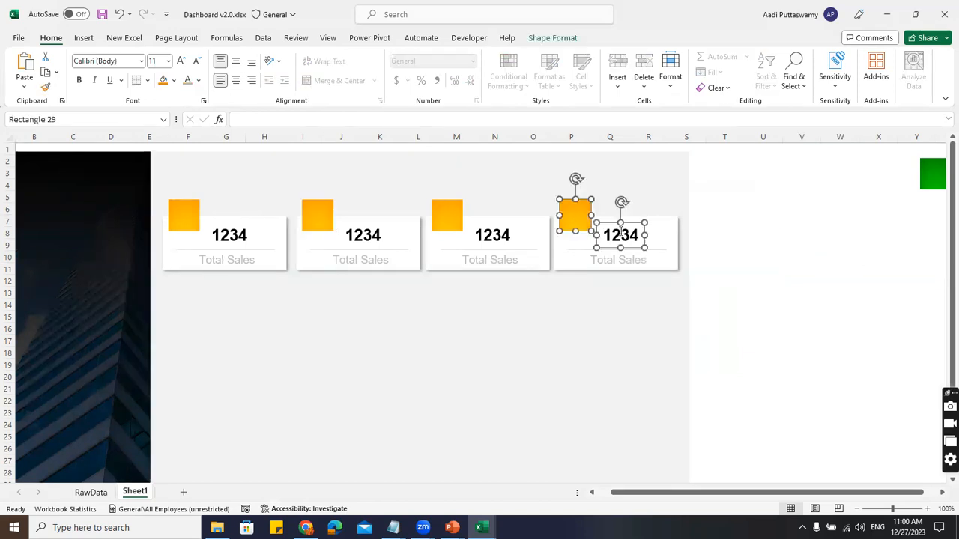
pyautogui.keyDown('shift'); pyautogui.click(654, 248); pyautogui.keyUp('shift')
pyautogui.keyDown('shift'); pyautogui.click(645, 260); pyautogui.keyUp('shift')
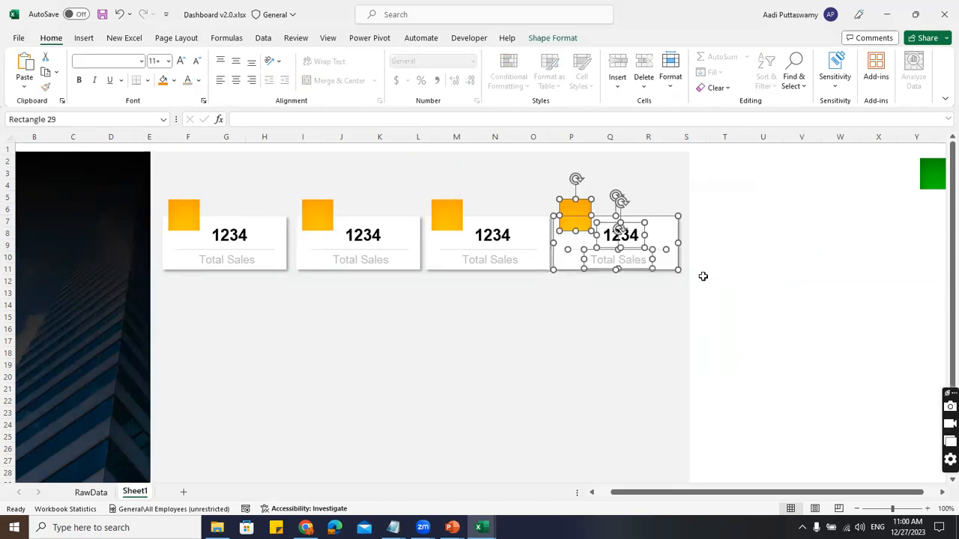
pyautogui.press('Right')
pyautogui.press('Right')
pyautogui.press('Right')
pyautogui.press('Right')
pyautogui.press('Right')
pyautogui.press('Right')
pyautogui.press('Right')
pyautogui.press('Right')
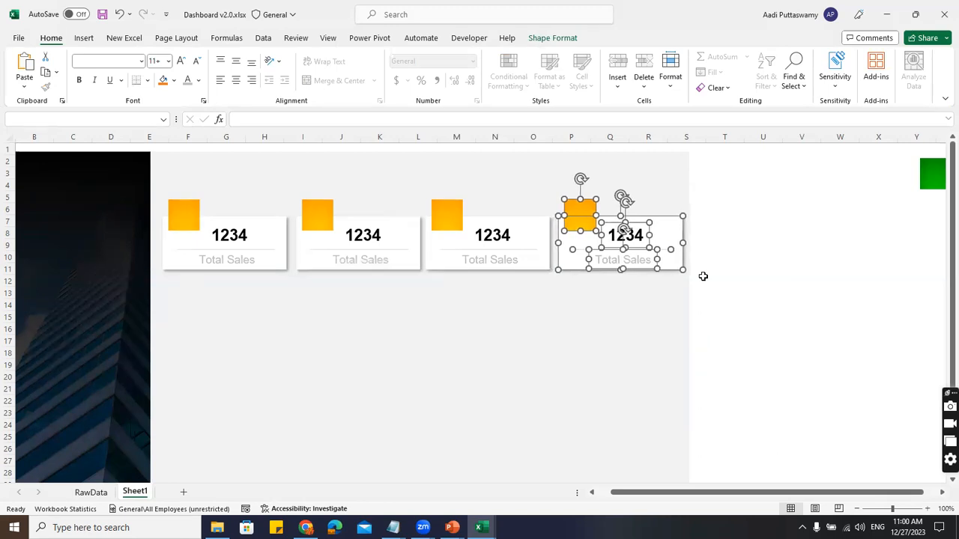
pyautogui.press('Escape')
# - Select all parts of the third card and nudge it slightly right to even out the spacing between cards
pyautogui.click(446, 214)
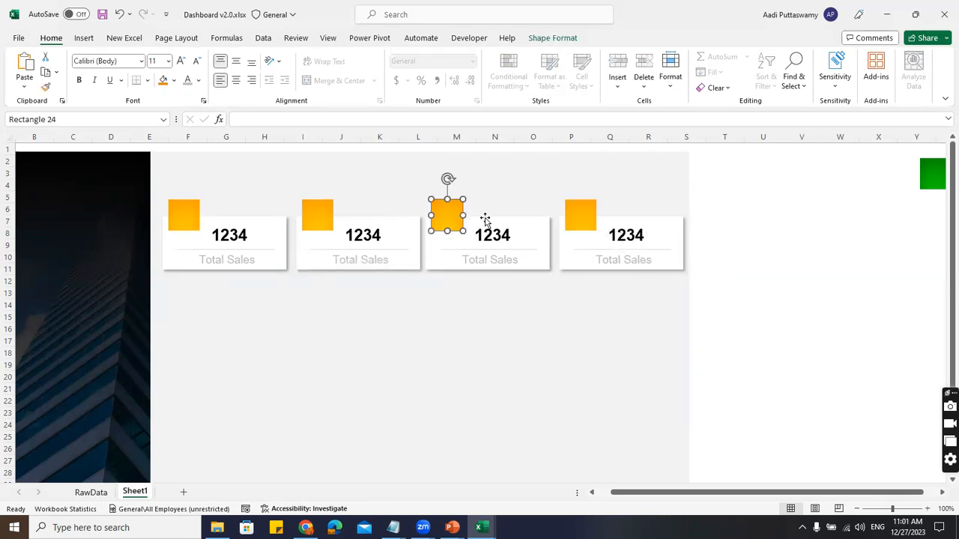
pyautogui.keyDown('shift'); pyautogui.click(488, 235); pyautogui.keyUp('shift')
pyautogui.keyDown('shift'); pyautogui.click(489, 233); pyautogui.keyUp('shift')
pyautogui.keyDown('shift'); pyautogui.click(479, 259); pyautogui.keyUp('shift')
pyautogui.keyDown('shift'); pyautogui.click(447, 249); pyautogui.keyUp('shift')
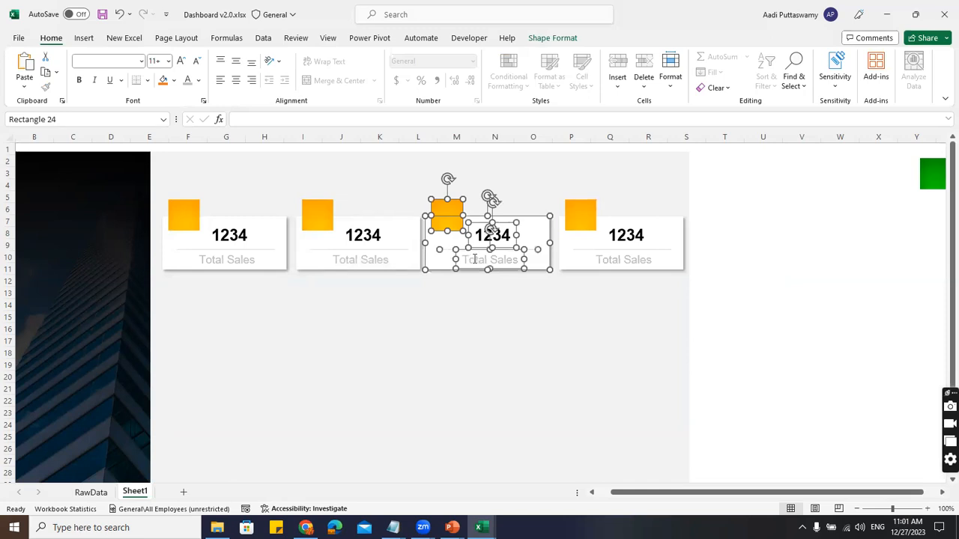
pyautogui.press('Right')
pyautogui.press('Right')
pyautogui.press('Right')
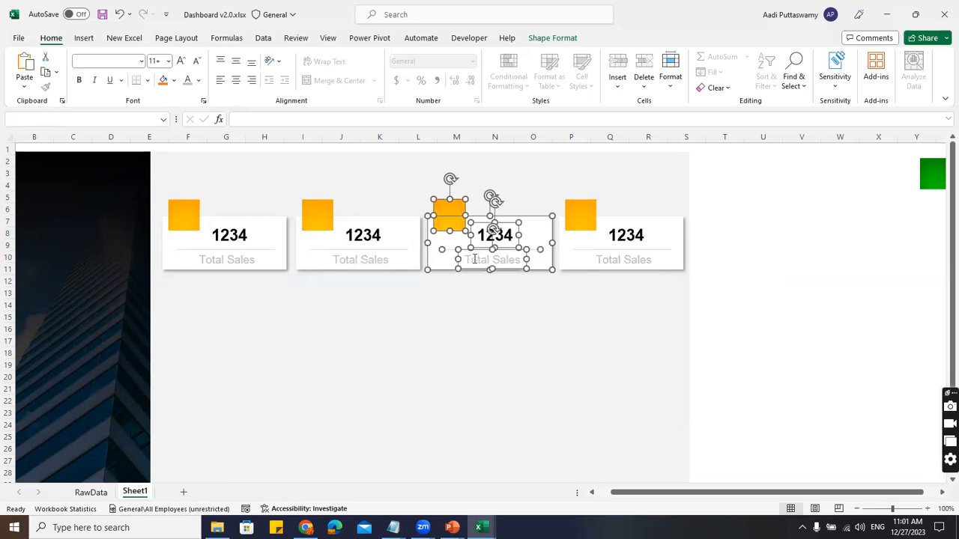
pyautogui.press('Right')
pyautogui.press('Right')
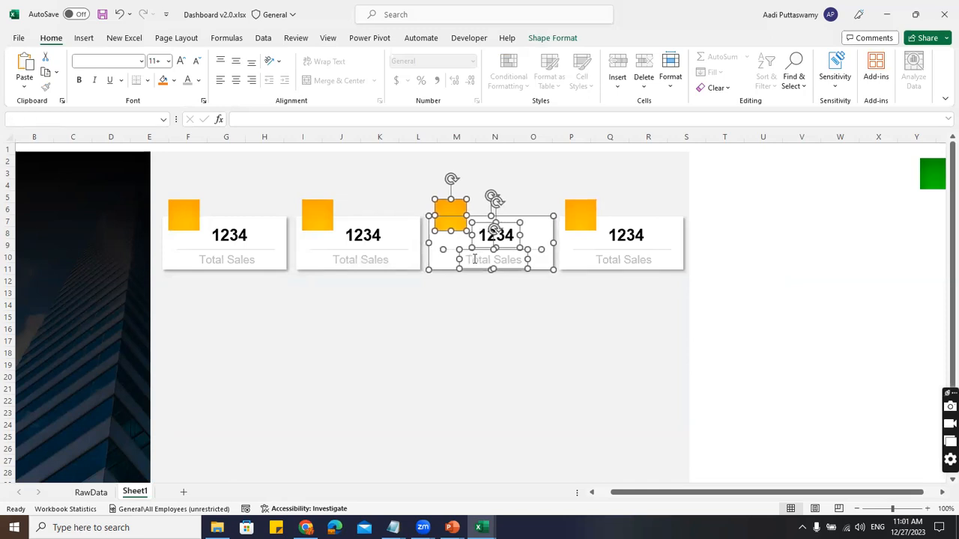
pyautogui.press('Escape')
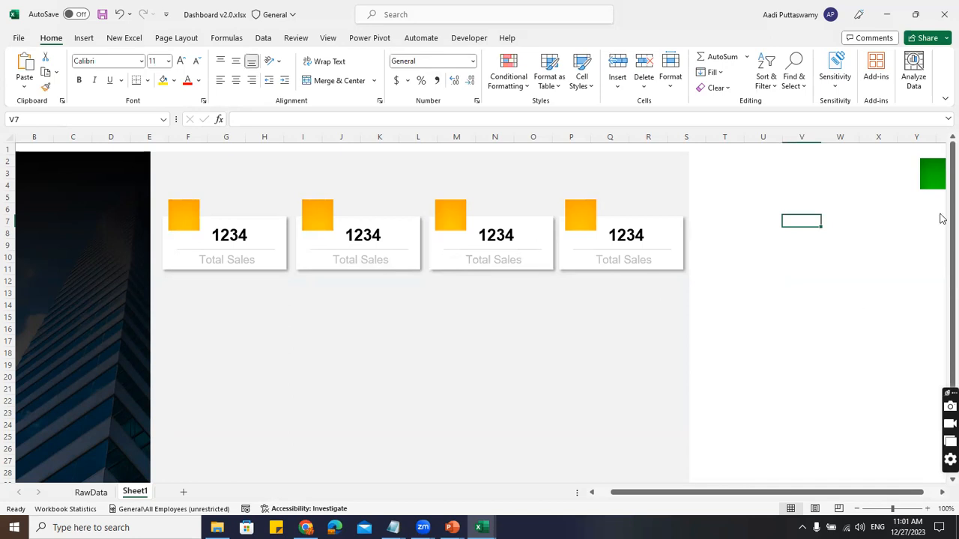
# - Move the spare green, red and blue squares closer to the right edge of the grey panel
pyautogui.moveTo(904, 492); pyautogui.dragTo(917, 492)
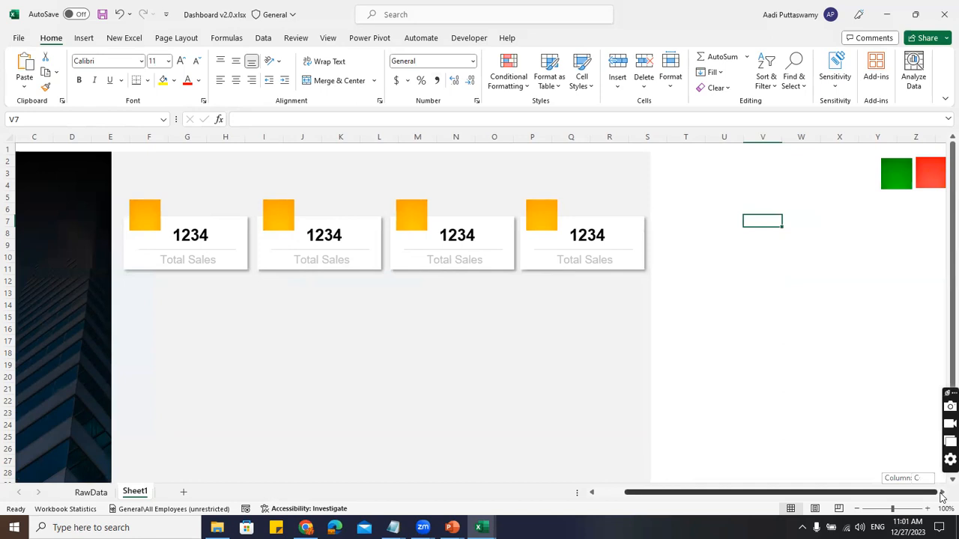
pyautogui.moveTo(899, 182); pyautogui.dragTo(765, 182)
pyautogui.moveTo(930, 173); pyautogui.dragTo(771, 220)
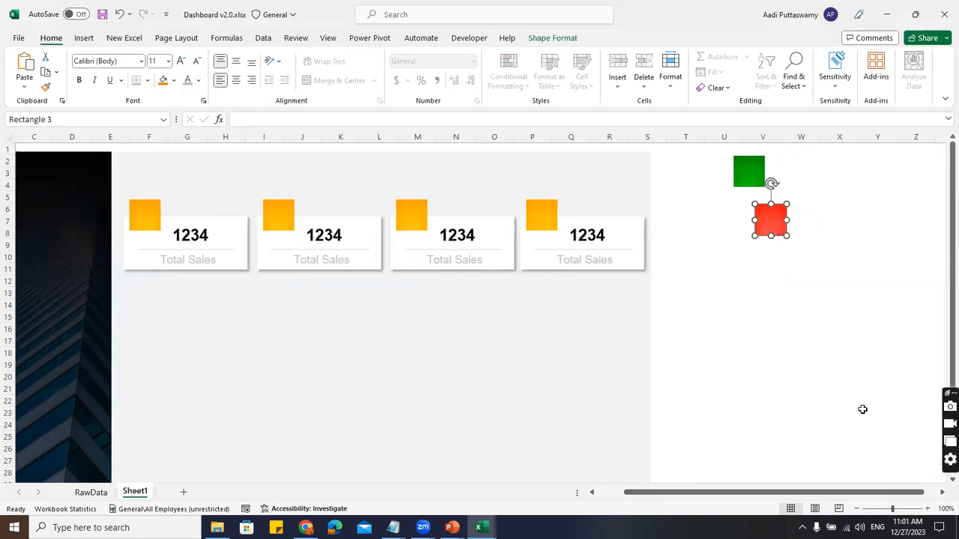
pyautogui.moveTo(921, 492); pyautogui.dragTo(942, 494)
pyautogui.moveTo(927, 173); pyautogui.dragTo(796, 326)
pyautogui.click(835, 159)
# - Copy the green square's formatting onto the orange square of the second card
pyautogui.click(710, 172)
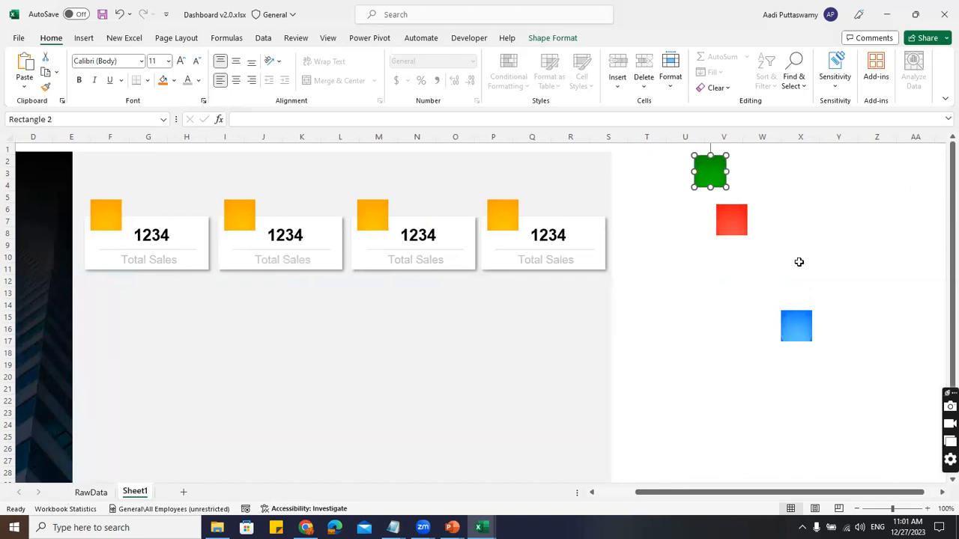
pyautogui.click(246, 214)
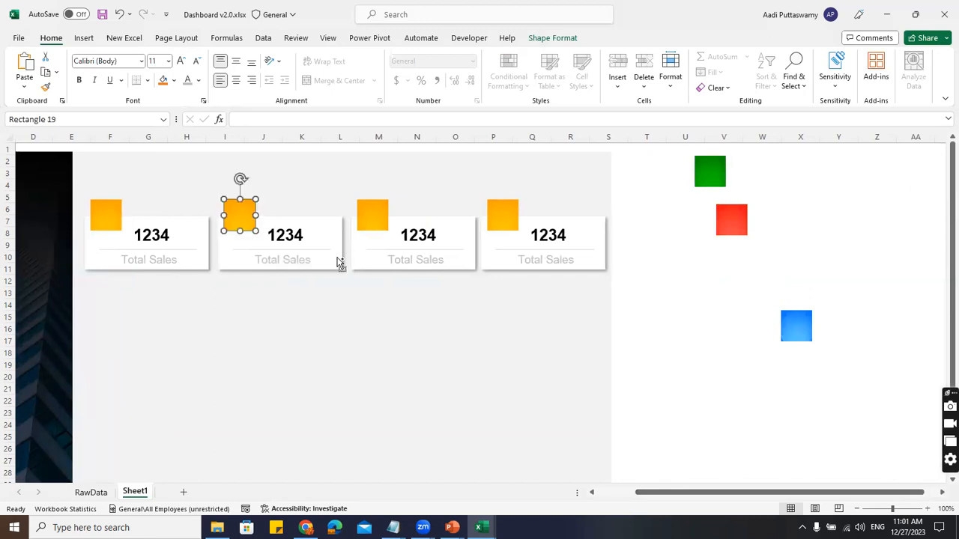
pyautogui.hotkey('ctrl', 'shift', 'v')
pyautogui.click(808, 183)
# - Copy the red square's formatting onto the third card's icon square and the blue square's formatting onto the fourth card's
pyautogui.click(730, 224)
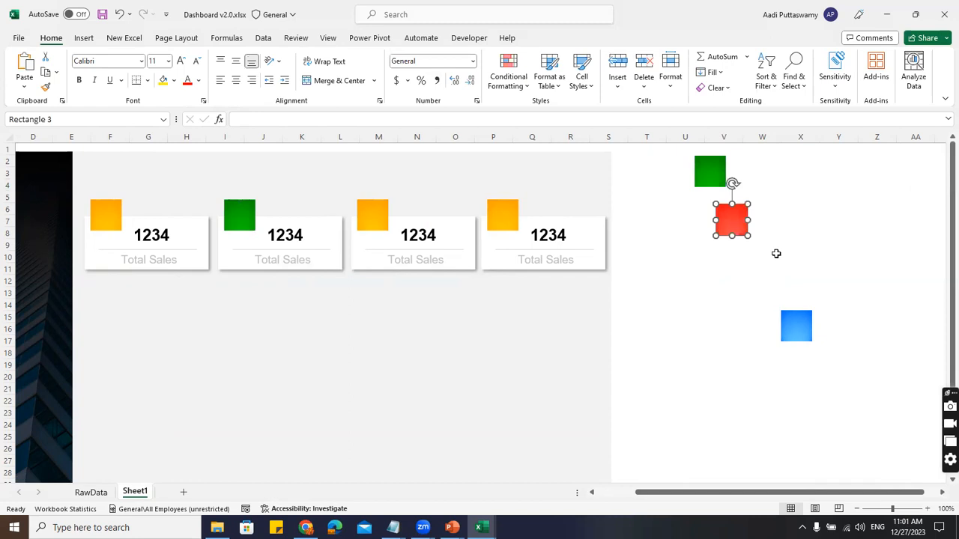
pyautogui.click(372, 212)
pyautogui.hotkey('ctrl', 'shift', 'v')
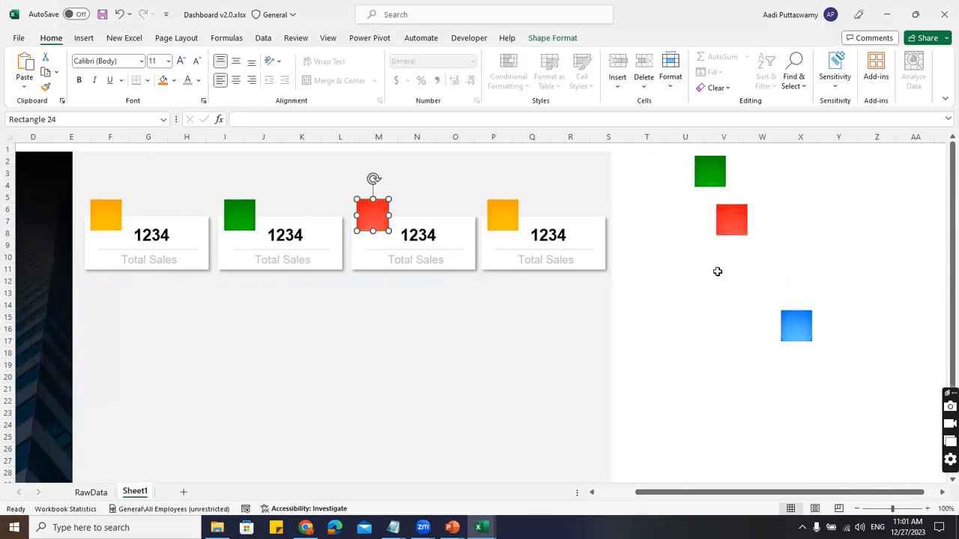
pyautogui.click(798, 332)
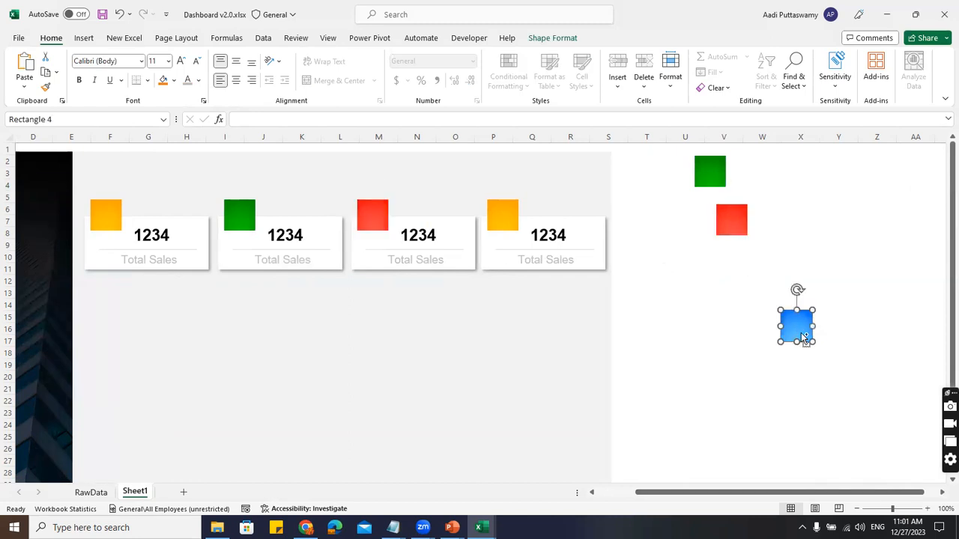
pyautogui.click(500, 211)
pyautogui.hotkey('ctrl', 'shift', 'v')
pyautogui.click(843, 196)
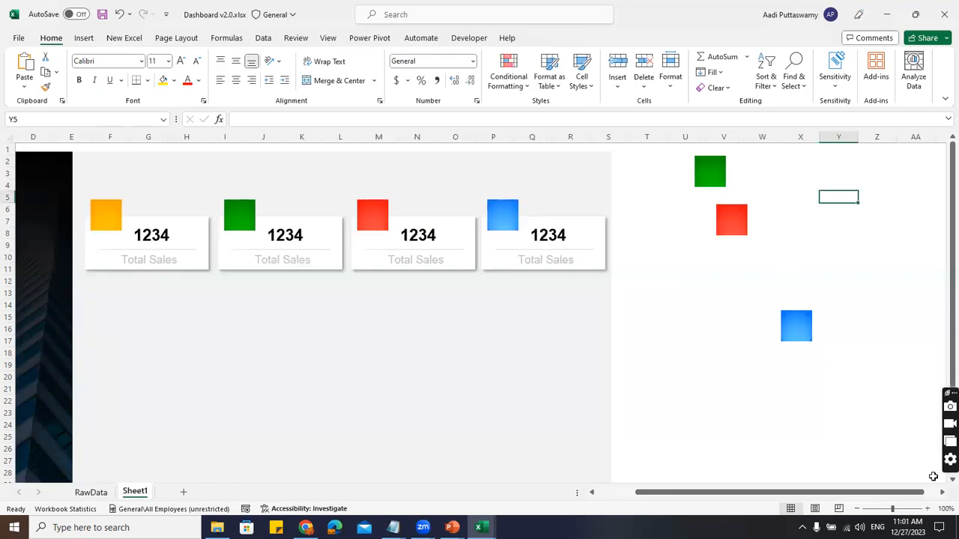
# - Change the label of the second KPI card, with the green square, to "Total Profit"
pyautogui.moveTo(914, 498); pyautogui.dragTo(911, 497)
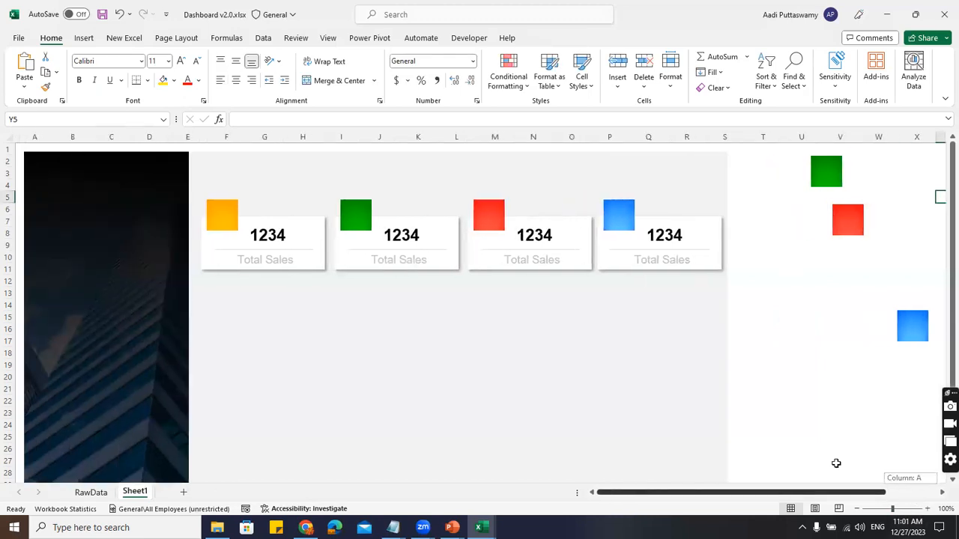
pyautogui.click(839, 352)
pyautogui.scroll(-2, 768, 341)
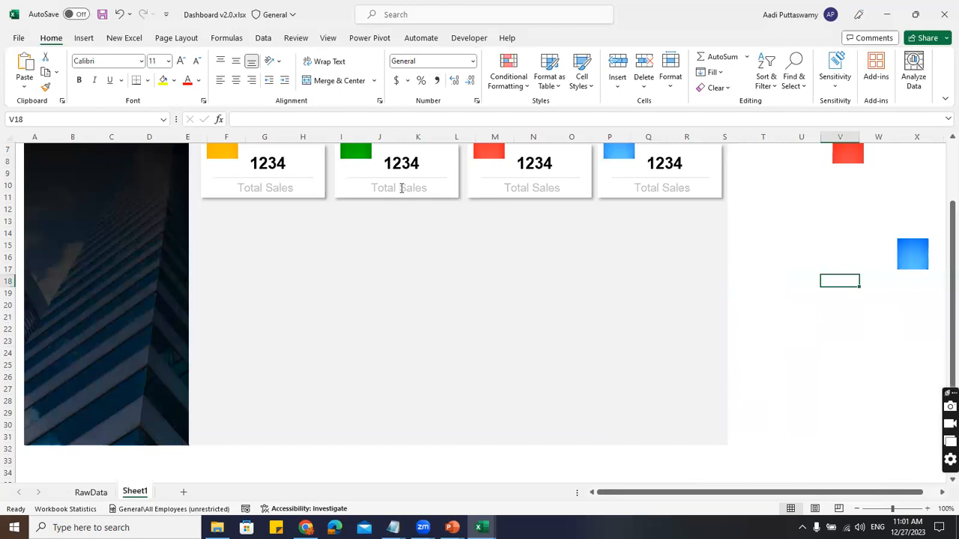
pyautogui.click(400, 188)
pyautogui.write('ProfitSales')
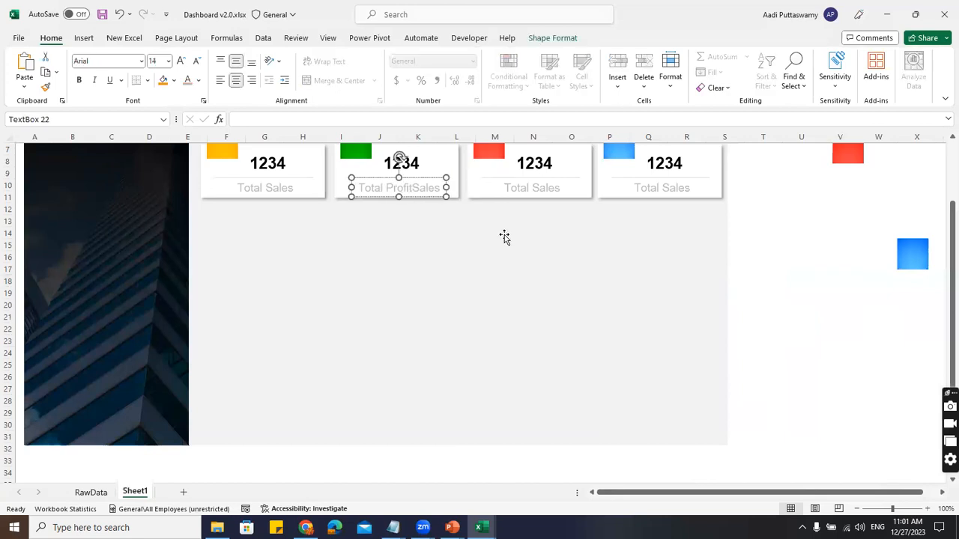
pyautogui.press('Delete')
pyautogui.press('Delete')
pyautogui.press('Delete')
pyautogui.press('Delete')
pyautogui.press('Delete')
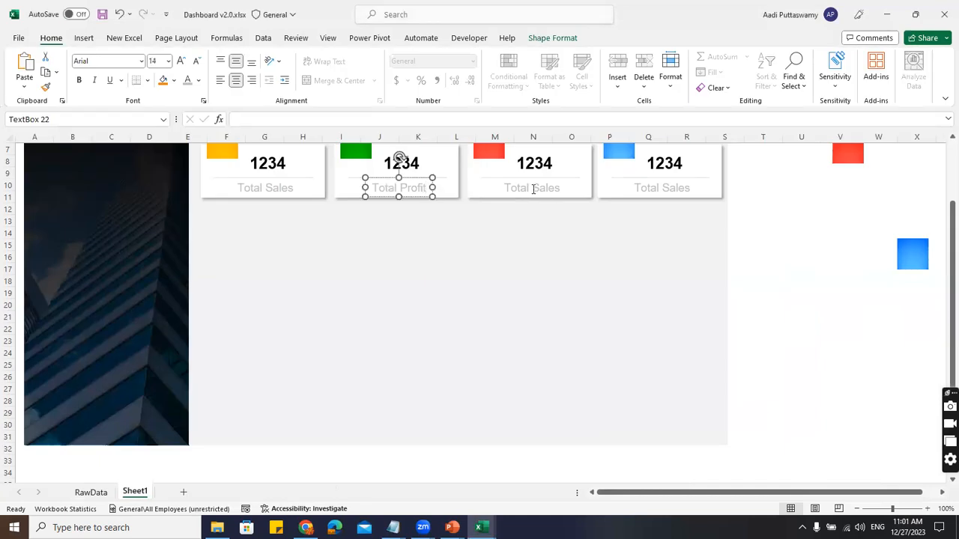
# - Change the label of the third KPI card, with the red square, to "Total Customers"
pyautogui.click(533, 188)
pyautogui.press('Delete')
pyautogui.press('Delete')
pyautogui.press('Delete')
pyautogui.press('Delete')
pyautogui.press('Delete')
pyautogui.write('Cusomers')
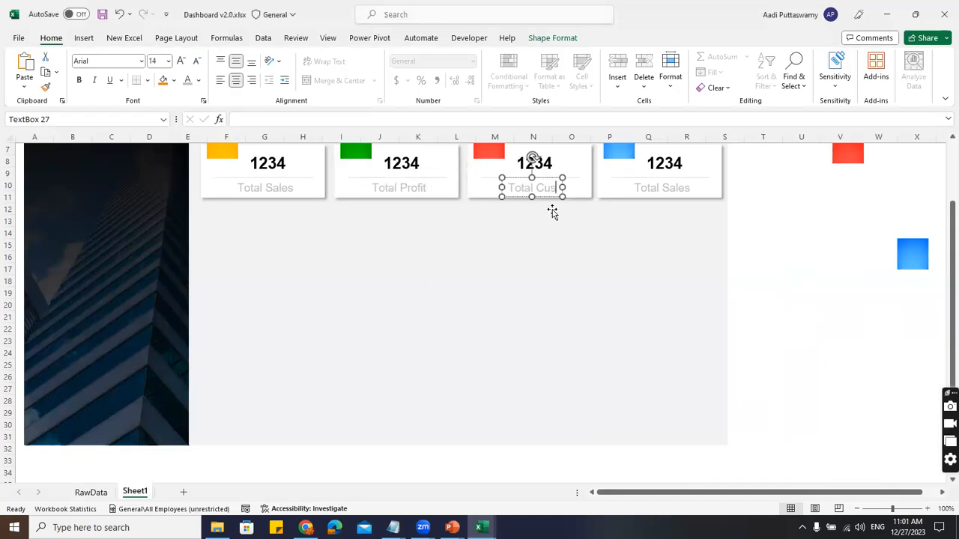
pyautogui.press('BackSpace')
pyautogui.press('BackSpace')
pyautogui.press('BackSpace')
pyautogui.press('BackSpace')
pyautogui.press('BackSpace')
pyautogui.write('tomers')
# - Change the label of the fourth KPI card, with the blue square, to "Total Orders"
pyautogui.click(655, 180)
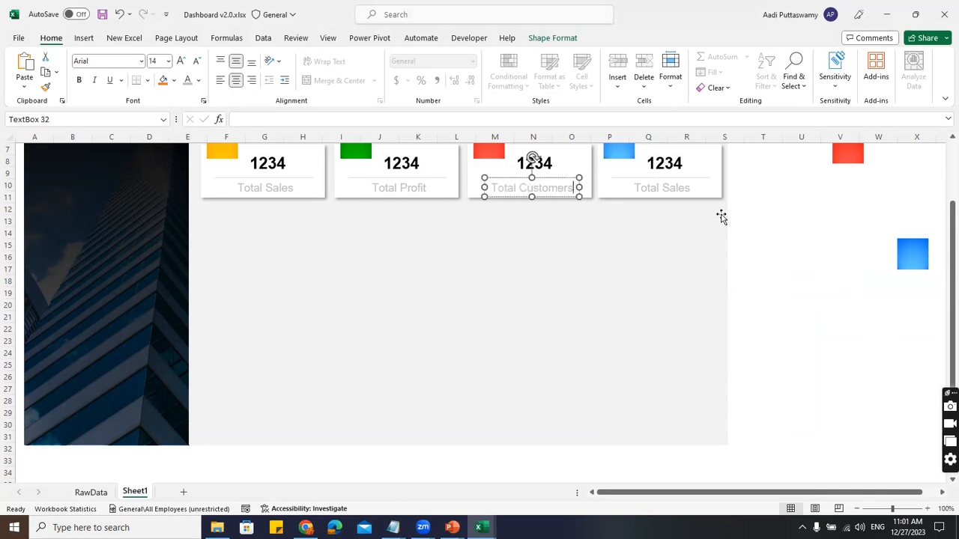
pyautogui.press('Delete')
pyautogui.press('Delete')
pyautogui.press('Delete')
pyautogui.press('Delete')
pyautogui.press('Delete')
pyautogui.press('Delete')
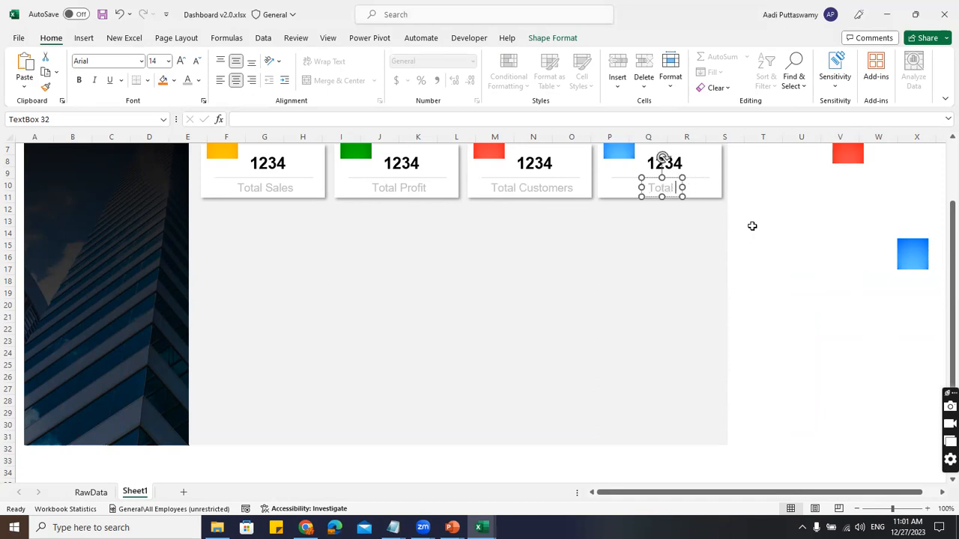
pyautogui.write('Orders')
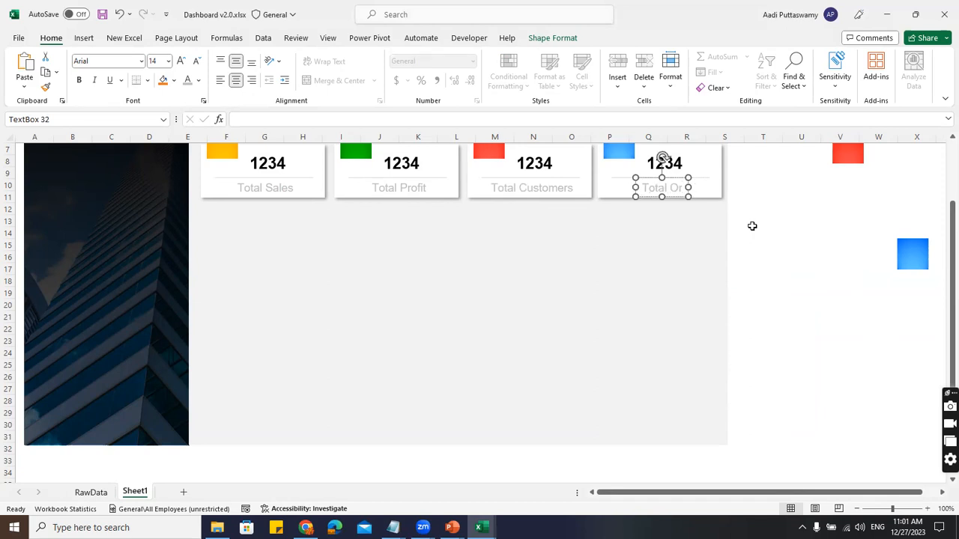
pyautogui.click(782, 234)
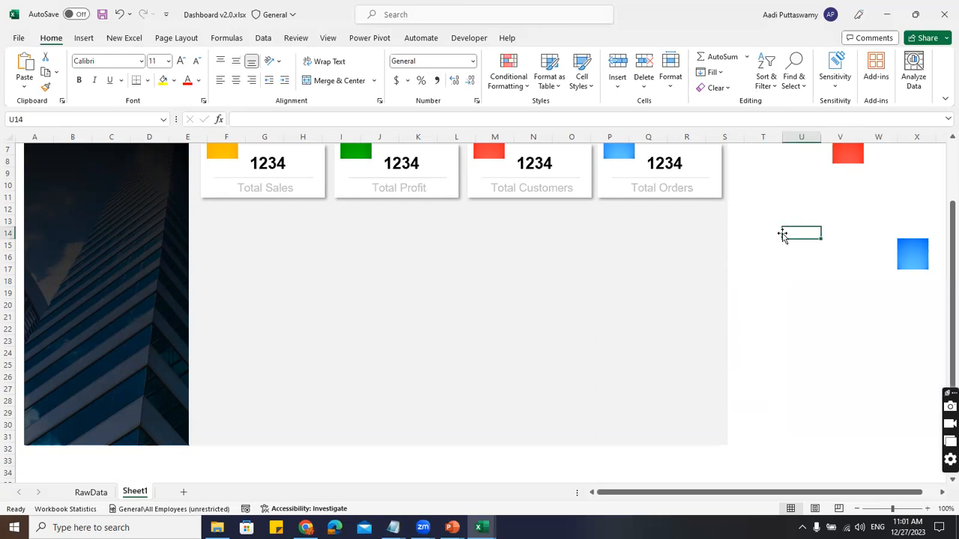
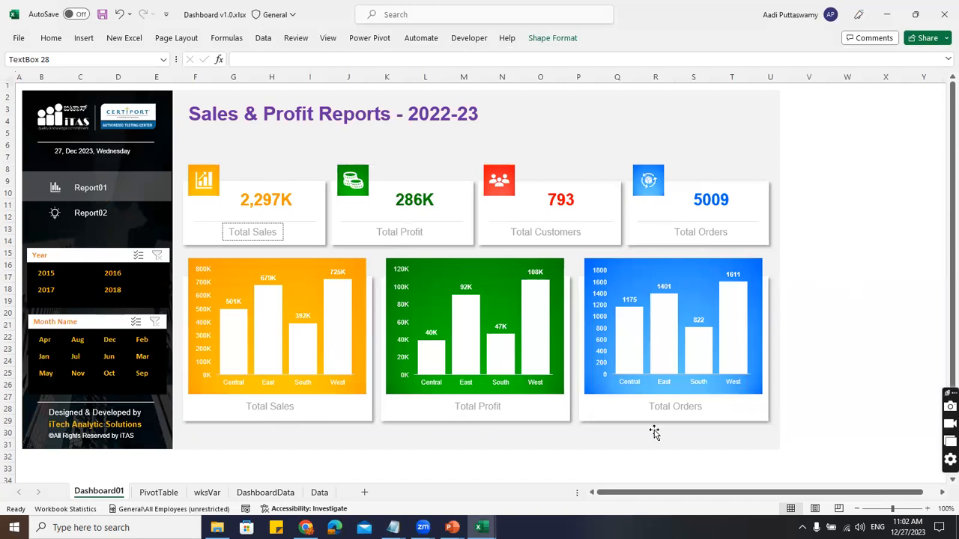
# - Back in Dashboard v2.0.xlsx, copy the first card's white rectangle below the cards and enlarge it down to about row 29
pyautogui.hotkey('alt', 'Tab')
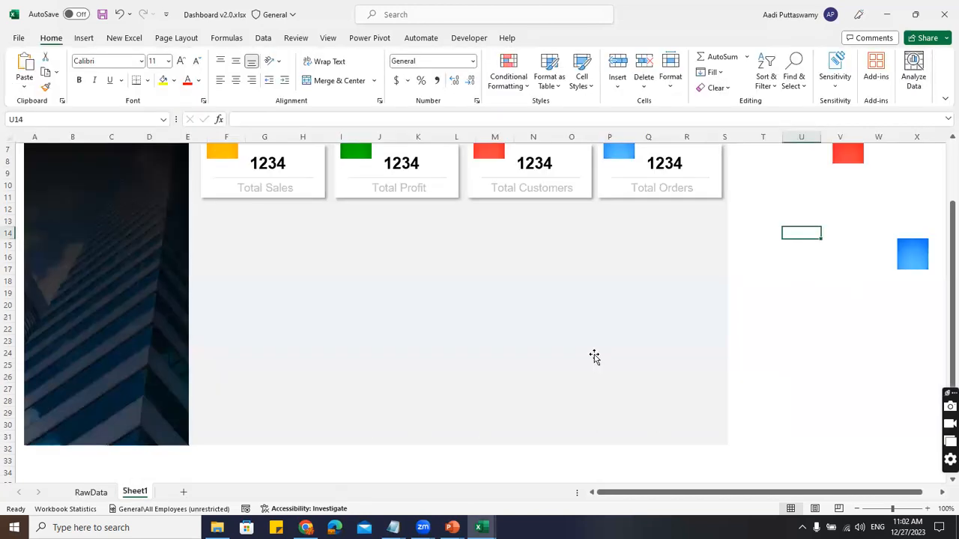
pyautogui.click(309, 196)
pyautogui.moveTo(311, 189); pyautogui.dragTo(313, 334)
pyautogui.moveTo(309, 275); pyautogui.dragTo(413, 404)
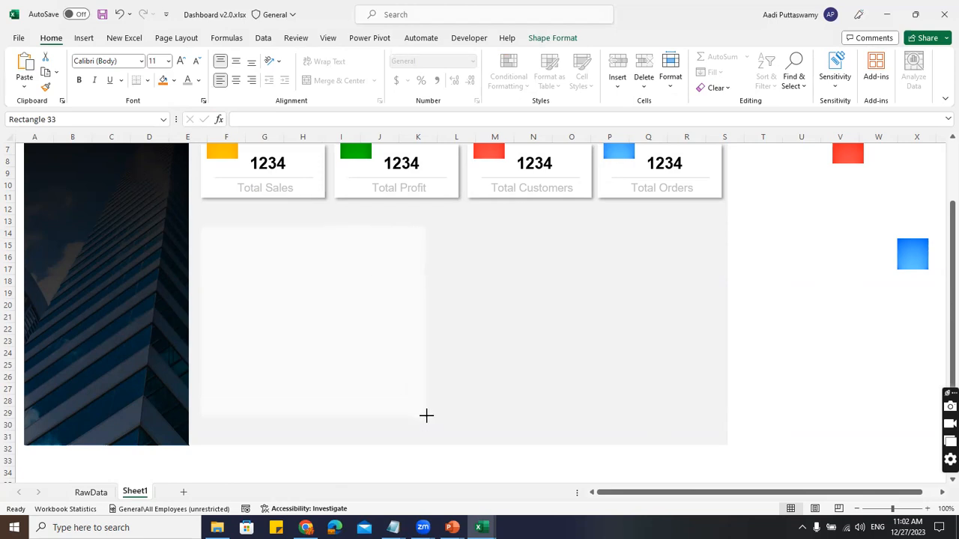
pyautogui.moveTo(411, 415); pyautogui.dragTo(413, 415)
pyautogui.moveTo(319, 327); pyautogui.dragTo(511, 340)
pyautogui.moveTo(704, 327); pyautogui.dragTo(731, 397)
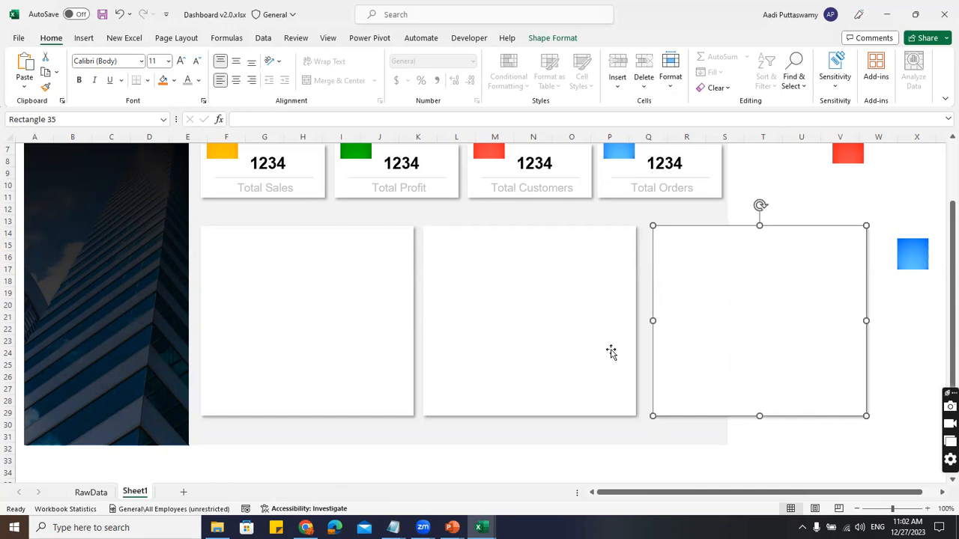
pyautogui.hotkey('ctrl', 'z')
pyautogui.hotkey('ctrl', 'z')
# - Narrow the large white panel to about 5.7 cm wide and place two evenly spaced copies beside it
pyautogui.moveTo(411, 320); pyautogui.dragTo(330, 320)
pyautogui.moveTo(271, 319); pyautogui.dragTo(517, 321)
pyautogui.keyDown('shift'); pyautogui.click(297, 310); pyautogui.keyUp('shift')
pyautogui.keyDown('shift'); pyautogui.click(422, 307); pyautogui.keyUp('shift')
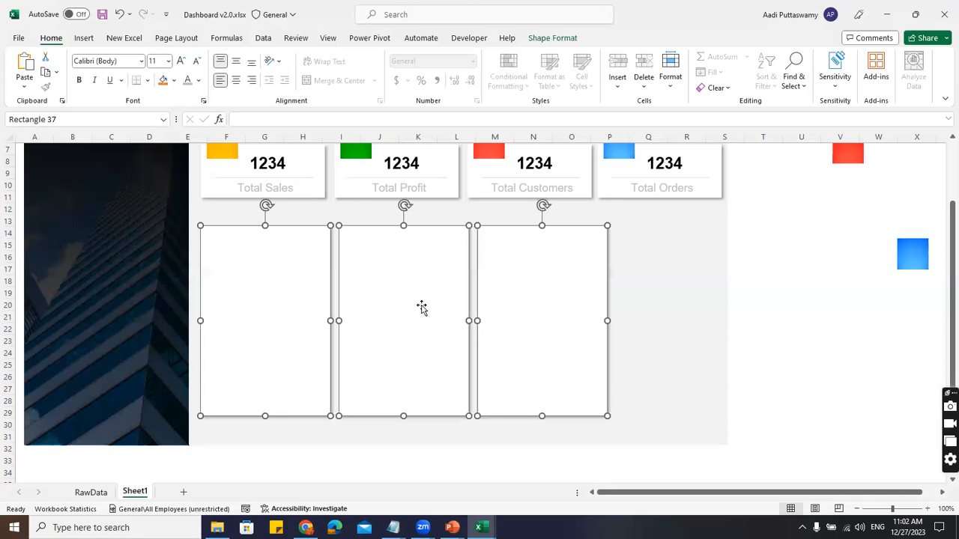
pyautogui.click(553, 37)
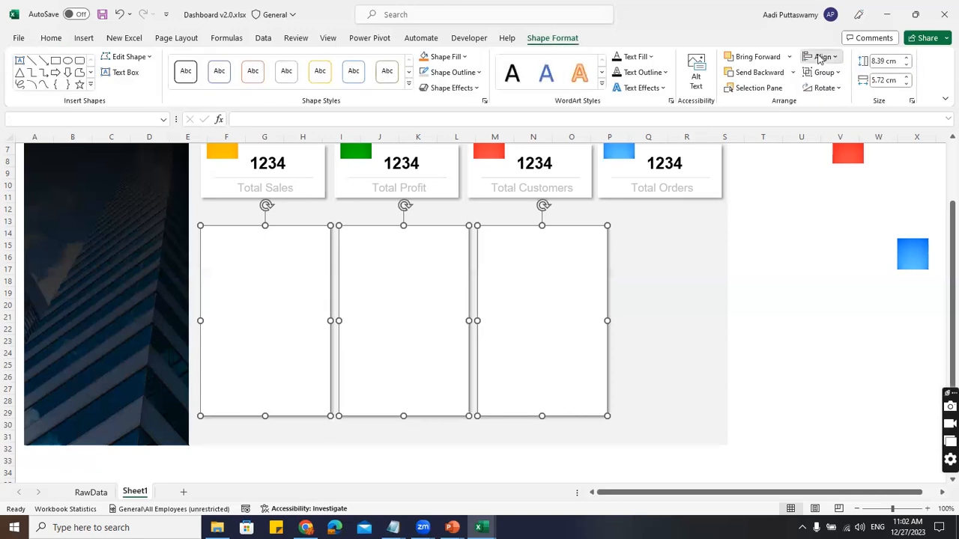
pyautogui.click(821, 58)
pyautogui.click(850, 178)
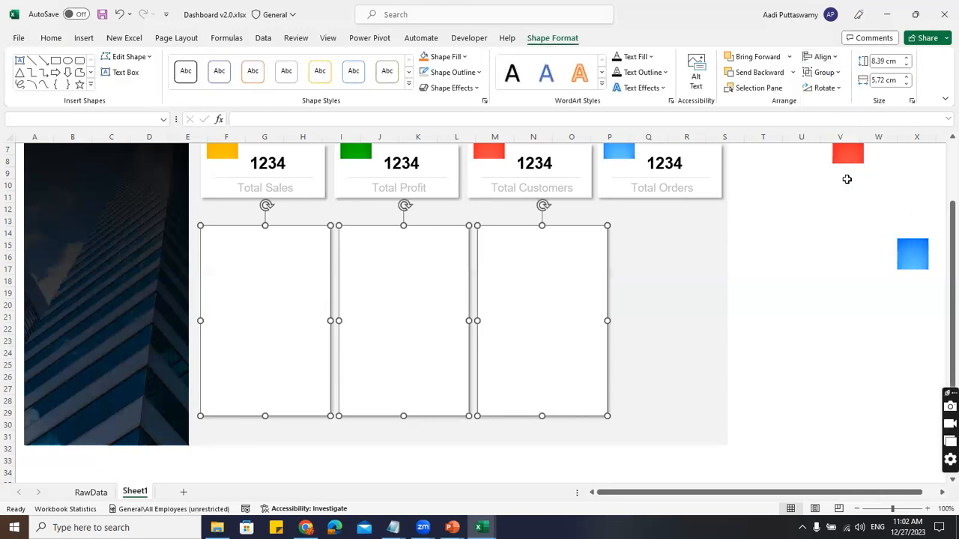
# - Group the three white panels and stretch the group's width to line up with the right edge of the fourth card
pyautogui.rightClick(519, 276)
pyautogui.moveTo(562, 108)
pyautogui.click(660, 111)
pyautogui.moveTo(612, 321); pyautogui.dragTo(717, 319)
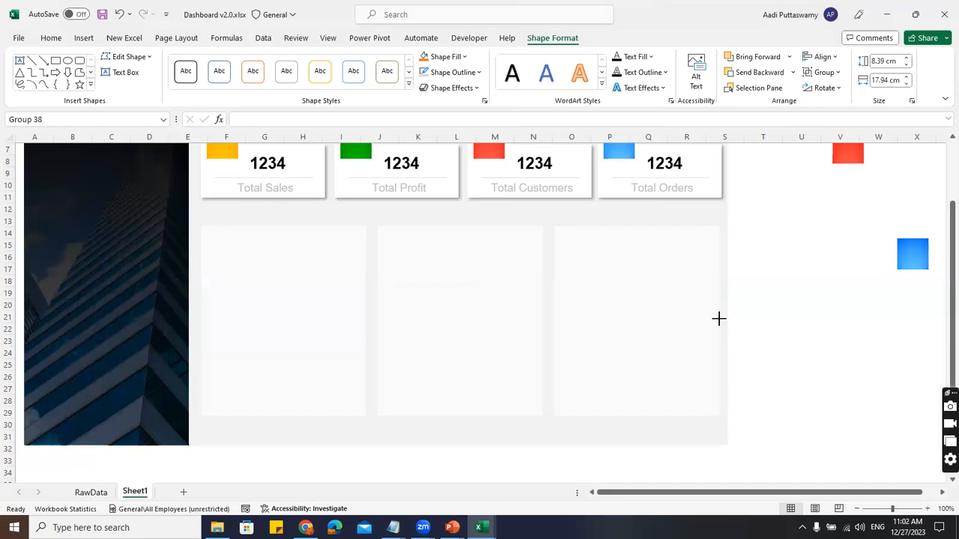
pyautogui.click(785, 329)
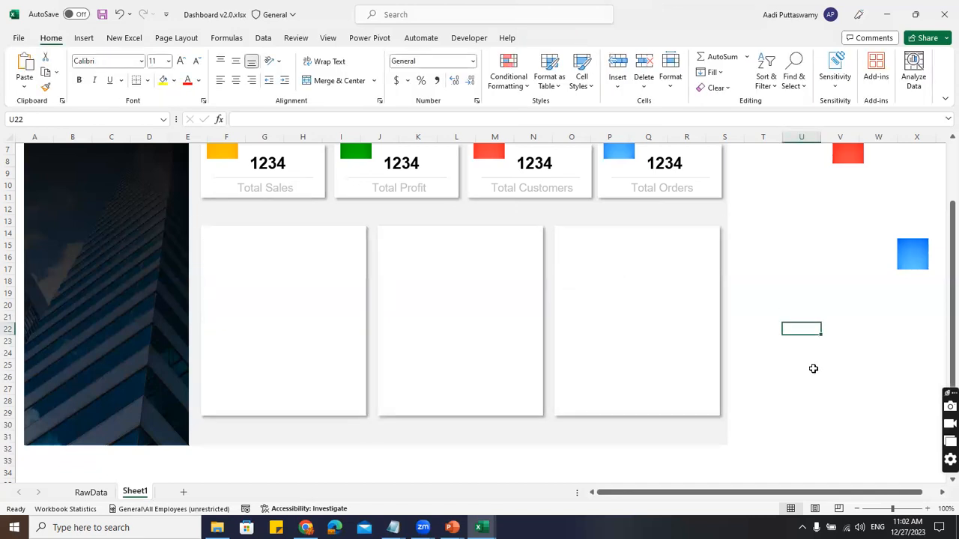
# - Reduce the height of the grouped white panels by lowering their top edge to about row 15
pyautogui.click(655, 302)
pyautogui.moveTo(460, 223); pyautogui.dragTo(460, 247)
pyautogui.click(798, 336)
pyautogui.rightClick(623, 274)
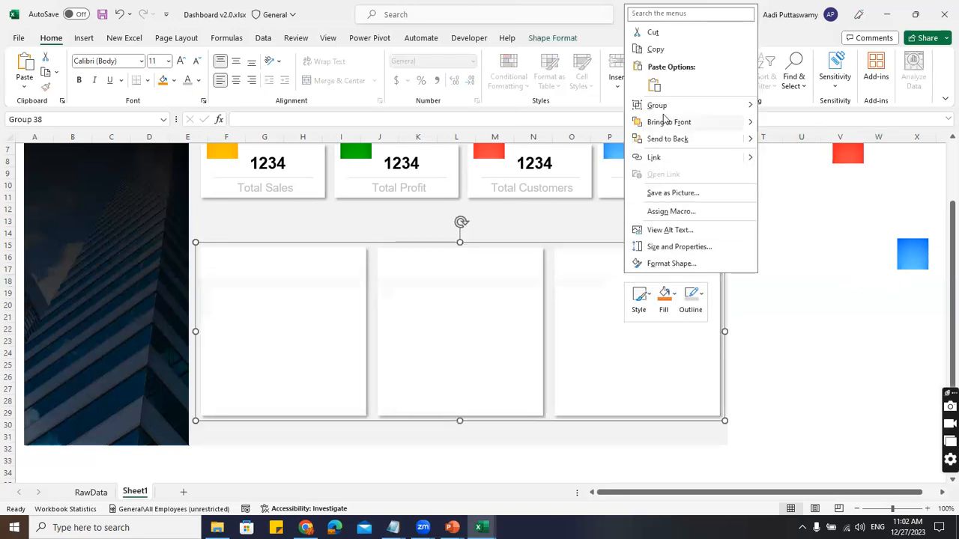
pyautogui.click(791, 317)
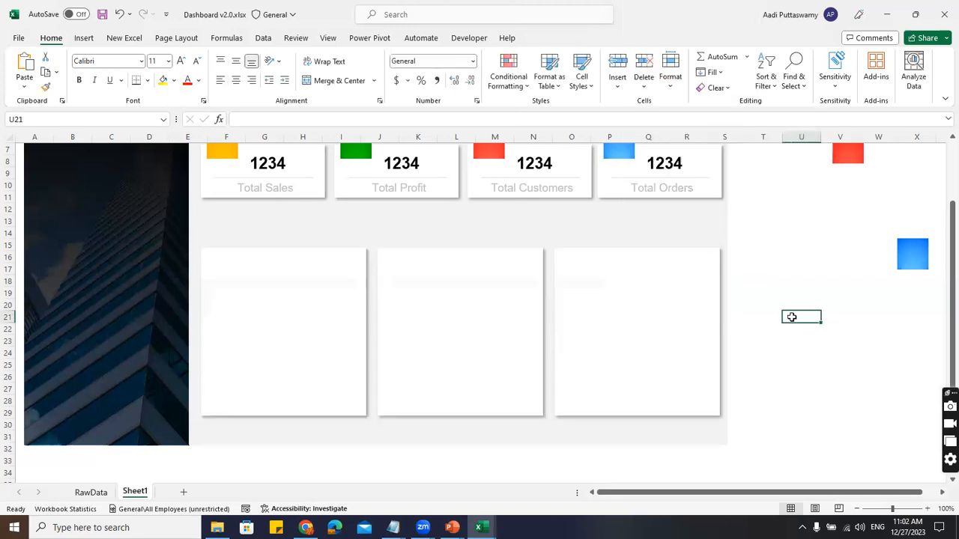
# - Copy the orange square onto the first white panel and enlarge it to cover most of the panel, overlapping its upper edge
pyautogui.scroll(1, 250, 216)
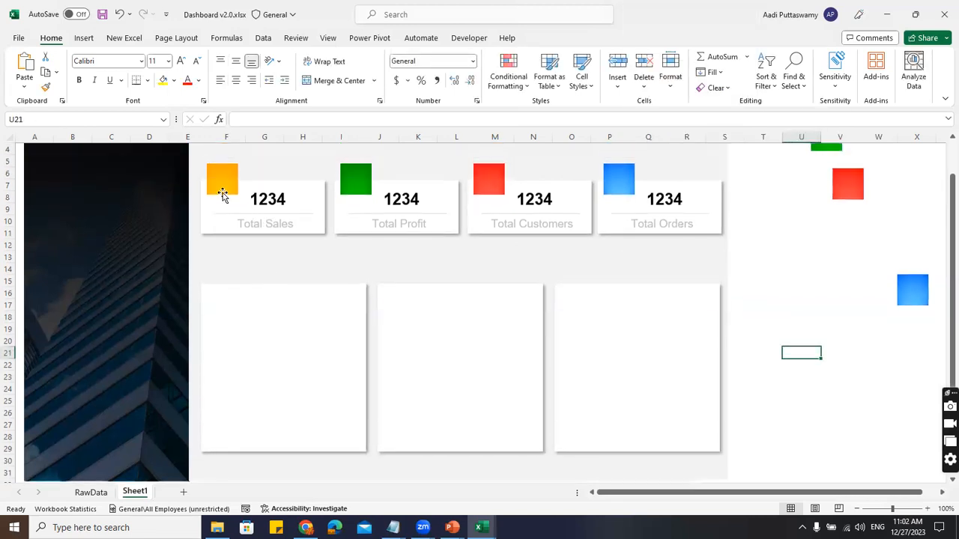
pyautogui.click(222, 195)
pyautogui.moveTo(222, 194); pyautogui.dragTo(226, 281)
pyautogui.moveTo(277, 282); pyautogui.dragTo(299, 424)
pyautogui.moveTo(283, 269); pyautogui.dragTo(278, 262)
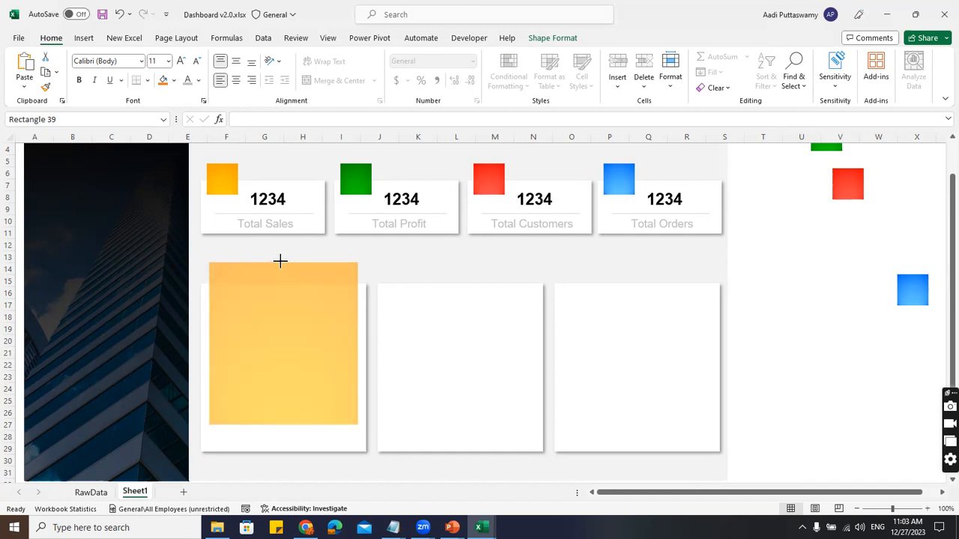
pyautogui.moveTo(206, 343); pyautogui.dragTo(208, 343)
pyautogui.moveTo(357, 341); pyautogui.dragTo(360, 343)
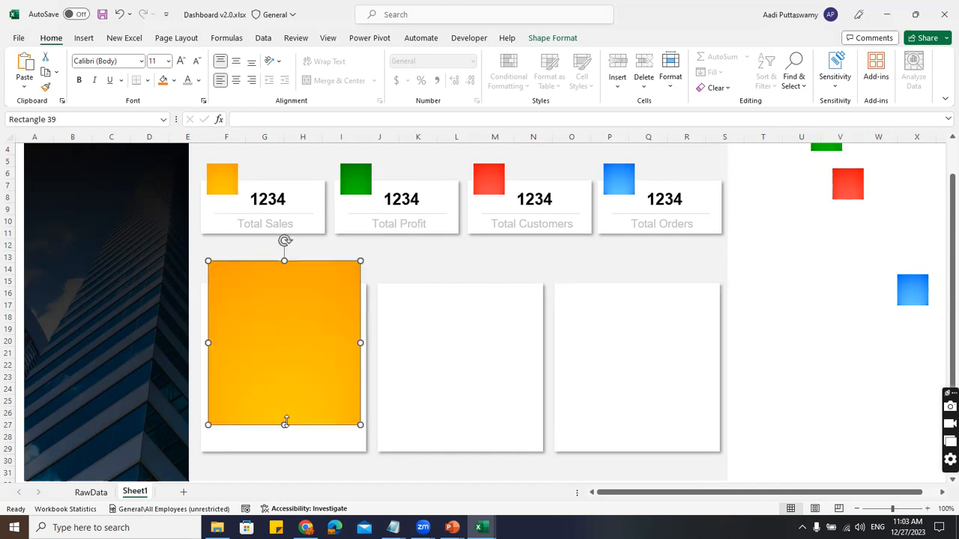
pyautogui.moveTo(282, 424); pyautogui.dragTo(283, 421)
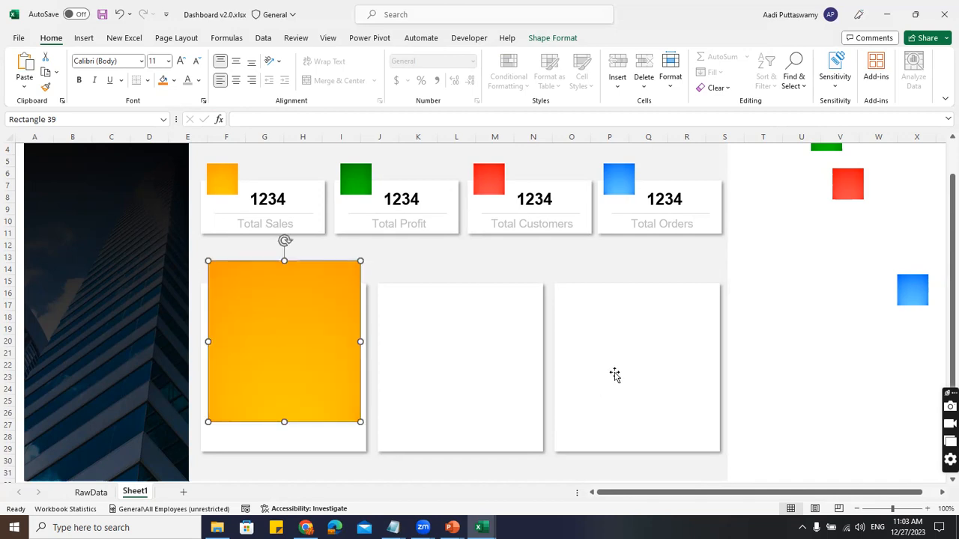
# - Place copies of the large orange rectangle in matching positions on the second and third white panels
pyautogui.moveTo(263, 315); pyautogui.dragTo(621, 321)
pyautogui.press('Right')
pyautogui.press('Right')
pyautogui.click(760, 307)
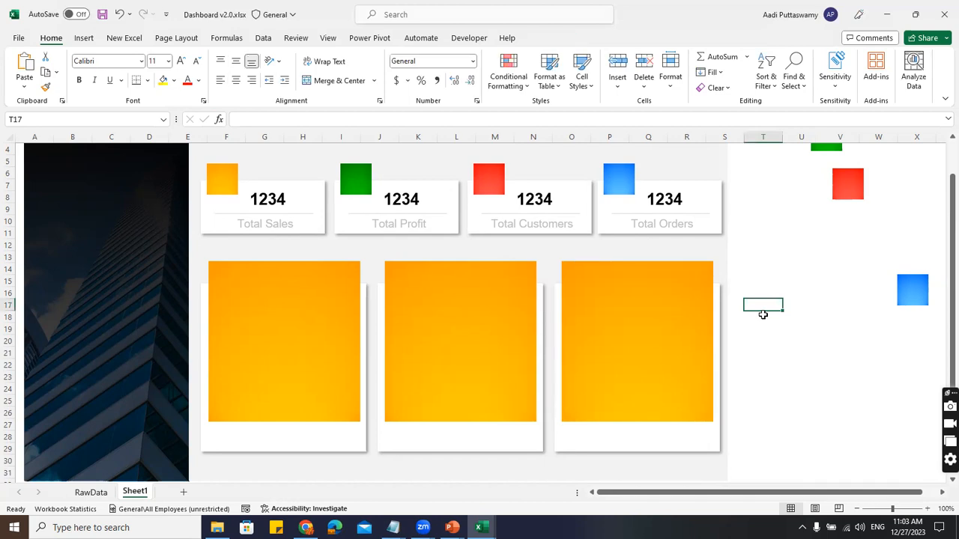
# - Copy the green icon square's formatting onto the middle large rectangle and the blue icon square's formatting onto the third one
pyautogui.click(356, 183)
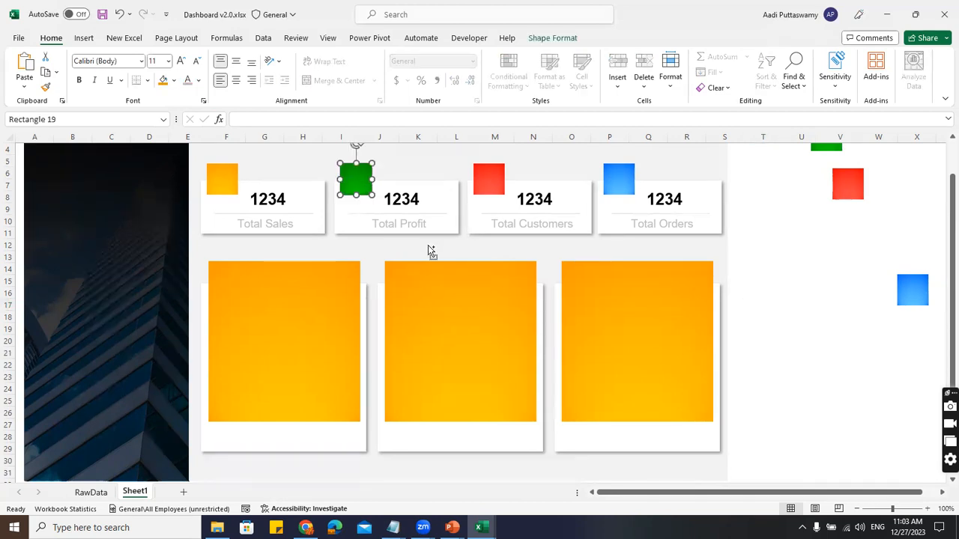
pyautogui.click(460, 301)
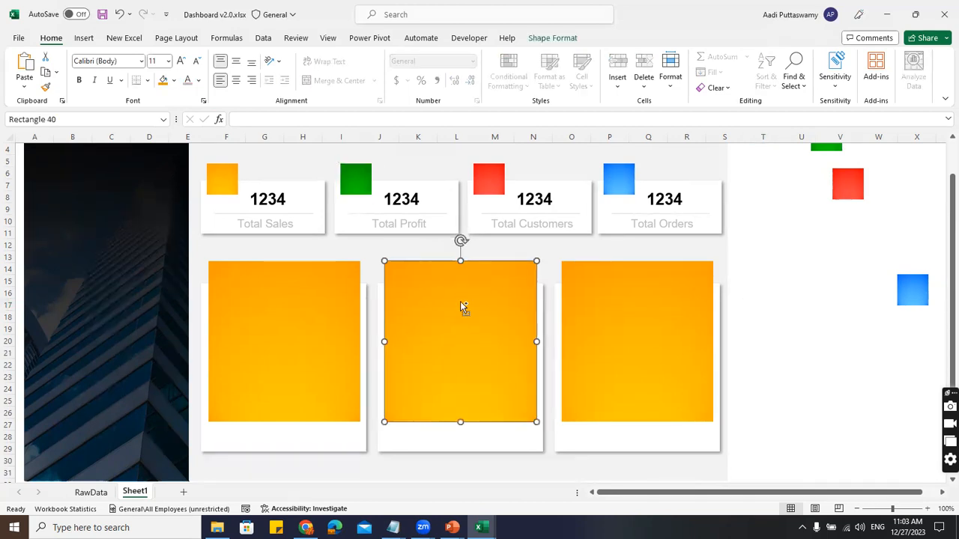
pyautogui.click(625, 182)
pyautogui.click(643, 314)
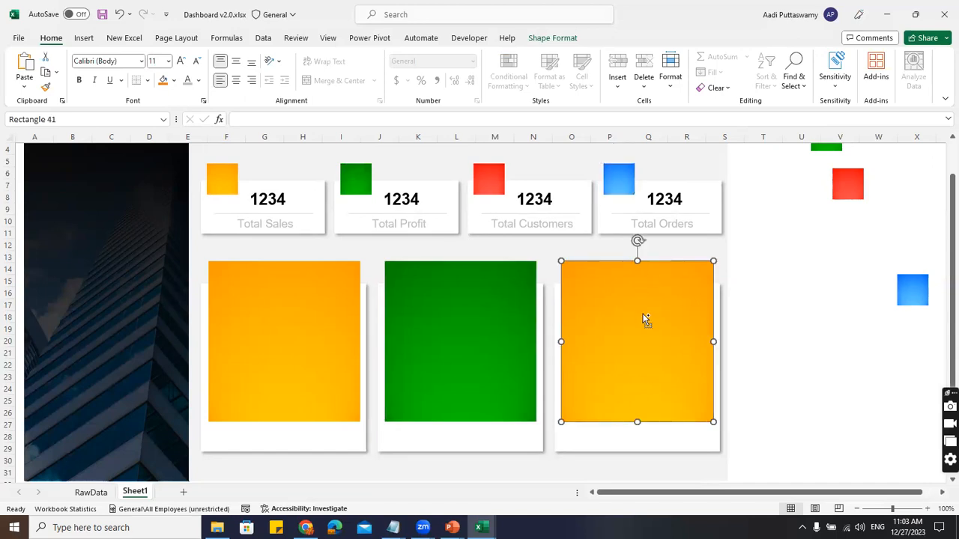
pyautogui.click(808, 316)
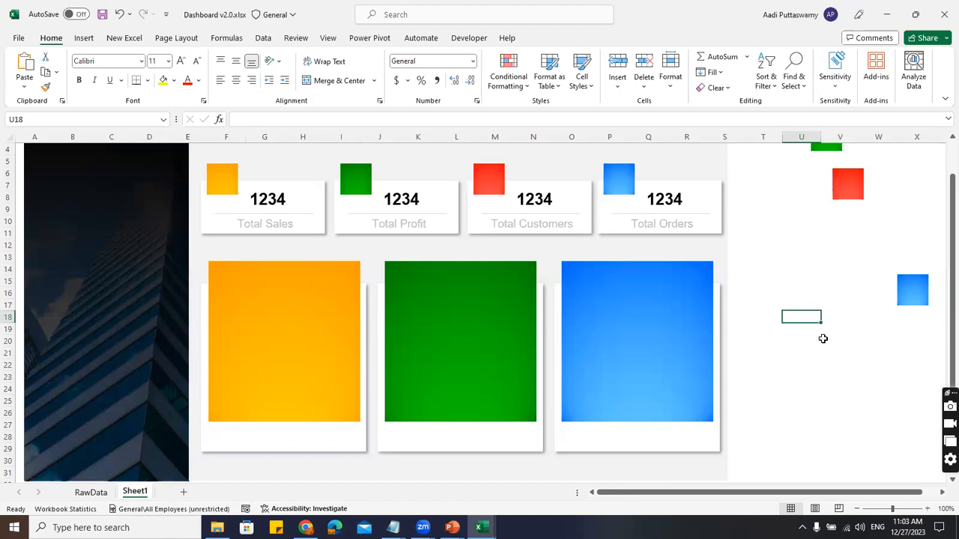
# - Copy the first card's "Total Sales" label into the white strip below the large orange rectangle
pyautogui.click(253, 219)
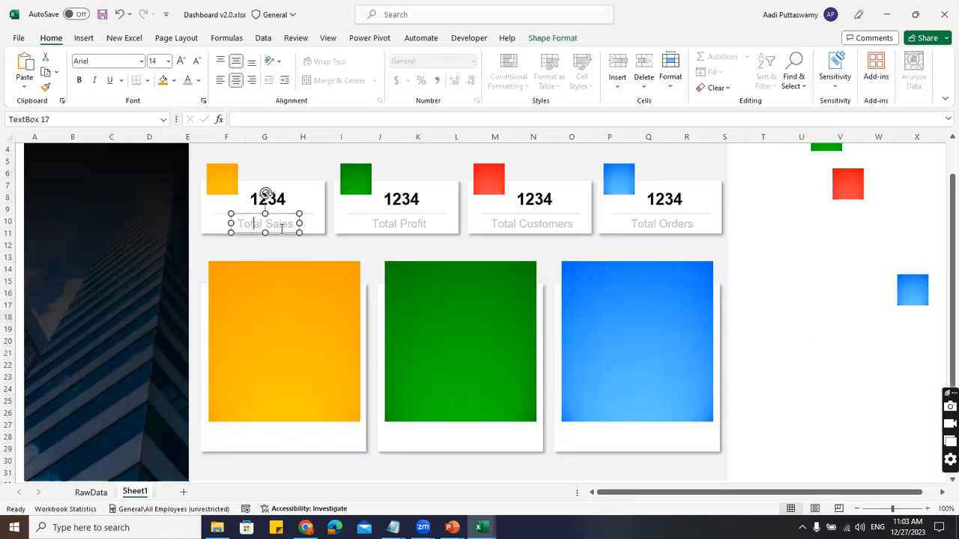
pyautogui.moveTo(278, 242); pyautogui.dragTo(291, 425)
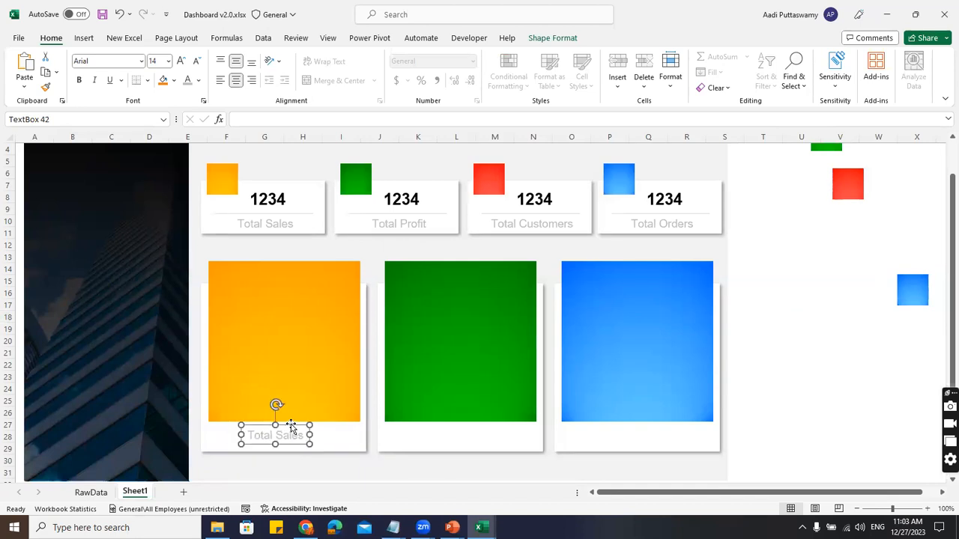
# - Copy the "Total Profit" and "Total Orders" card labels into the white strips below the large green and blue rectangles
pyautogui.click(420, 224)
pyautogui.moveTo(412, 232); pyautogui.dragTo(429, 426)
pyautogui.click(662, 224)
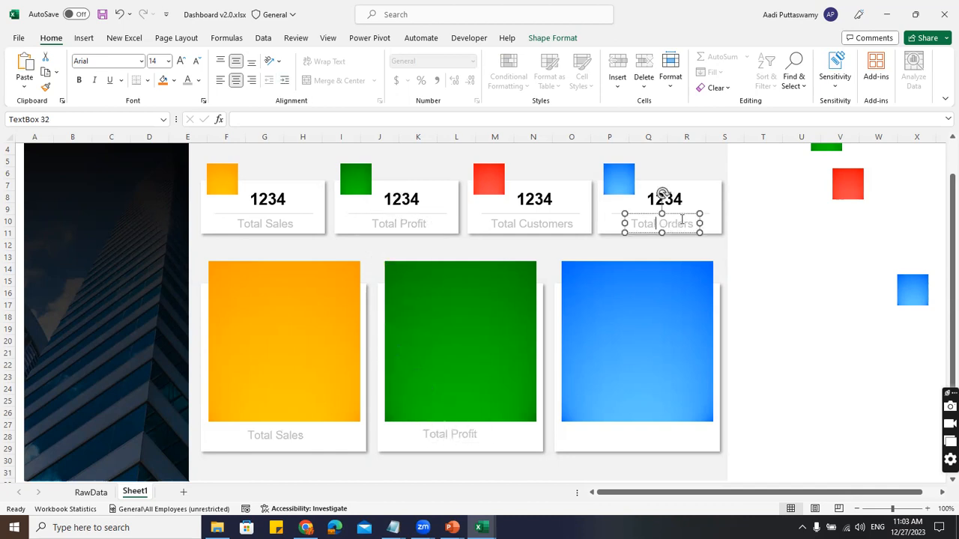
pyautogui.moveTo(674, 234); pyautogui.dragTo(664, 423)
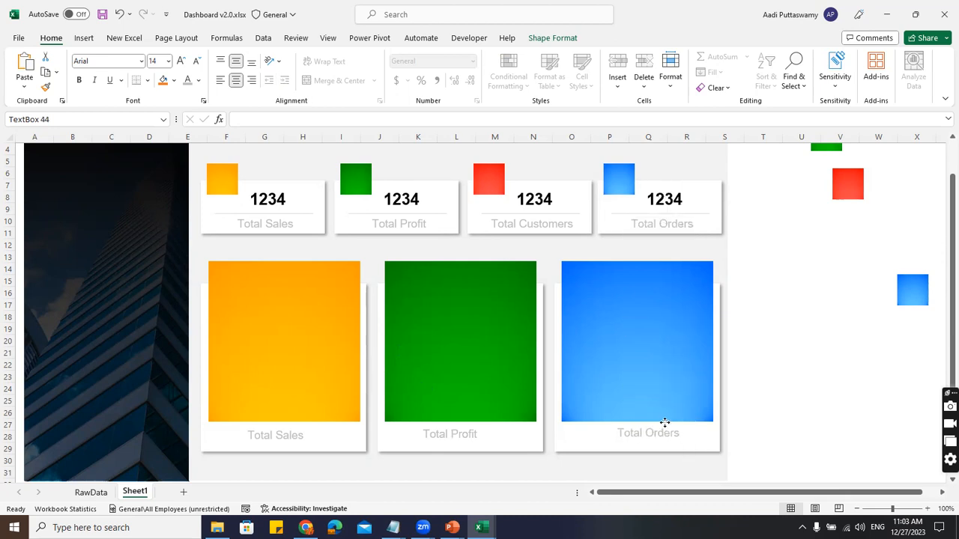
pyautogui.click(840, 366)
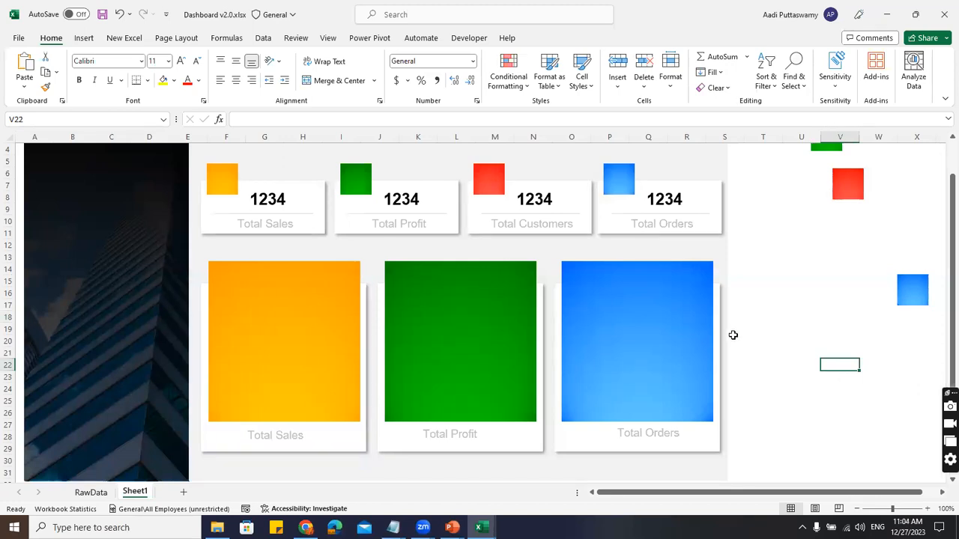
# - Following the Dashboard v1.0 layout, place copies of the first card's divider line near the upper and lower ends of the dark sidebar
pyautogui.hotkey('alt', 'Tab')
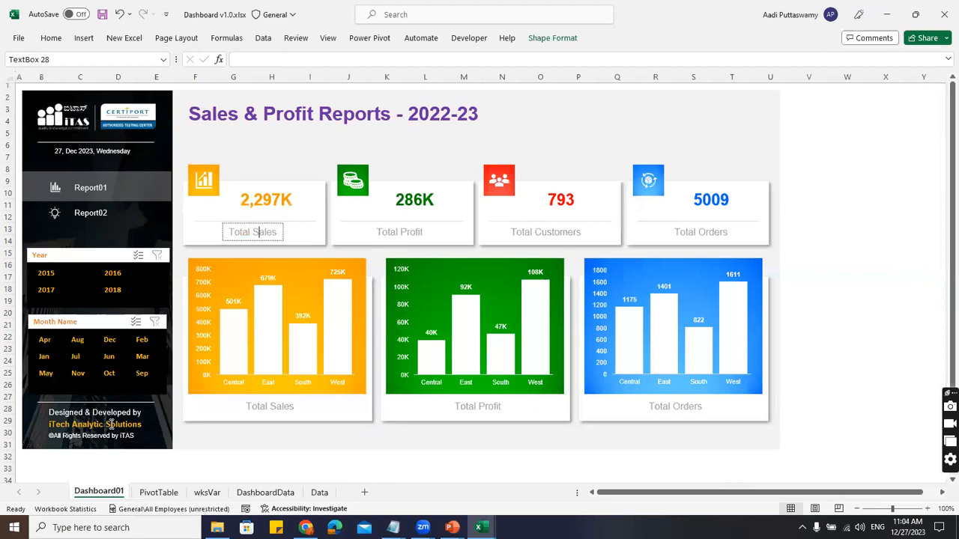
pyautogui.hotkey('alt', 'Tab')
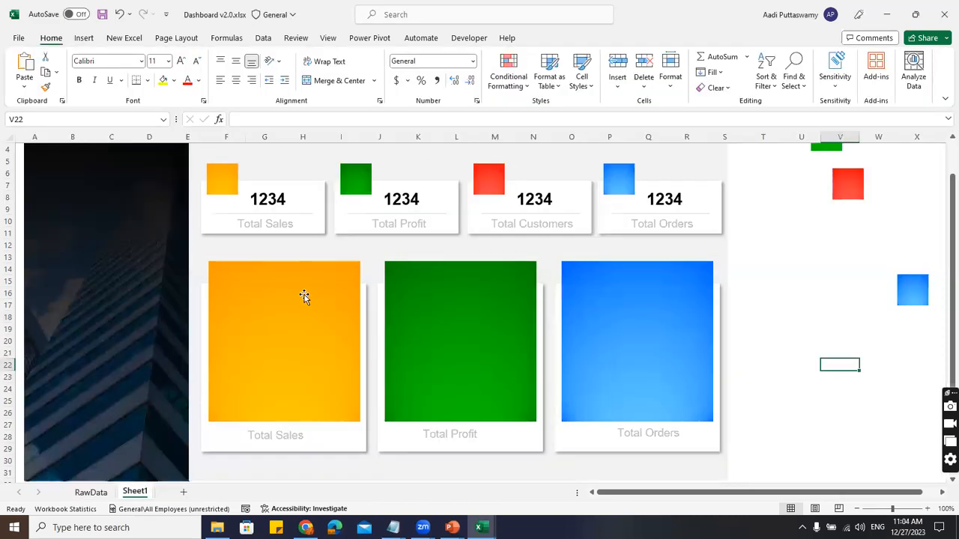
pyautogui.click(305, 215)
pyautogui.moveTo(305, 215); pyautogui.dragTo(113, 436)
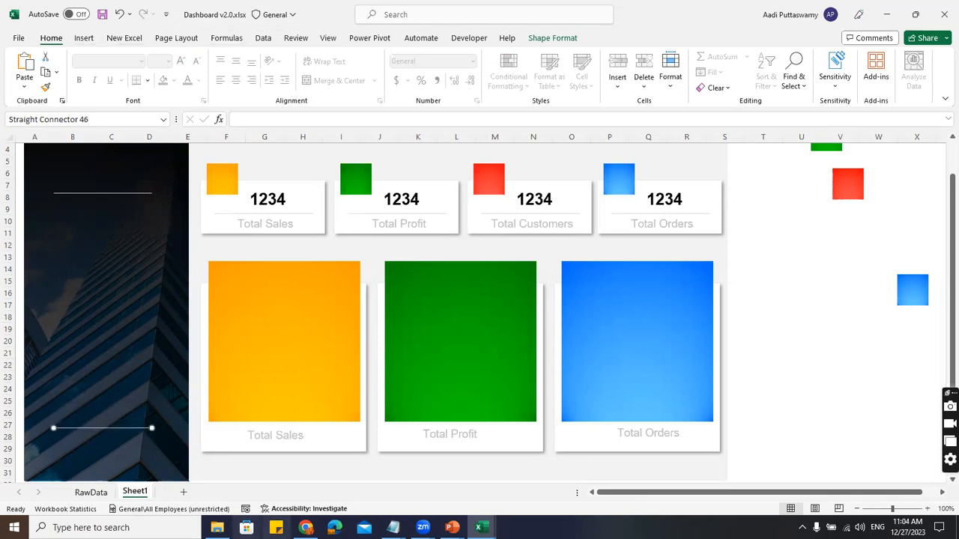
# - Open the Logo folder in File Explorer, and start inserting a picture over cells from this device in Dashboard v2.0
pyautogui.click(216, 527)
pyautogui.doubleClick(167, 129)
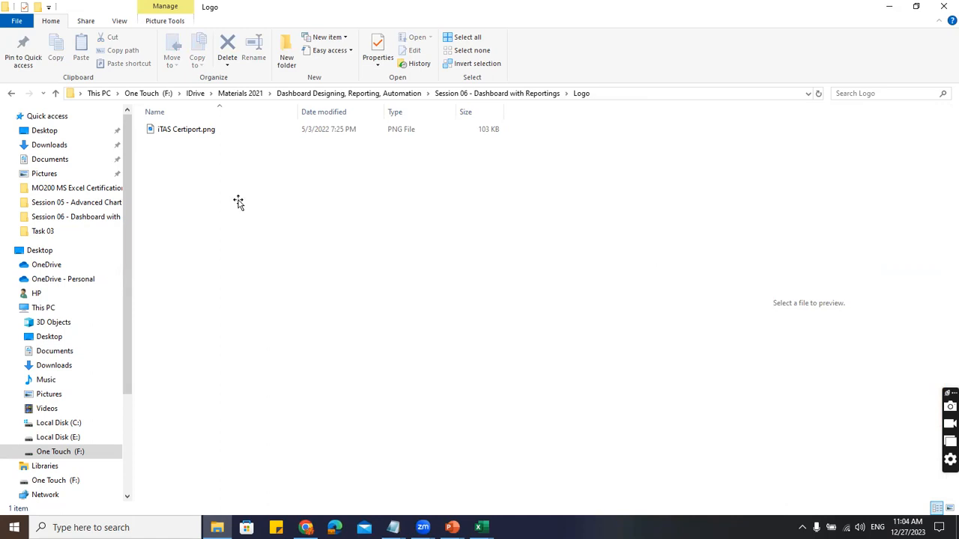
pyautogui.hotkey('alt', 'Tab')
pyautogui.click(84, 38)
pyautogui.click(150, 82)
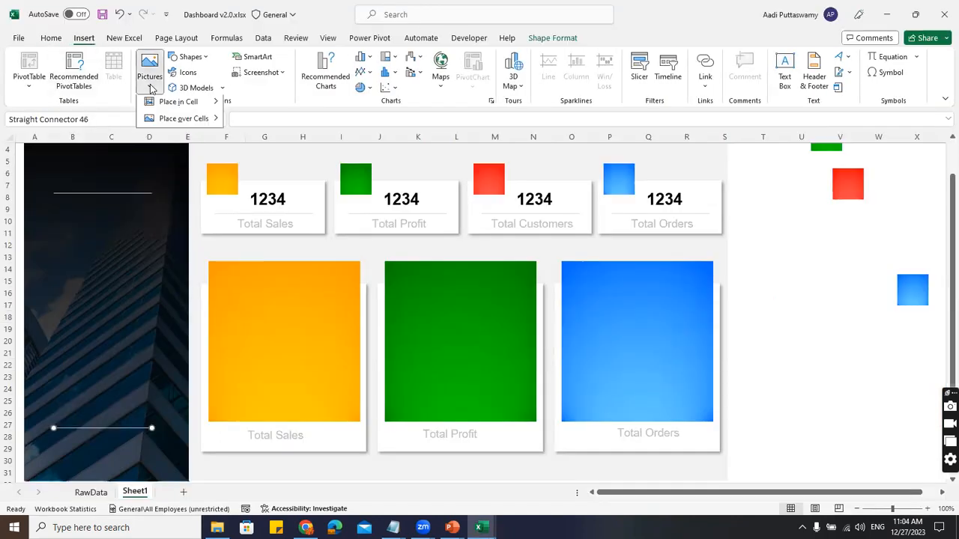
pyautogui.moveTo(173, 121)
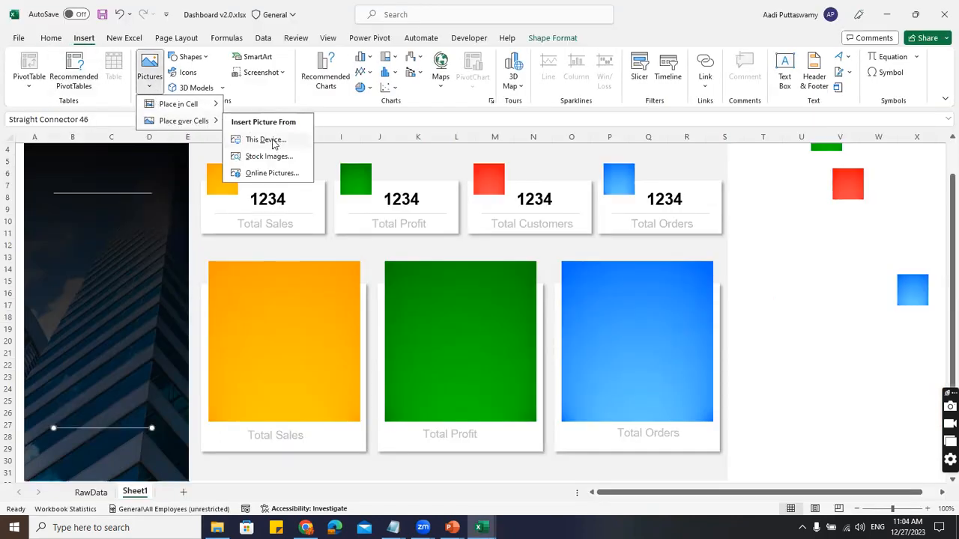
pyautogui.click(268, 139)
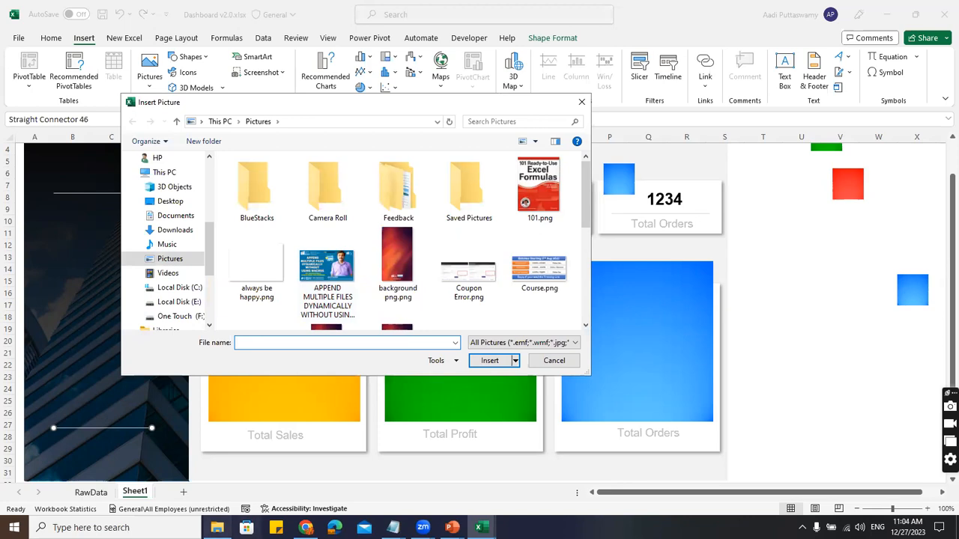
# - Point the Insert Picture dialog to the Logo folder using the folder path copied from File Explorer
pyautogui.click(216, 527)
pyautogui.click(634, 93)
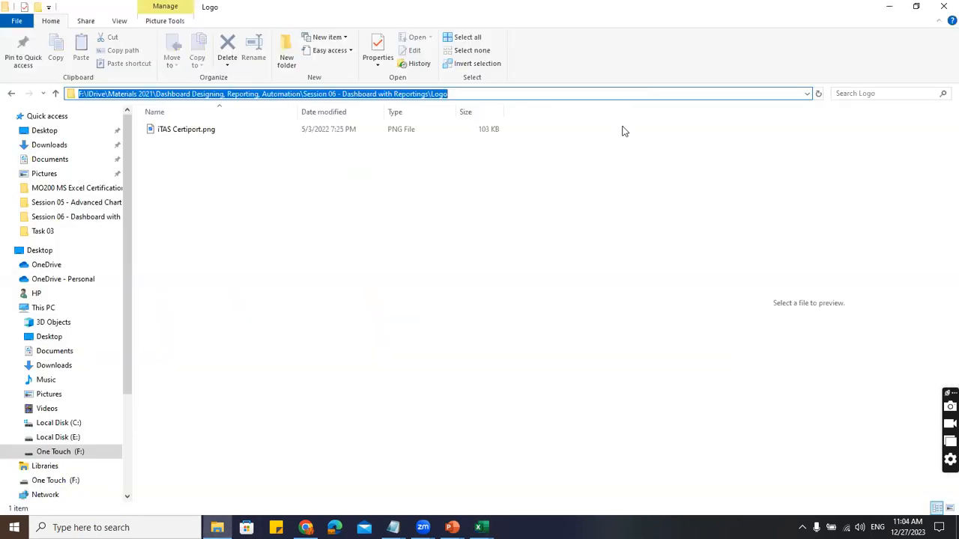
pyautogui.hotkey('alt', 'Tab')
pyautogui.hotkey('ctrl', 'v')
pyautogui.press('Return')
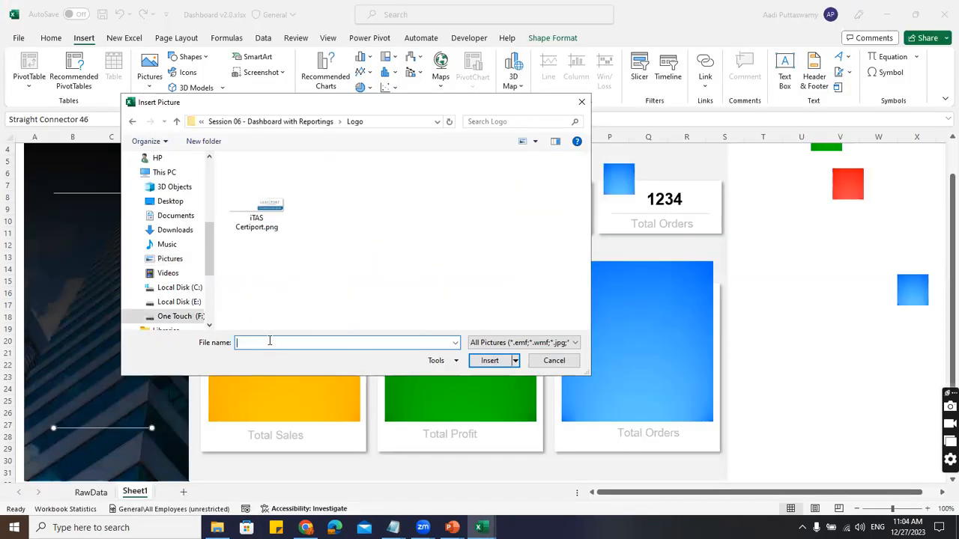
# - Insert iTAS Certiport.png, size it to about 1.3 × 5.68 cm and place it above the sidebar's upper line
pyautogui.click(258, 199)
pyautogui.click(490, 360)
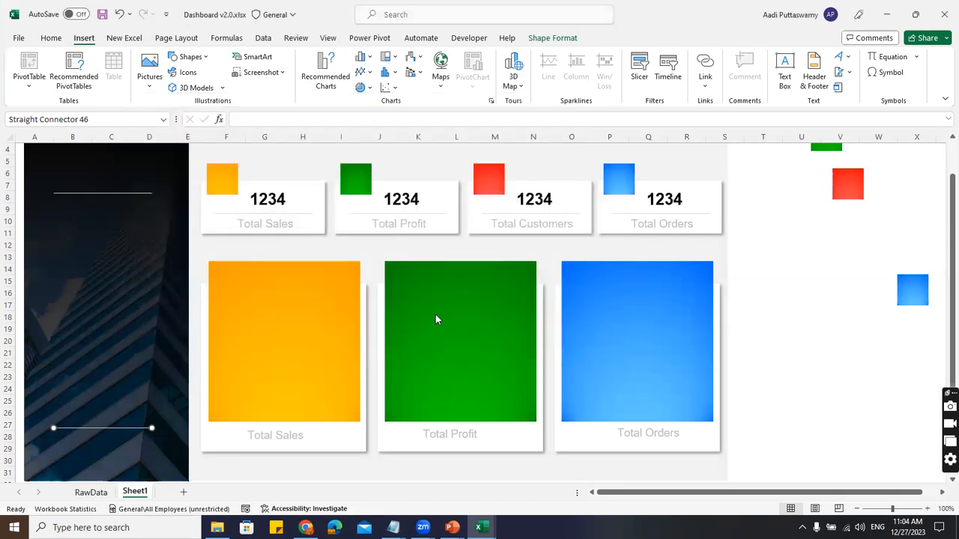
pyautogui.moveTo(858, 374); pyautogui.dragTo(98, 268)
pyautogui.moveTo(306, 310); pyautogui.dragTo(120, 171)
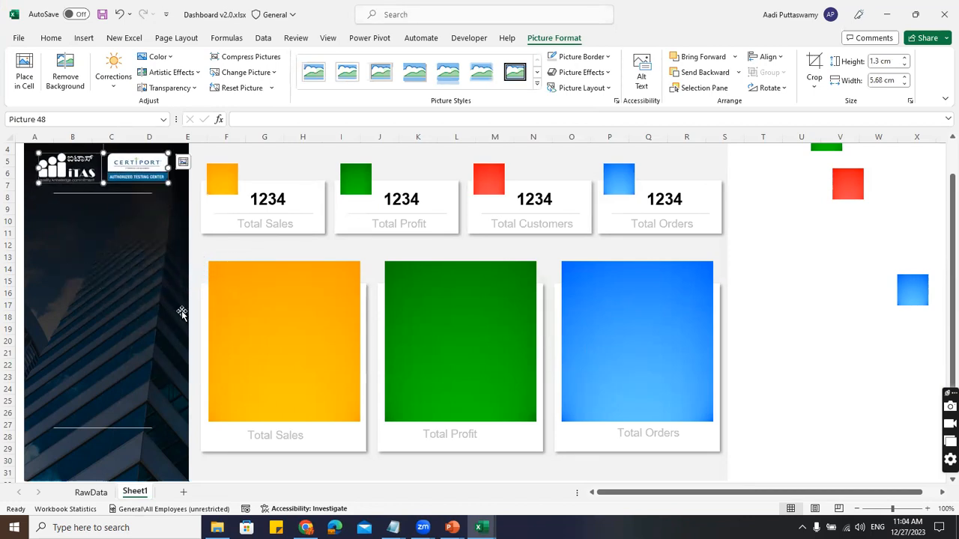
# - Copy the three footer text boxes, from "Designed & Developed by" to "©All Rights Reserved by iTAS", from the Dashboard v1.0 sidebar
pyautogui.click(217, 528)
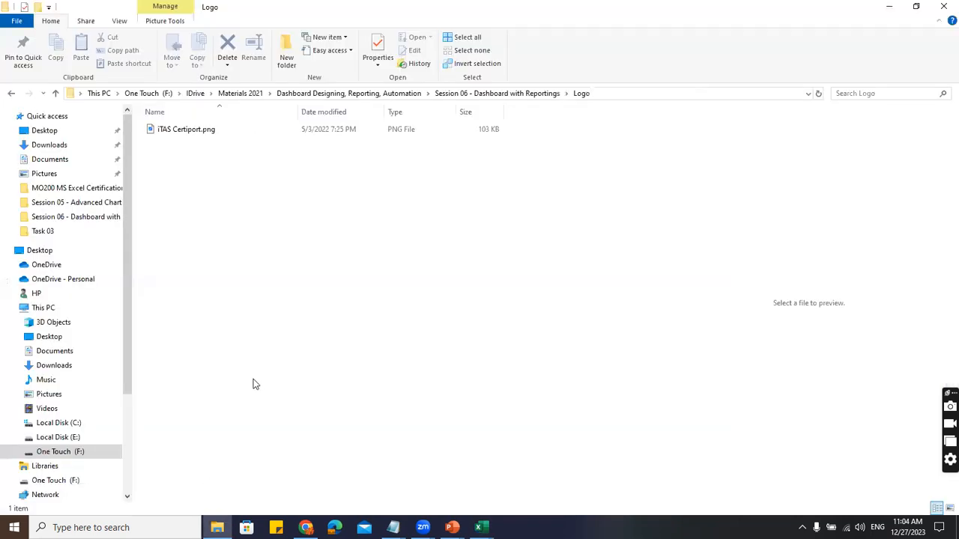
pyautogui.hotkey('alt', 'Tab')
pyautogui.hotkey('alt', 'Tab')
pyautogui.press('Tab')
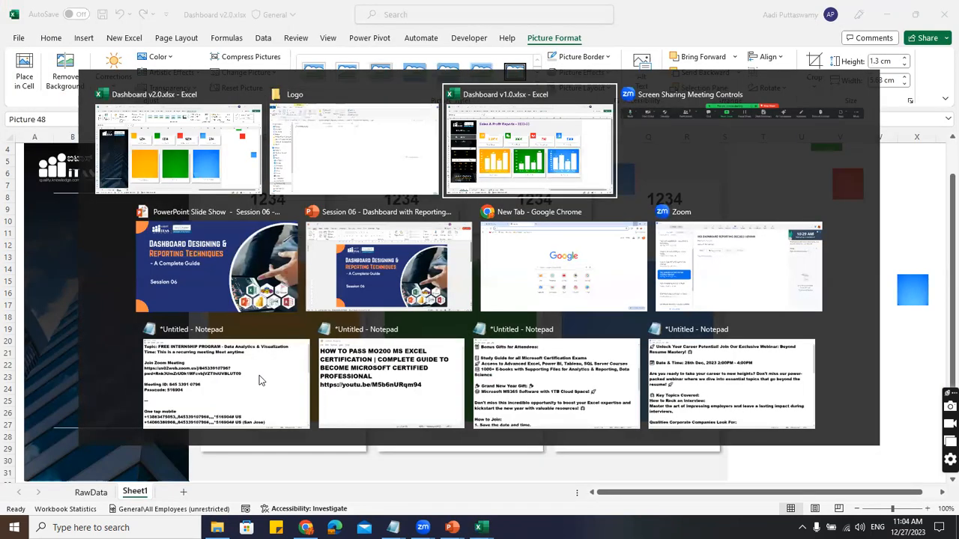
pyautogui.click(109, 424)
pyautogui.keyDown('ctrl'); pyautogui.click(124, 426); pyautogui.keyUp('ctrl')
pyautogui.keyDown('ctrl'); pyautogui.click(118, 436); pyautogui.keyUp('ctrl')
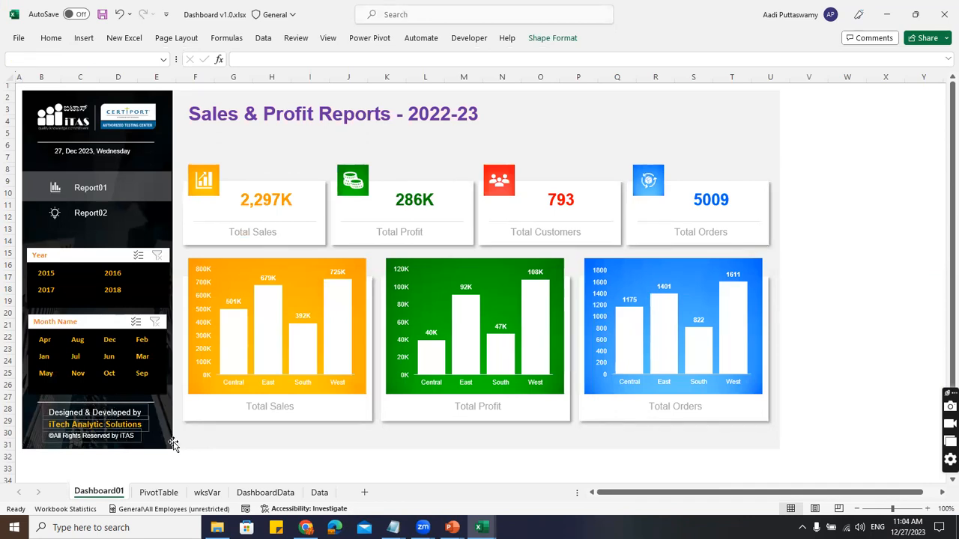
pyautogui.hotkey('alt', 'Tab')
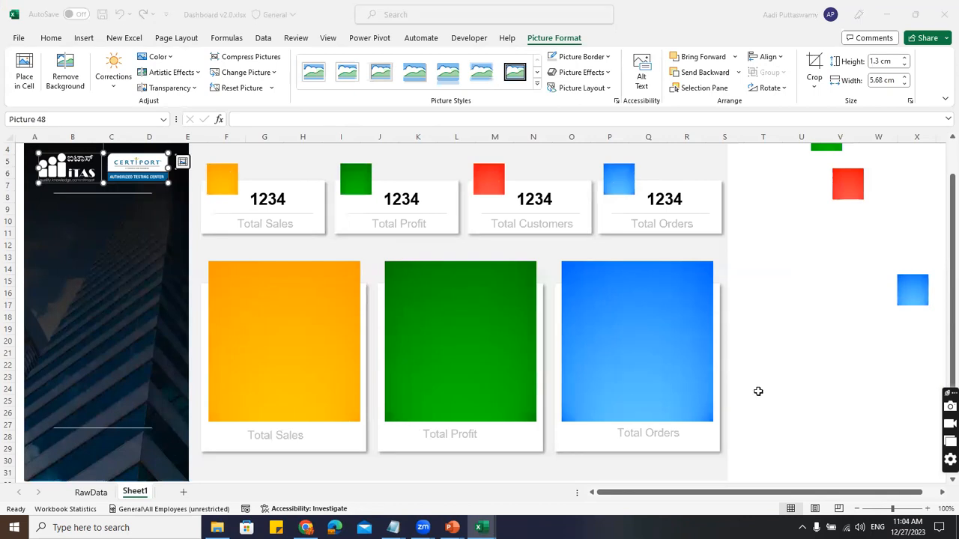
# - Paste the three footer text boxes into Dashboard v2.0 and place them below the sidebar's lower line
pyautogui.click(774, 362)
pyautogui.hotkey('ctrl', 'v')
pyautogui.moveTo(783, 348); pyautogui.dragTo(91, 432)
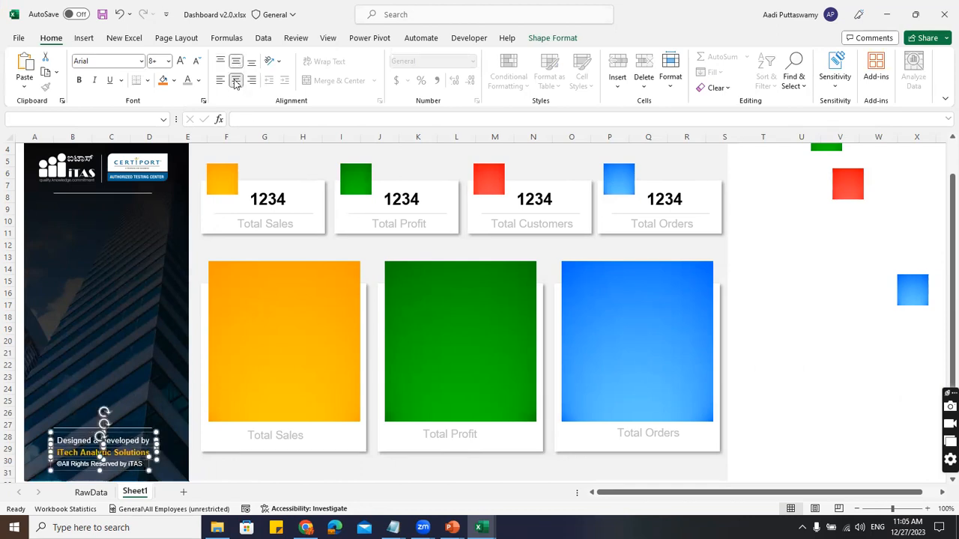
pyautogui.click(784, 293)
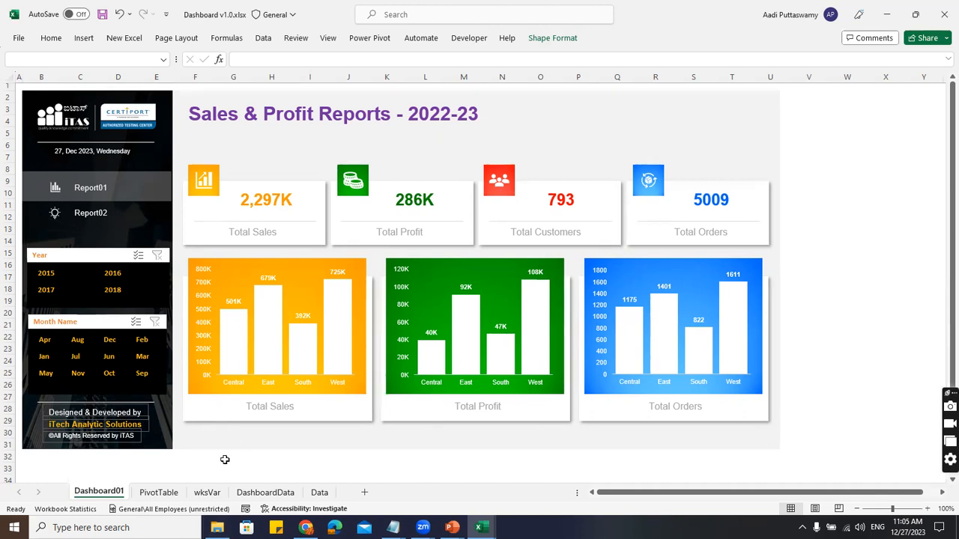
# - Review the PivotTable sheet in Dashboard v1.0, and rename Sheet1 in Dashboard v2.0 as Dashbaord01
pyautogui.click(158, 492)
pyautogui.moveTo(753, 493); pyautogui.dragTo(644, 493)
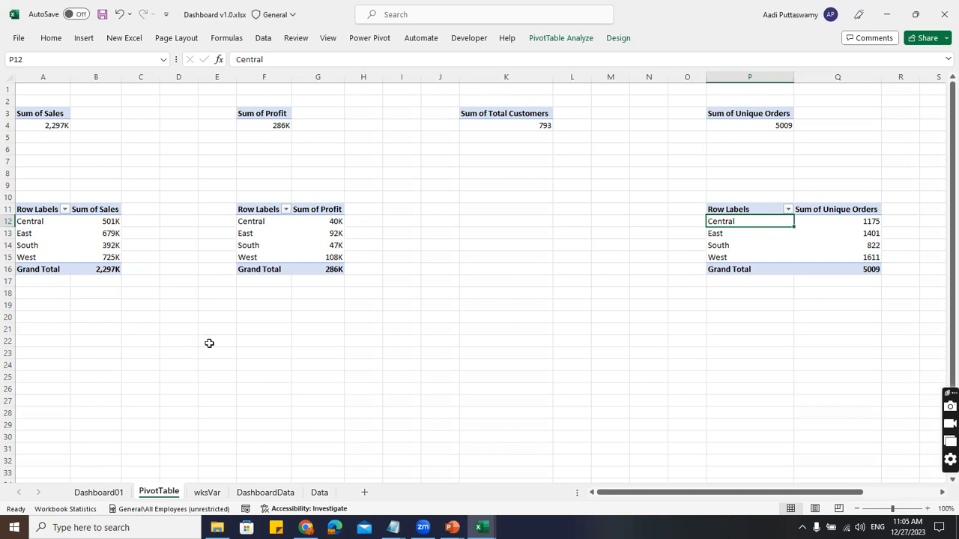
pyautogui.hotkey('alt', 'Tab')
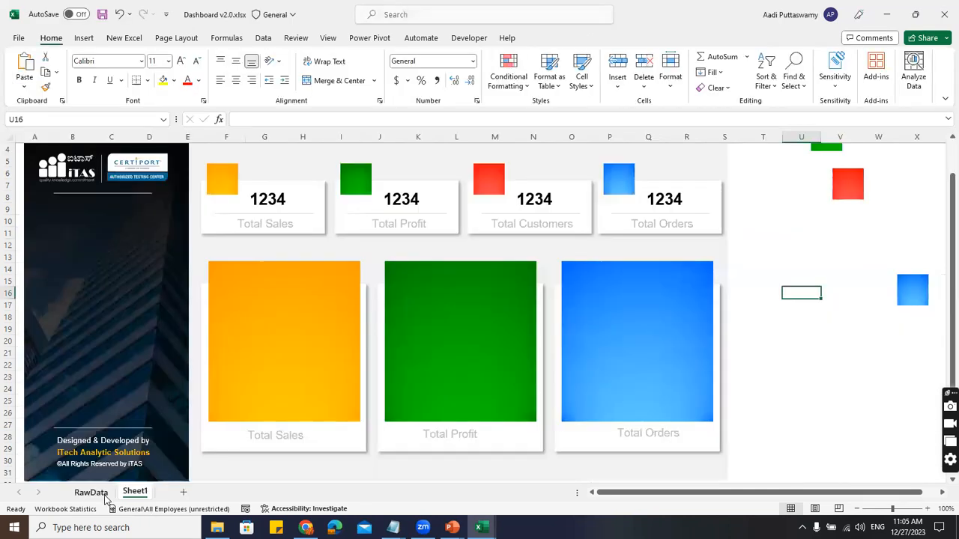
pyautogui.click(103, 494)
pyautogui.doubleClick(134, 491)
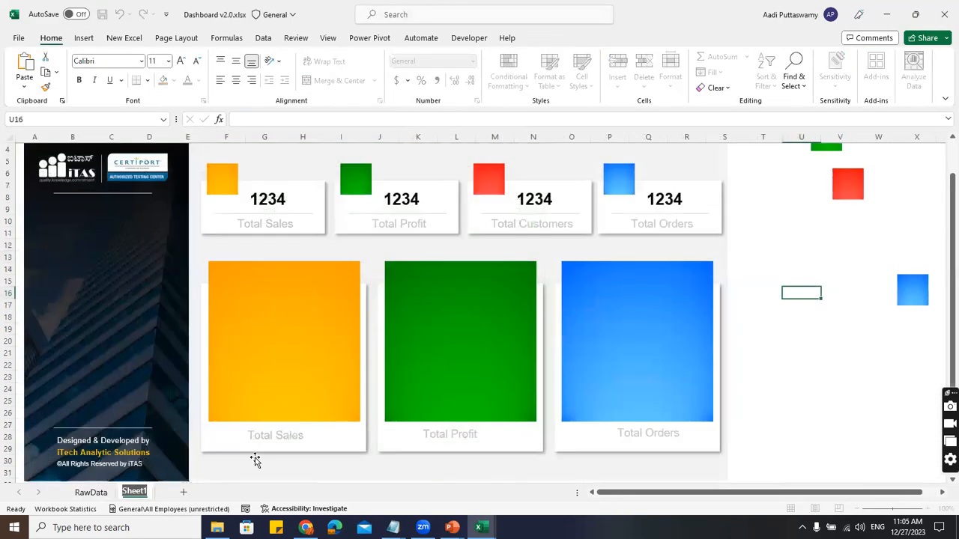
pyautogui.write('Dashbaord01')
pyautogui.click(824, 318)
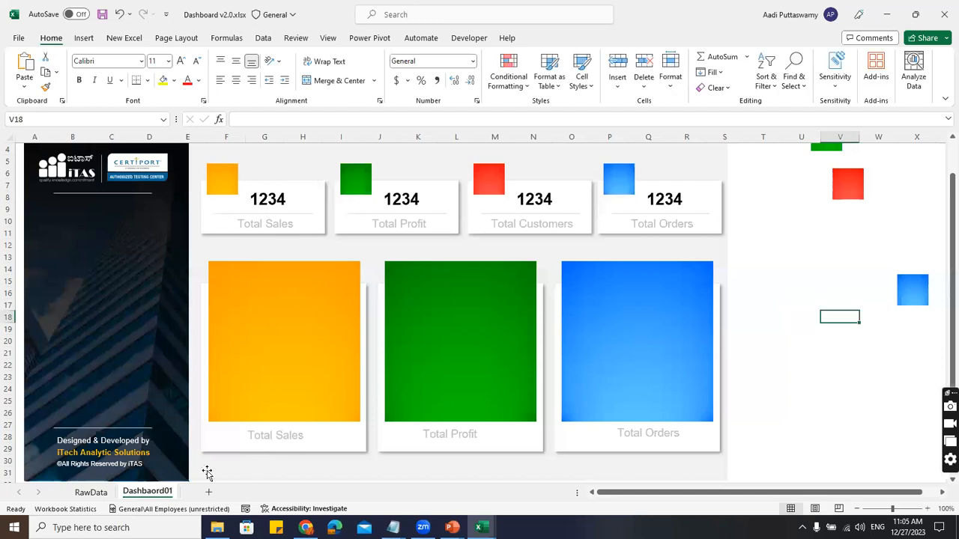
# - Create a pivot table on a new worksheet from the Orders table on the RawData sheet
pyautogui.click(86, 494)
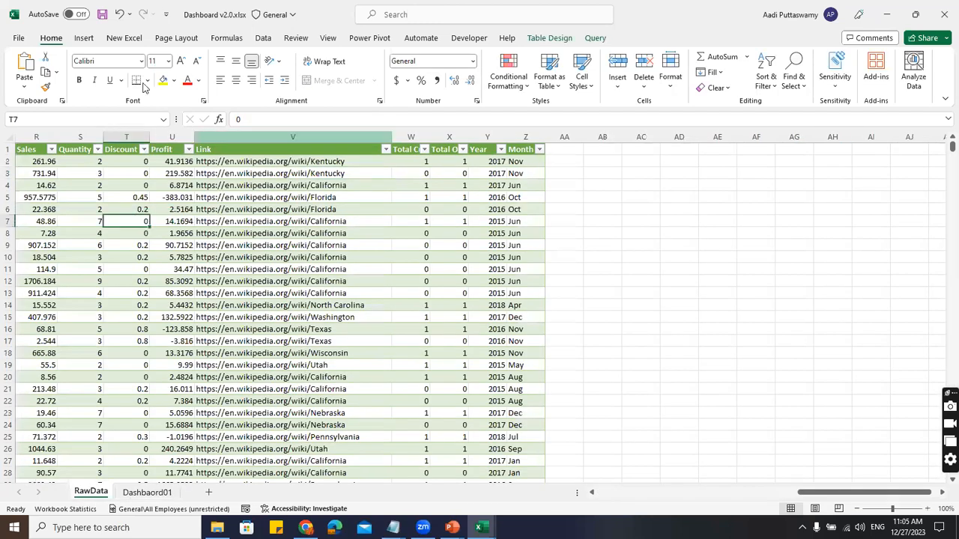
pyautogui.click(83, 38)
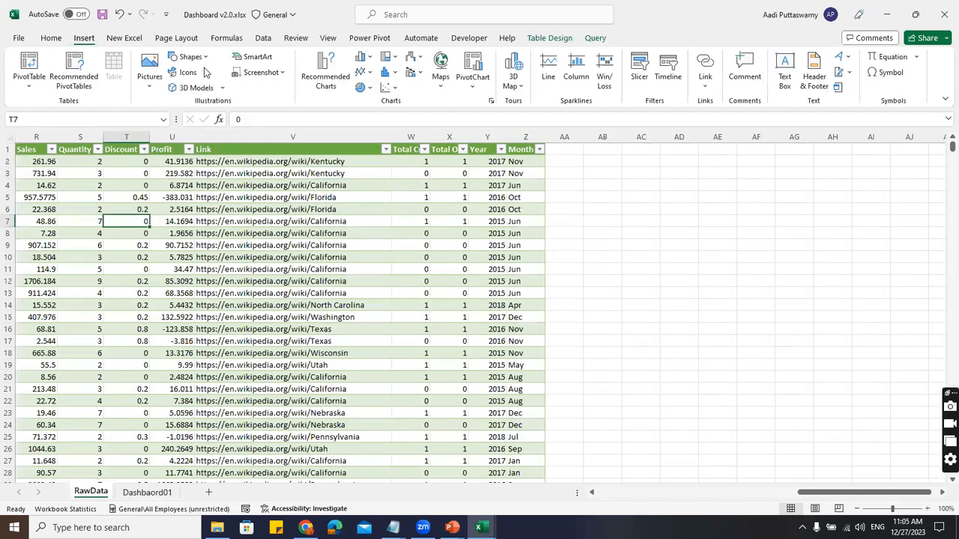
pyautogui.click(30, 81)
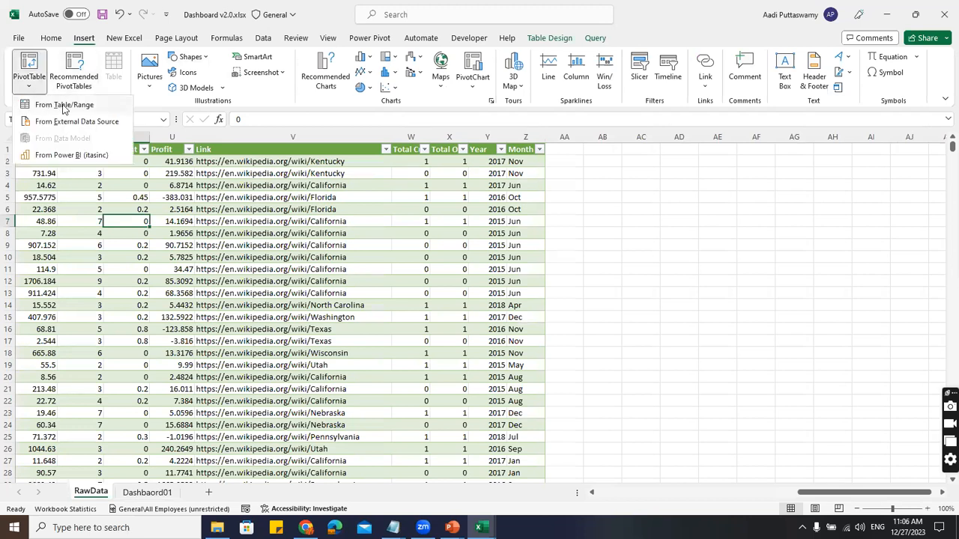
pyautogui.click(63, 105)
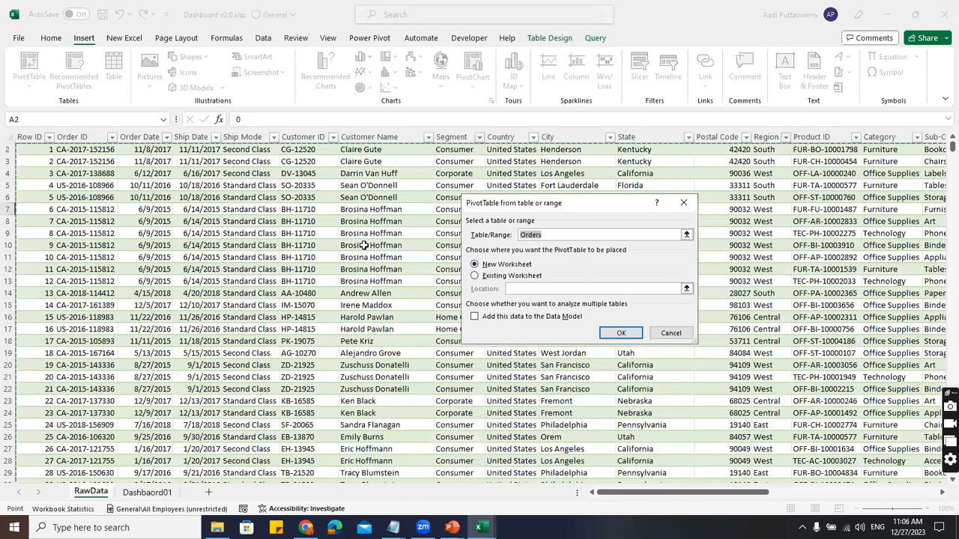
pyautogui.click(608, 335)
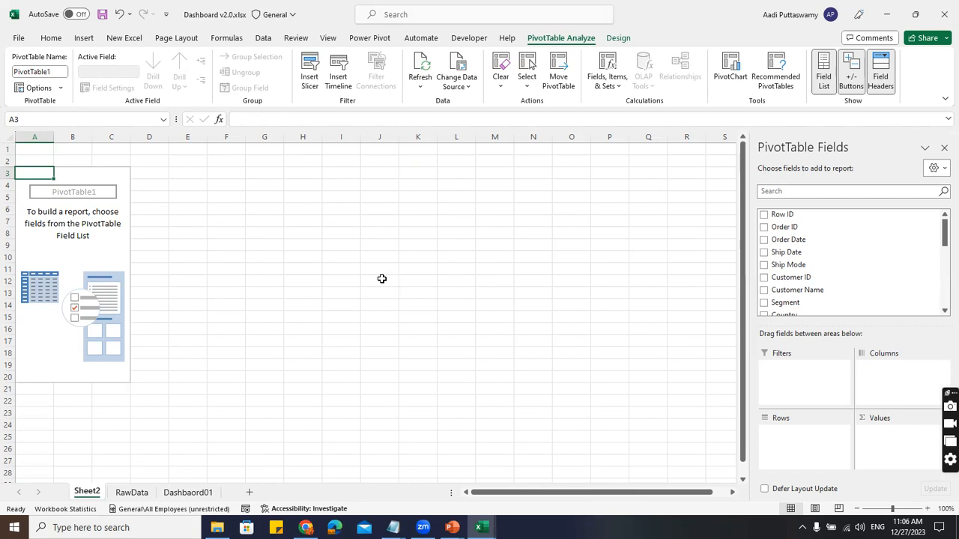
# - Add the Sales field to the new pivot table as a summed value
pyautogui.scroll(-5, 838, 286)
pyautogui.scroll(3, 833, 285)
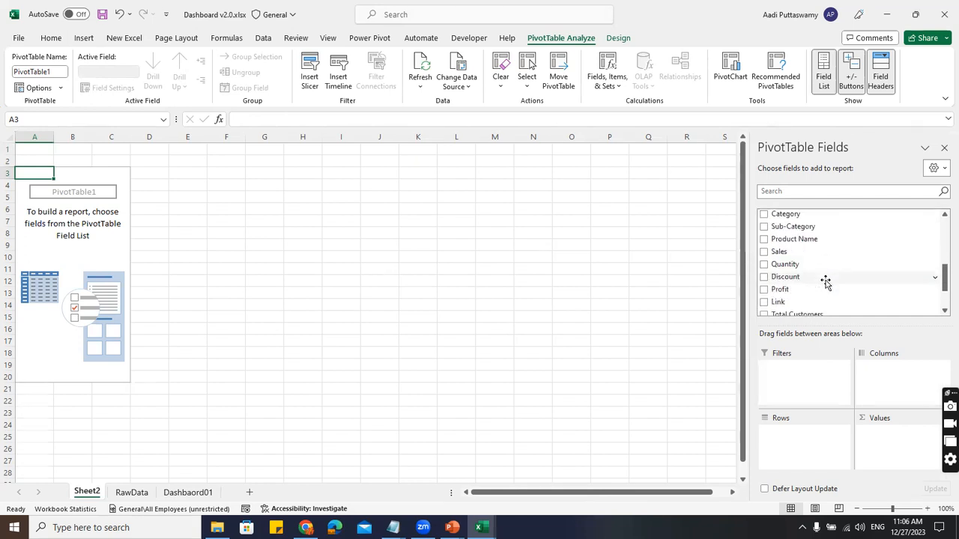
pyautogui.moveTo(783, 251); pyautogui.dragTo(60, 233)
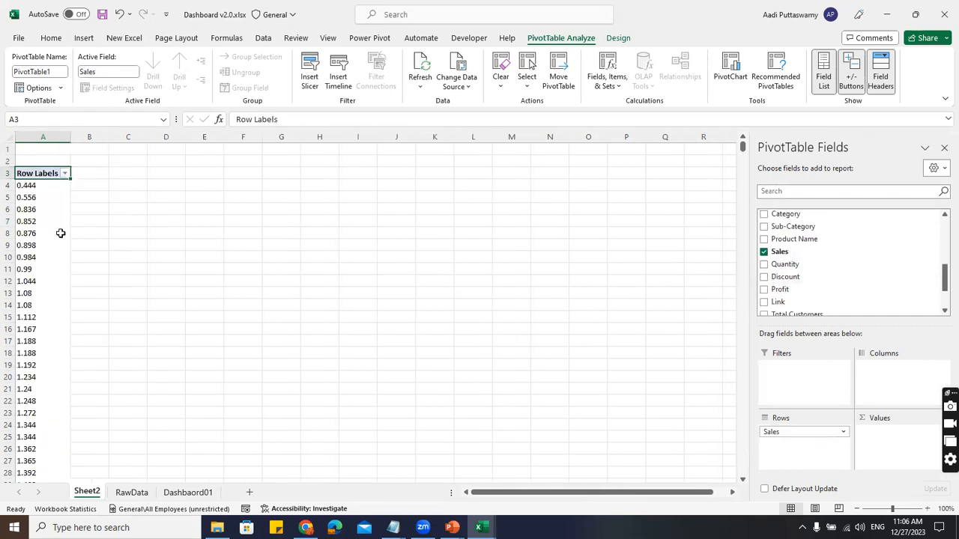
pyautogui.moveTo(771, 432); pyautogui.dragTo(884, 435)
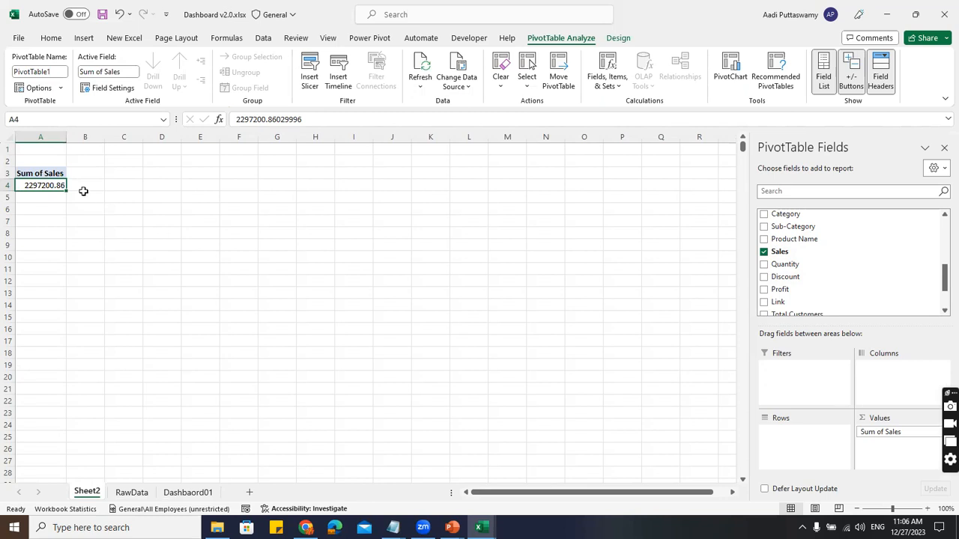
# - Copy the Sum of Sales pivot table to cell F3 and clear the Sales field from the copy
pyautogui.moveTo(50, 173); pyautogui.dragTo(50, 181)
pyautogui.hotkey('ctrl', 'c')
pyautogui.press('Right')
pyautogui.press('Right')
pyautogui.press('Right')
pyautogui.press('Right')
pyautogui.press('Right')
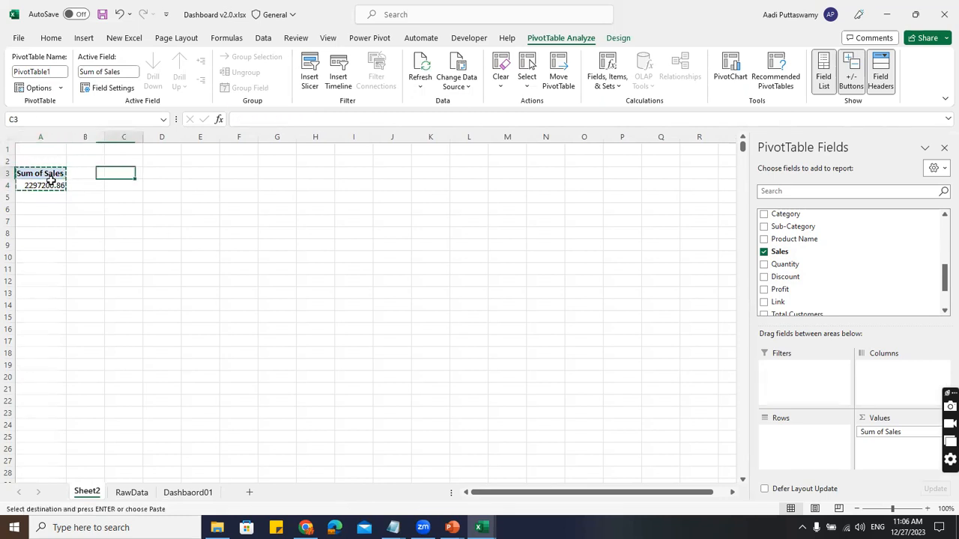
pyautogui.hotkey('ctrl', 'v')
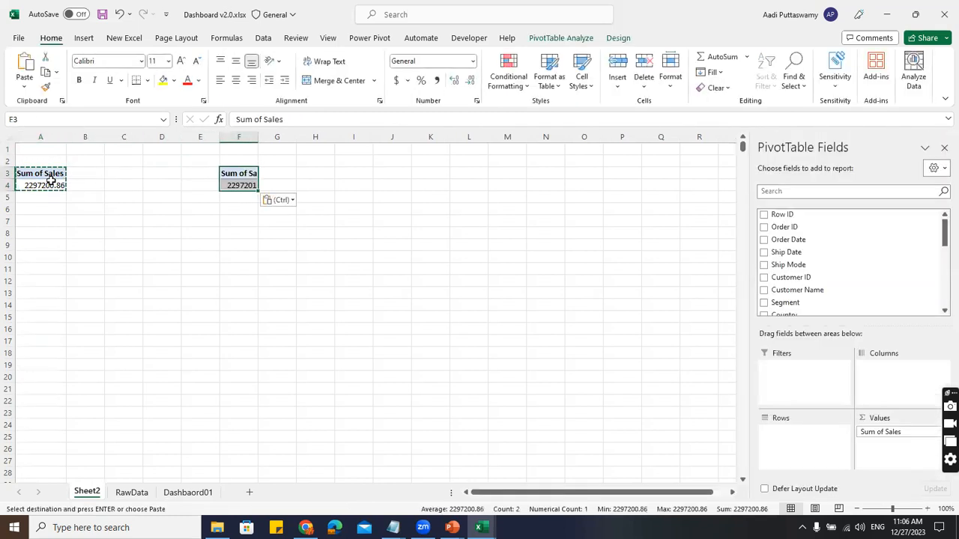
pyautogui.scroll(-5, 830, 278)
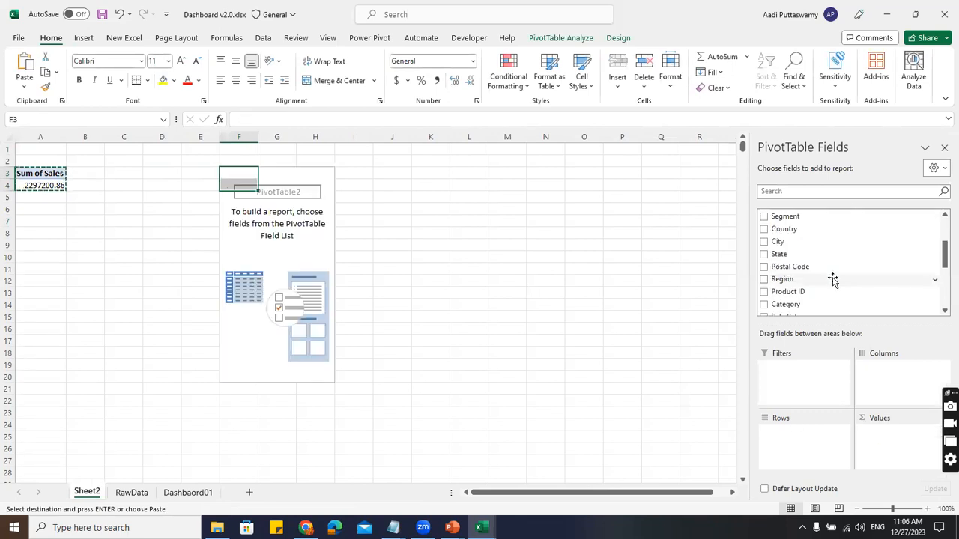
# - Add Profit as a summed value to the pivot table at F3, and copy that table to cell K3
pyautogui.moveTo(795, 235); pyautogui.dragTo(880, 446)
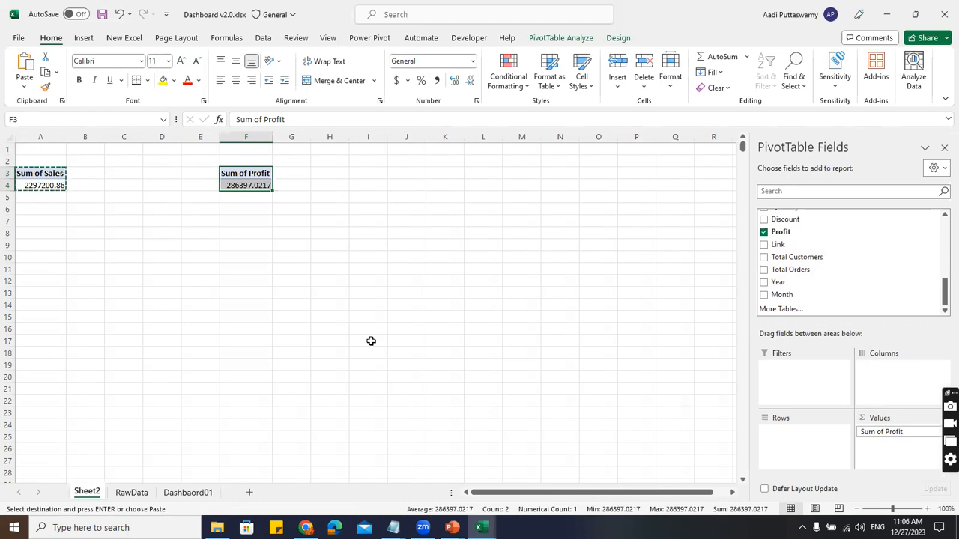
pyautogui.hotkey('ctrl', 'c')
pyautogui.press('Right')
pyautogui.press('Right')
pyautogui.press('Right')
pyautogui.press('Right')
pyautogui.press('Right')
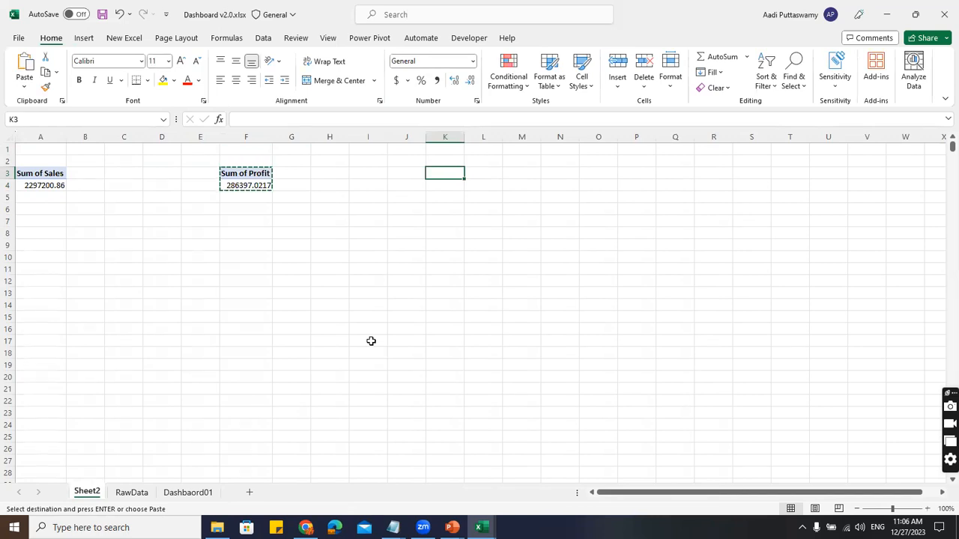
pyautogui.hotkey('ctrl', 'v')
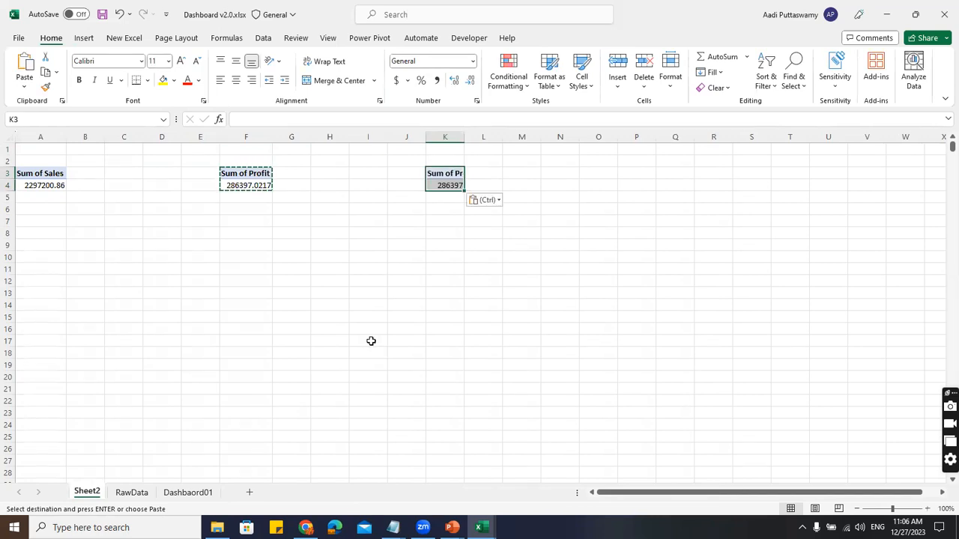
# - Replace Profit with Total Customers as the summed value in the pivot table at K3
pyautogui.moveTo(869, 434); pyautogui.dragTo(644, 366)
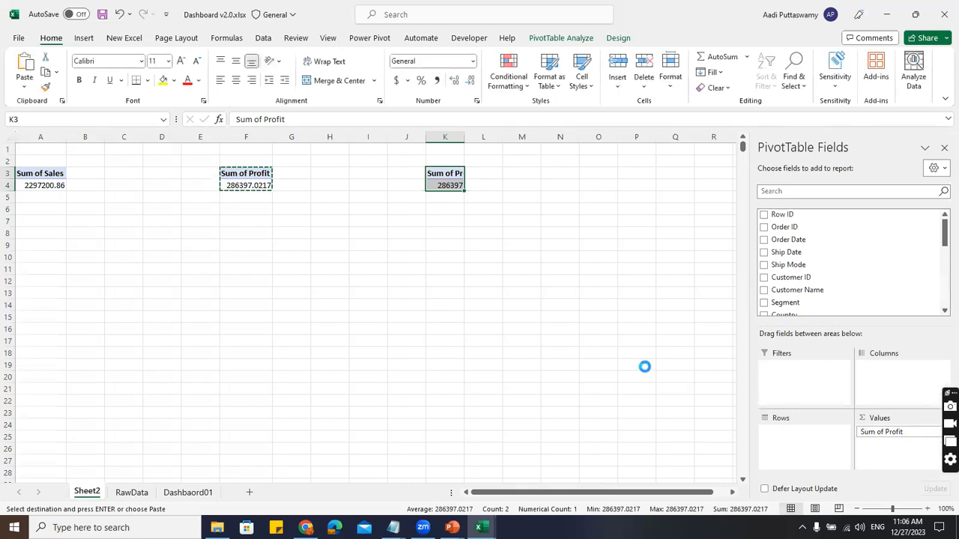
pyautogui.scroll(-5, 856, 266)
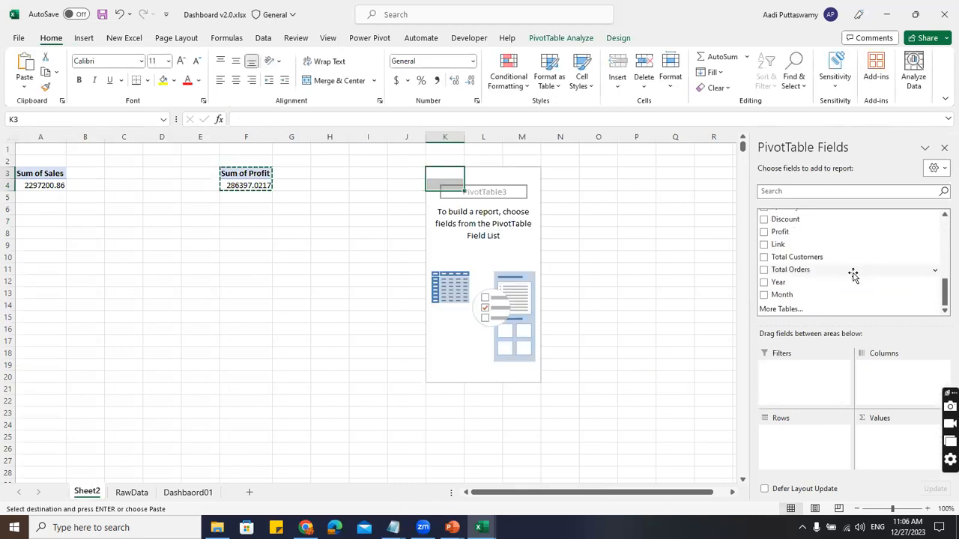
pyautogui.moveTo(814, 259); pyautogui.dragTo(880, 450)
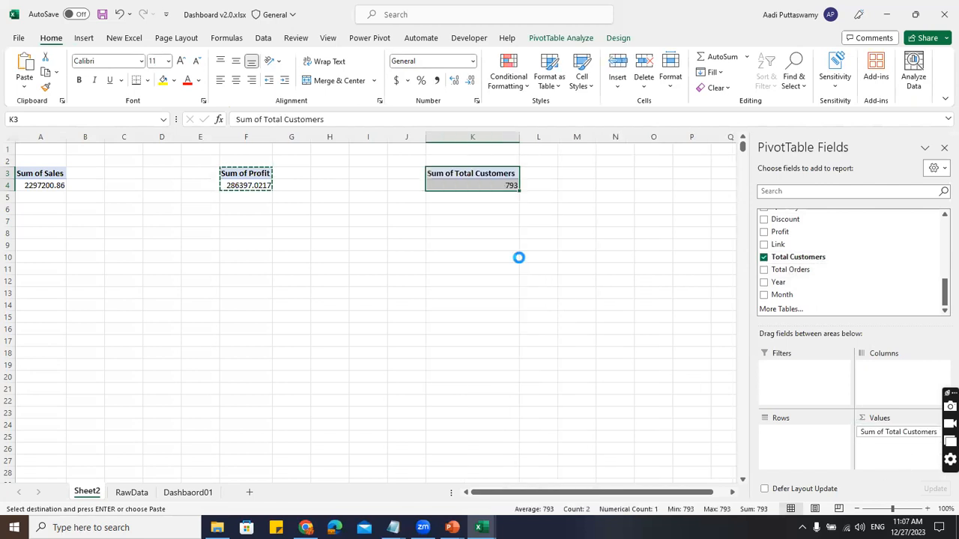
# - Copy the Sum of Total Customers pivot table to cell P3
pyautogui.hotkey('ctrl', 'c')
pyautogui.hotkey('ctrl', 'Right')
pyautogui.hotkey('ctrl', 'Left')
pyautogui.press('Right')
pyautogui.press('Right')
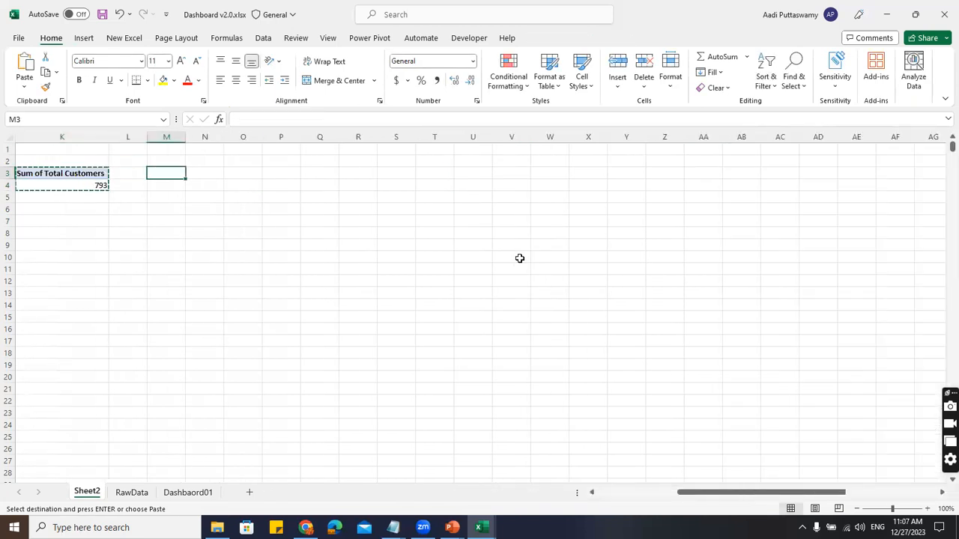
pyautogui.press('Right')
pyautogui.press('Right')
pyautogui.press('Right')
pyautogui.hotkey('ctrl', 'v')
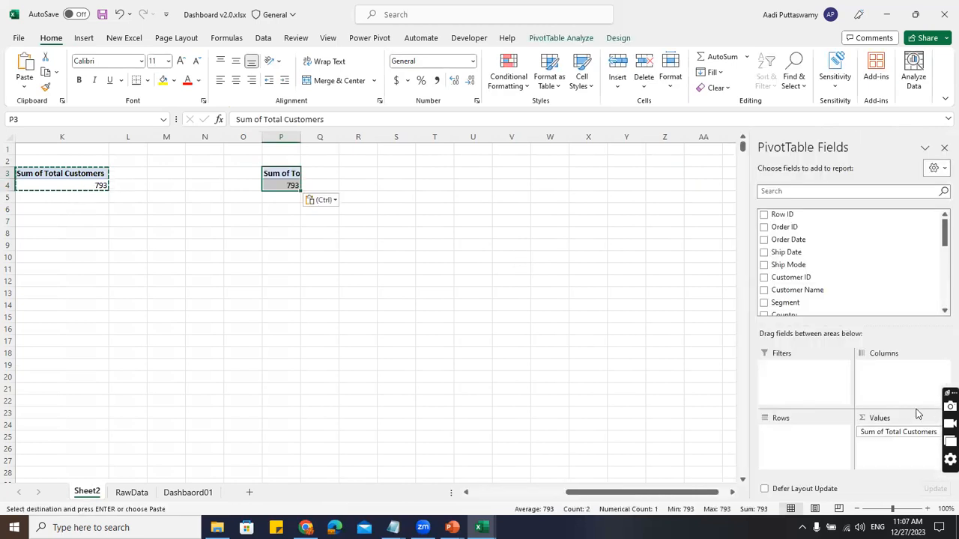
# - Replace Total Customers with Total Orders as the summed value in the pivot table at P3
pyautogui.moveTo(909, 432); pyautogui.dragTo(712, 315)
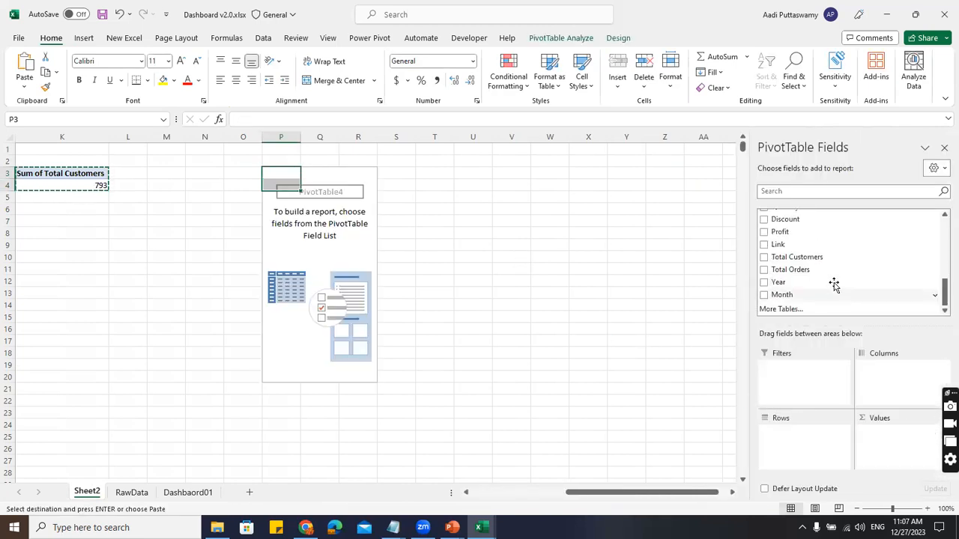
pyautogui.moveTo(813, 268); pyautogui.dragTo(883, 450)
pyautogui.click(435, 328)
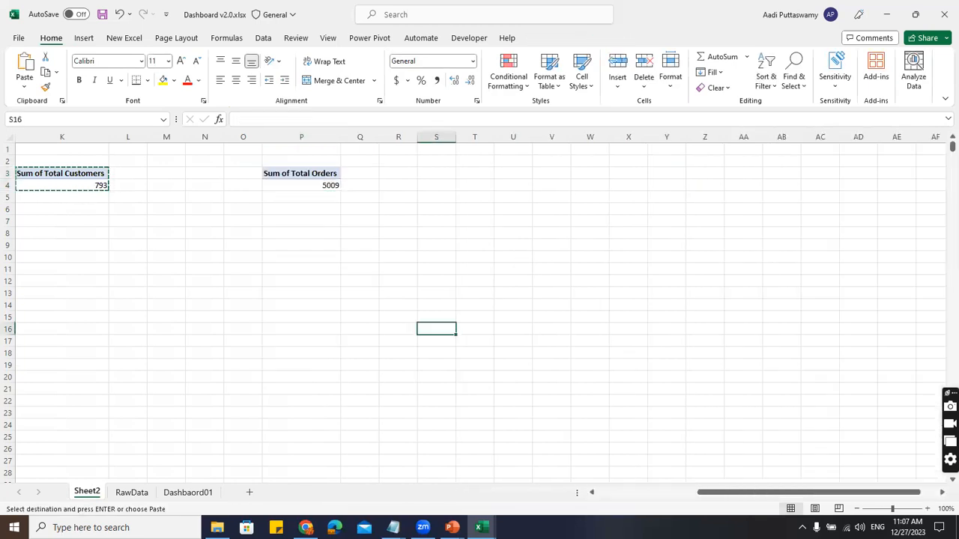
pyautogui.moveTo(717, 493); pyautogui.dragTo(449, 457)
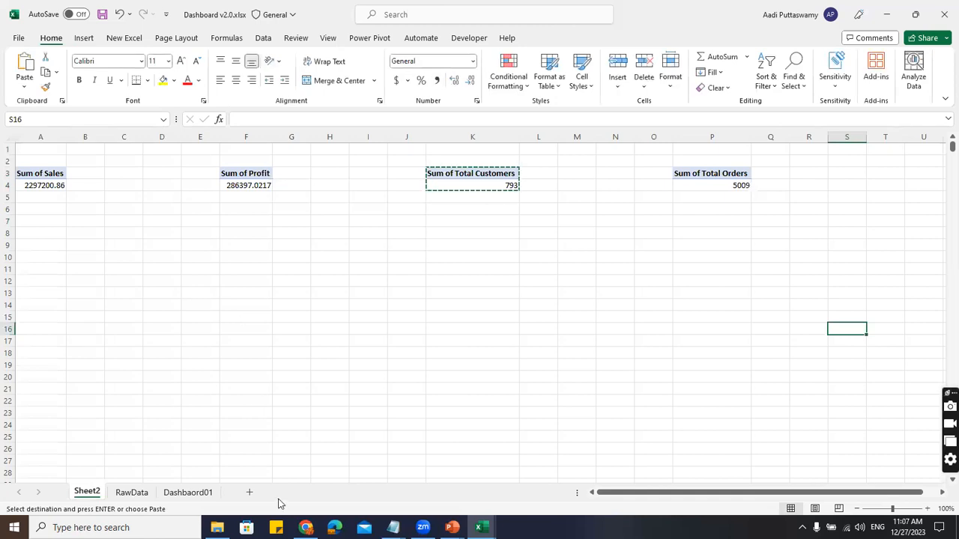
# - Switch to Dashboard v1.0, examine the charts on its Dashboard01 sheet, and return to Dashboard v2.0
pyautogui.hotkey('alt', 'Tab')
pyautogui.hotkey('alt', 'Tab')
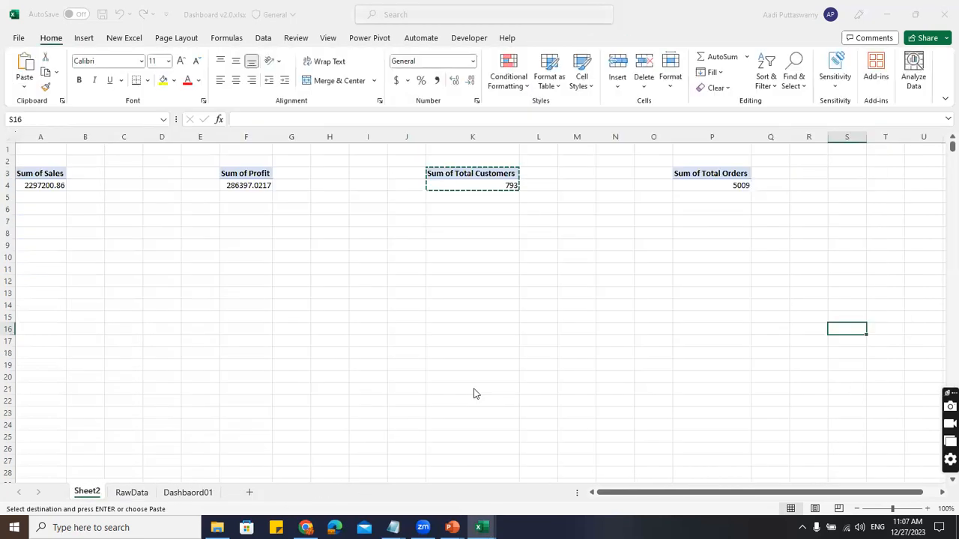
pyautogui.hotkey('alt', 'Tab')
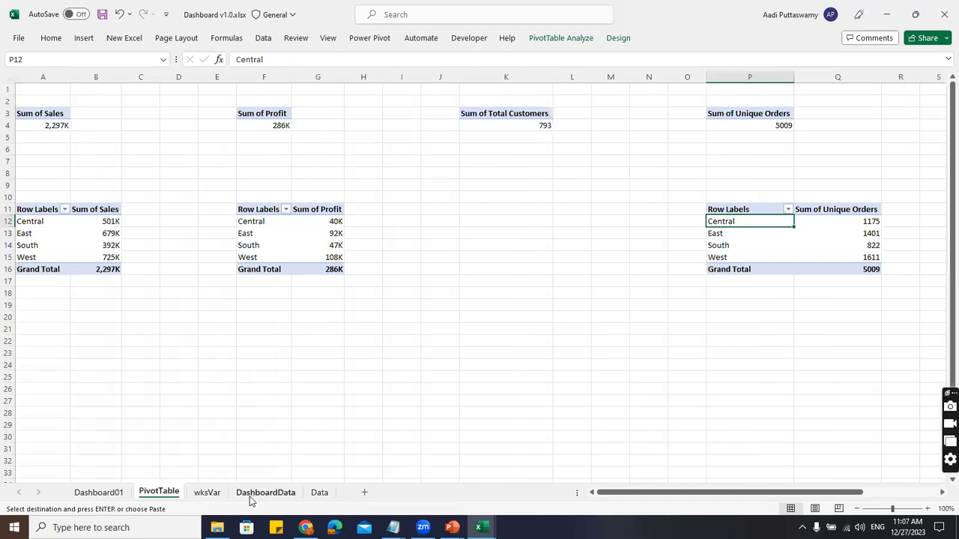
pyautogui.click(100, 496)
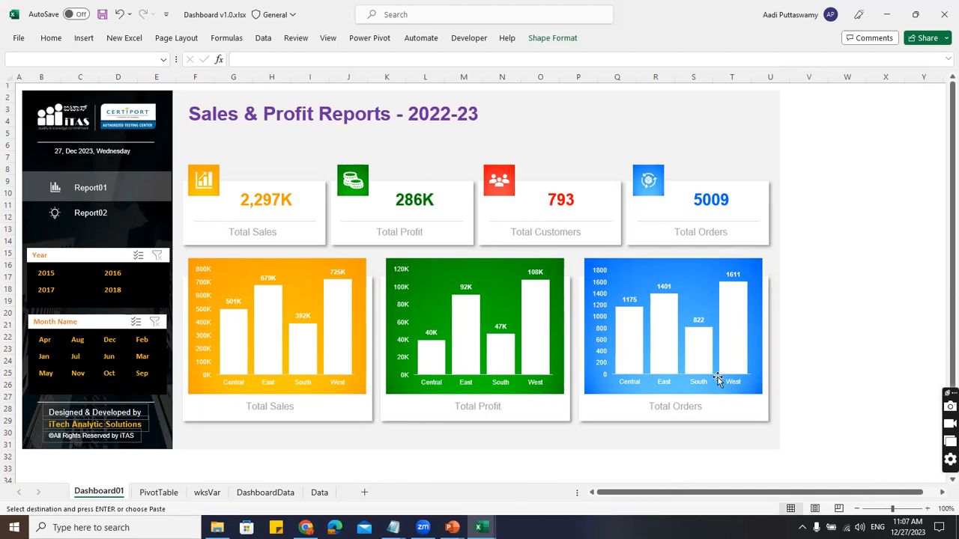
pyautogui.hotkey('alt', 'Tab')
# - Copy the Sum of Sales pivot table at A3 to cell A10
pyautogui.click(195, 290)
pyautogui.moveTo(50, 169); pyautogui.dragTo(54, 186)
pyautogui.hotkey('ctrl', 'c')
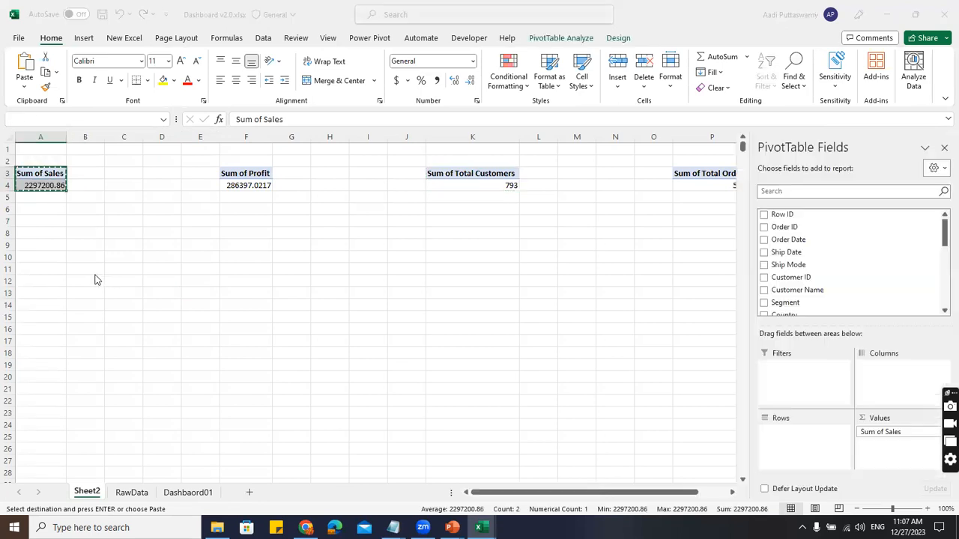
pyautogui.click(484, 297)
pyautogui.click(80, 223)
pyautogui.moveTo(52, 173); pyautogui.dragTo(52, 185)
pyautogui.hotkey('ctrl', 'c')
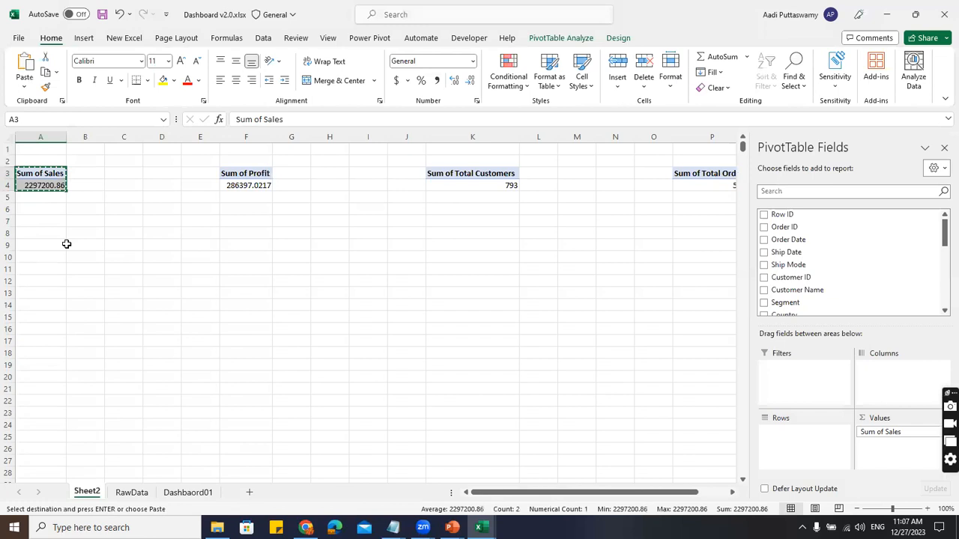
pyautogui.click(62, 257)
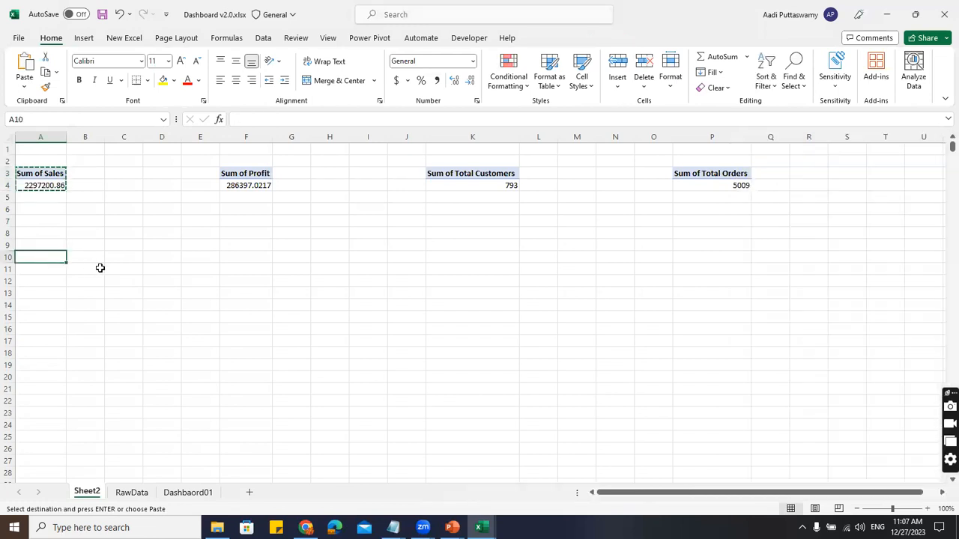
pyautogui.hotkey('ctrl', 'v')
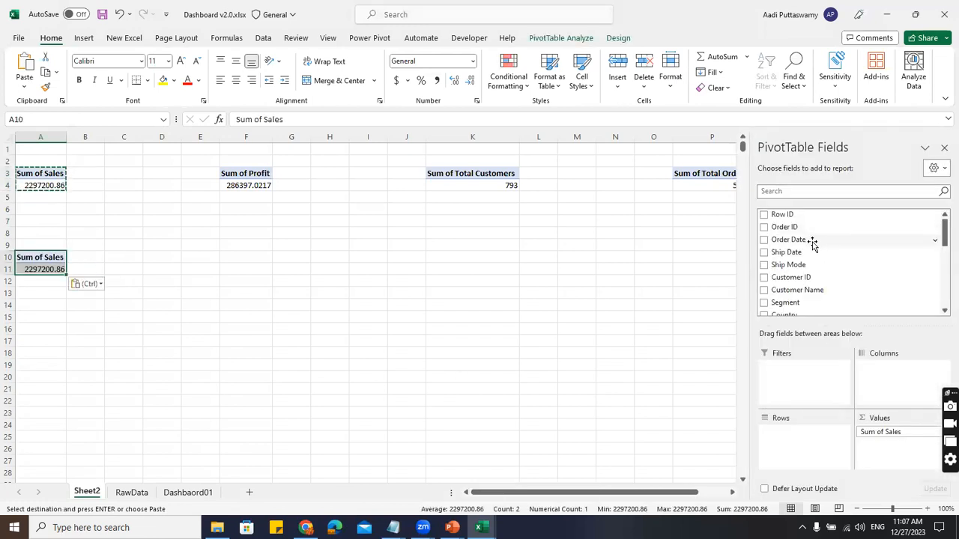
# - Break down the Sum of Sales pivot table at A10 by Region in rows
pyautogui.scroll(-1, 827, 291)
pyautogui.scroll(-2, 827, 291)
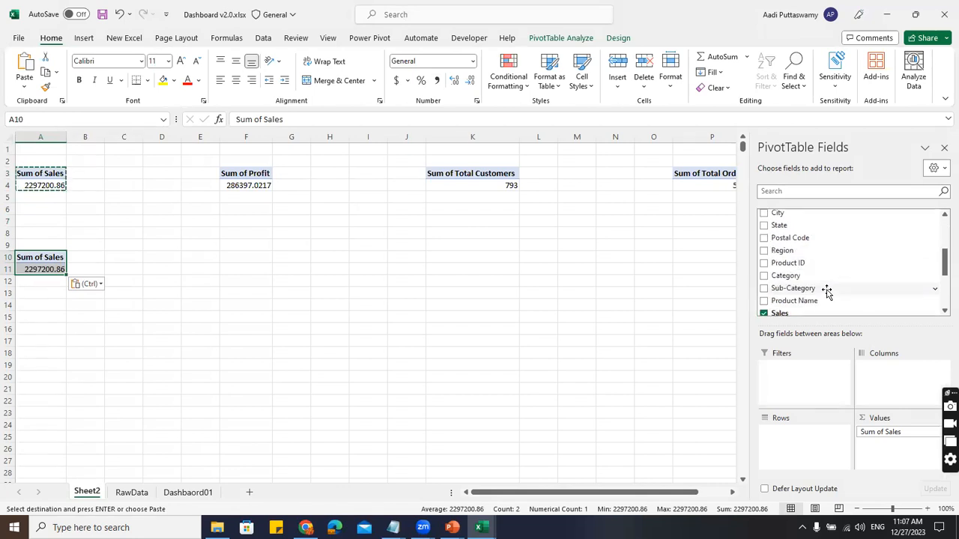
pyautogui.moveTo(782, 250); pyautogui.dragTo(820, 444)
pyautogui.click(127, 279)
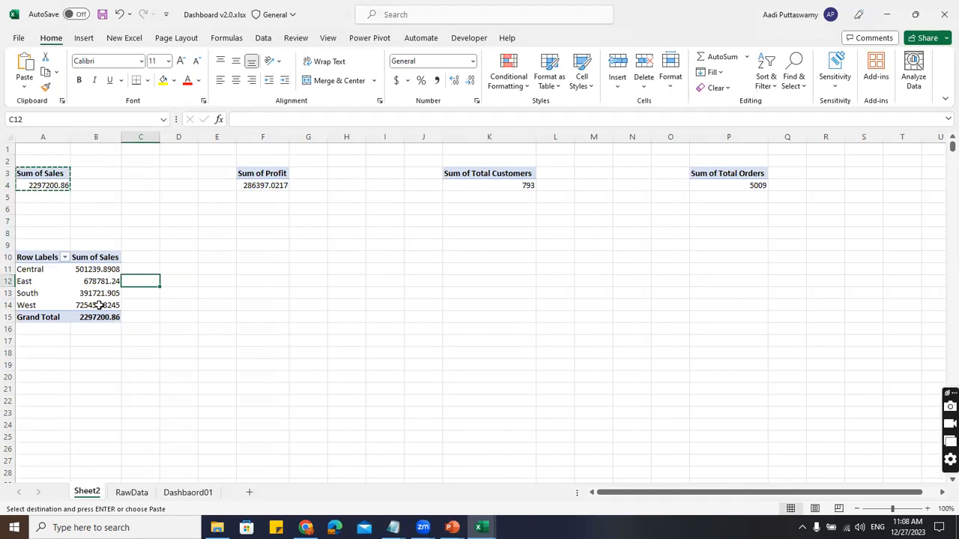
# - Copy the Sum of Profit pivot table to cell F10 and break the copy down by Region in rows
pyautogui.moveTo(279, 178); pyautogui.dragTo(278, 188)
pyautogui.hotkey('ctrl', 'c')
pyautogui.click(274, 257)
pyautogui.hotkey('ctrl', 'v')
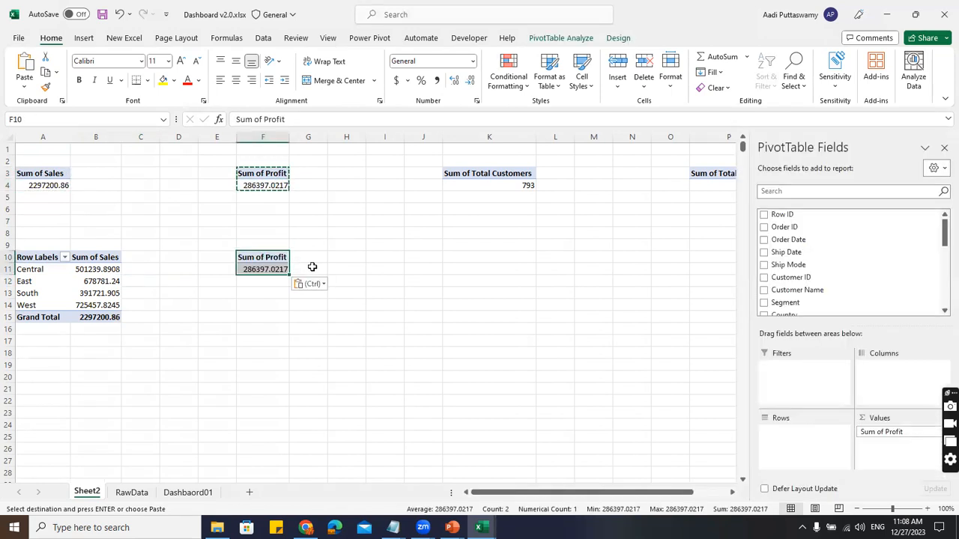
pyautogui.scroll(-2, 827, 275)
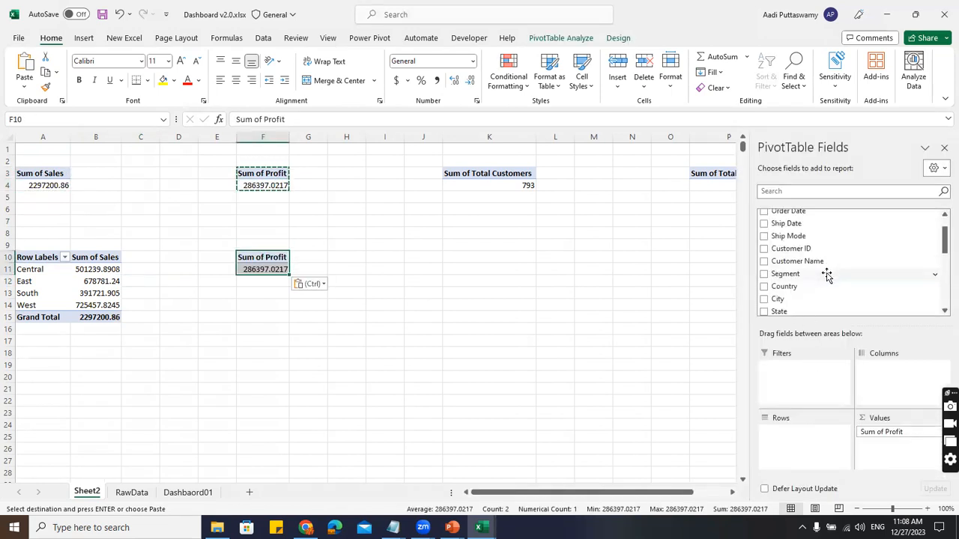
pyautogui.scroll(-2, 827, 277)
pyautogui.moveTo(782, 250); pyautogui.dragTo(816, 454)
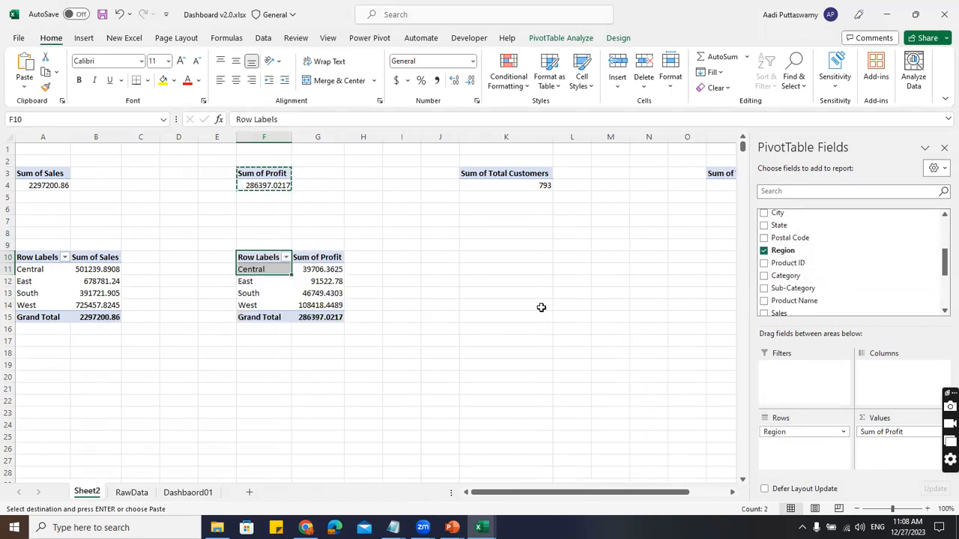
pyautogui.click(943, 149)
# - Copy the Sum of Total Orders pivot table to cell P10 and break the copy down by Region in rows
pyautogui.moveTo(737, 174); pyautogui.dragTo(745, 184)
pyautogui.hotkey('ctrl', 'c')
pyautogui.click(721, 259)
pyautogui.hotkey('ctrl', 'v')
pyautogui.click(757, 271)
pyautogui.rightClick(758, 272)
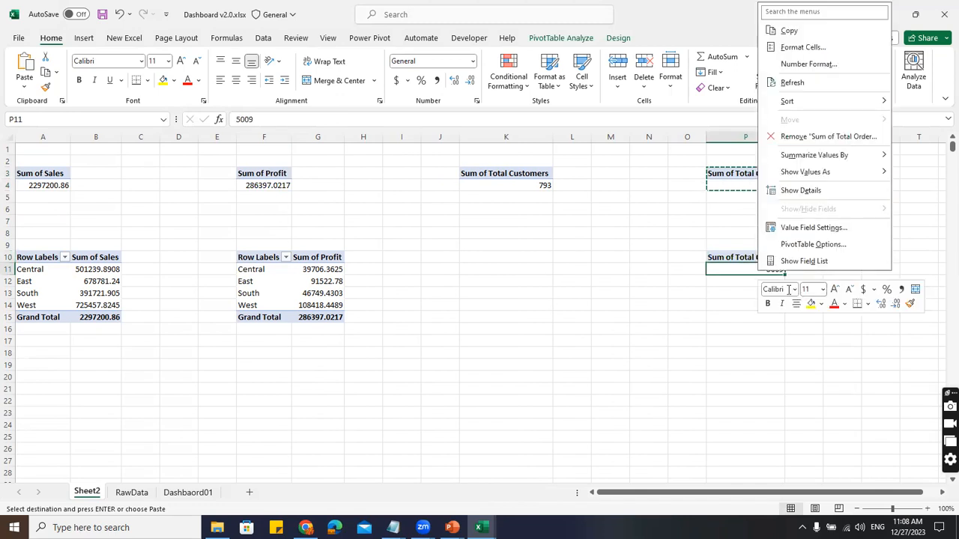
pyautogui.click(807, 264)
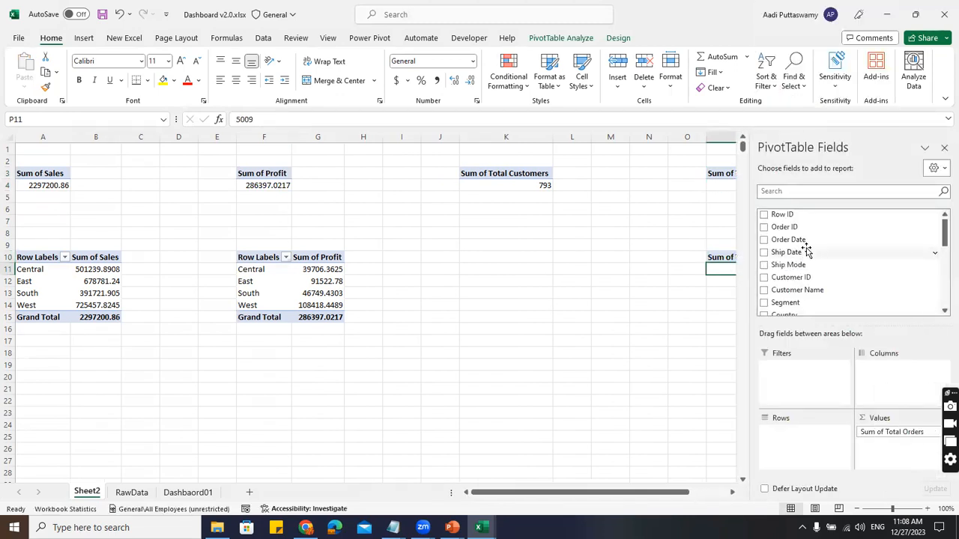
pyautogui.scroll(-3, 817, 277)
pyautogui.moveTo(802, 281); pyautogui.dragTo(814, 438)
pyautogui.click(571, 340)
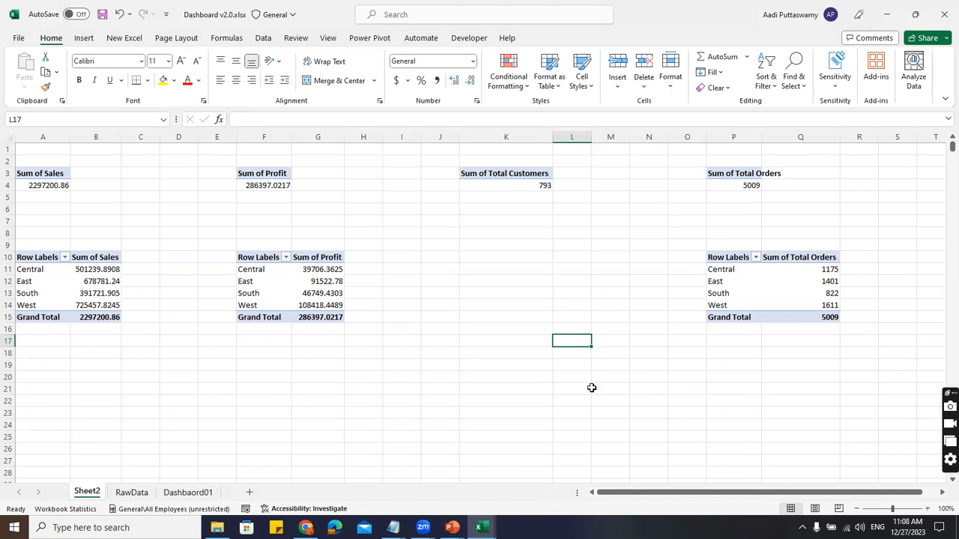
pyautogui.click(207, 493)
pyautogui.click(299, 192)
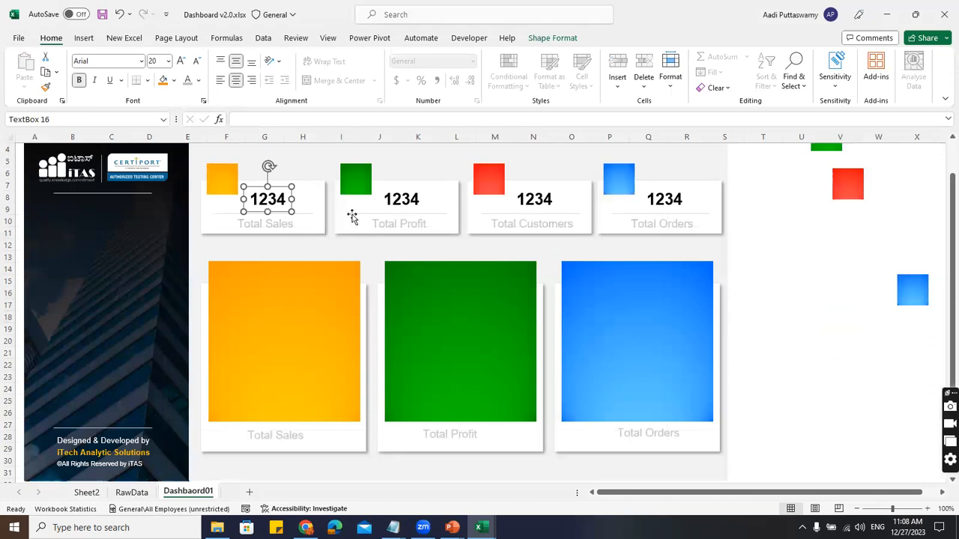
pyautogui.click(298, 120)
pyautogui.write('=')
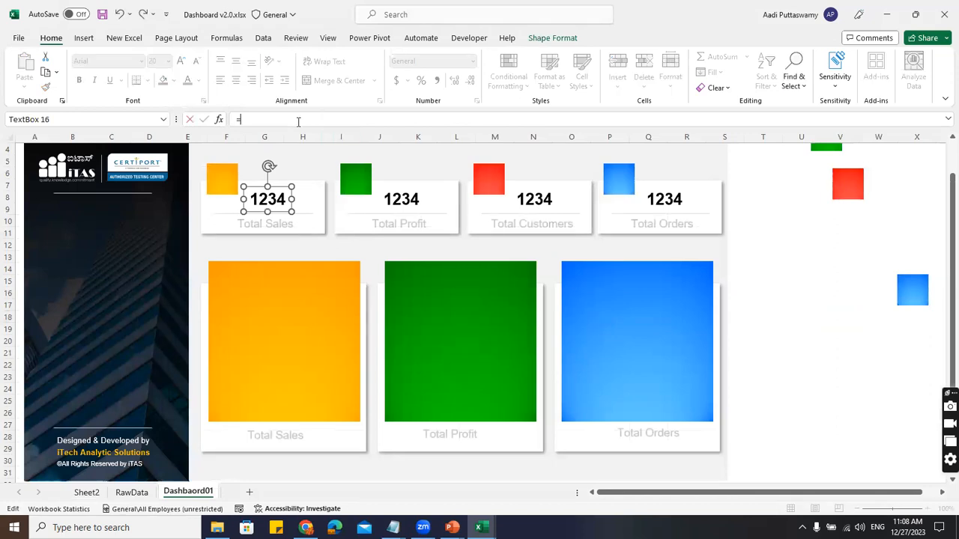
# - Rename Sheet2 as PivotTable
pyautogui.click(86, 492)
pyautogui.write('Piv')
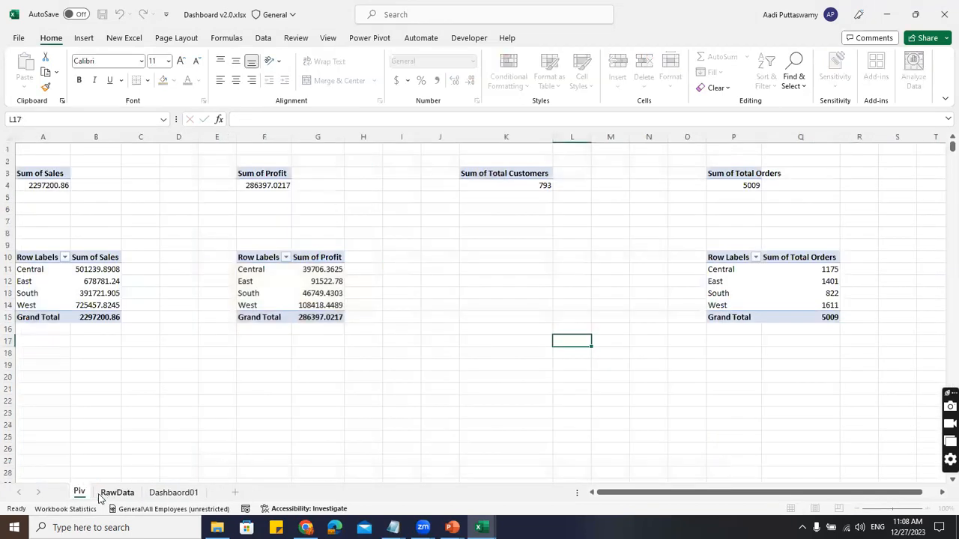
pyautogui.write('otTabl')
pyautogui.press('BackSpace')
pyautogui.press('BackSpace')
pyautogui.press('BackSpace')
pyautogui.press('BackSpace')
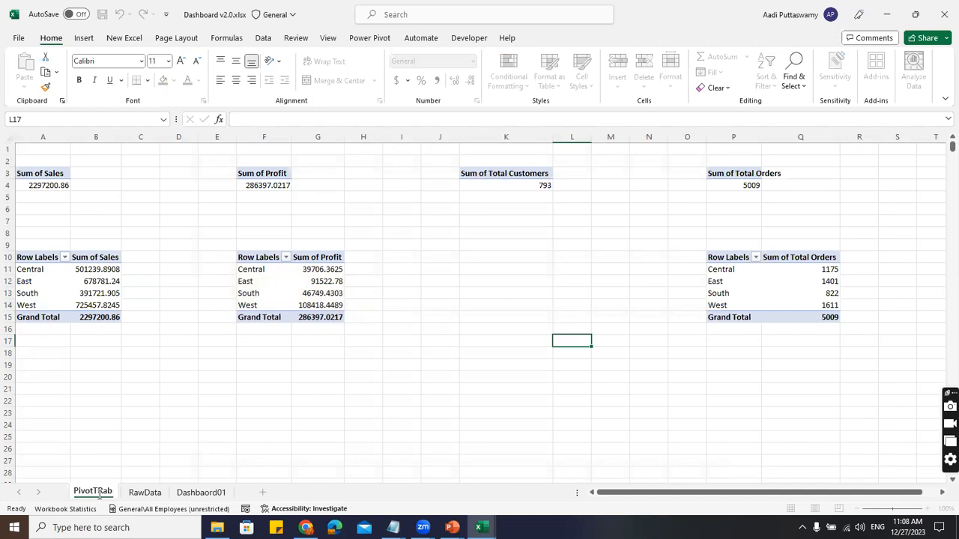
pyautogui.write('able')
pyautogui.press('Return')
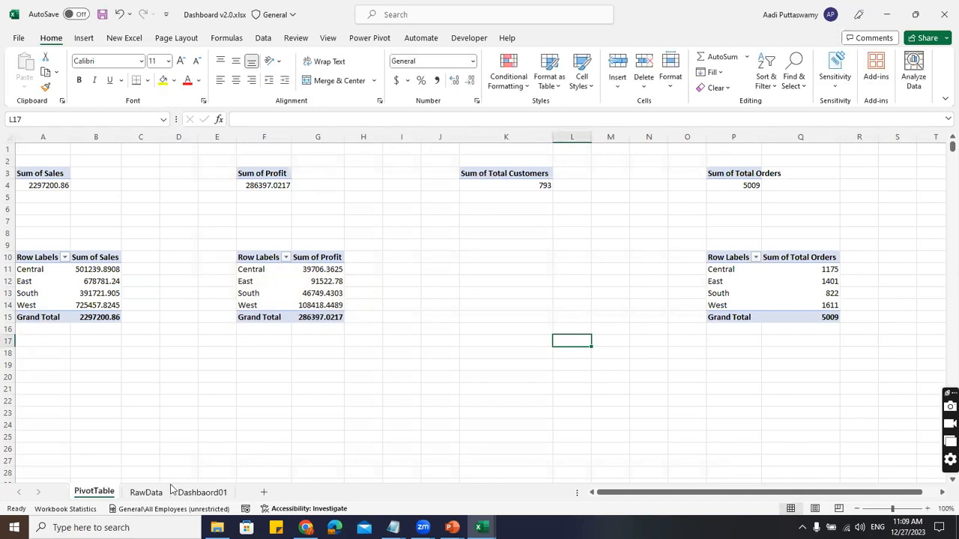
# - Try to link the Total Sales card's text box on Dashbaord01 to the Sum of Sales value in PivotTable cell A4
pyautogui.click(202, 493)
pyautogui.click(274, 195)
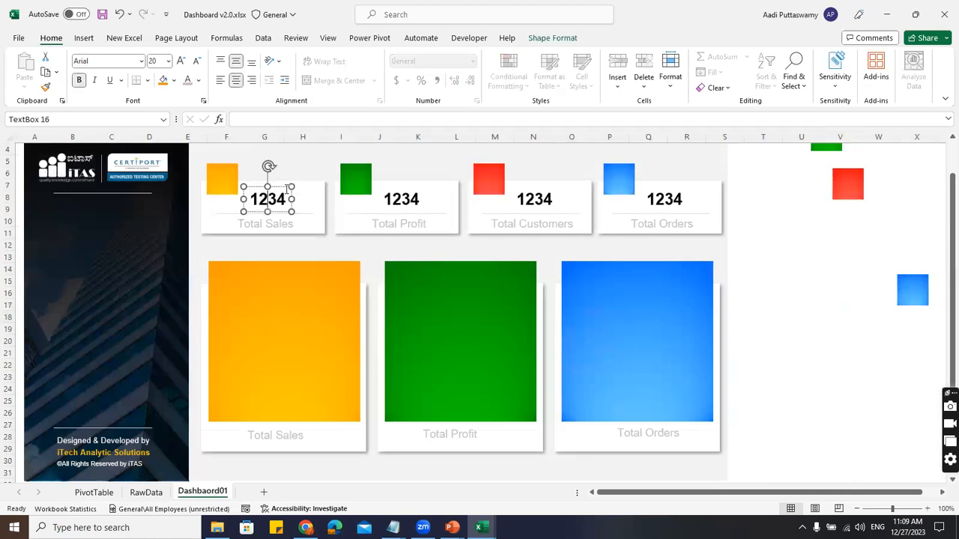
pyautogui.write('=')
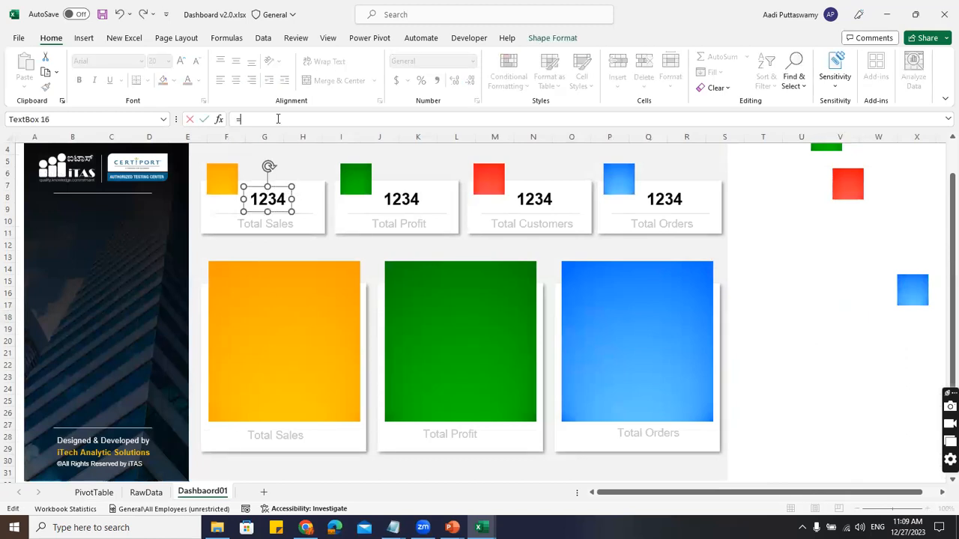
pyautogui.click(94, 492)
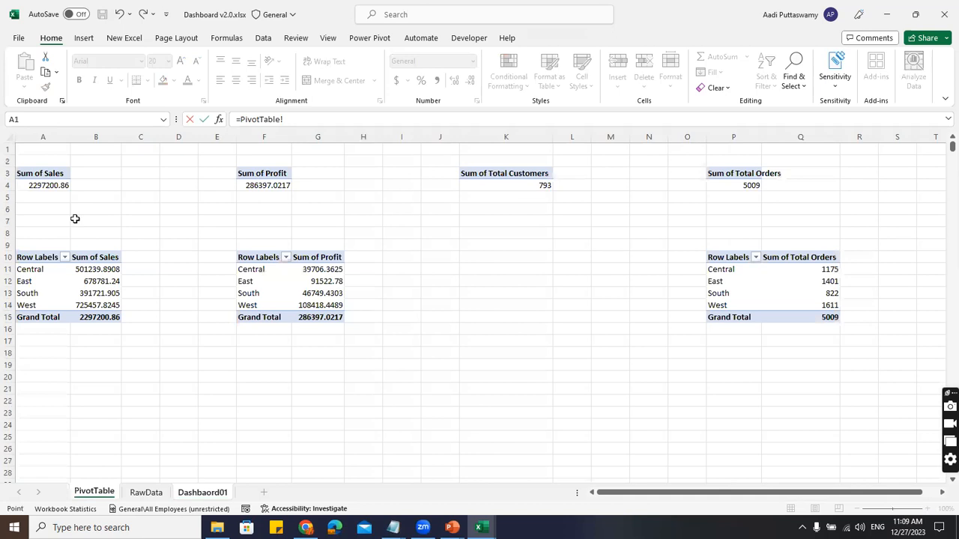
pyautogui.click(51, 185)
pyautogui.press('Return')
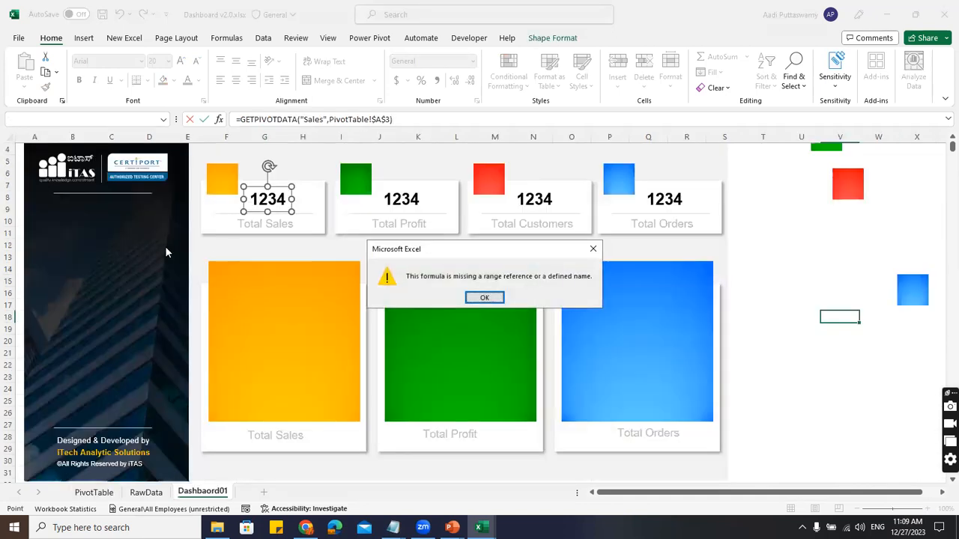
pyautogui.press('Escape')
pyautogui.press('Escape')
pyautogui.press('Escape')
# - Enter the formula =PivotTable!A4 in cell V18 of the Dashbaord01 sheet
pyautogui.click(274, 116)
pyautogui.write('=')
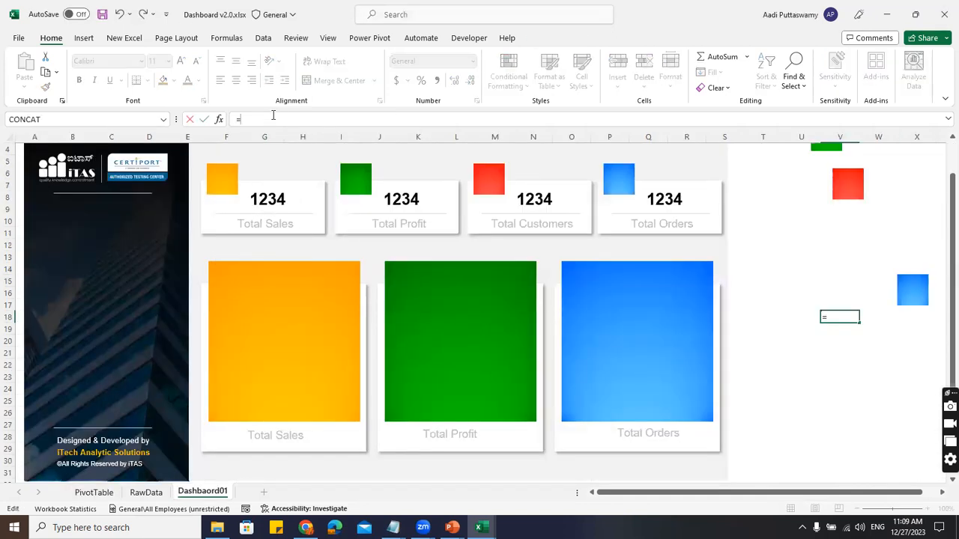
pyautogui.click(95, 491)
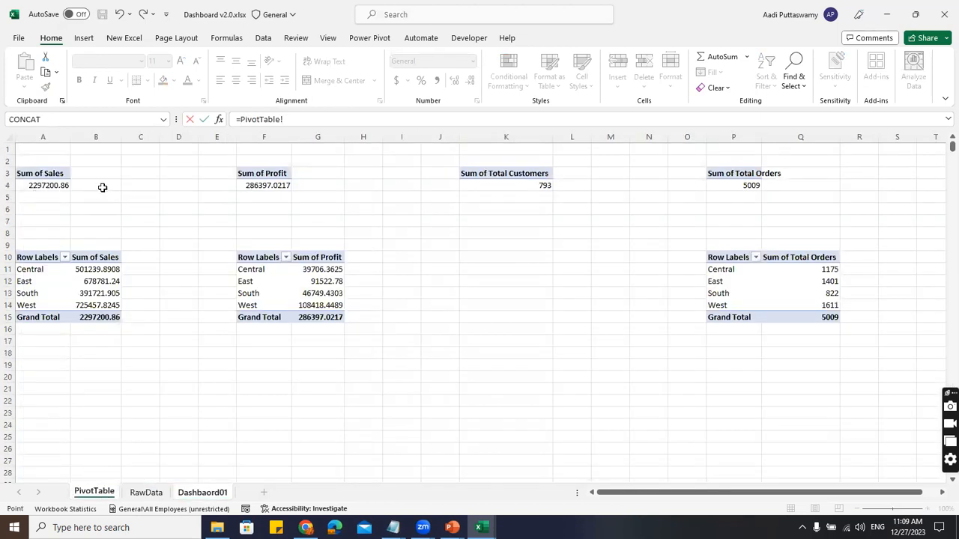
pyautogui.click(138, 186)
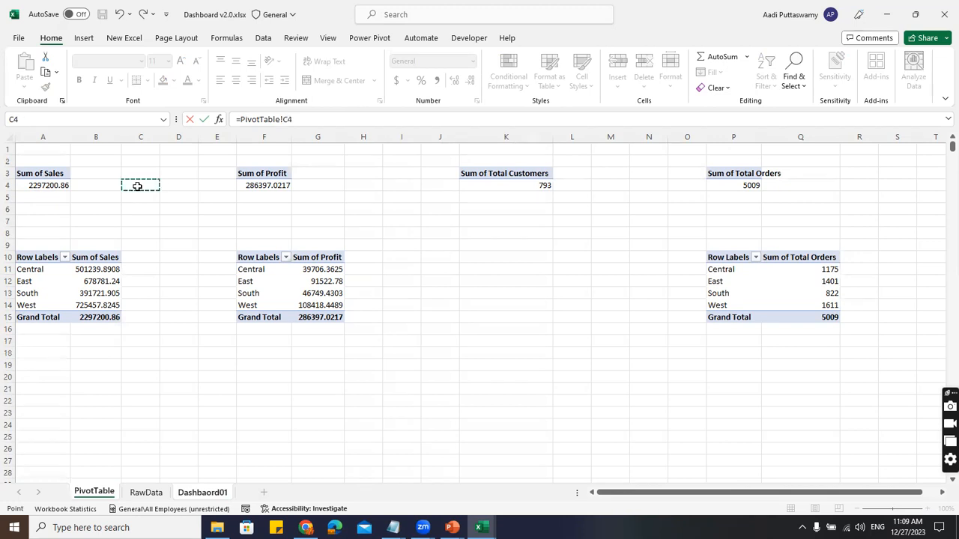
pyautogui.click(285, 120)
pyautogui.press('BackSpace')
pyautogui.write('A')
pyautogui.press('Return')
# - Open the formula of the Total Sales card's number text box for editing
pyautogui.click(283, 198)
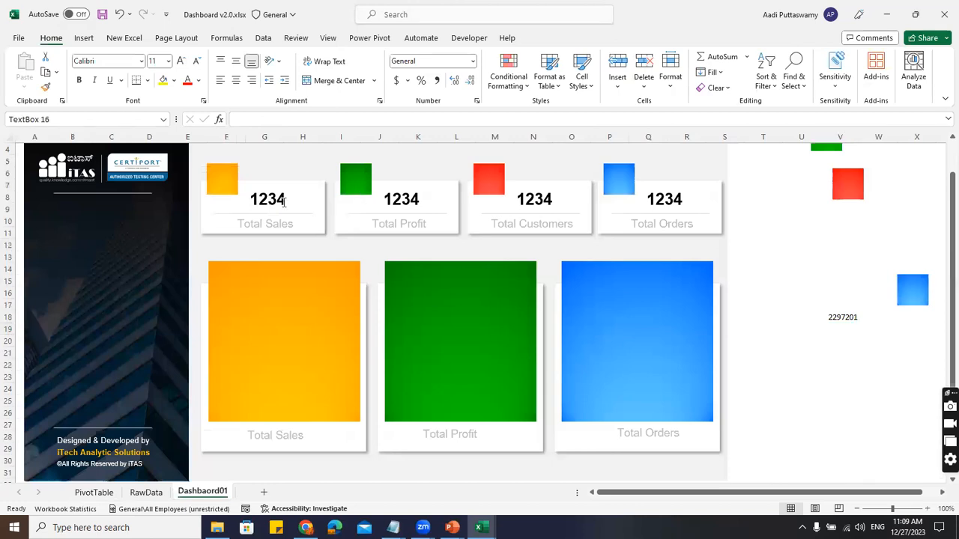
pyautogui.click(272, 120)
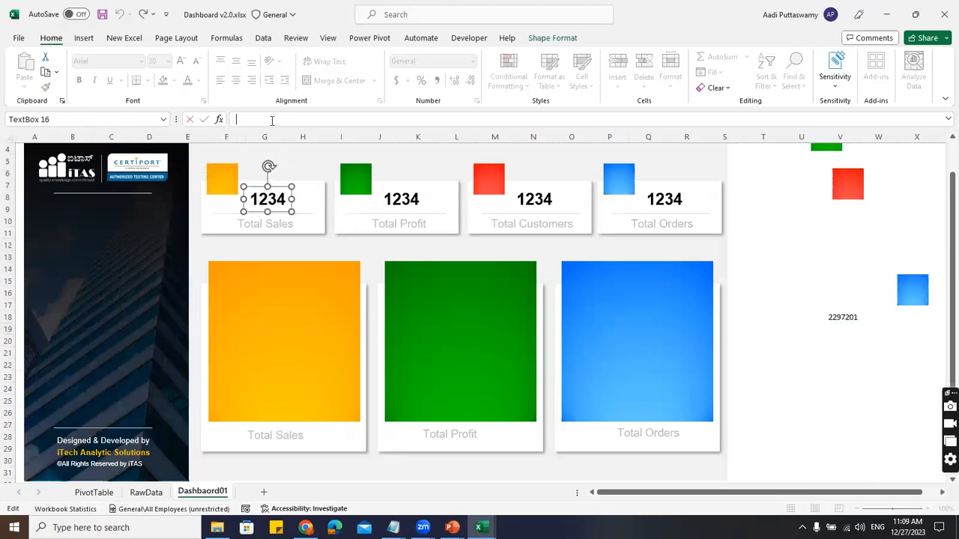
# - Delete the stray number from cell V18 beside the dashboard
pyautogui.click(839, 321)
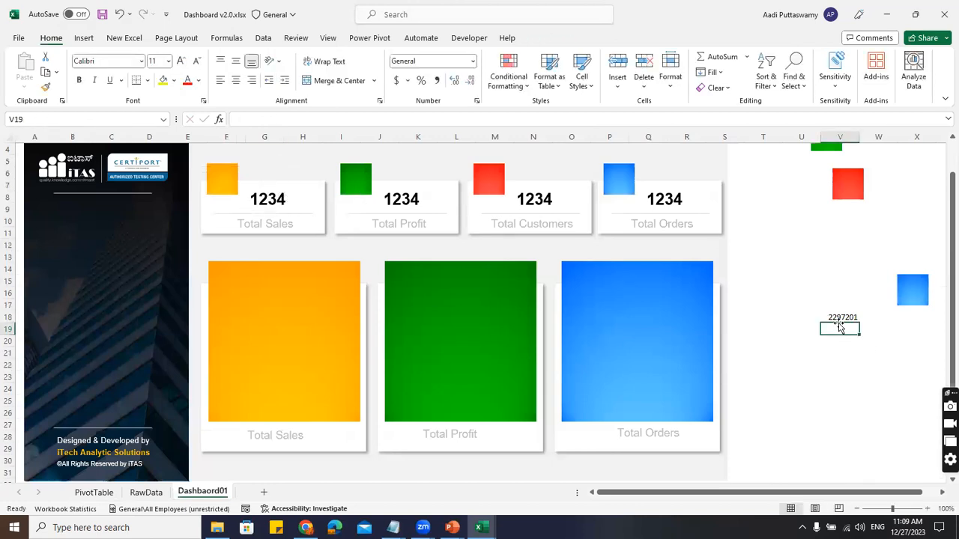
pyautogui.press('Delete')
pyautogui.press('Home')
# - Link the Total Sales card's value text box to the pivot result with the formula =PivotTable!A4
pyautogui.click(282, 199)
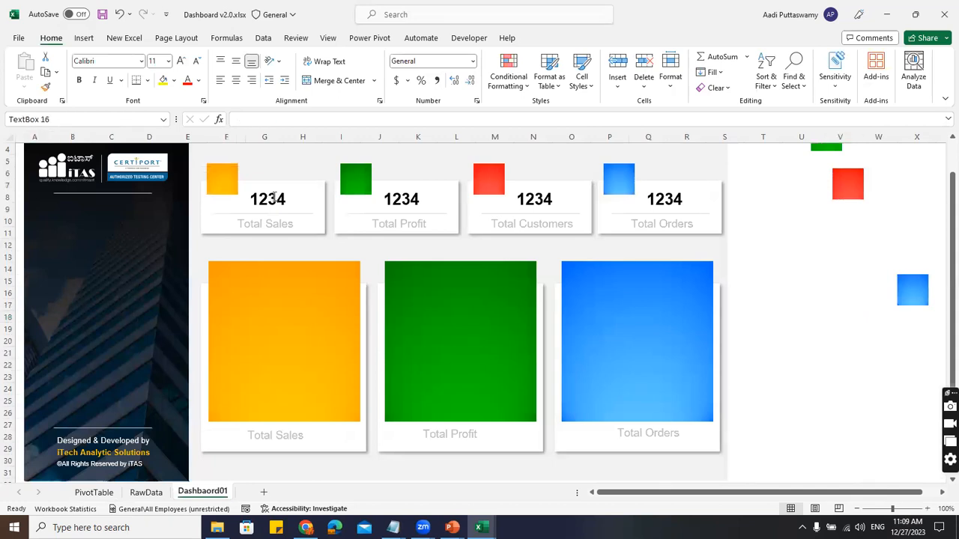
pyautogui.click(286, 124)
pyautogui.write('=')
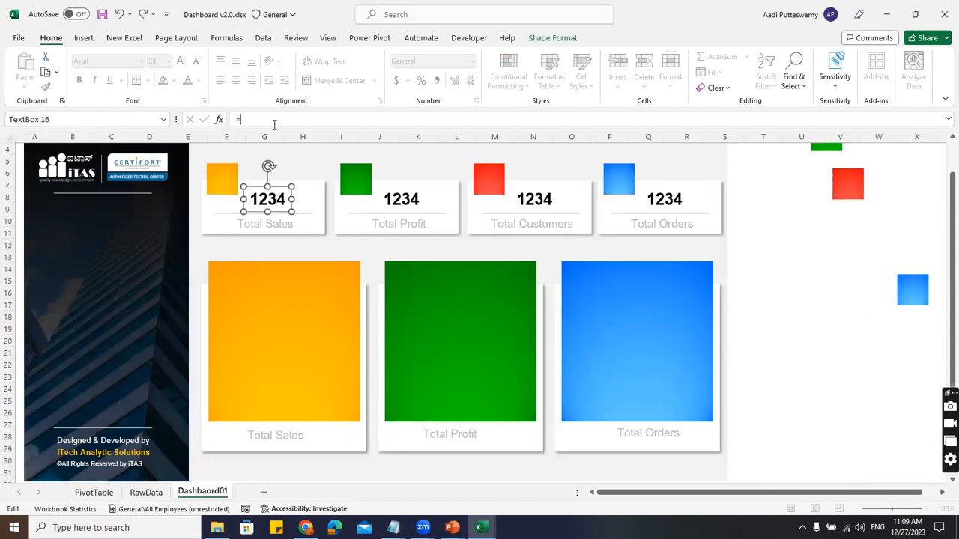
pyautogui.click(105, 492)
pyautogui.click(140, 174)
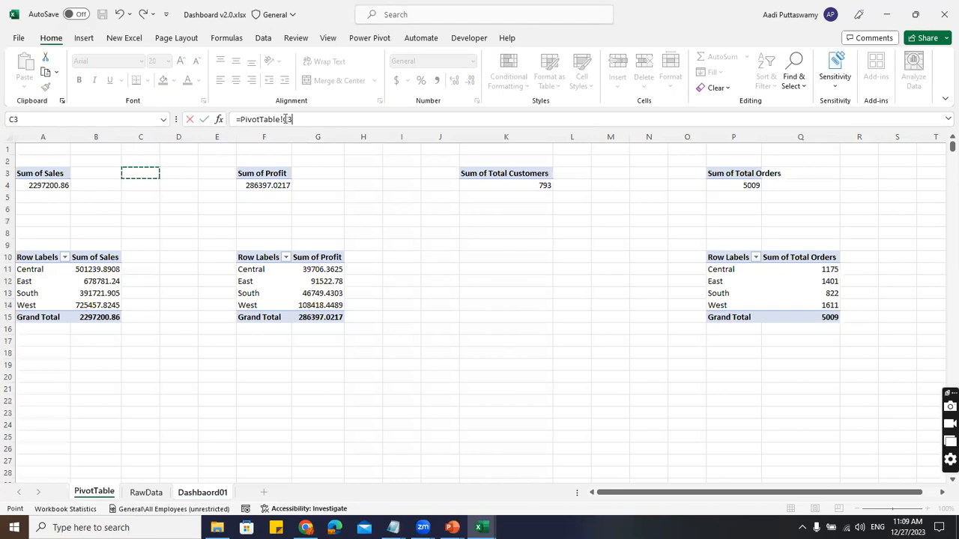
pyautogui.press('BackSpace')
pyautogui.press('BackSpace')
pyautogui.write('A')
pyautogui.press('Return')
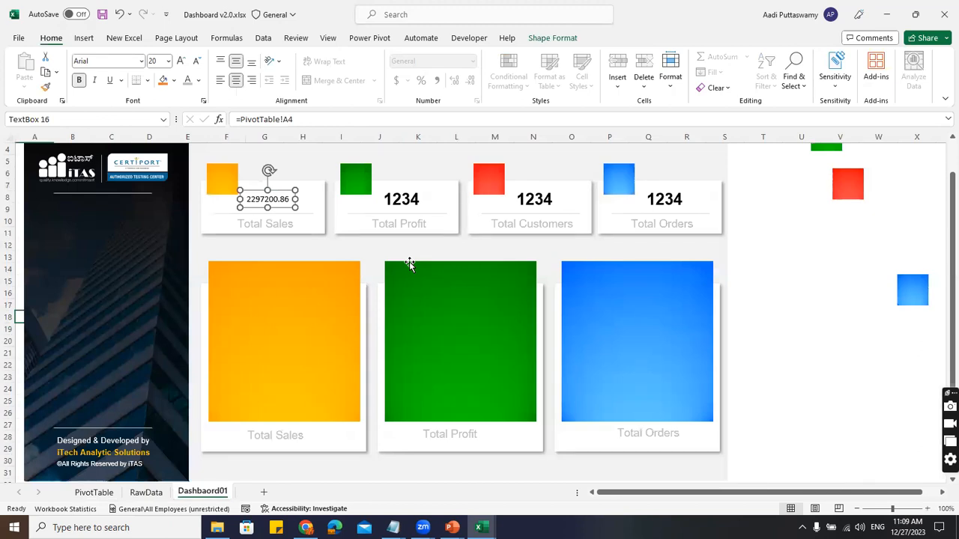
# - Format the Sum of Sales value in PivotTable cell A4 with the custom number format #,##0,K
pyautogui.click(95, 492)
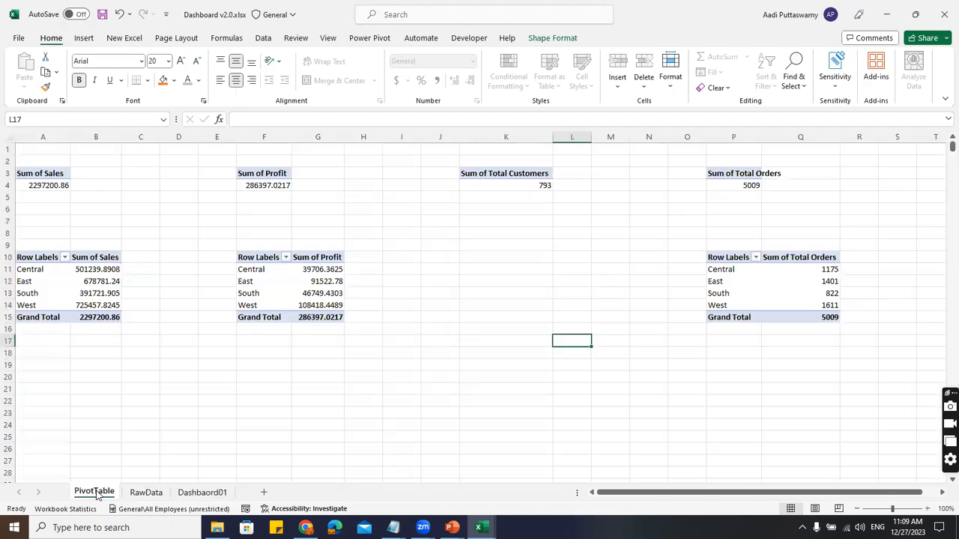
pyautogui.click(57, 187)
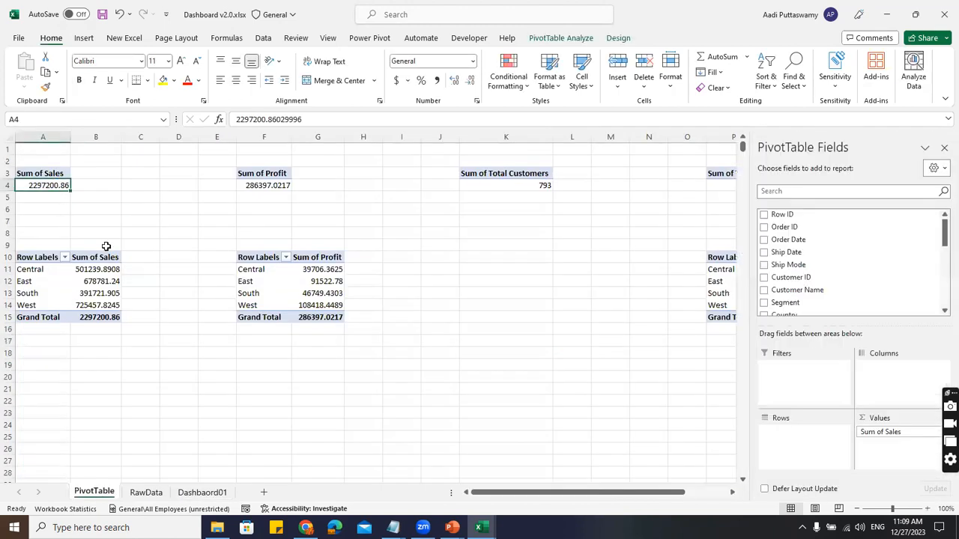
pyautogui.hotkey('ctrl', '1')
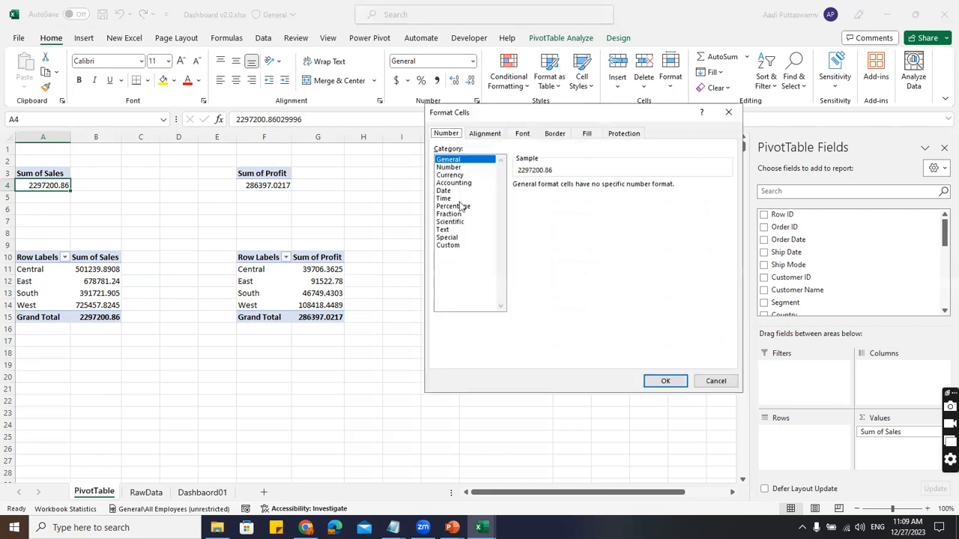
pyautogui.click(464, 168)
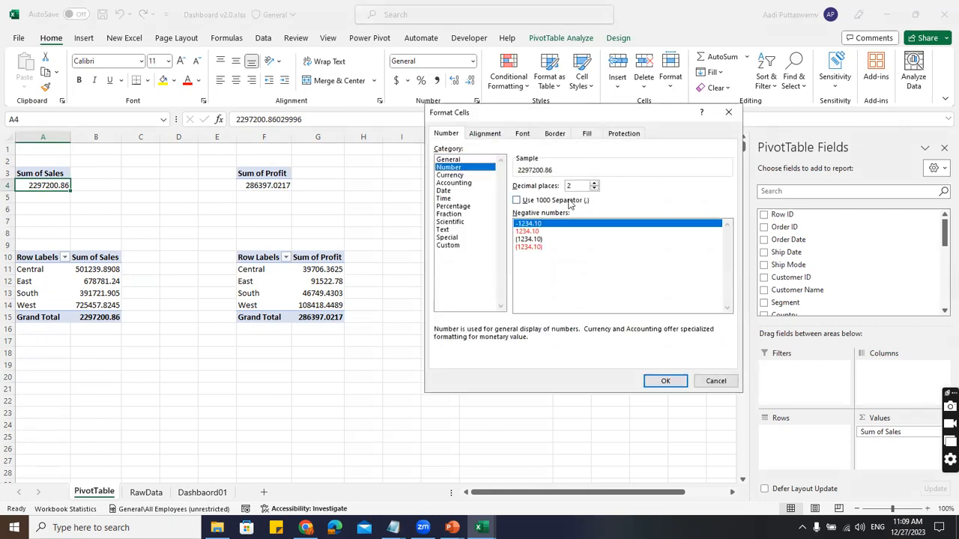
pyautogui.click(593, 188)
pyautogui.click(594, 188)
pyautogui.click(539, 203)
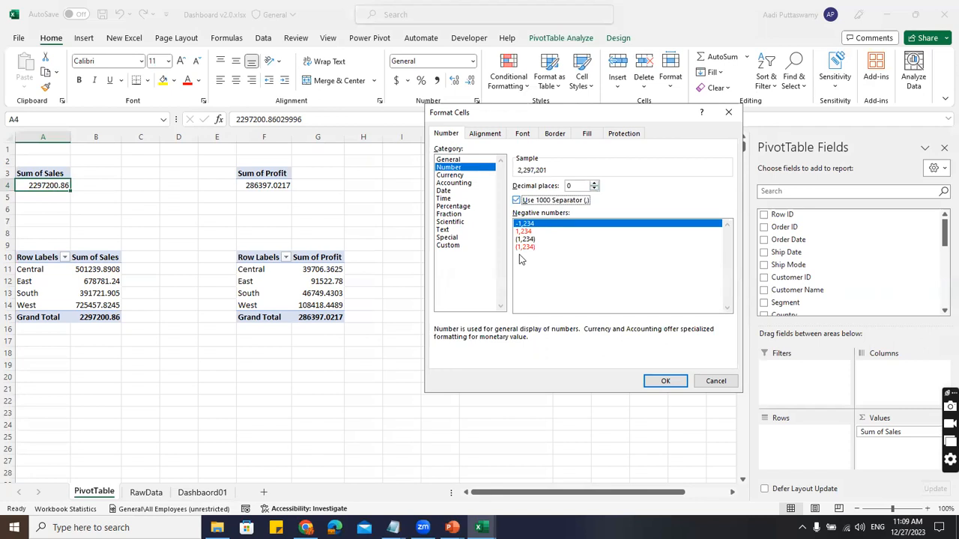
pyautogui.click(458, 247)
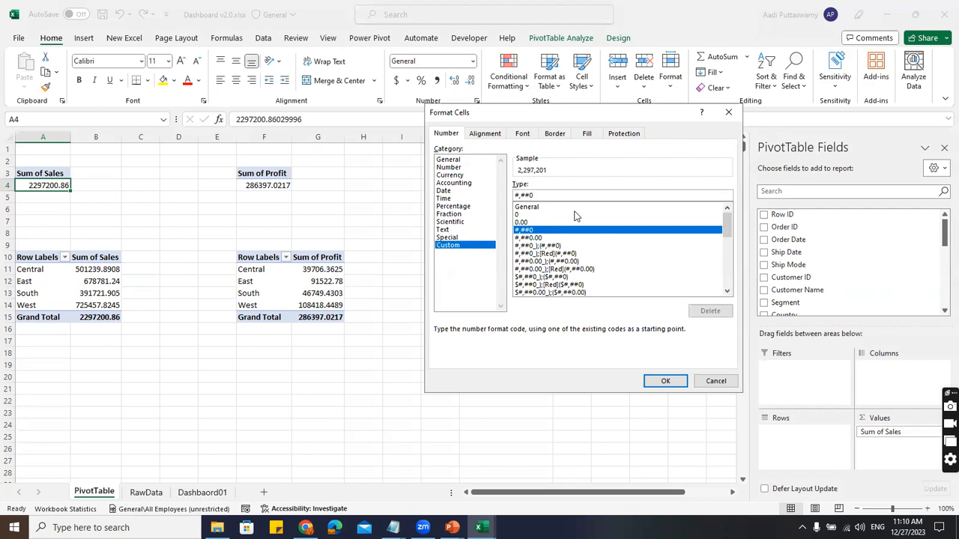
pyautogui.write(',K')
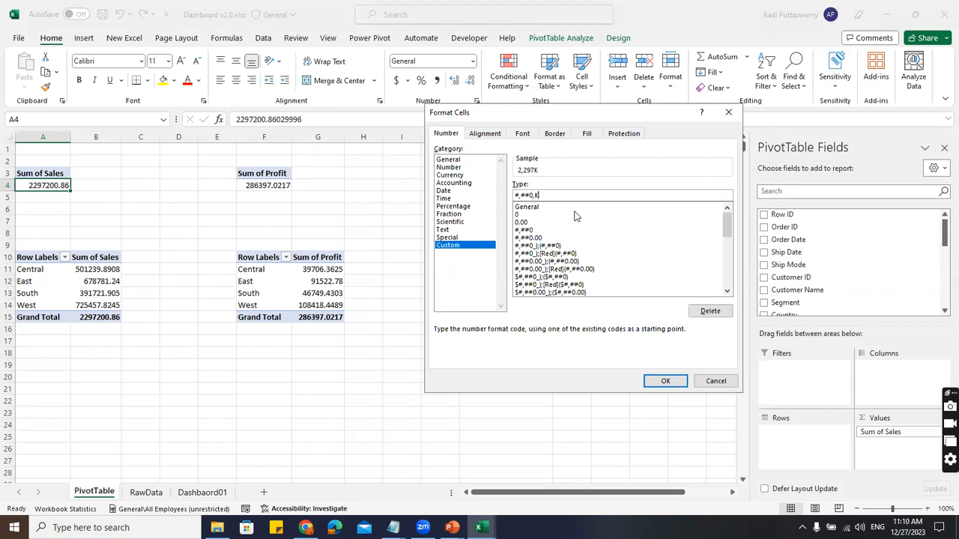
pyautogui.click(664, 381)
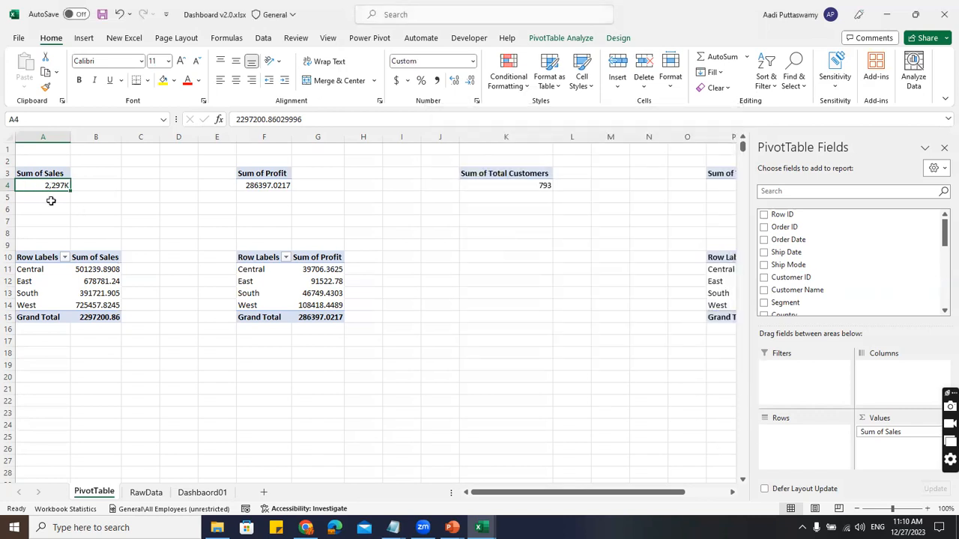
# - Copy only the formatting of cell A4 to the Sum of Profit value in F4 with Paste Special Formats
pyautogui.hotkey('ctrl', 'c')
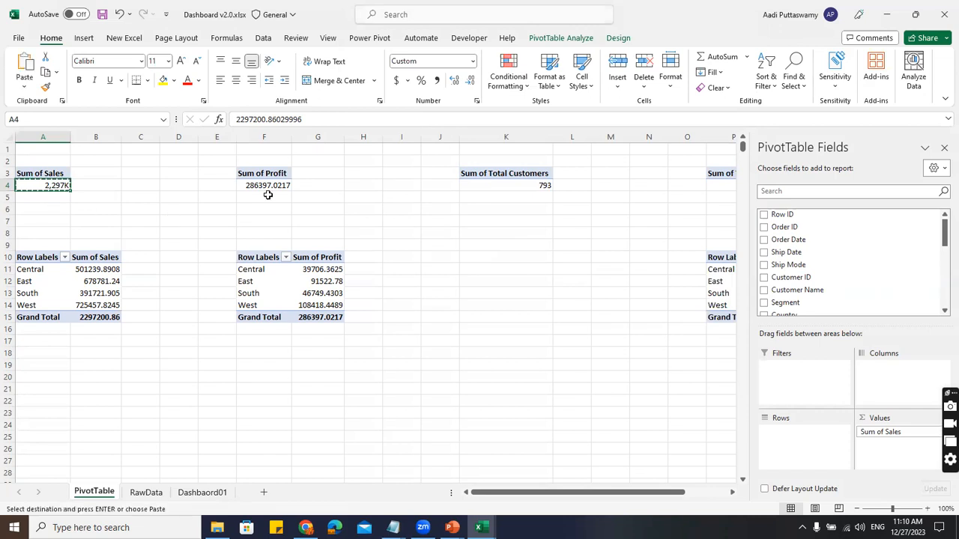
pyautogui.click(269, 185)
pyautogui.hotkey('ctrl', 'alt', 'v')
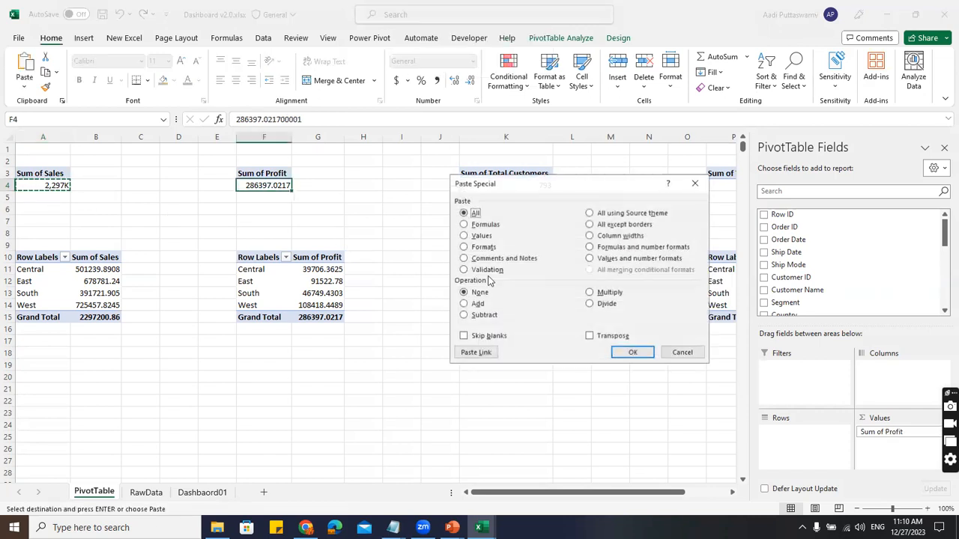
pyautogui.click(463, 247)
pyautogui.click(621, 353)
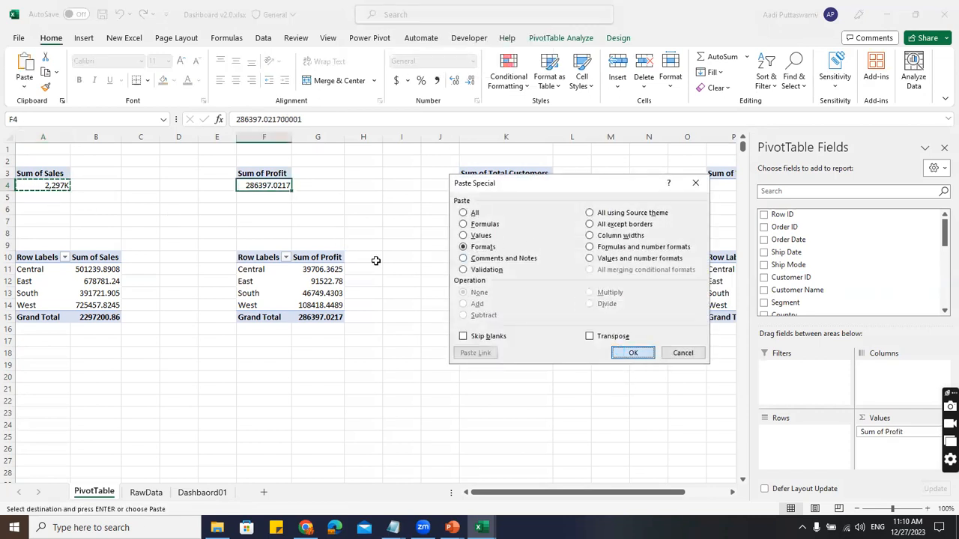
pyautogui.click(379, 199)
pyautogui.press('Escape')
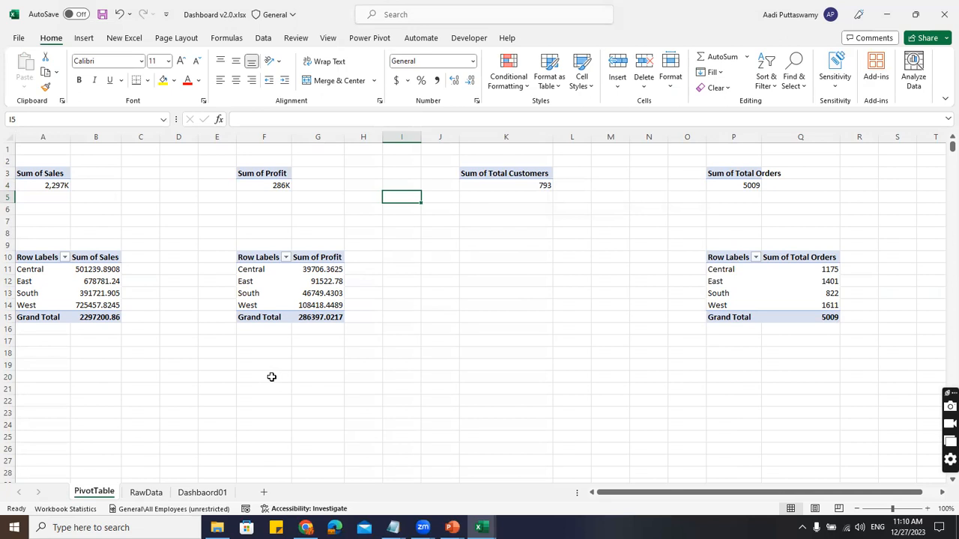
# - On the Dashbaord01 sheet, copy the Total Profit value's text formatting onto the Total Sales value using Format Painter
pyautogui.click(202, 492)
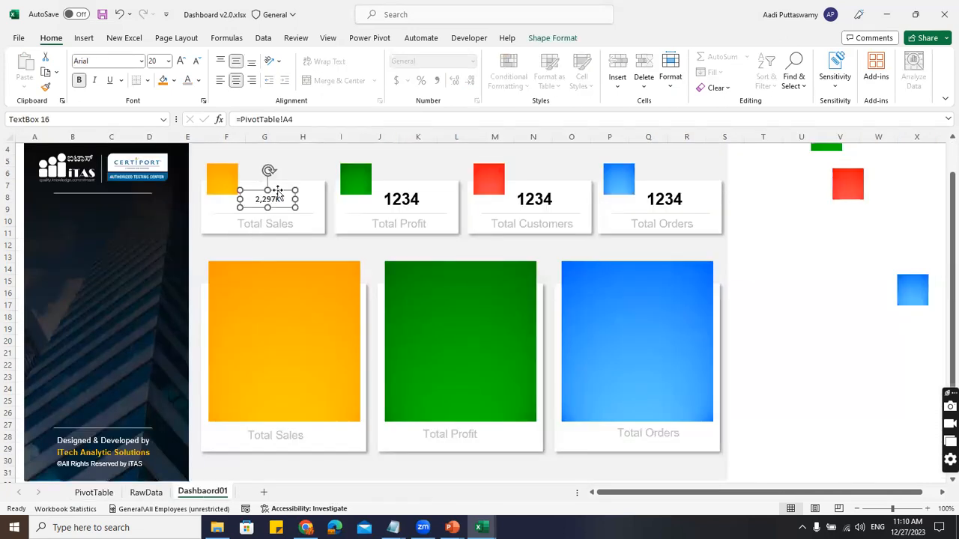
pyautogui.click(418, 193)
pyautogui.click(414, 187)
pyautogui.click(417, 189)
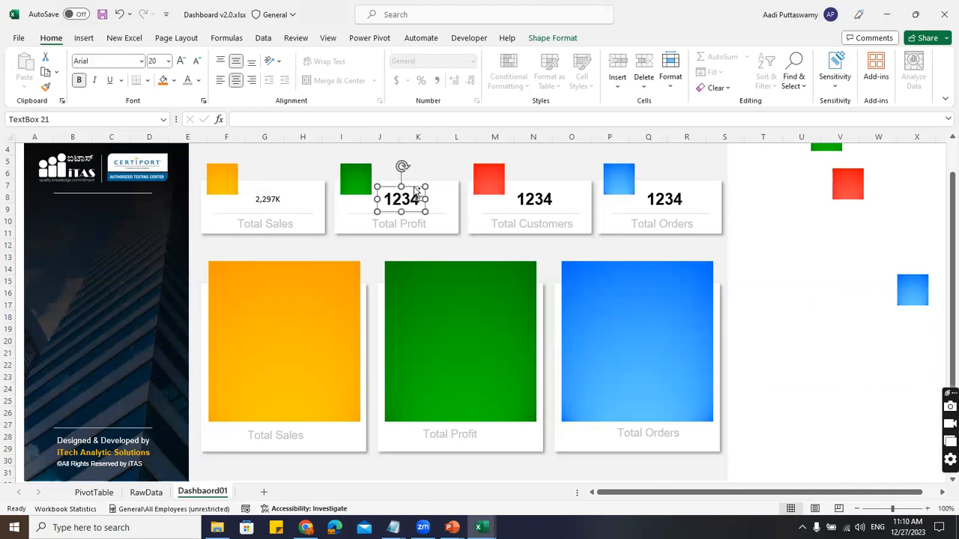
pyautogui.click(271, 200)
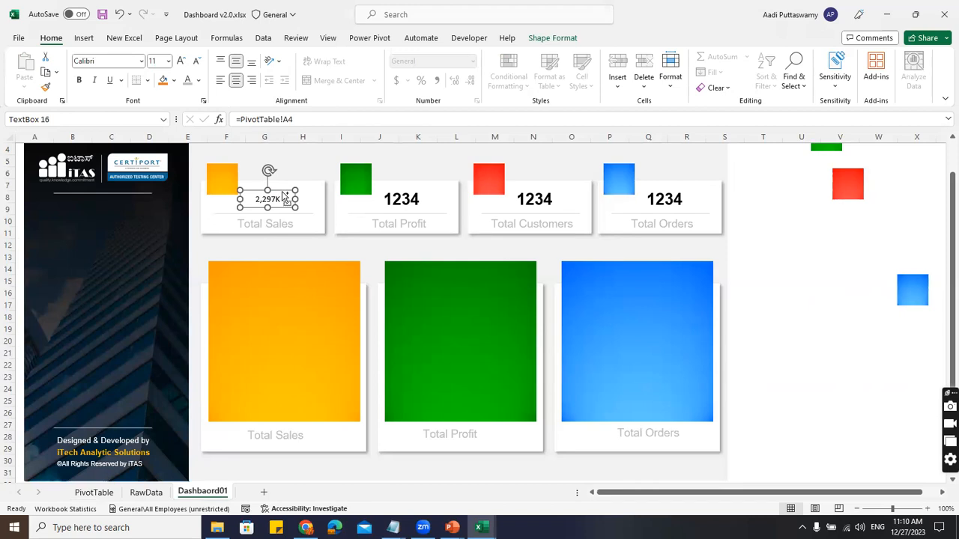
pyautogui.click(286, 198)
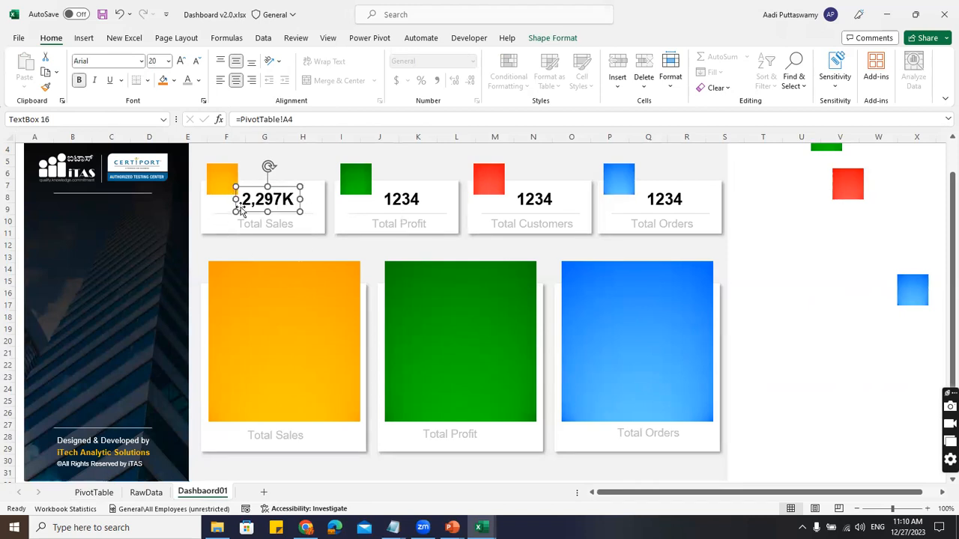
pyautogui.click(770, 250)
# - Set the text fill of the Total Sales value to the gold theme color
pyautogui.click(293, 187)
pyautogui.click(552, 39)
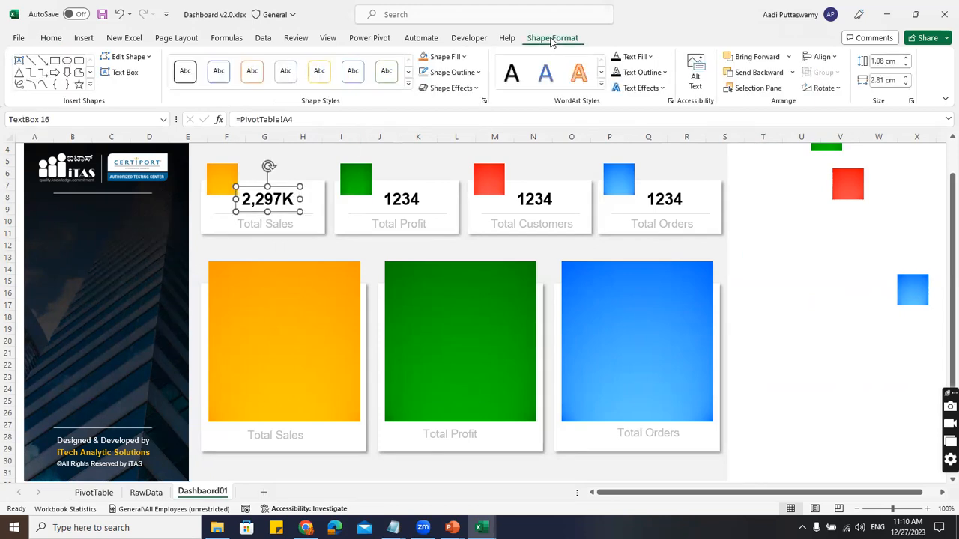
pyautogui.click(651, 57)
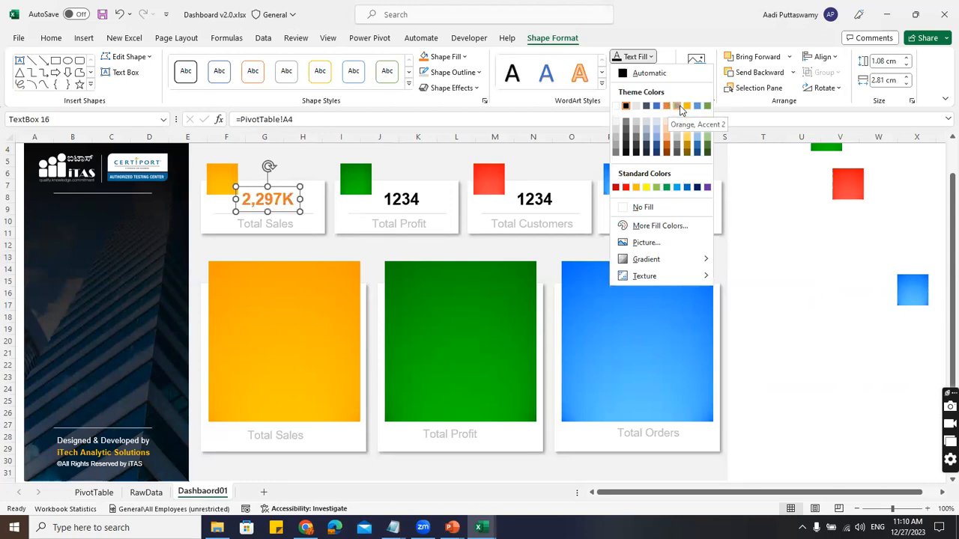
pyautogui.click(688, 107)
pyautogui.click(793, 281)
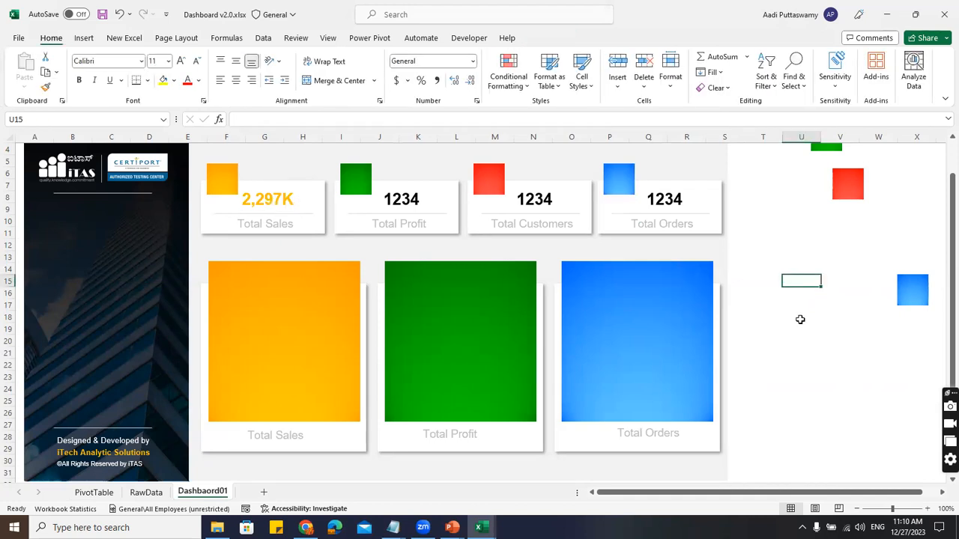
# - Reuse the Total Sales formula to link the Total Profit card's value text box to =PivotTable!F4
pyautogui.click(285, 199)
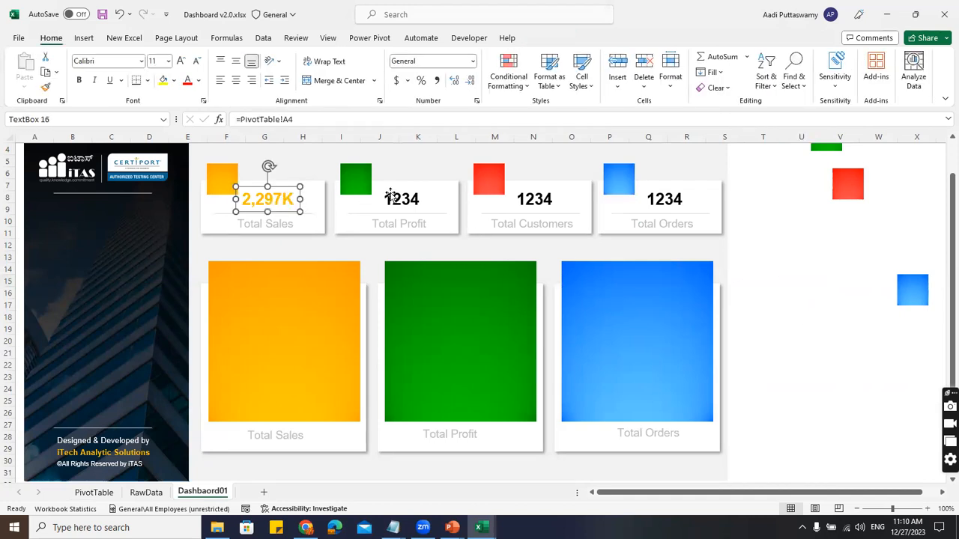
pyautogui.moveTo(277, 119); pyautogui.dragTo(146, 118)
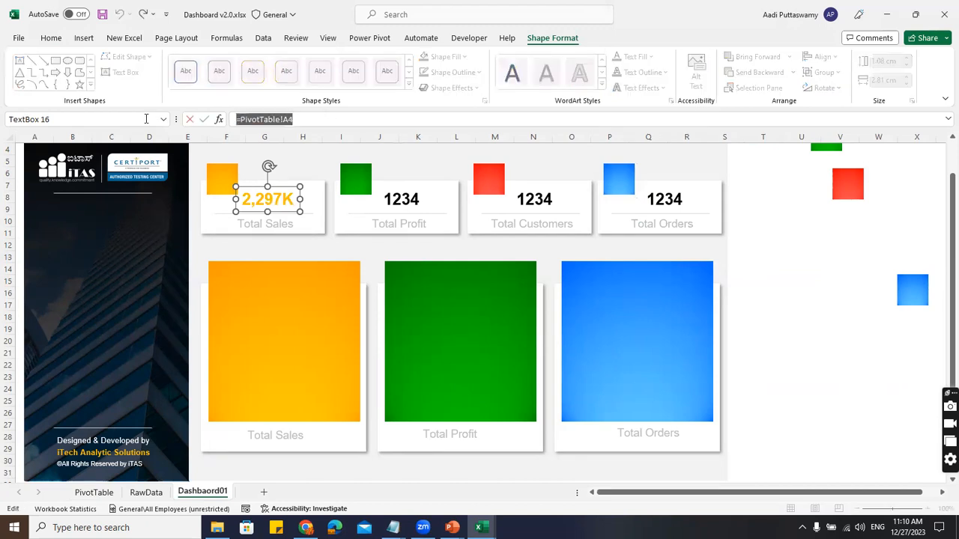
pyautogui.click(404, 199)
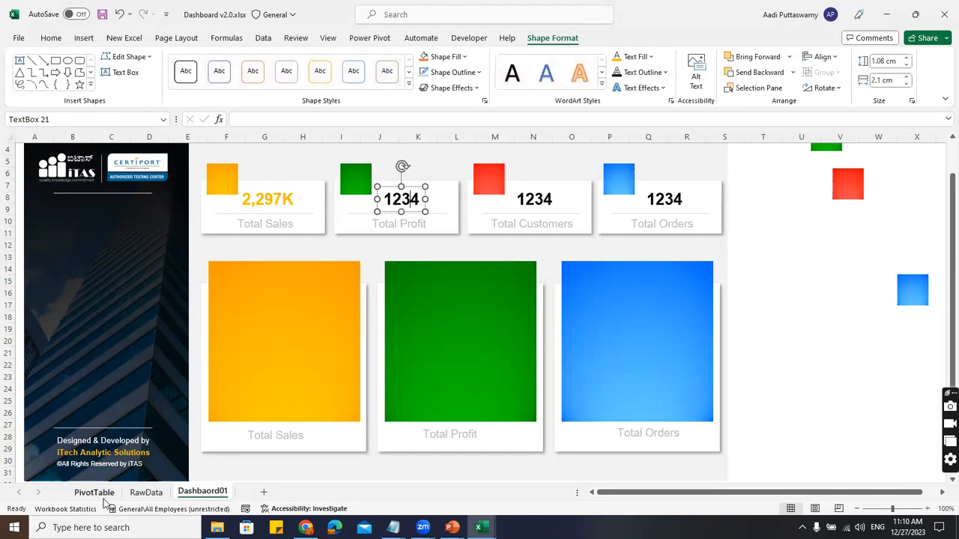
pyautogui.click(93, 492)
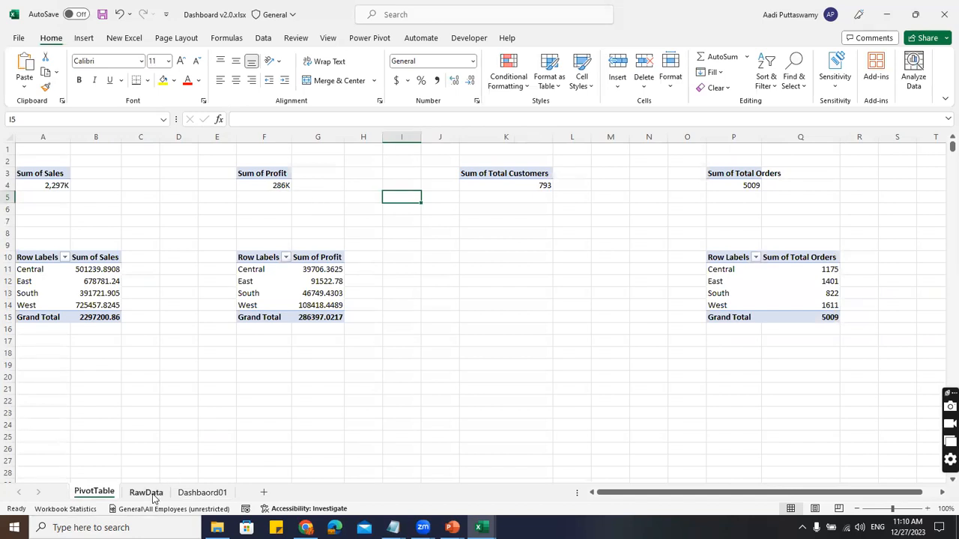
pyautogui.click(196, 494)
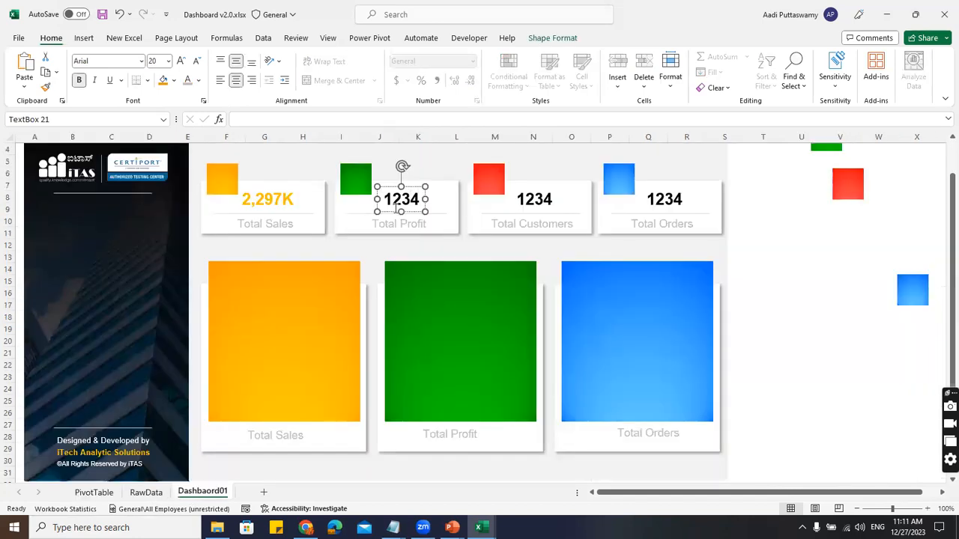
pyautogui.click(347, 122)
pyautogui.hotkey('ctrl', 'v')
pyautogui.click(288, 120)
pyautogui.press('BackSpace')
pyautogui.write('f')
pyautogui.press('Return')
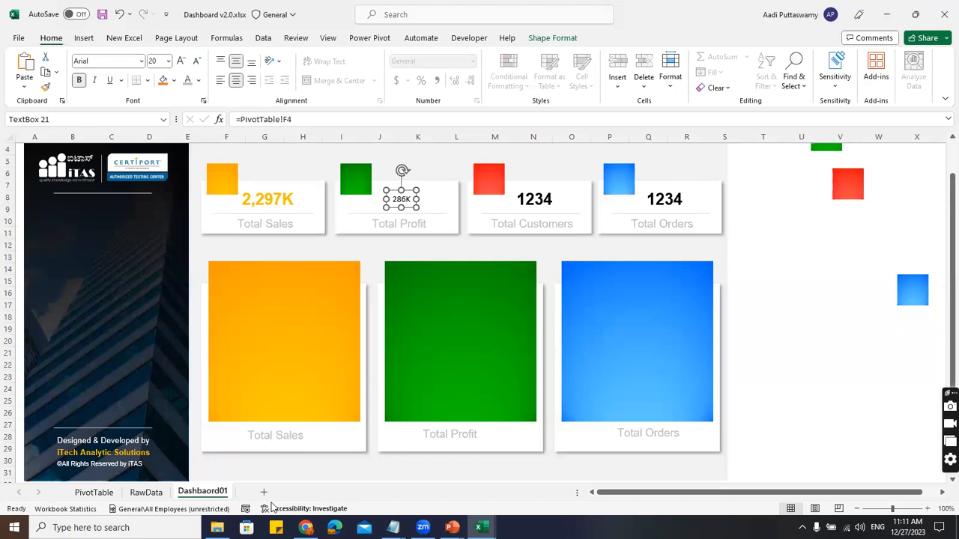
# - Link the Total Customers card's value text box to the customer total with =PivotTable!K4, reusing the copied formula
pyautogui.click(93, 492)
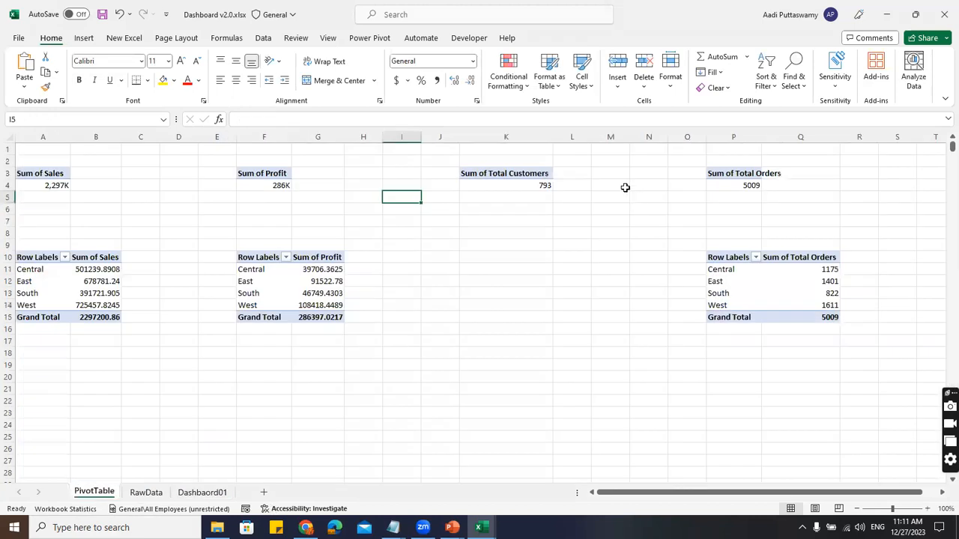
pyautogui.click(542, 184)
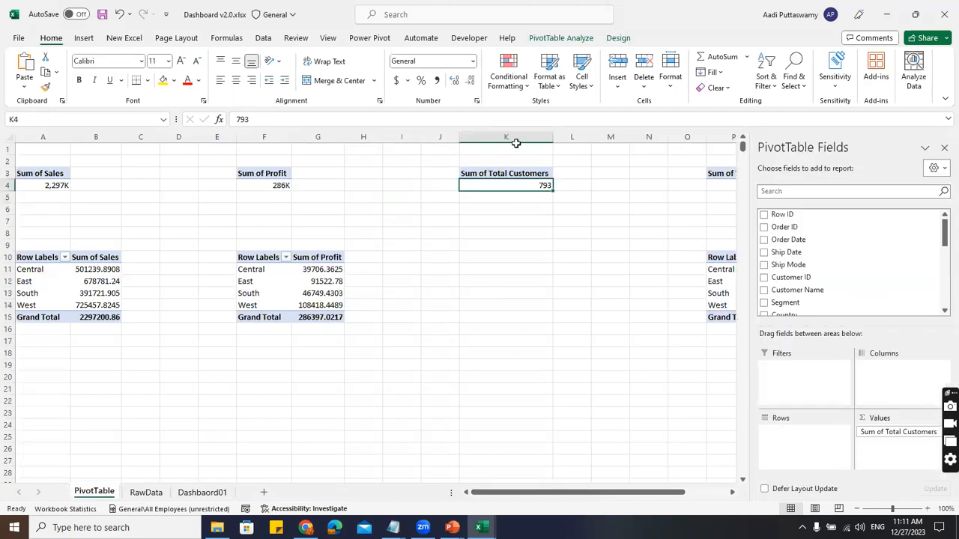
pyautogui.click(194, 493)
pyautogui.click(536, 193)
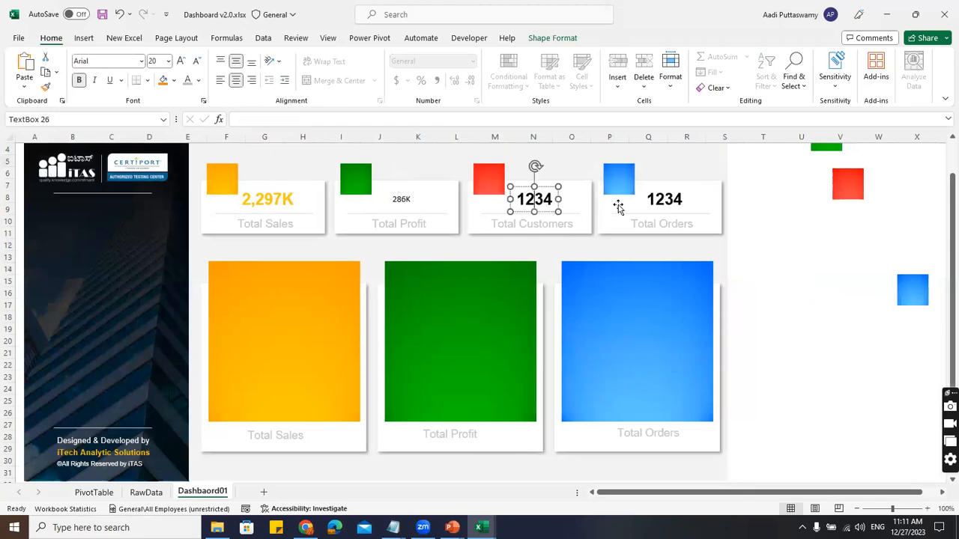
pyautogui.click(328, 122)
pyautogui.hotkey('ctrl', 'v')
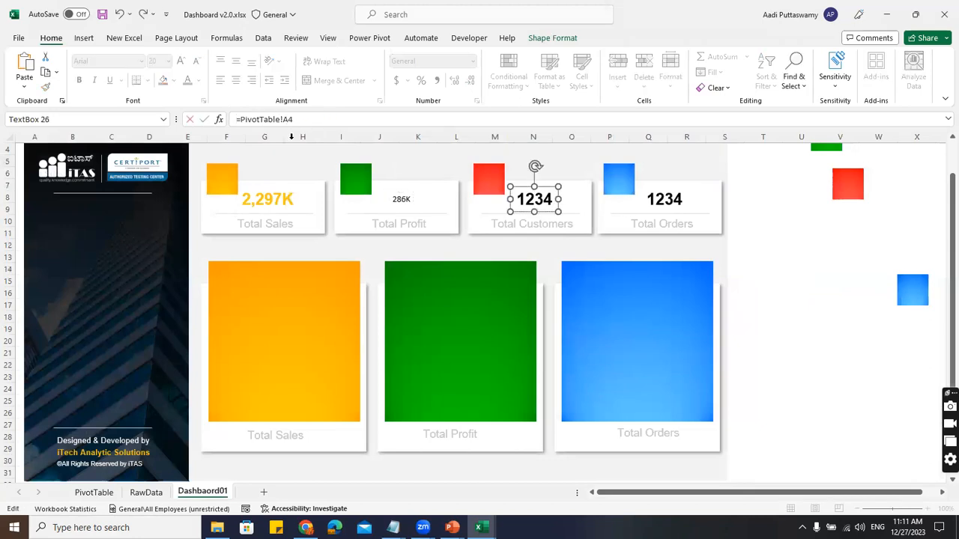
pyautogui.write('K')
pyautogui.press('Return')
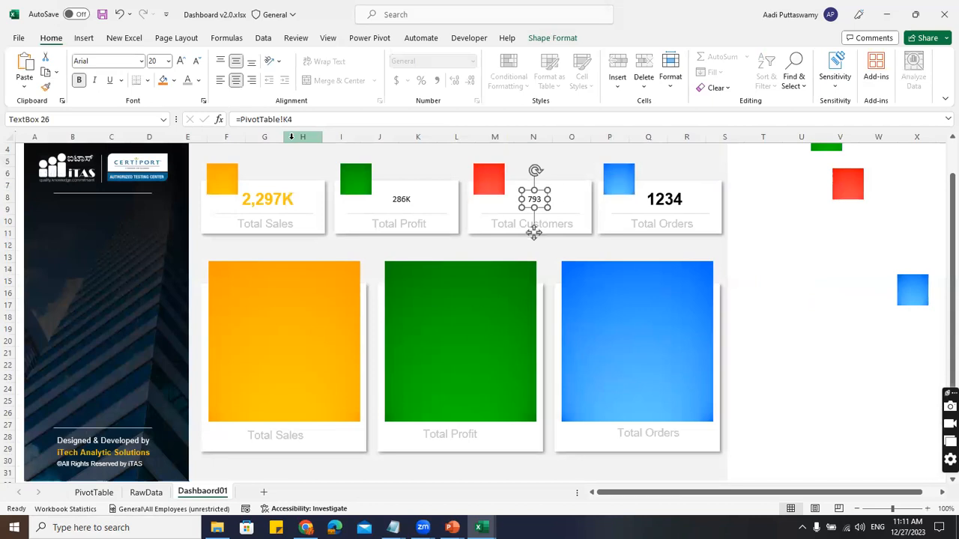
# - Link the Total Orders card's value text box to the order total on the PivotTable sheet with =PivotTable!P4
pyautogui.click(664, 199)
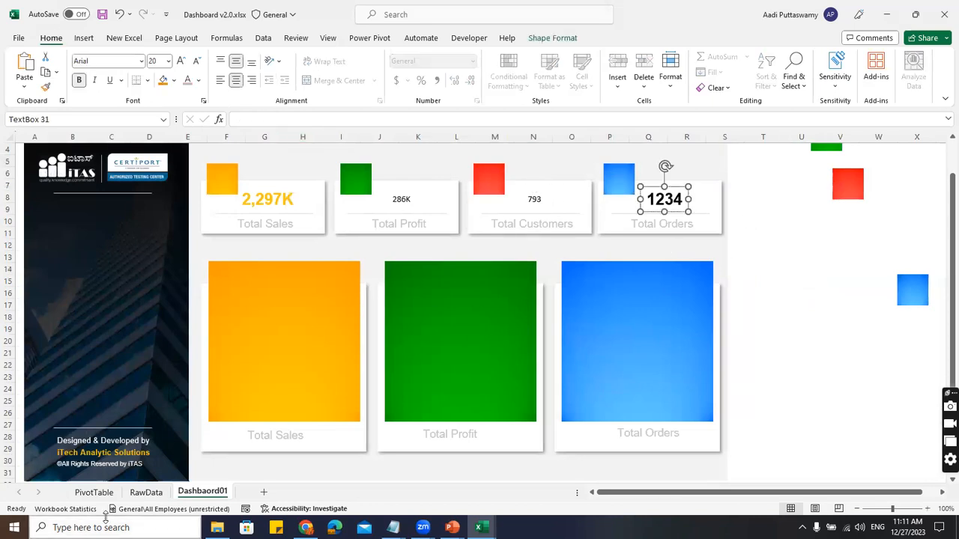
pyautogui.click(94, 492)
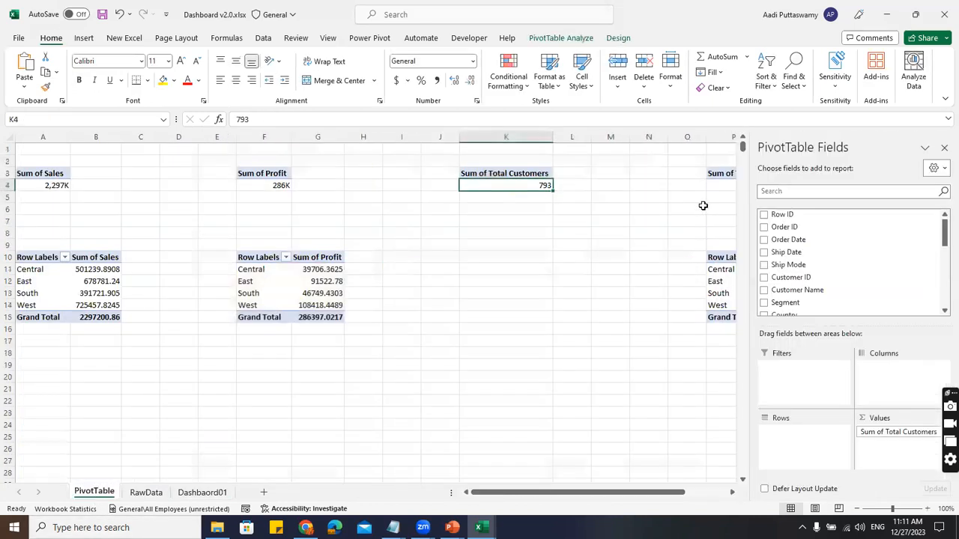
pyautogui.click(942, 147)
pyautogui.click(746, 185)
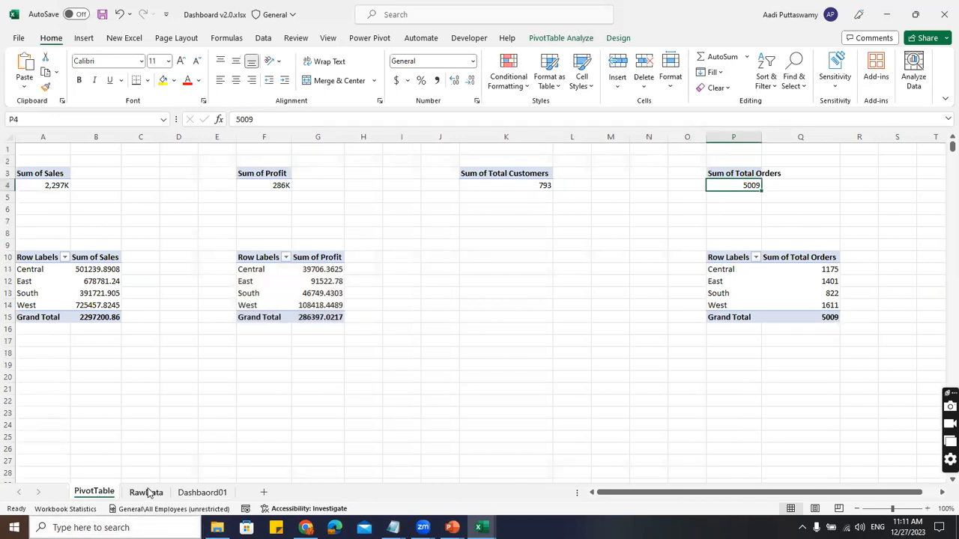
pyautogui.click(202, 493)
pyautogui.click(361, 121)
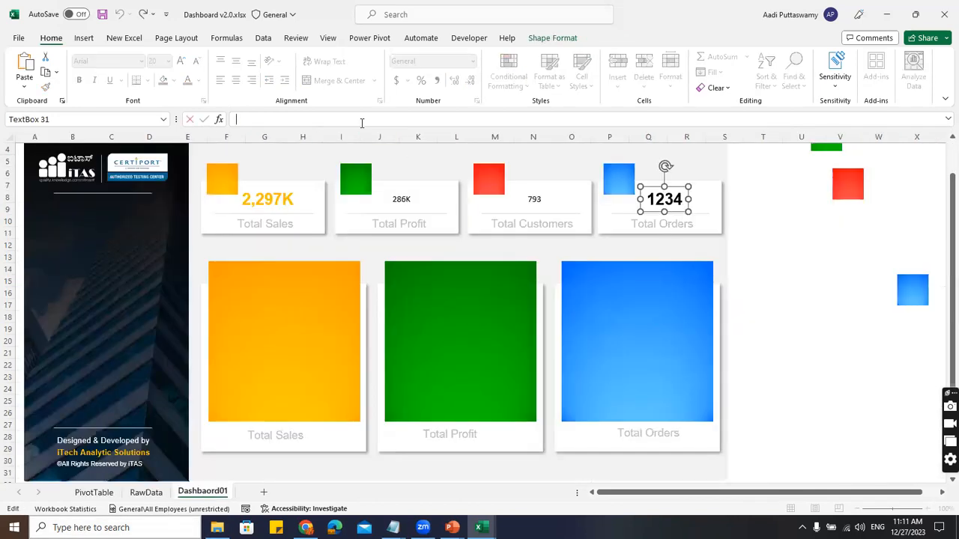
pyautogui.write('=PivotTable!A4')
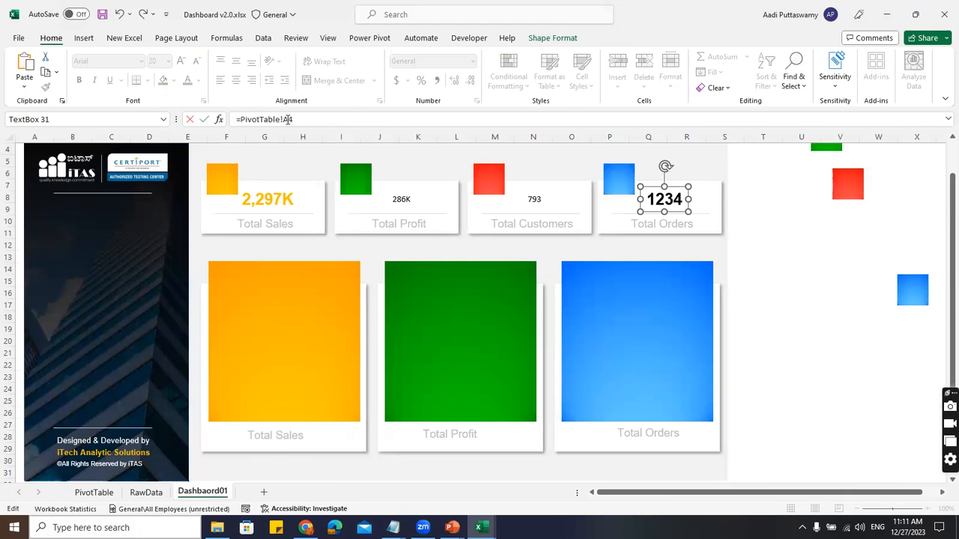
pyautogui.write('P')
pyautogui.press('Return')
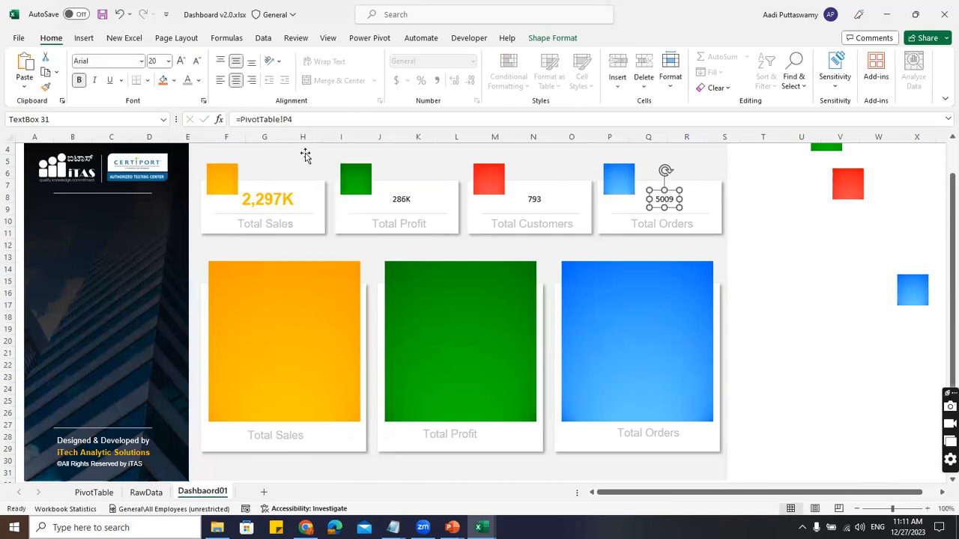
pyautogui.press('Escape')
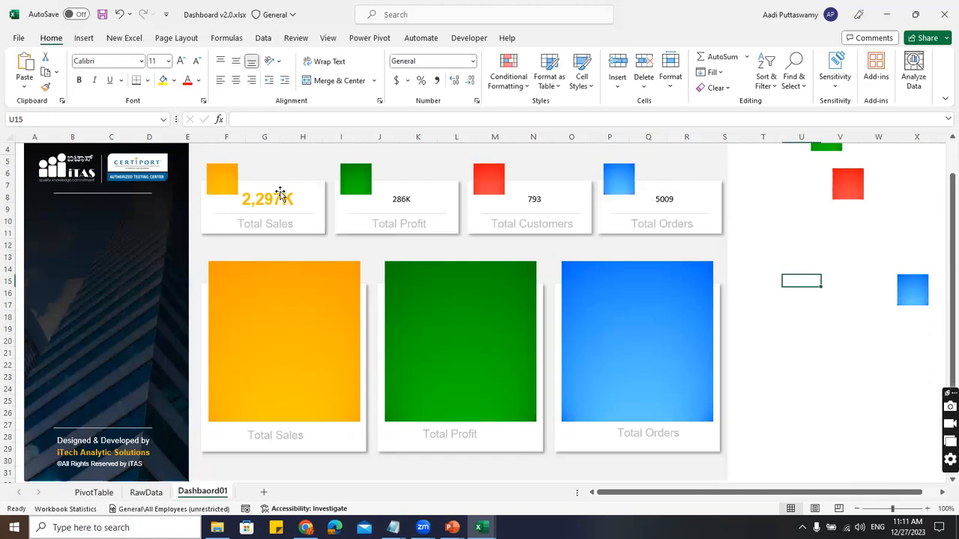
# - Copy the Total Sales value's text formatting onto the Total Profit, Total Customers and Total Orders values
pyautogui.click(280, 191)
pyautogui.click(400, 199)
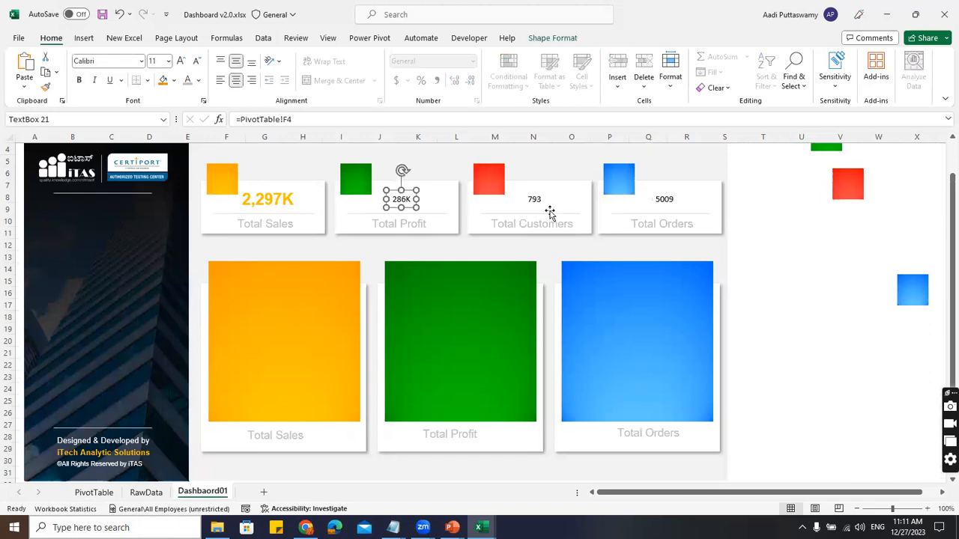
pyautogui.keyDown('ctrl'); pyautogui.click(532, 199); pyautogui.keyUp('ctrl')
pyautogui.keyDown('ctrl'); pyautogui.click(663, 200); pyautogui.keyUp('ctrl')
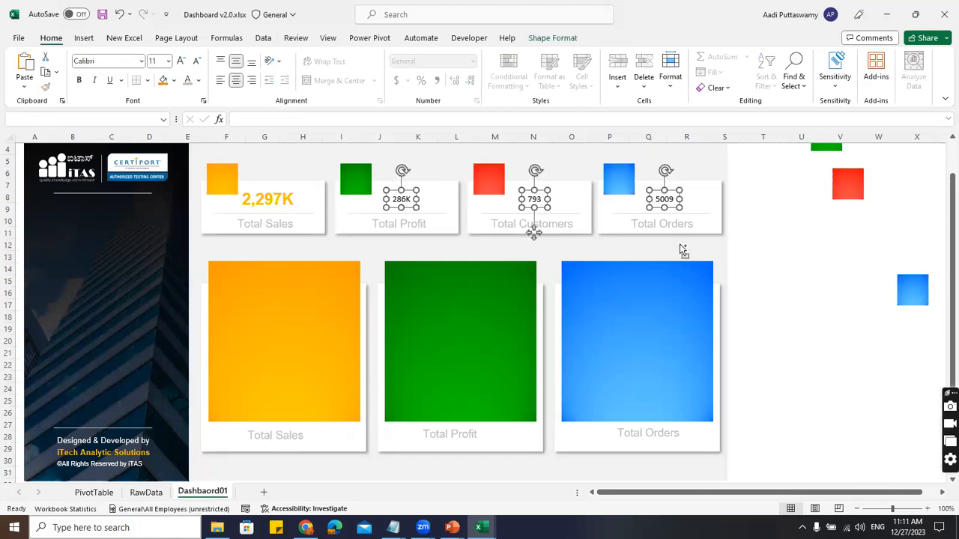
pyautogui.click(837, 279)
# - Set the text fill of the Total Profit value to the green theme color
pyautogui.click(423, 215)
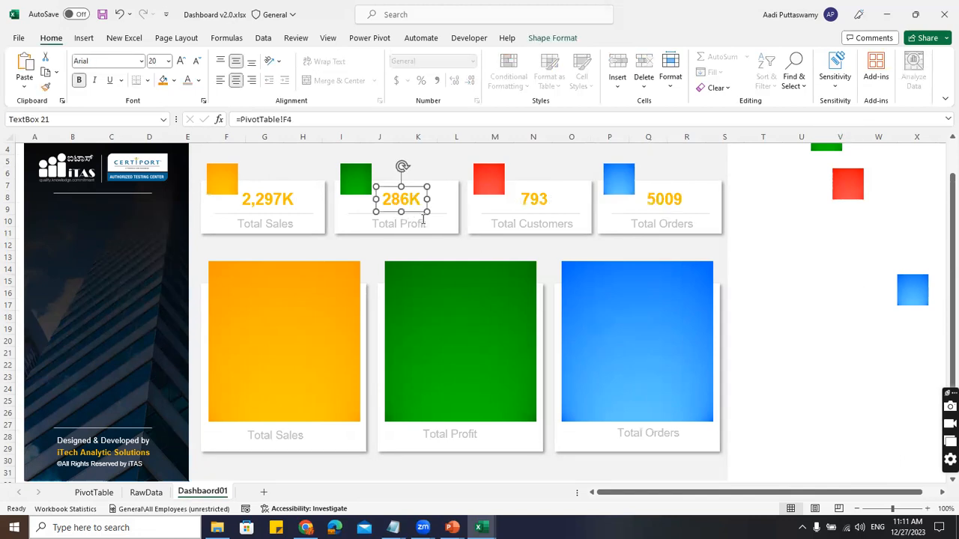
pyautogui.click(546, 37)
pyautogui.click(650, 57)
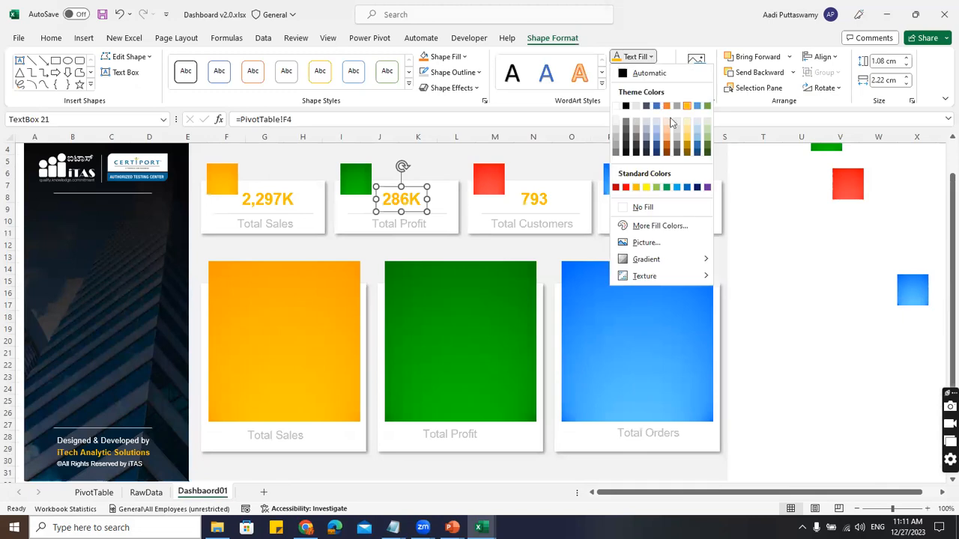
pyautogui.click(707, 105)
# - Set the text fill of the Total Customers value to a bright red from the standard color palette under More Fill Colors
pyautogui.click(545, 201)
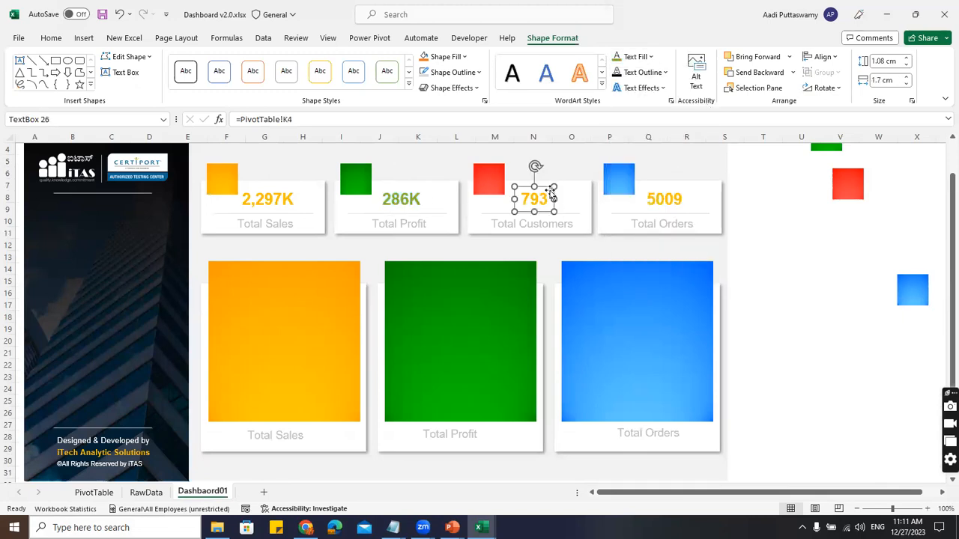
pyautogui.click(650, 58)
pyautogui.click(653, 231)
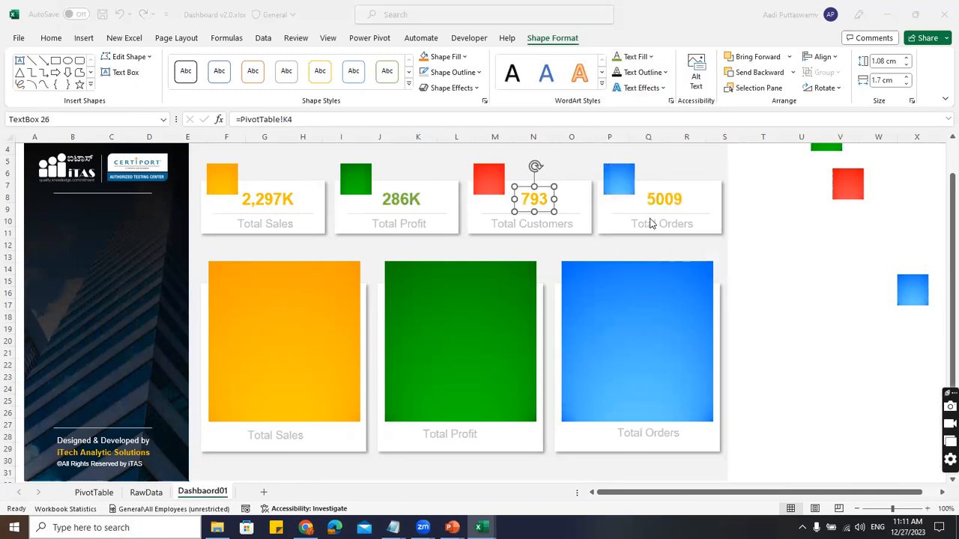
pyautogui.click(510, 172)
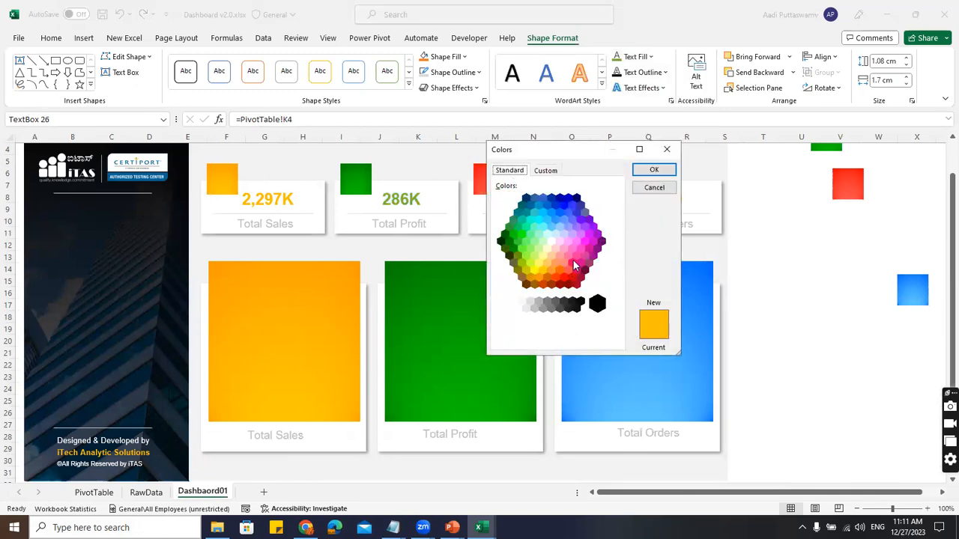
pyautogui.moveTo(554, 153); pyautogui.dragTo(693, 144)
pyautogui.click(703, 272)
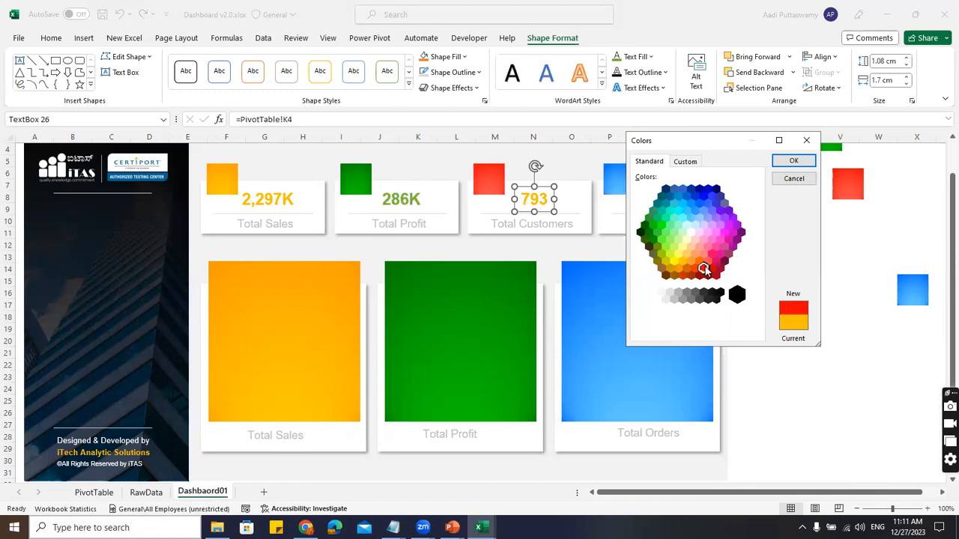
pyautogui.click(793, 160)
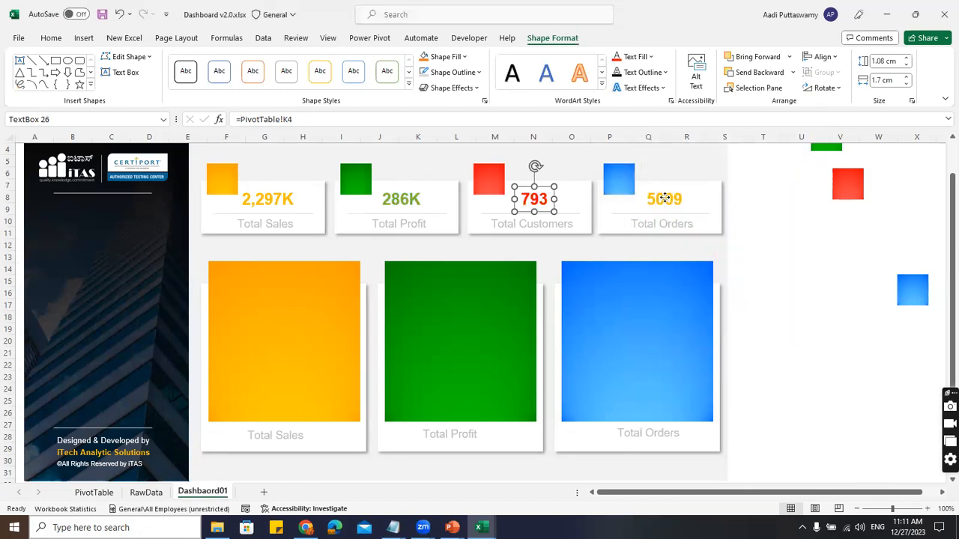
# - Set the text fill of the Total Orders value to a darker blue theme shade
pyautogui.click(664, 197)
pyautogui.click(652, 56)
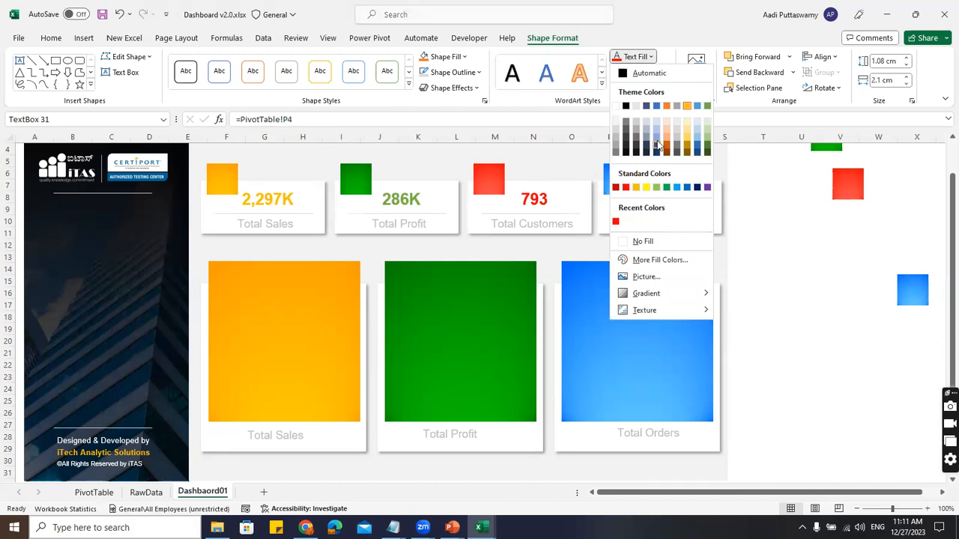
pyautogui.click(656, 144)
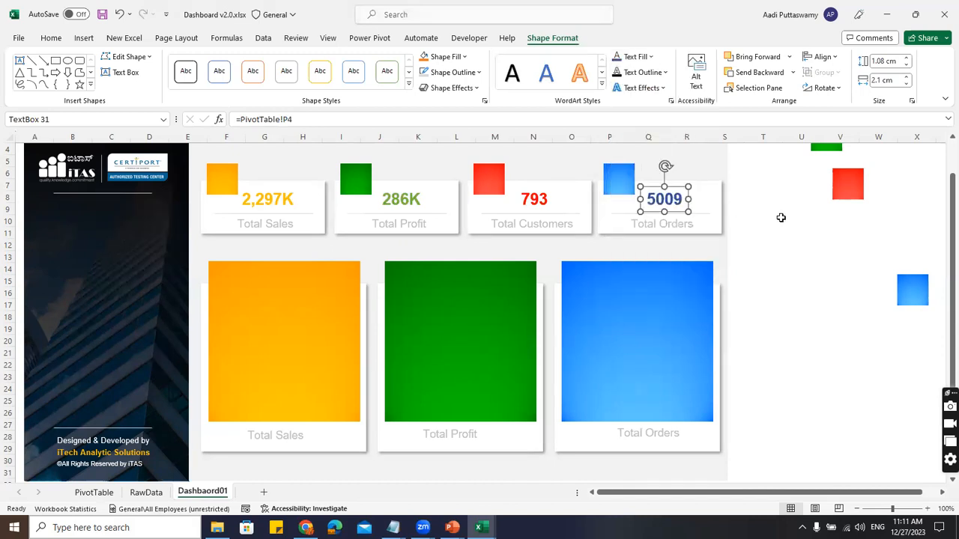
pyautogui.click(650, 56)
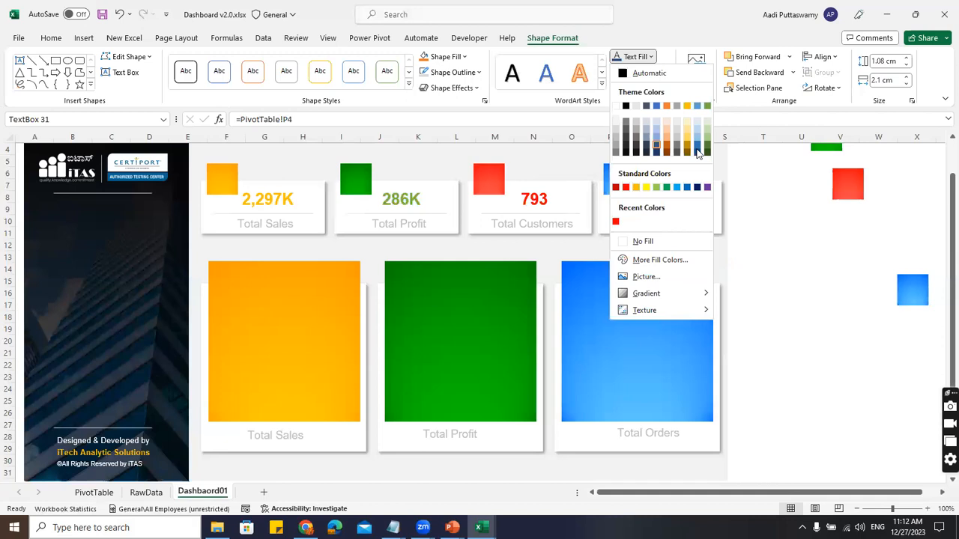
pyautogui.click(730, 208)
pyautogui.click(764, 231)
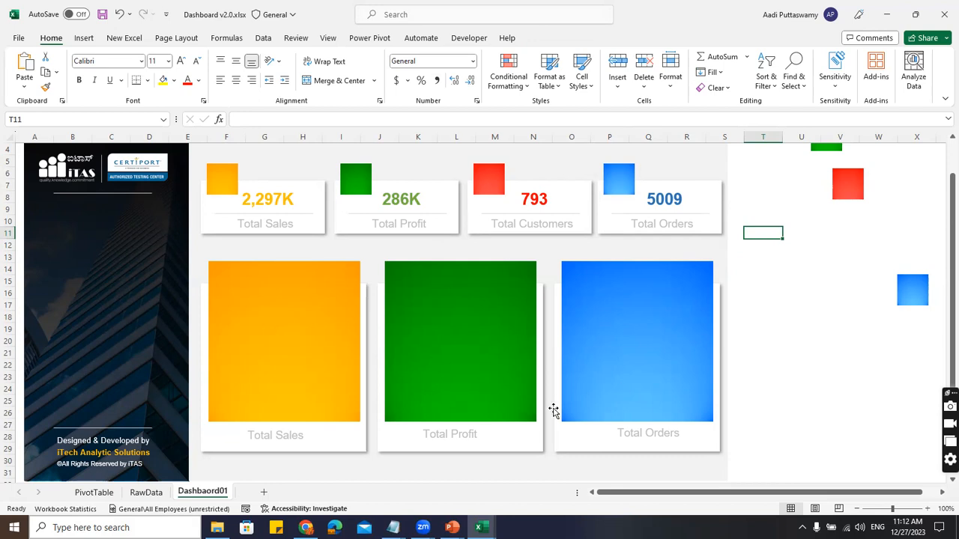
# - Insert a clustered column PivotChart from the sales-by-region pivot table and place it in the empty area beside the profit table
pyautogui.click(94, 492)
pyautogui.click(82, 280)
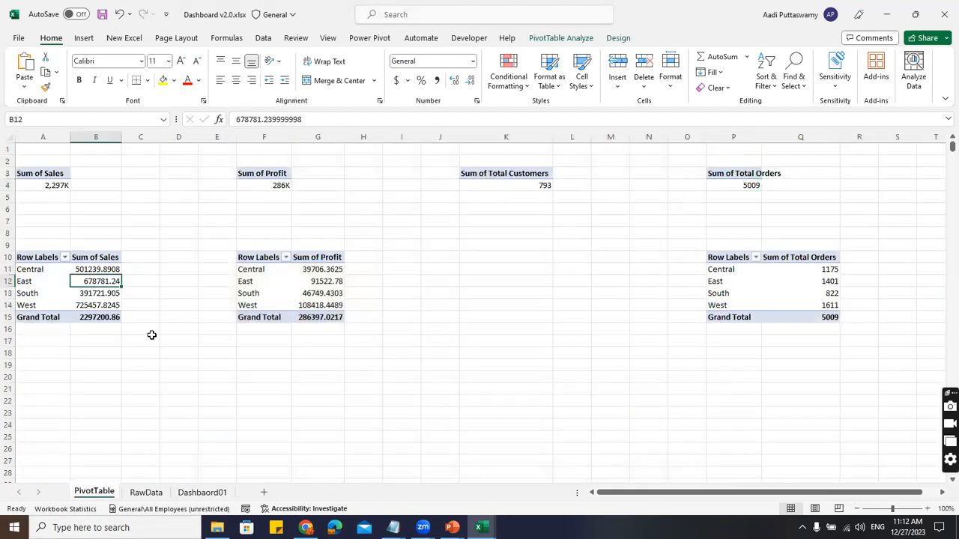
pyautogui.click(83, 37)
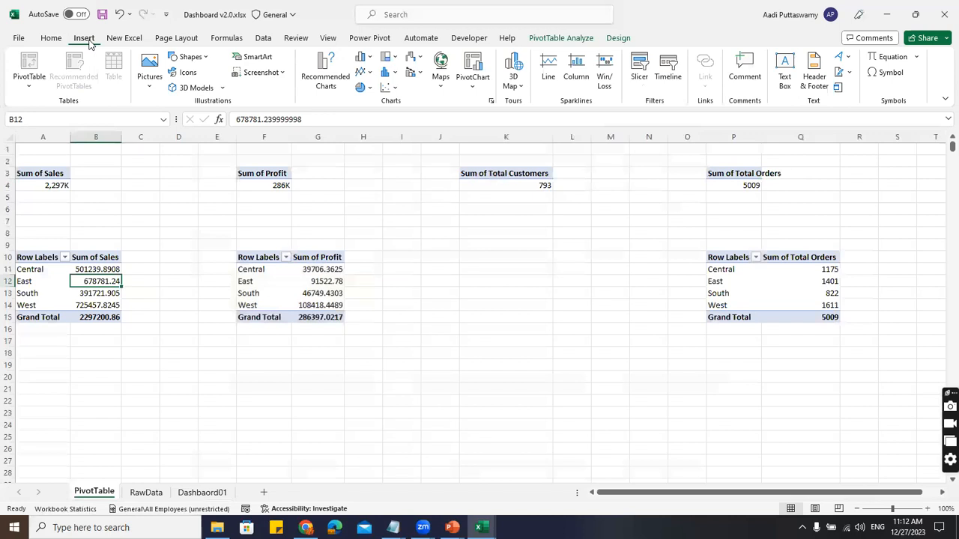
pyautogui.click(363, 57)
pyautogui.click(378, 102)
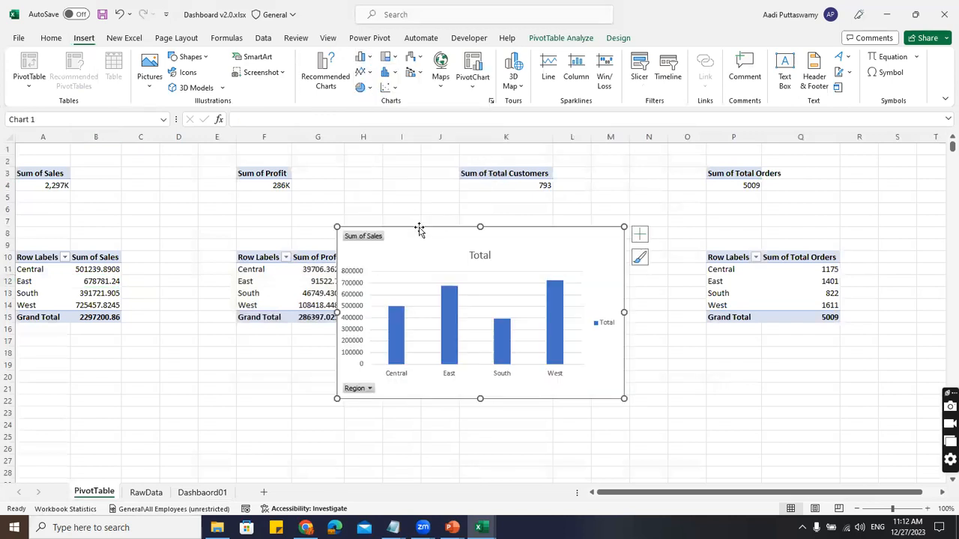
pyautogui.moveTo(419, 230); pyautogui.dragTo(457, 203)
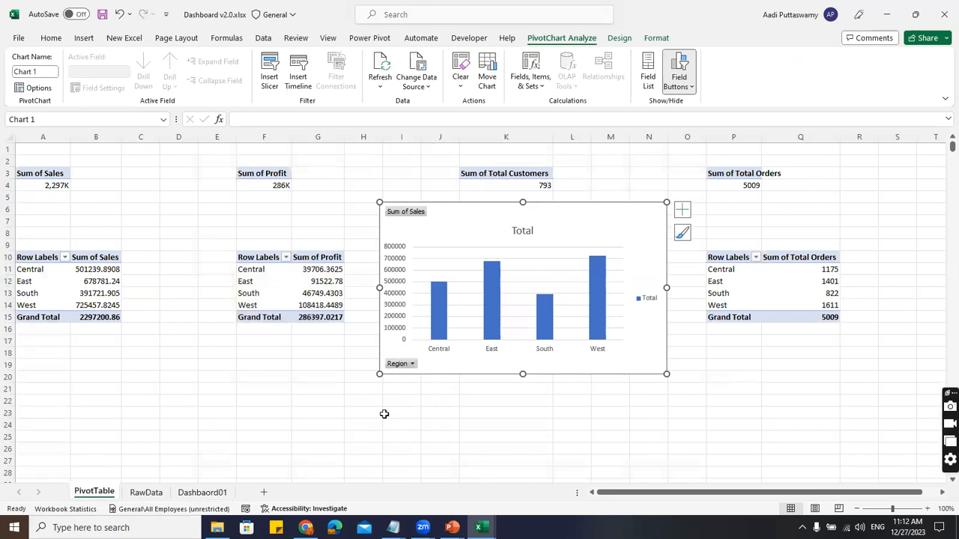
# - Declutter the sales chart by hiding all field buttons and deleting its gridlines and legend
pyautogui.rightClick(417, 213)
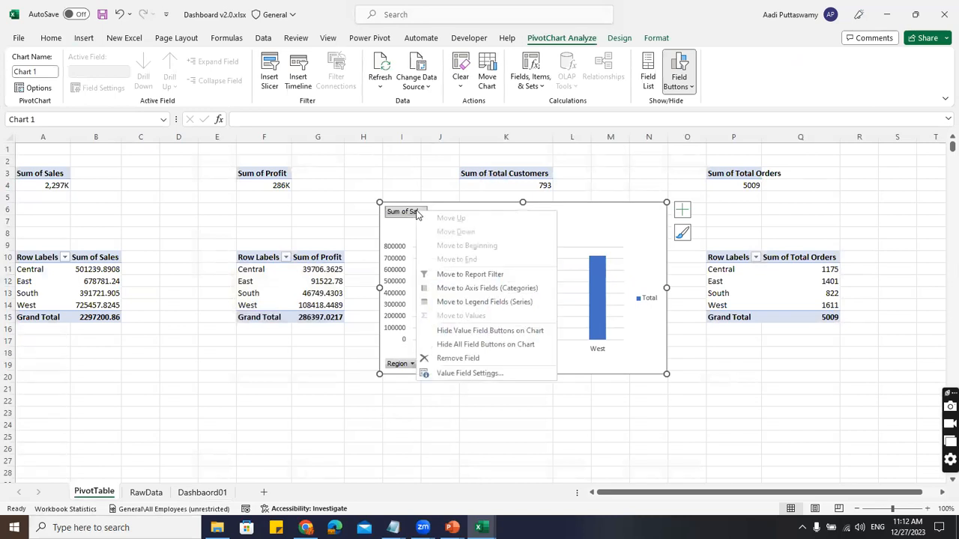
pyautogui.click(462, 345)
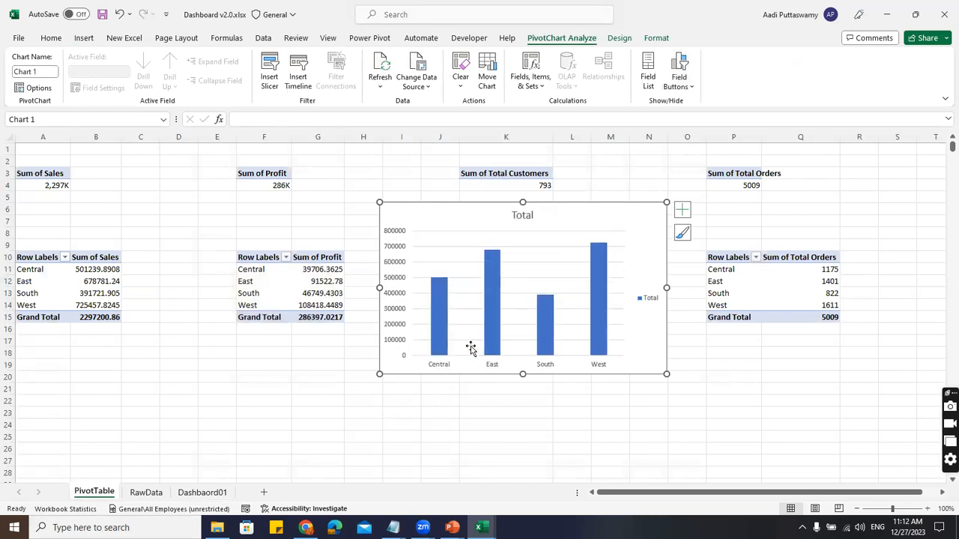
pyautogui.click(456, 247)
pyautogui.press('Delete')
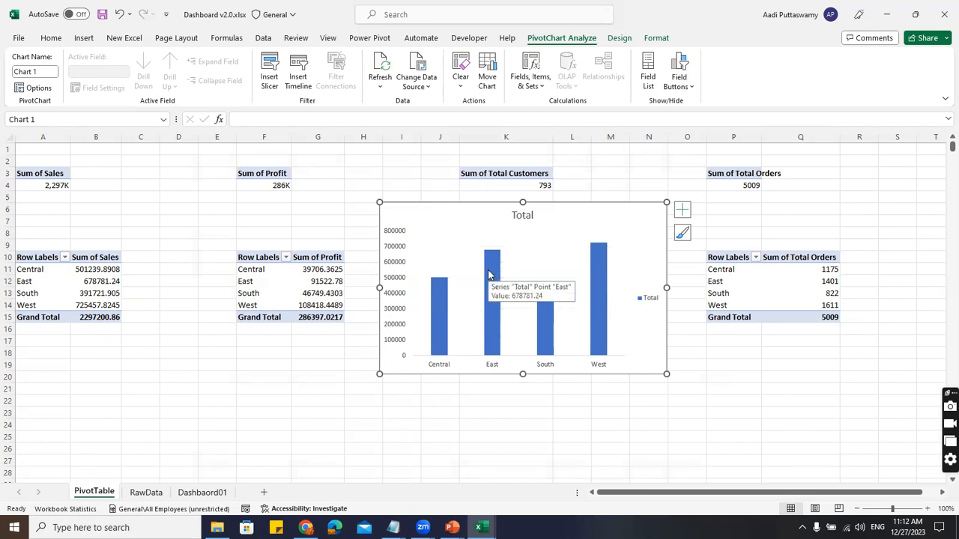
pyautogui.click(644, 307)
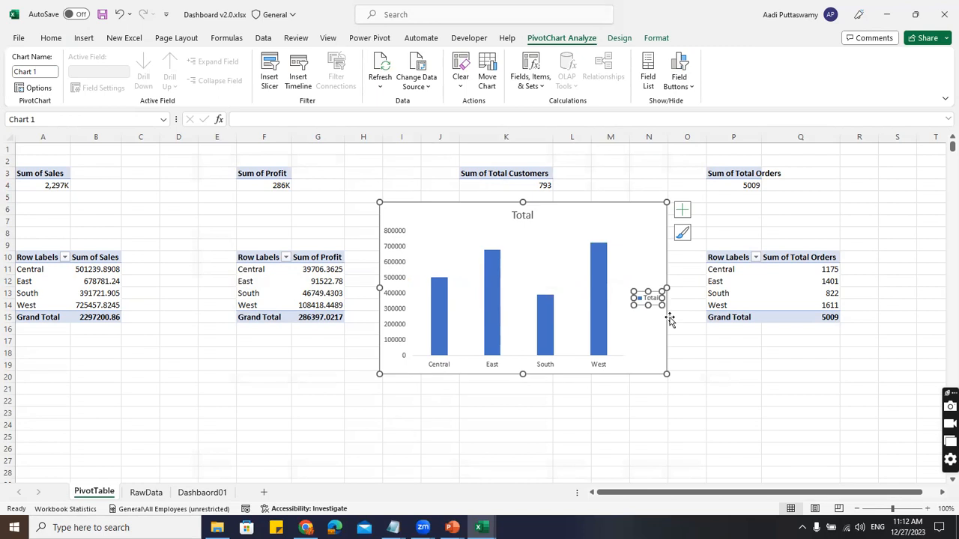
pyautogui.press('Delete')
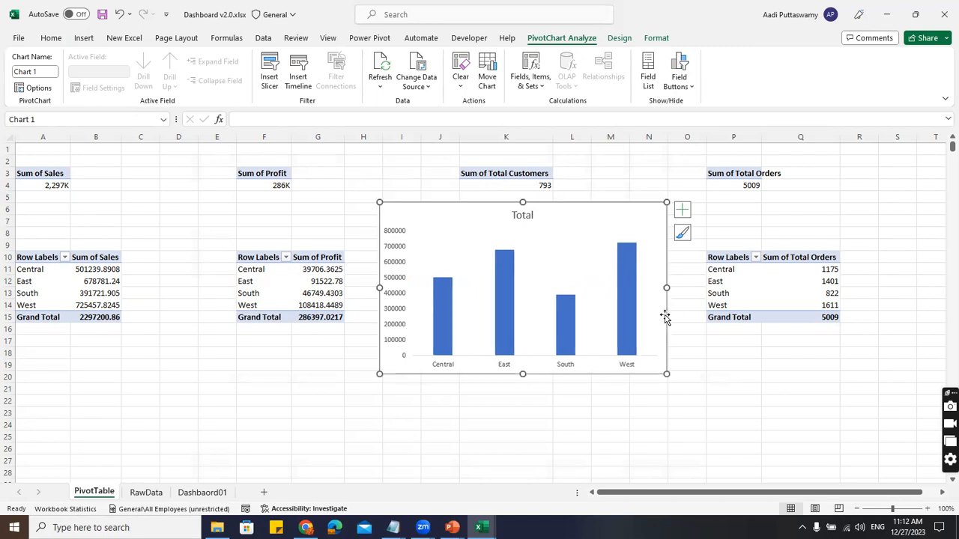
# - Format the sales chart's vertical axis labels with the Number category and 0 decimal places
pyautogui.click(401, 238)
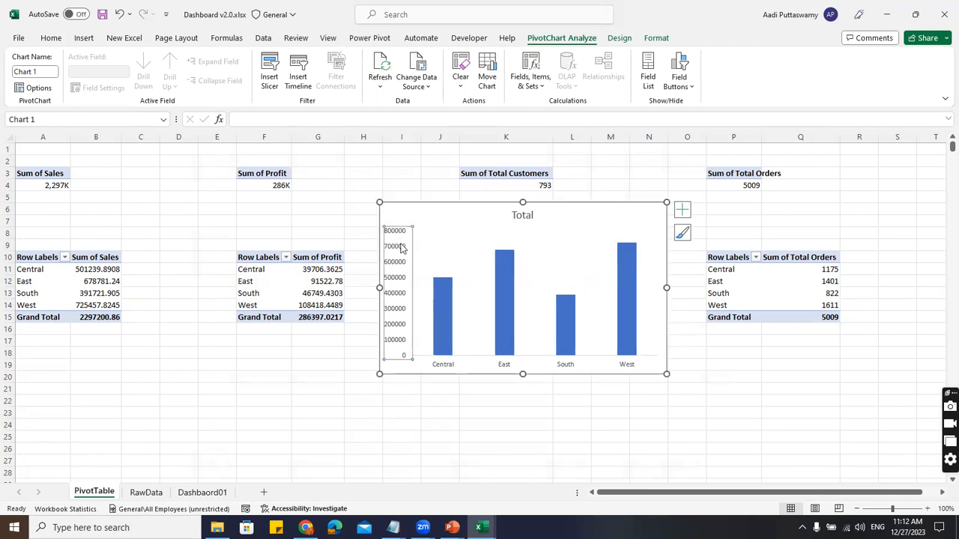
pyautogui.doubleClick(399, 240)
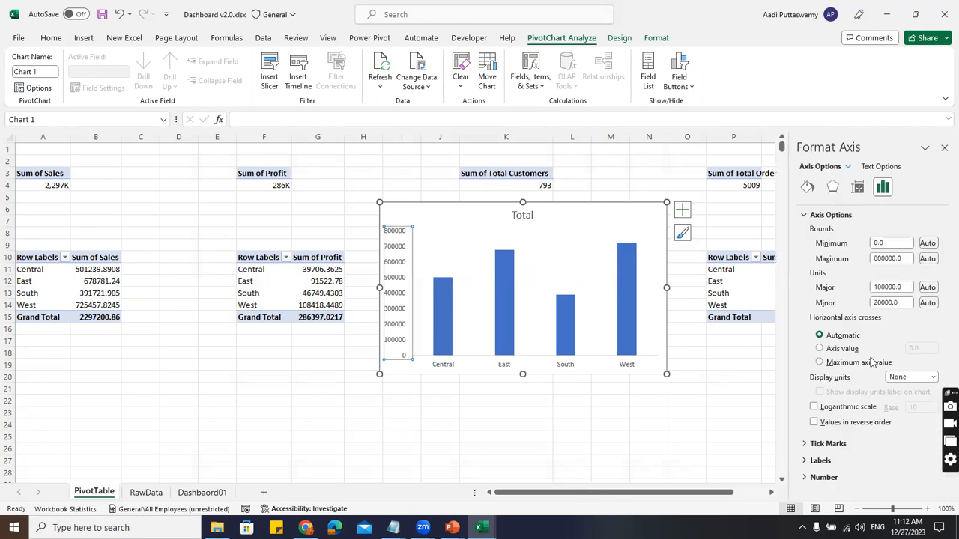
pyautogui.click(824, 477)
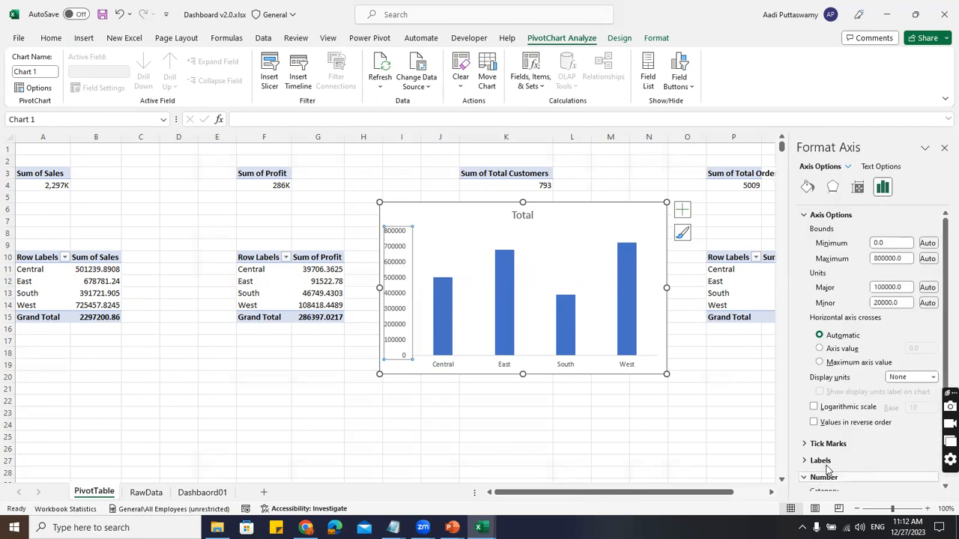
pyautogui.scroll(-2, 873, 446)
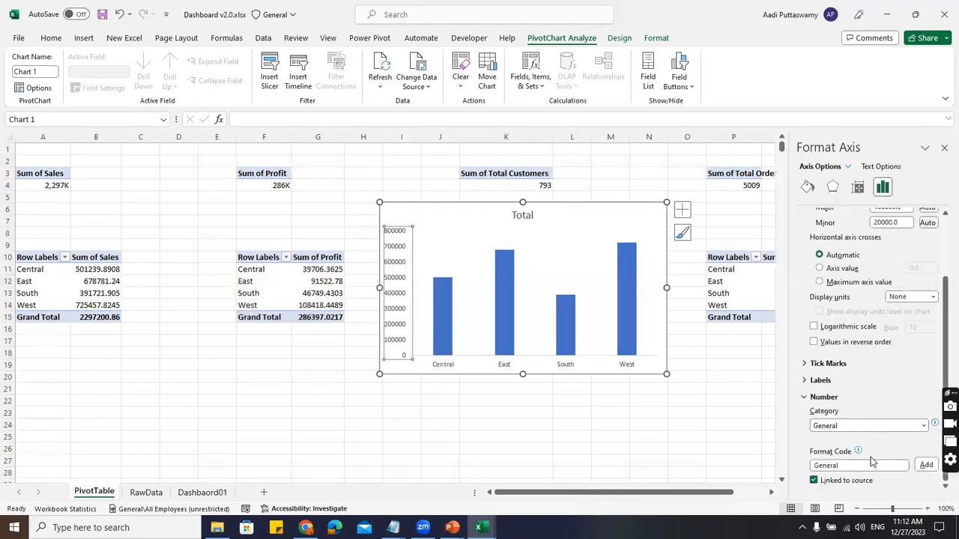
pyautogui.click(920, 425)
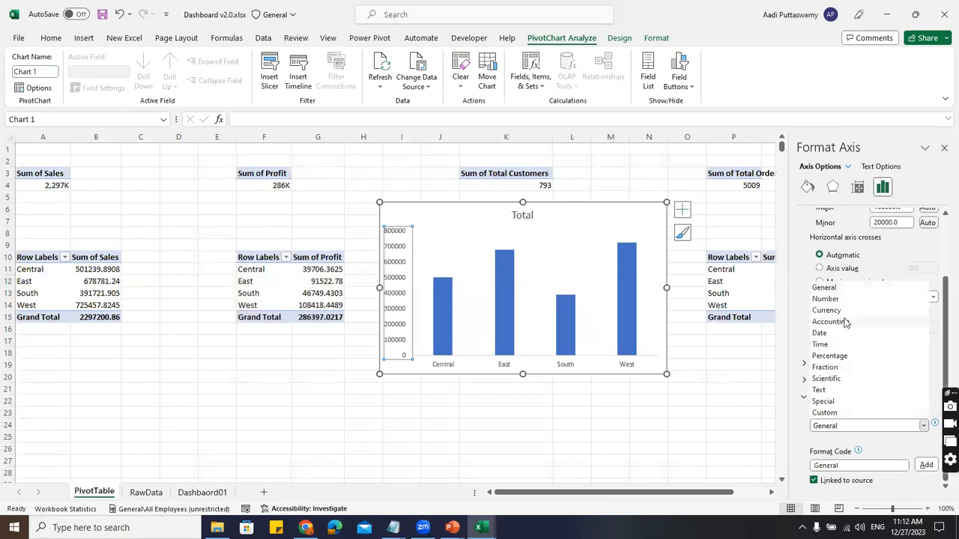
pyautogui.click(825, 299)
pyautogui.scroll(-2, 888, 367)
pyautogui.click(851, 353)
pyautogui.write('0')
# - Add the custom format code #,##0,K to the sales chart's vertical axis labels
pyautogui.click(863, 465)
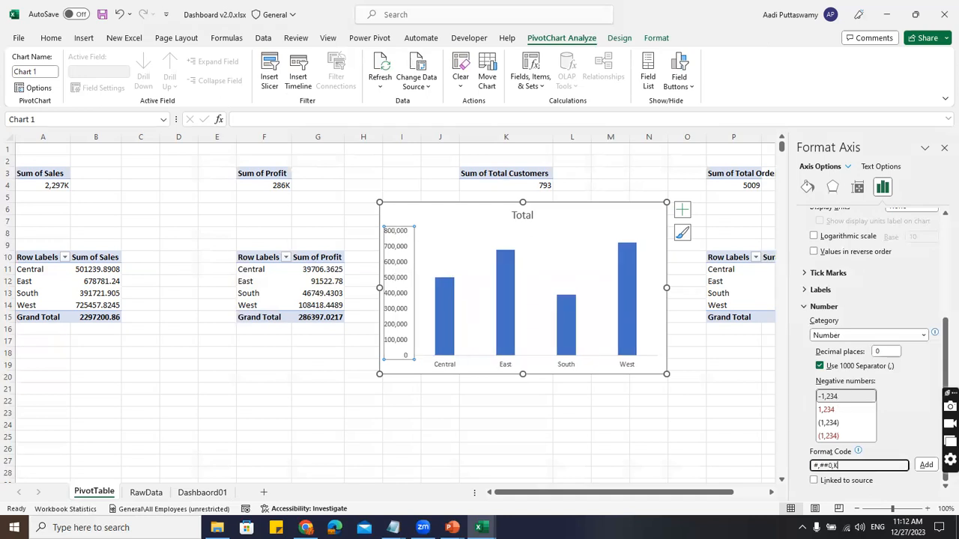
pyautogui.write('K')
pyautogui.click(926, 465)
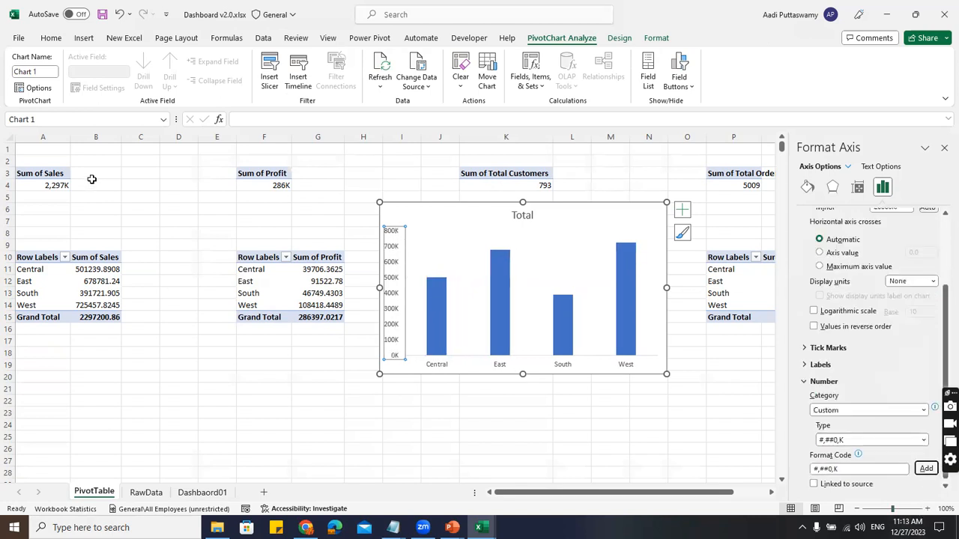
# - Delete the Total title from the sales chart
pyautogui.click(62, 184)
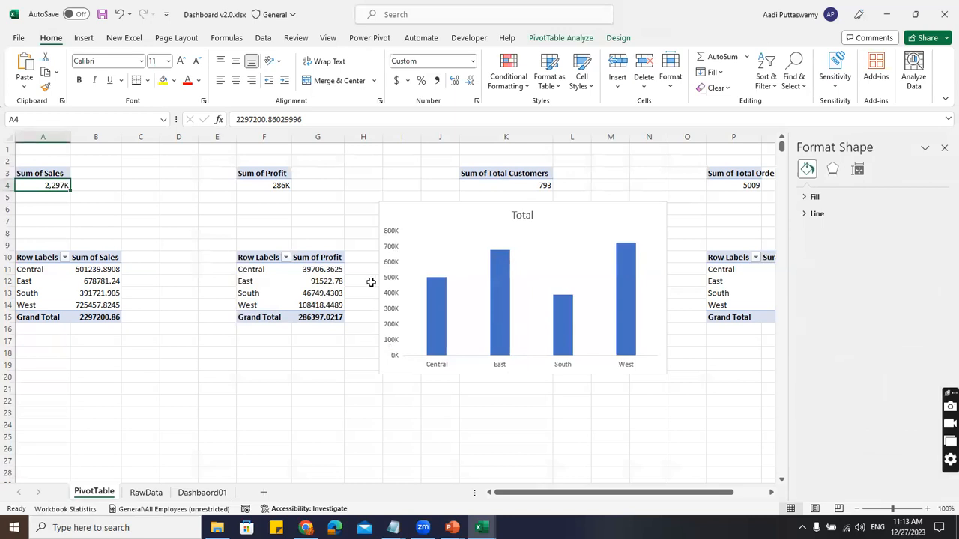
pyautogui.click(525, 219)
pyautogui.press('Delete')
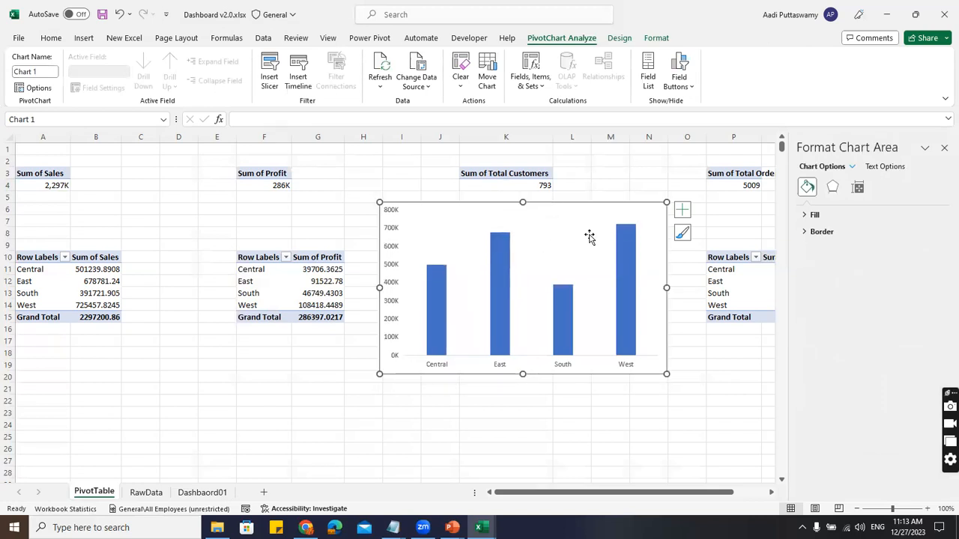
# - Move the sales chart to the Dashbaord01 sheet and resize it to fit inside the orange Total Sales panel
pyautogui.press('Escape')
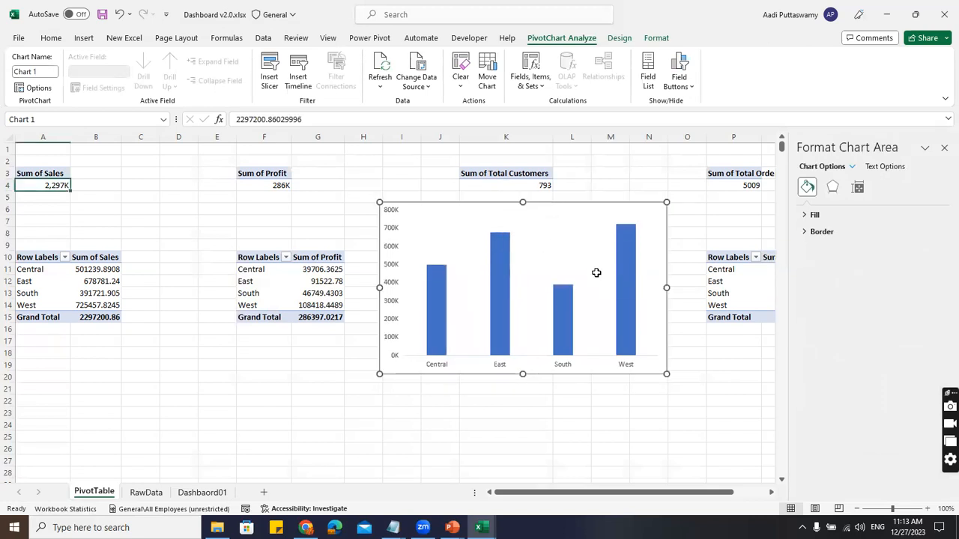
pyautogui.click(202, 492)
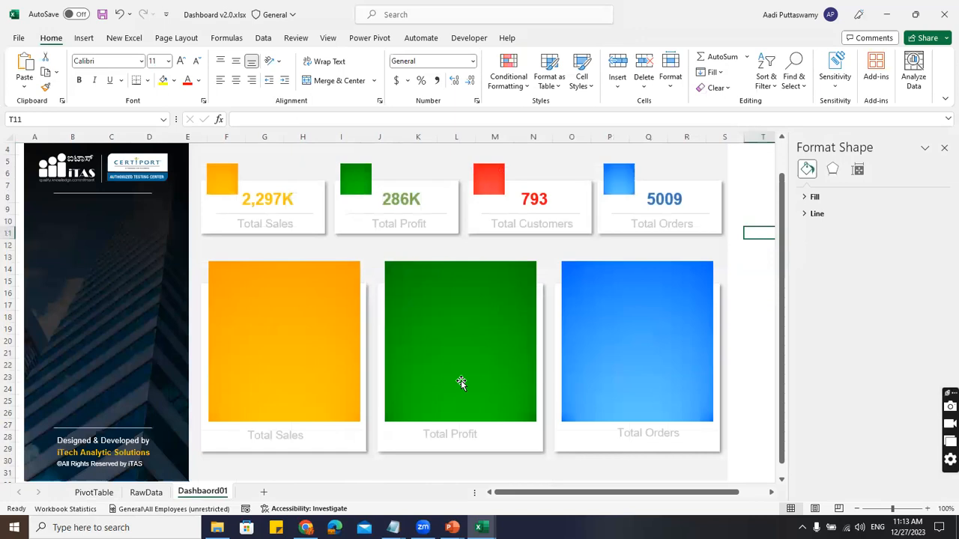
pyautogui.hotkey('ctrl', 'v')
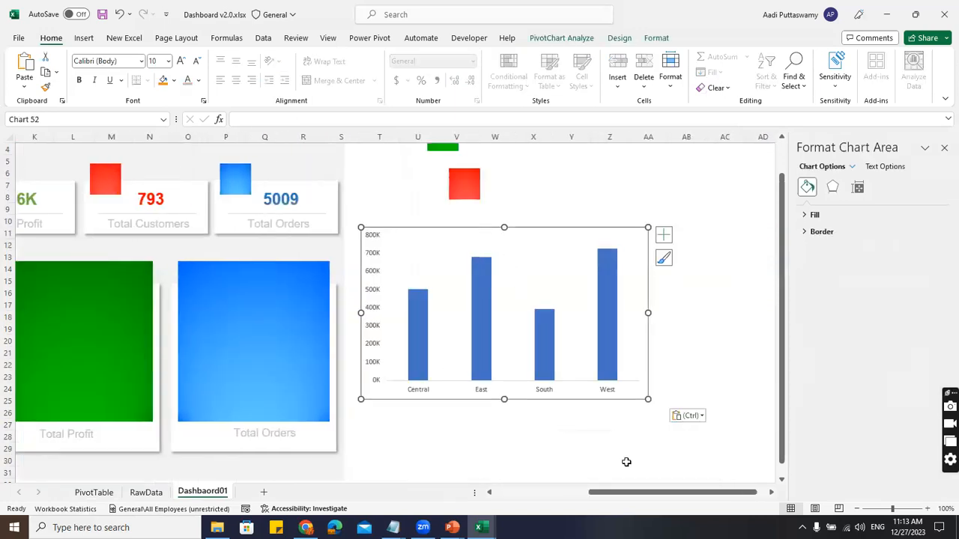
pyautogui.moveTo(624, 492); pyautogui.dragTo(558, 497)
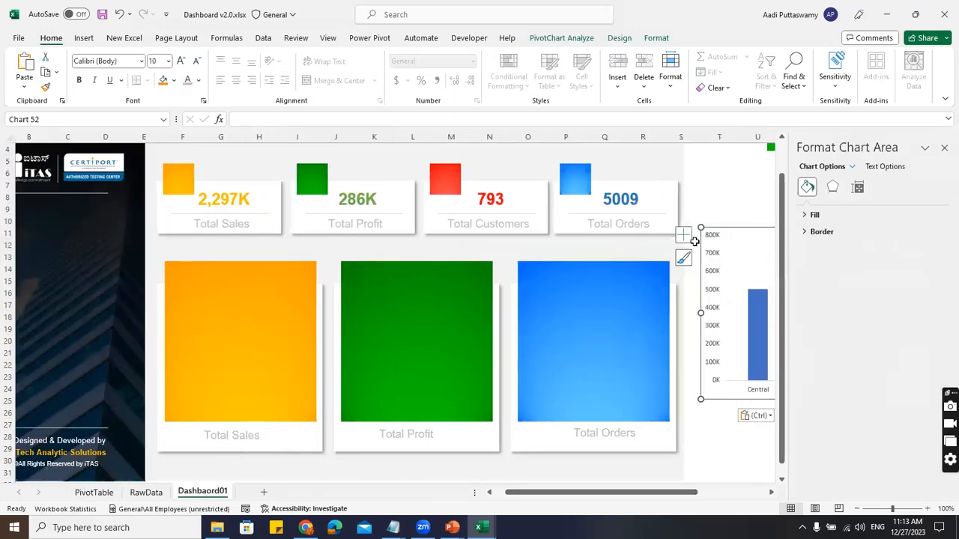
pyautogui.moveTo(739, 229); pyautogui.dragTo(205, 265)
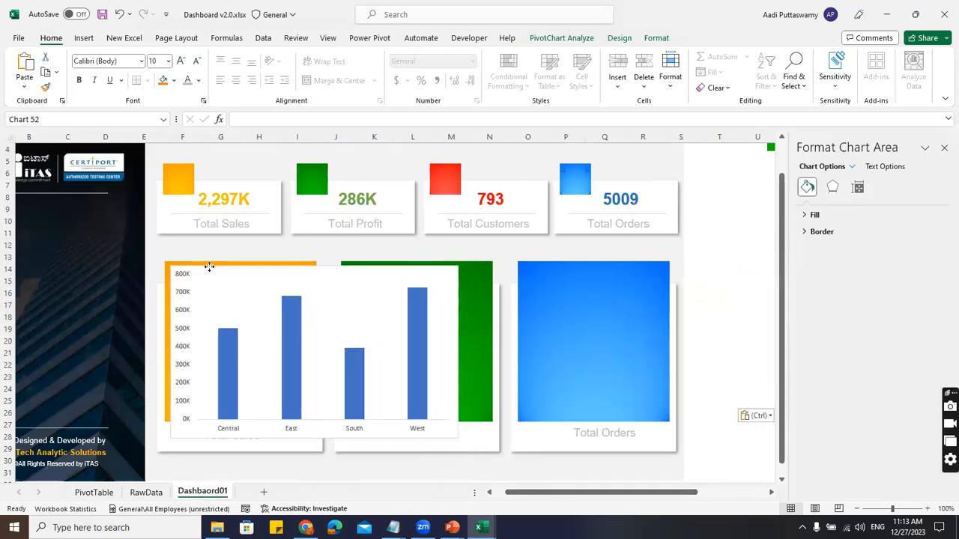
pyautogui.moveTo(457, 350); pyautogui.dragTo(313, 352)
pyautogui.moveTo(242, 438); pyautogui.dragTo(249, 413)
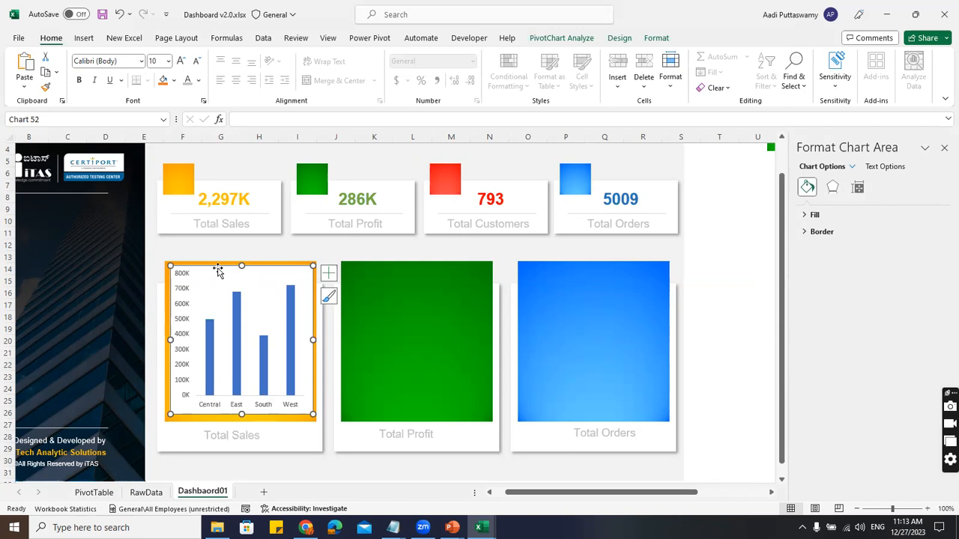
# - Set the sales chart area to no fill and the columns' gap width to 27%
pyautogui.click(813, 215)
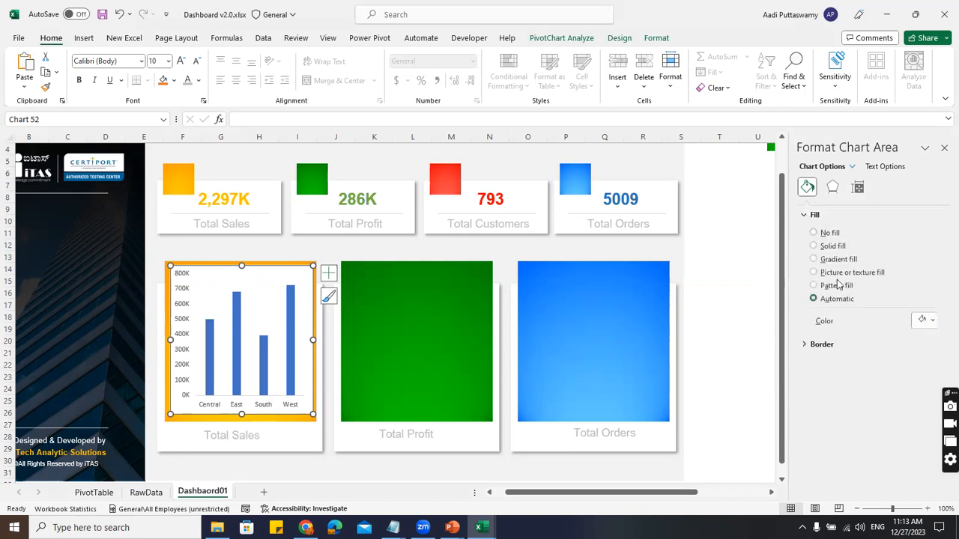
pyautogui.click(835, 235)
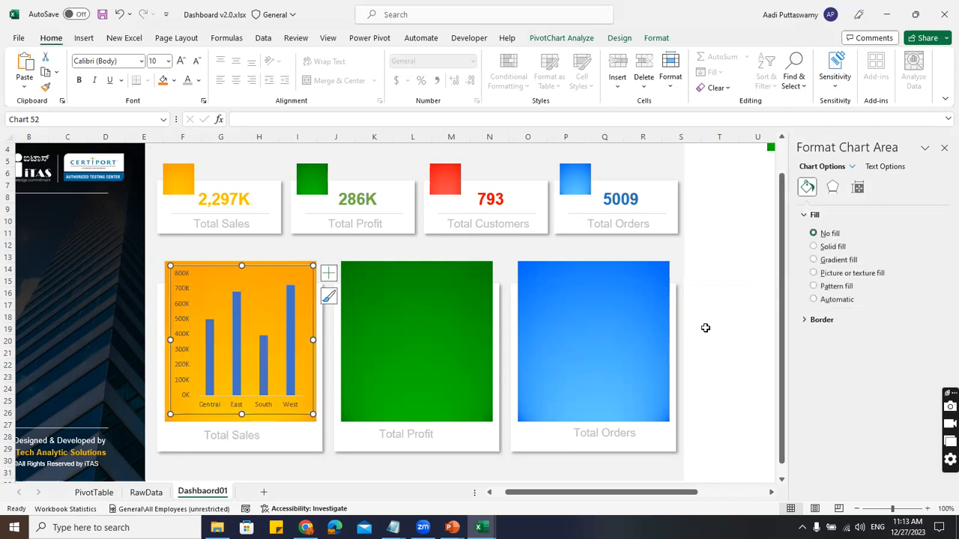
pyautogui.click(289, 335)
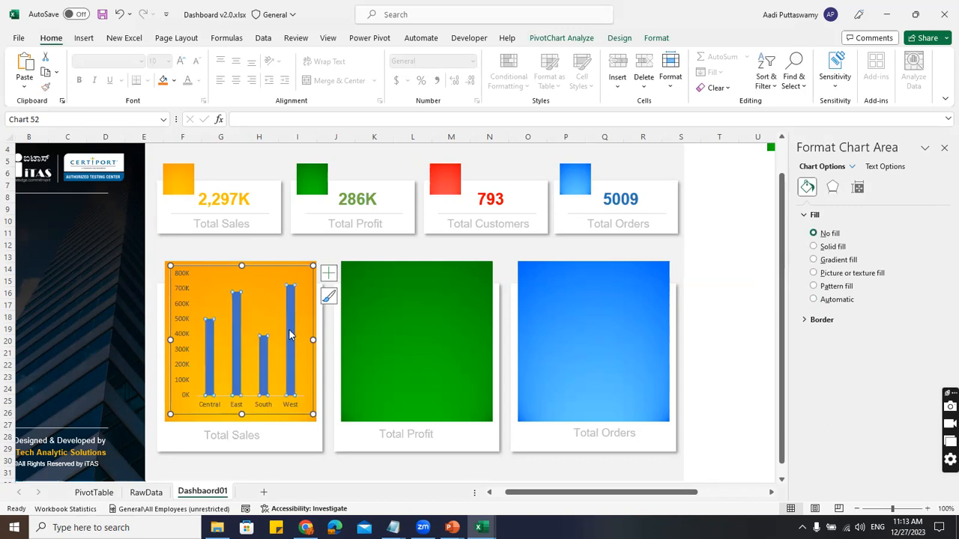
pyautogui.click(857, 186)
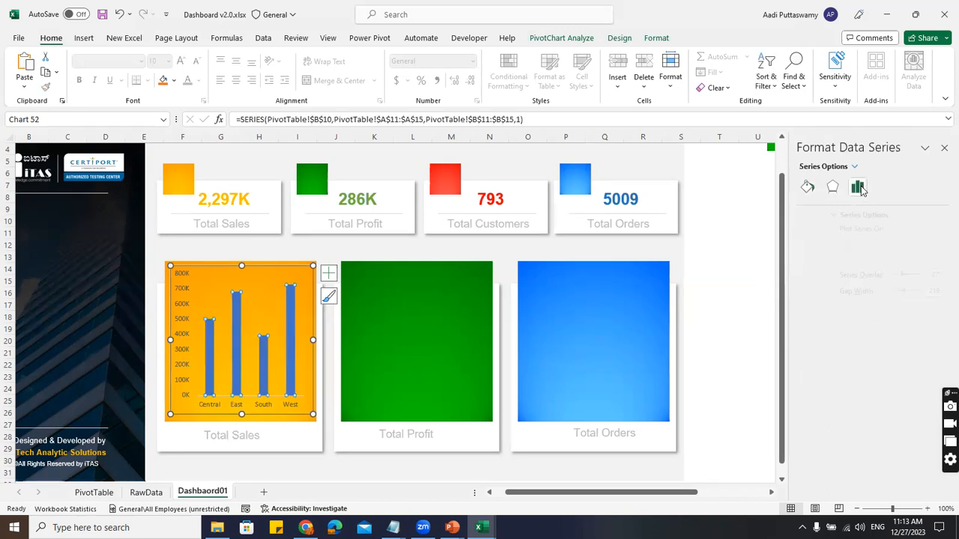
pyautogui.click(911, 295)
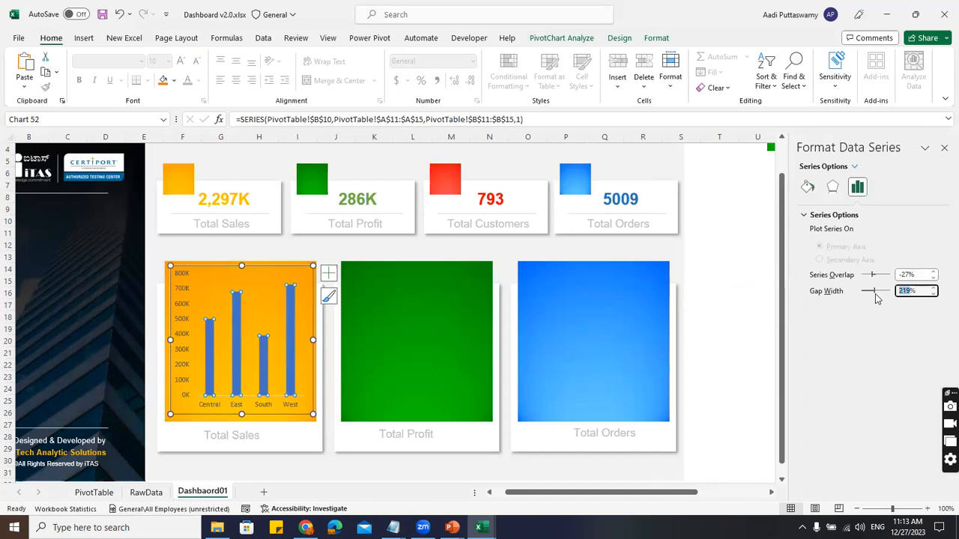
pyautogui.moveTo(876, 295); pyautogui.dragTo(868, 296)
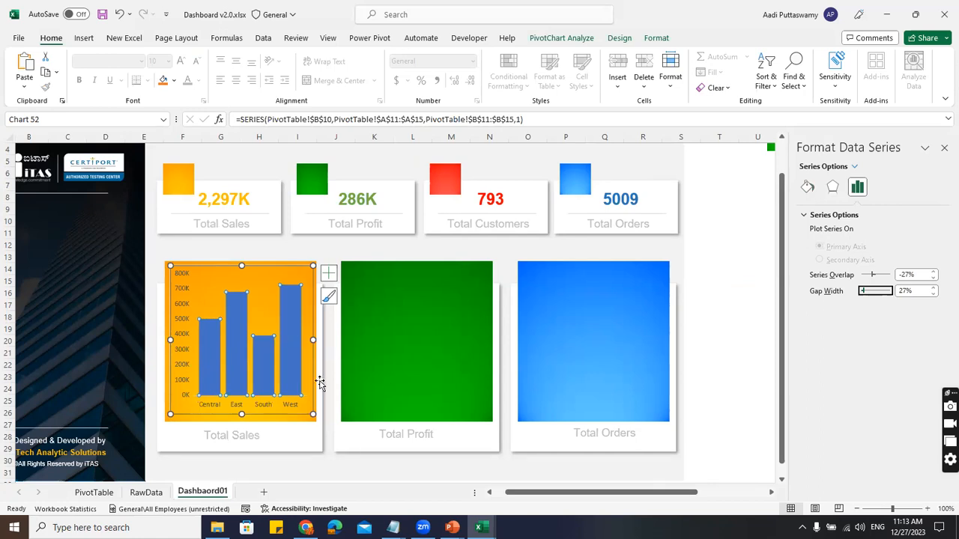
# - Give the sales chart's columns a solid white fill
pyautogui.click(808, 187)
pyautogui.click(810, 215)
pyautogui.click(831, 247)
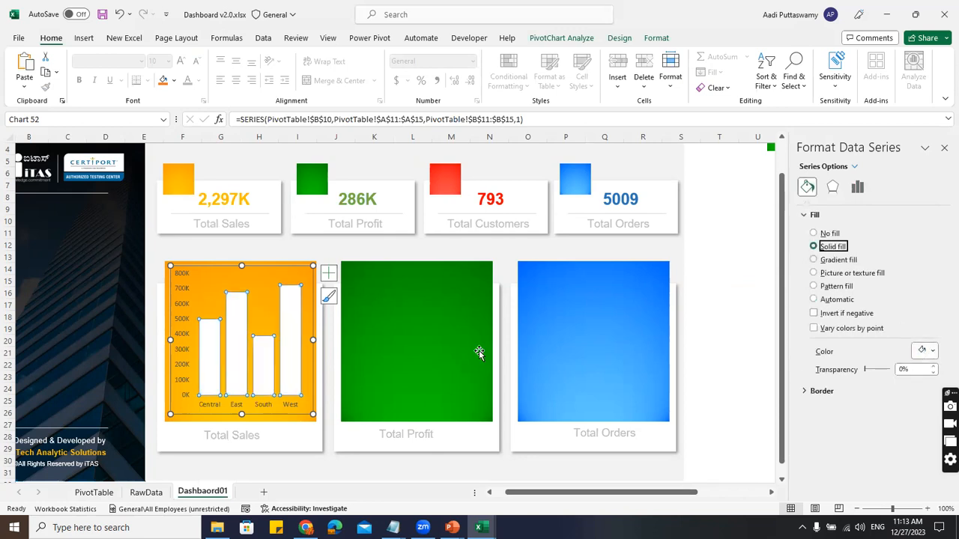
# - Set the font color of the sales chart's vertical and horizontal axis labels to white
pyautogui.click(187, 284)
pyautogui.click(189, 290)
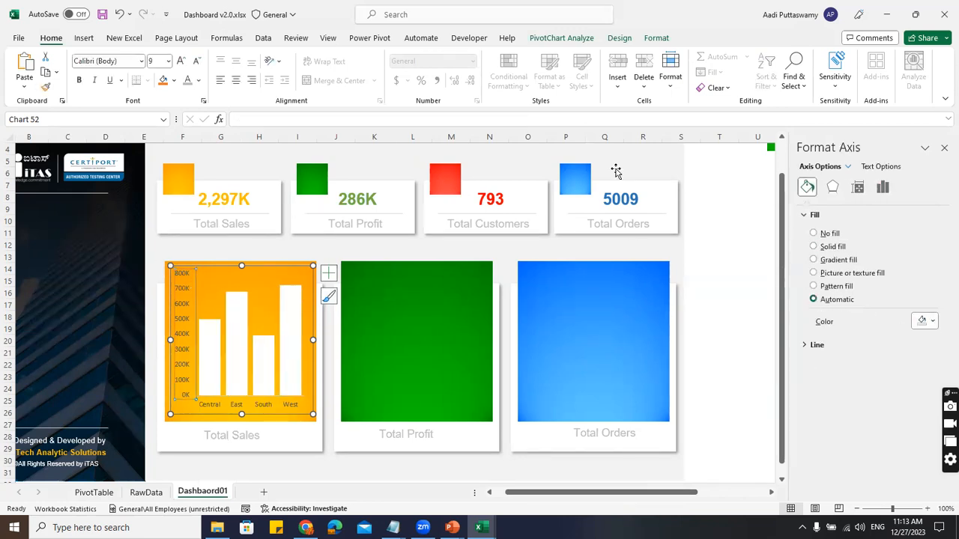
pyautogui.click(199, 80)
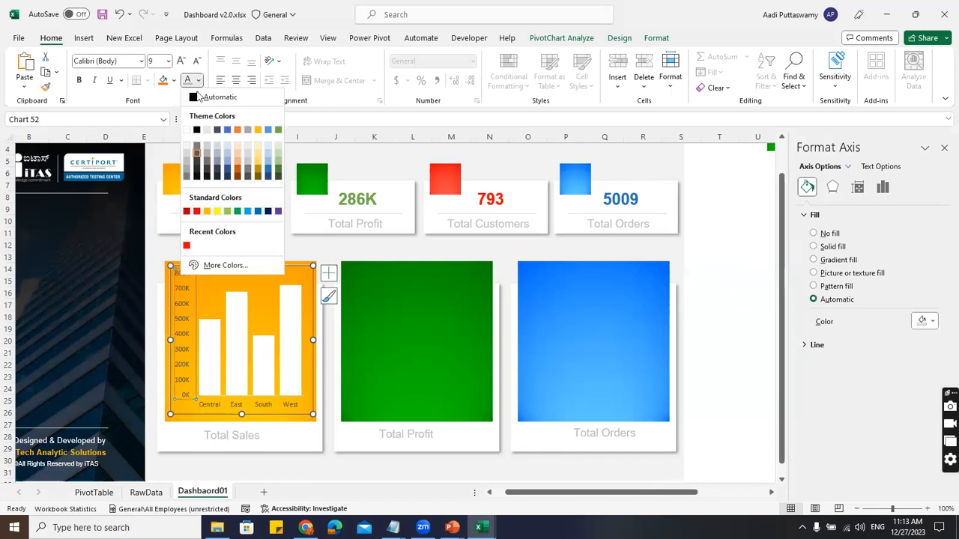
pyautogui.click(196, 148)
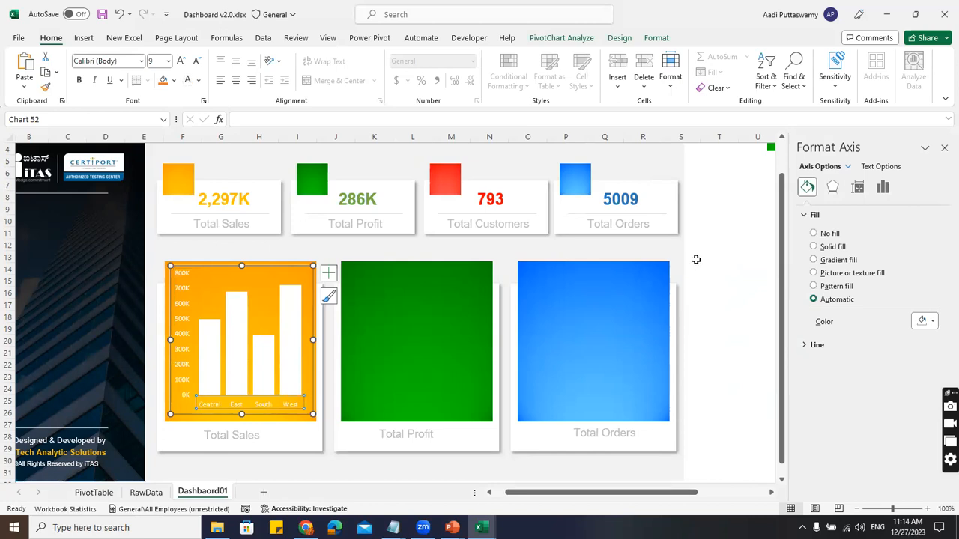
pyautogui.click(718, 247)
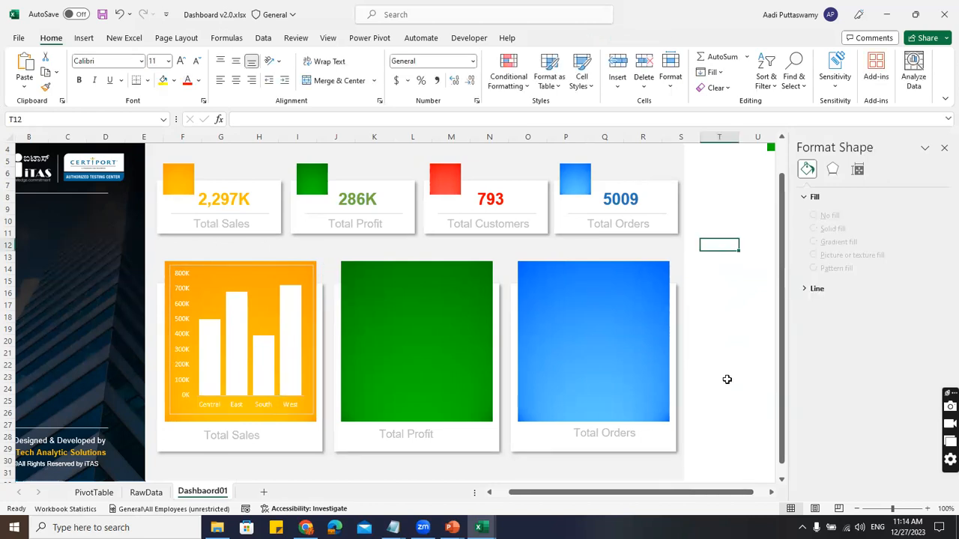
# - Remove the border line around the sales chart area
pyautogui.click(280, 268)
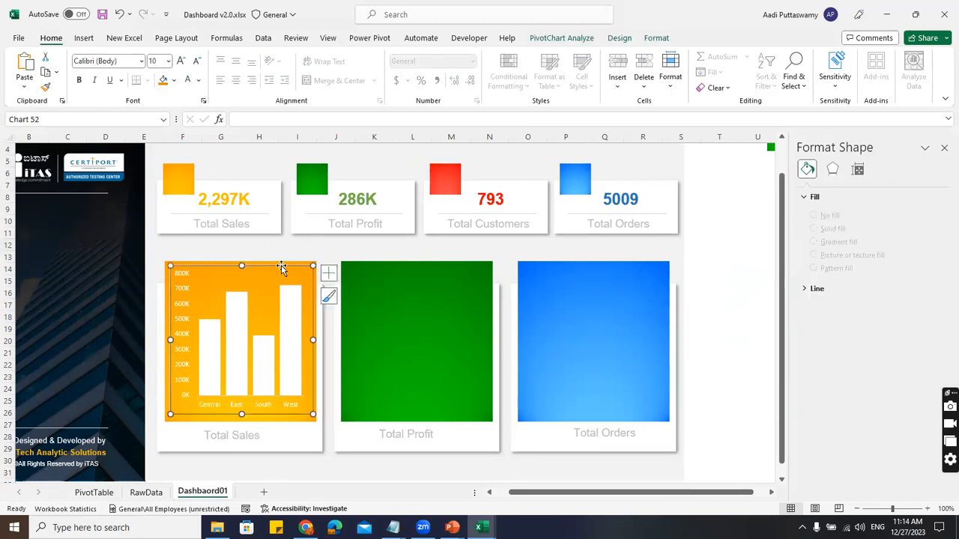
pyautogui.click(812, 319)
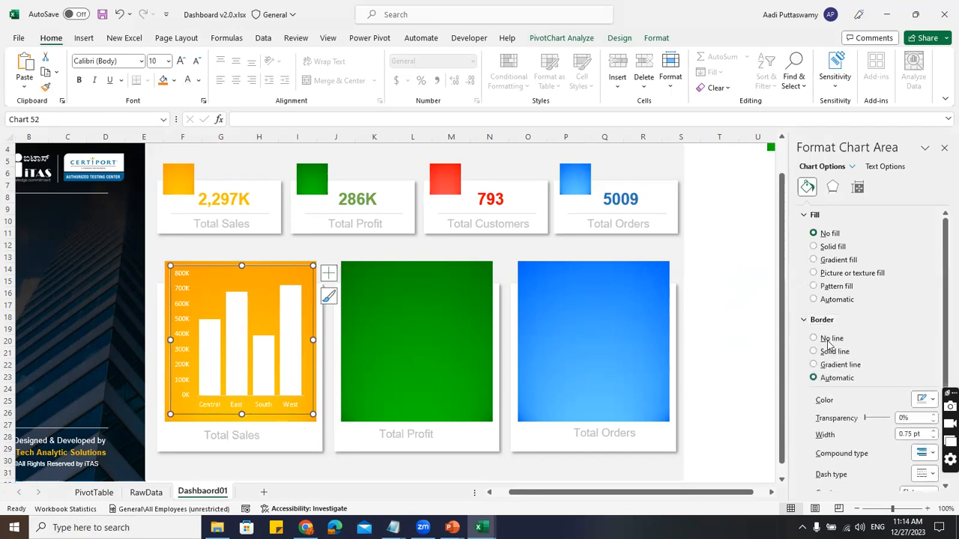
pyautogui.click(827, 339)
pyautogui.click(740, 315)
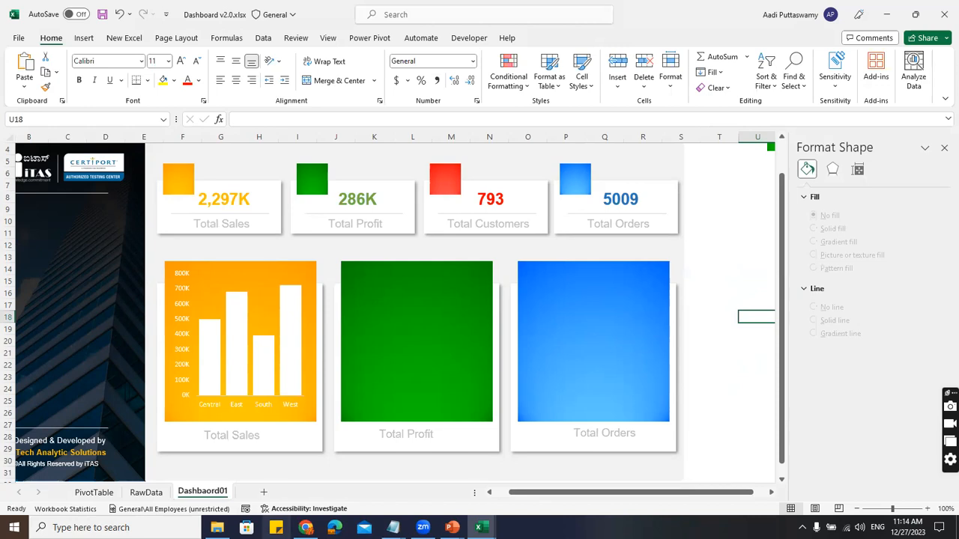
# - Insert a clustered column PivotChart from the profit-by-region pivot table on the PivotTable sheet and place it beside that table
pyautogui.click(95, 492)
pyautogui.click(315, 268)
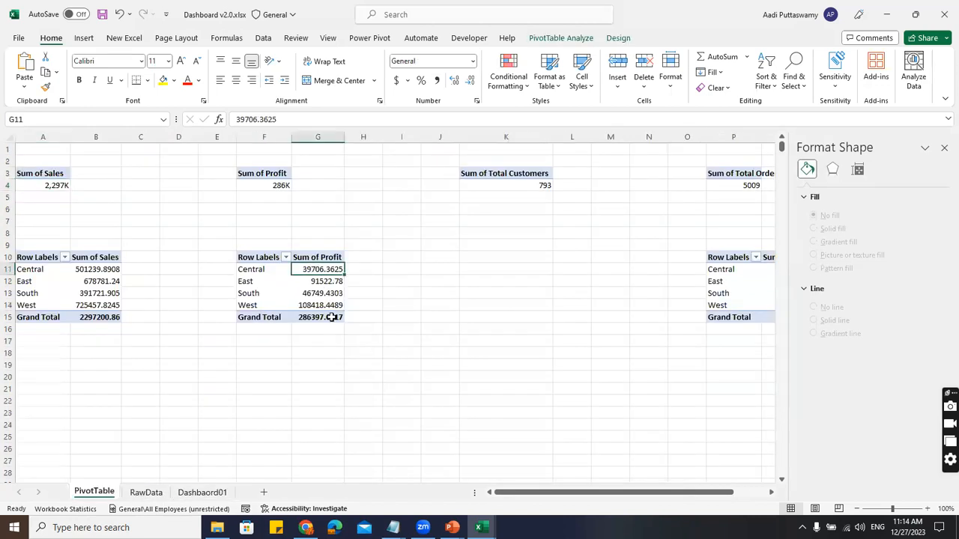
pyautogui.click(84, 37)
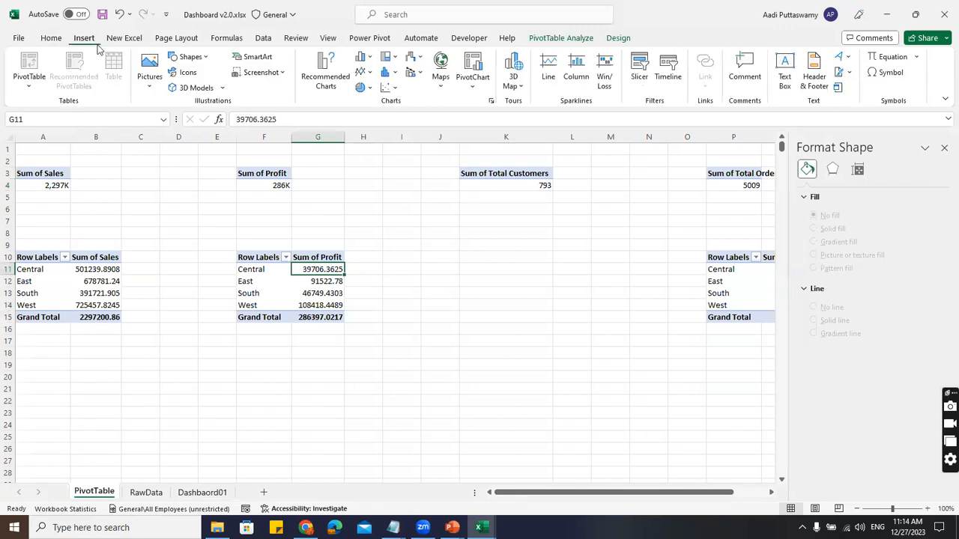
pyautogui.click(362, 57)
pyautogui.click(371, 93)
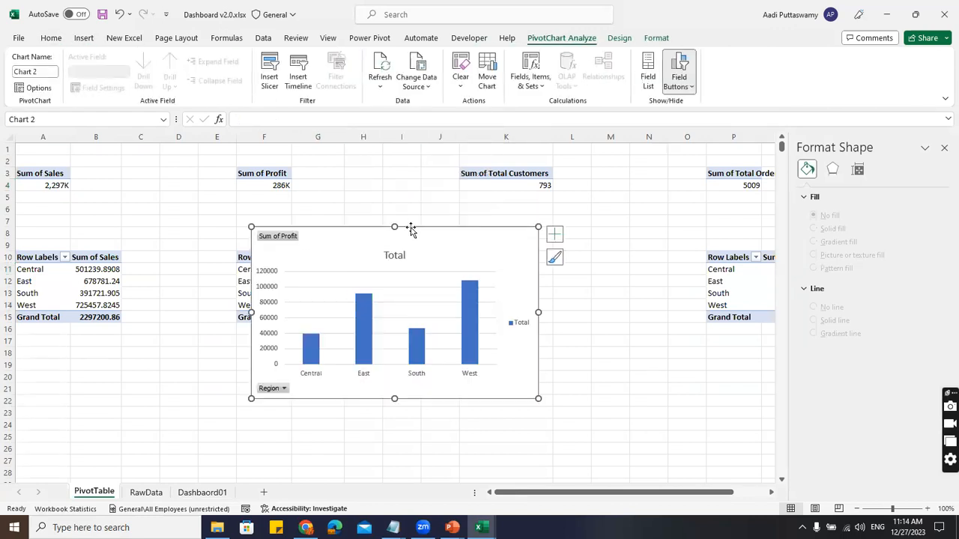
pyautogui.moveTo(410, 230); pyautogui.dragTo(500, 219)
# - Declutter the profit chart by hiding all field buttons and deleting its title and legend
pyautogui.rightClick(381, 224)
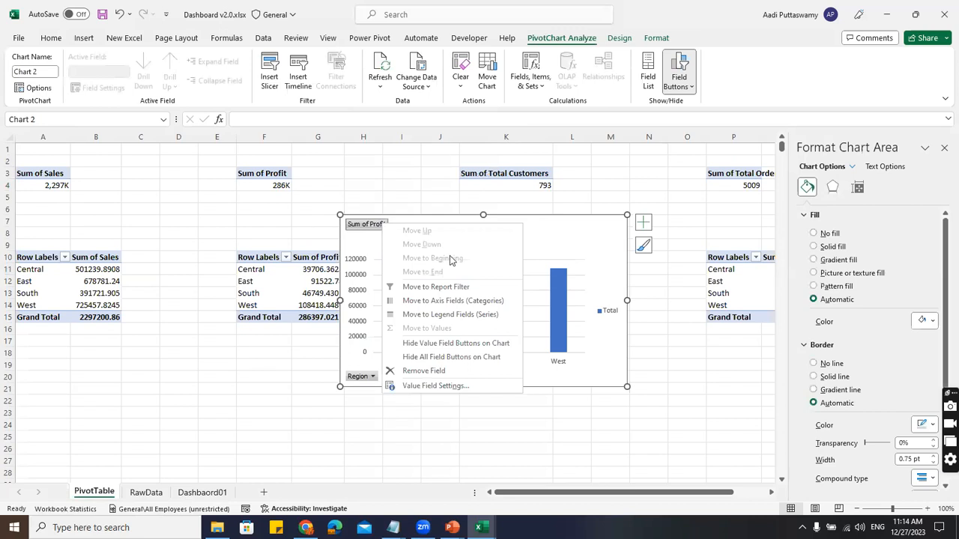
pyautogui.click(429, 357)
pyautogui.click(493, 232)
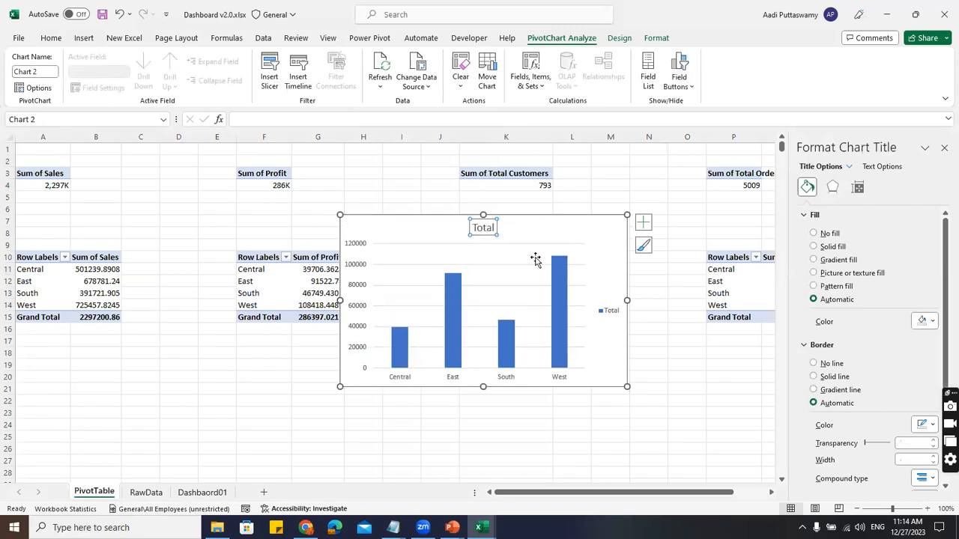
pyautogui.press('Delete')
pyautogui.click(610, 302)
pyautogui.press('Delete')
# - Apply the number format code #,##0,K to the profit chart's vertical axis and remove the chart's gridlines
pyautogui.click(364, 250)
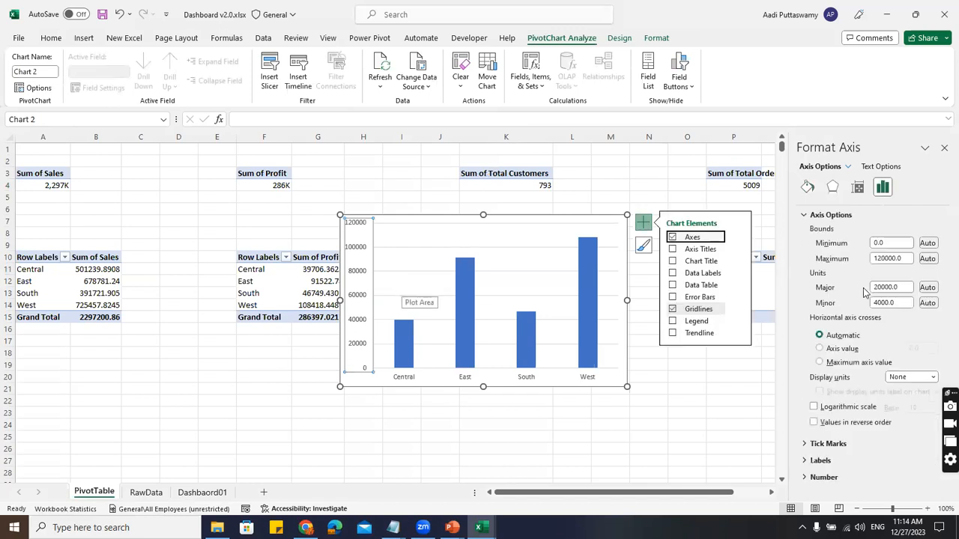
pyautogui.click(813, 478)
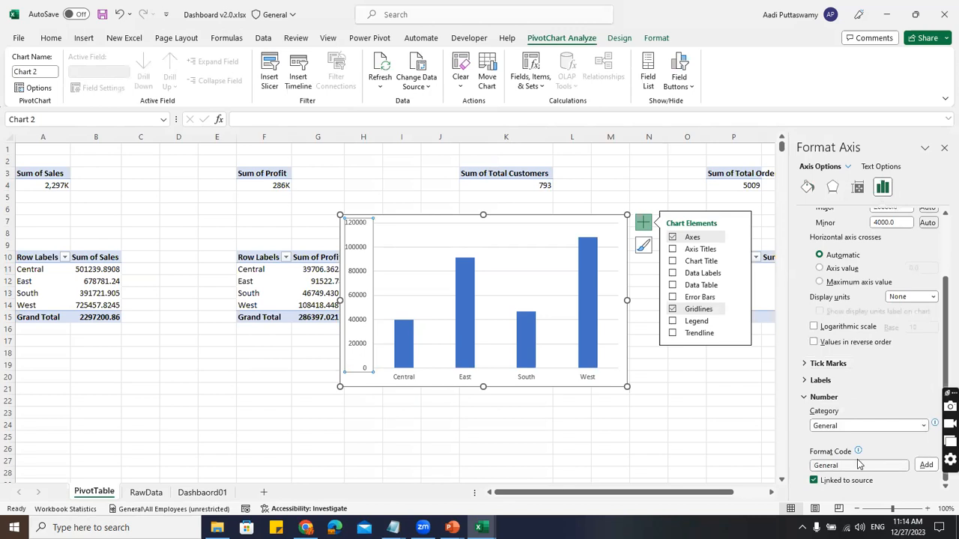
pyautogui.click(922, 426)
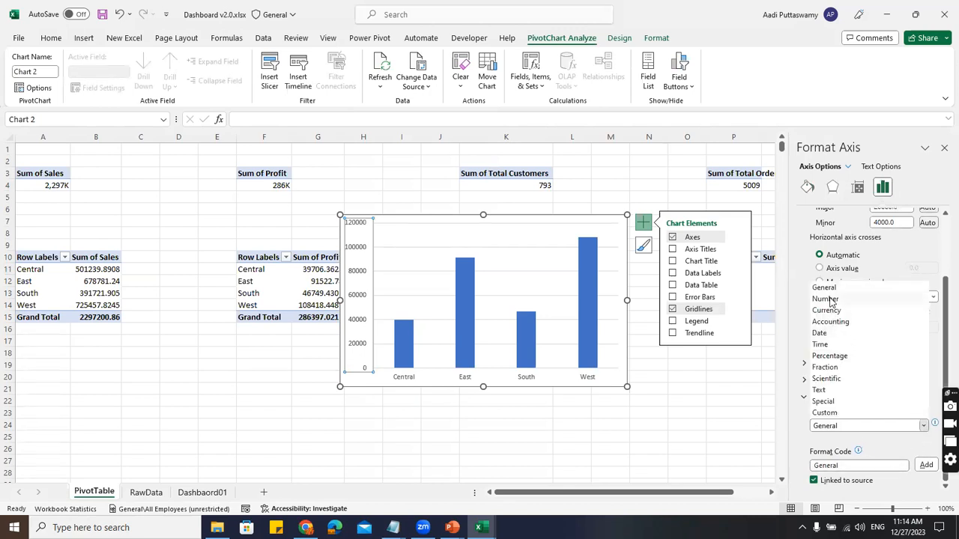
pyautogui.click(833, 301)
pyautogui.click(859, 465)
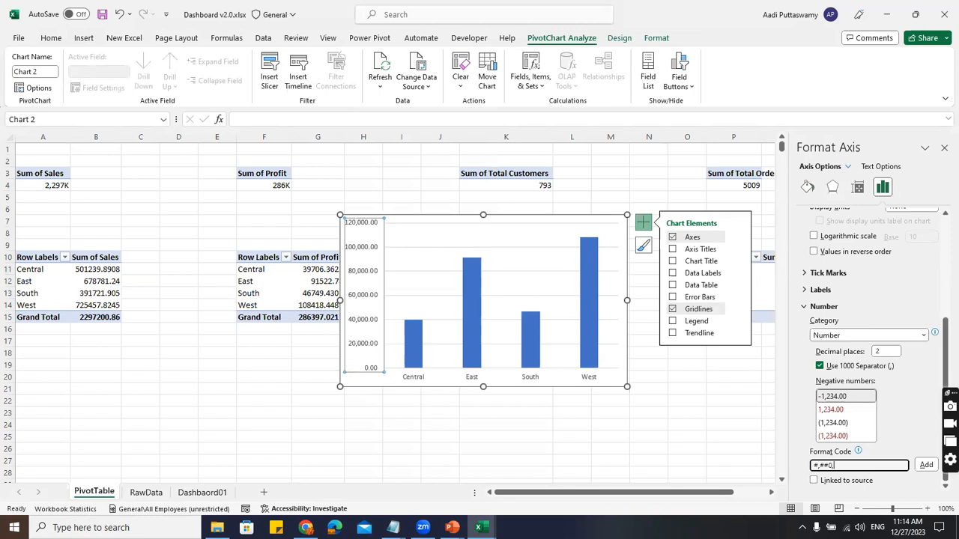
pyautogui.click(926, 466)
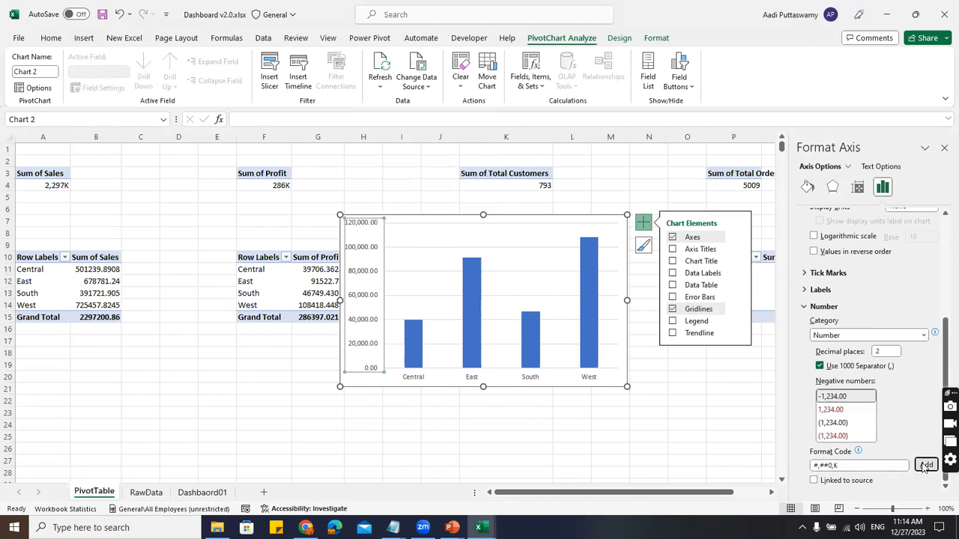
pyautogui.click(418, 224)
pyautogui.click(411, 248)
pyautogui.press('Delete')
# - Move the profit chart to the Dashbaord01 sheet and resize it to fit inside the green Total Profit panel
pyautogui.click(404, 218)
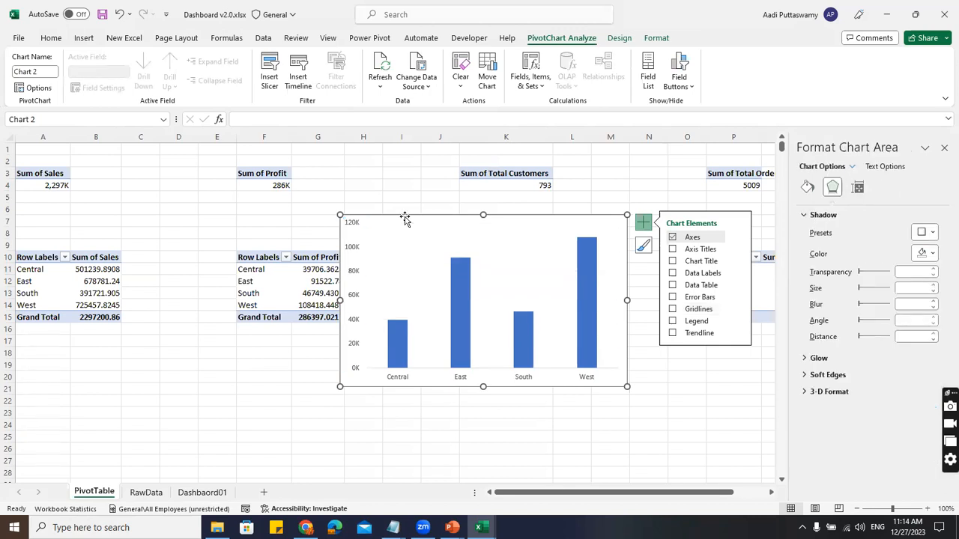
pyautogui.hotkey('ctrl', 'x')
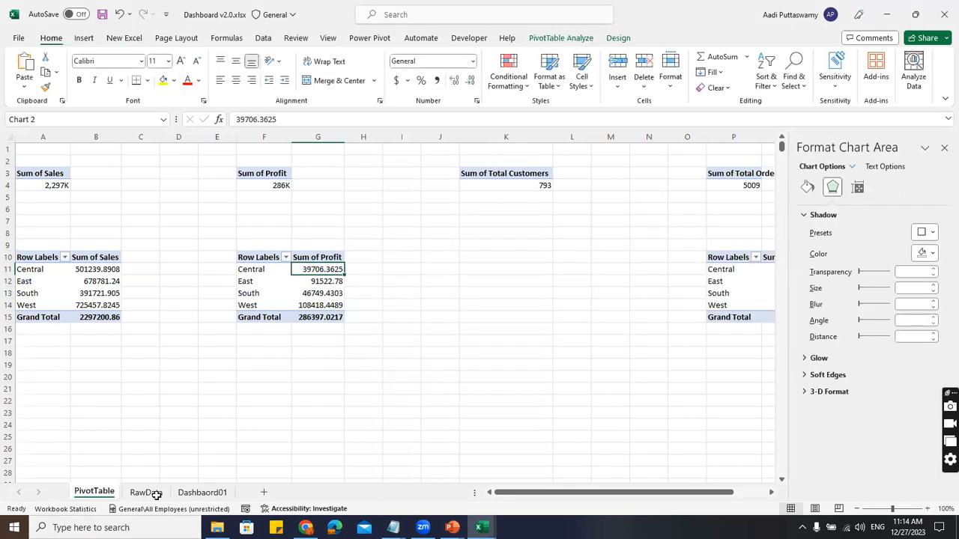
pyautogui.click(195, 492)
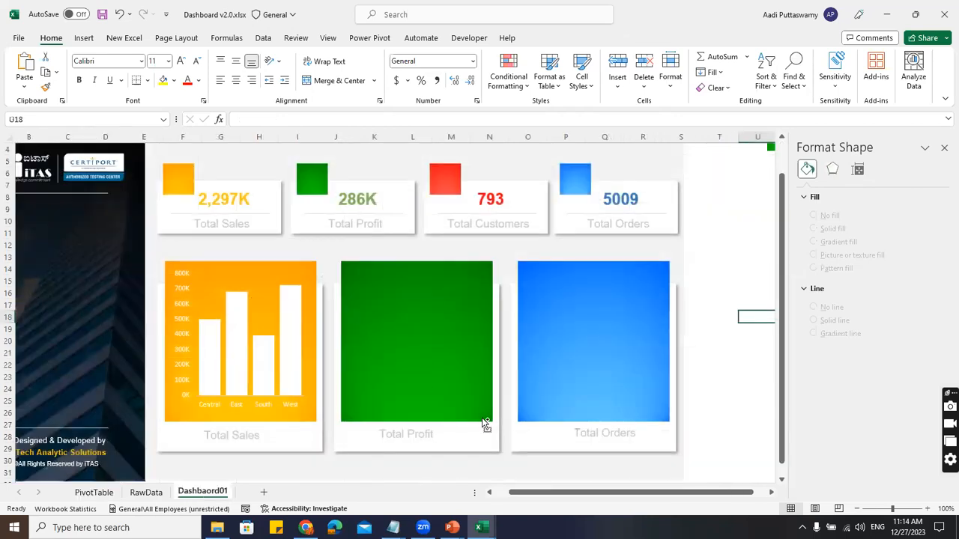
pyautogui.hotkey('ctrl', 'v')
pyautogui.moveTo(412, 333); pyautogui.dragTo(72, 287)
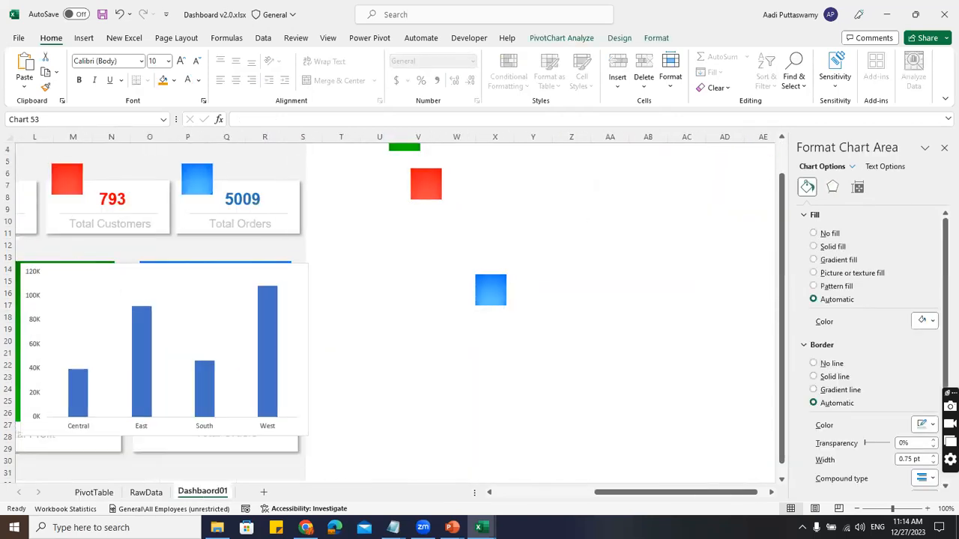
pyautogui.moveTo(669, 495); pyautogui.dragTo(550, 494)
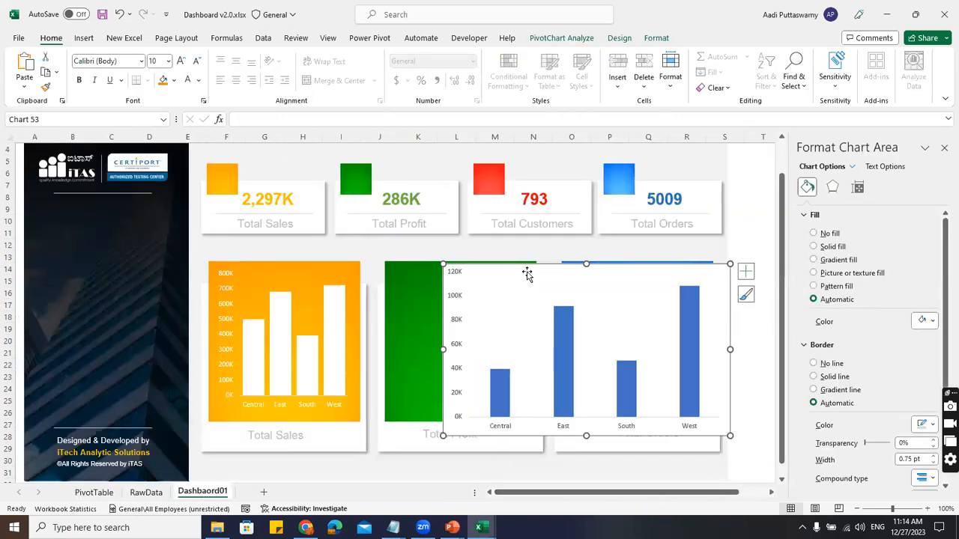
pyautogui.moveTo(522, 272); pyautogui.dragTo(495, 267)
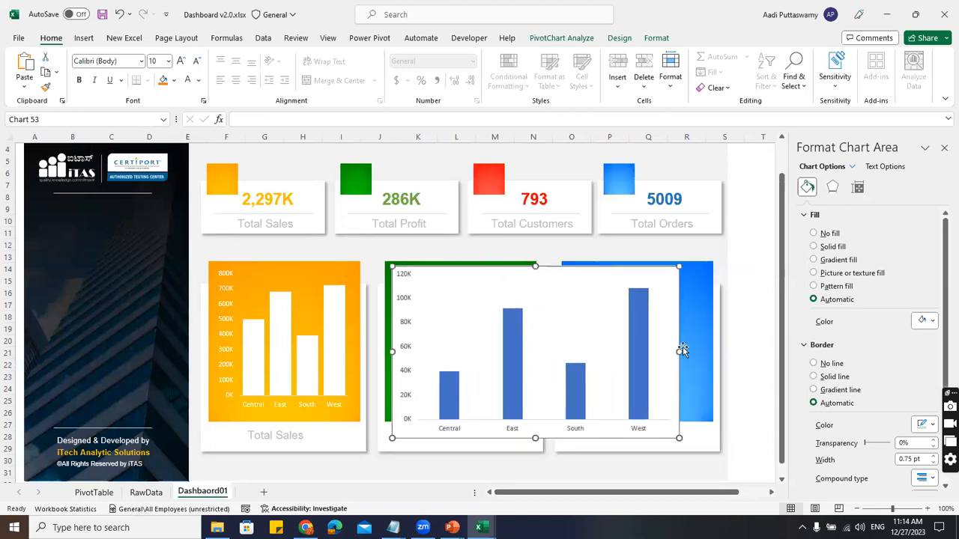
pyautogui.moveTo(676, 348); pyautogui.dragTo(528, 350)
pyautogui.moveTo(460, 439); pyautogui.dragTo(460, 417)
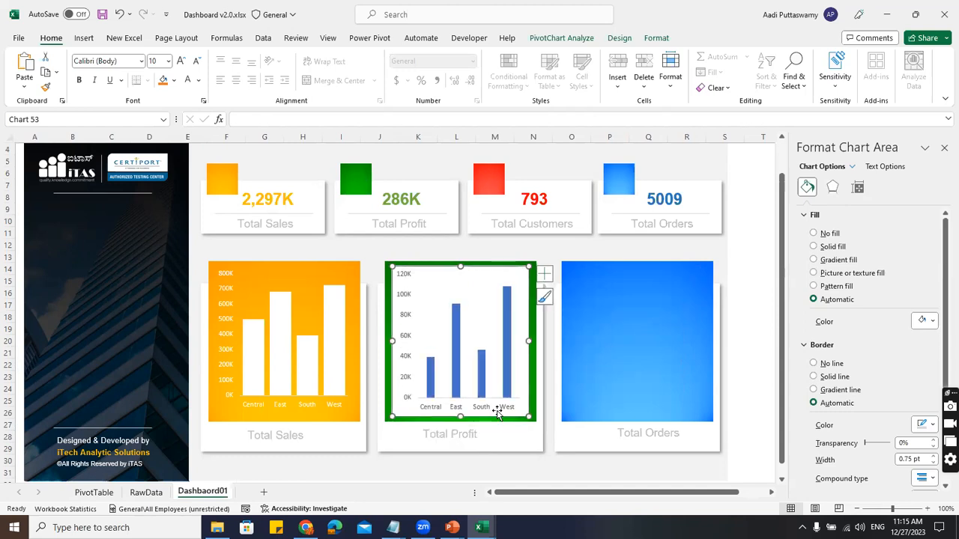
# - Set the profit chart area to no fill and no border line
pyautogui.click(835, 248)
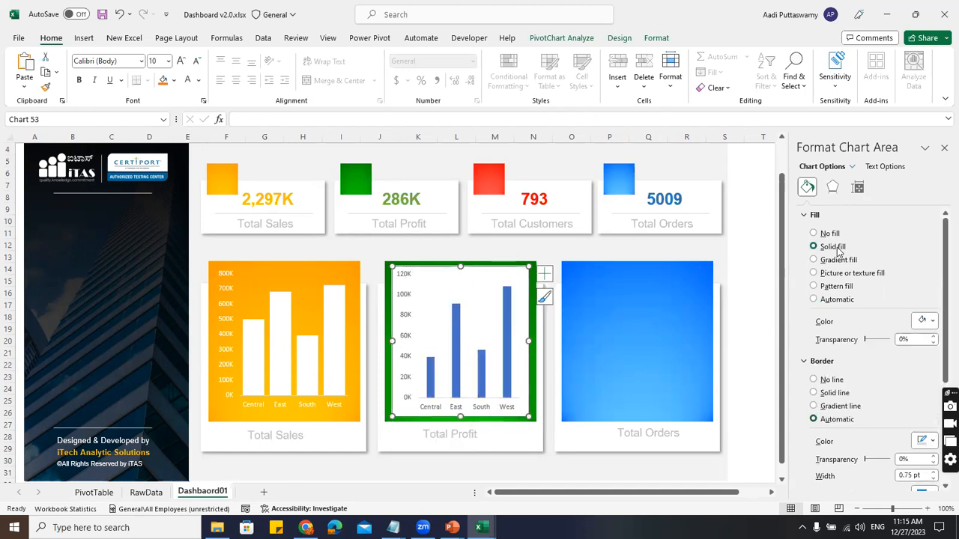
pyautogui.click(827, 234)
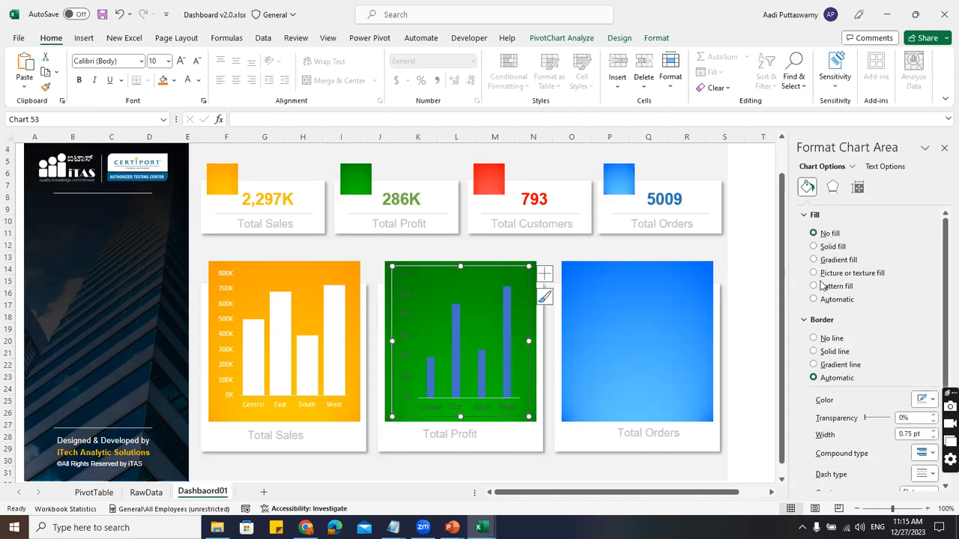
pyautogui.click(829, 340)
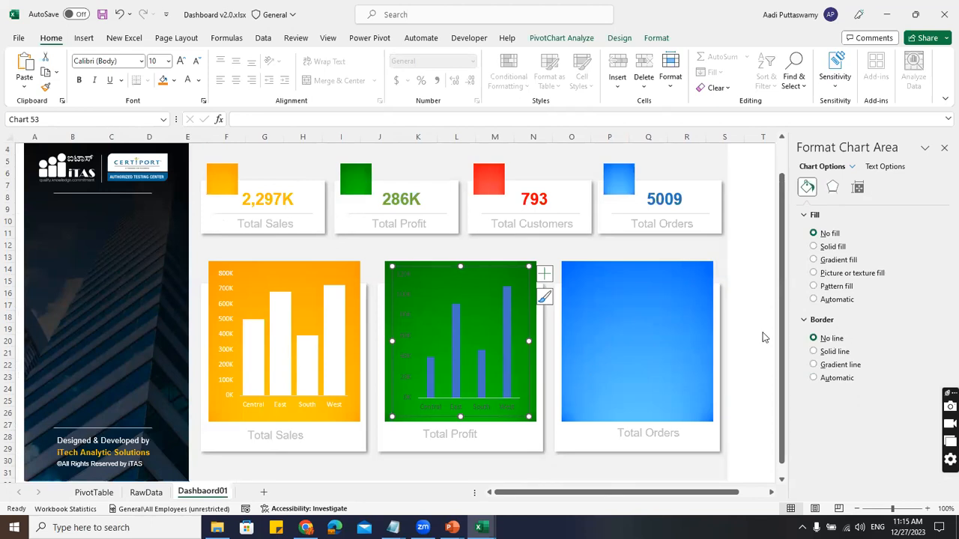
# - Set the gap width of the column series to 25% in both the sales chart and the profit chart
pyautogui.click(458, 322)
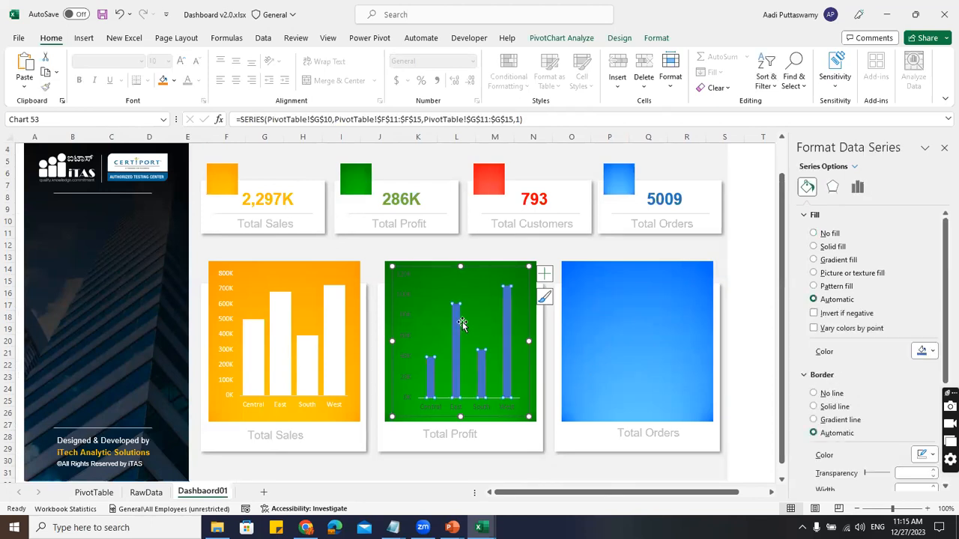
pyautogui.click(337, 341)
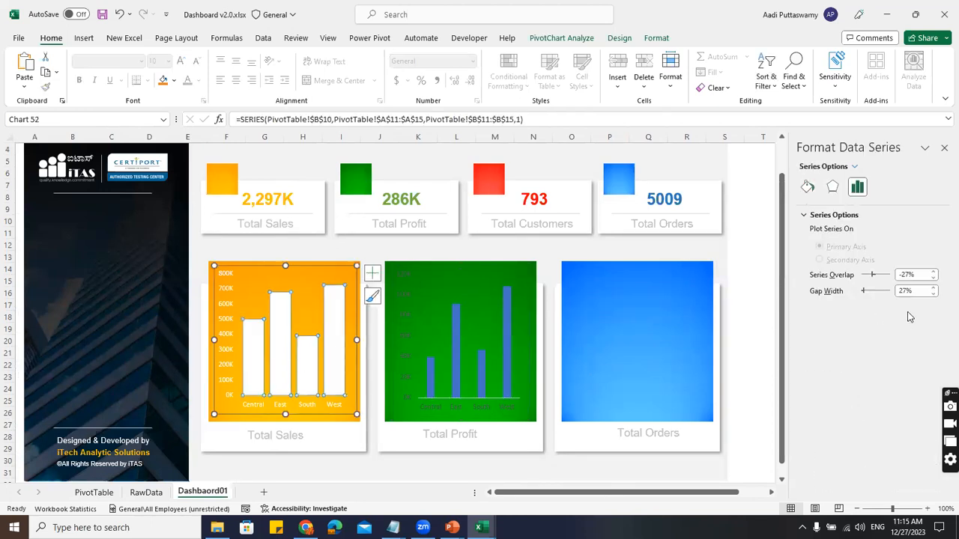
pyautogui.doubleClick(907, 290)
pyautogui.write('25')
pyautogui.press('Return')
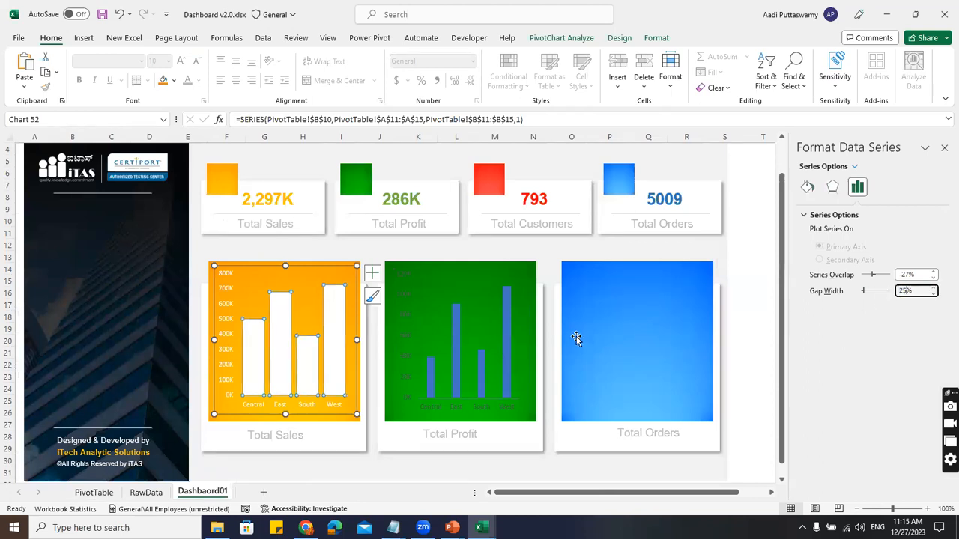
pyautogui.click(510, 329)
pyautogui.doubleClick(910, 292)
pyautogui.write('25')
pyautogui.press('Return')
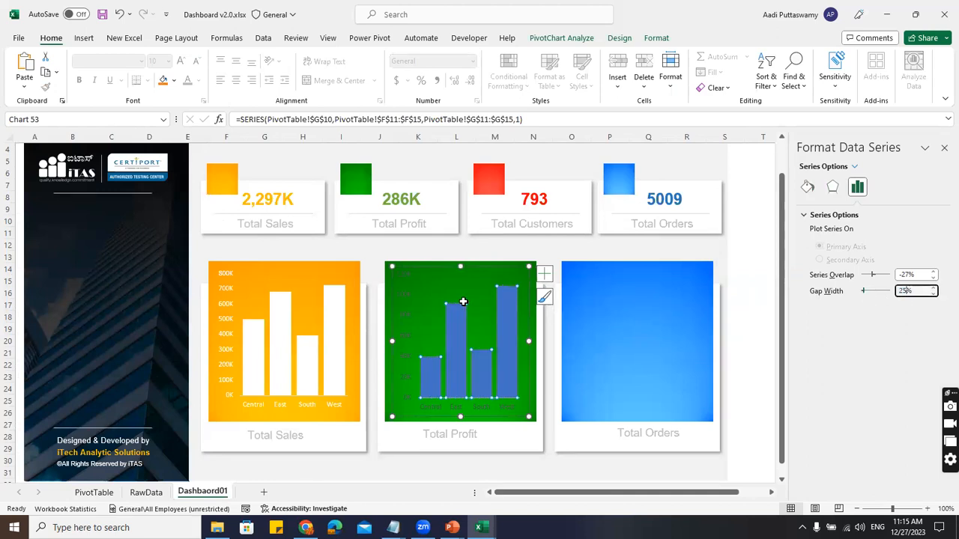
# - Set the font color of the profit chart's vertical and horizontal axis labels to white
pyautogui.click(416, 289)
pyautogui.click(188, 81)
pyautogui.click(429, 409)
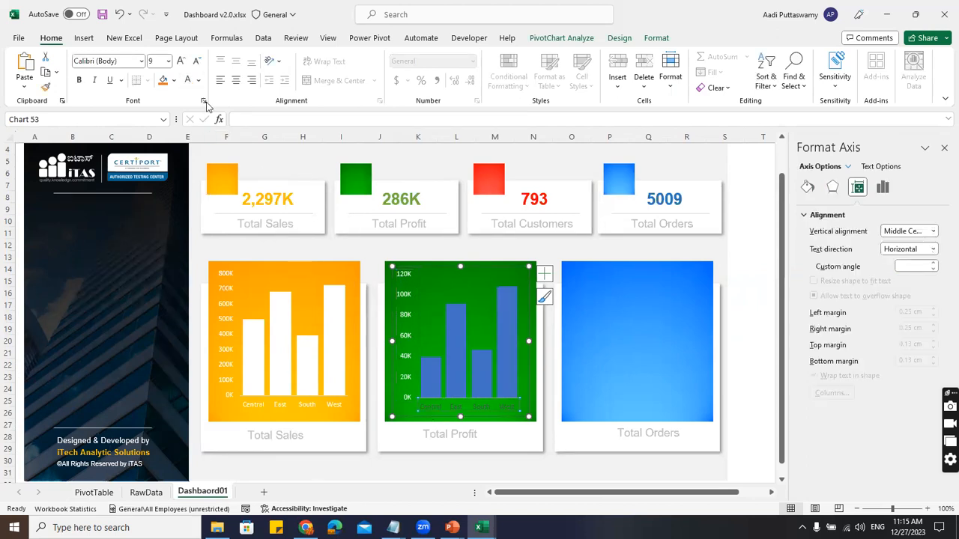
pyautogui.click(188, 81)
pyautogui.click(738, 340)
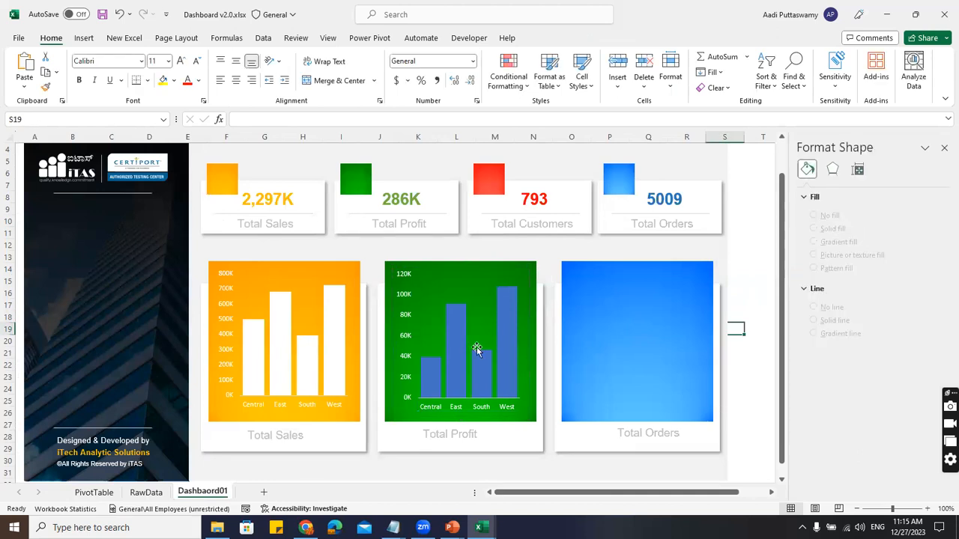
# - Give the profit chart's columns a solid white fill
pyautogui.click(513, 323)
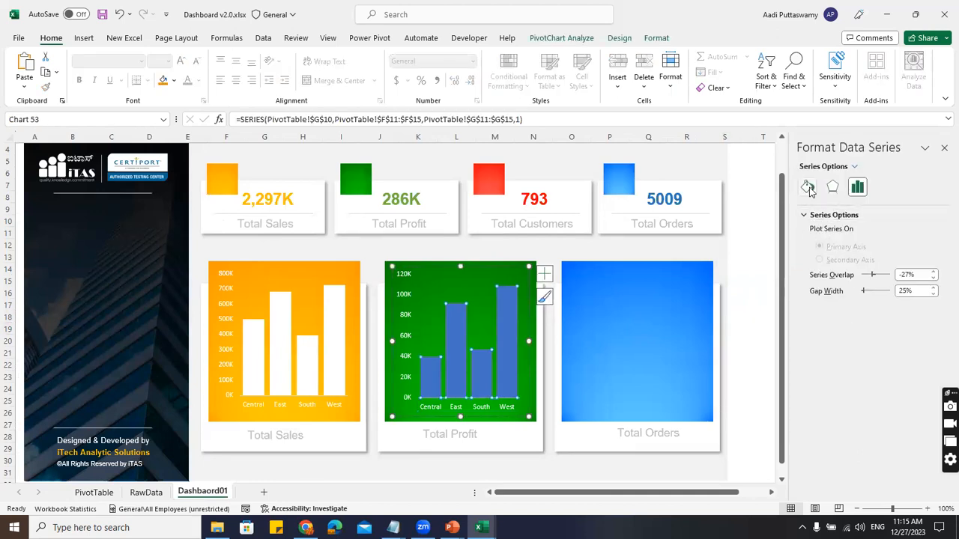
pyautogui.click(807, 186)
pyautogui.click(830, 246)
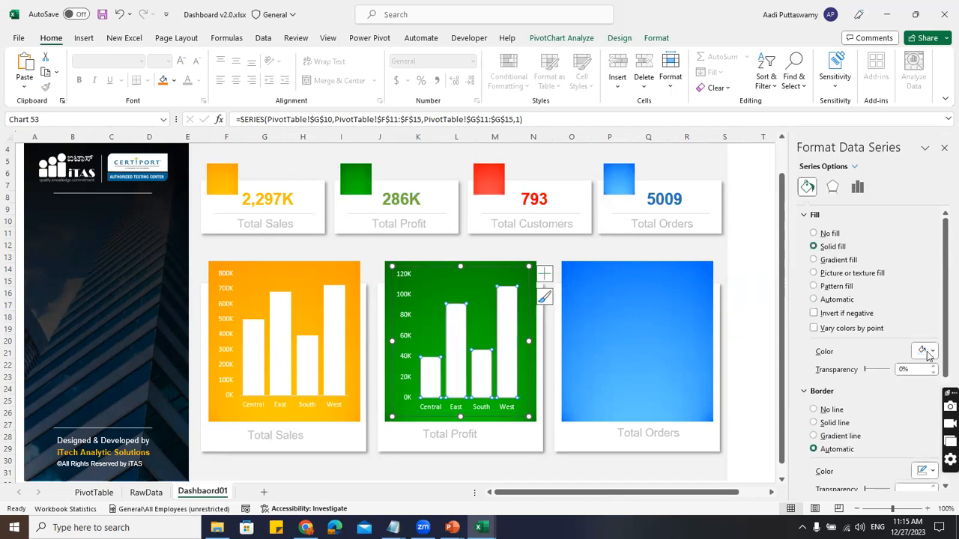
pyautogui.click(929, 351)
pyautogui.click(760, 288)
pyautogui.click(760, 290)
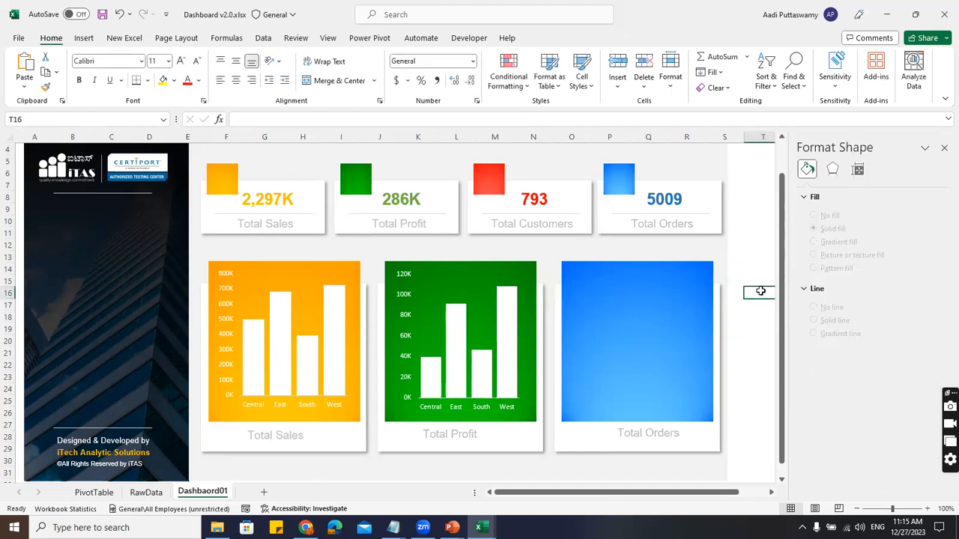
# - Insert a 2-D clustered column PivotChart from the total-orders-by-region pivot table on the PivotTable sheet
pyautogui.click(94, 492)
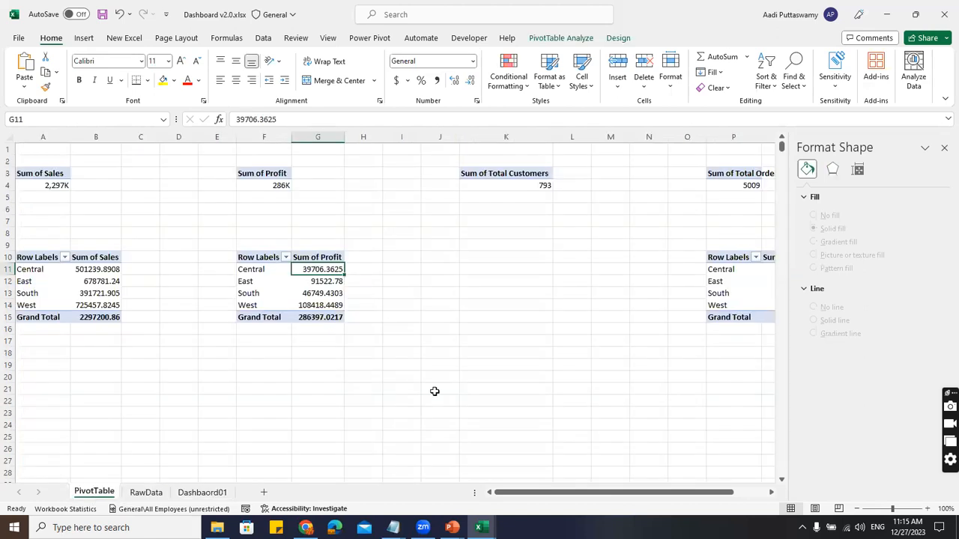
pyautogui.click(739, 279)
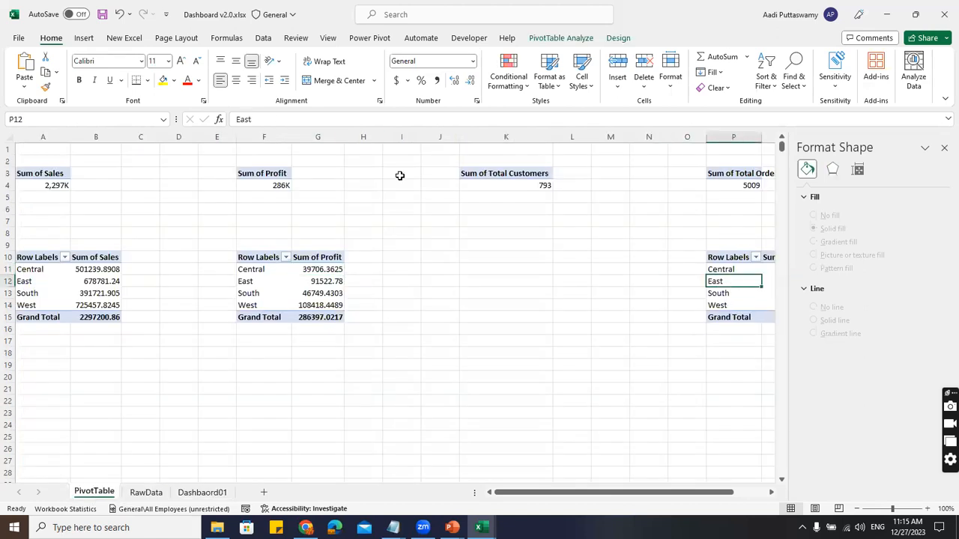
pyautogui.click(86, 40)
pyautogui.click(364, 57)
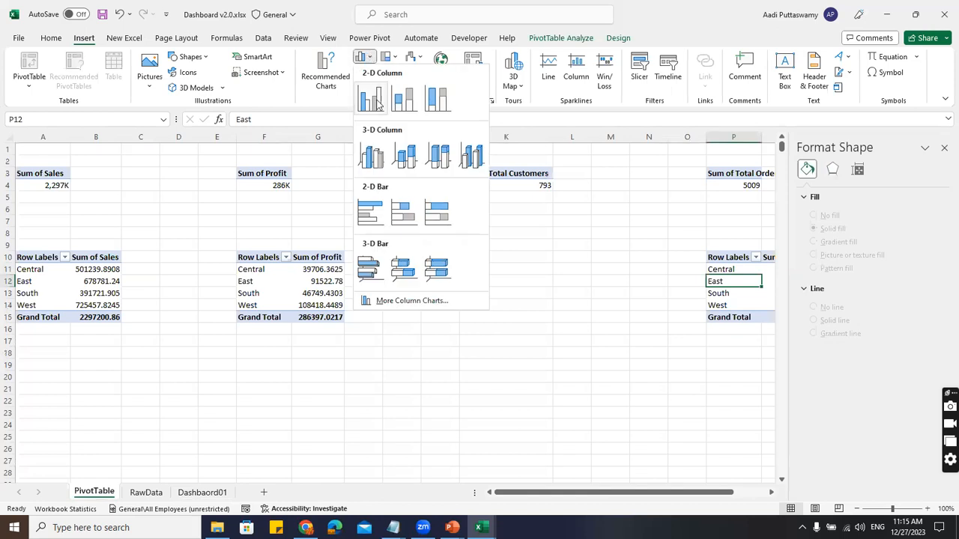
pyautogui.click(378, 105)
# - Declutter the orders chart by deleting its title, legend and gridlines and hiding all field buttons
pyautogui.click(408, 251)
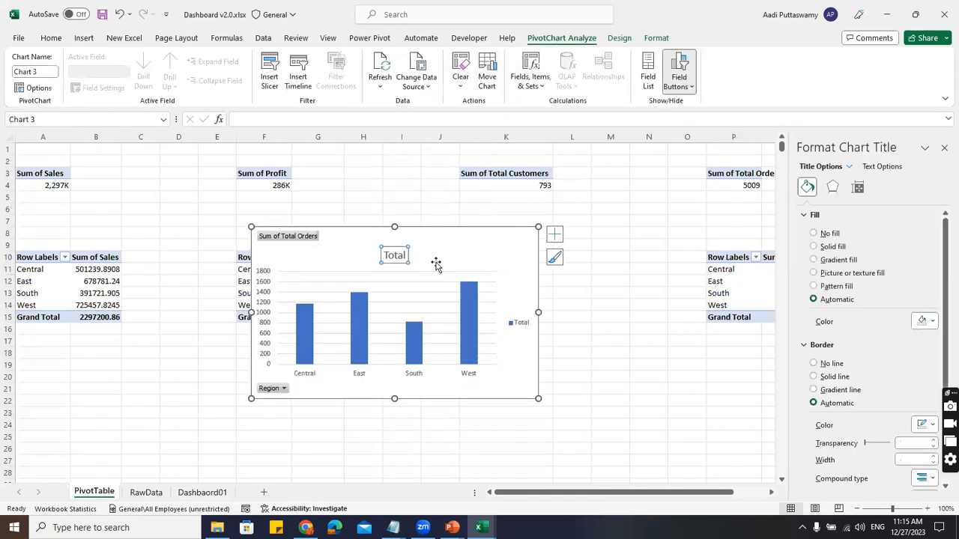
pyautogui.press('Delete')
pyautogui.click(518, 322)
pyautogui.press('Delete')
pyautogui.click(444, 280)
pyautogui.click(377, 263)
pyautogui.press('Delete')
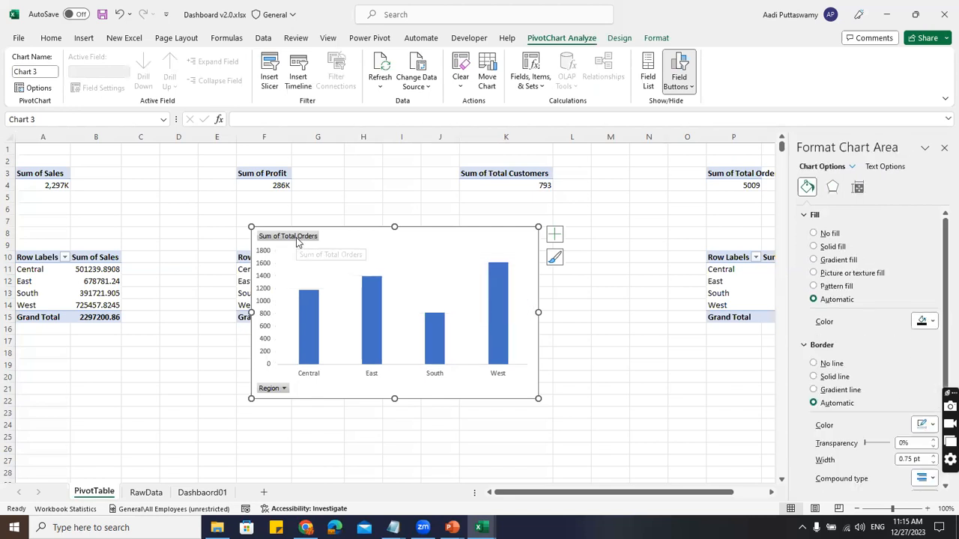
pyautogui.rightClick(297, 241)
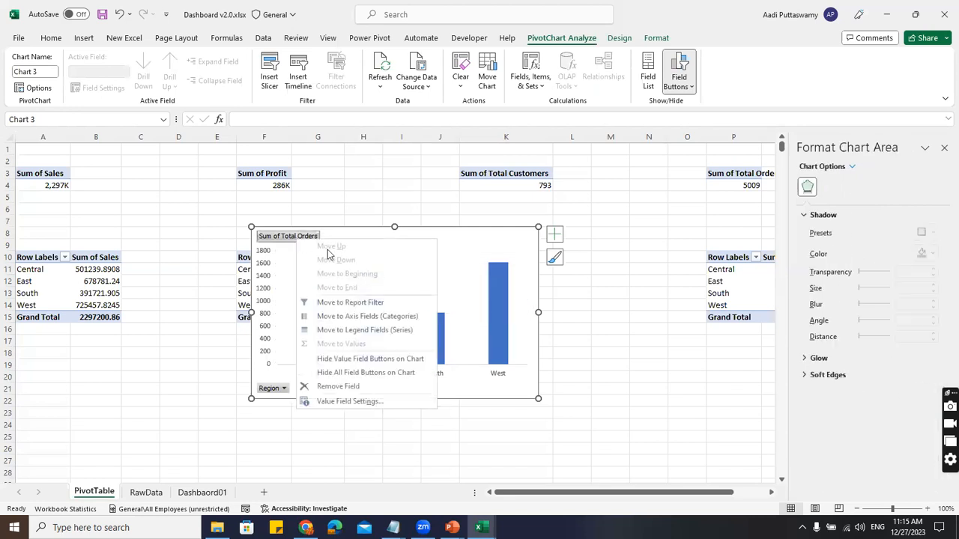
pyautogui.click(335, 373)
# - Move the orders chart to the Dashbaord01 sheet and resize it to fit inside the blue Total Orders panel
pyautogui.moveTo(327, 227); pyautogui.dragTo(441, 235)
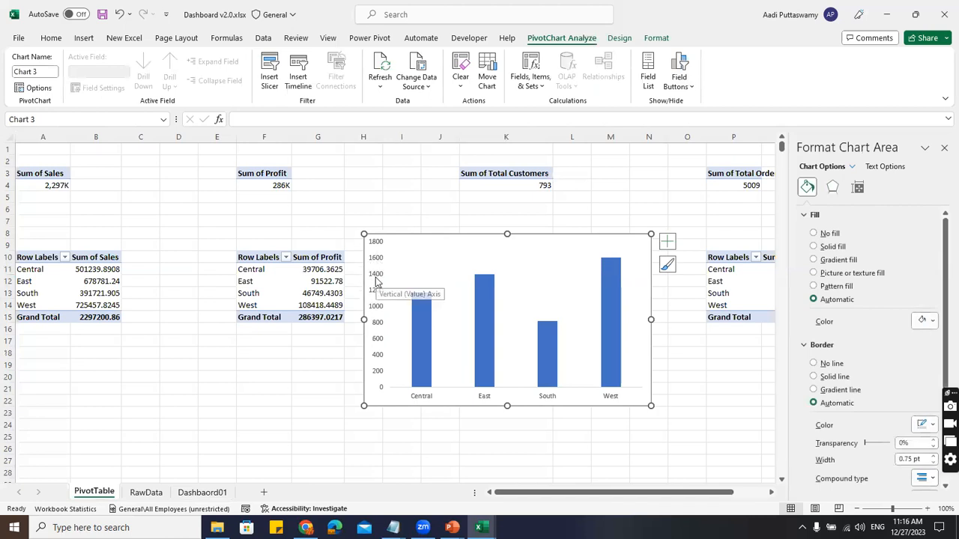
pyautogui.click(483, 301)
pyautogui.hotkey('ctrl', 'x')
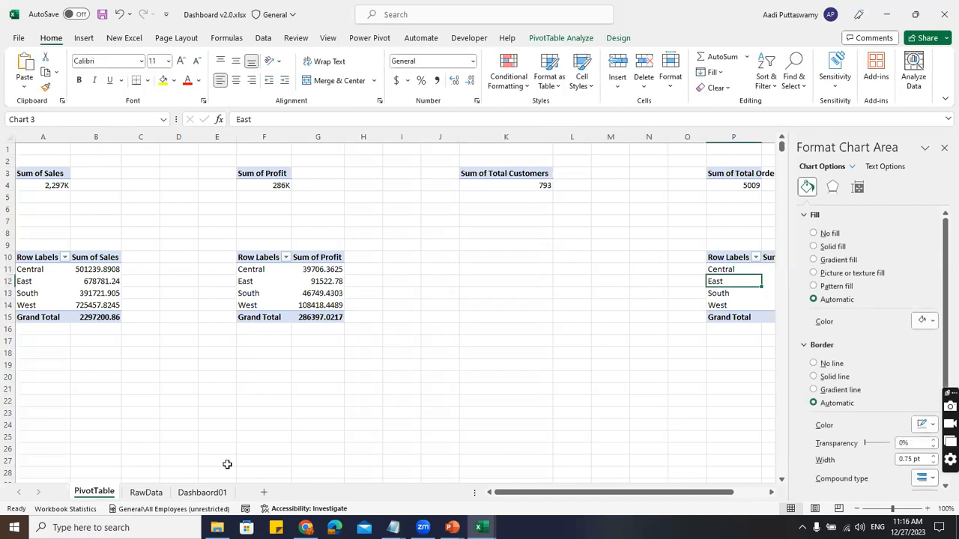
pyautogui.click(207, 492)
pyautogui.hotkey('ctrl', 'v')
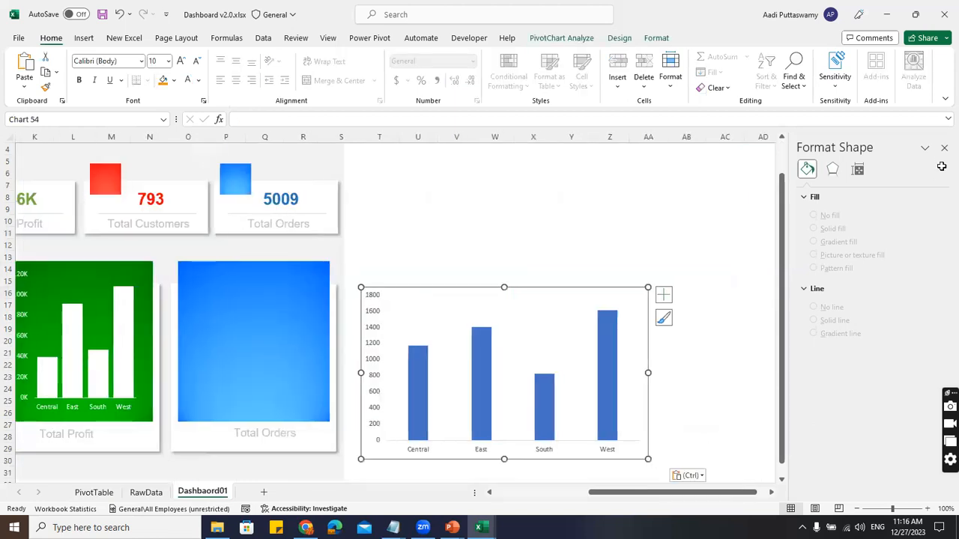
pyautogui.moveTo(576, 287); pyautogui.dragTo(398, 270)
pyautogui.moveTo(469, 352); pyautogui.dragTo(321, 352)
pyautogui.moveTo(252, 437); pyautogui.dragTo(254, 417)
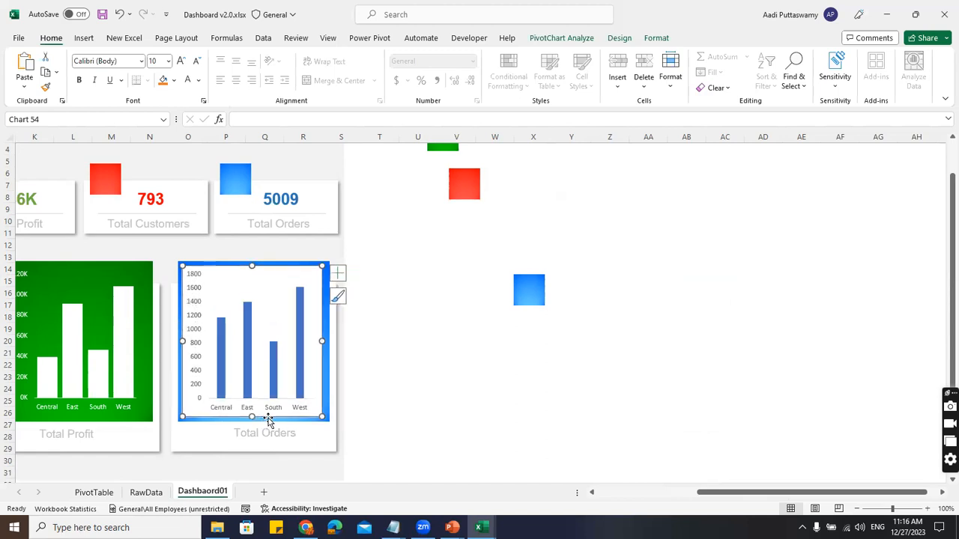
# - Remove the fill and border from the chart area of the orders chart in the blue panel
pyautogui.rightClick(223, 273)
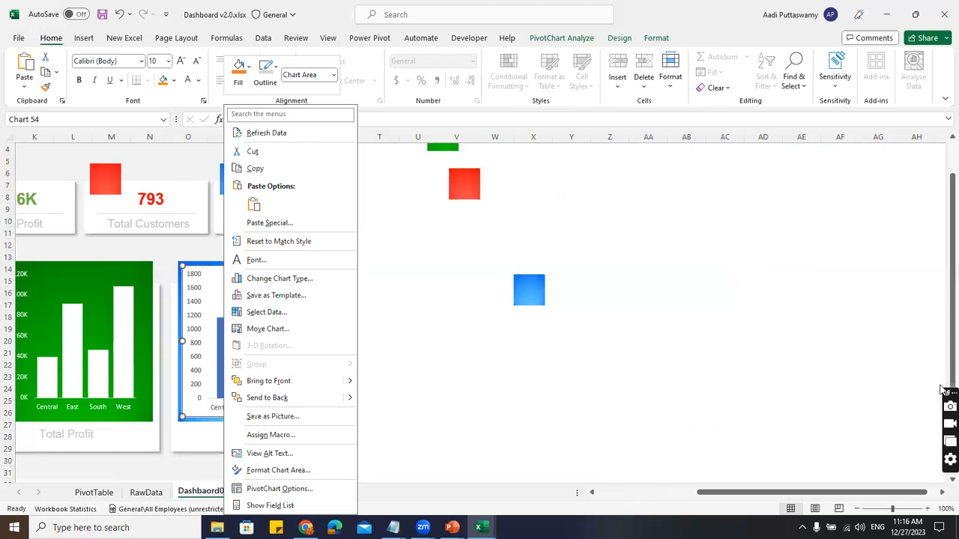
pyautogui.click(459, 359)
pyautogui.hotkey('ctrl', '1')
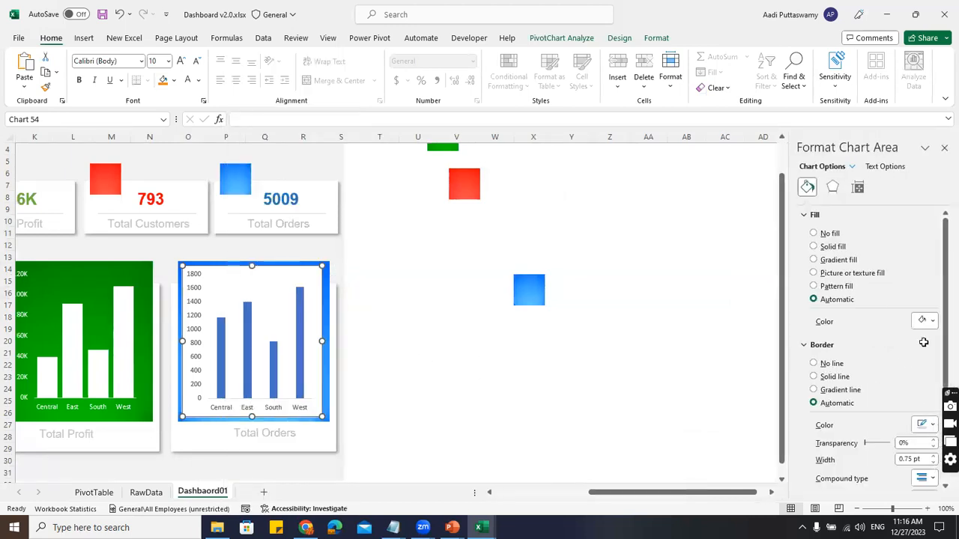
pyautogui.click(844, 342)
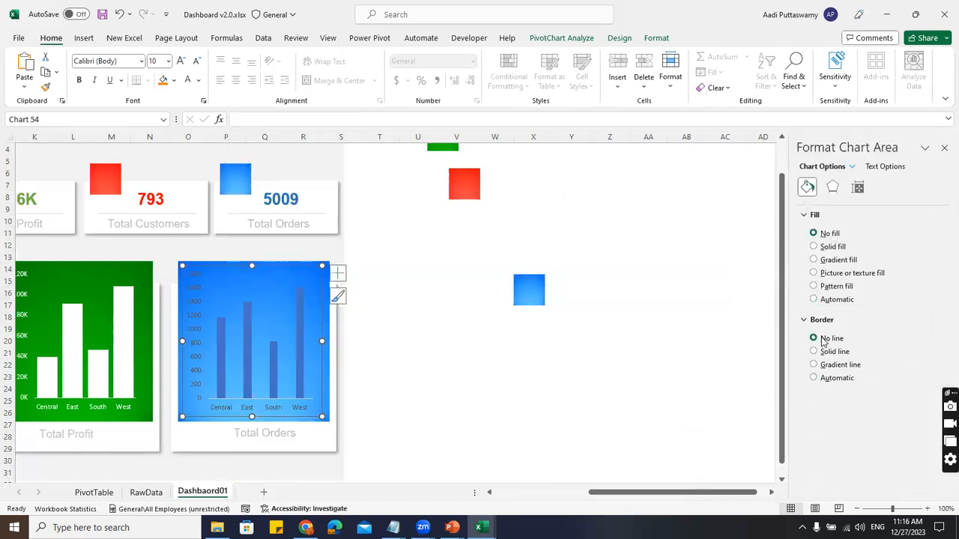
# - Widen the orders chart's columns by reducing the series gap width, and give them a solid white fill
pyautogui.click(247, 325)
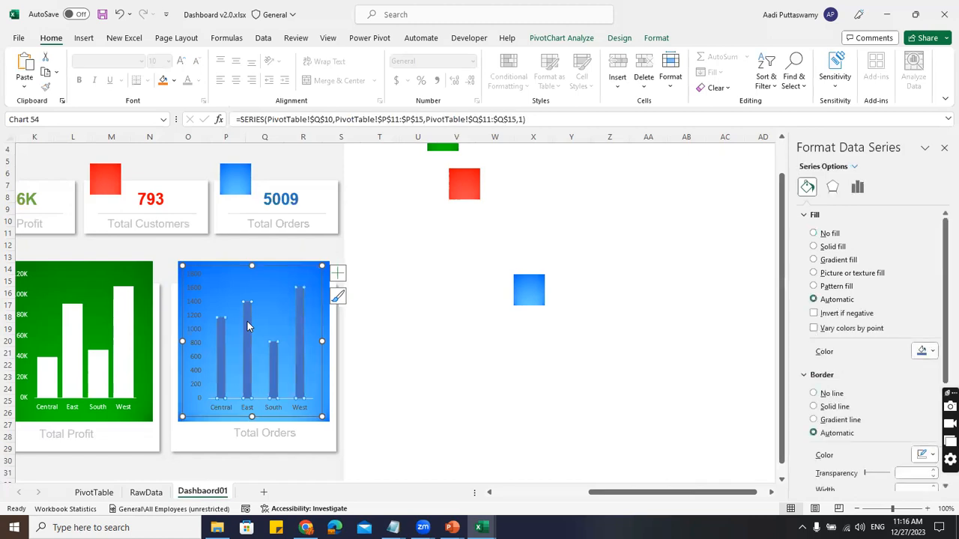
pyautogui.click(857, 186)
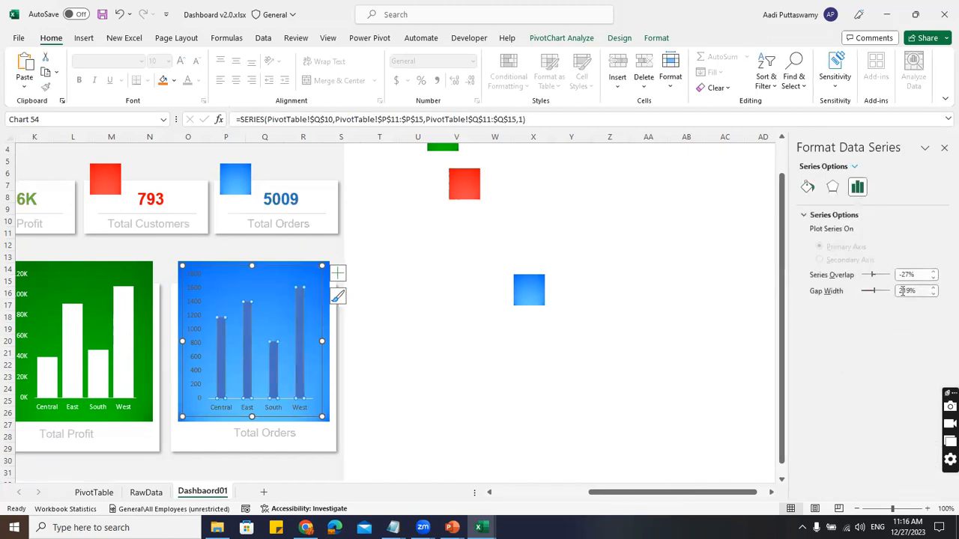
pyautogui.doubleClick(910, 292)
pyautogui.write('2')
pyautogui.press('Return')
pyautogui.click(806, 186)
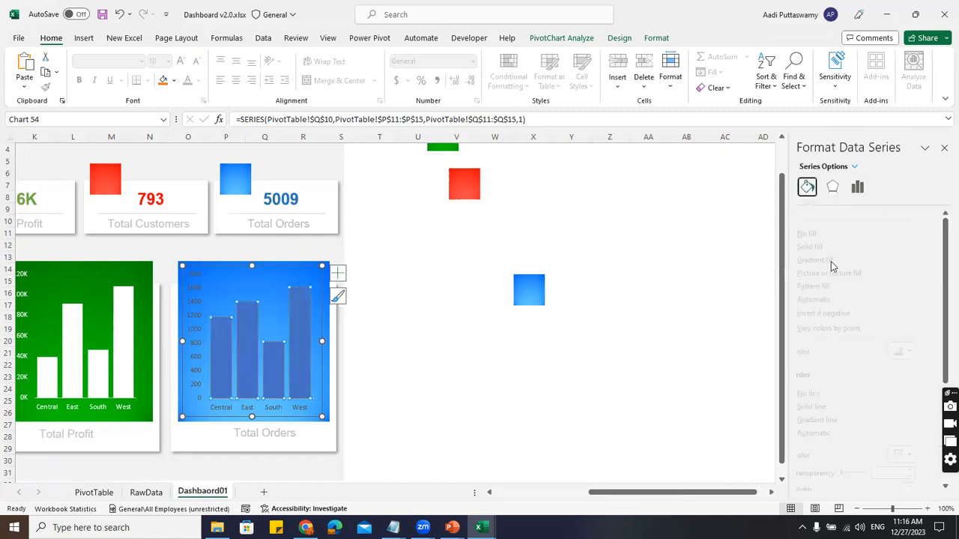
pyautogui.click(831, 250)
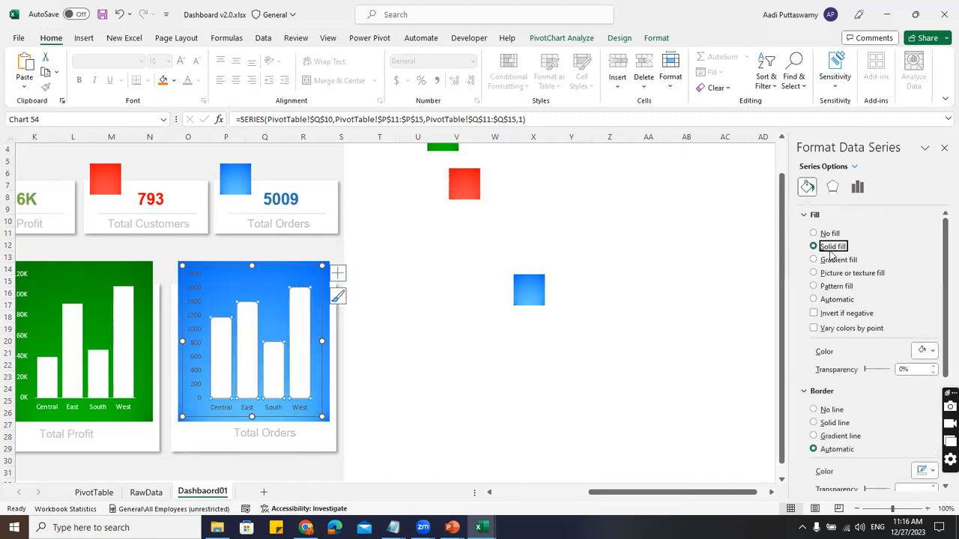
# - Set the font colour of the orders chart's vertical and horizontal axis labels to white and close the formatting pane
pyautogui.click(198, 298)
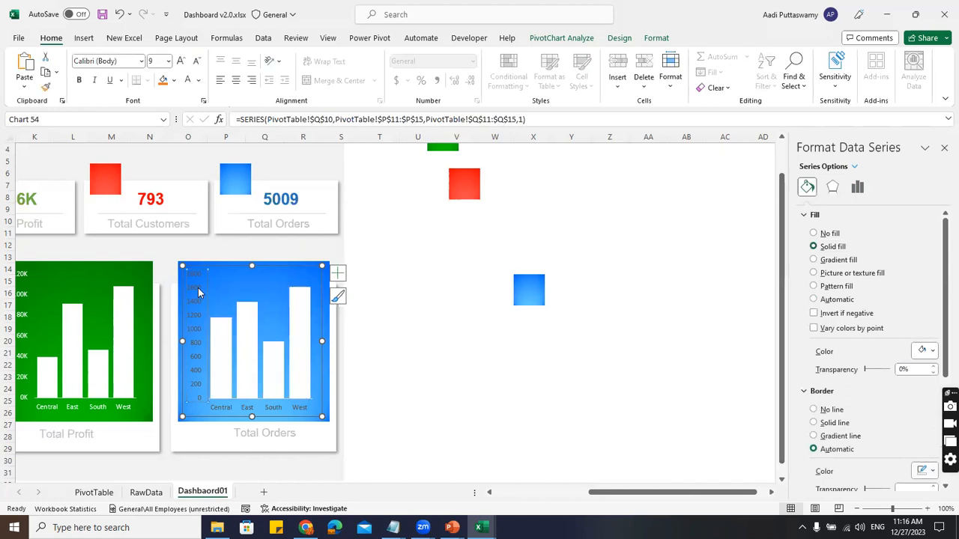
pyautogui.click(249, 406)
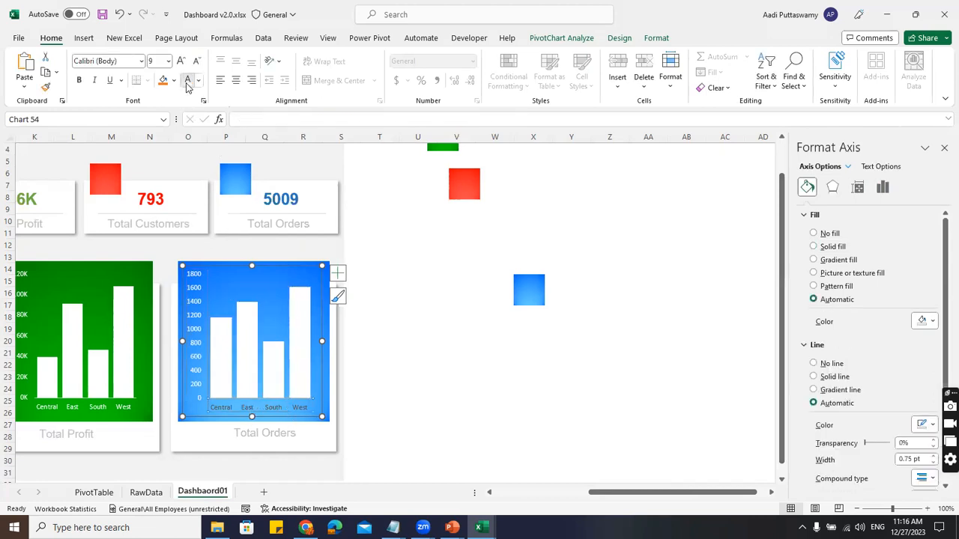
pyautogui.click(647, 304)
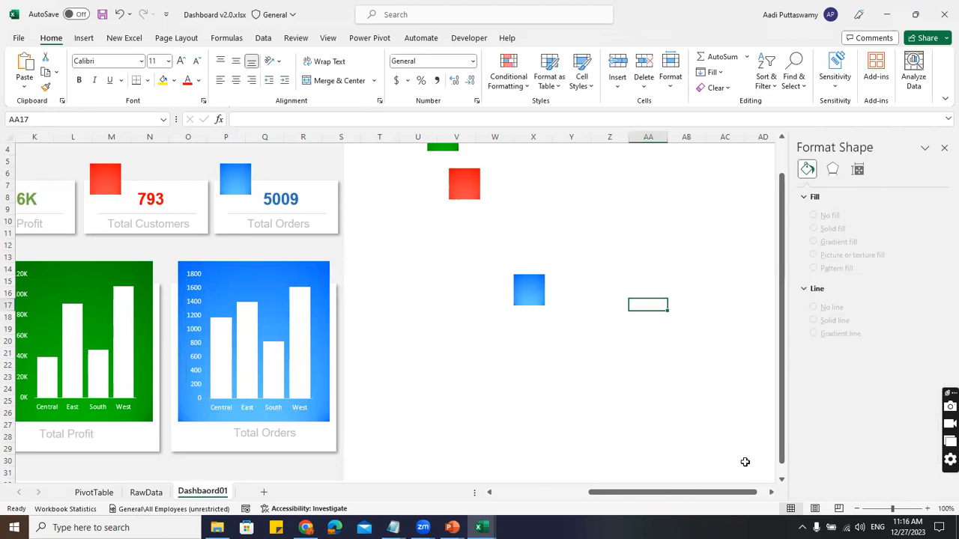
pyautogui.click(745, 462)
pyautogui.moveTo(733, 492); pyautogui.dragTo(333, 496)
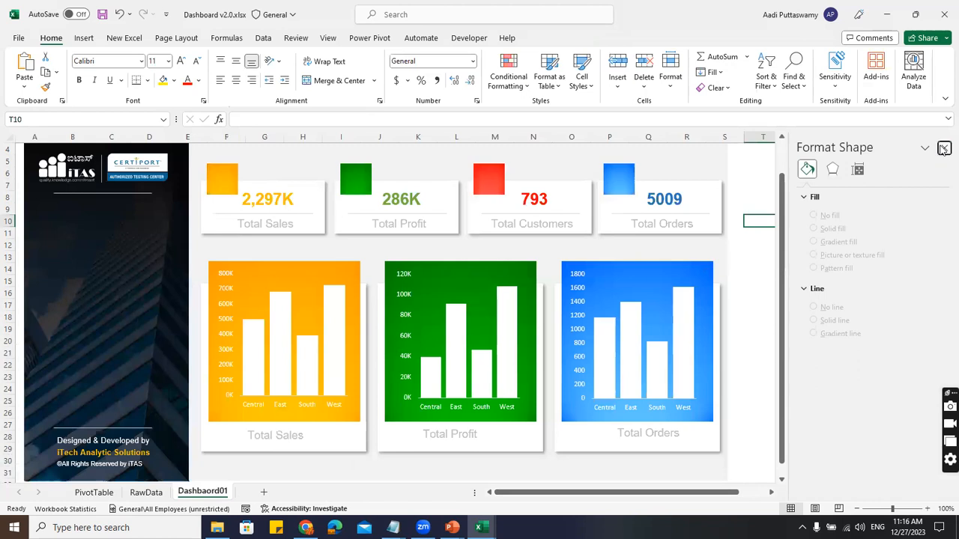
pyautogui.click(944, 147)
pyautogui.click(824, 315)
pyautogui.click(834, 336)
pyautogui.scroll(1, 832, 341)
pyautogui.scroll(1, 832, 342)
pyautogui.click(822, 333)
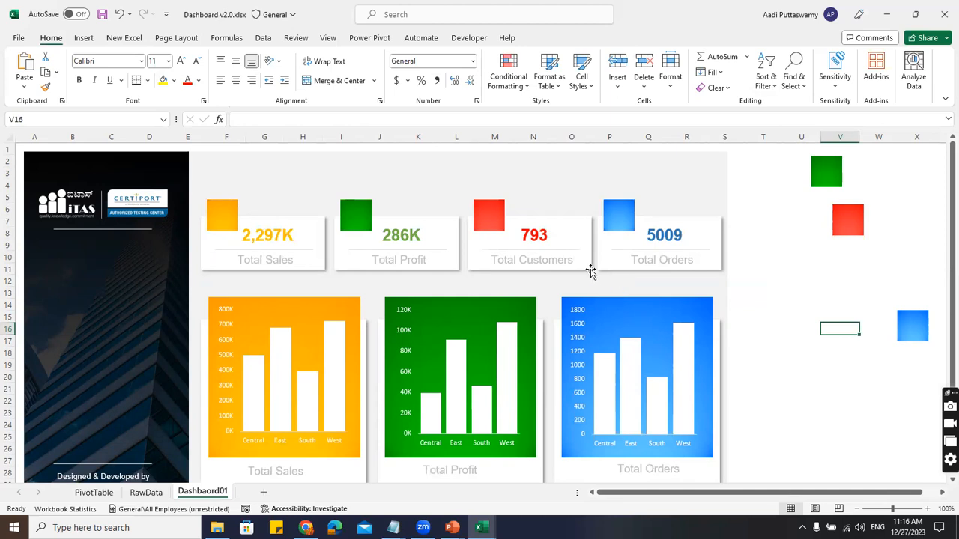
pyautogui.click(82, 38)
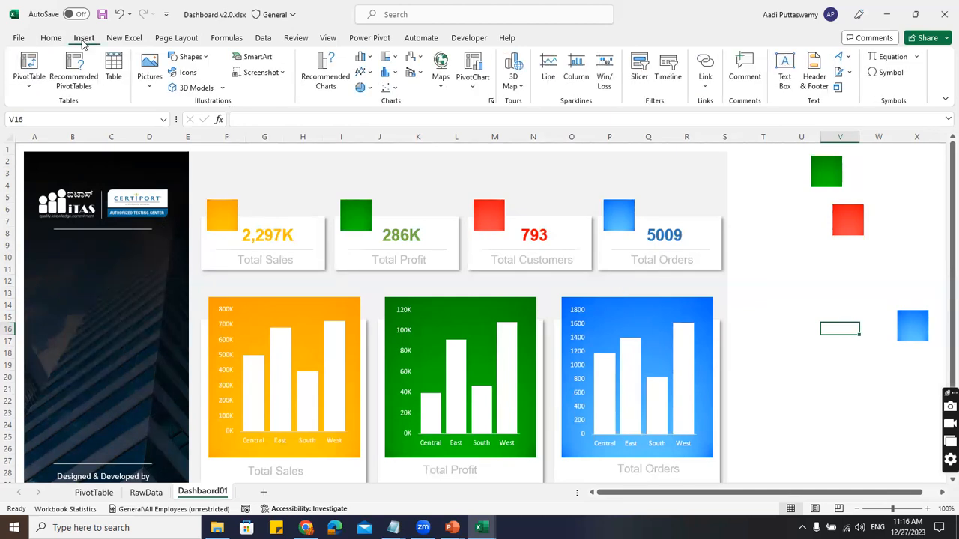
pyautogui.click(183, 71)
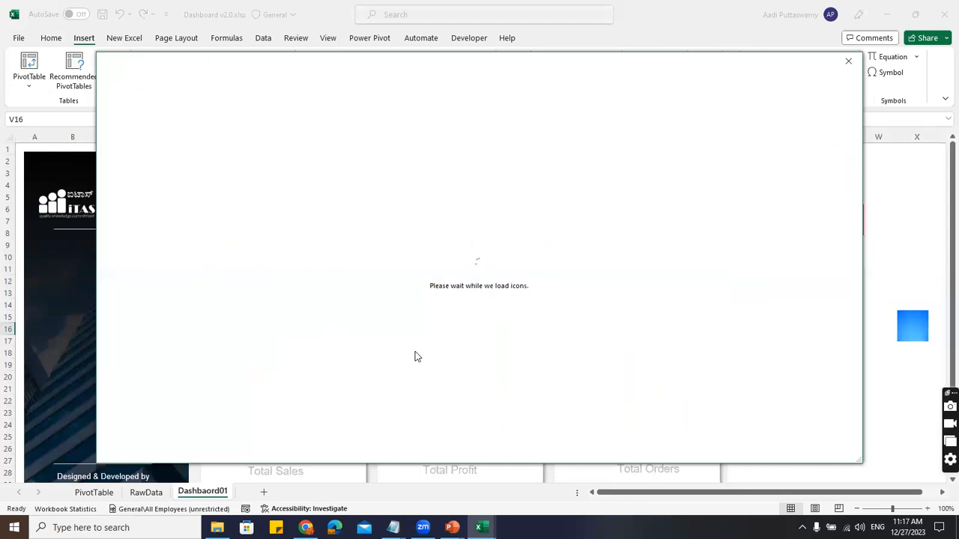
pyautogui.click(848, 63)
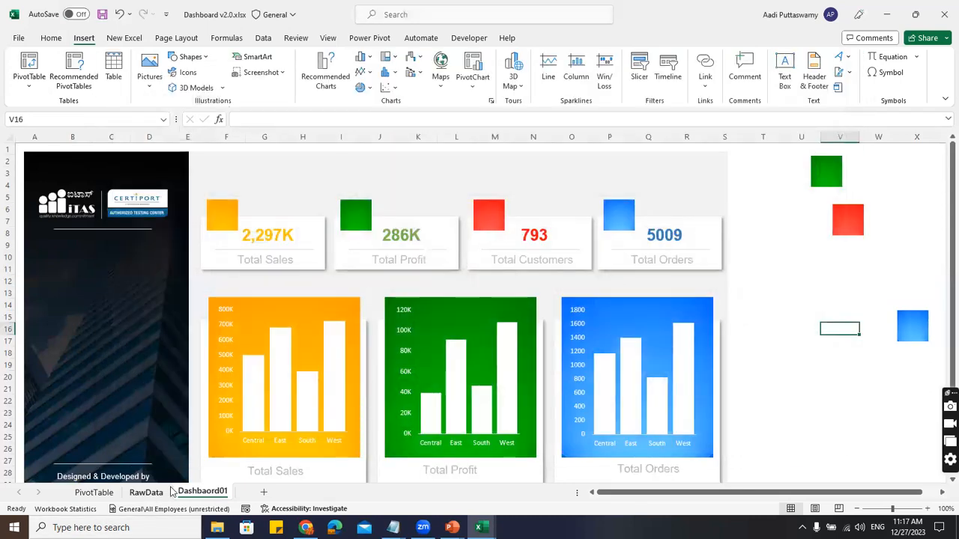
# - Switch to the Dashboard v1.0 workbook and copy the four white icons from its KPI cards
pyautogui.hotkey('alt', 'Tab')
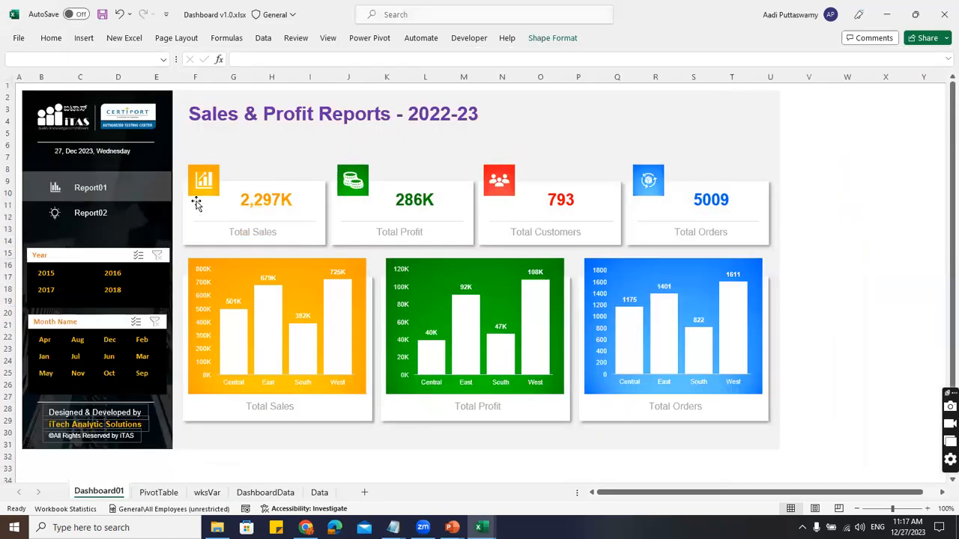
pyautogui.click(203, 182)
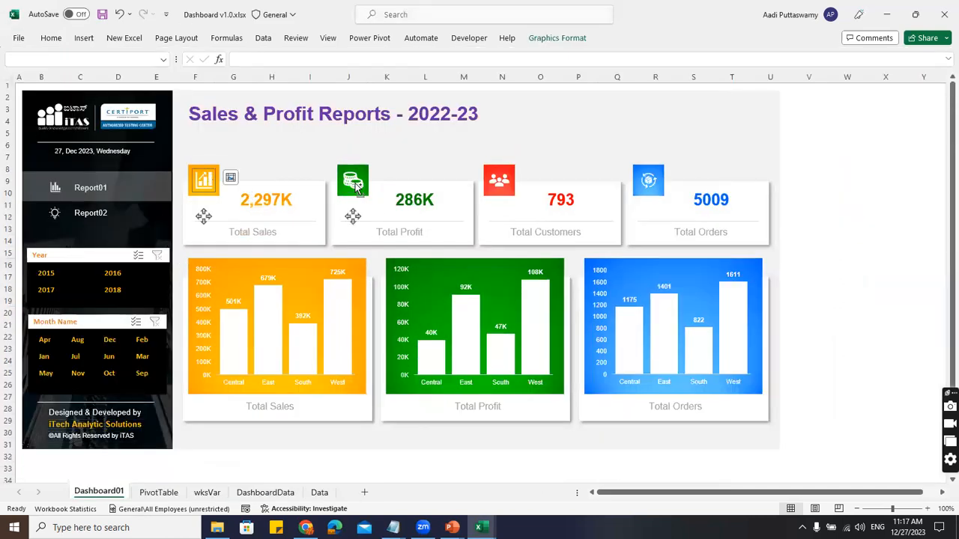
pyautogui.click(500, 182)
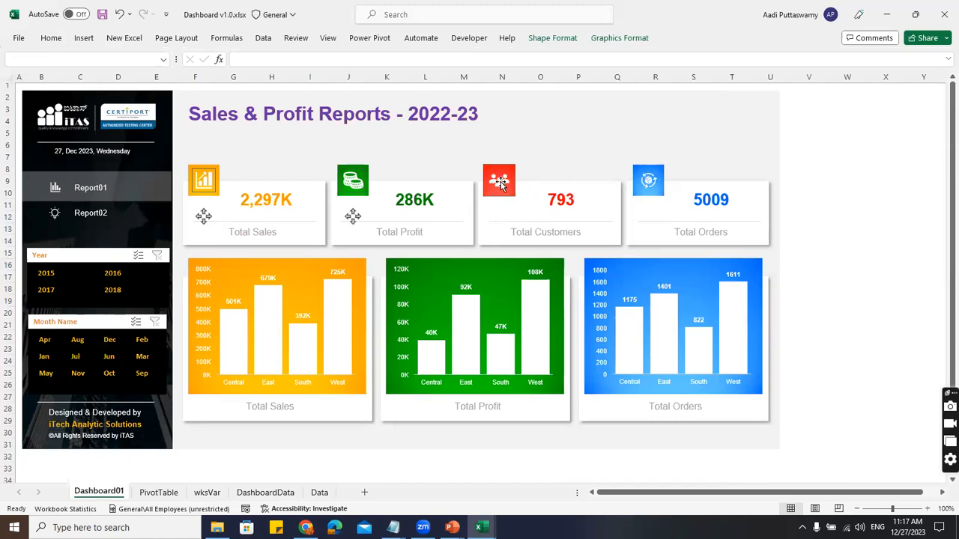
pyautogui.click(502, 187)
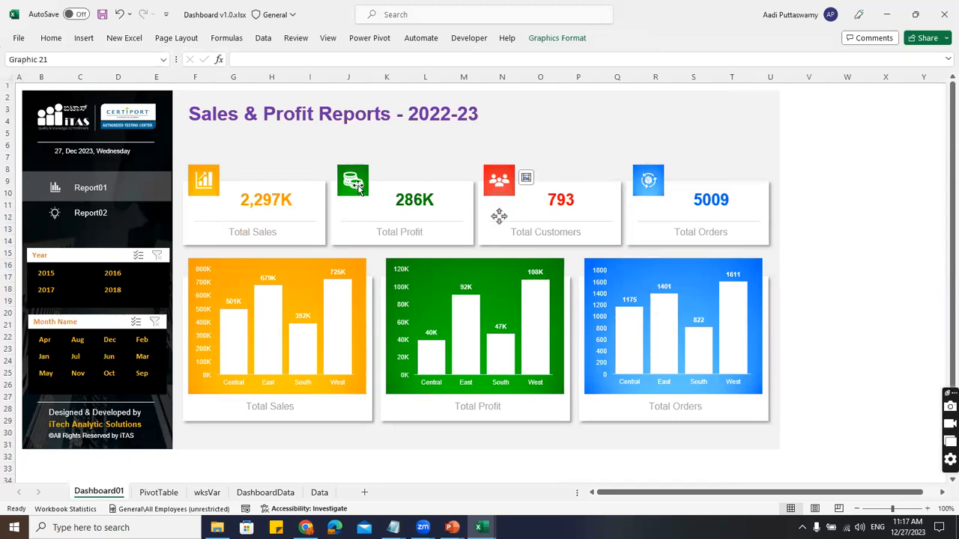
pyautogui.keyDown('ctrl'); pyautogui.click(358, 187); pyautogui.keyUp('ctrl')
pyautogui.keyDown('ctrl'); pyautogui.click(205, 183); pyautogui.keyUp('ctrl')
pyautogui.keyDown('ctrl'); pyautogui.click(204, 183); pyautogui.keyUp('ctrl')
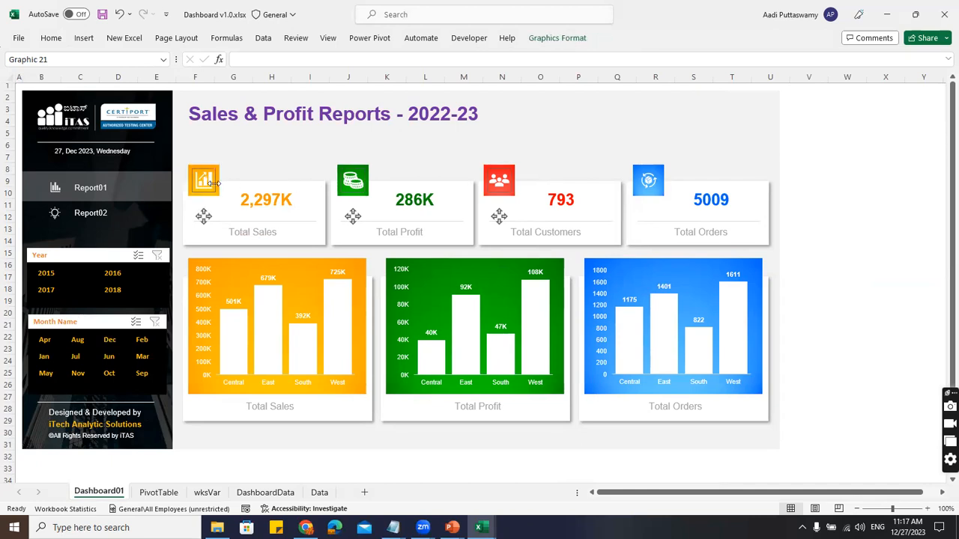
pyautogui.keyDown('ctrl'); pyautogui.click(651, 180); pyautogui.keyUp('ctrl')
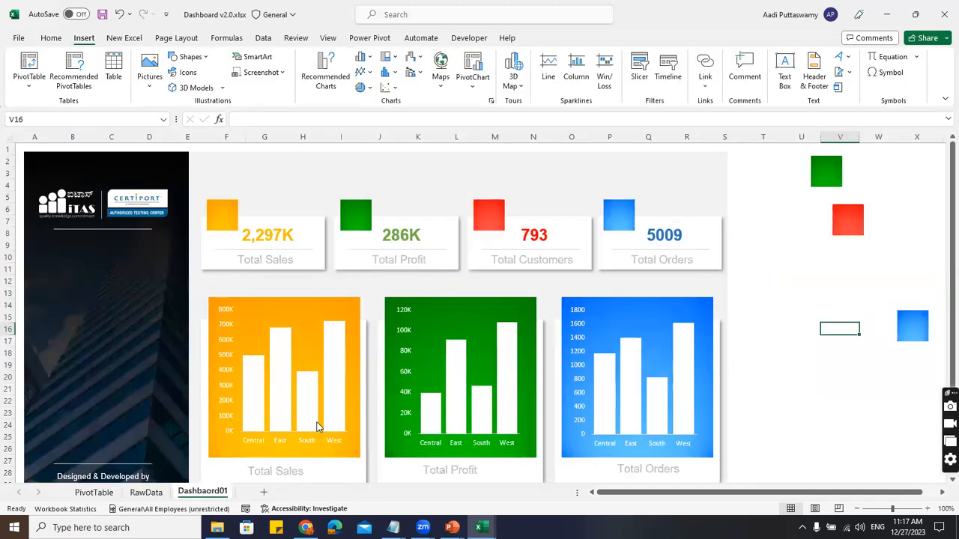
# - Paste the icons into Dashboard v2.0's Dashbaord01 sheet and move them so the bar-chart icon sits on the orange Total Sales square
pyautogui.moveTo(316, 427)
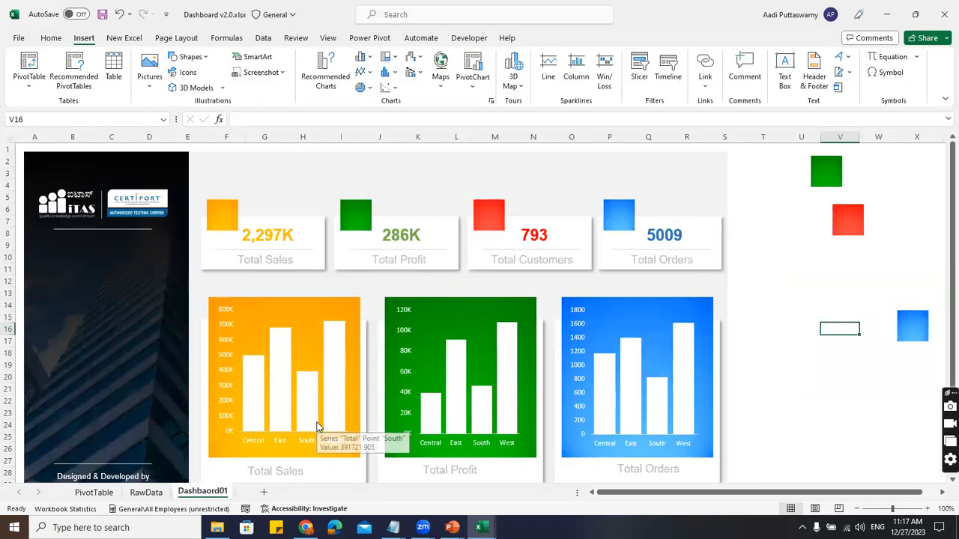
pyautogui.hscroll(3, 790, 167)
pyautogui.click(790, 167)
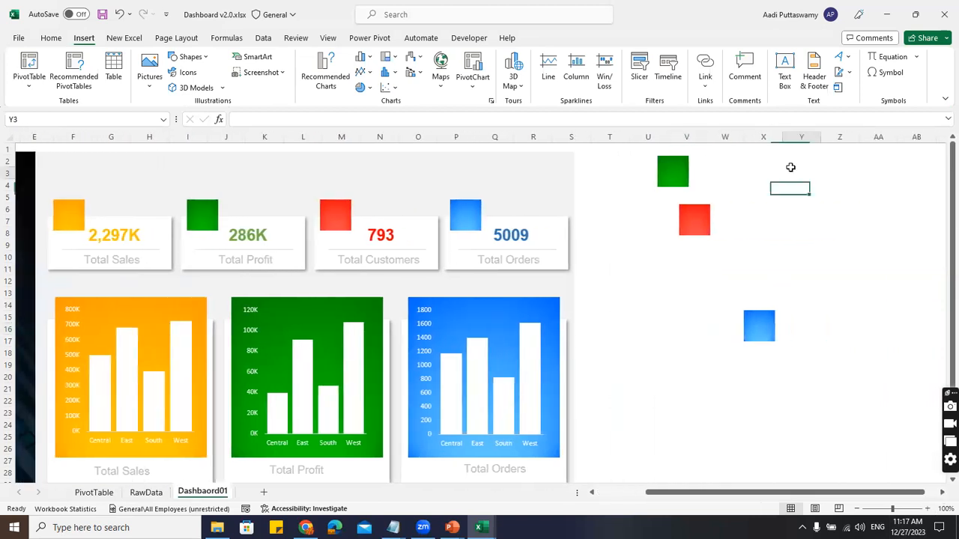
pyautogui.hotkey('ctrl', 'v')
pyautogui.moveTo(802, 190); pyautogui.dragTo(71, 215)
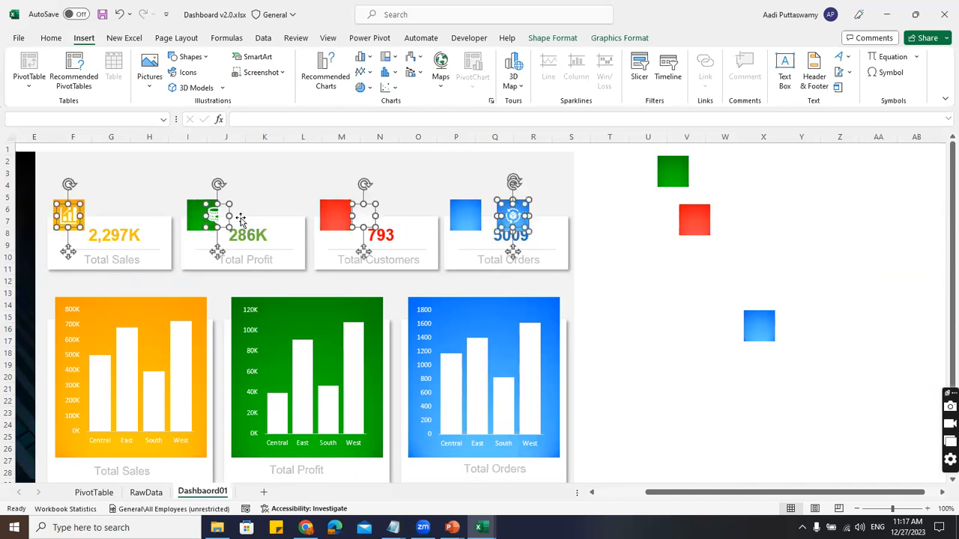
pyautogui.press('Escape')
# - Position the coins, people and orders icons on the green, red and blue KPI squares, deleting the extra blue rectangle pasted with them
pyautogui.moveTo(217, 213); pyautogui.dragTo(203, 213)
pyautogui.moveTo(361, 214); pyautogui.dragTo(337, 214)
pyautogui.click(519, 211)
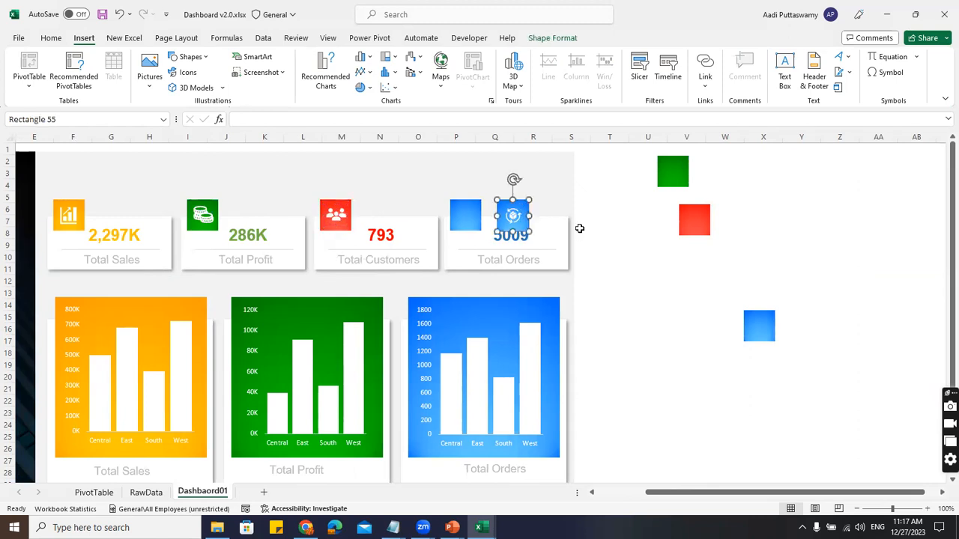
pyautogui.press('Delete')
pyautogui.moveTo(513, 216); pyautogui.dragTo(462, 217)
pyautogui.click(771, 217)
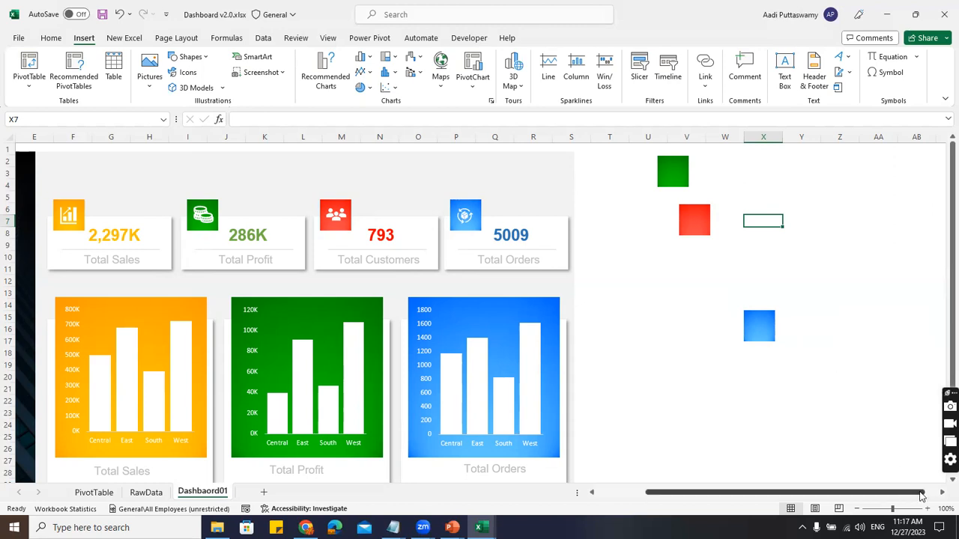
pyautogui.hscroll(-2, 920, 496)
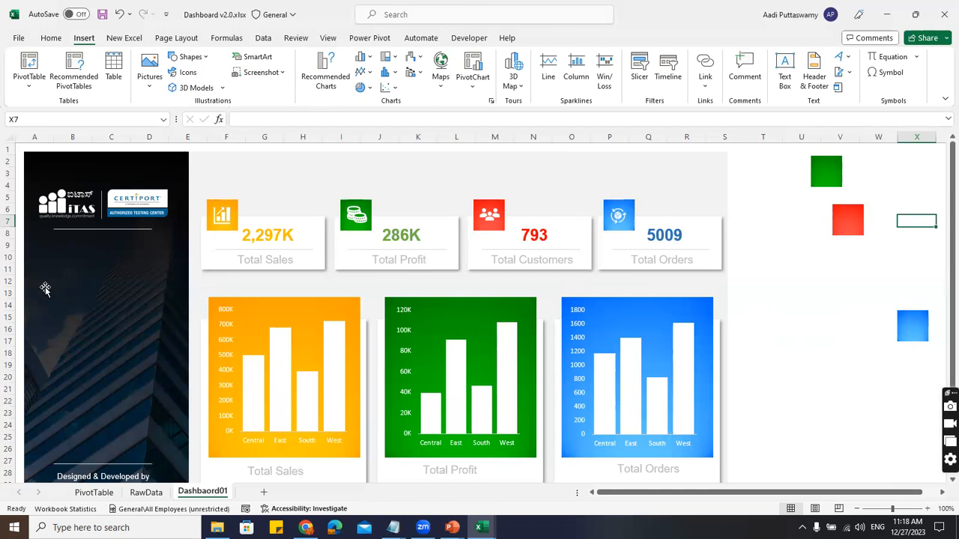
pyautogui.click(794, 279)
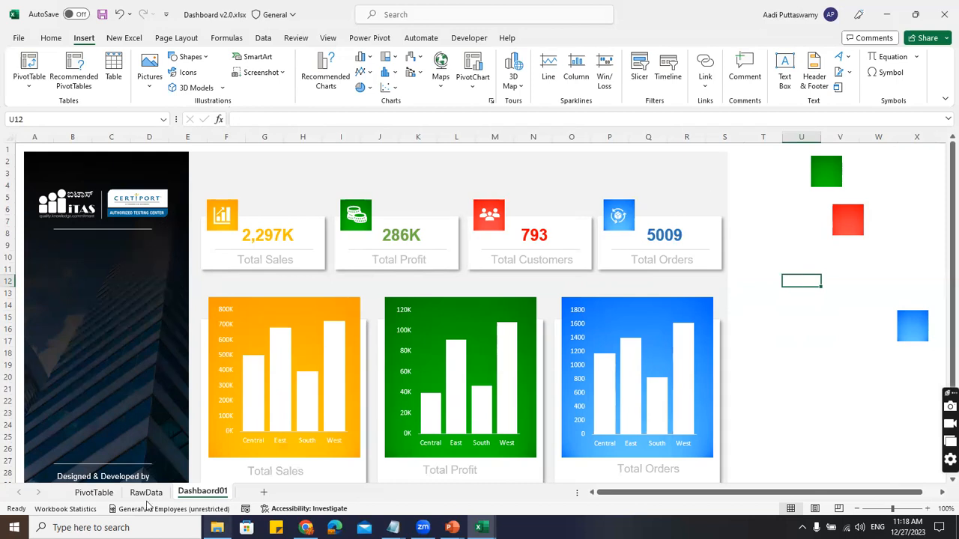
# - Insert a Year slicer for the sales-by-region pivot table on the PivotTable sheet
pyautogui.click(93, 490)
pyautogui.click(82, 270)
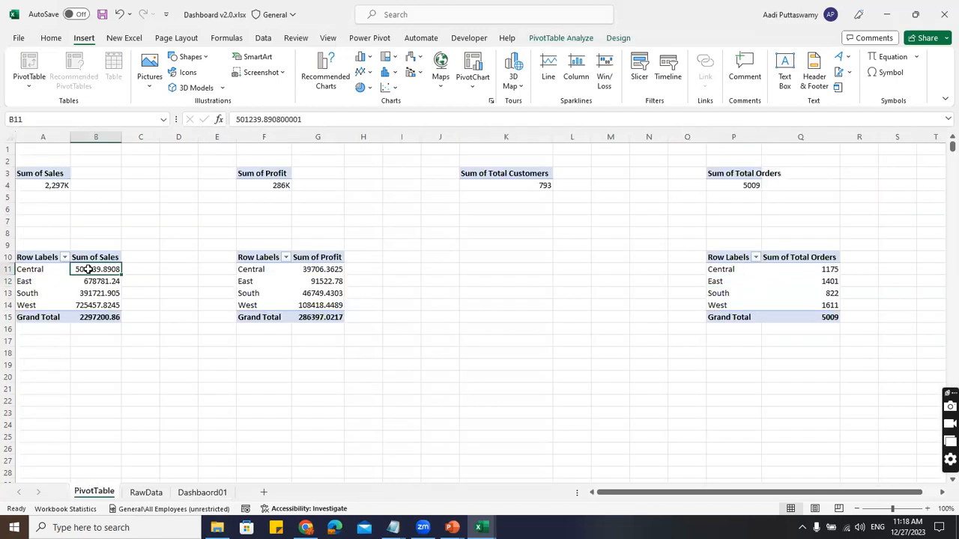
pyautogui.click(563, 37)
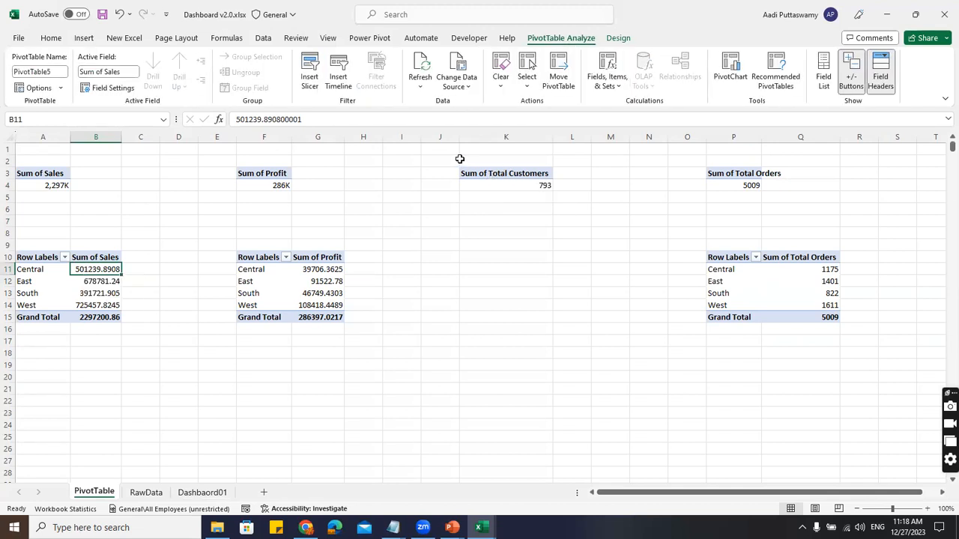
pyautogui.click(314, 89)
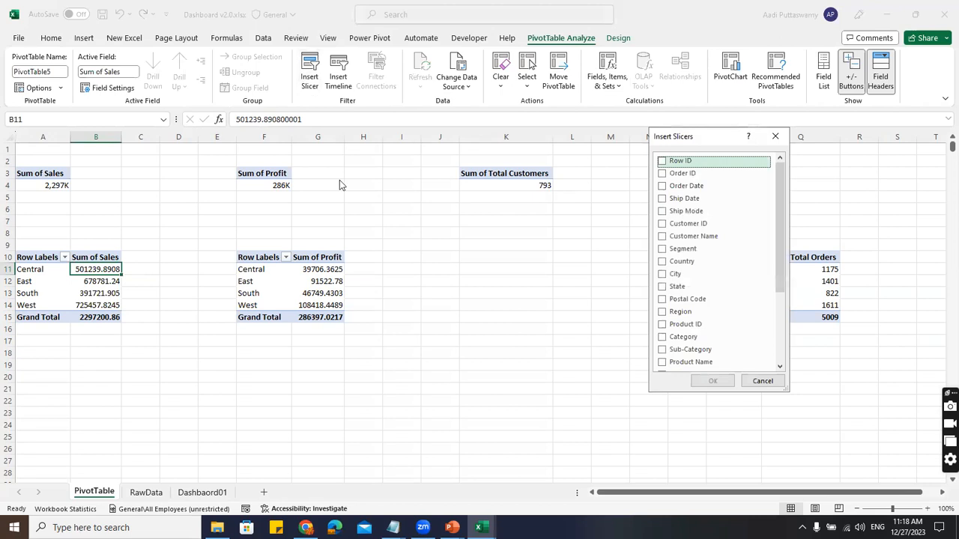
pyautogui.scroll(-3, 742, 363)
pyautogui.click(662, 347)
pyautogui.click(713, 381)
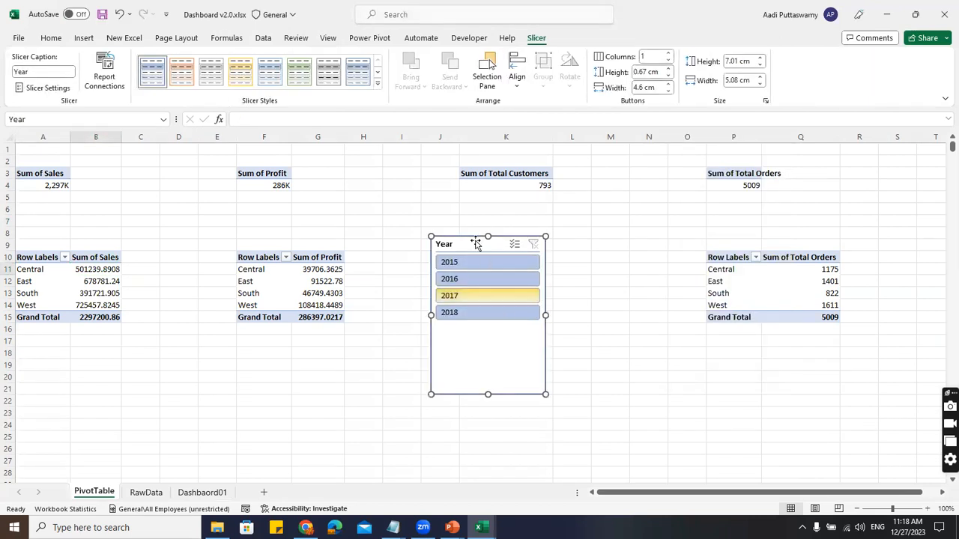
# - Cut the Year slicer from the PivotTable sheet, paste it into Dashbaord01 and place it on the dark sidebar below the logos
pyautogui.moveTo(467, 244); pyautogui.dragTo(451, 240)
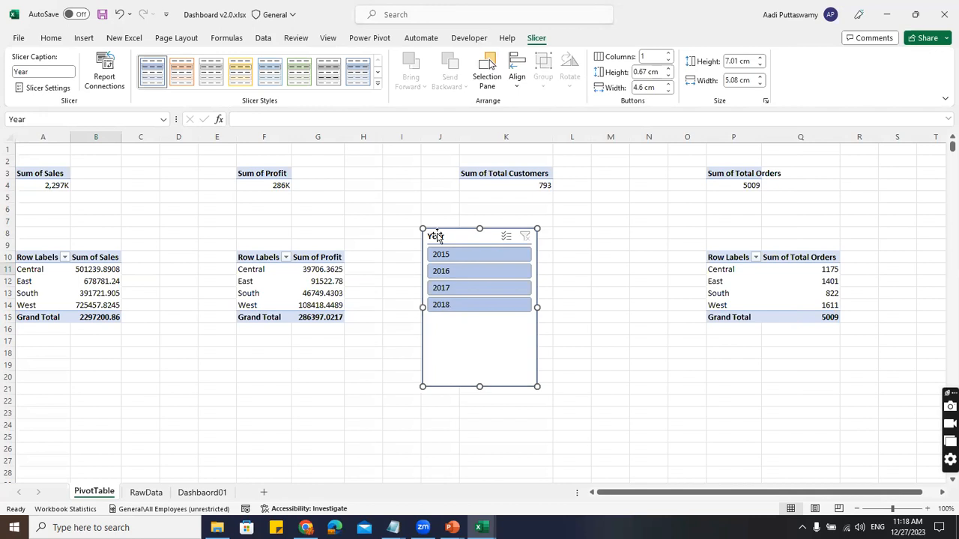
pyautogui.hotkey('ctrl', 'x')
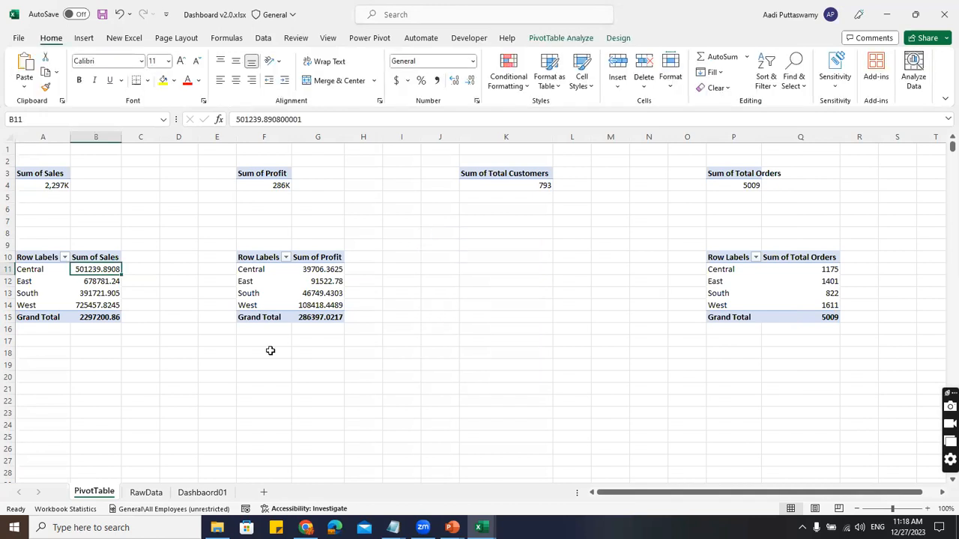
pyautogui.click(212, 490)
pyautogui.click(801, 318)
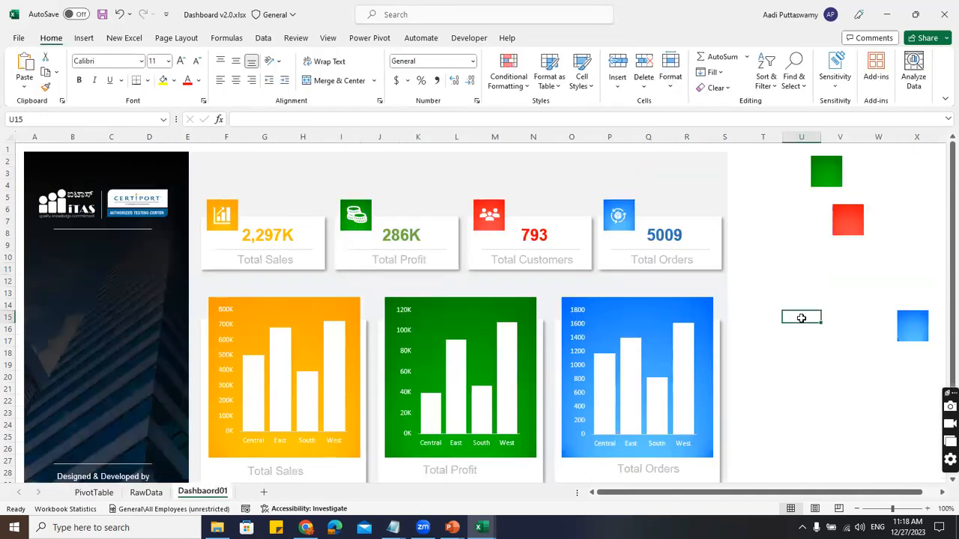
pyautogui.hotkey('ctrl', 'v')
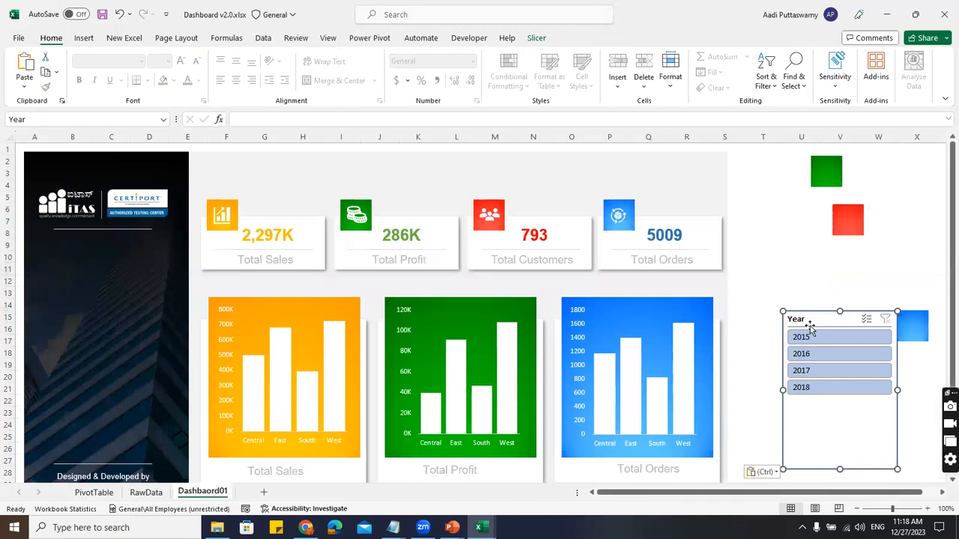
pyautogui.moveTo(811, 319); pyautogui.dragTo(76, 253)
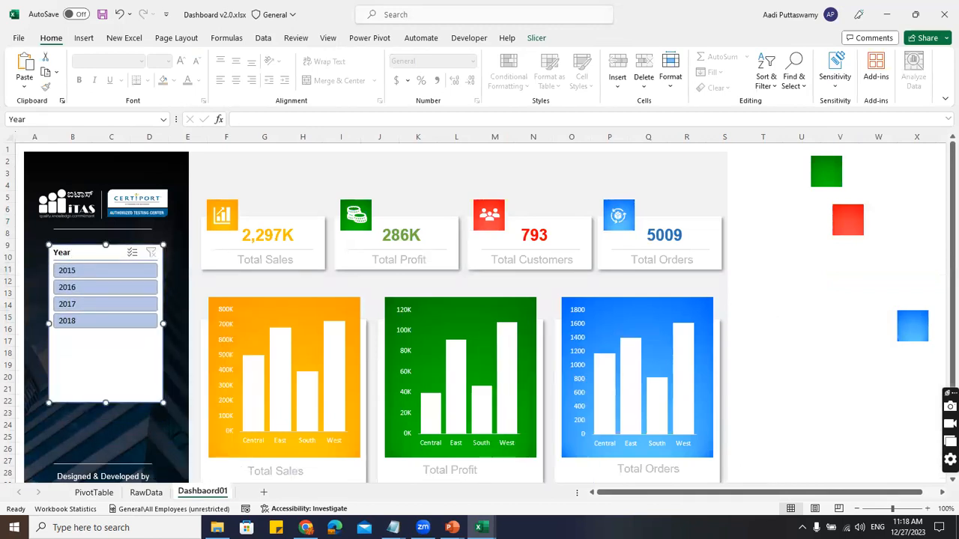
# - Check the Dashboard v1.0 layout for reference and test the Year slicer by filtering 2015, 2016, 2017 and 2018 in turn
pyautogui.click(481, 528)
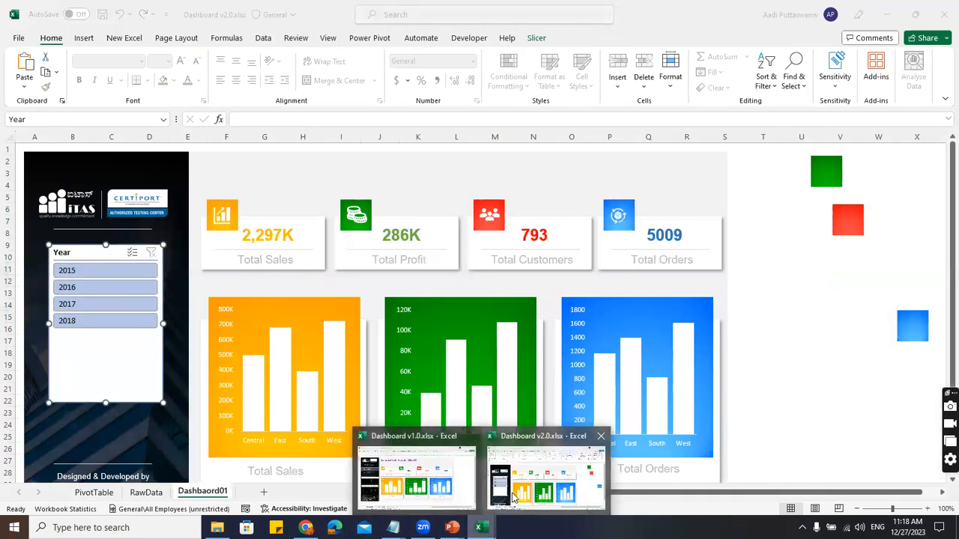
pyautogui.click(416, 478)
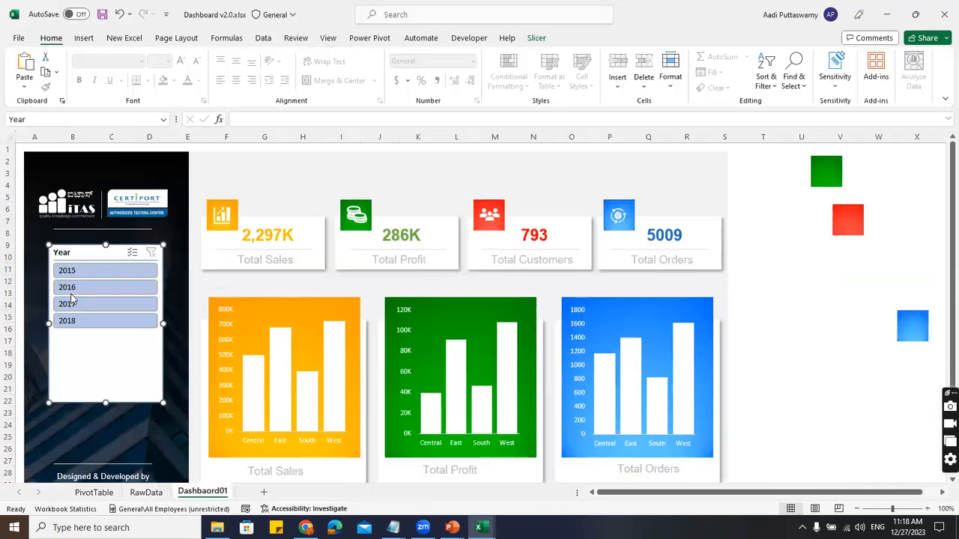
pyautogui.click(137, 273)
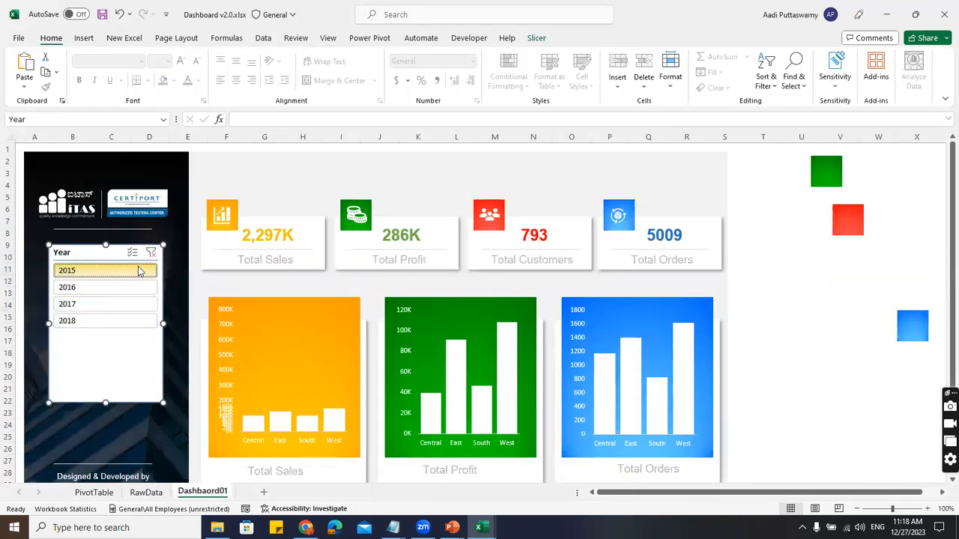
pyautogui.click(129, 288)
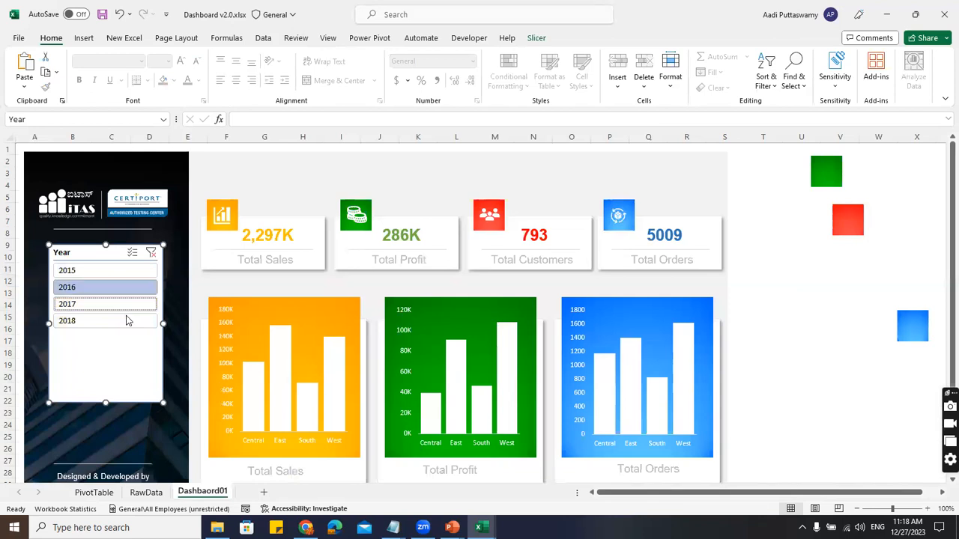
pyautogui.click(125, 304)
pyautogui.click(122, 322)
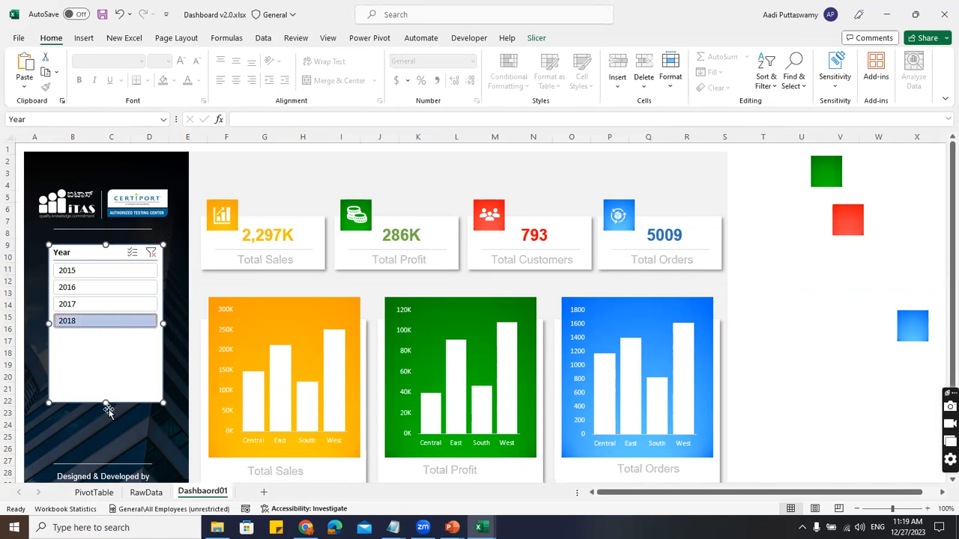
# - Shorten the Year slicer to about 4.23 cm below the sidebar's upper divider line and arrange its buttons in 2 columns
pyautogui.moveTo(125, 343); pyautogui.dragTo(128, 340)
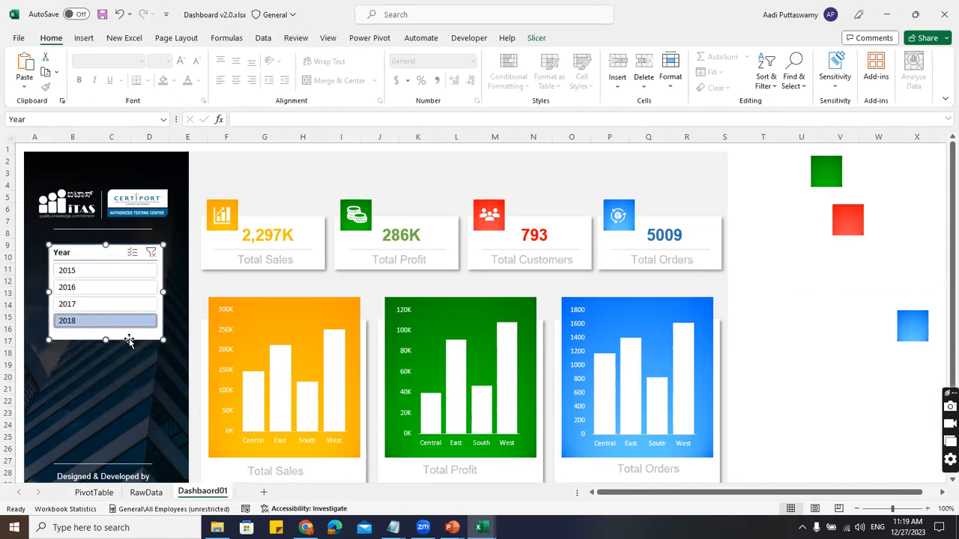
pyautogui.moveTo(91, 258); pyautogui.dragTo(86, 251)
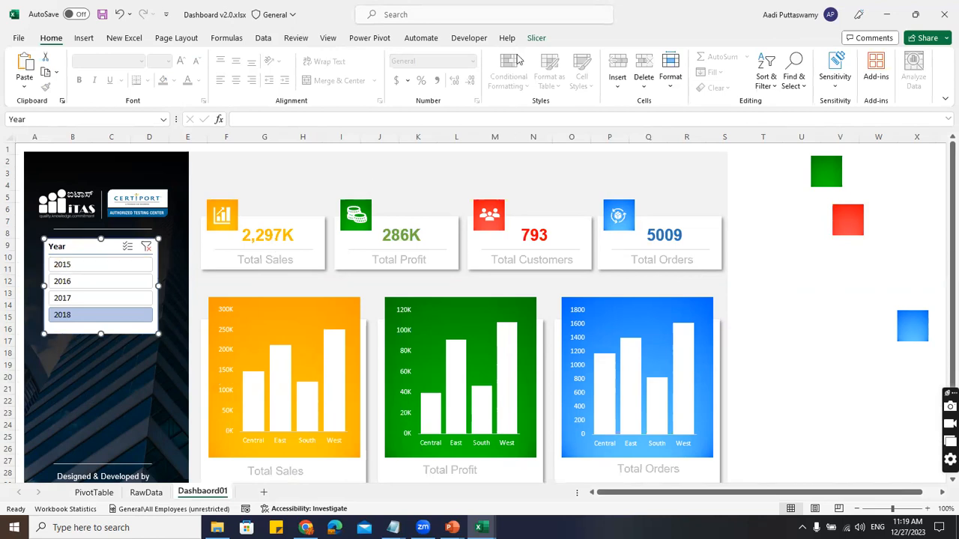
pyautogui.click(536, 38)
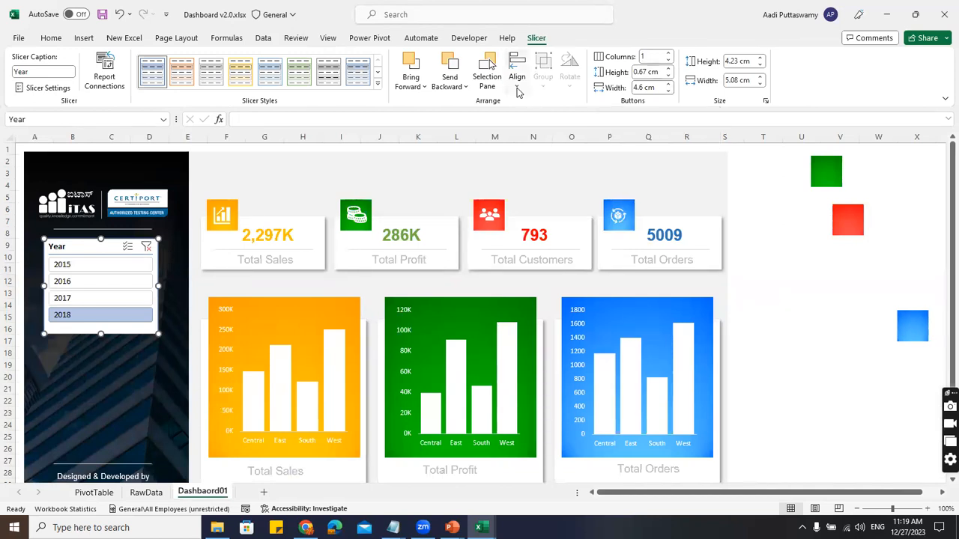
pyautogui.click(658, 57)
pyautogui.write('2')
pyautogui.press('Return')
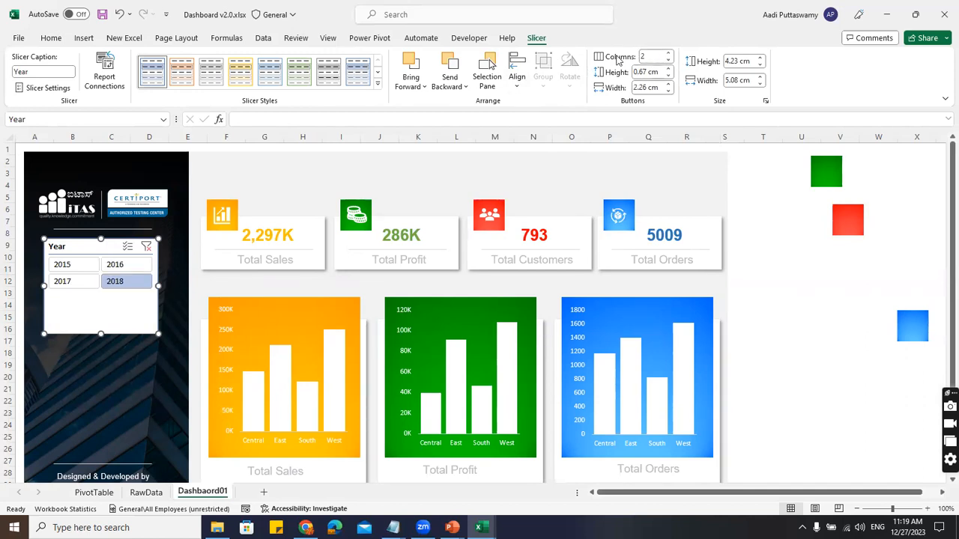
# - Resize the Year slicer to about 6.14 cm wide and 2.65 cm high so it spans the sidebar and fits its buttons
pyautogui.moveTo(158, 285); pyautogui.dragTo(175, 285)
pyautogui.moveTo(43, 285); pyautogui.dragTo(37, 288)
pyautogui.moveTo(107, 332); pyautogui.dragTo(126, 297)
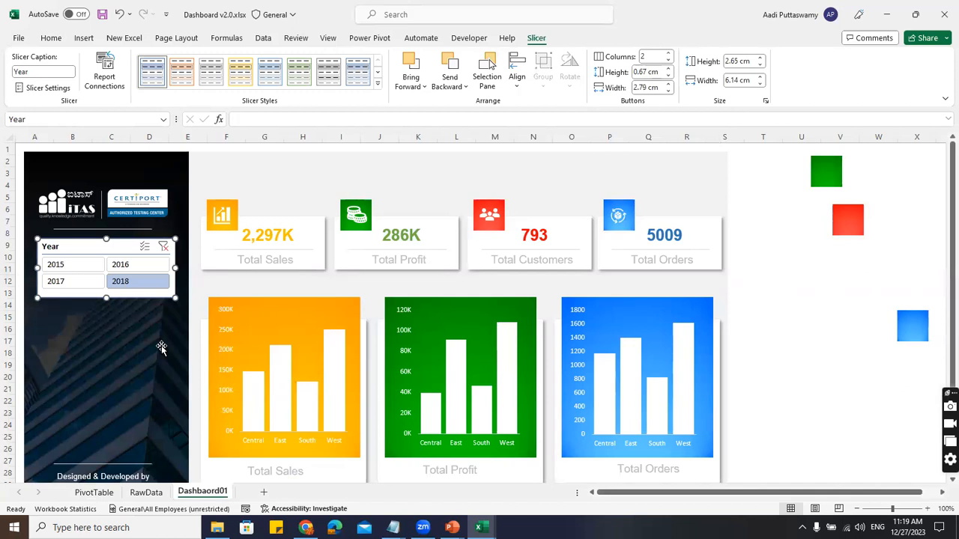
# - Apply the dark orange slicer style to the Year slicer and try its year buttons, ending with 2017 selected
pyautogui.click(75, 266)
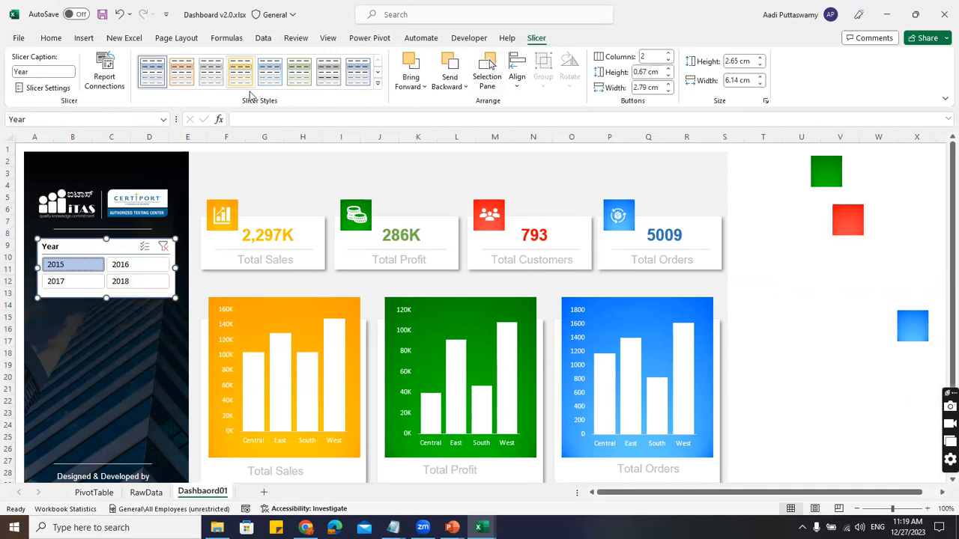
pyautogui.click(378, 83)
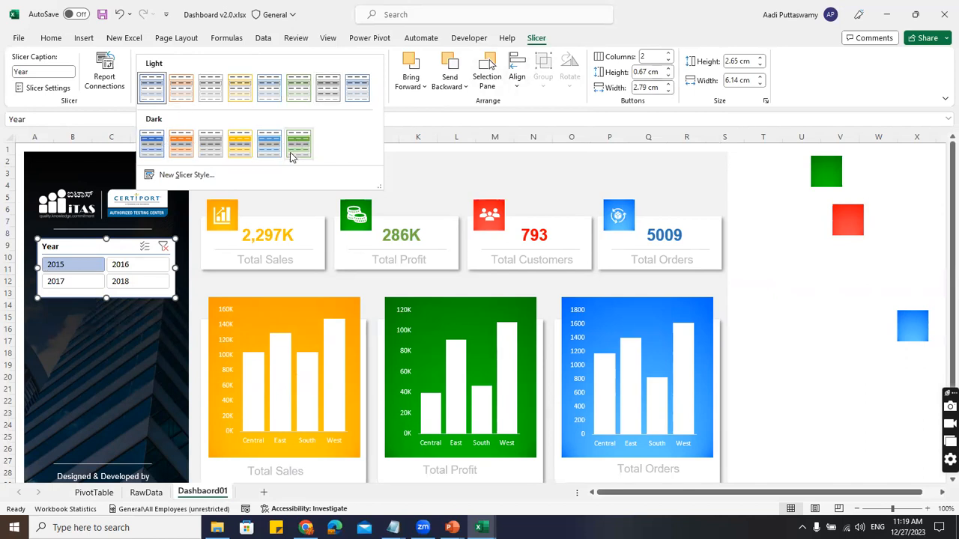
pyautogui.click(182, 150)
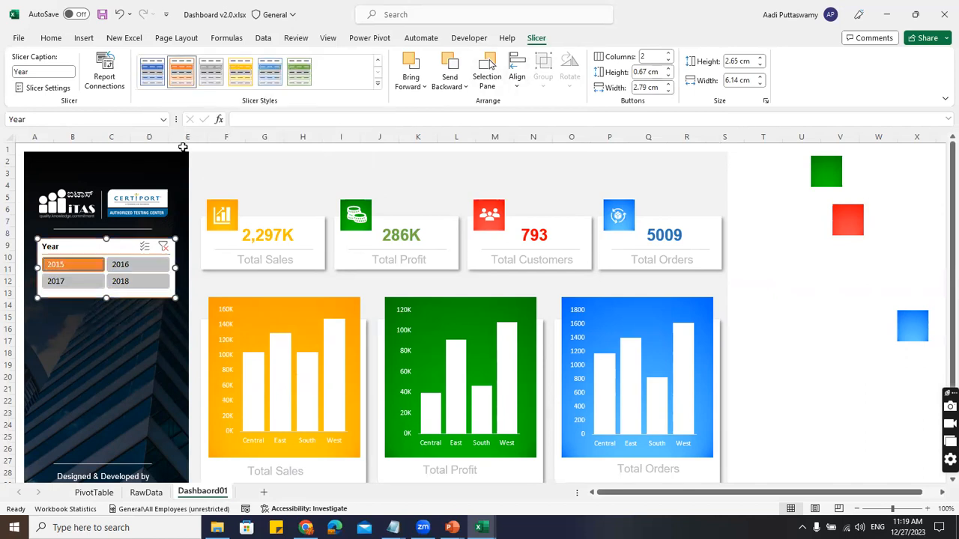
pyautogui.click(132, 266)
pyautogui.click(78, 281)
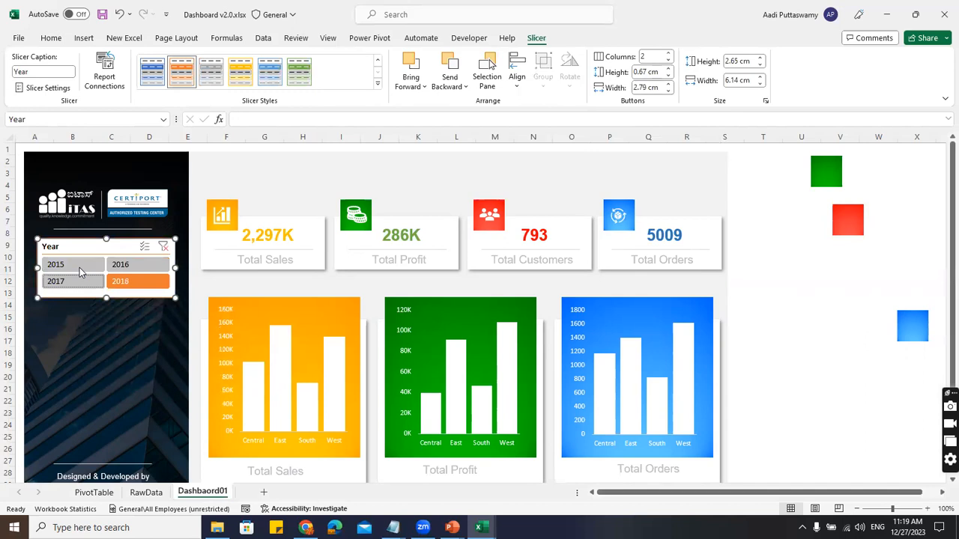
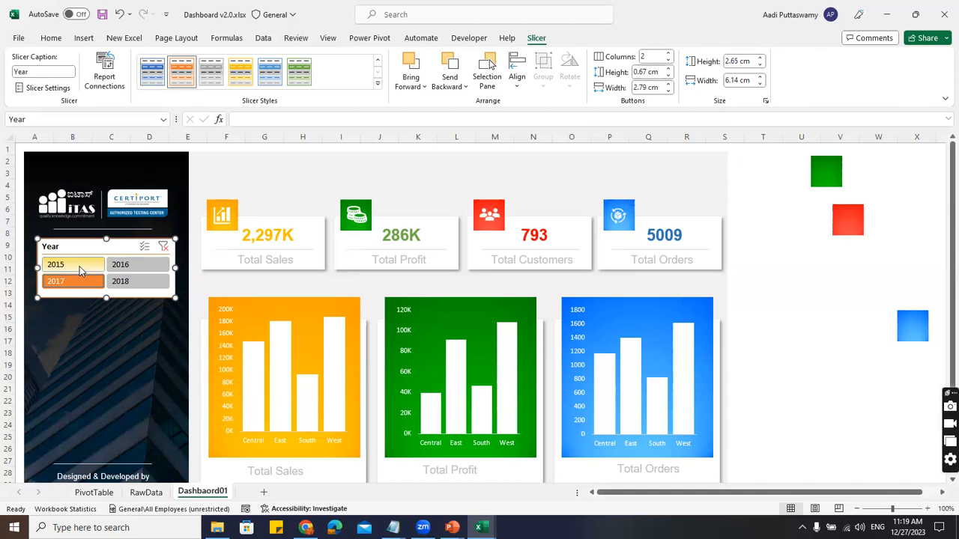
# - Start a new custom slicer style and review its slicer elements, from Whole Slicer and Header to the selected, unselected and hovered items
pyautogui.click(377, 86)
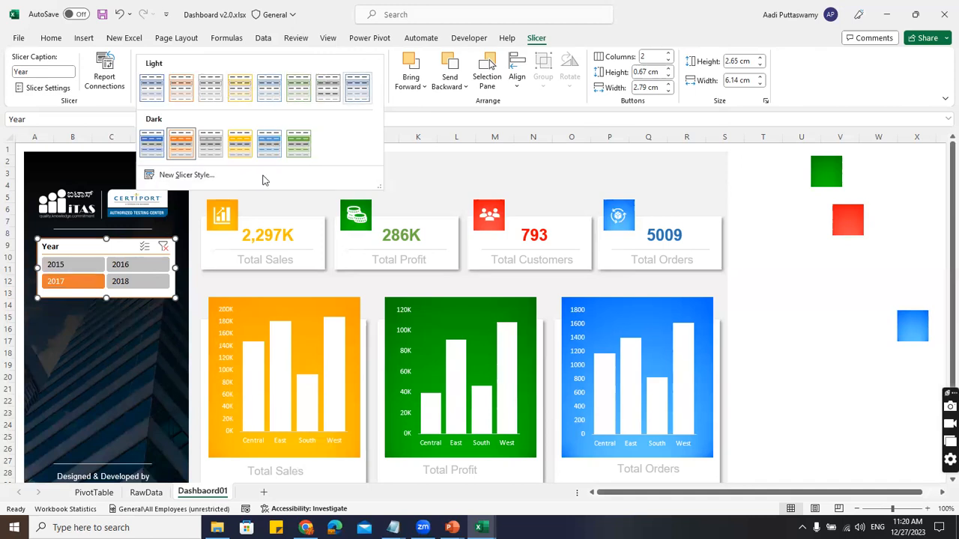
pyautogui.click(186, 175)
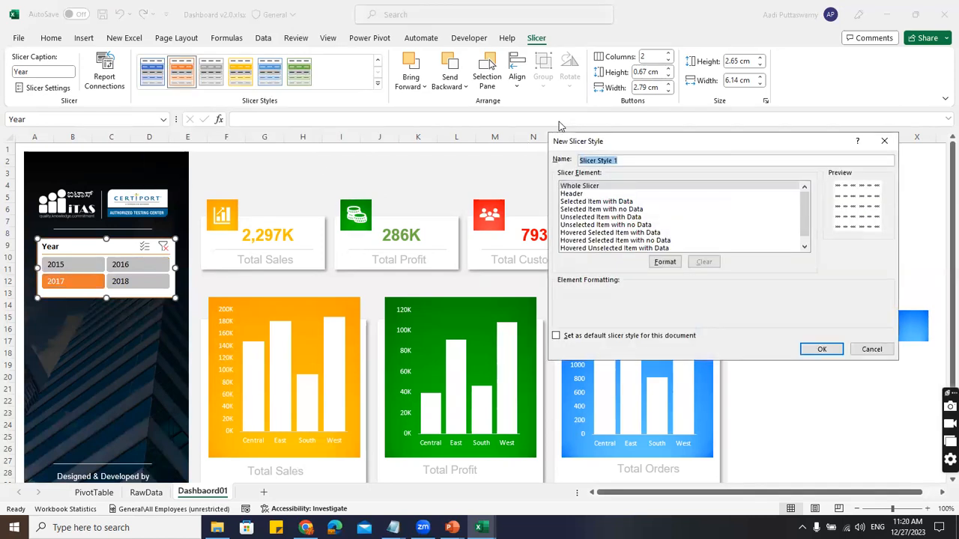
pyautogui.moveTo(633, 142); pyautogui.dragTo(372, 82)
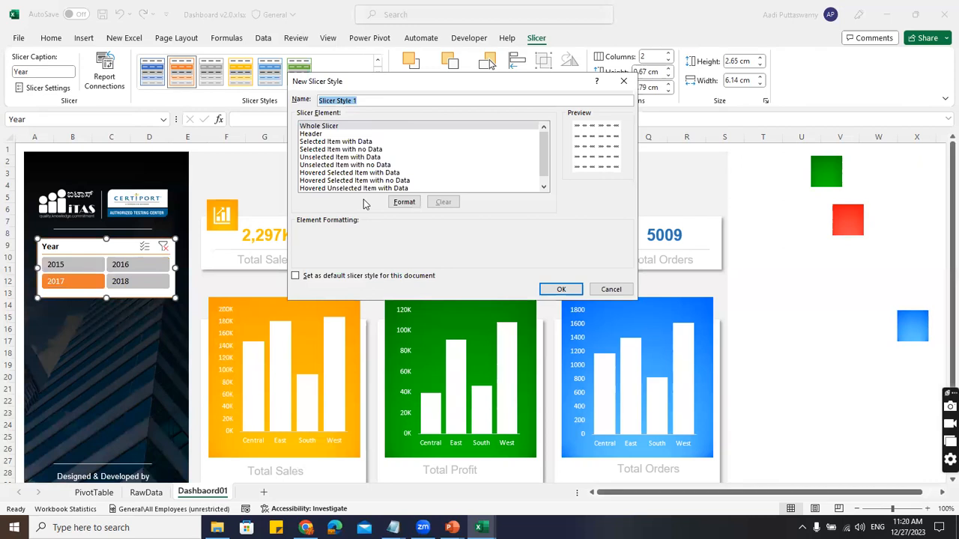
pyautogui.click(335, 127)
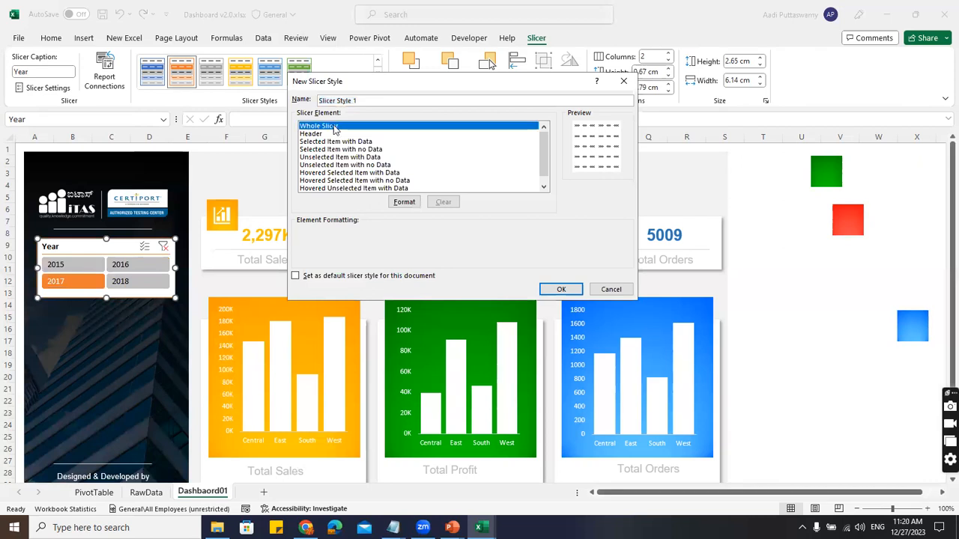
pyautogui.click(324, 134)
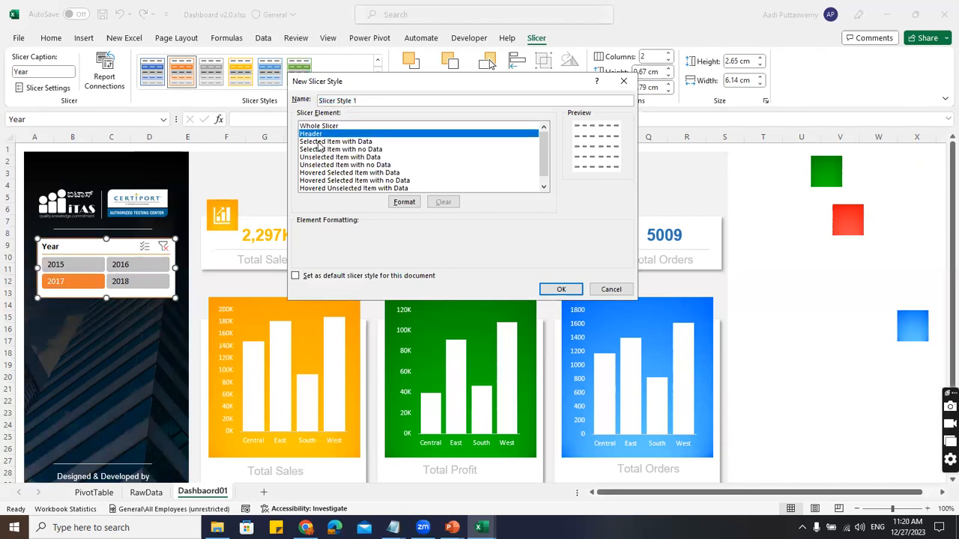
pyautogui.click(333, 142)
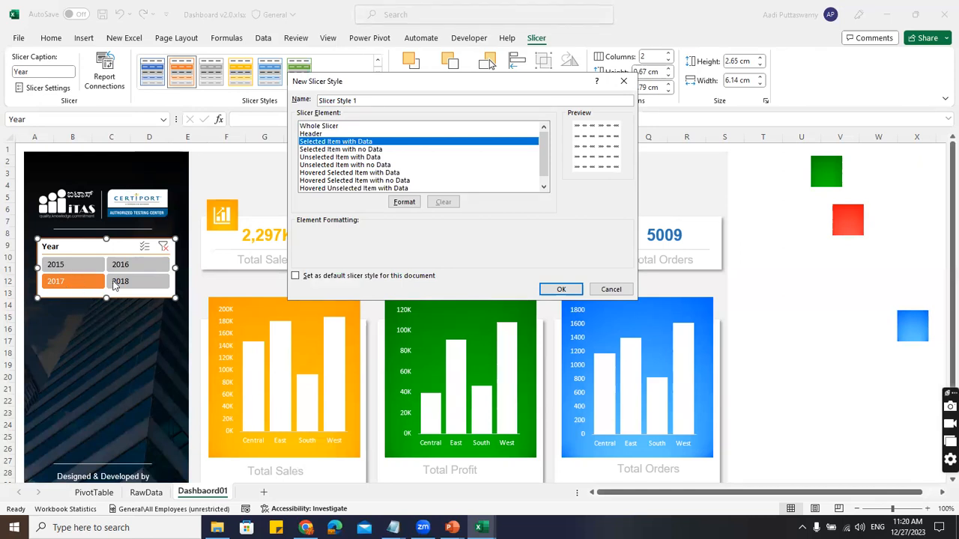
pyautogui.click(333, 166)
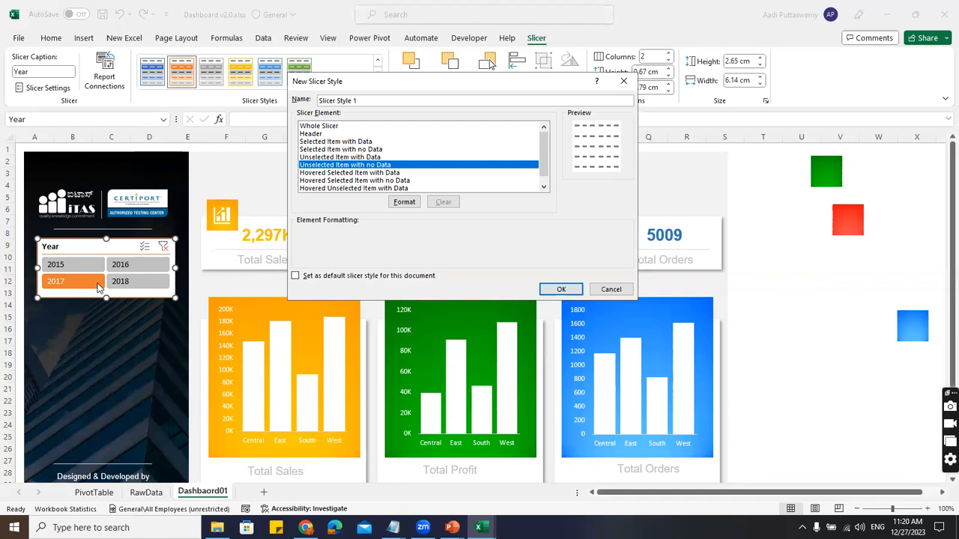
pyautogui.scroll(-1, 423, 166)
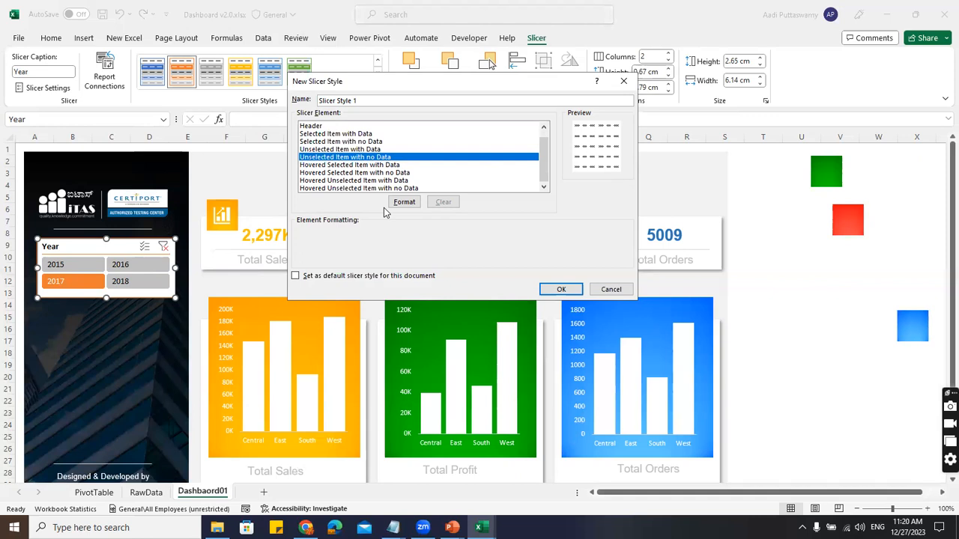
pyautogui.moveTo(544, 156); pyautogui.dragTo(549, 130)
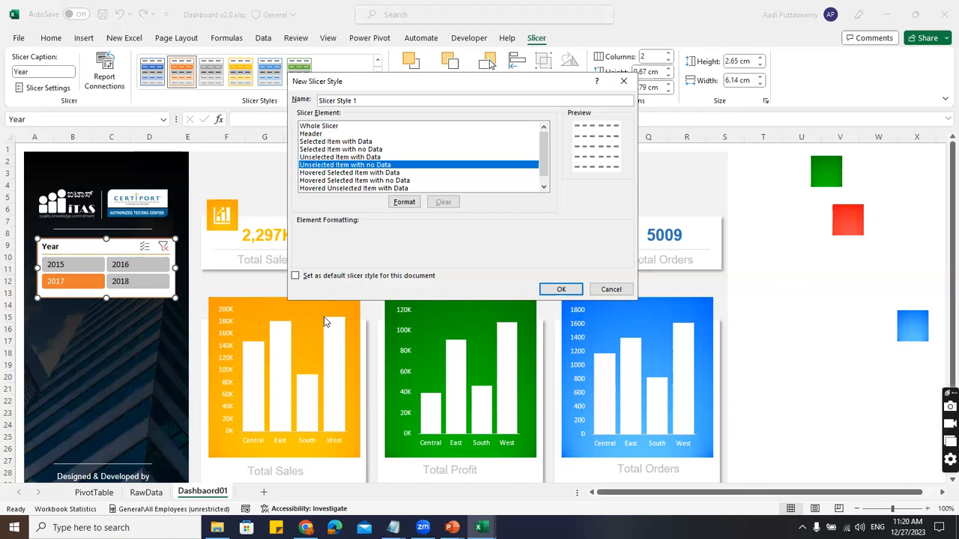
# - Format the new style's Whole Slicer element with a black background fill and the Arial font
pyautogui.click(330, 128)
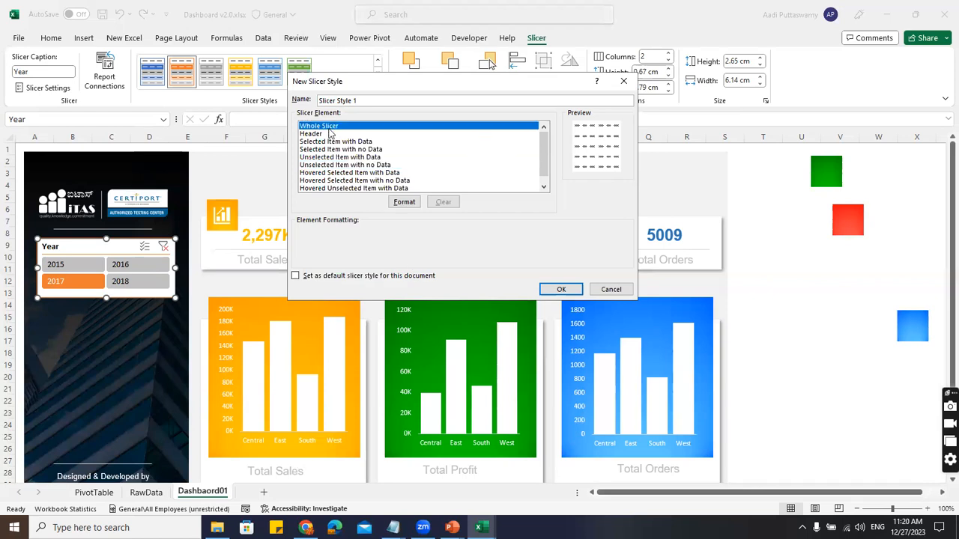
pyautogui.click(409, 203)
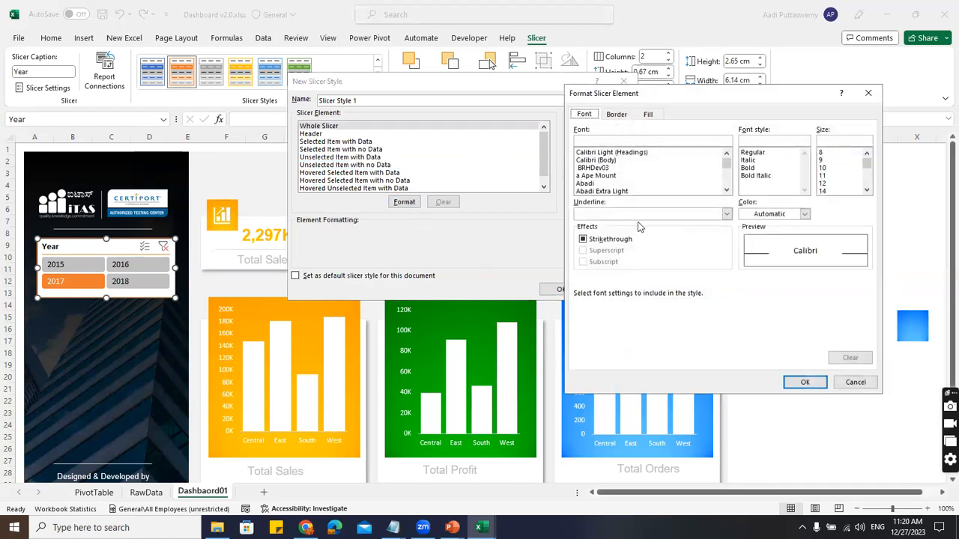
pyautogui.click(648, 114)
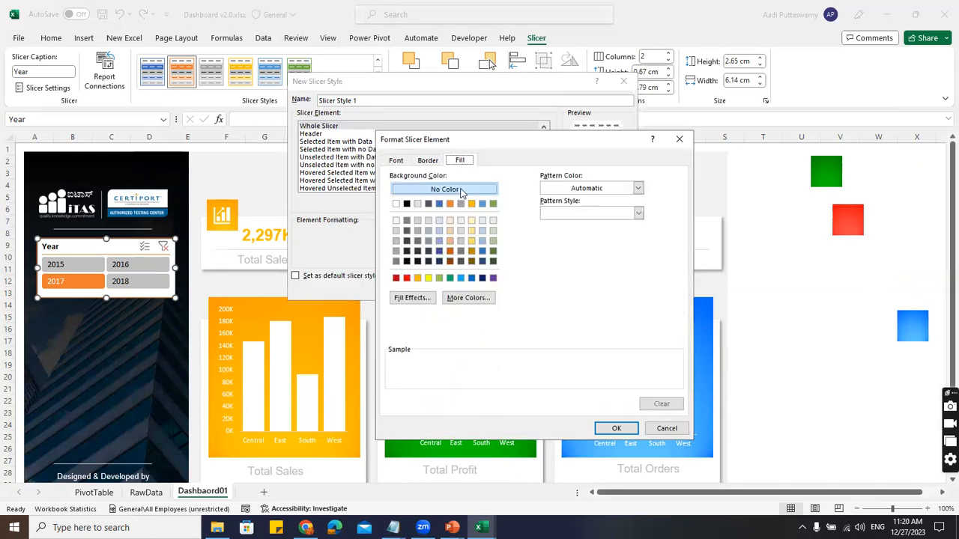
pyautogui.click(407, 204)
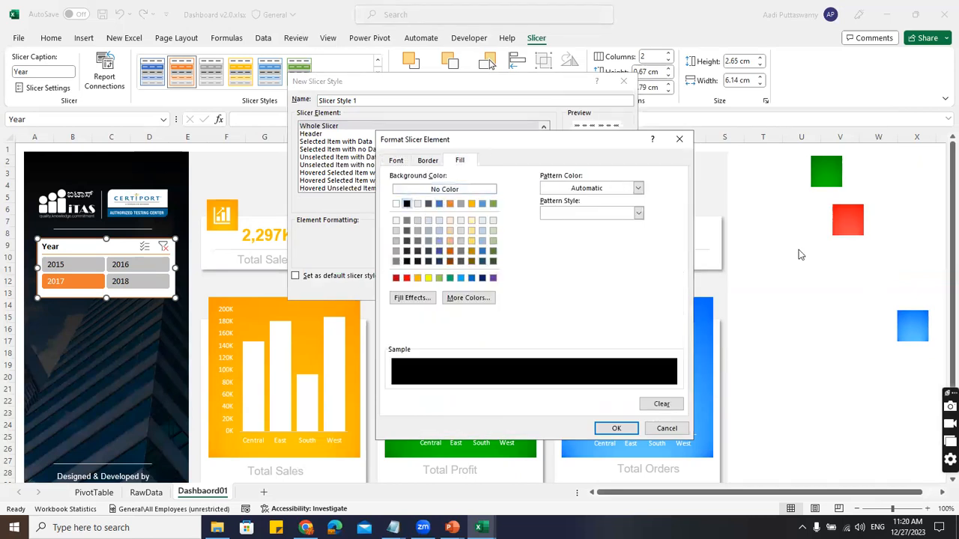
pyautogui.click(397, 161)
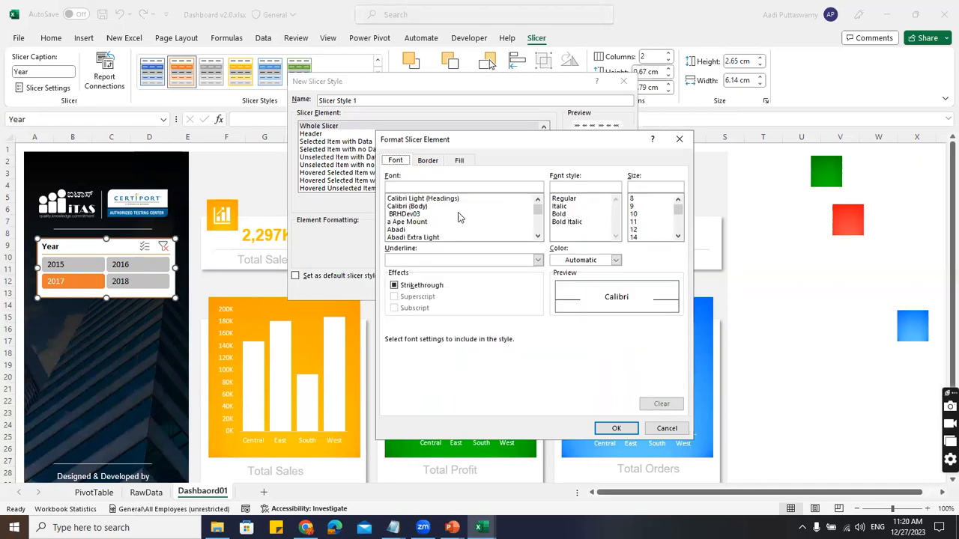
pyautogui.click(423, 184)
pyautogui.write('arial')
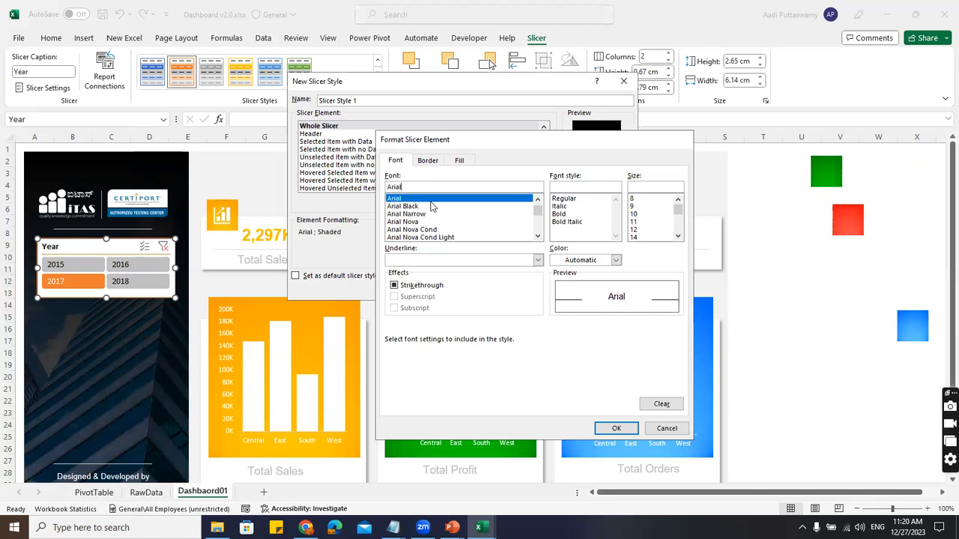
pyautogui.press('Return')
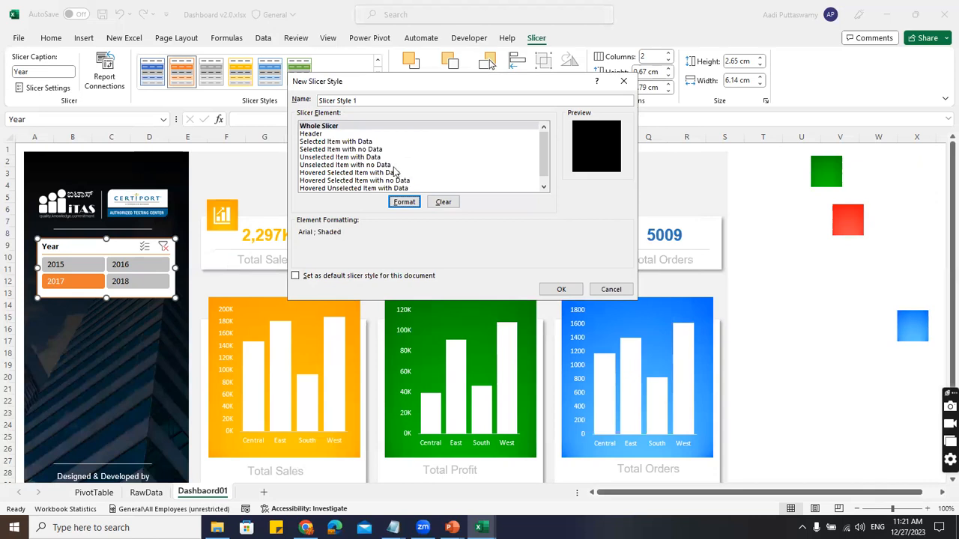
# - Set the font color of the new slicer style's Header element to white (Background 1)
pyautogui.click(328, 135)
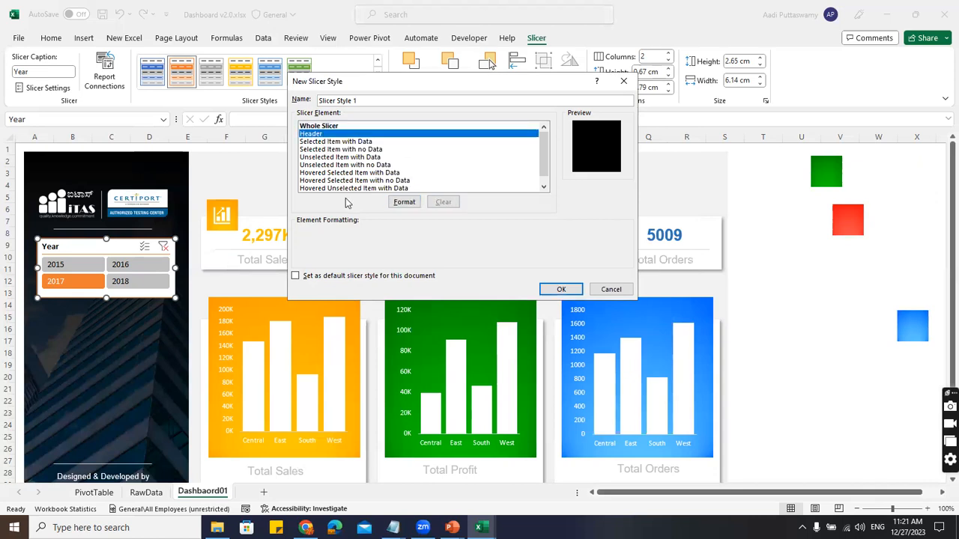
pyautogui.click(404, 201)
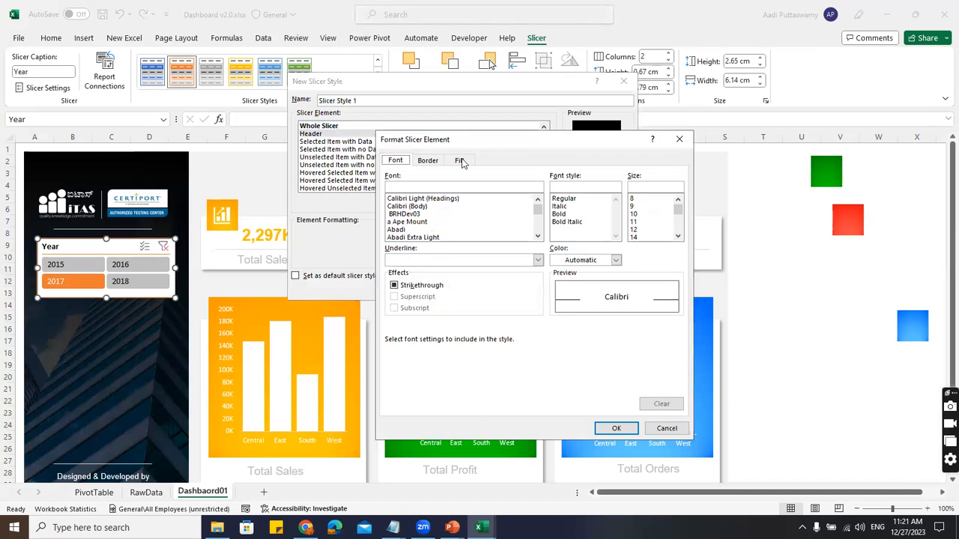
pyautogui.click(615, 260)
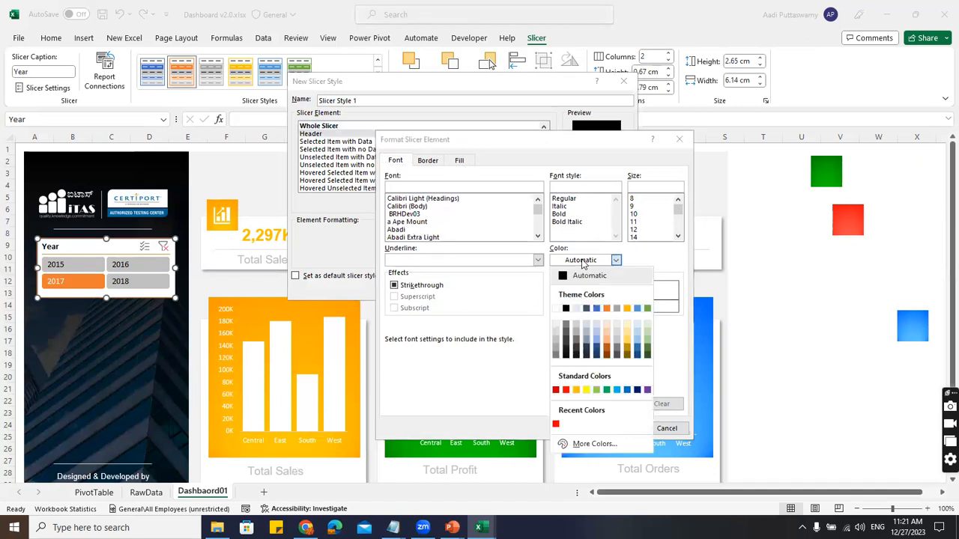
pyautogui.click(558, 310)
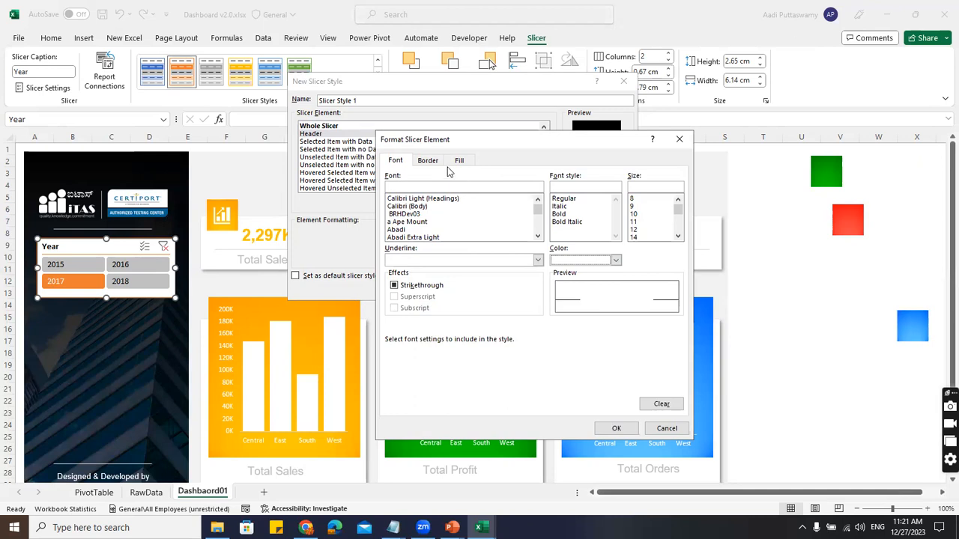
pyautogui.click(617, 430)
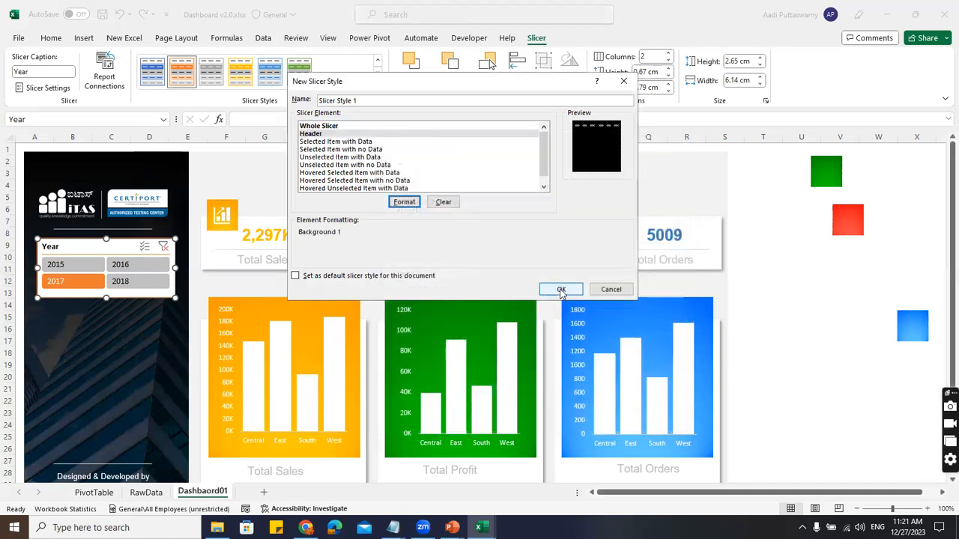
# - Save the custom style as Slicer Style 1 and apply it to the Year slicer
pyautogui.click(562, 291)
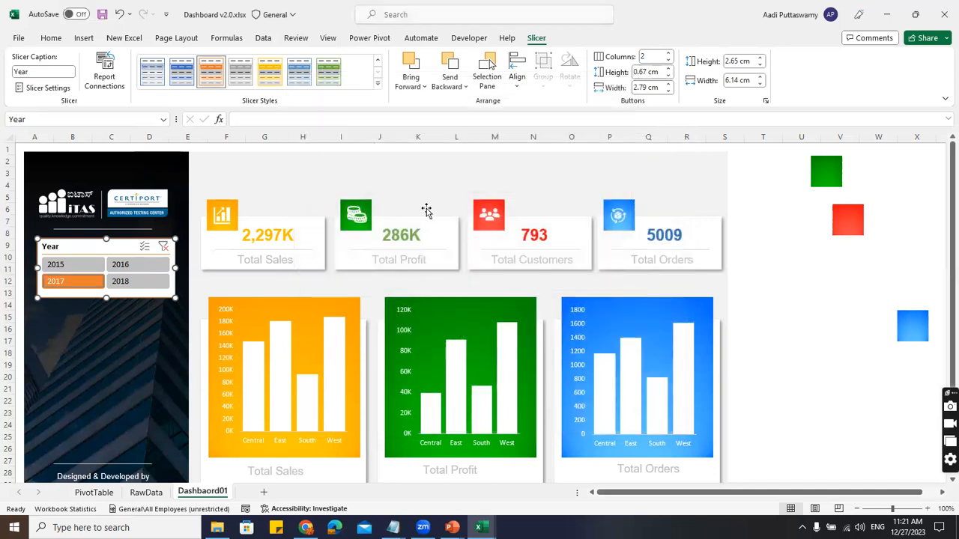
pyautogui.click(378, 84)
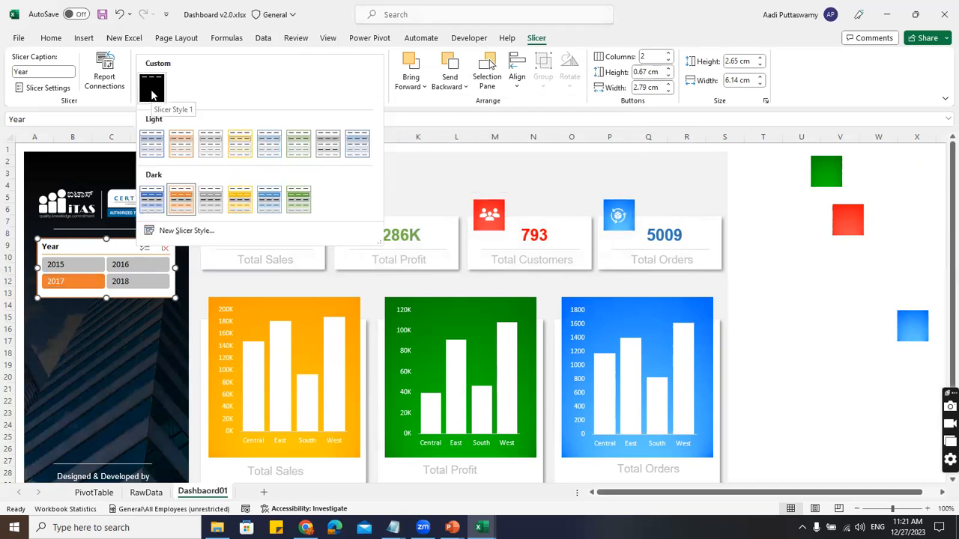
pyautogui.click(152, 90)
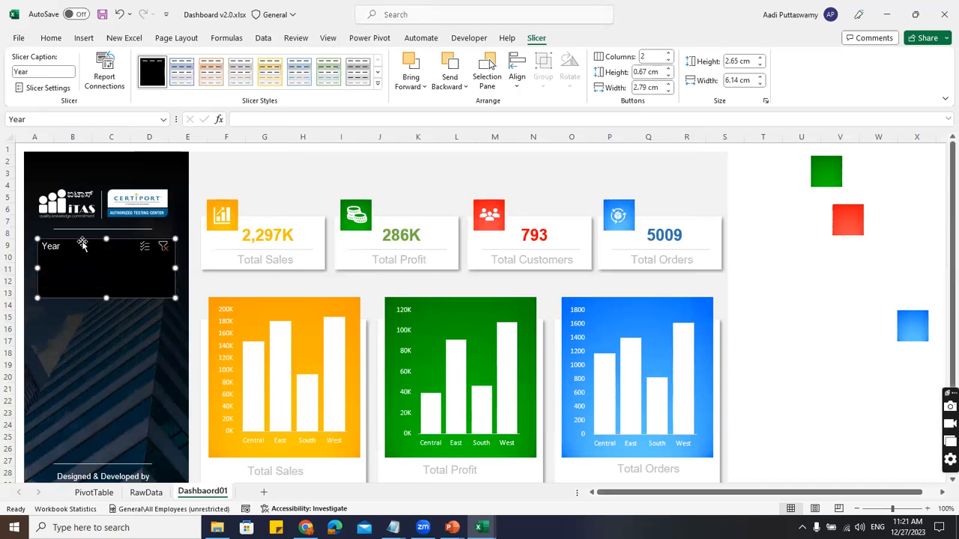
# - Modify Slicer Style 1 so that Selected Item with Data has a gold fill and black (Text 1) font
pyautogui.rightClick(153, 77)
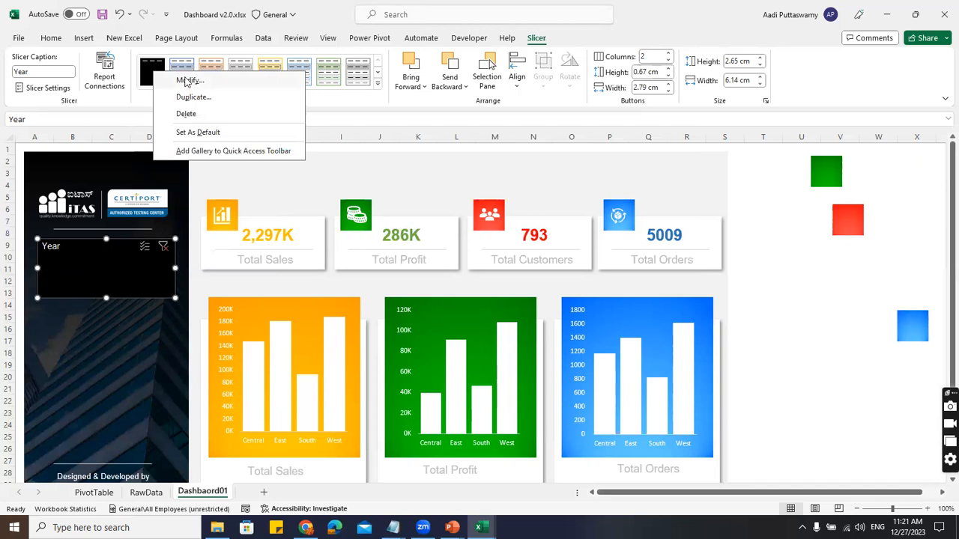
pyautogui.click(187, 81)
pyautogui.moveTo(378, 87); pyautogui.dragTo(370, 146)
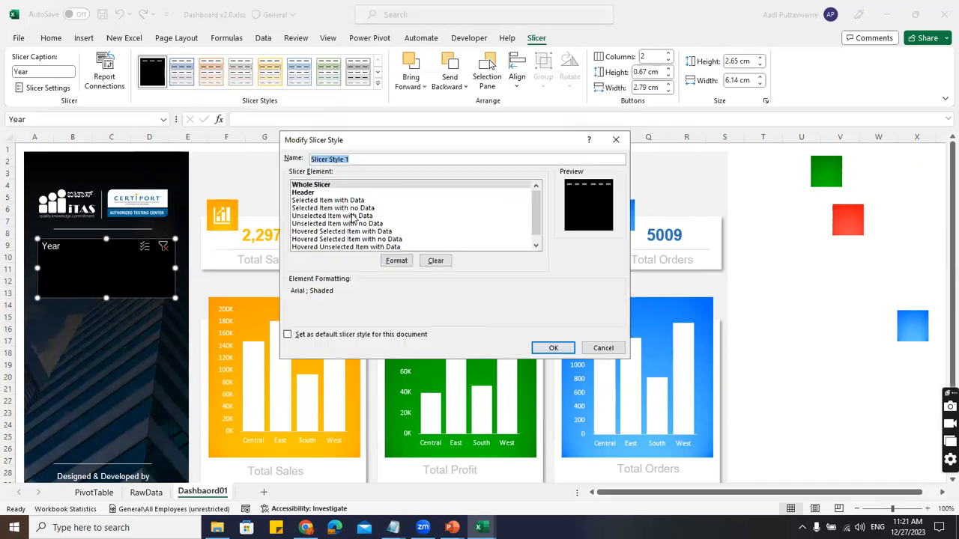
pyautogui.click(333, 202)
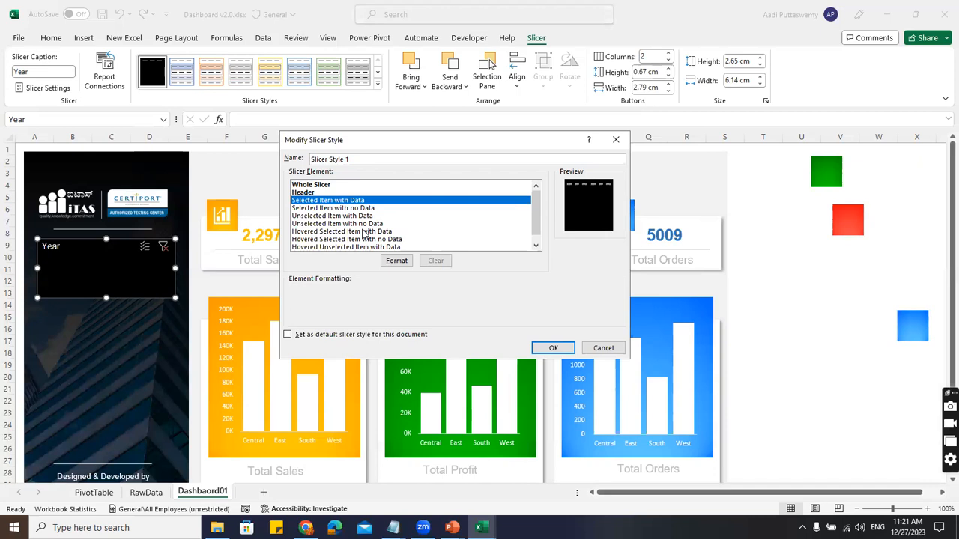
pyautogui.click(396, 261)
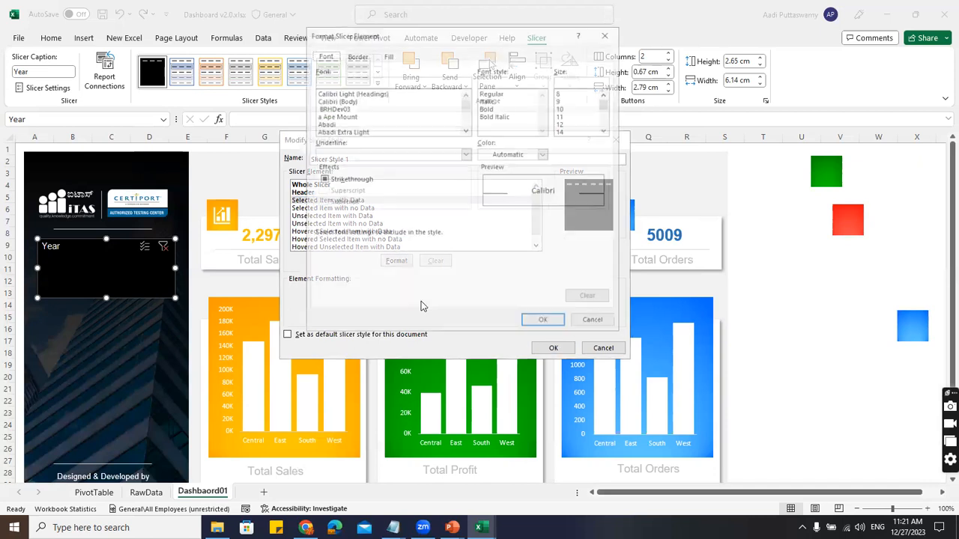
pyautogui.click(425, 168)
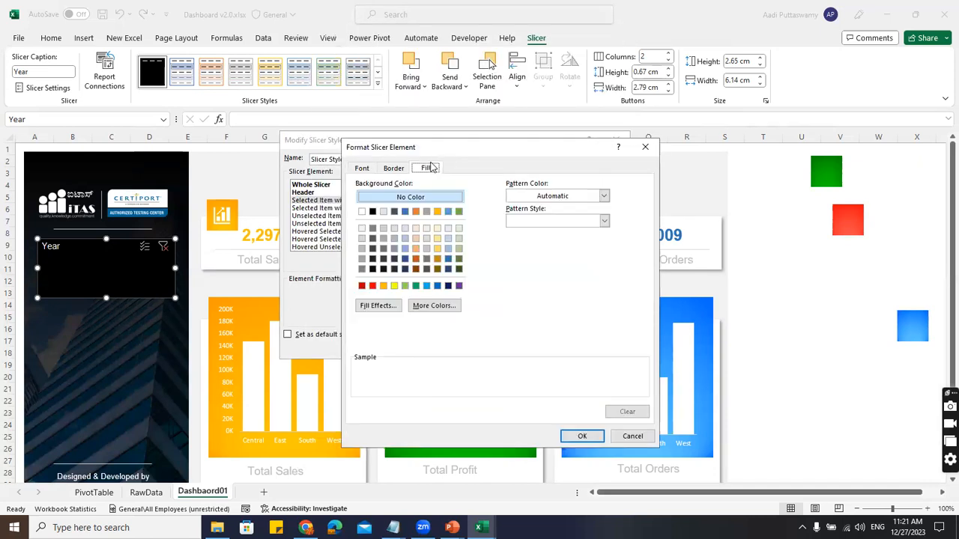
pyautogui.click(439, 212)
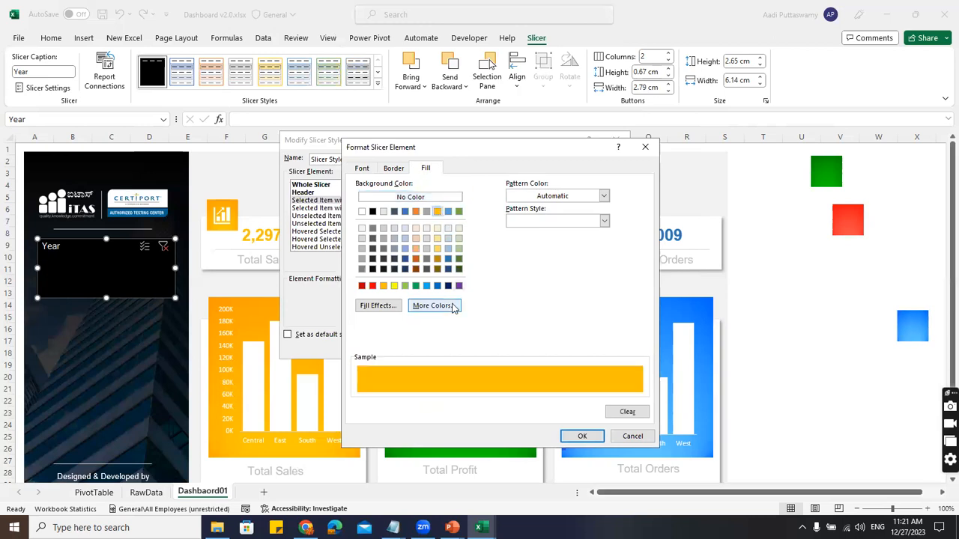
pyautogui.click(361, 168)
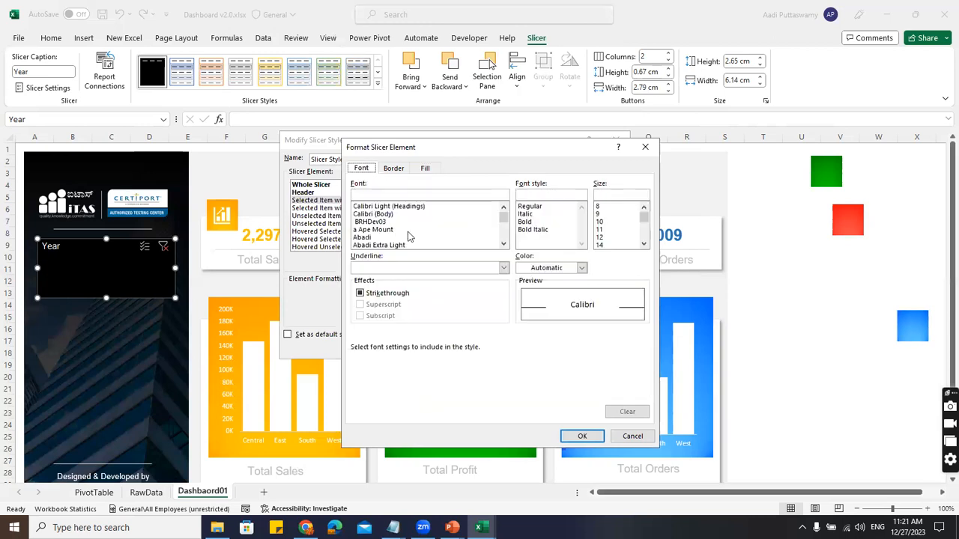
pyautogui.click(546, 270)
pyautogui.click(532, 316)
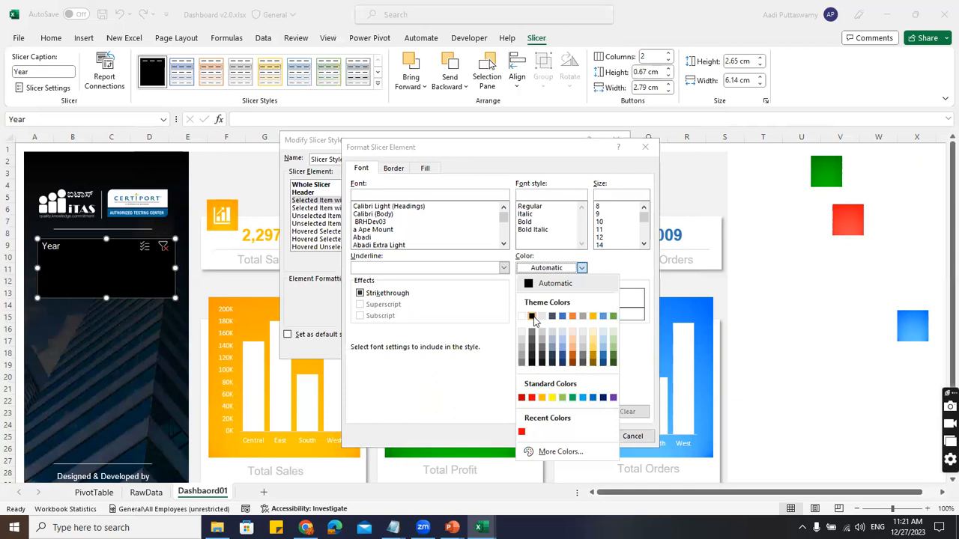
pyautogui.click(582, 437)
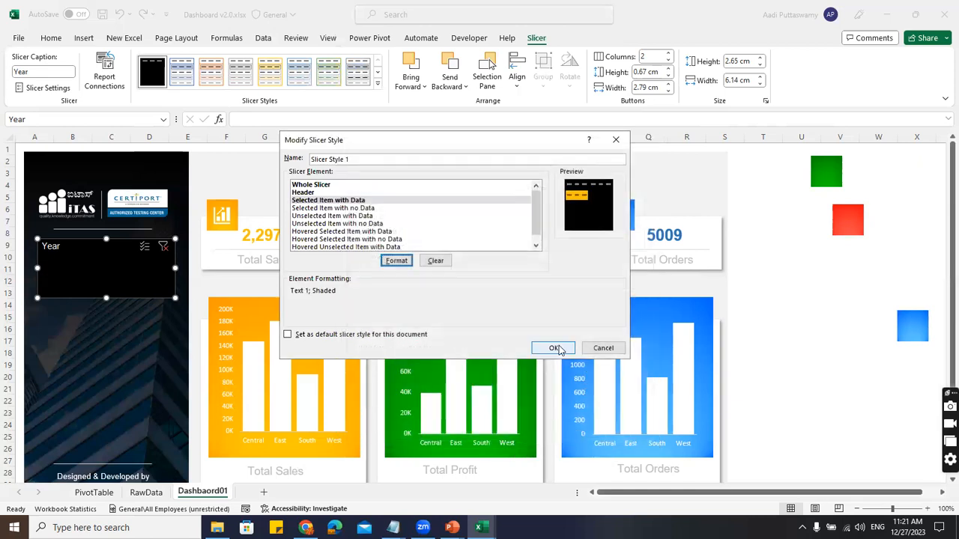
pyautogui.click(553, 349)
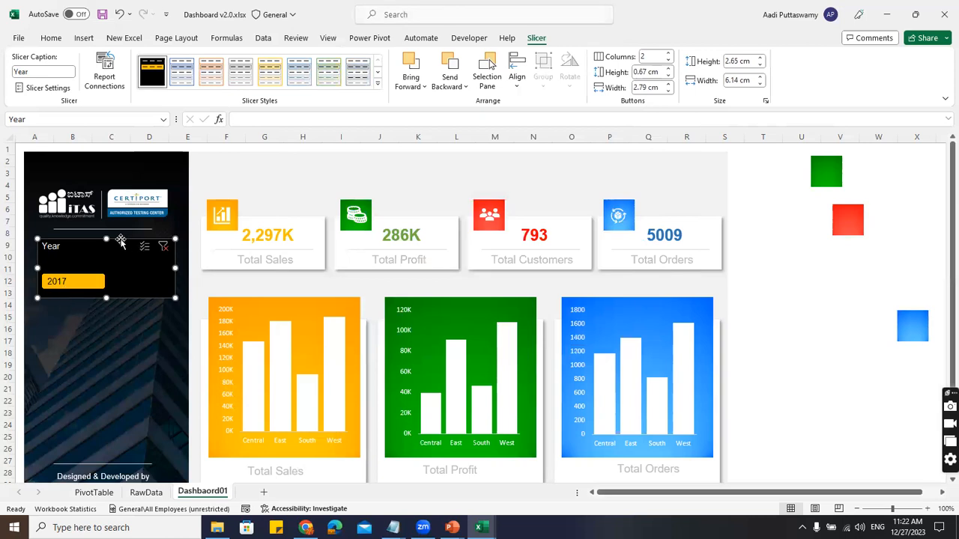
# - Modify Slicer Style 1 so that Unselected Item with Data uses a gold (Accent 4) font color
pyautogui.rightClick(151, 80)
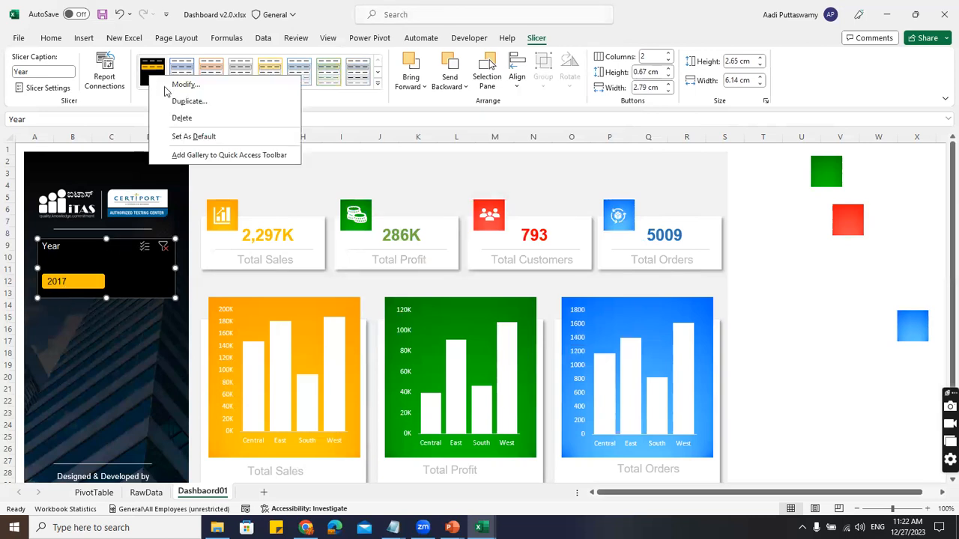
pyautogui.click(192, 88)
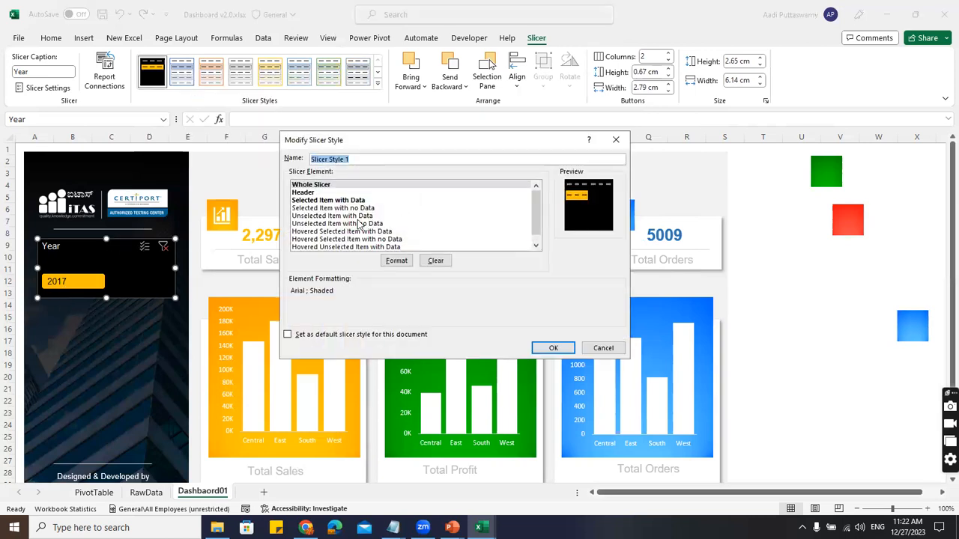
pyautogui.click(325, 218)
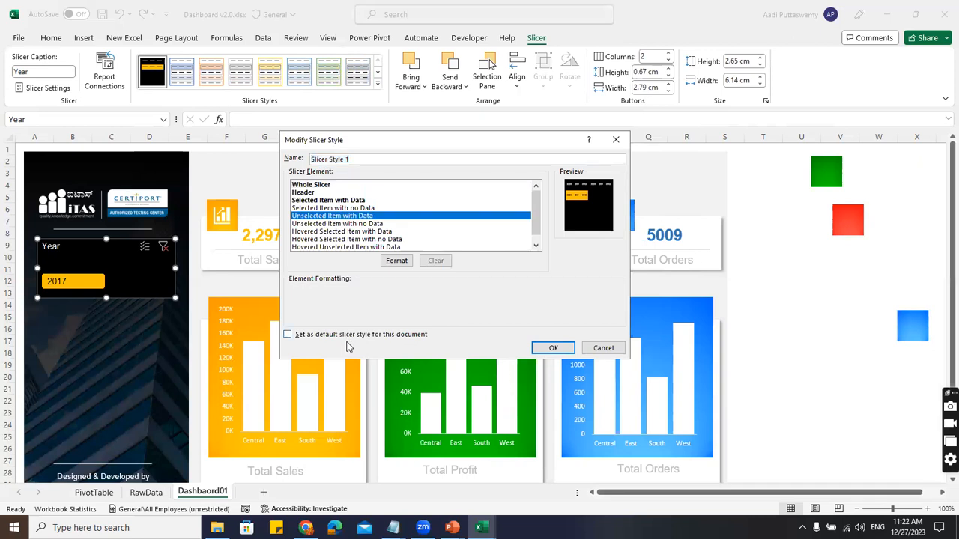
pyautogui.click(396, 261)
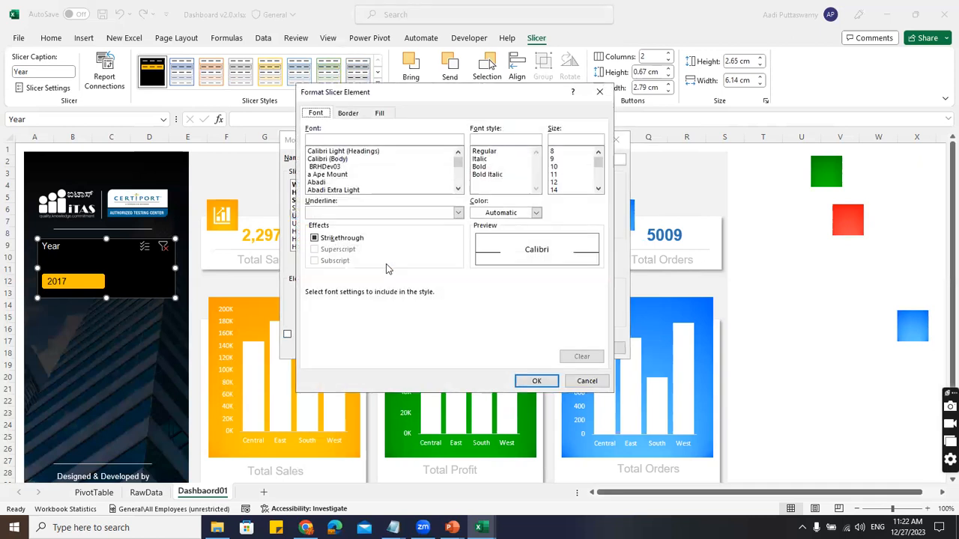
pyautogui.click(379, 114)
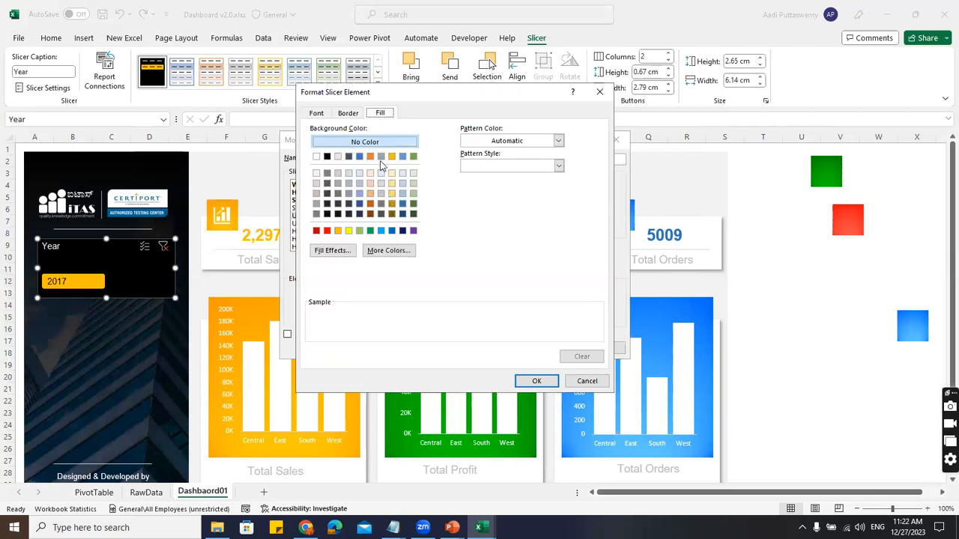
pyautogui.click(327, 115)
pyautogui.click(509, 214)
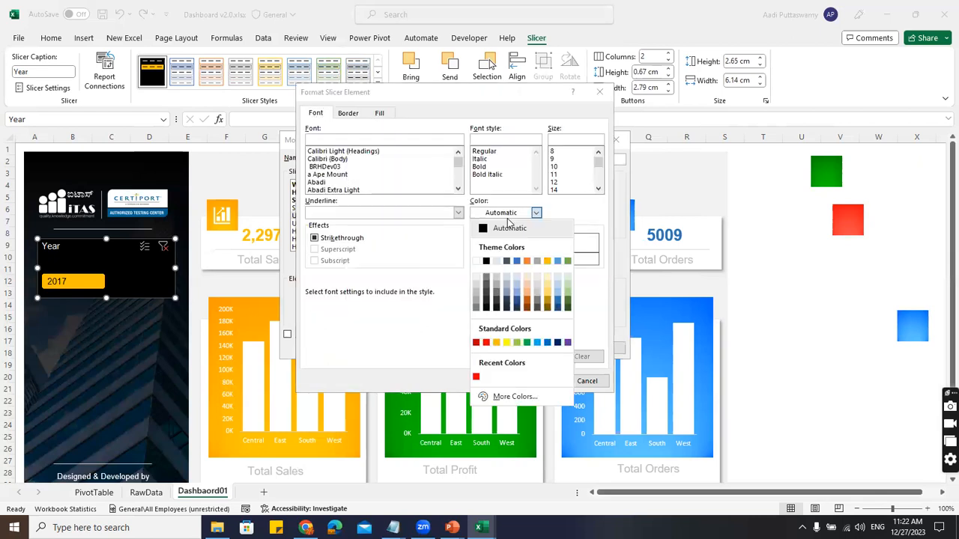
pyautogui.click(546, 261)
pyautogui.click(537, 381)
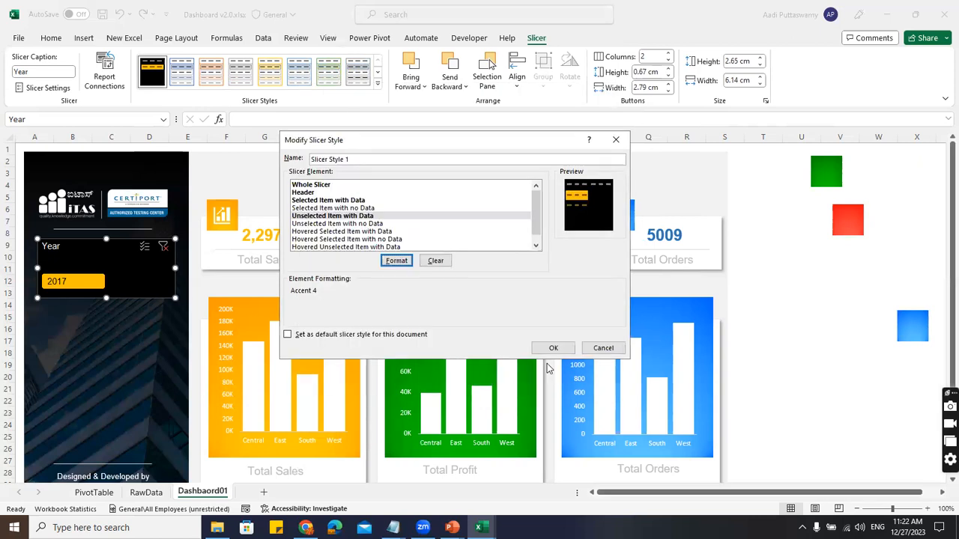
pyautogui.click(552, 348)
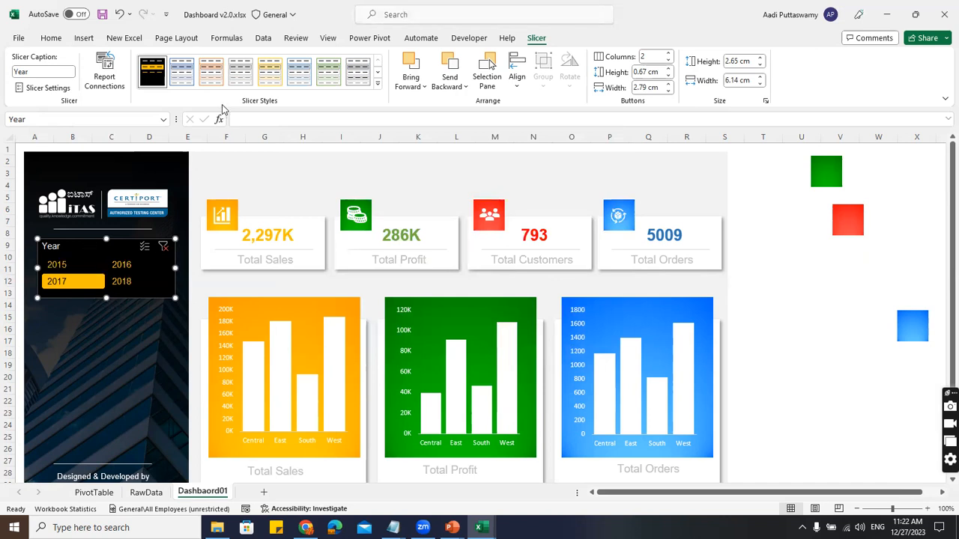
# - Modify Slicer Style 1 so that Hovered Selected Item with Data has a dark gray fill and a bold white (Background 1) font
pyautogui.rightClick(146, 72)
pyautogui.click(174, 75)
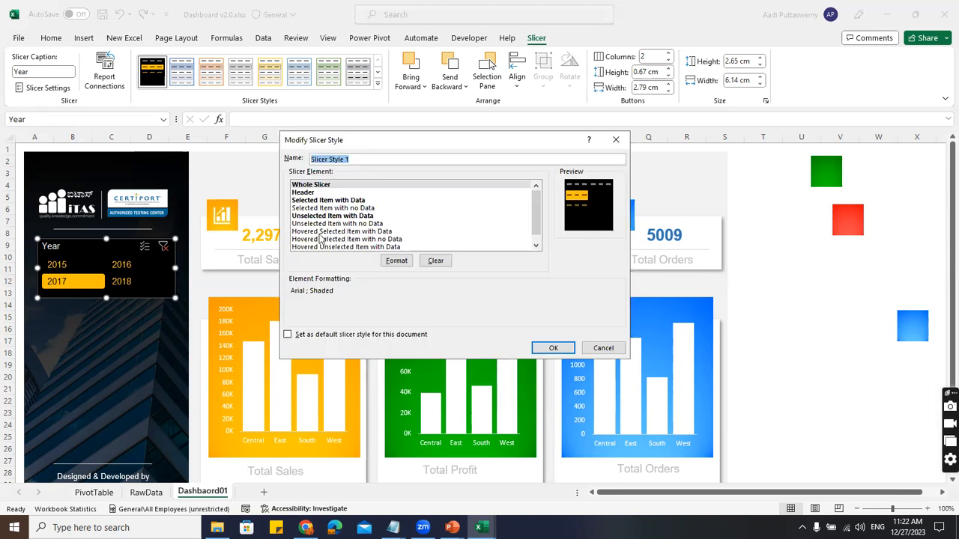
pyautogui.click(320, 232)
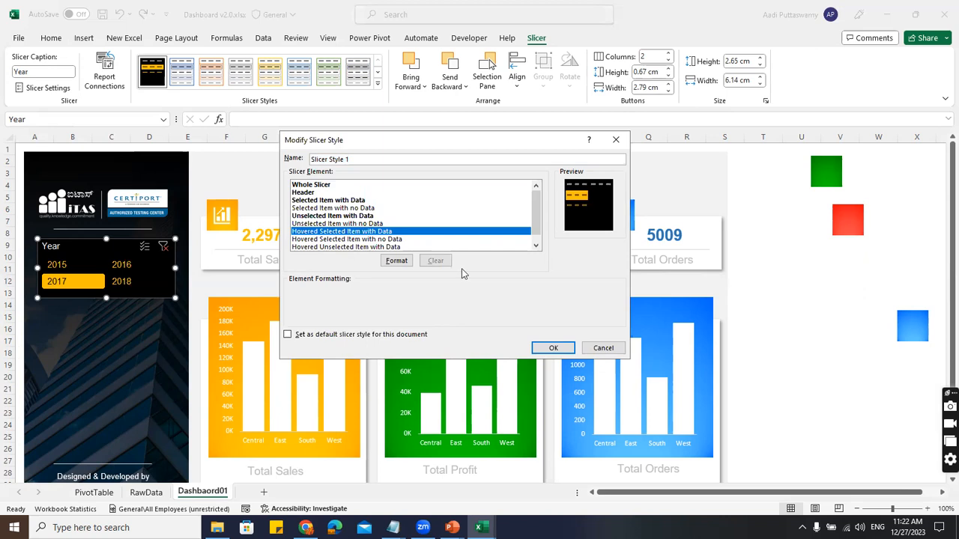
pyautogui.click(396, 261)
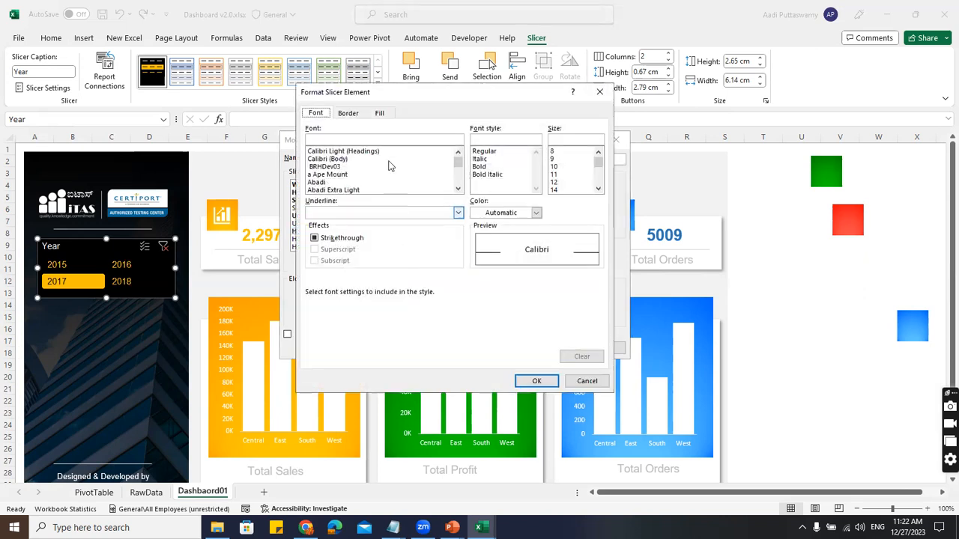
pyautogui.click(382, 113)
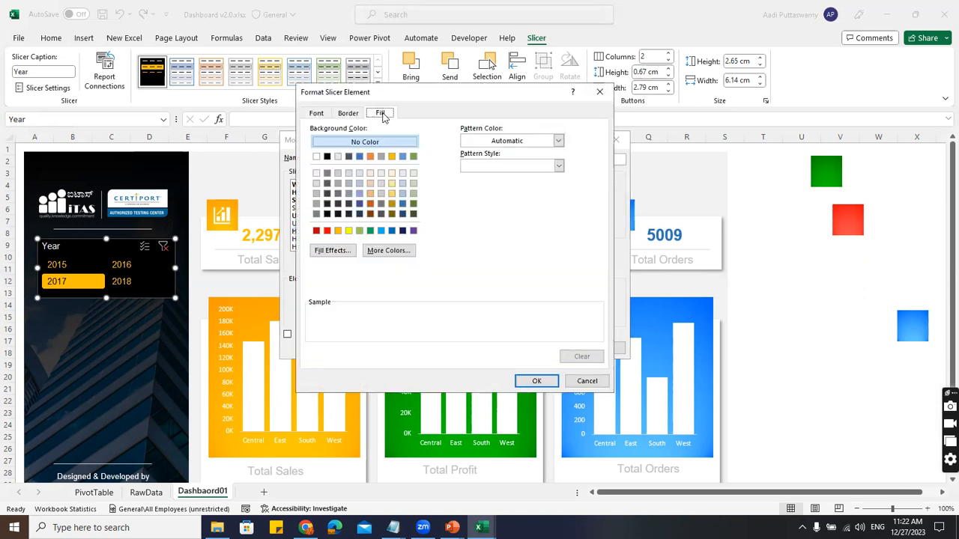
pyautogui.click(316, 213)
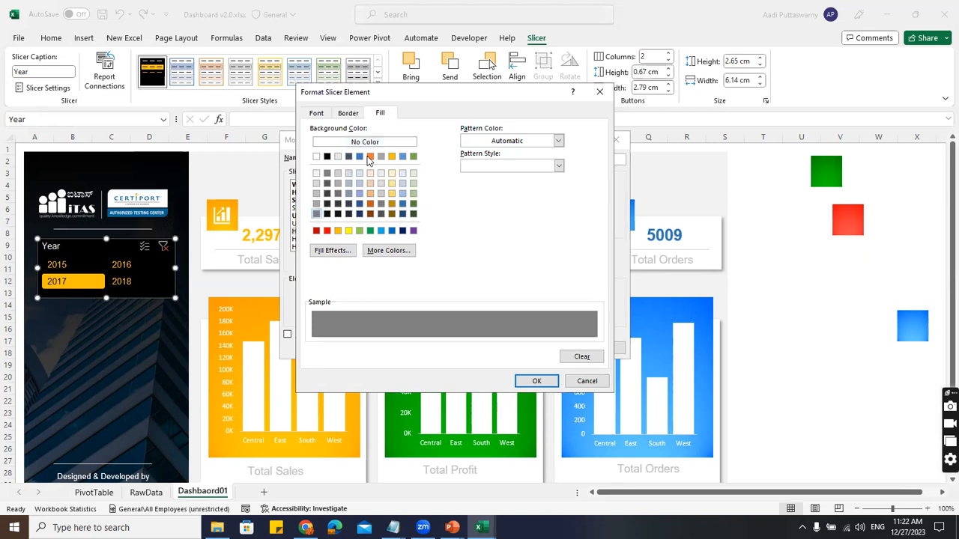
pyautogui.click(315, 113)
pyautogui.click(536, 213)
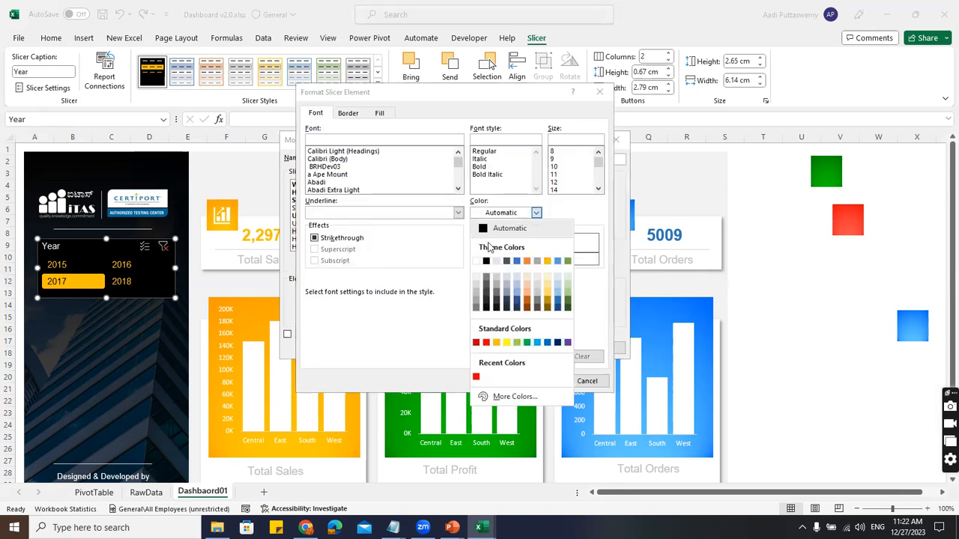
pyautogui.click(480, 259)
pyautogui.click(492, 167)
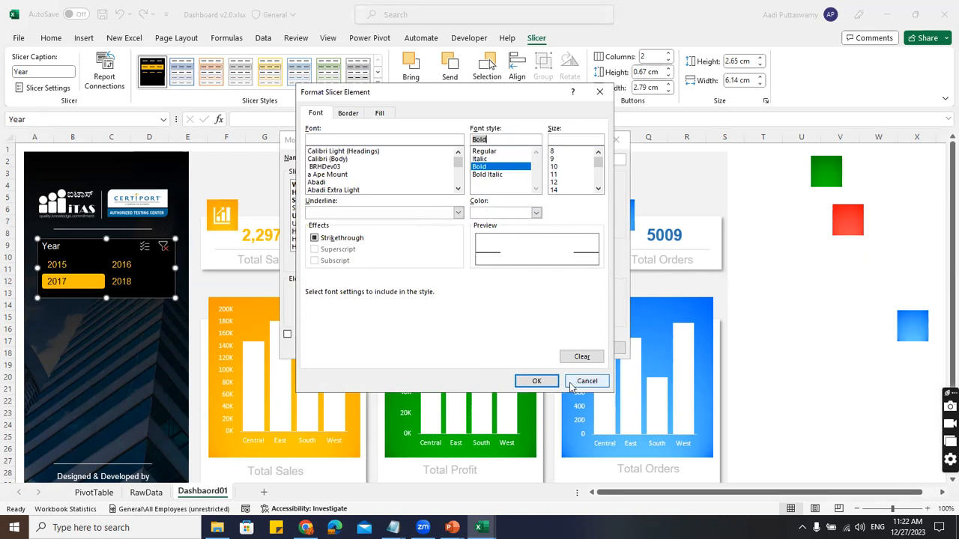
pyautogui.click(546, 383)
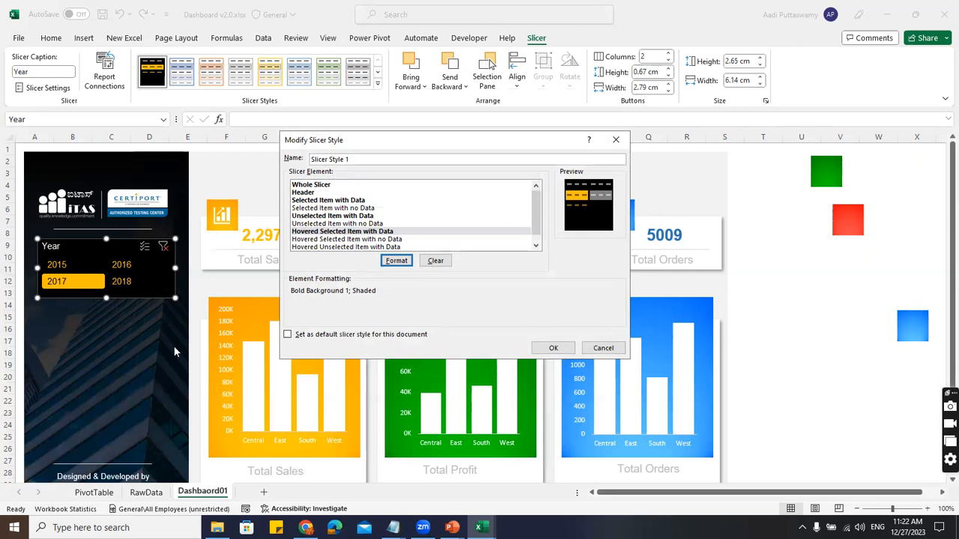
pyautogui.click(553, 348)
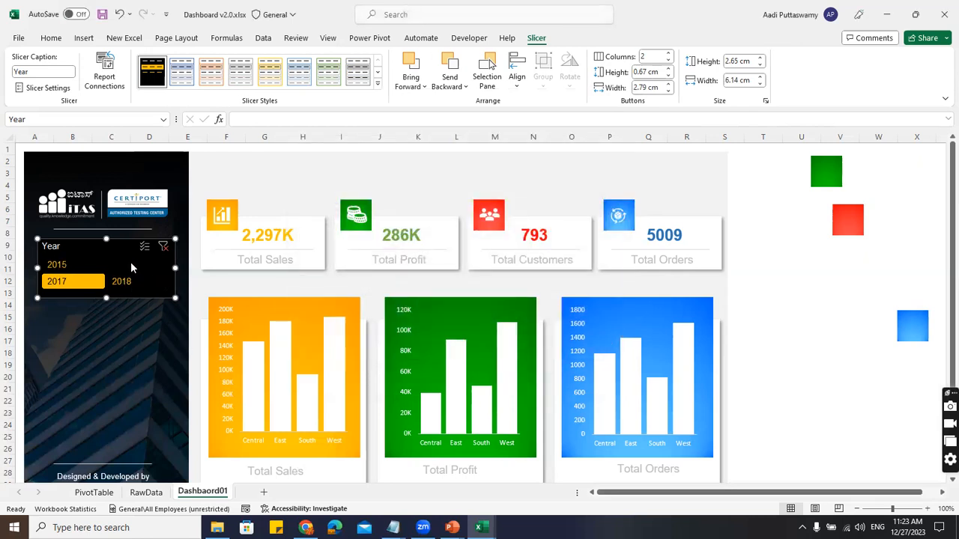
# - Change the fill of Hovered Selected Item with Data in Slicer Style 1 to light gray
pyautogui.rightClick(159, 73)
pyautogui.click(183, 78)
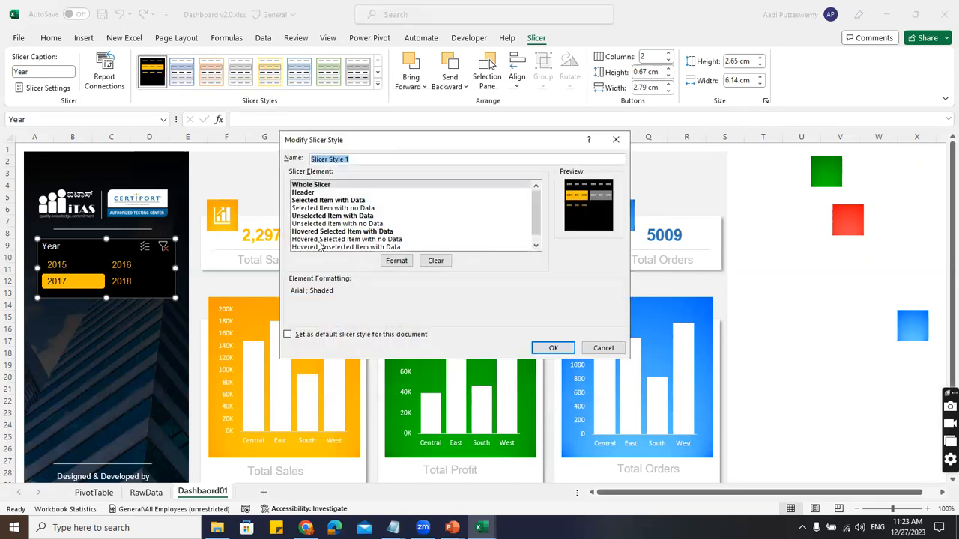
pyautogui.click(320, 238)
pyautogui.click(397, 261)
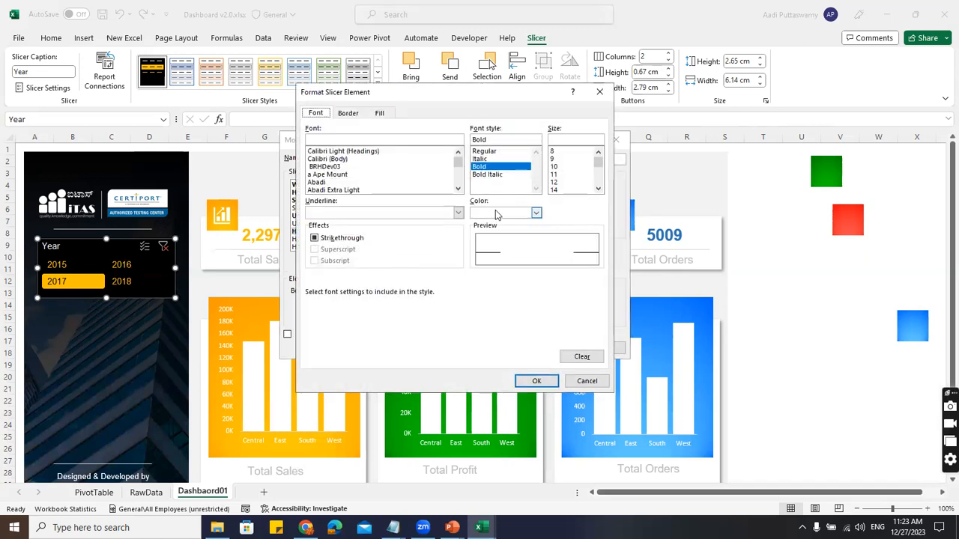
pyautogui.click(380, 113)
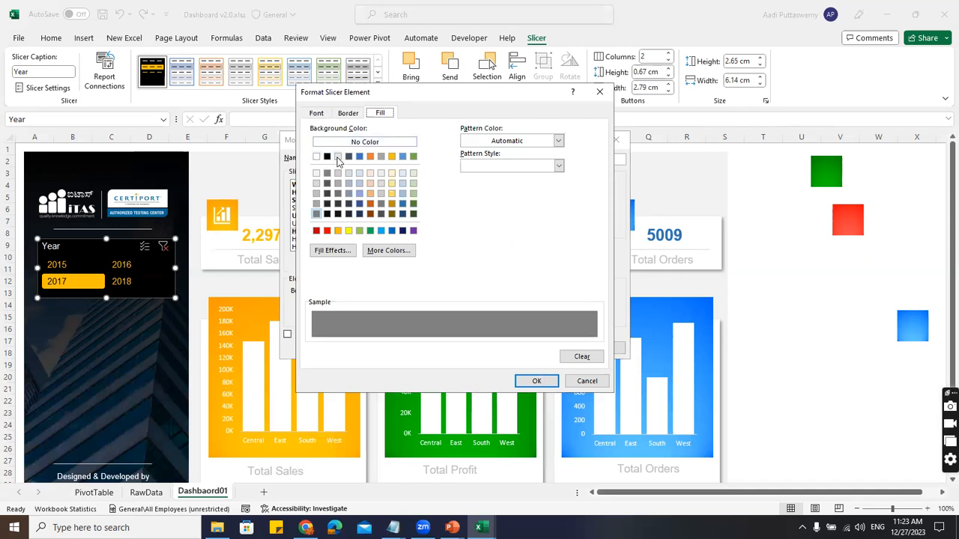
pyautogui.click(338, 157)
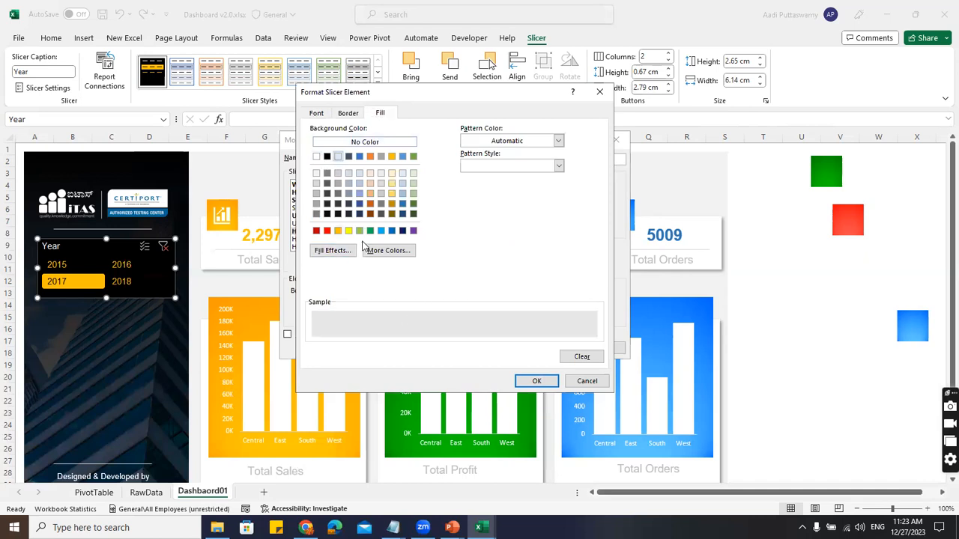
pyautogui.click(536, 381)
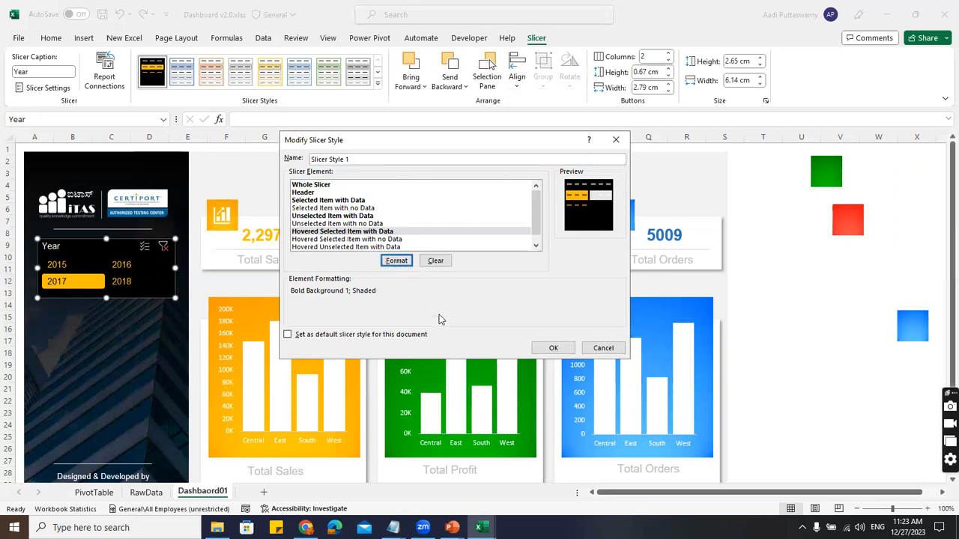
pyautogui.click(555, 347)
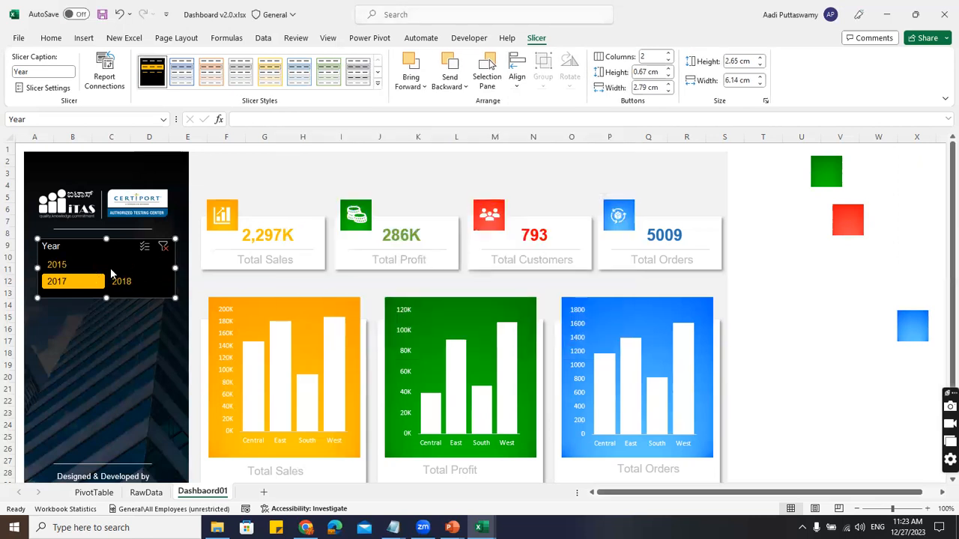
# - Test the Year slicer's item formatting by switching between years, finishing on 2017
pyautogui.click(122, 281)
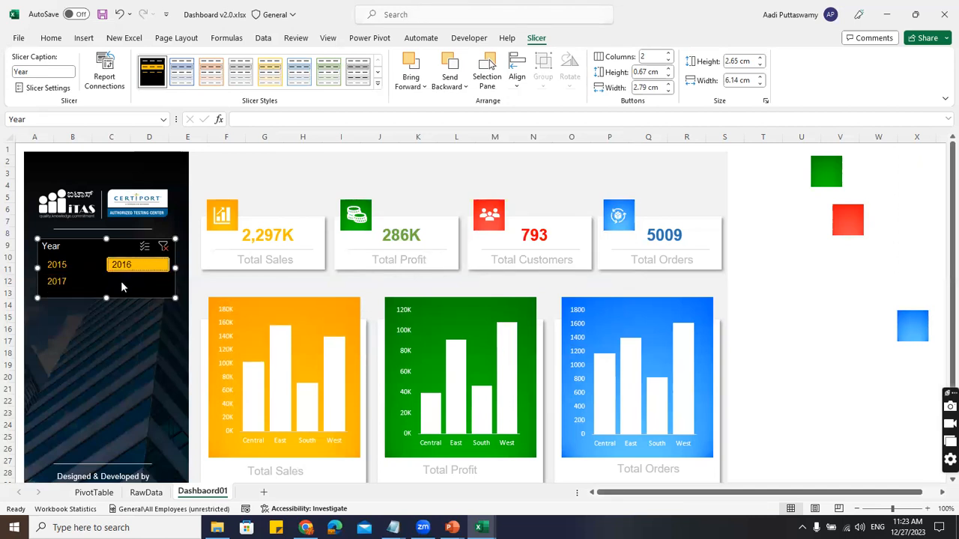
pyautogui.click(75, 266)
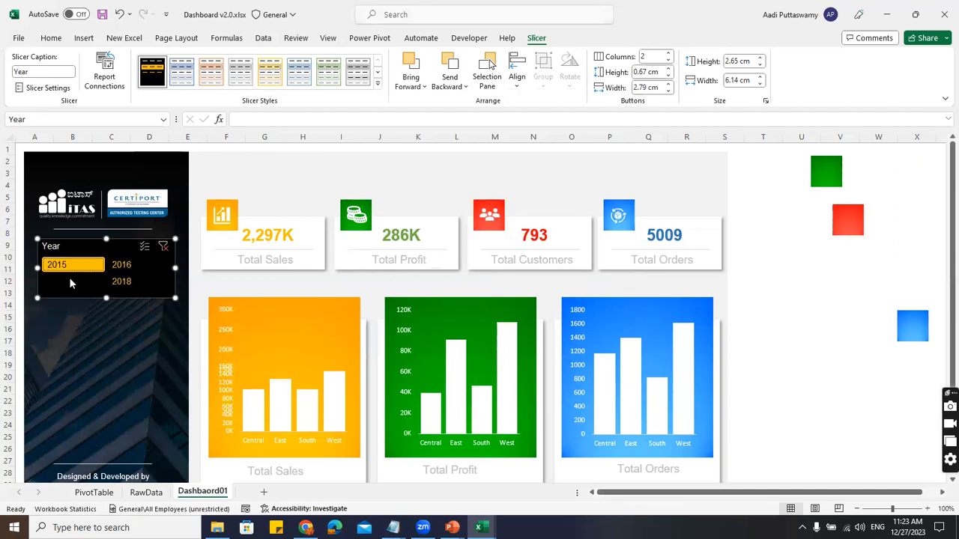
pyautogui.click(79, 281)
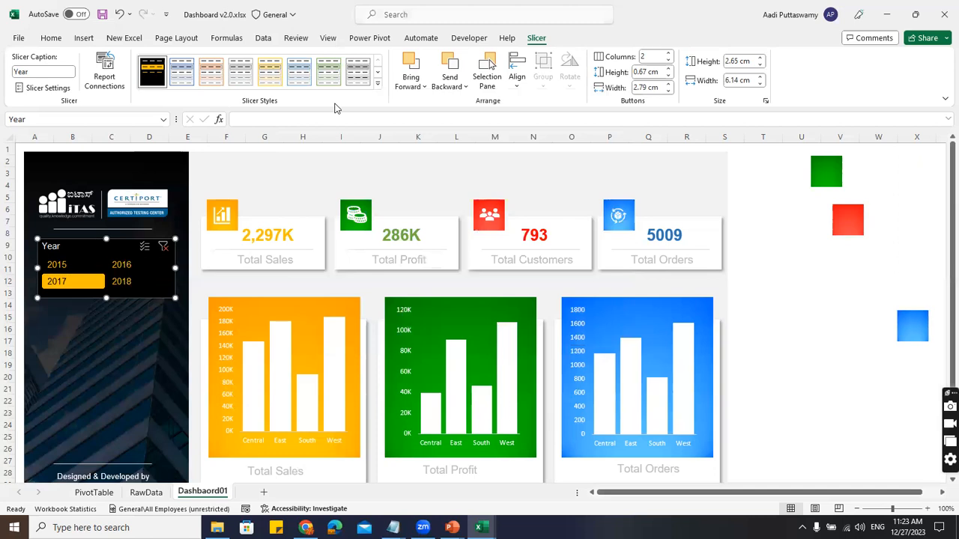
# - Give Hovered Selected Item with Data in Slicer Style 1 a gold fill and Automatic font color, and test the Year slicer, finishing on 2017
pyautogui.rightClick(147, 67)
pyautogui.click(188, 76)
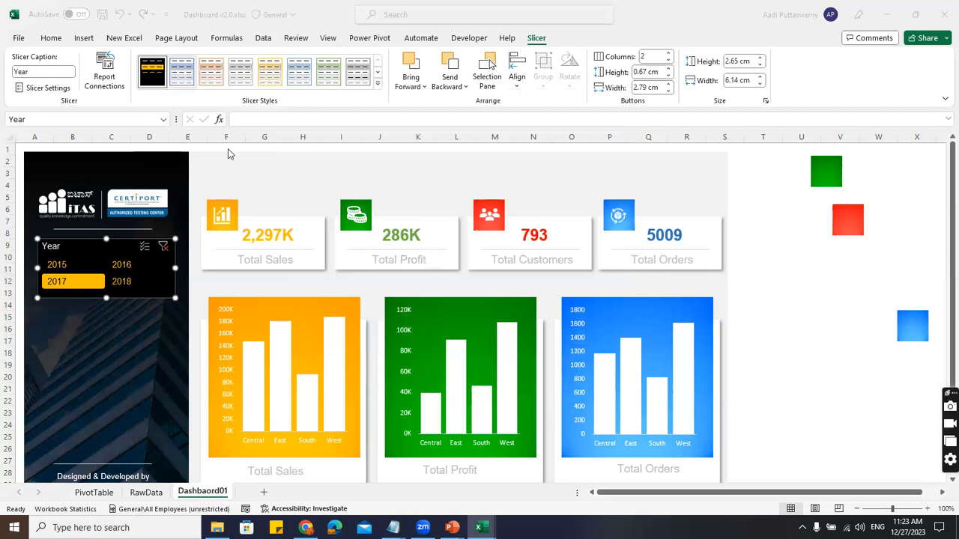
pyautogui.click(339, 232)
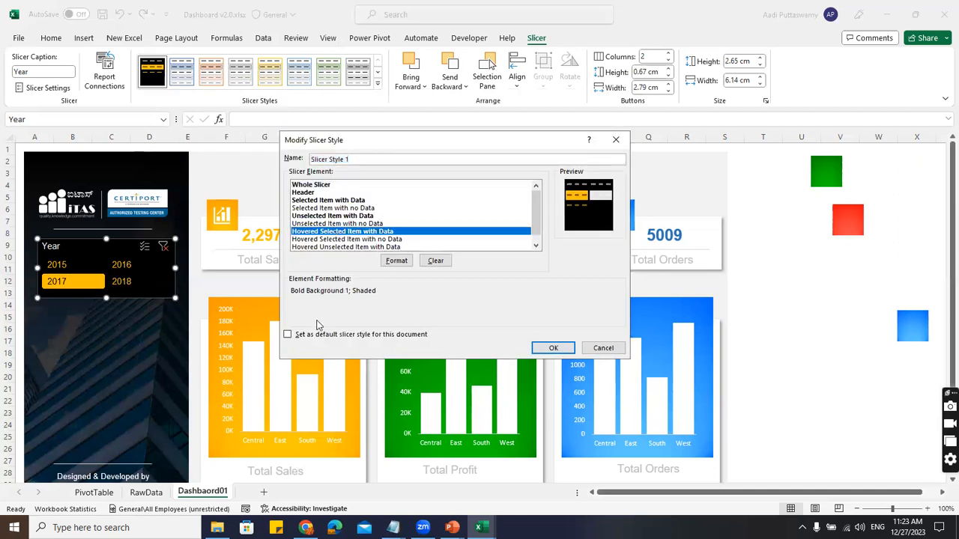
pyautogui.click(396, 261)
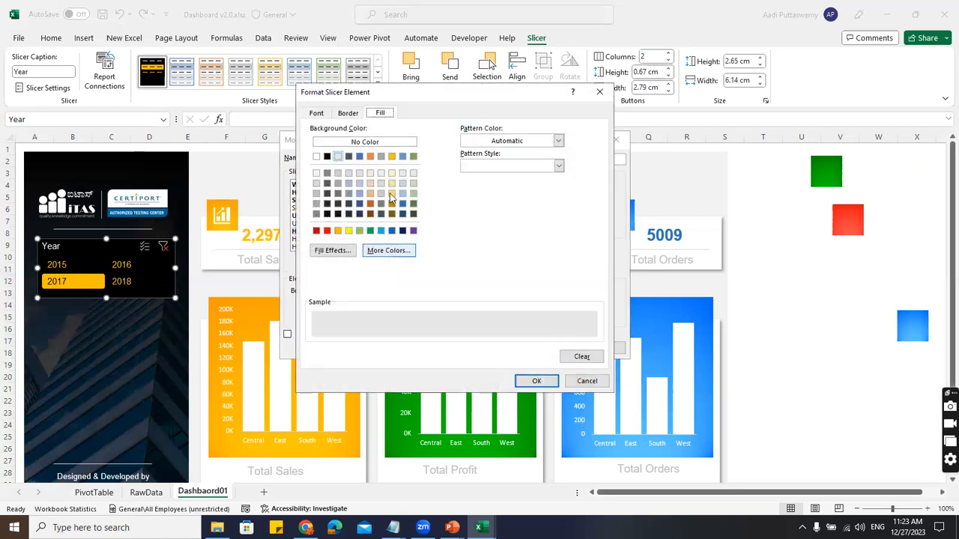
pyautogui.click(392, 157)
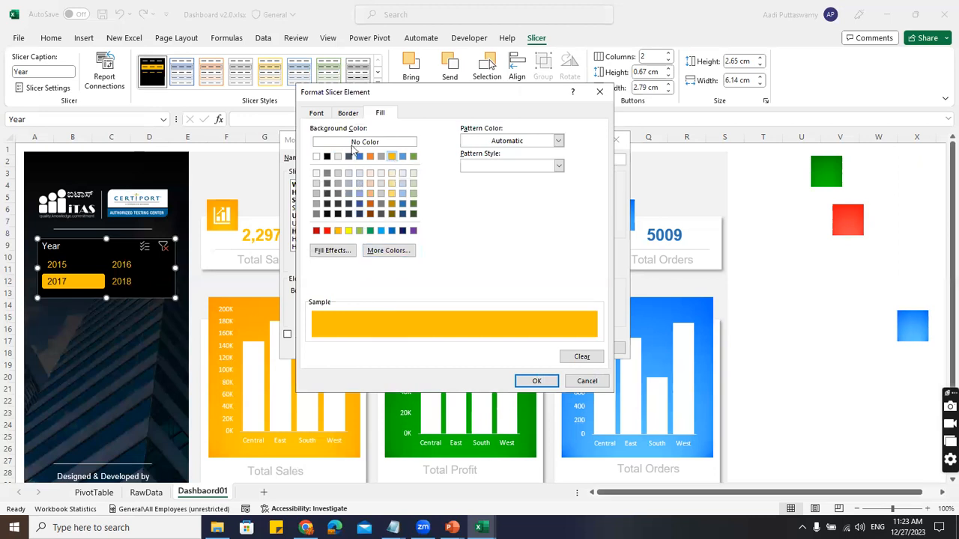
pyautogui.click(317, 114)
pyautogui.click(488, 214)
pyautogui.click(485, 228)
pyautogui.click(535, 379)
pyautogui.click(551, 349)
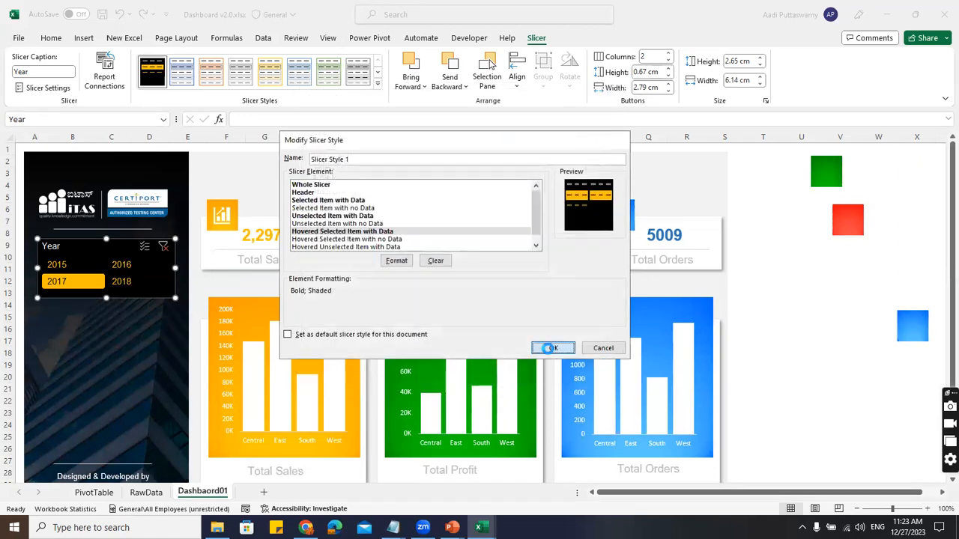
pyautogui.click(75, 264)
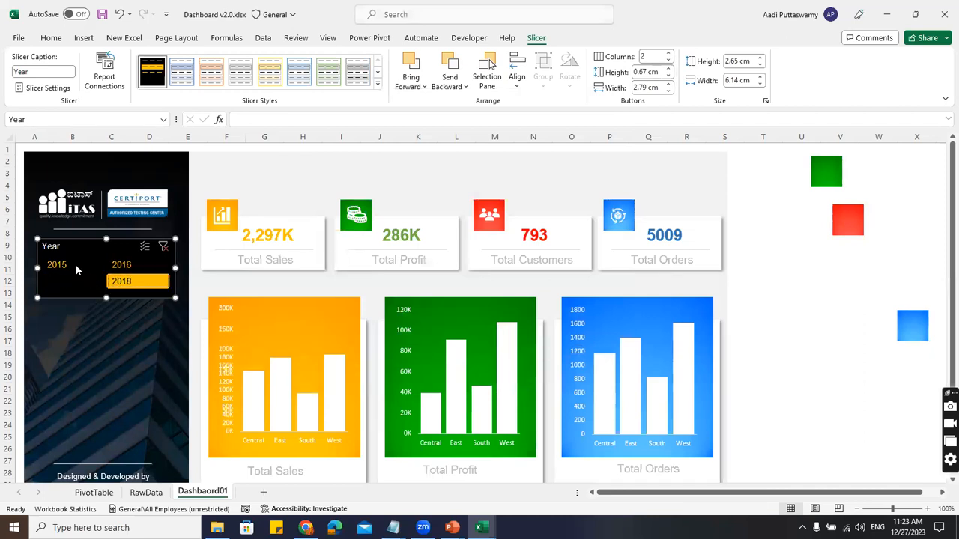
pyautogui.click(70, 279)
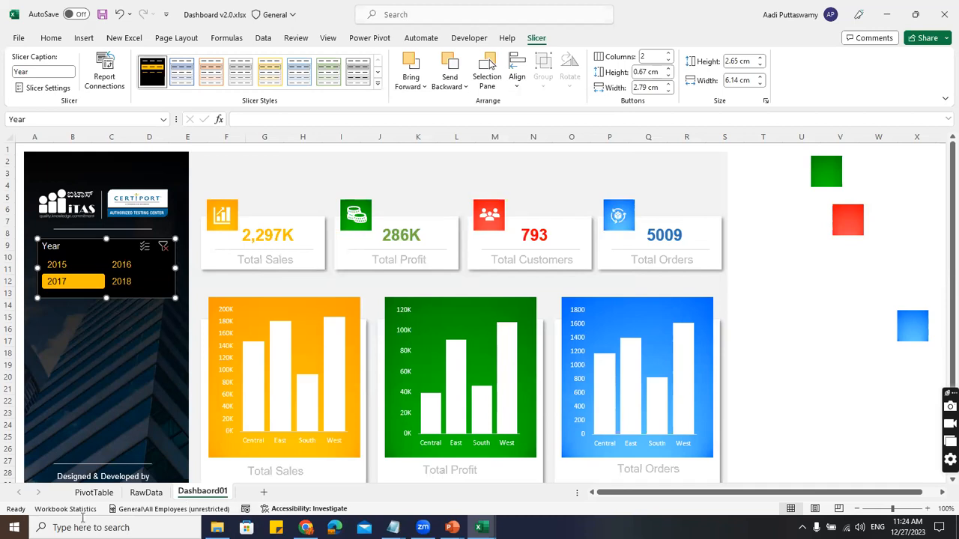
# - Insert a Month slicer from the regional Sum of Profit pivot table on the PivotTable sheet and place it between the pivot tables
pyautogui.click(96, 492)
pyautogui.click(315, 281)
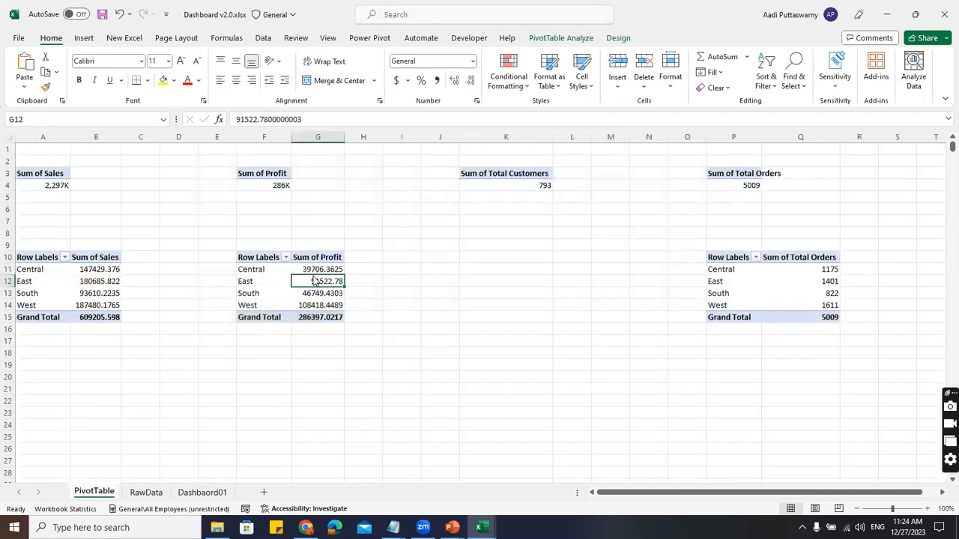
pyautogui.click(575, 39)
pyautogui.click(314, 87)
pyautogui.scroll(-3, 456, 328)
pyautogui.click(394, 361)
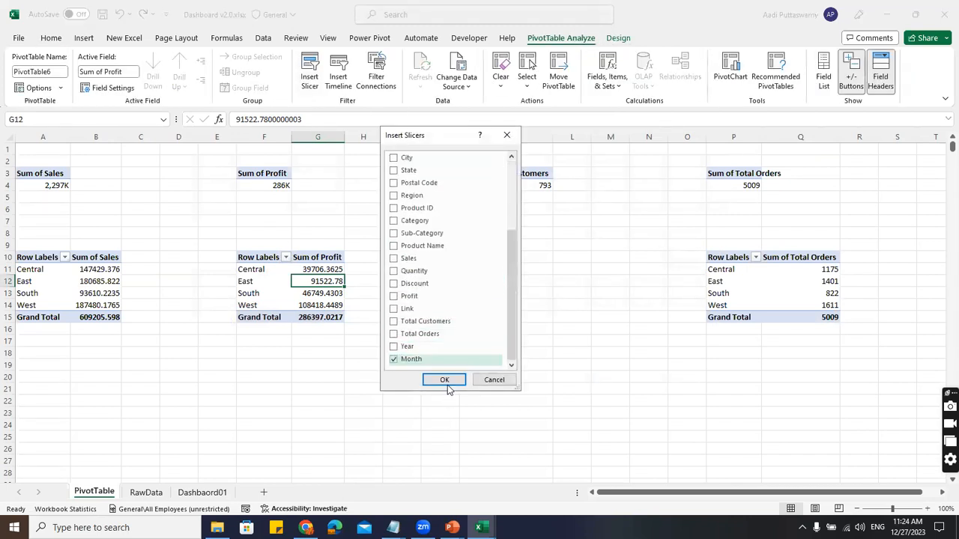
pyautogui.click(443, 380)
pyautogui.moveTo(431, 239); pyautogui.dragTo(398, 233)
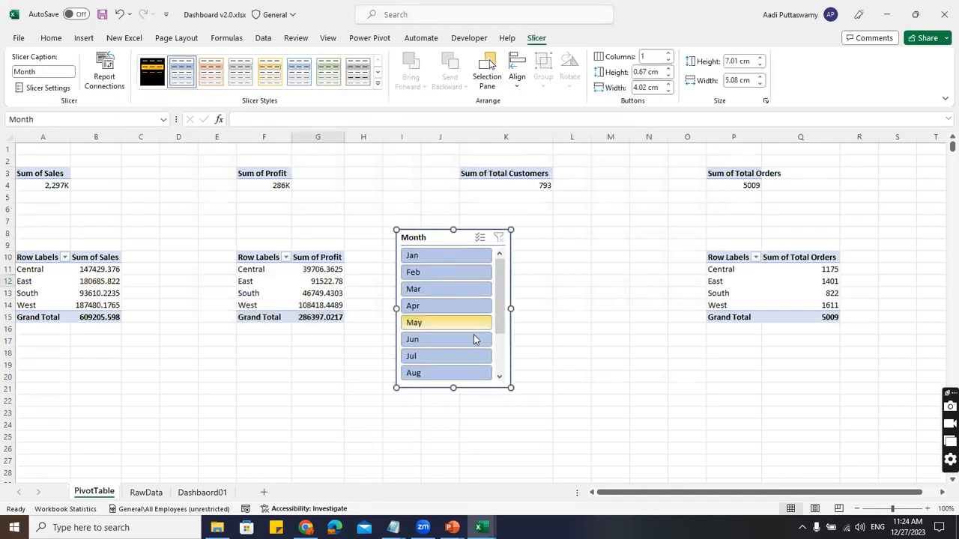
pyautogui.moveTo(502, 273); pyautogui.dragTo(504, 247)
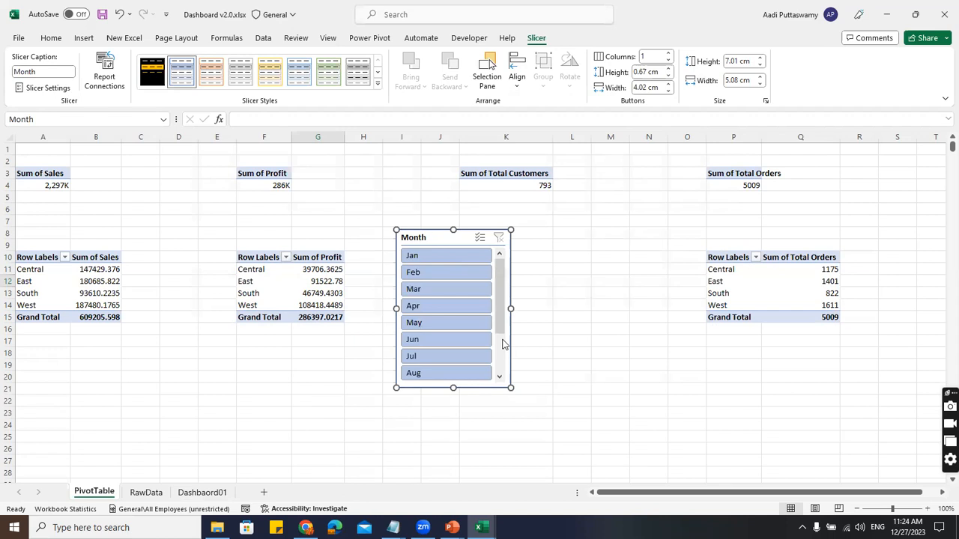
# - Move the Month slicer from the PivotTable sheet to the Dashbaord01 sheet, placing it in the blank area beside the dashboard around columns T to V
pyautogui.press('Delete')
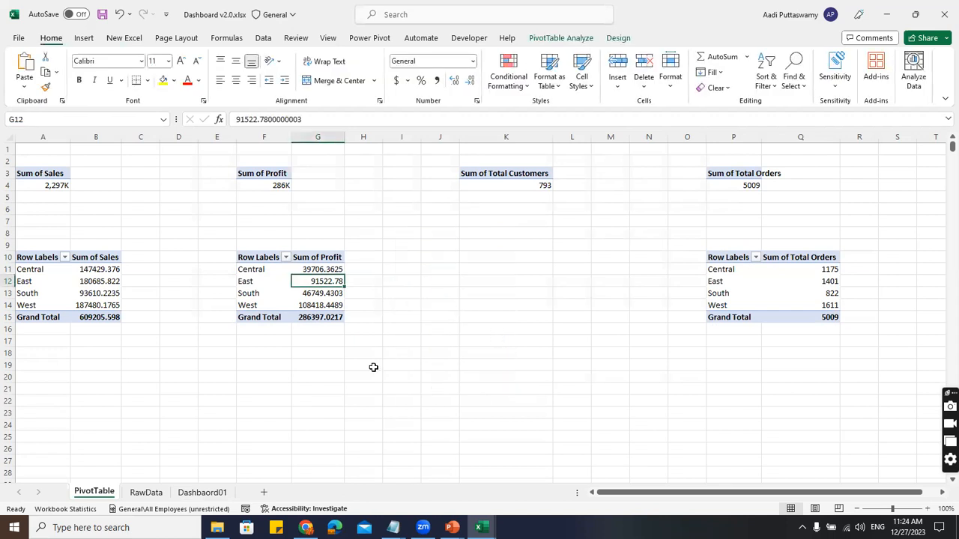
pyautogui.click(146, 492)
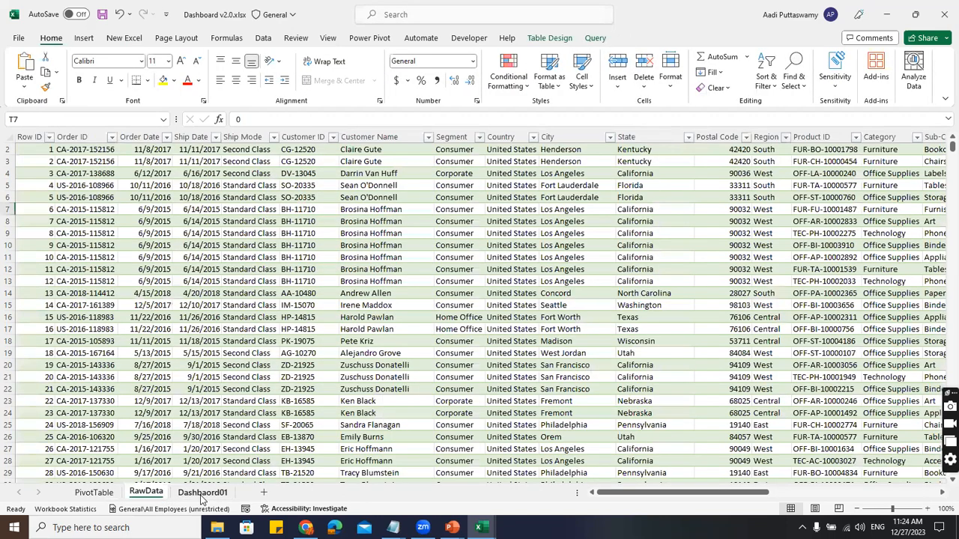
pyautogui.click(200, 492)
pyautogui.click(792, 307)
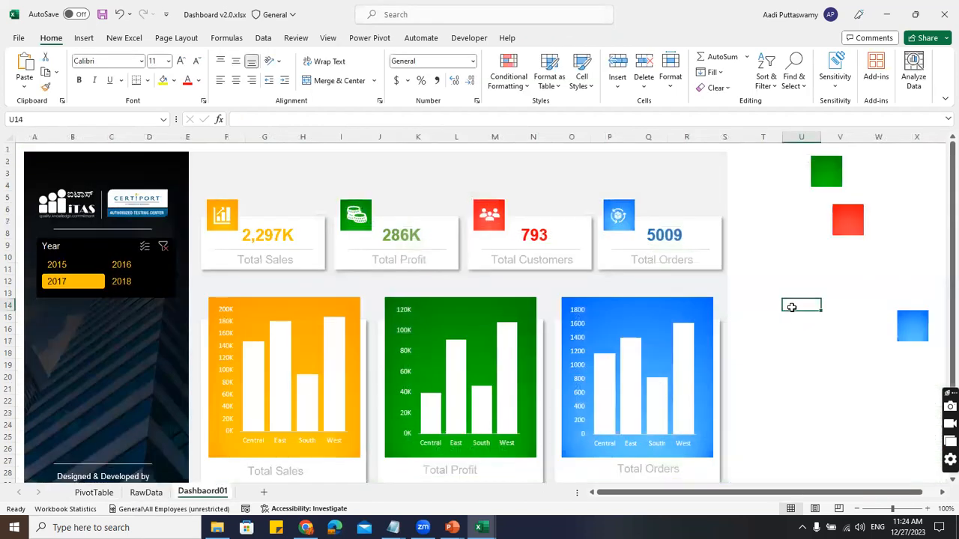
pyautogui.hotkey('ctrl', 'v')
pyautogui.moveTo(809, 306); pyautogui.dragTo(769, 259)
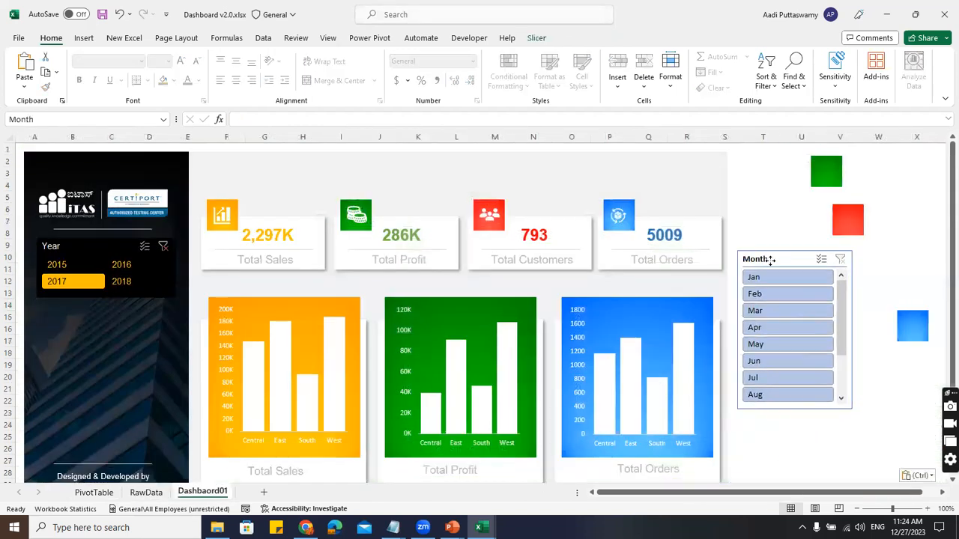
# - Lay out the Month slicer in 3 columns, resize it to about 4.08 cm high by 6.01 cm wide, and place it below the Year slicer
pyautogui.click(537, 38)
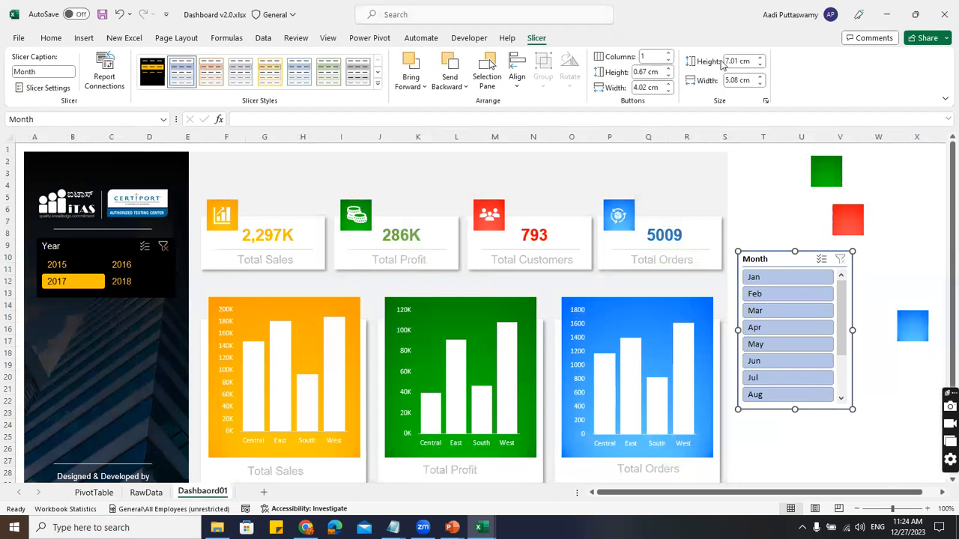
pyautogui.click(658, 56)
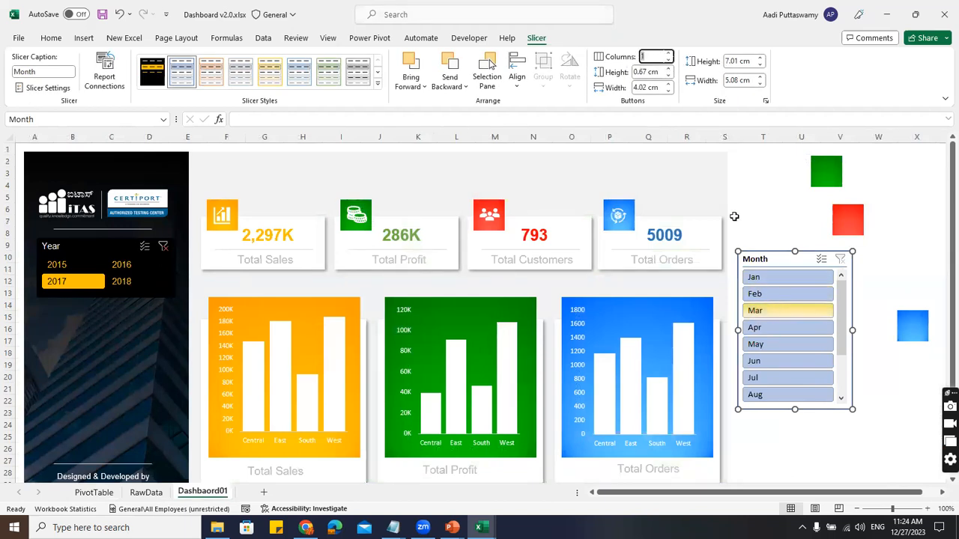
pyautogui.write('3')
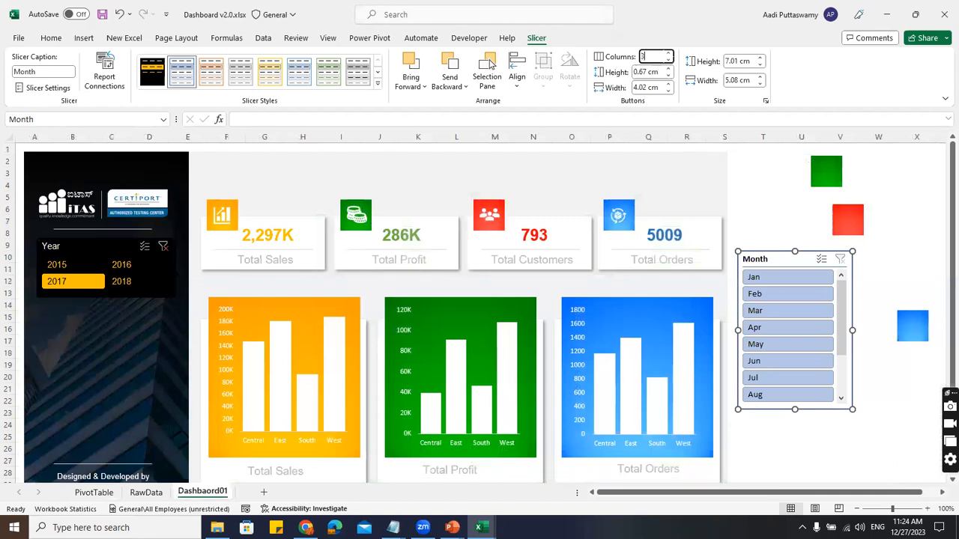
pyautogui.press('Return')
pyautogui.moveTo(851, 409); pyautogui.dragTo(854, 342)
pyautogui.moveTo(797, 260); pyautogui.dragTo(87, 314)
pyautogui.moveTo(157, 351); pyautogui.dragTo(175, 351)
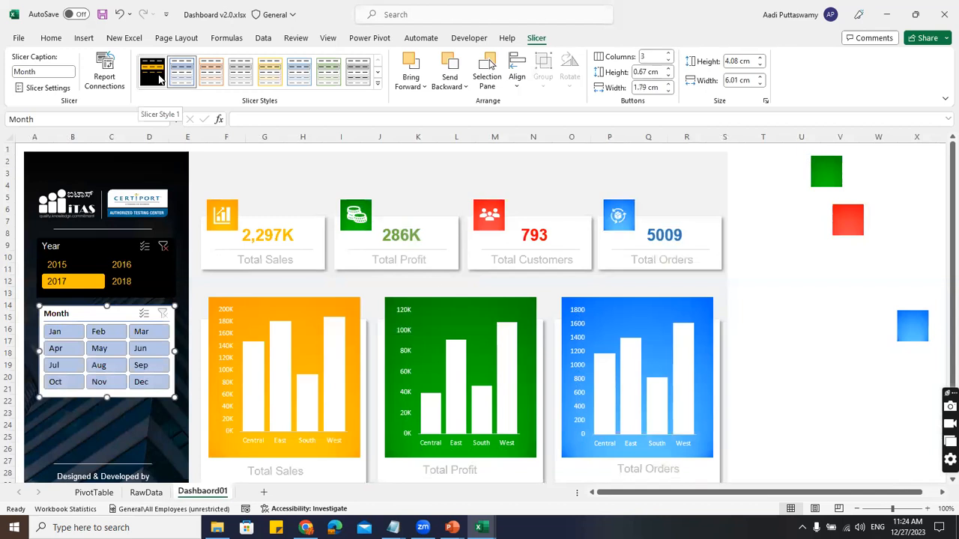
# - Apply Slicer Style 1 to the Month slicer and test it by switching between months, finishing on Jul
pyautogui.click(159, 79)
pyautogui.click(779, 315)
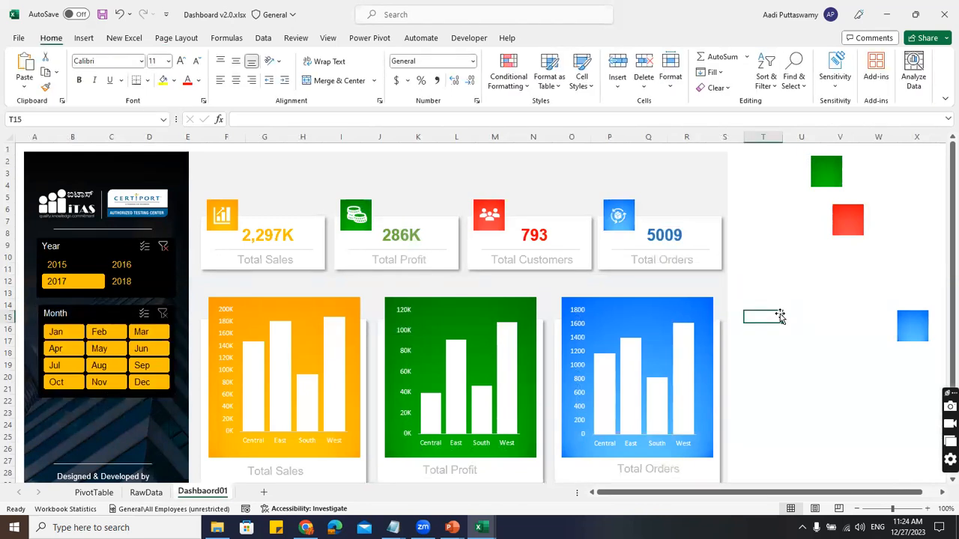
pyautogui.click(99, 332)
pyautogui.click(100, 348)
pyautogui.click(141, 366)
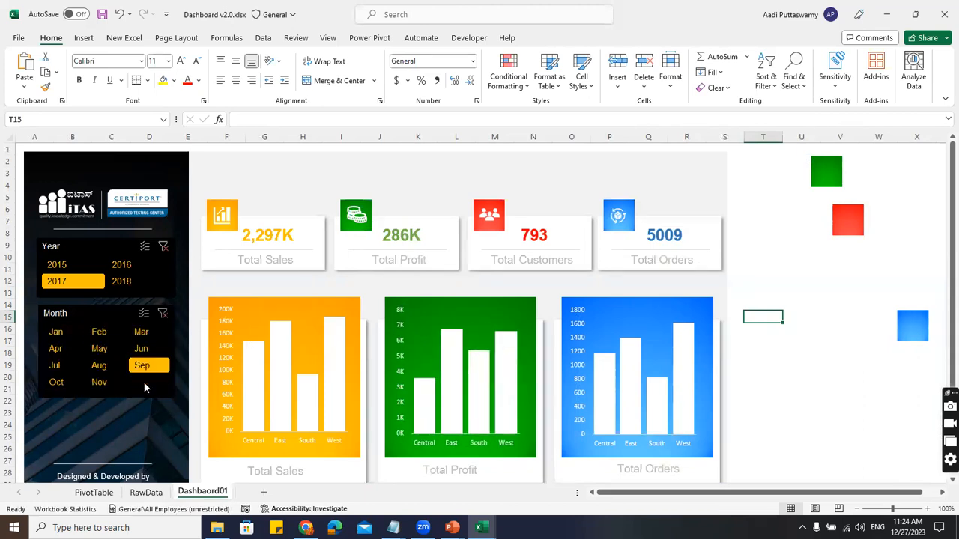
pyautogui.click(97, 382)
pyautogui.click(55, 366)
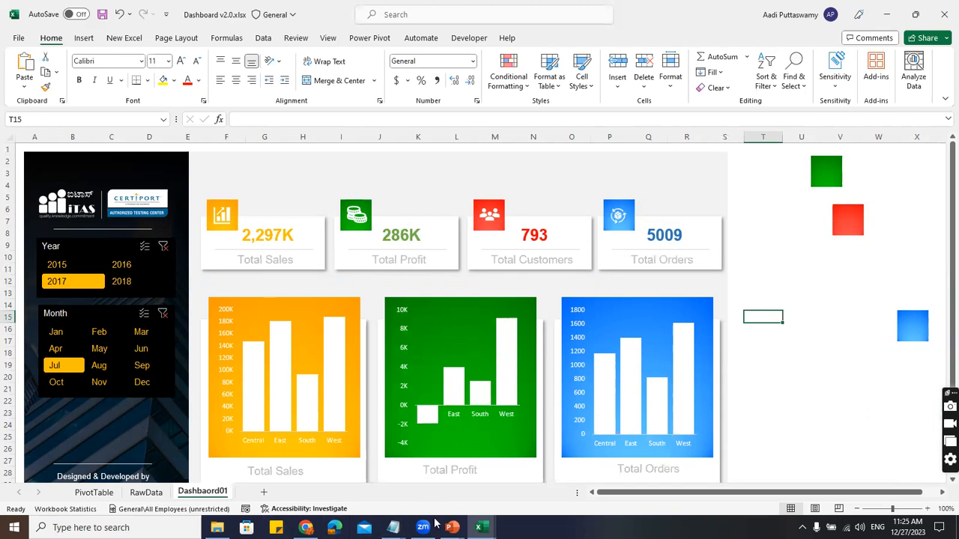
# - In Dashboard v1.0.xlsx, select and copy the Report01 and Report02 navigation items with their icons and highlight band
pyautogui.moveTo(480, 527)
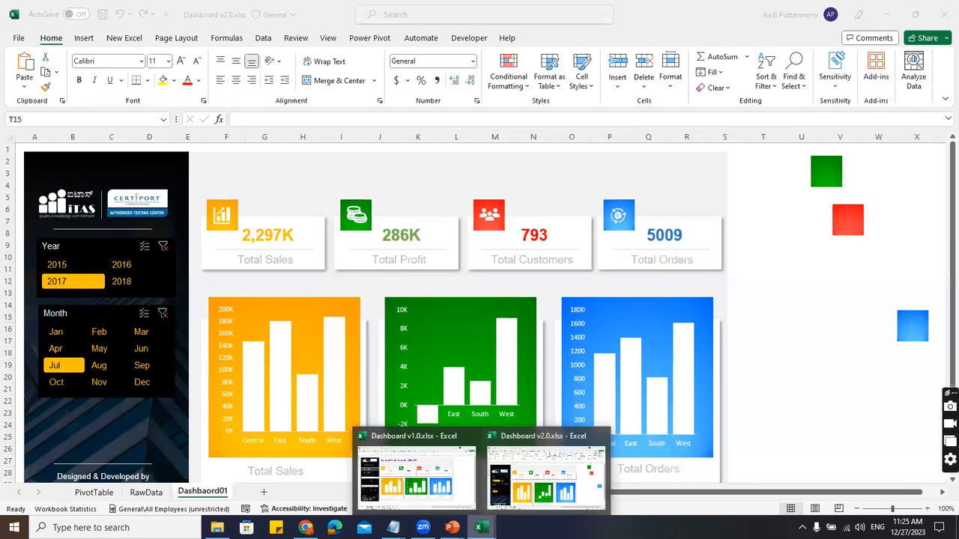
pyautogui.click(407, 477)
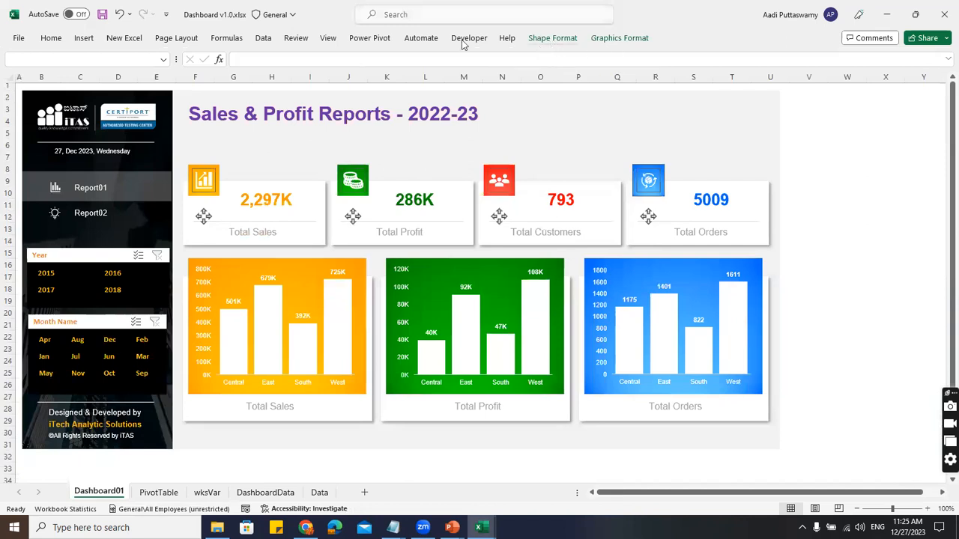
pyautogui.click(51, 37)
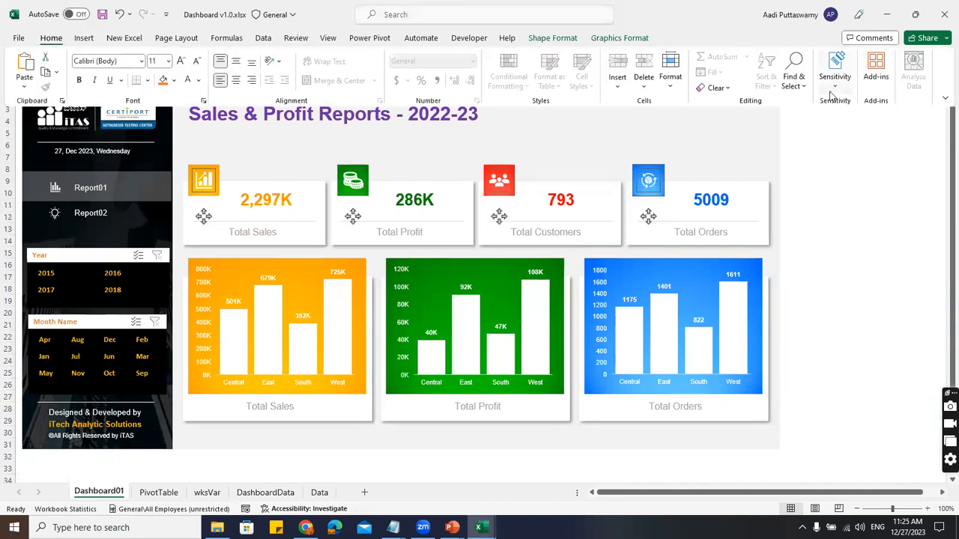
pyautogui.click(673, 83)
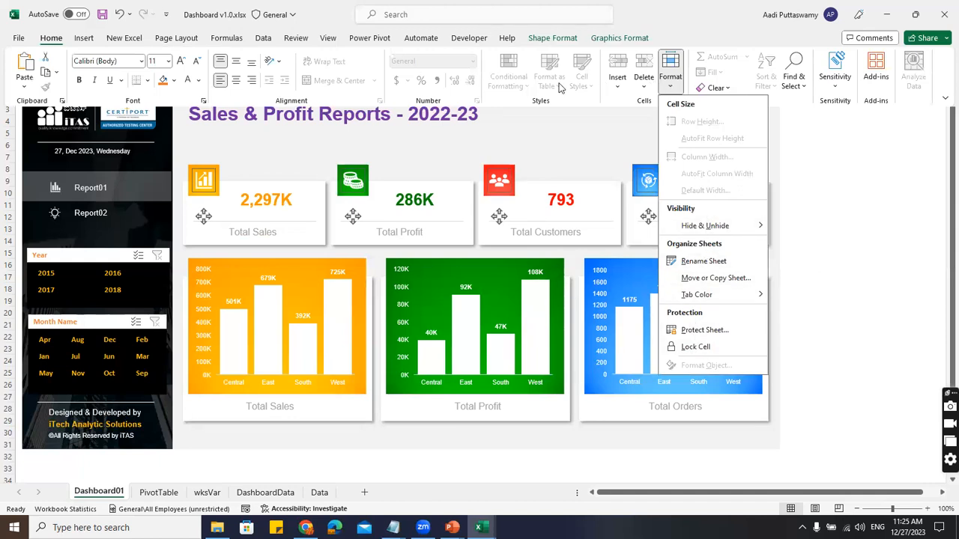
pyautogui.click(804, 84)
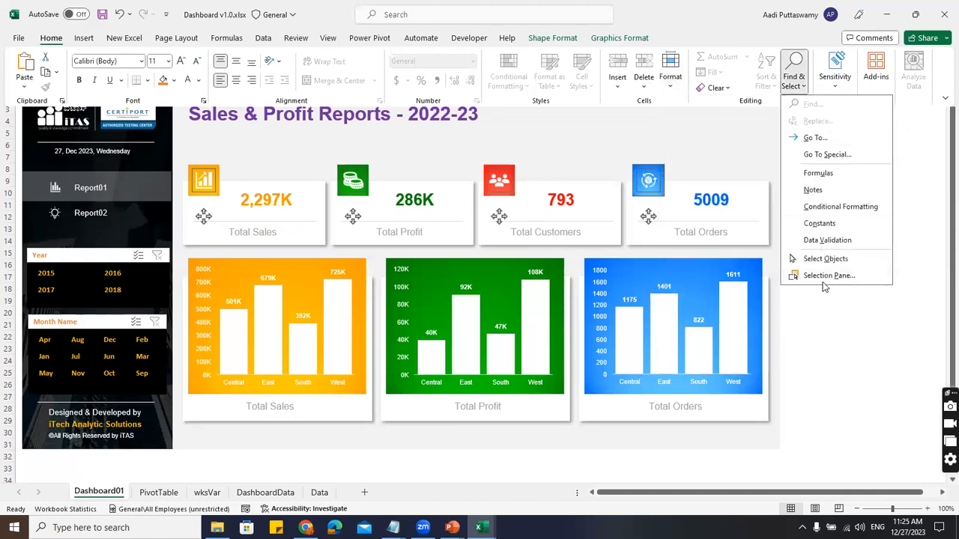
pyautogui.click(796, 258)
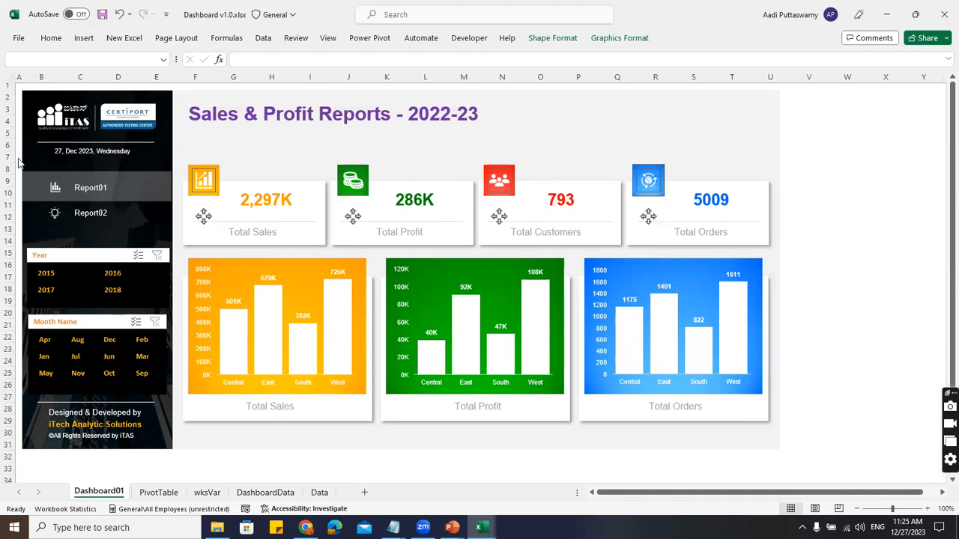
pyautogui.moveTo(18, 163); pyautogui.dragTo(116, 216)
pyautogui.hotkey('ctrl', 'z')
pyautogui.moveTo(16, 164); pyautogui.dragTo(182, 234)
# - Switch back to Dashboard v2.0.xlsx and move the Year and Month slicers together down to just above the sidebar's footer line
pyautogui.hotkey('alt', 'Tab')
pyautogui.click(83, 235)
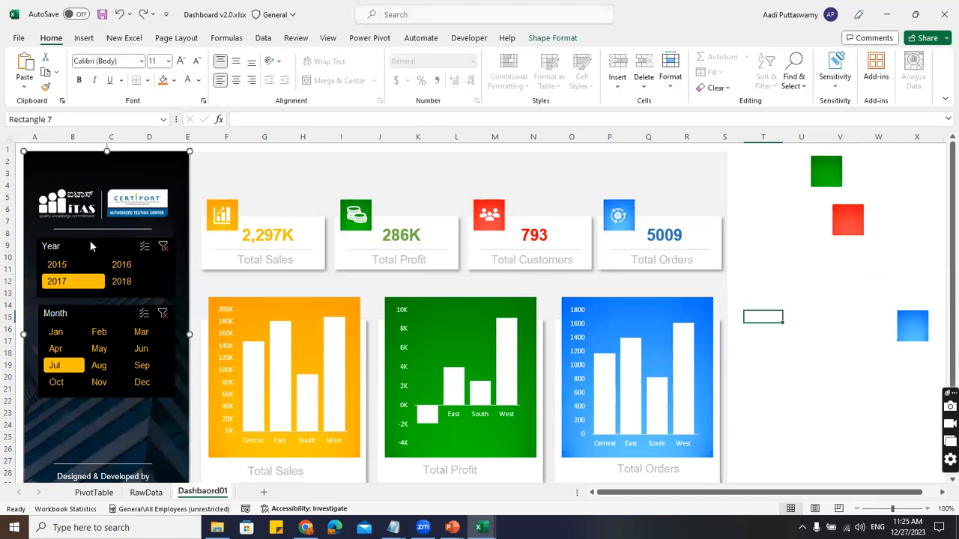
pyautogui.click(90, 241)
pyautogui.keyDown('ctrl'); pyautogui.click(89, 306); pyautogui.keyUp('ctrl')
pyautogui.moveTo(92, 307); pyautogui.dragTo(93, 367)
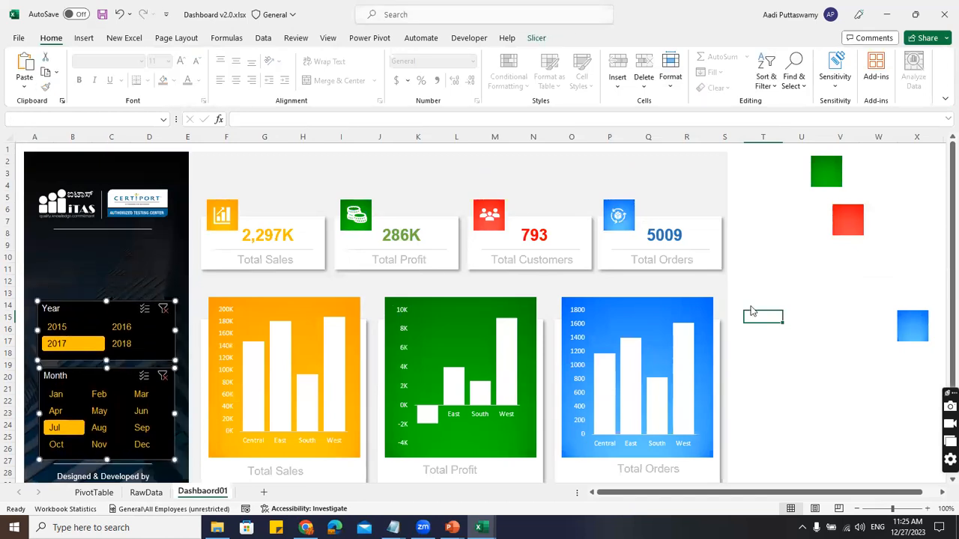
pyautogui.press('Escape')
# - Paste the Report01 and Report02 navigation items above the Year slicer and stretch the Report01 highlight band across the sidebar's full width
pyautogui.hotkey('ctrl', 'v')
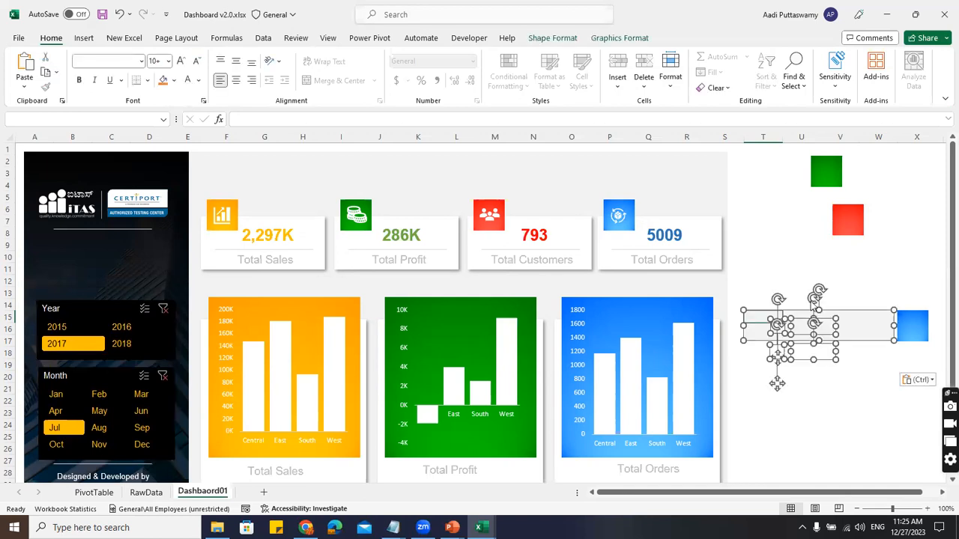
pyautogui.moveTo(809, 319); pyautogui.dragTo(93, 235)
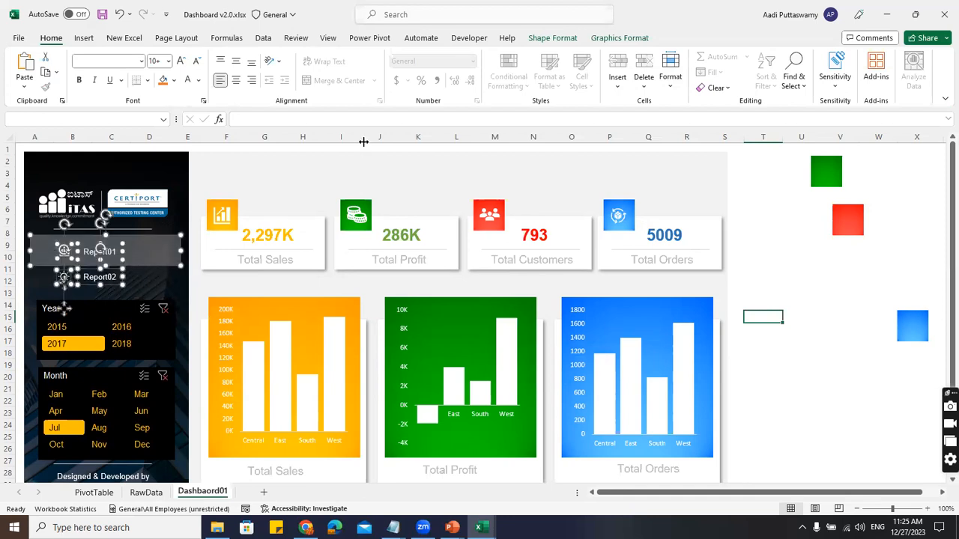
pyautogui.click(793, 273)
pyautogui.click(31, 255)
pyautogui.moveTo(30, 252); pyautogui.dragTo(24, 254)
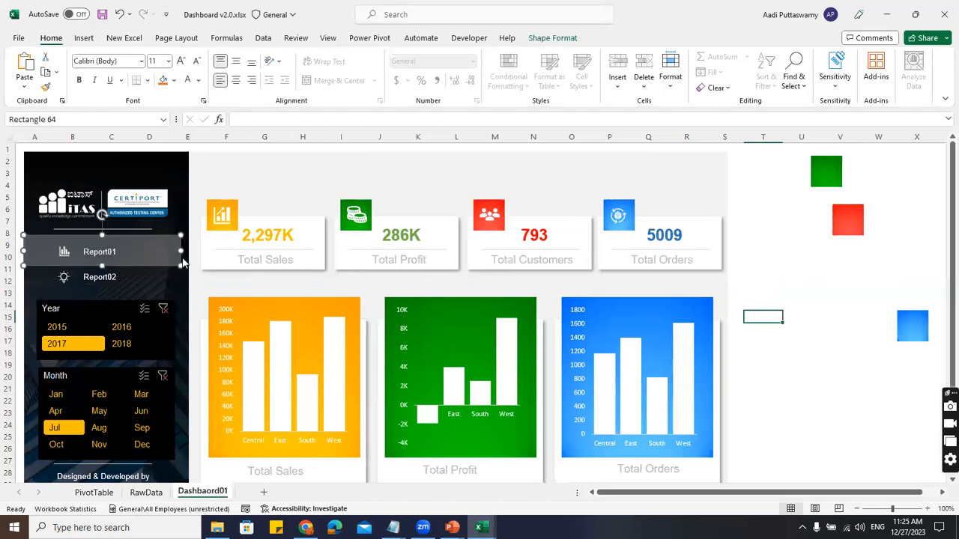
pyautogui.moveTo(181, 255); pyautogui.dragTo(188, 251)
pyautogui.press('Escape')
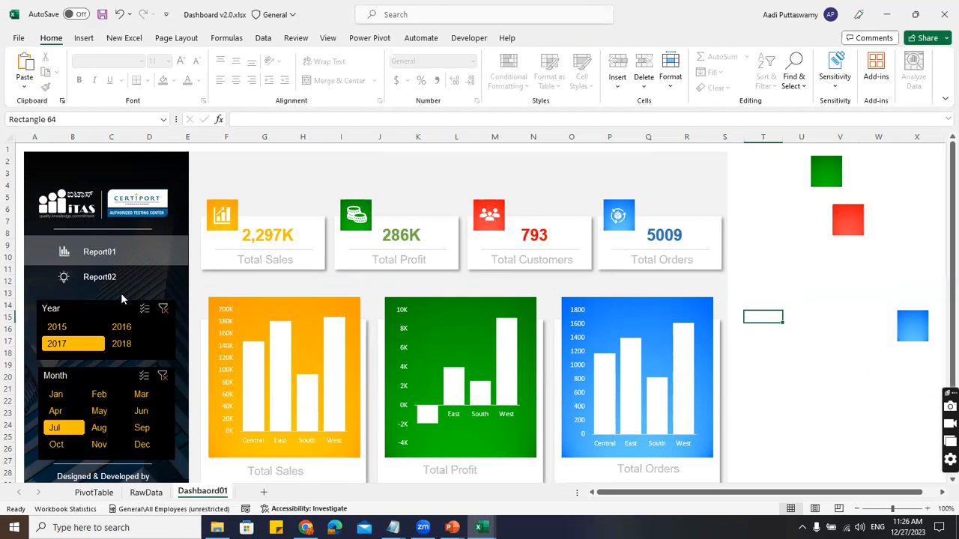
# - Filter the Year slicer to 2016 and add report connections from it to PivotTable1 through PivotTable4, PivotTable6 and PivotTable7
pyautogui.click(56, 331)
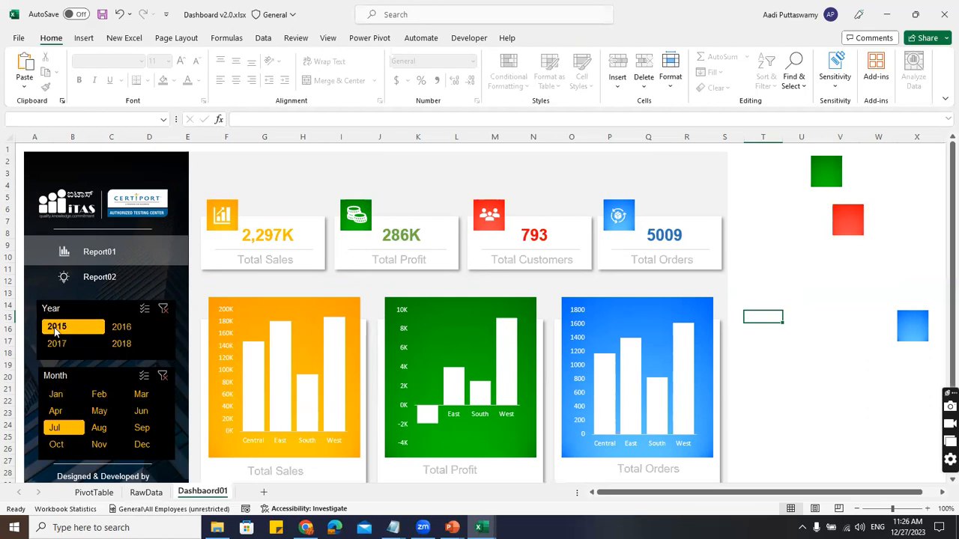
pyautogui.click(122, 327)
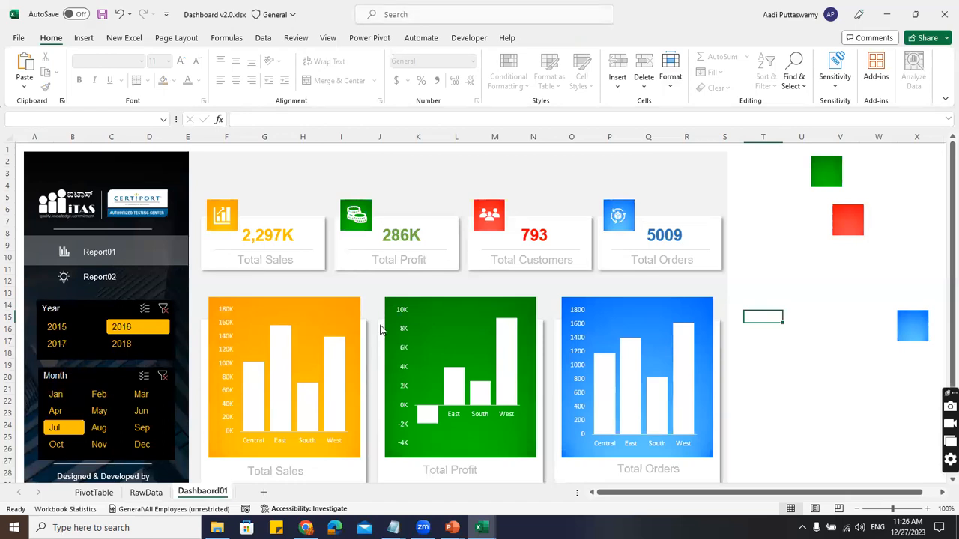
pyautogui.click(108, 304)
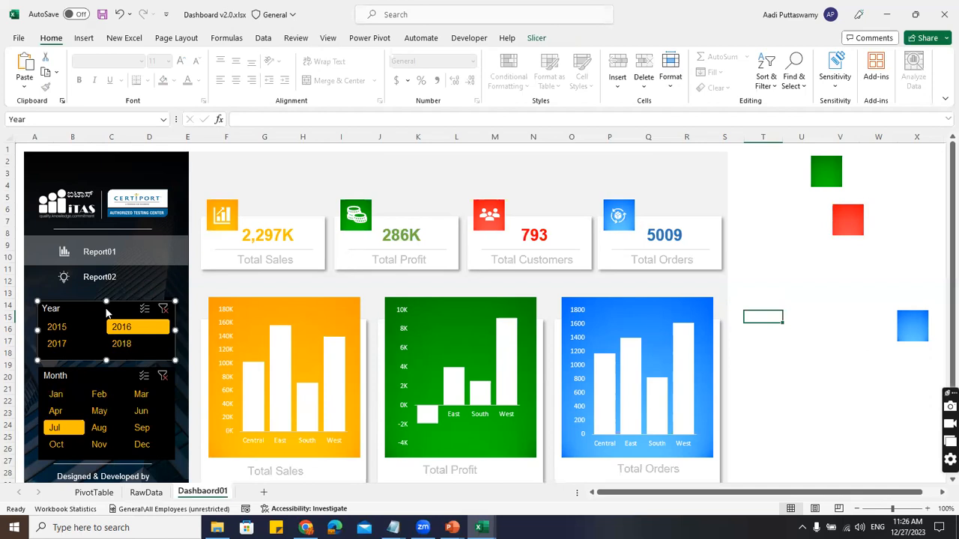
pyautogui.rightClick(106, 308)
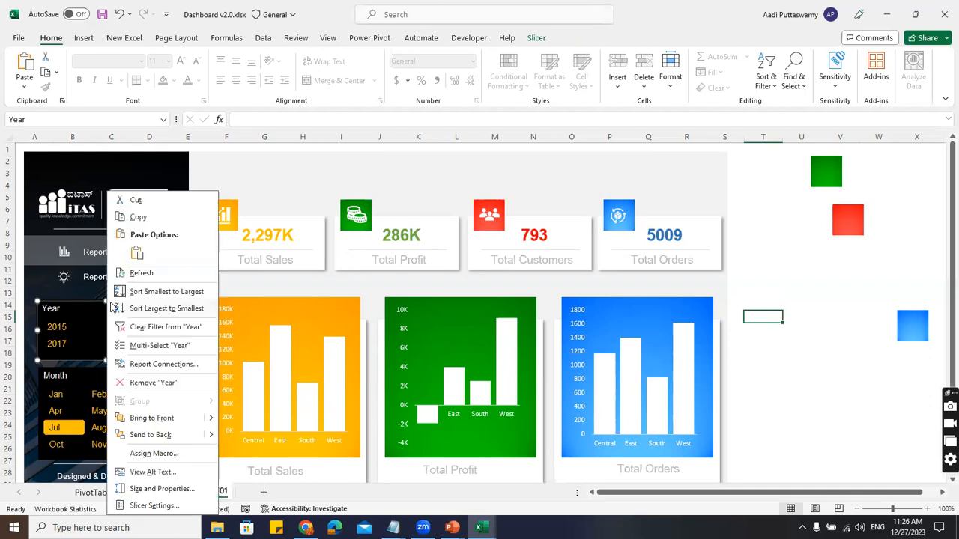
pyautogui.click(166, 364)
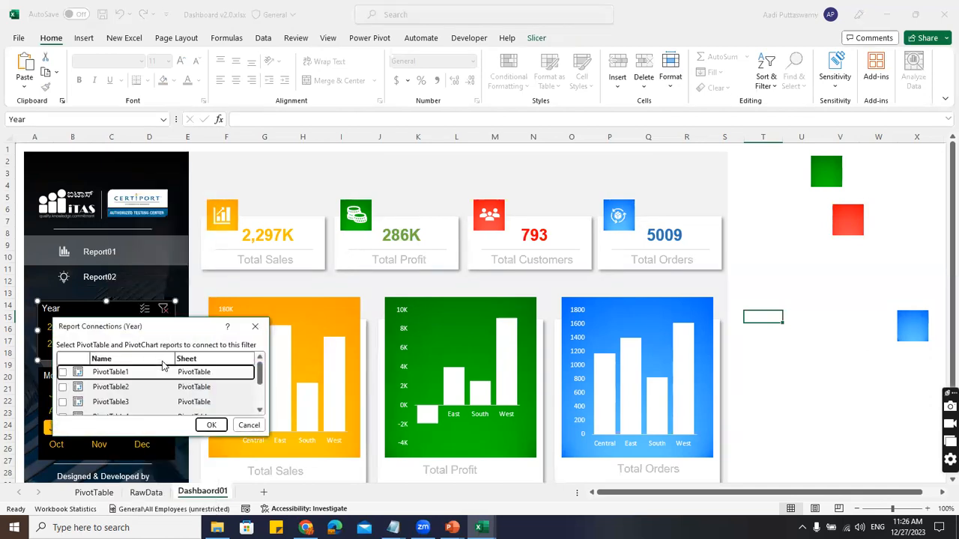
pyautogui.moveTo(157, 333); pyautogui.dragTo(451, 106)
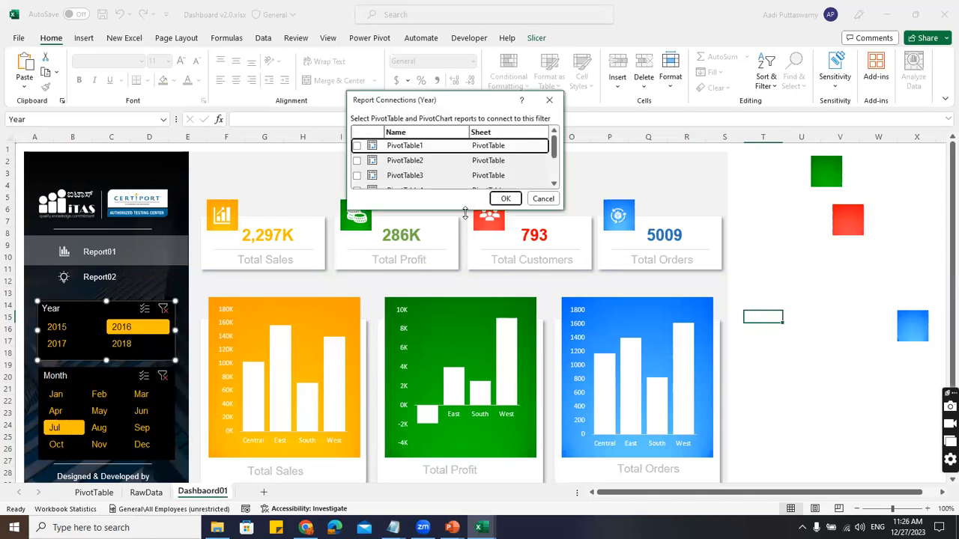
pyautogui.moveTo(464, 213); pyautogui.dragTo(473, 268)
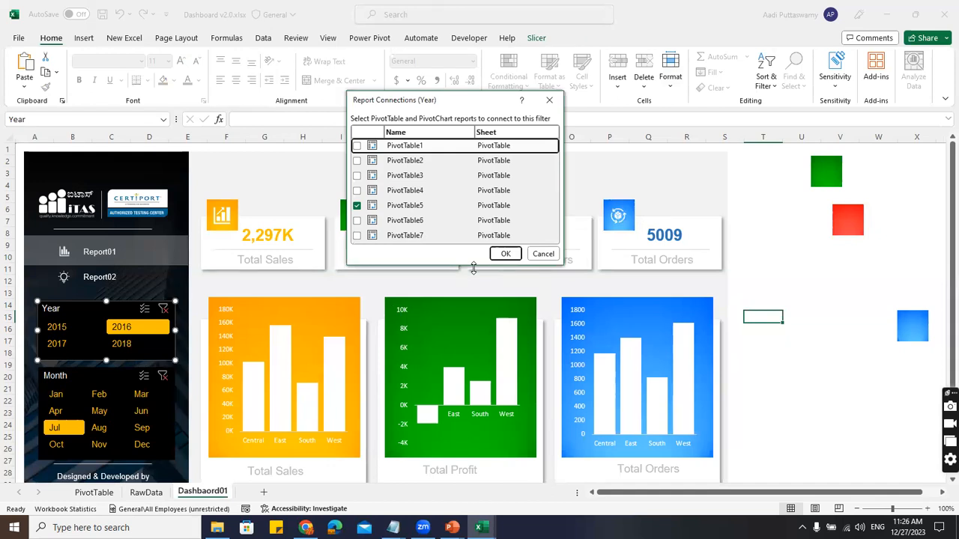
pyautogui.click(357, 146)
pyautogui.click(356, 160)
pyautogui.click(356, 176)
pyautogui.click(357, 191)
pyautogui.click(356, 220)
pyautogui.click(356, 236)
pyautogui.click(514, 257)
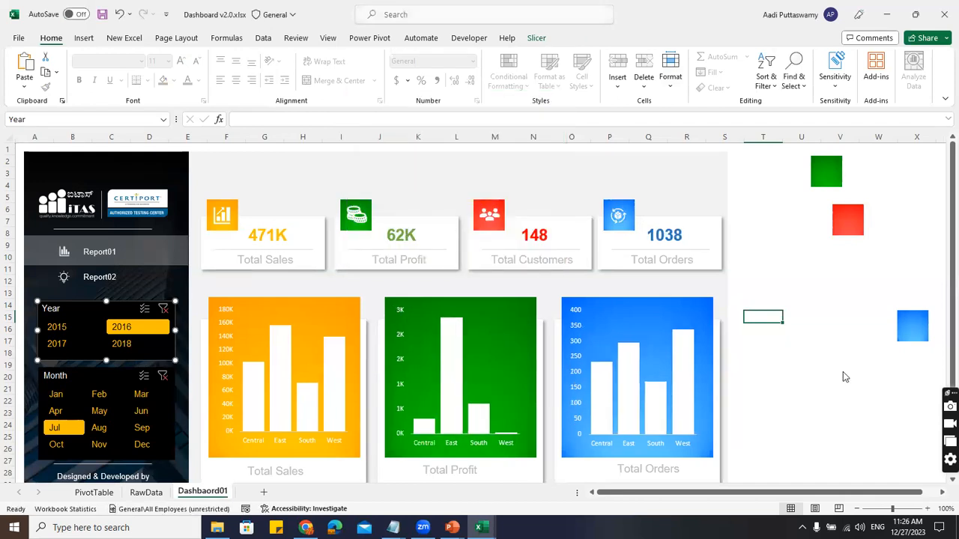
# - Test the connected Year slicer by switching through 2015, 2017 and 2018, finishing on 2016
pyautogui.click(65, 330)
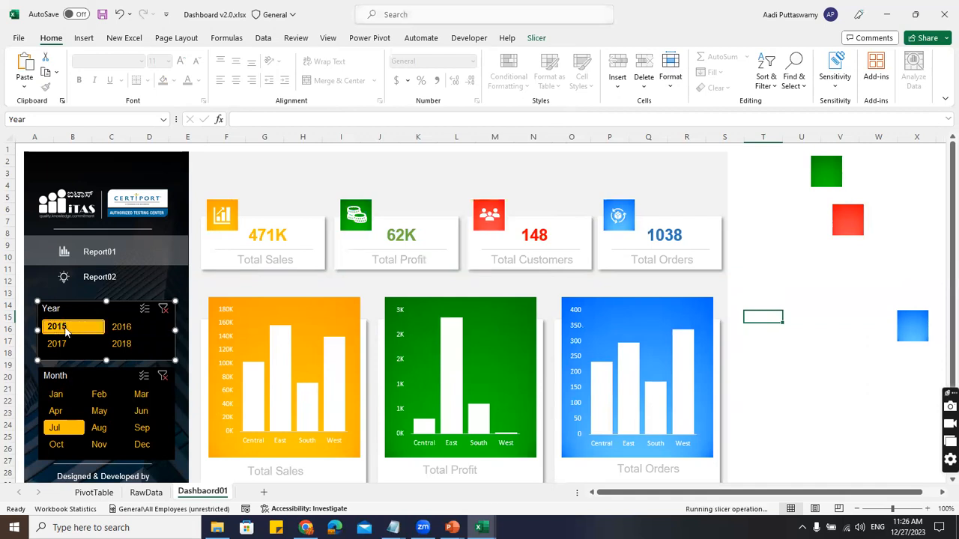
pyautogui.click(61, 345)
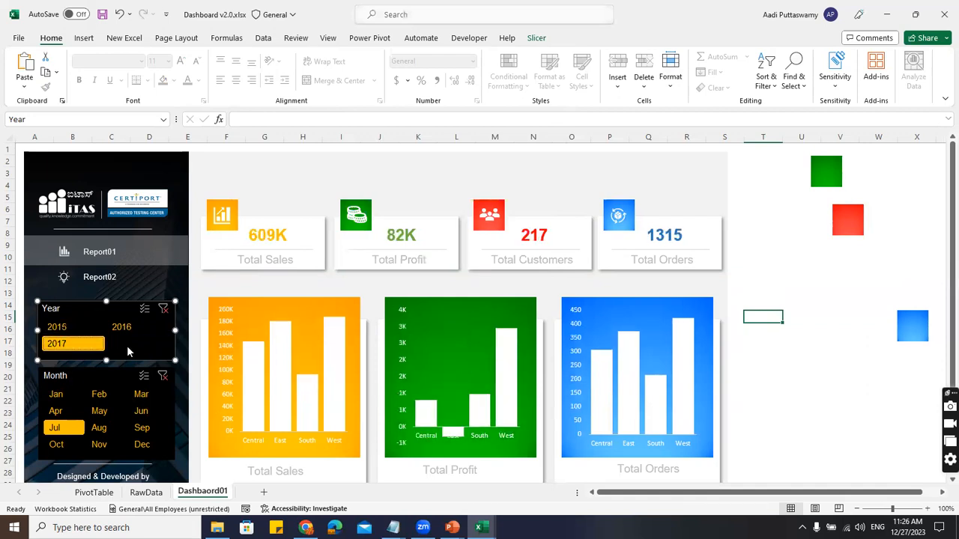
pyautogui.click(126, 345)
pyautogui.click(122, 330)
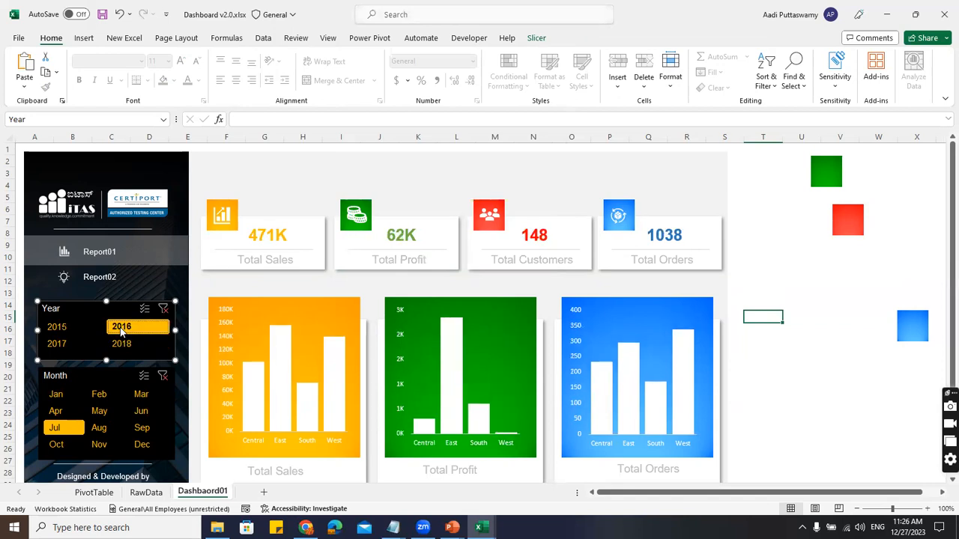
# - Add report connections from the Month slicer to PivotTable1 through PivotTable5 and PivotTable7, and test both slicers with 2015 and Jan
pyautogui.rightClick(83, 376)
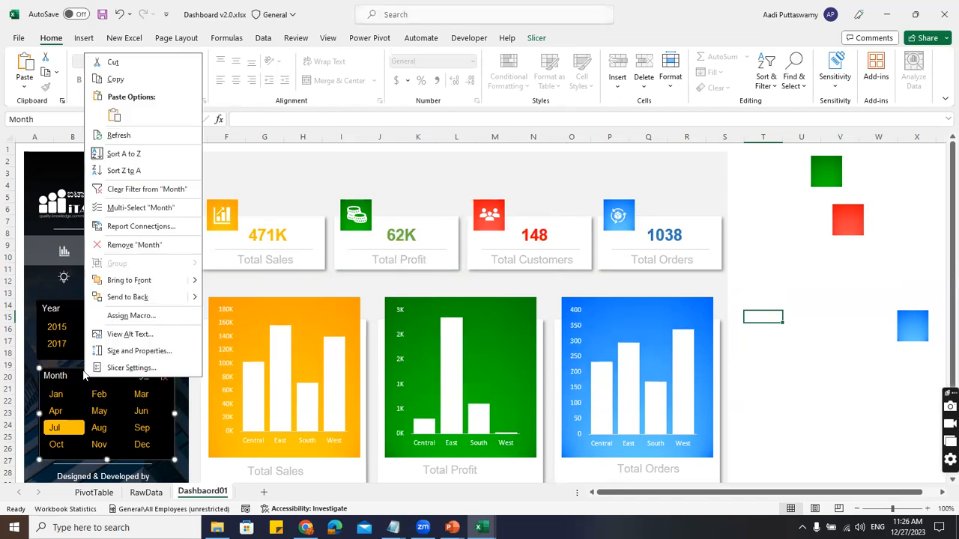
pyautogui.click(134, 227)
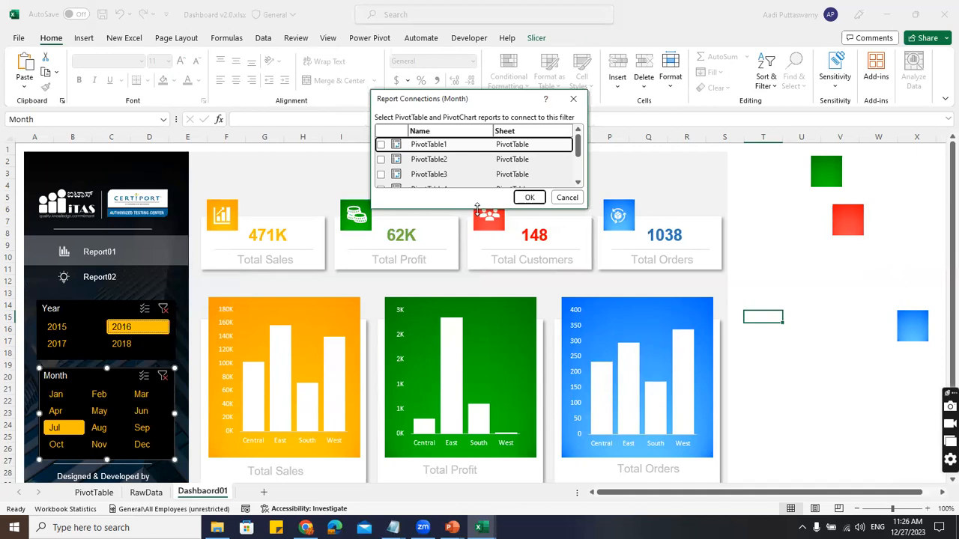
pyautogui.moveTo(478, 208); pyautogui.dragTo(477, 430)
pyautogui.click(380, 145)
pyautogui.click(380, 160)
pyautogui.click(381, 174)
pyautogui.click(381, 190)
pyautogui.click(380, 204)
pyautogui.click(380, 234)
pyautogui.click(529, 420)
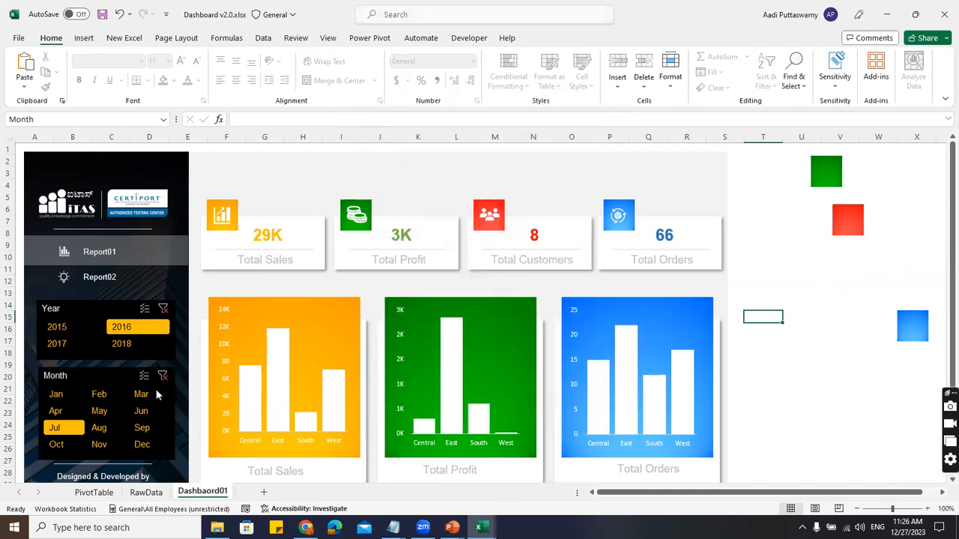
pyautogui.click(57, 326)
pyautogui.click(58, 393)
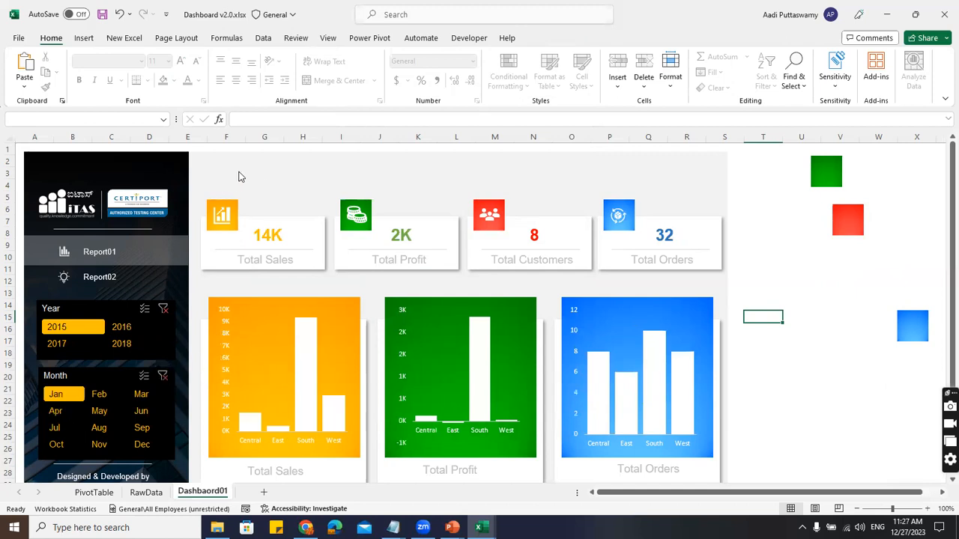
# - Add a new worksheet after Dashbaord01 and name it wksVar
pyautogui.click(263, 492)
pyautogui.doubleClick(253, 492)
pyautogui.write('wksVar')
pyautogui.press('Return')
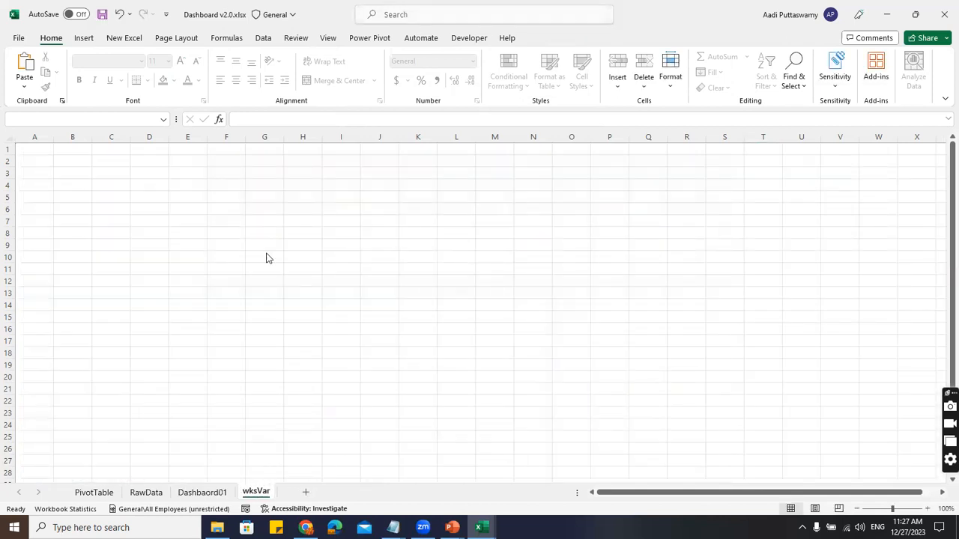
# - Enter the labels Title in cell C3 and Date in cell C4 of the wksVar sheet
pyautogui.click(98, 177)
pyautogui.write('Tita')
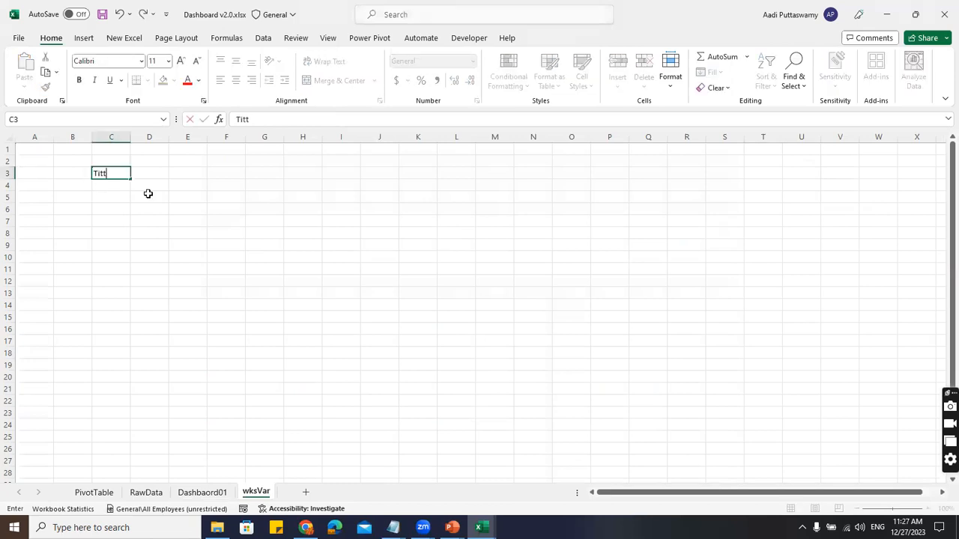
pyautogui.write('e')
pyautogui.press('Return')
pyautogui.write('Date')
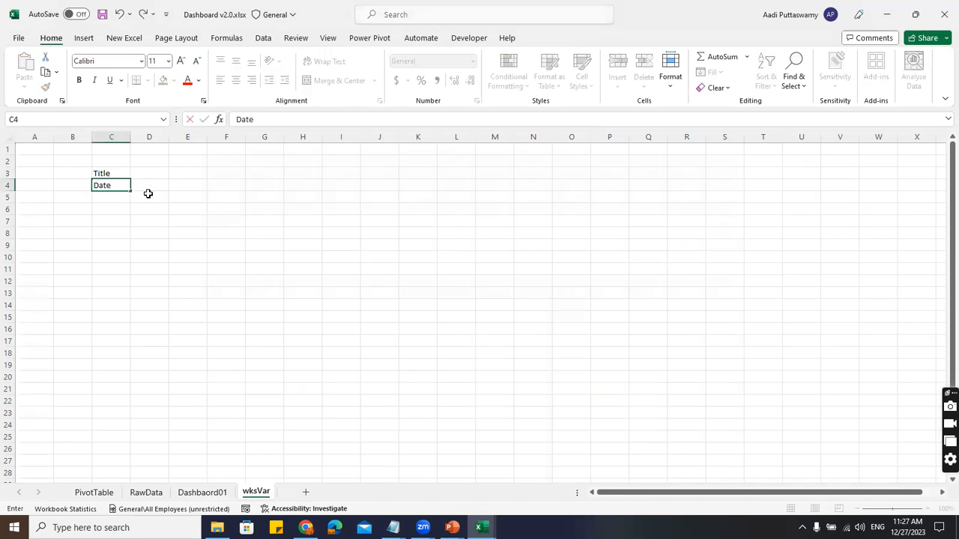
pyautogui.press('Return')
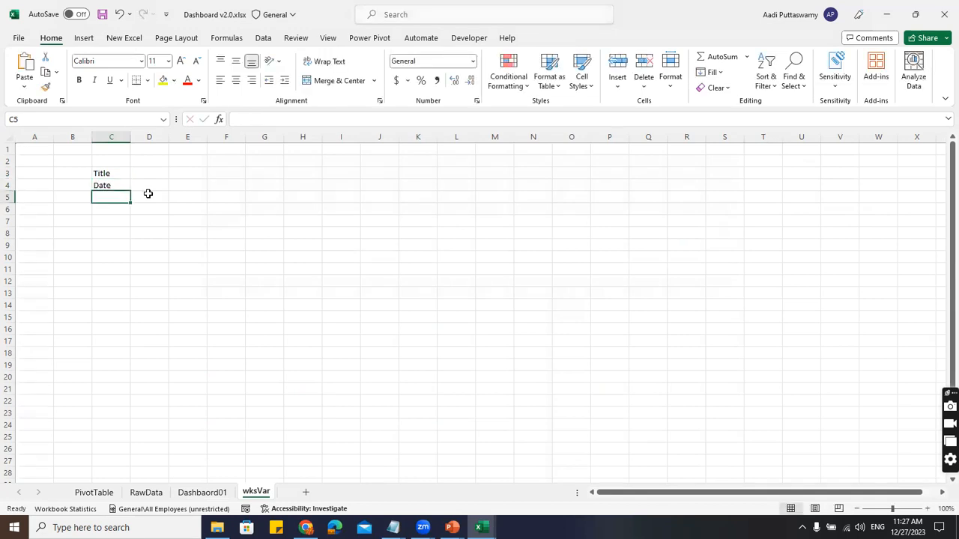
# - Enter Sales & Profit Dashboard in D3 and the formula =TODAY() in D4
pyautogui.click(147, 177)
pyautogui.write('Sa')
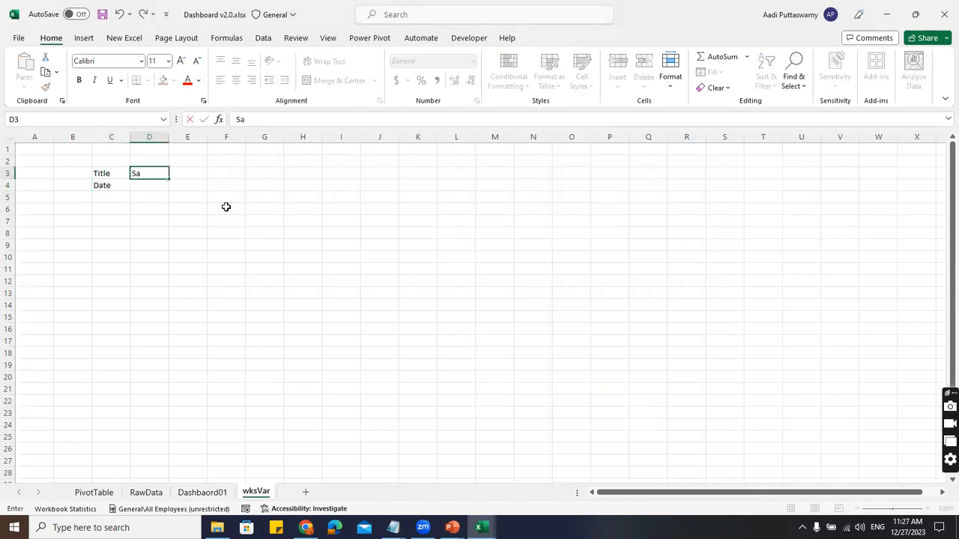
pyautogui.write('les & Profit Dashboard')
pyautogui.press('Return')
pyautogui.write('=today()')
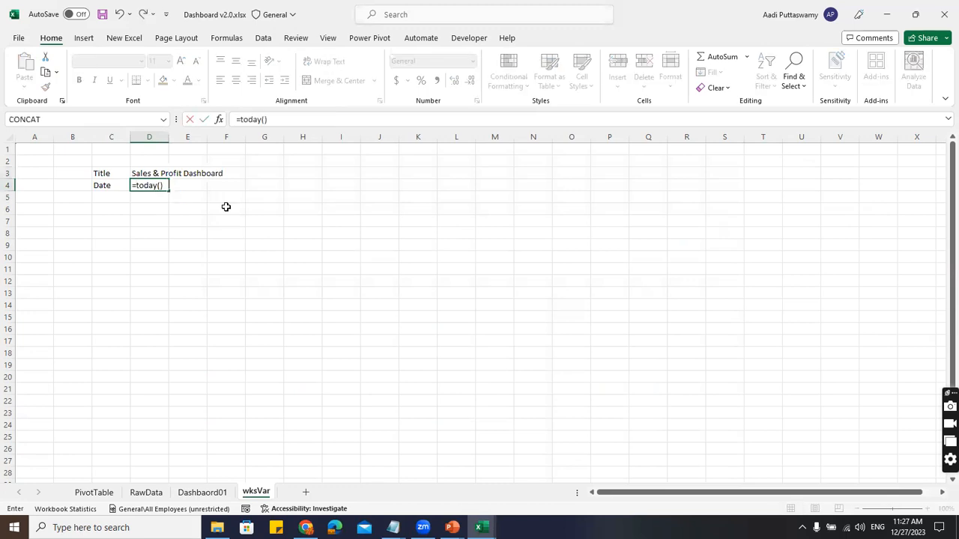
pyautogui.press('Return')
# - Apply the custom number format dd, mmm, yyyy, dddd to the date in D4
pyautogui.press('Up')
pyautogui.hotkey('ctrl', '1')
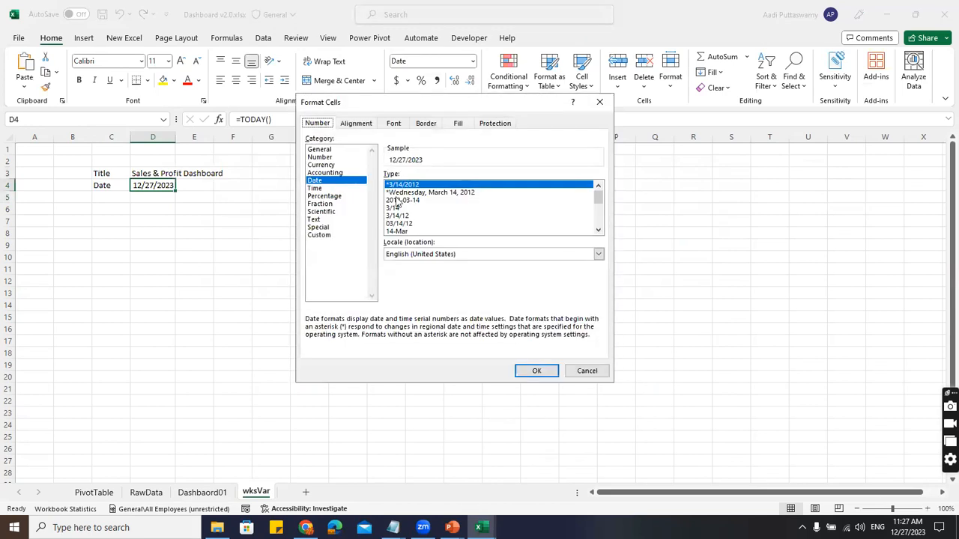
pyautogui.click(334, 237)
pyautogui.moveTo(433, 186); pyautogui.dragTo(295, 175)
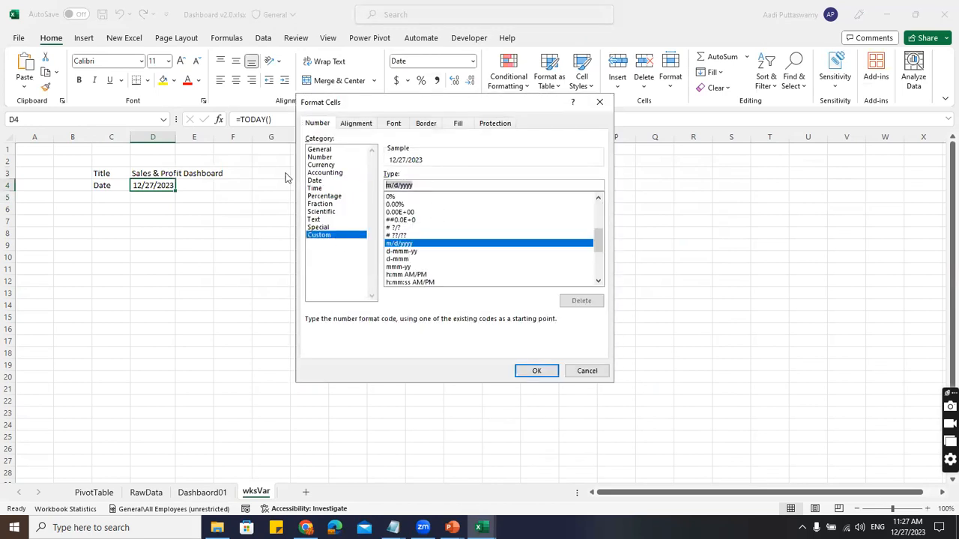
pyautogui.write('dd, mm')
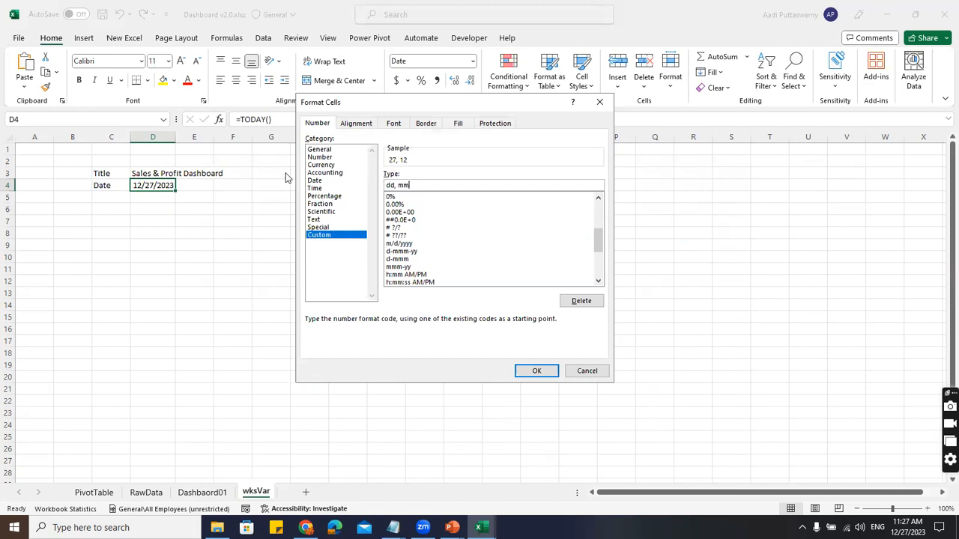
pyautogui.write('m, yyyy, dddd')
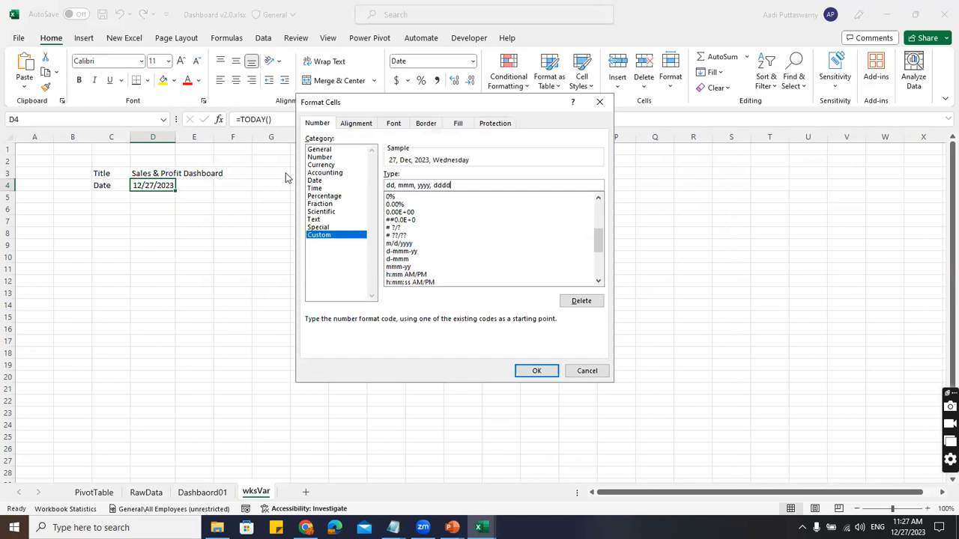
pyautogui.press('Return')
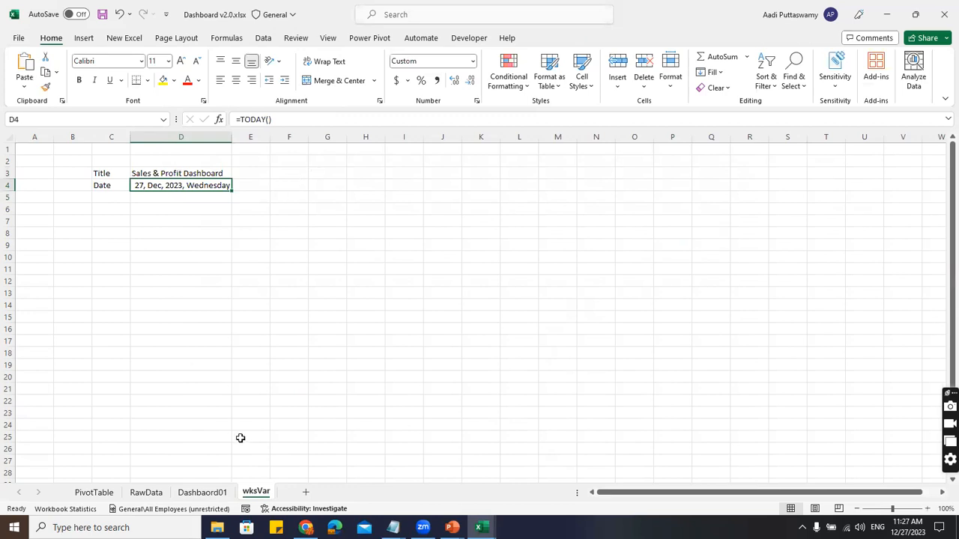
# - Insert a text box on Dashbaord01, link it to =wksVar!D3, and place it above the Total Sales card
pyautogui.click(204, 493)
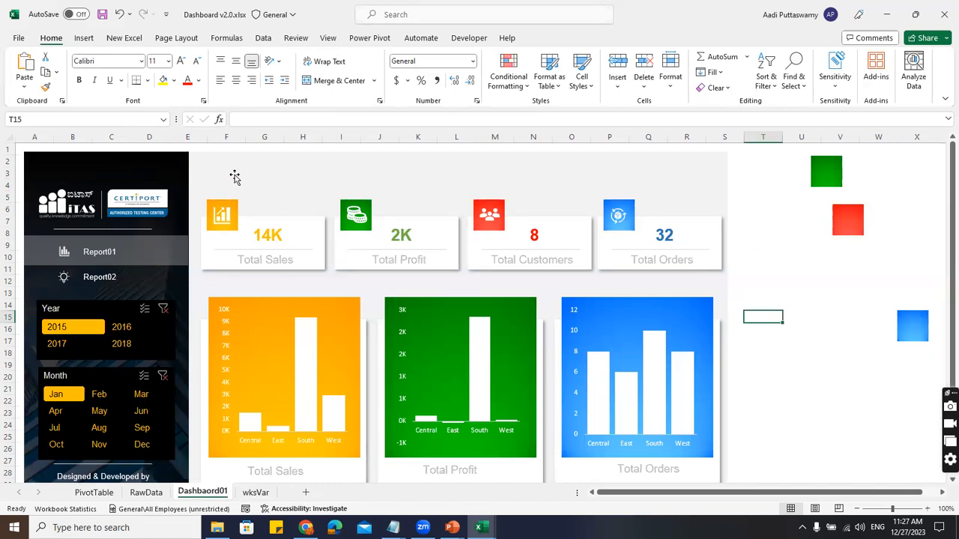
pyautogui.click(86, 39)
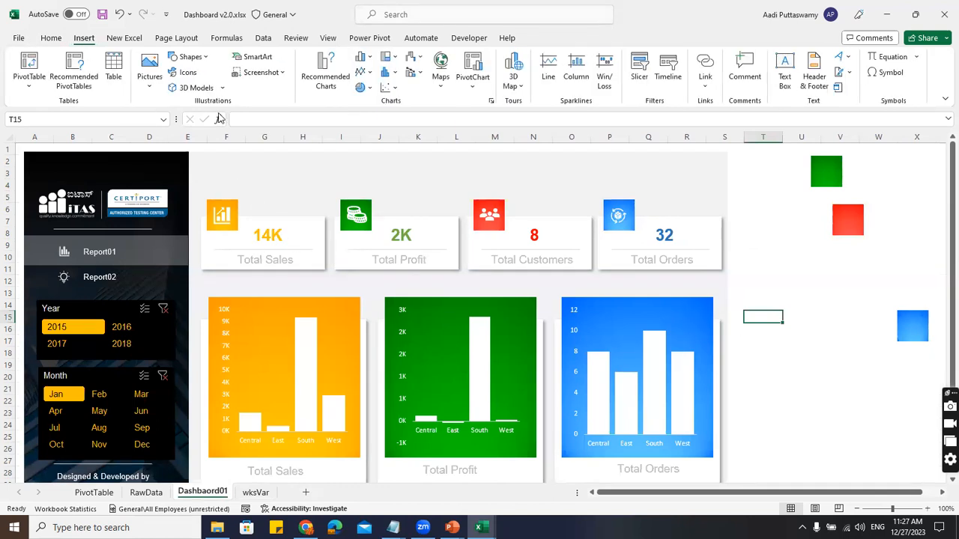
pyautogui.click(189, 56)
pyautogui.click(175, 87)
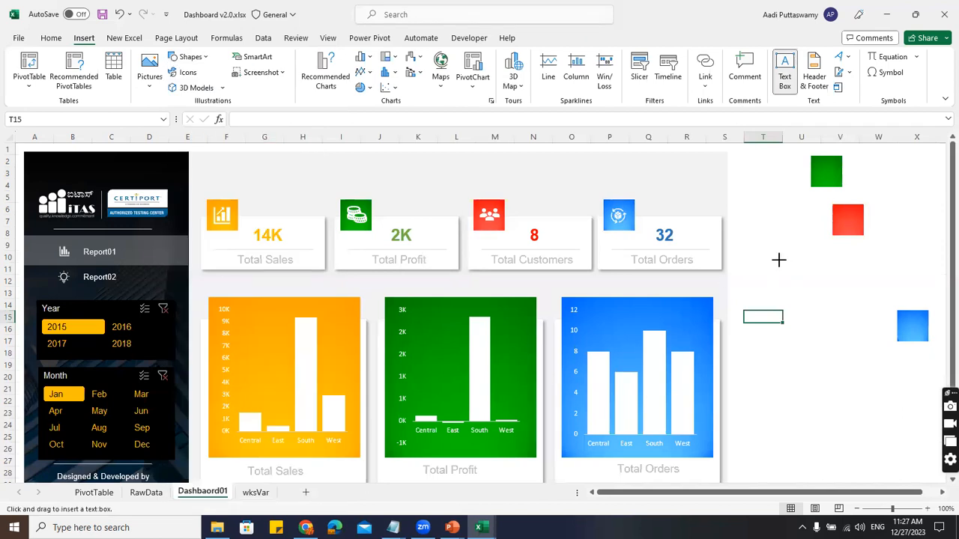
pyautogui.click(779, 259)
pyautogui.click(289, 119)
pyautogui.write('=')
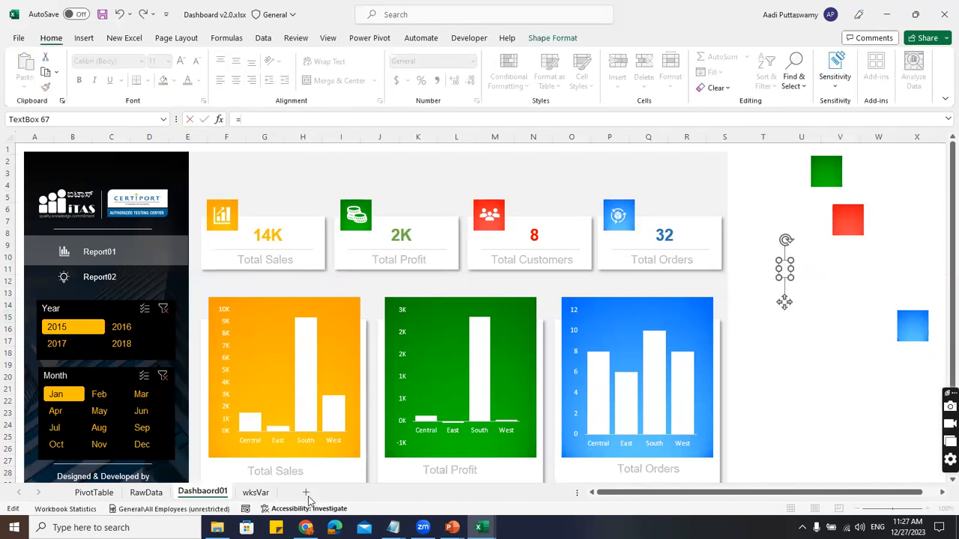
pyautogui.click(255, 492)
pyautogui.click(158, 177)
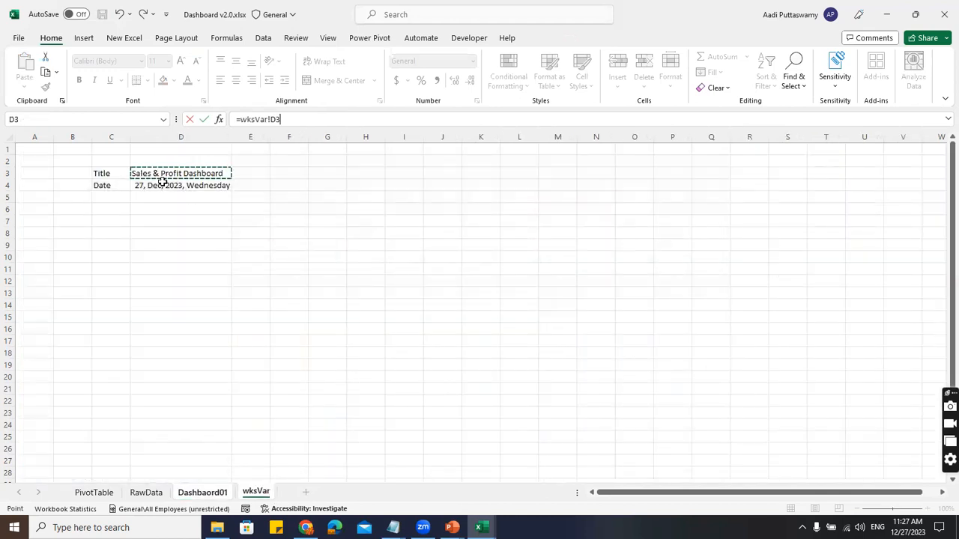
pyautogui.press('Return')
pyautogui.moveTo(794, 263); pyautogui.dragTo(217, 159)
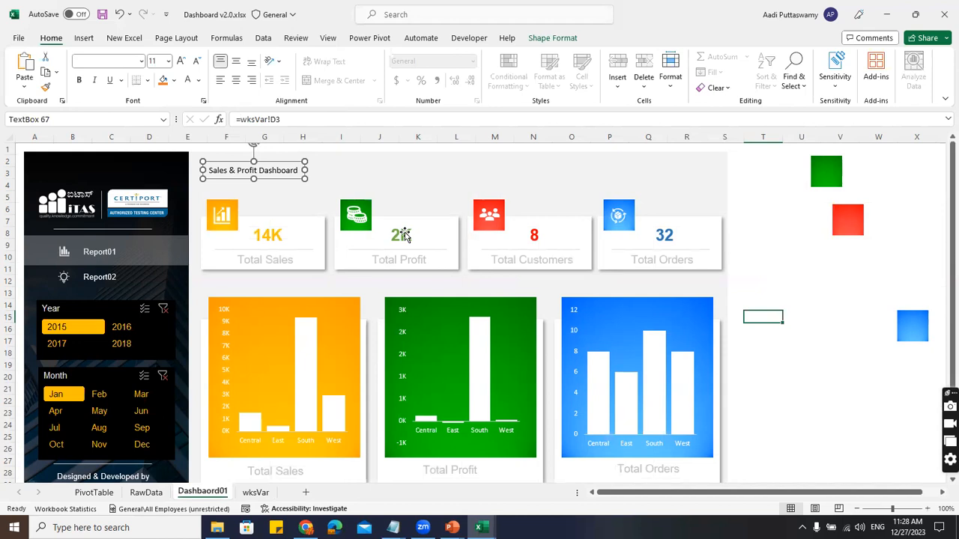
# - Format the dashboard title text box in Arial, size 20, bold
pyautogui.click(91, 62)
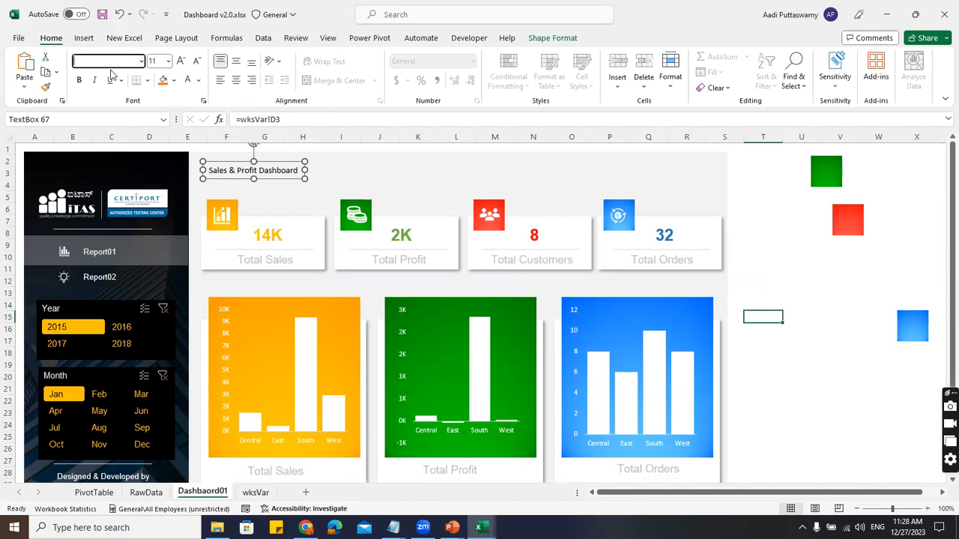
pyautogui.press('Escape')
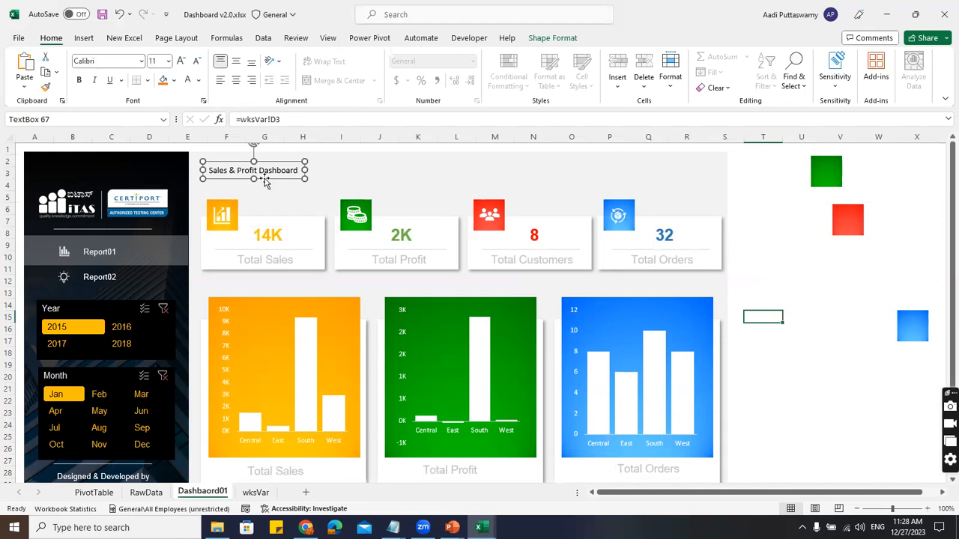
pyautogui.click(110, 62)
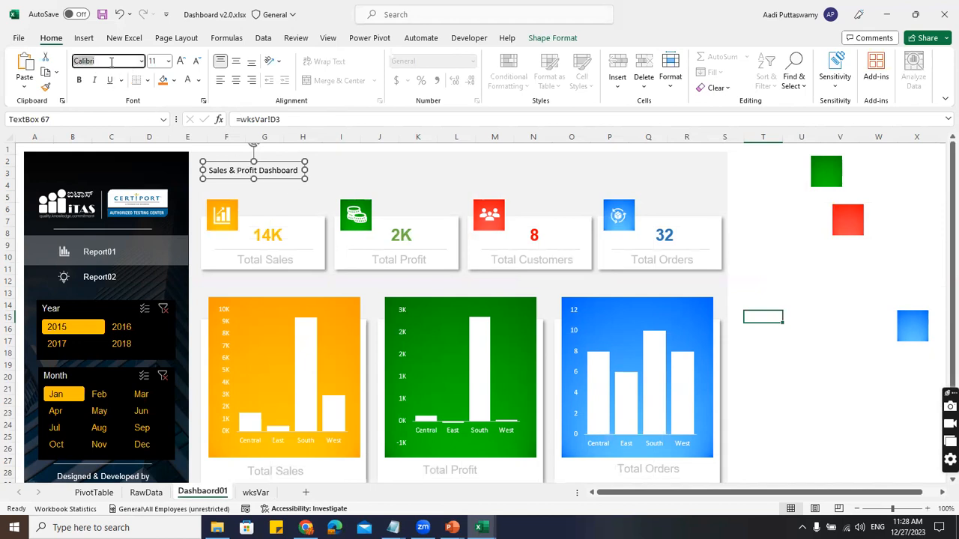
pyautogui.write('Arai')
pyautogui.write('Arial')
pyautogui.press('Return')
pyautogui.click(160, 61)
pyautogui.write('20')
pyautogui.press('Return')
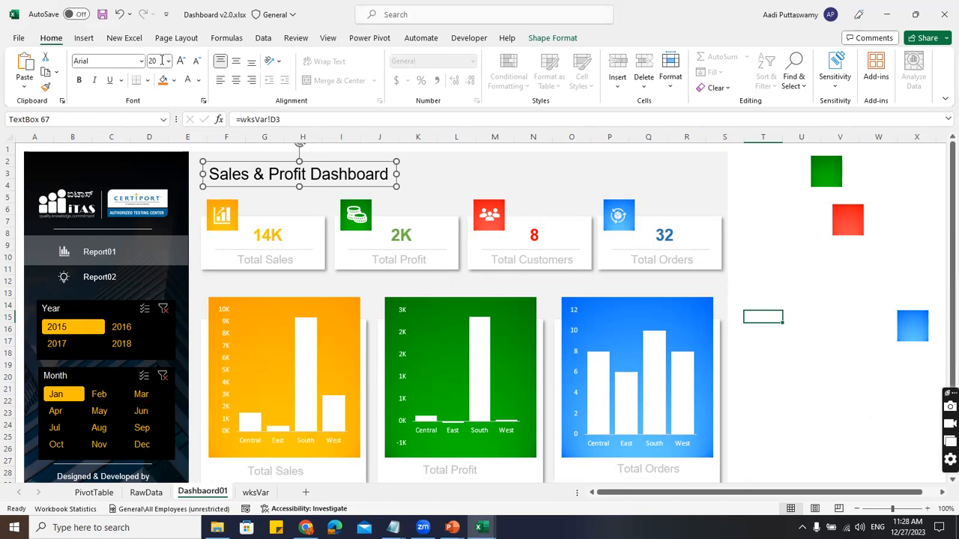
pyautogui.hotkey('ctrl', 'b')
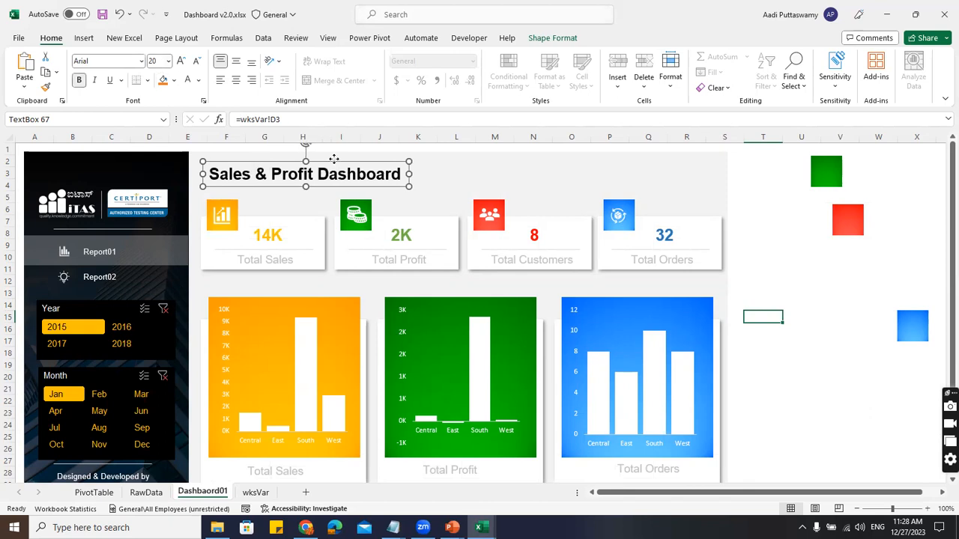
# - Nudge the title text box slightly and colour its text purple
pyautogui.click(330, 162)
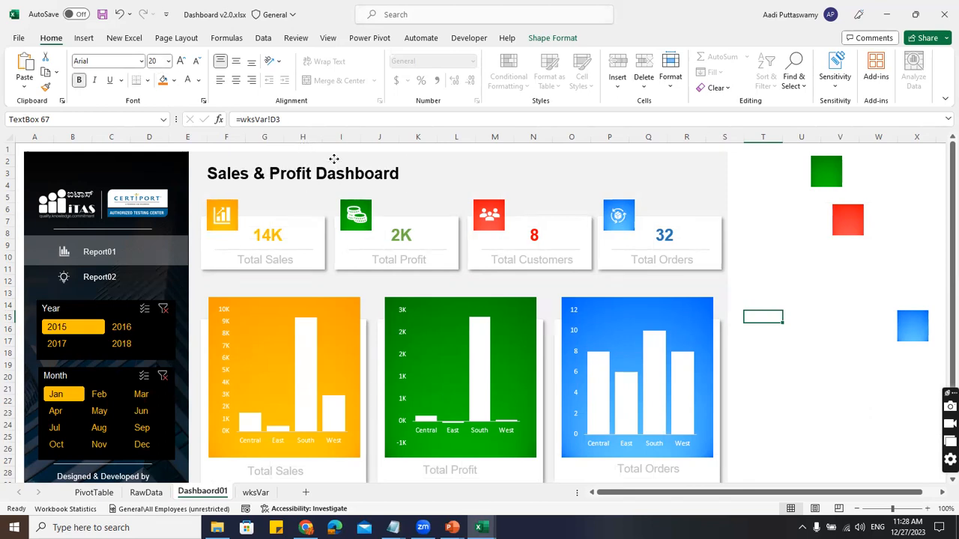
pyautogui.click(198, 80)
pyautogui.click(278, 211)
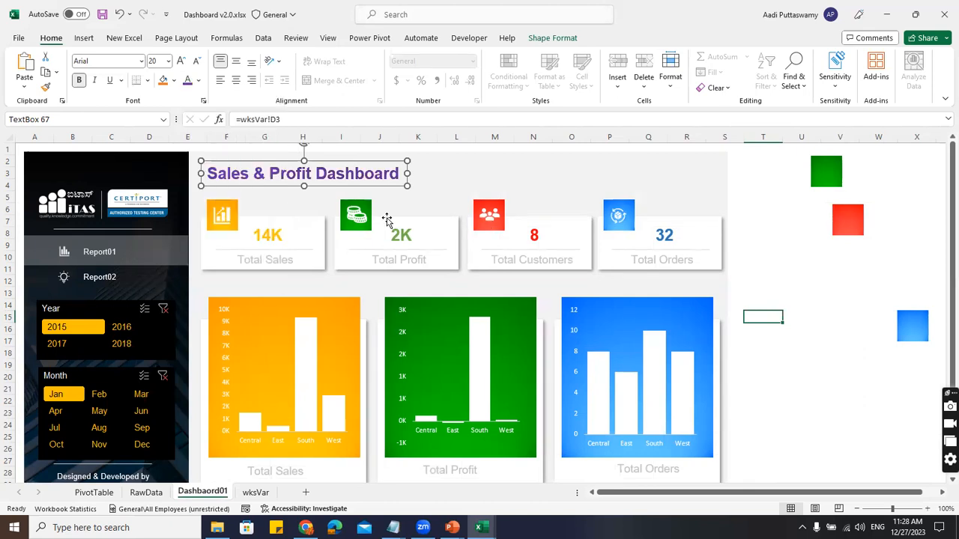
pyautogui.click(822, 329)
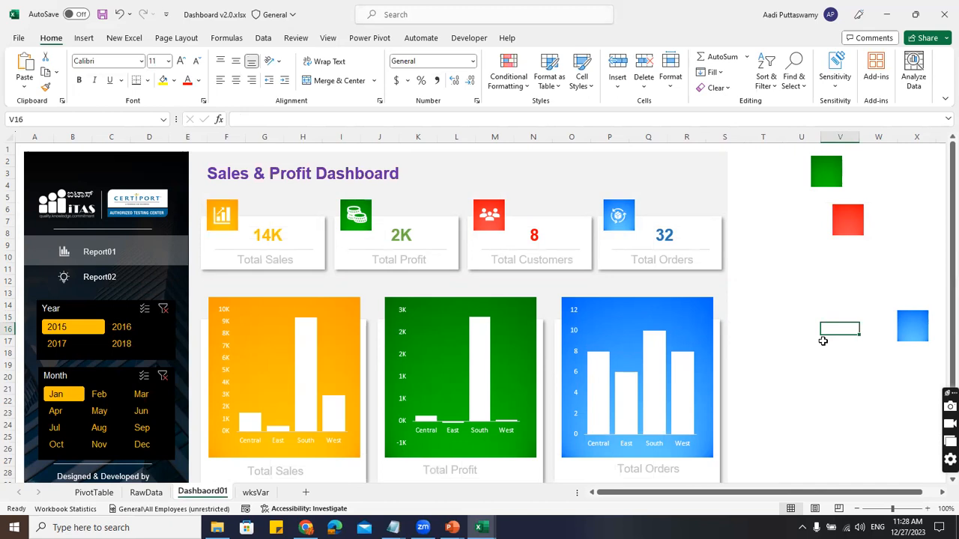
# - Duplicate the sidebar's dark gradient rectangle, resize it into a header banner spanning the area above the KPI cards, and place it behind the title
pyautogui.click(180, 168)
pyautogui.moveTo(161, 167); pyautogui.dragTo(325, 177)
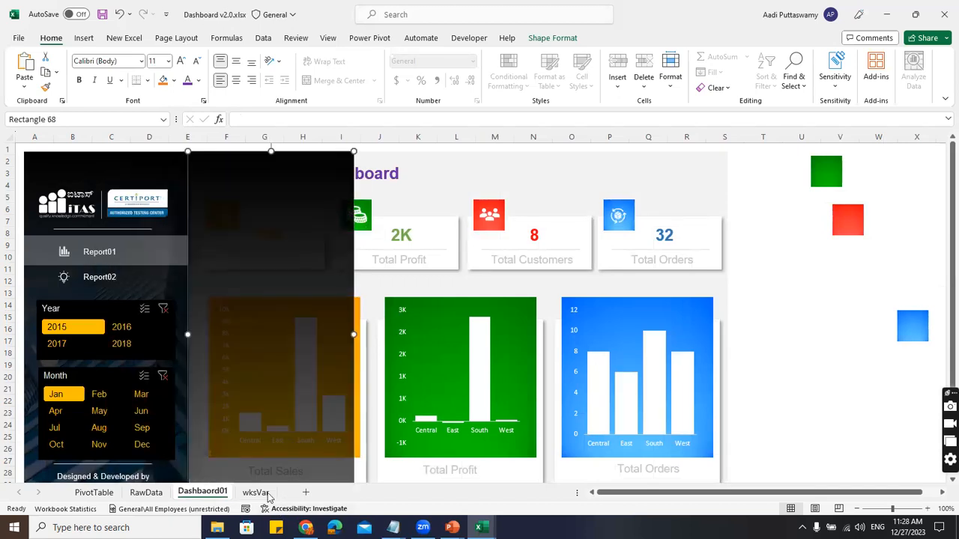
pyautogui.scroll(-2, 303, 442)
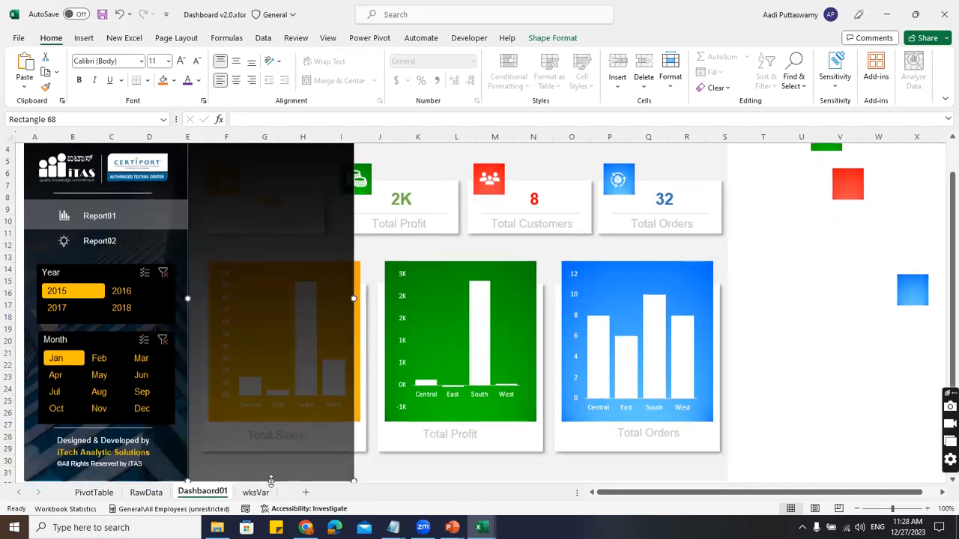
pyautogui.scroll(2, 376, 339)
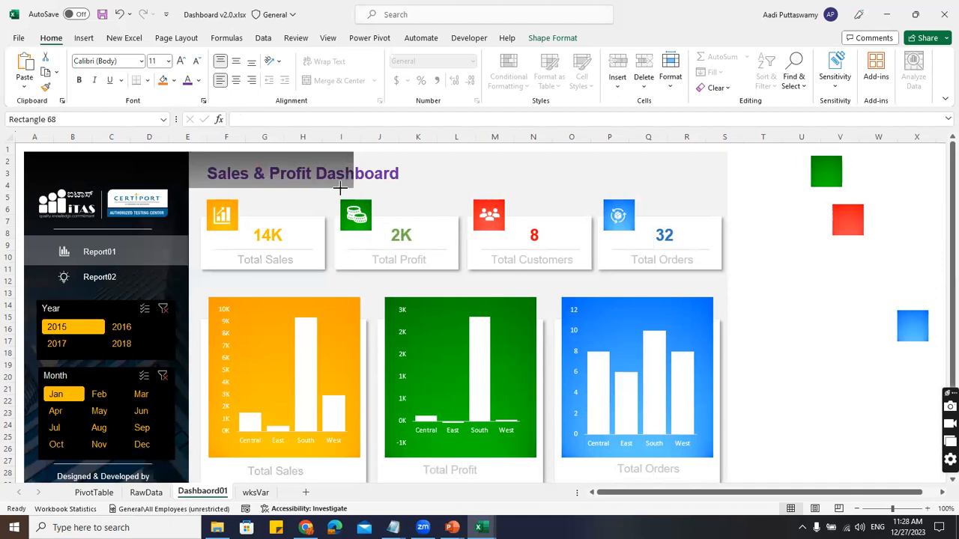
pyautogui.moveTo(355, 171); pyautogui.dragTo(719, 196)
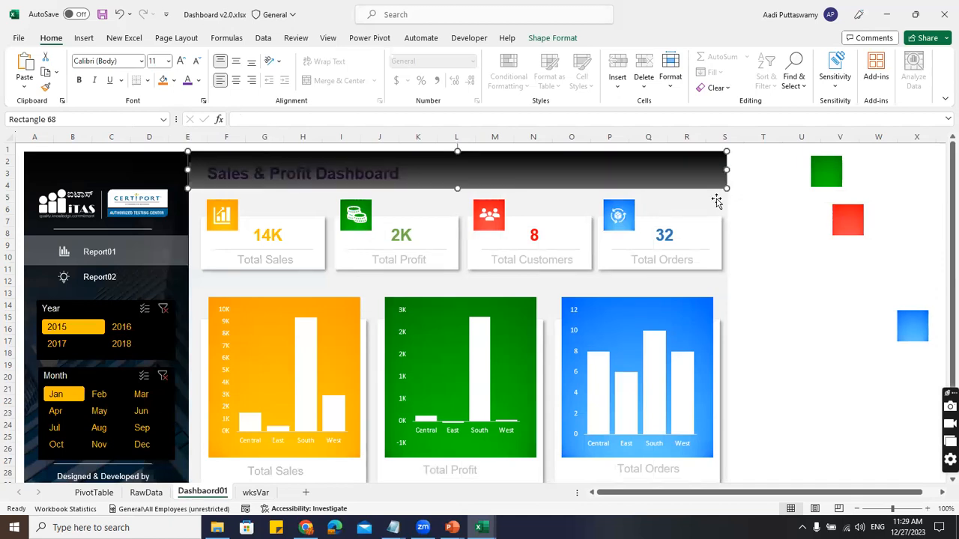
pyautogui.rightClick(717, 197)
pyautogui.click(779, 334)
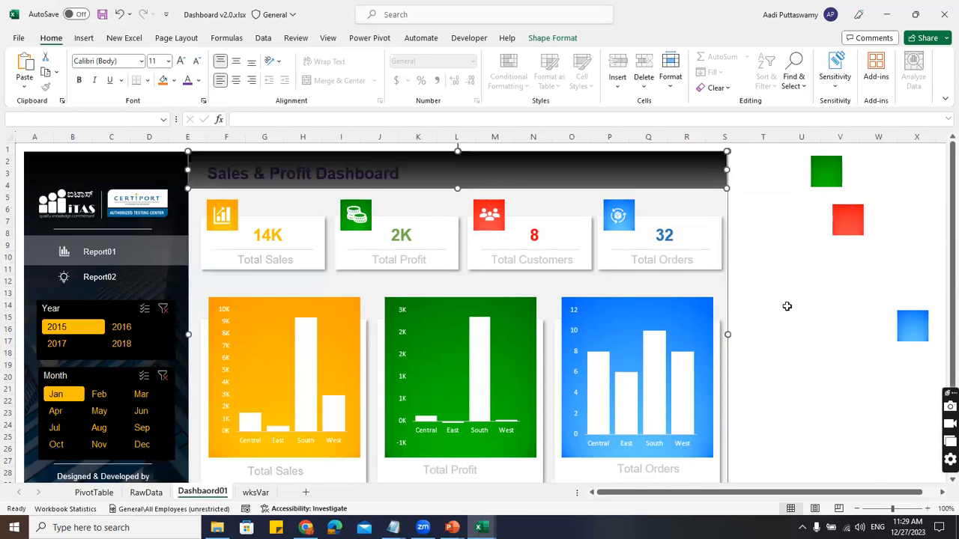
pyautogui.click(785, 306)
# - Move the title slightly higher within the header banner and set its font colour to gold
pyautogui.click(327, 179)
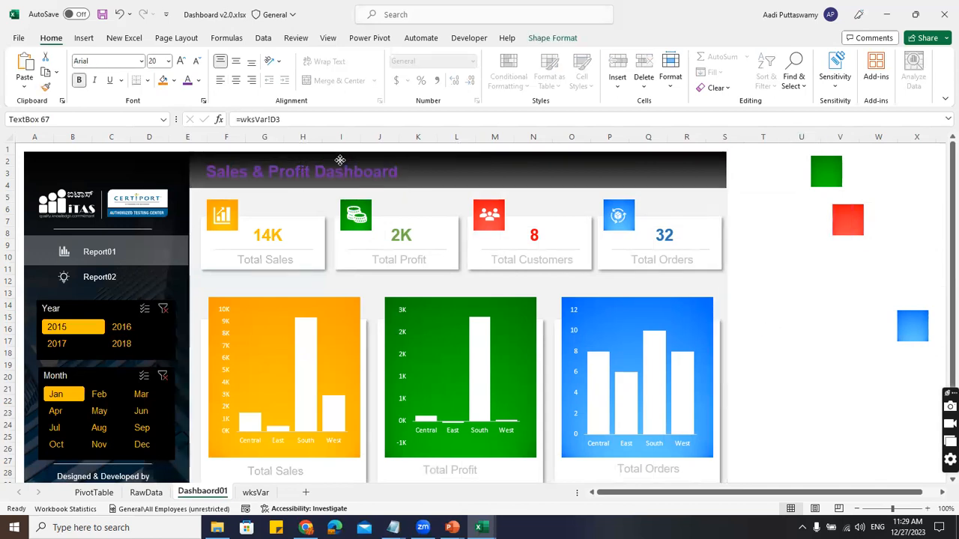
pyautogui.moveTo(339, 160); pyautogui.dragTo(338, 158)
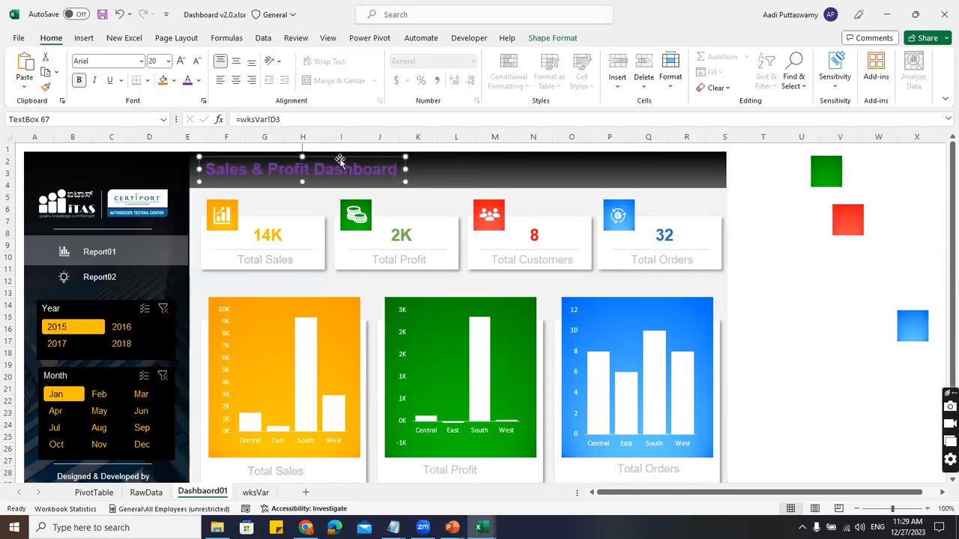
pyautogui.click(199, 81)
pyautogui.click(258, 127)
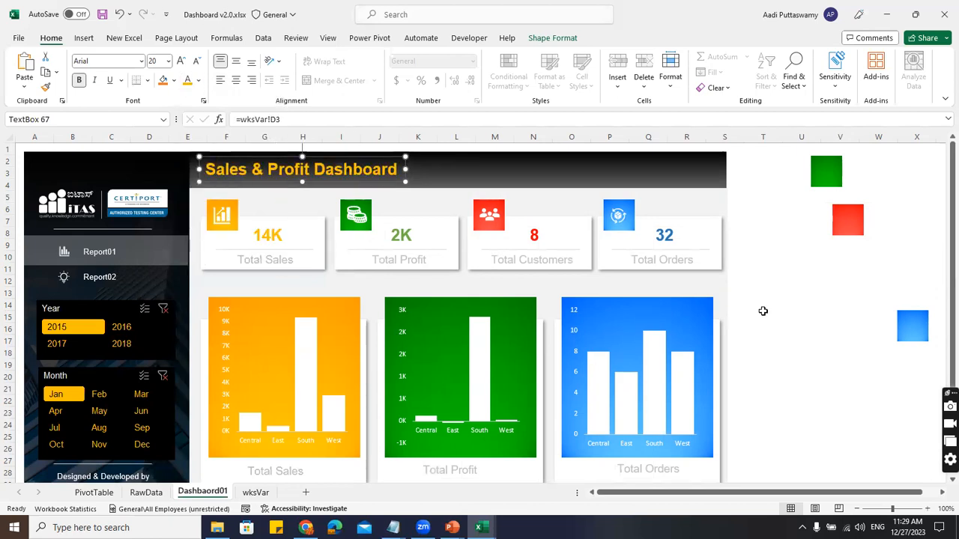
pyautogui.click(816, 302)
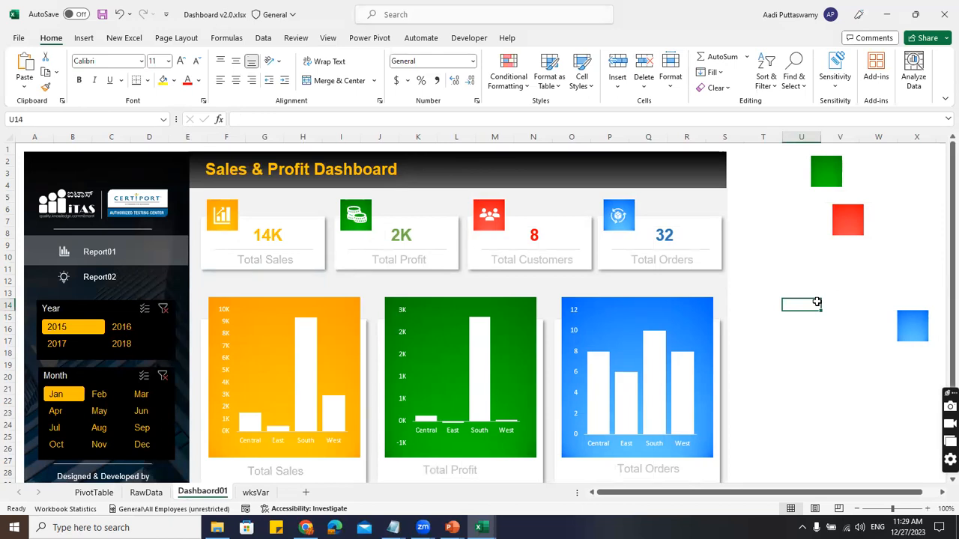
pyautogui.click(785, 269)
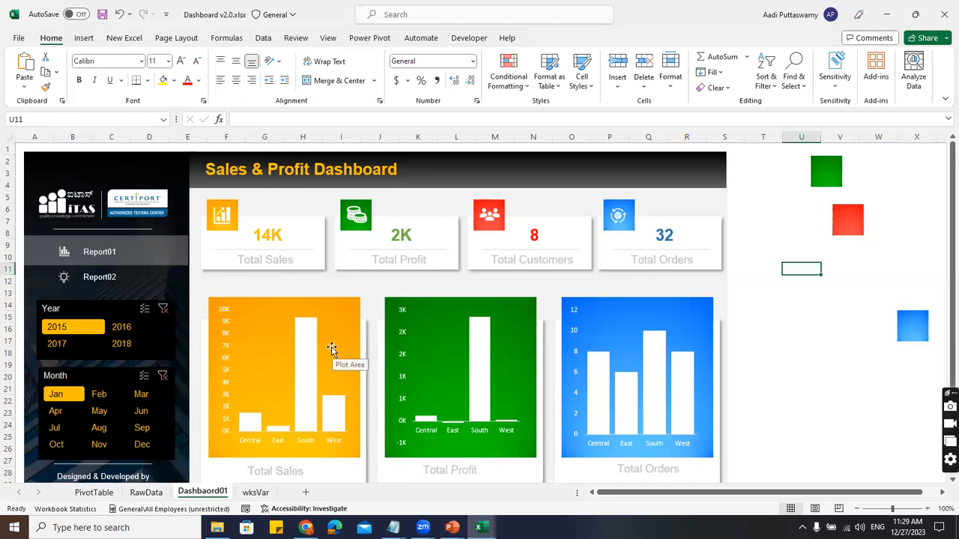
# - Duplicate the first KPI card's Total Sales label onto the far end of the header banner and colour its text white
pyautogui.click(282, 258)
pyautogui.keyDown('ctrl'); pyautogui.moveTo(274, 273); pyautogui.dragTo(695, 160); pyautogui.keyUp('ctrl')
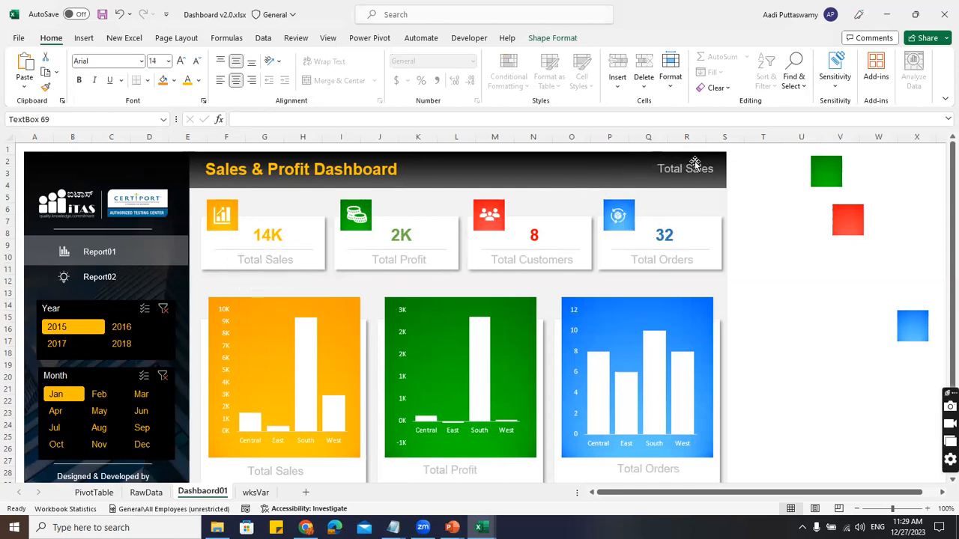
pyautogui.click(198, 81)
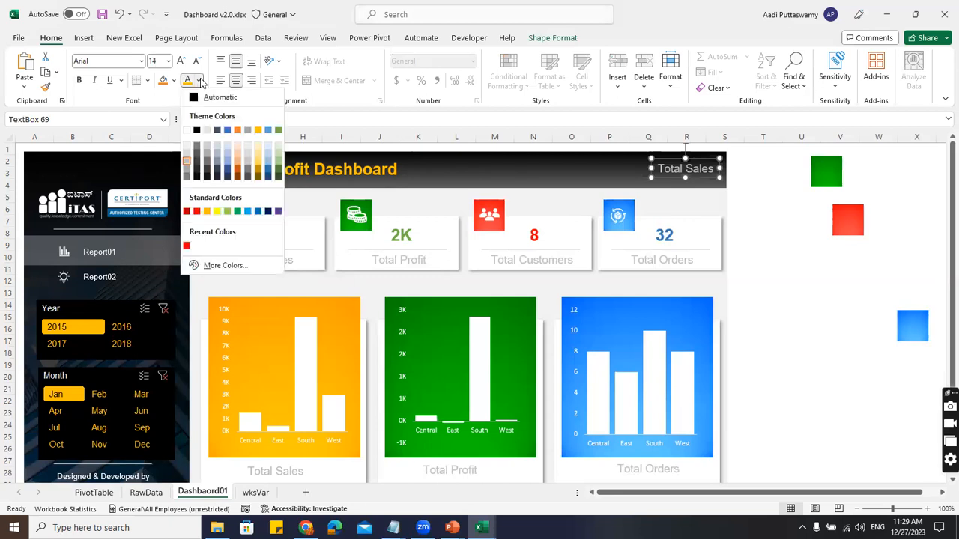
pyautogui.click(189, 132)
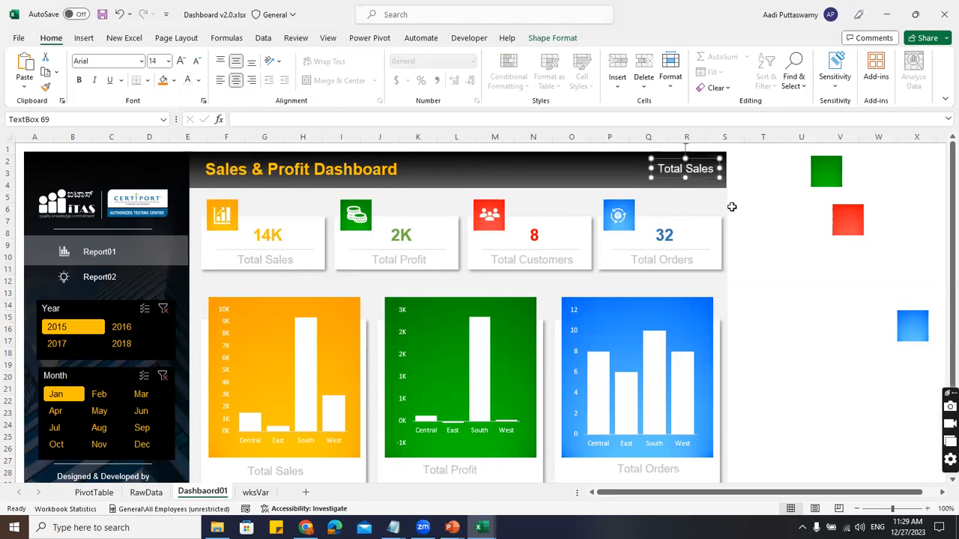
# - Link the copied header label to the date in cell D4 of the wksVar sheet
pyautogui.click(268, 120)
pyautogui.write('=')
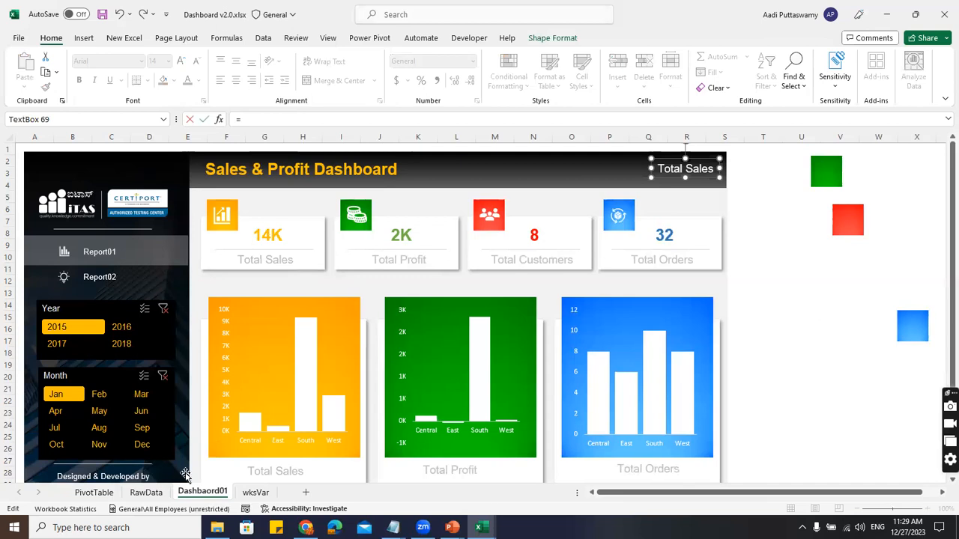
pyautogui.click(258, 493)
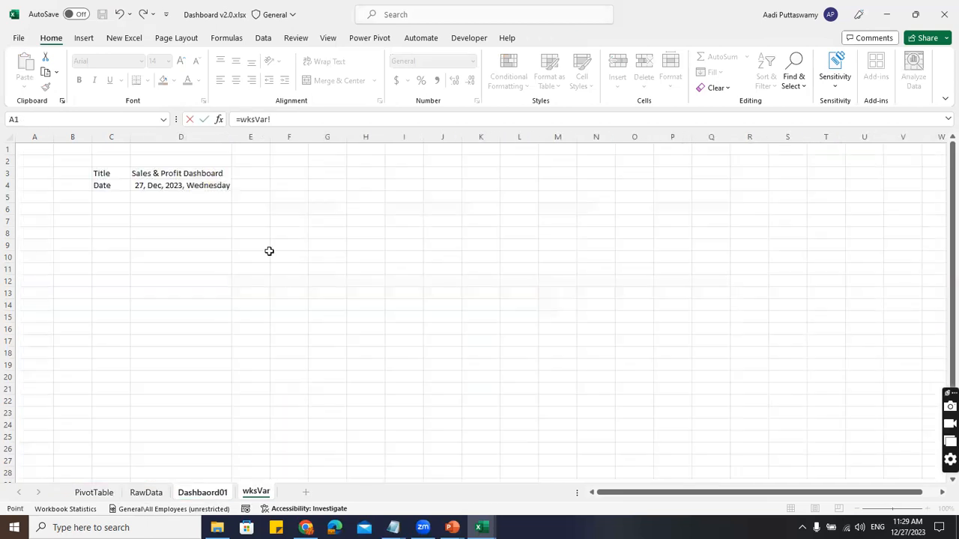
pyautogui.click(193, 186)
pyautogui.press('Return')
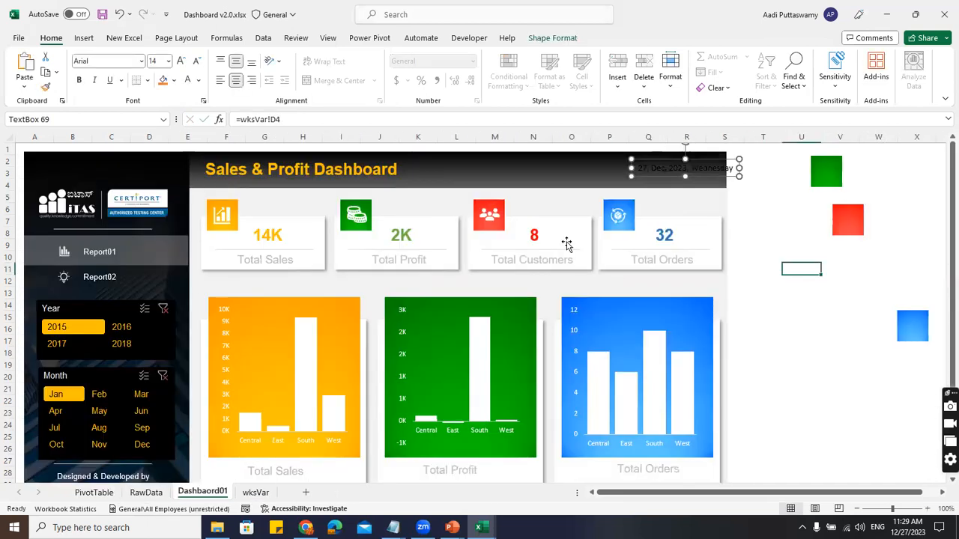
# - Shift the date text box to fit inside the header banner and set its font to Arial
pyautogui.click(702, 168)
pyautogui.moveTo(678, 161); pyautogui.dragTo(657, 160)
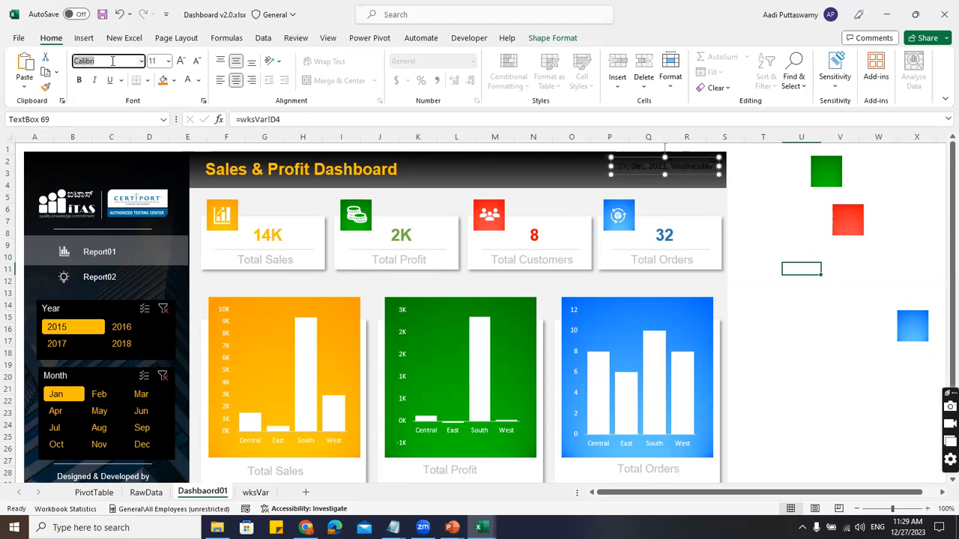
pyautogui.write('Arial')
pyautogui.press('Return')
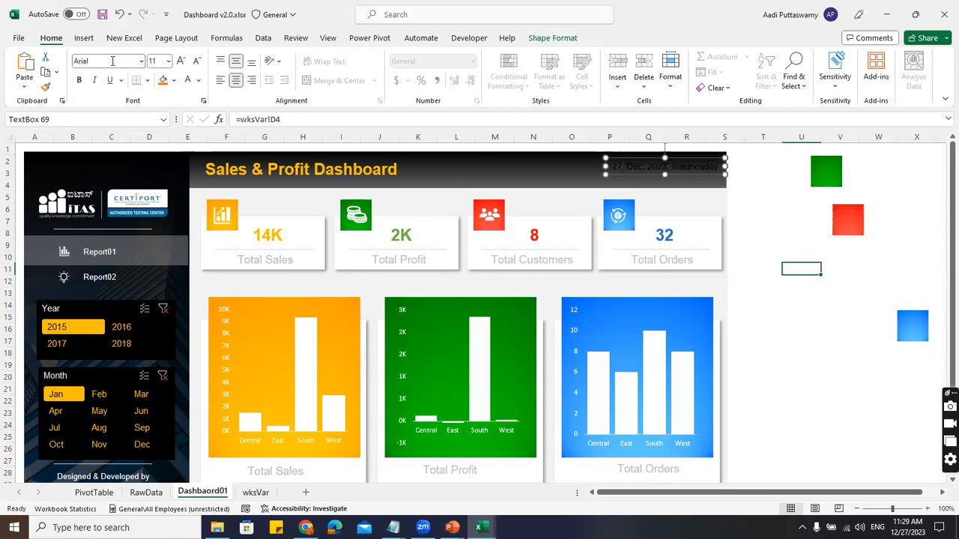
# - Set the header date text to size 8 in white and save the workbook
pyautogui.click(164, 61)
pyautogui.write('8')
pyautogui.press('Return')
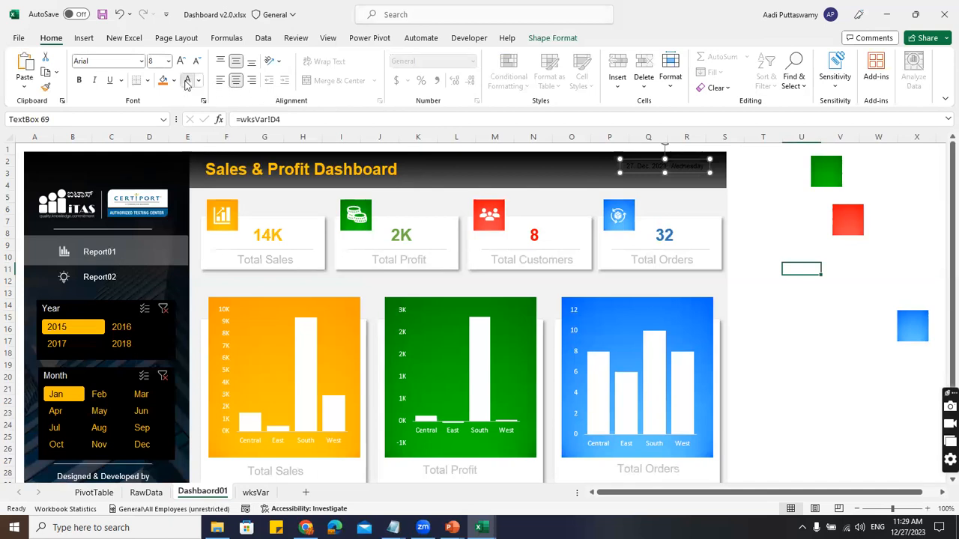
pyautogui.click(186, 84)
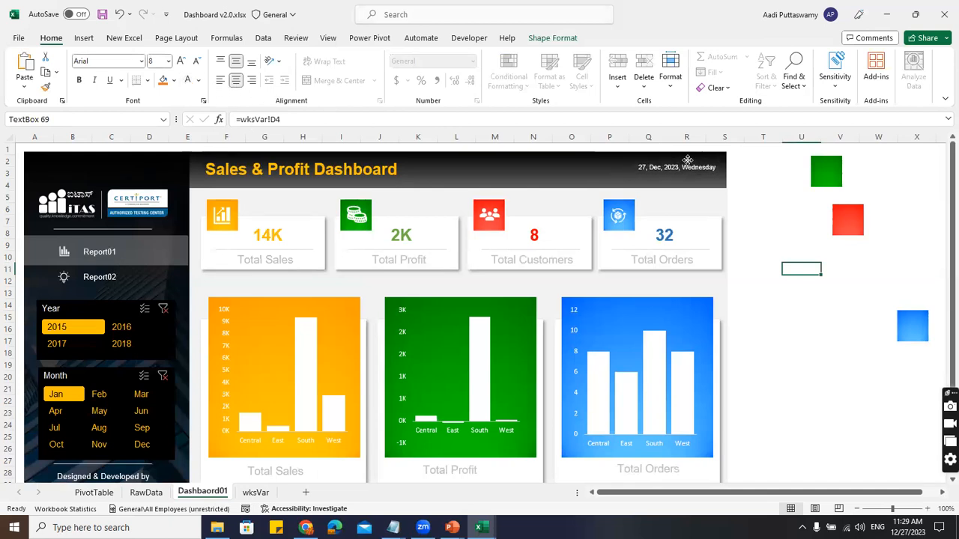
pyautogui.click(807, 281)
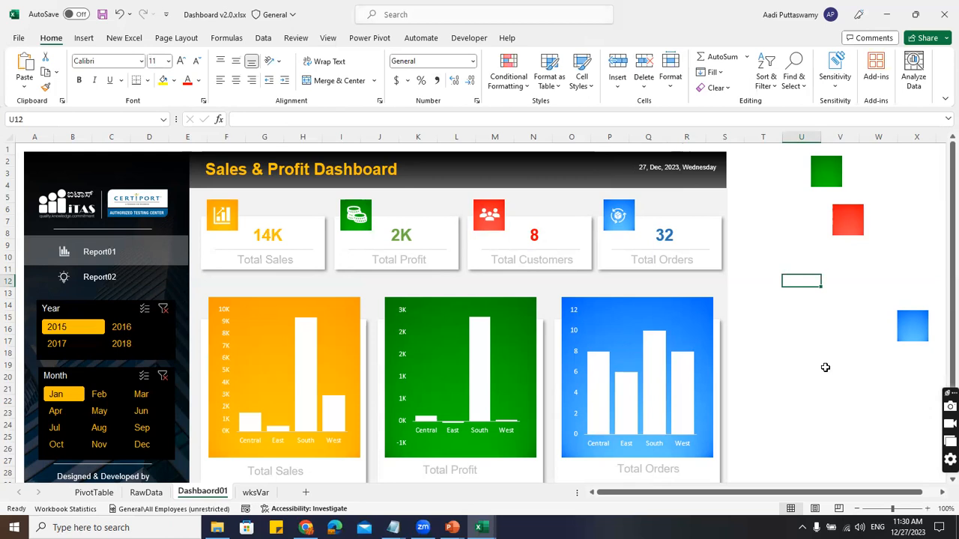
pyautogui.hotkey('ctrl', 's')
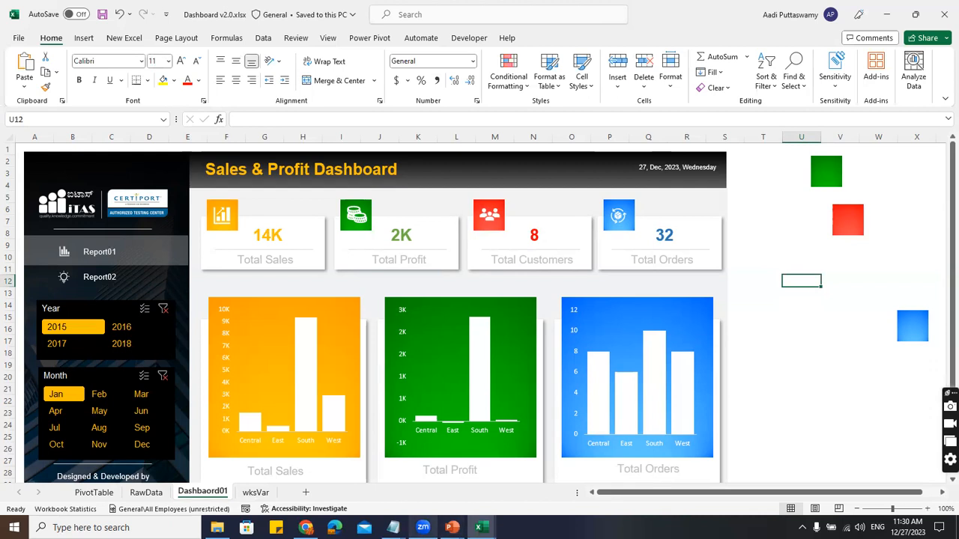
pyautogui.click(423, 527)
pyautogui.click(864, 242)
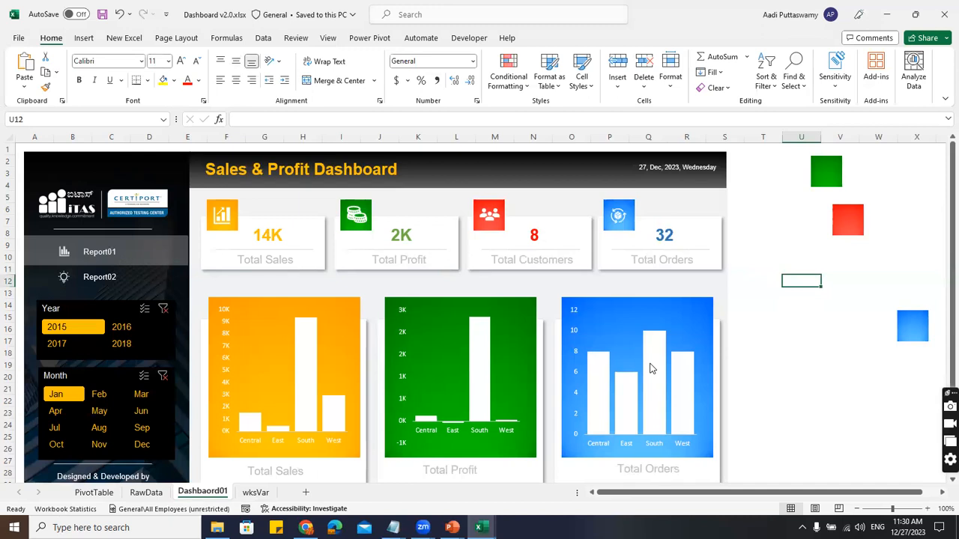
pyautogui.hotkey('alt', 'Tab')
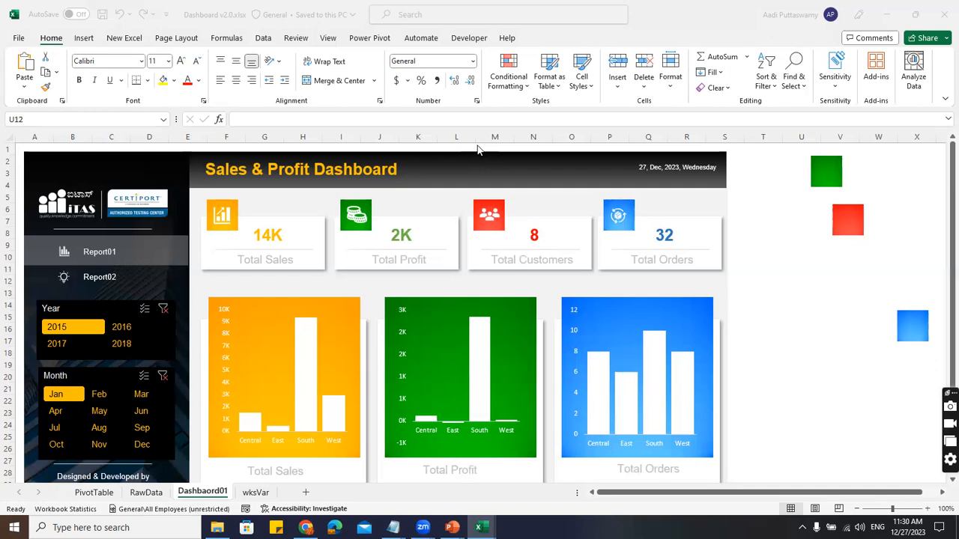
# - Delete the three spare green, red and blue squares beside the dashboard
pyautogui.click(836, 175)
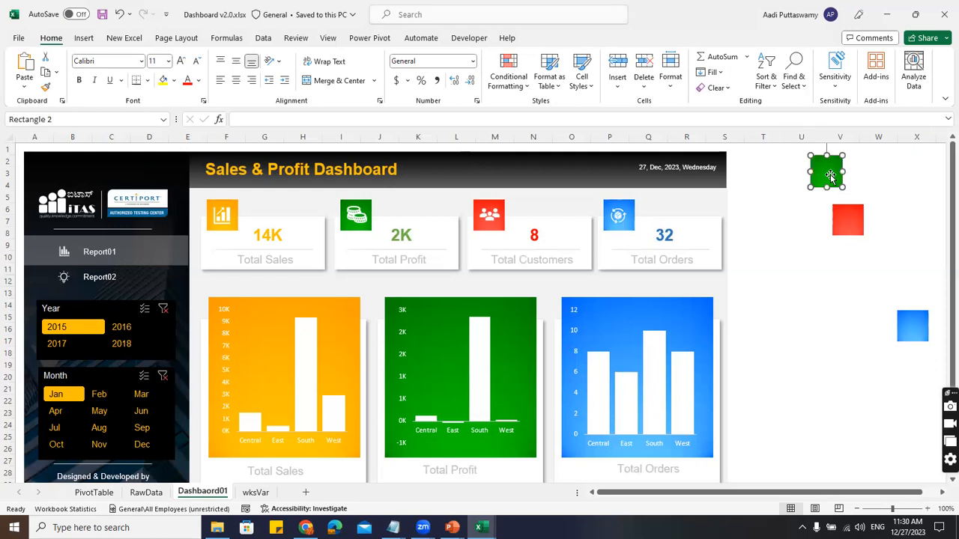
pyautogui.keyDown('ctrl'); pyautogui.click(848, 228); pyautogui.keyUp('ctrl')
pyautogui.keyDown('ctrl'); pyautogui.click(913, 337); pyautogui.keyUp('ctrl')
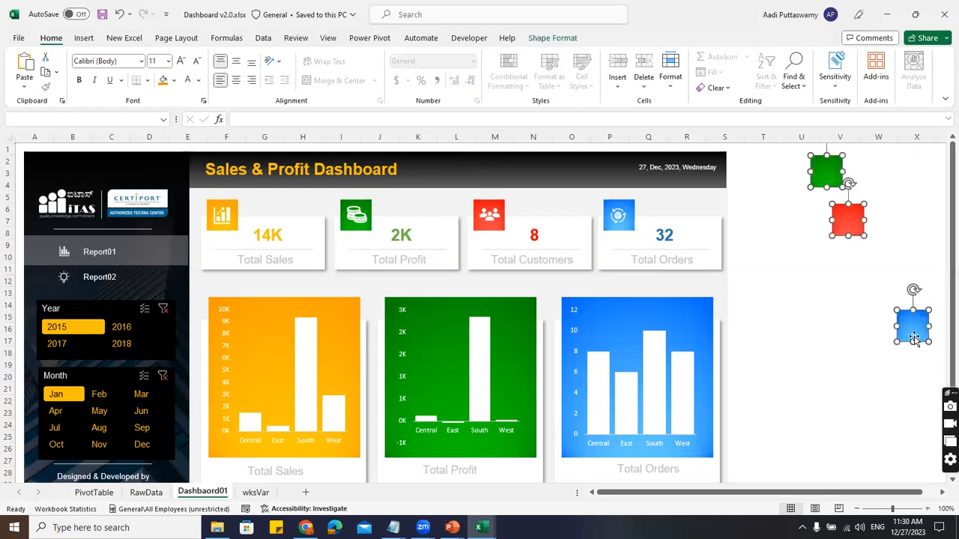
pyautogui.press('Delete')
pyautogui.click(884, 209)
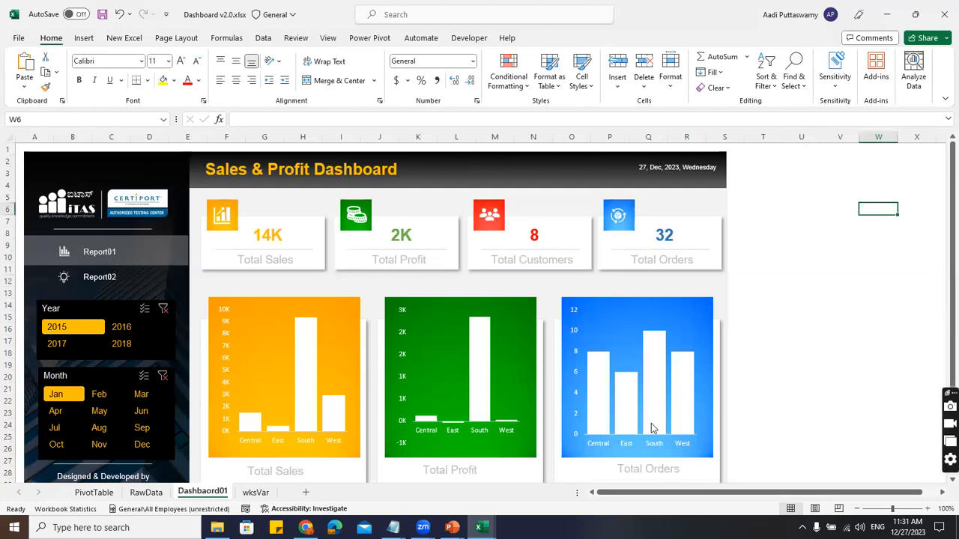
pyautogui.hotkey('alt', 'Tab')
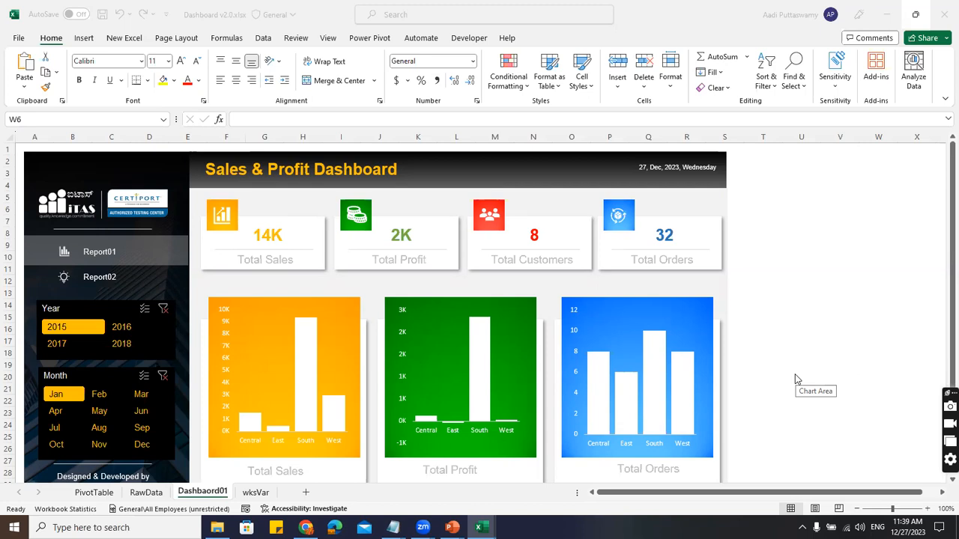
pyautogui.click(808, 263)
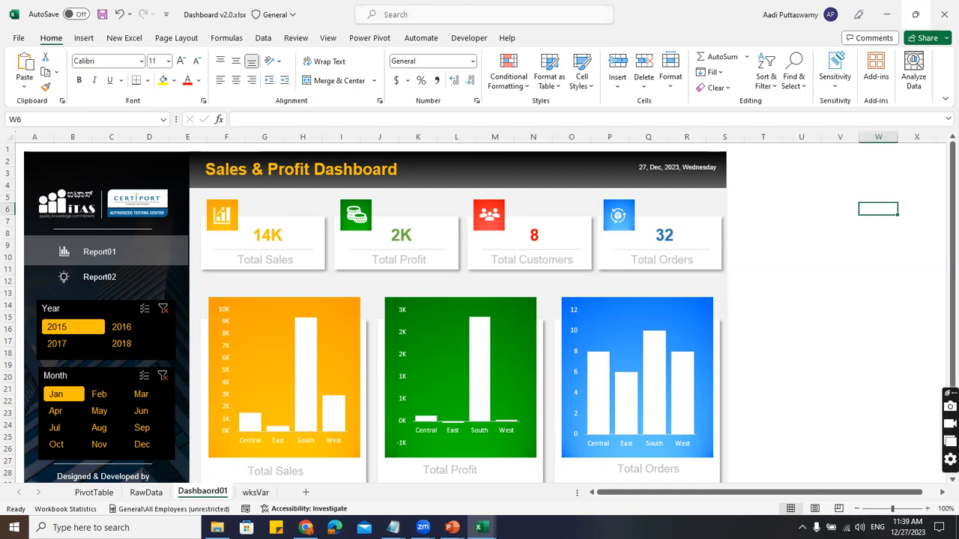
pyautogui.hotkey('alt', 'Tab')
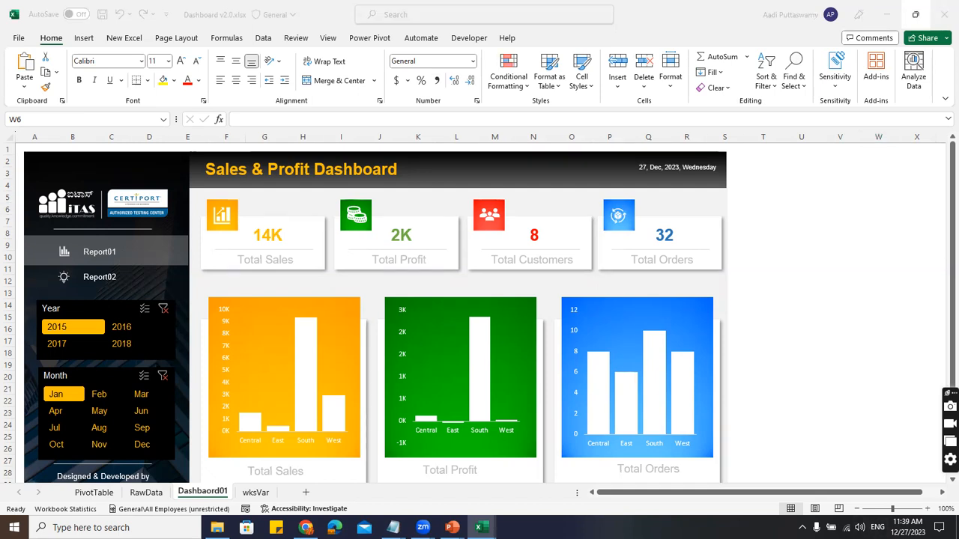